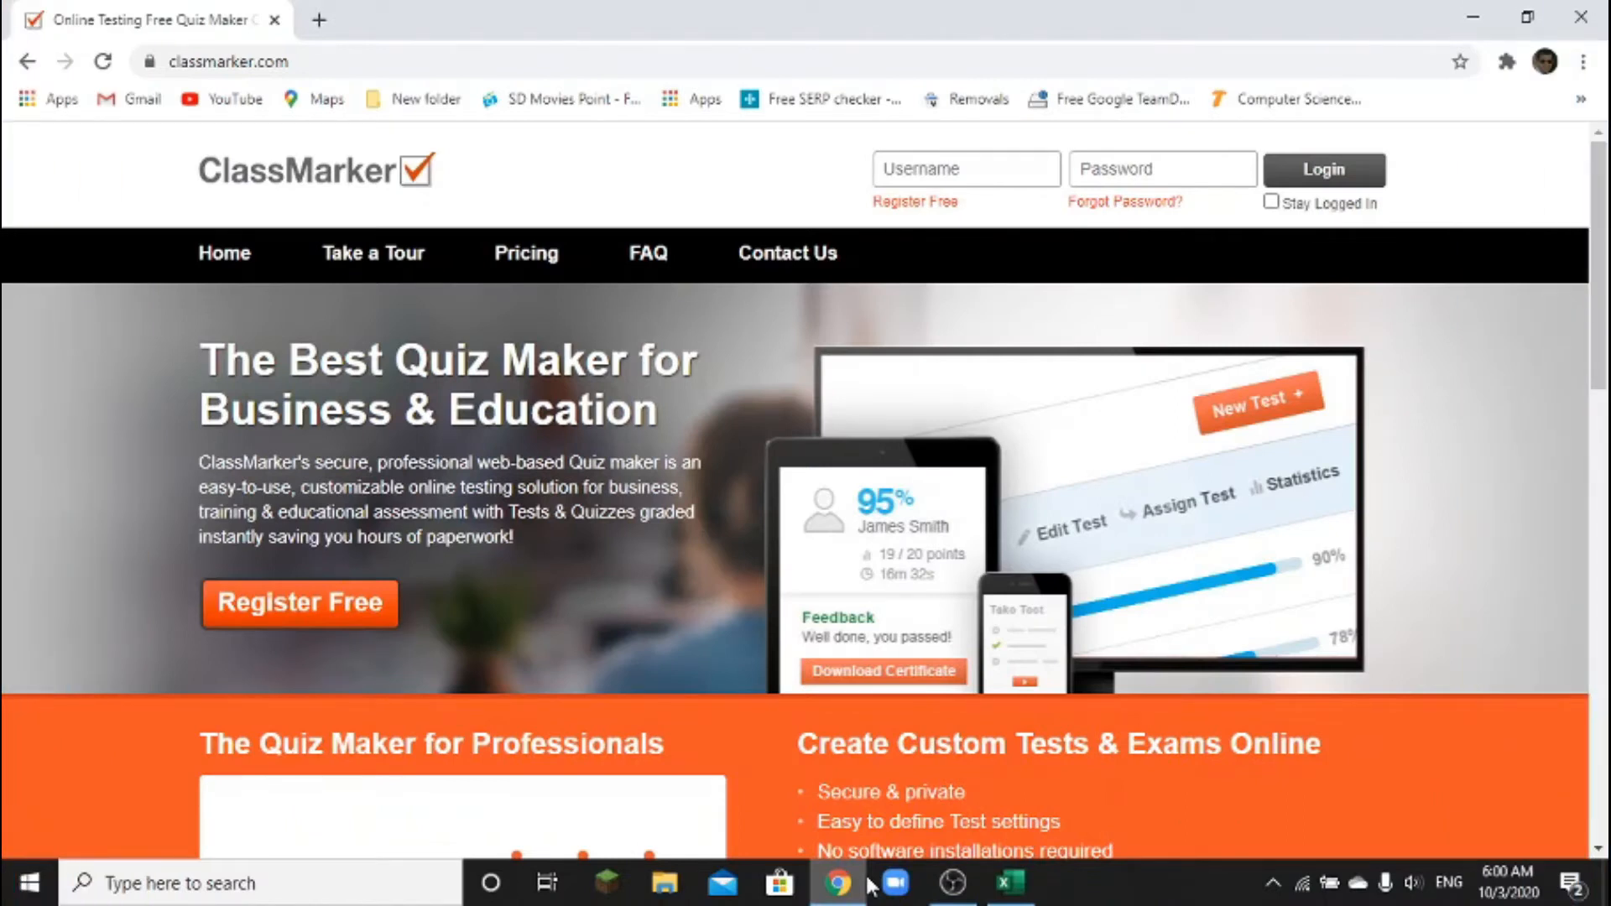
Open google.com in a new browser tab
left_click(318, 19)
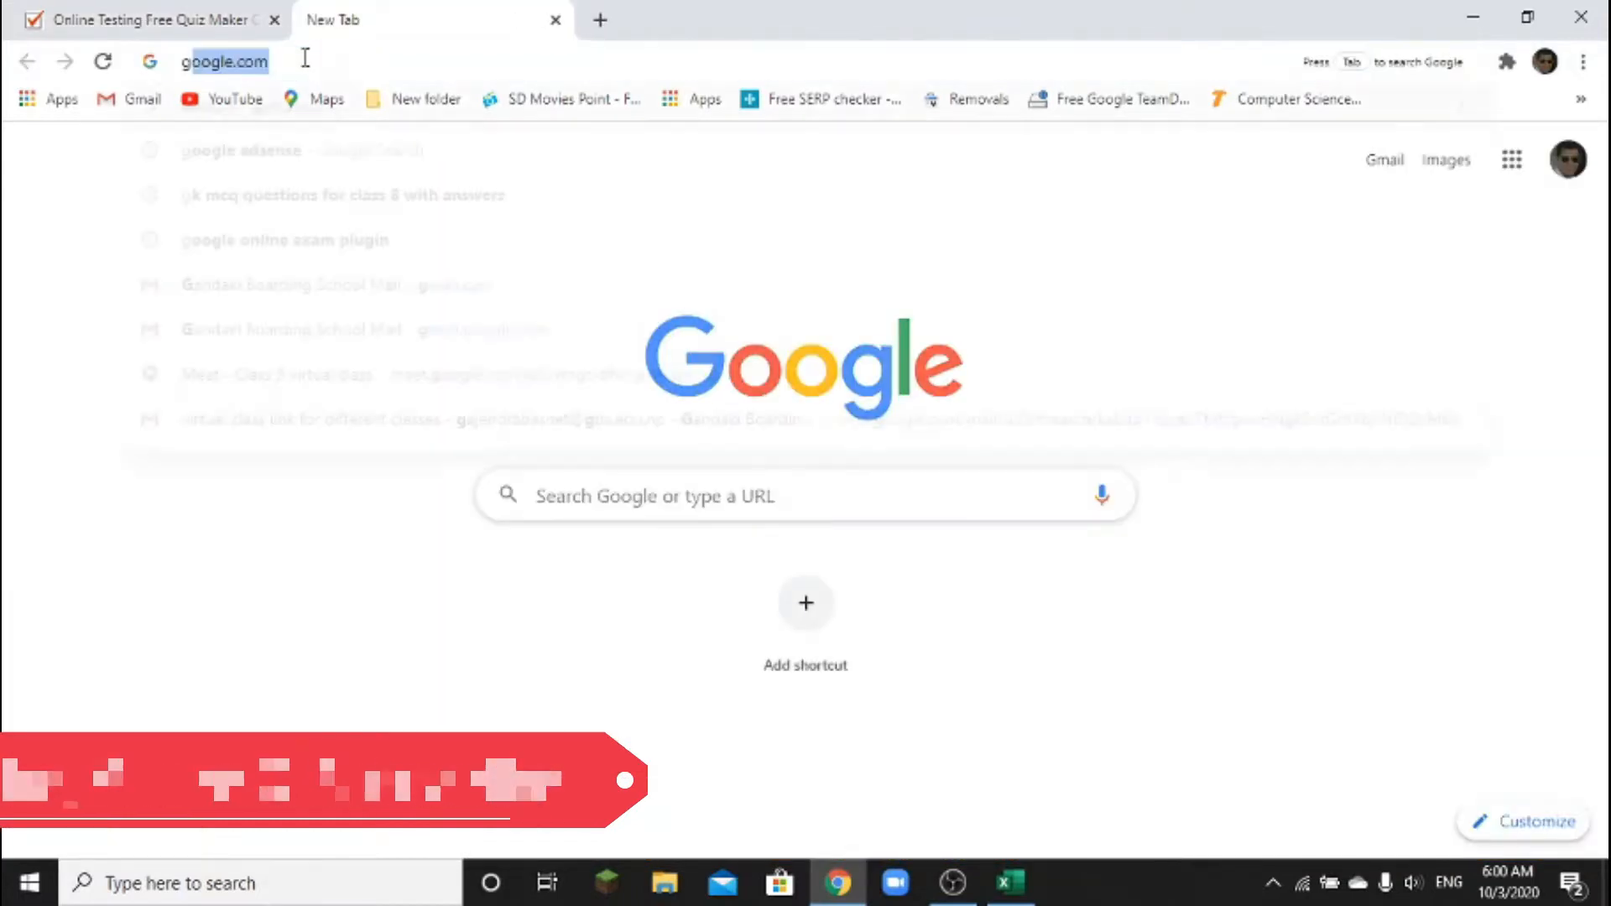
type("google.com")
key("Return")
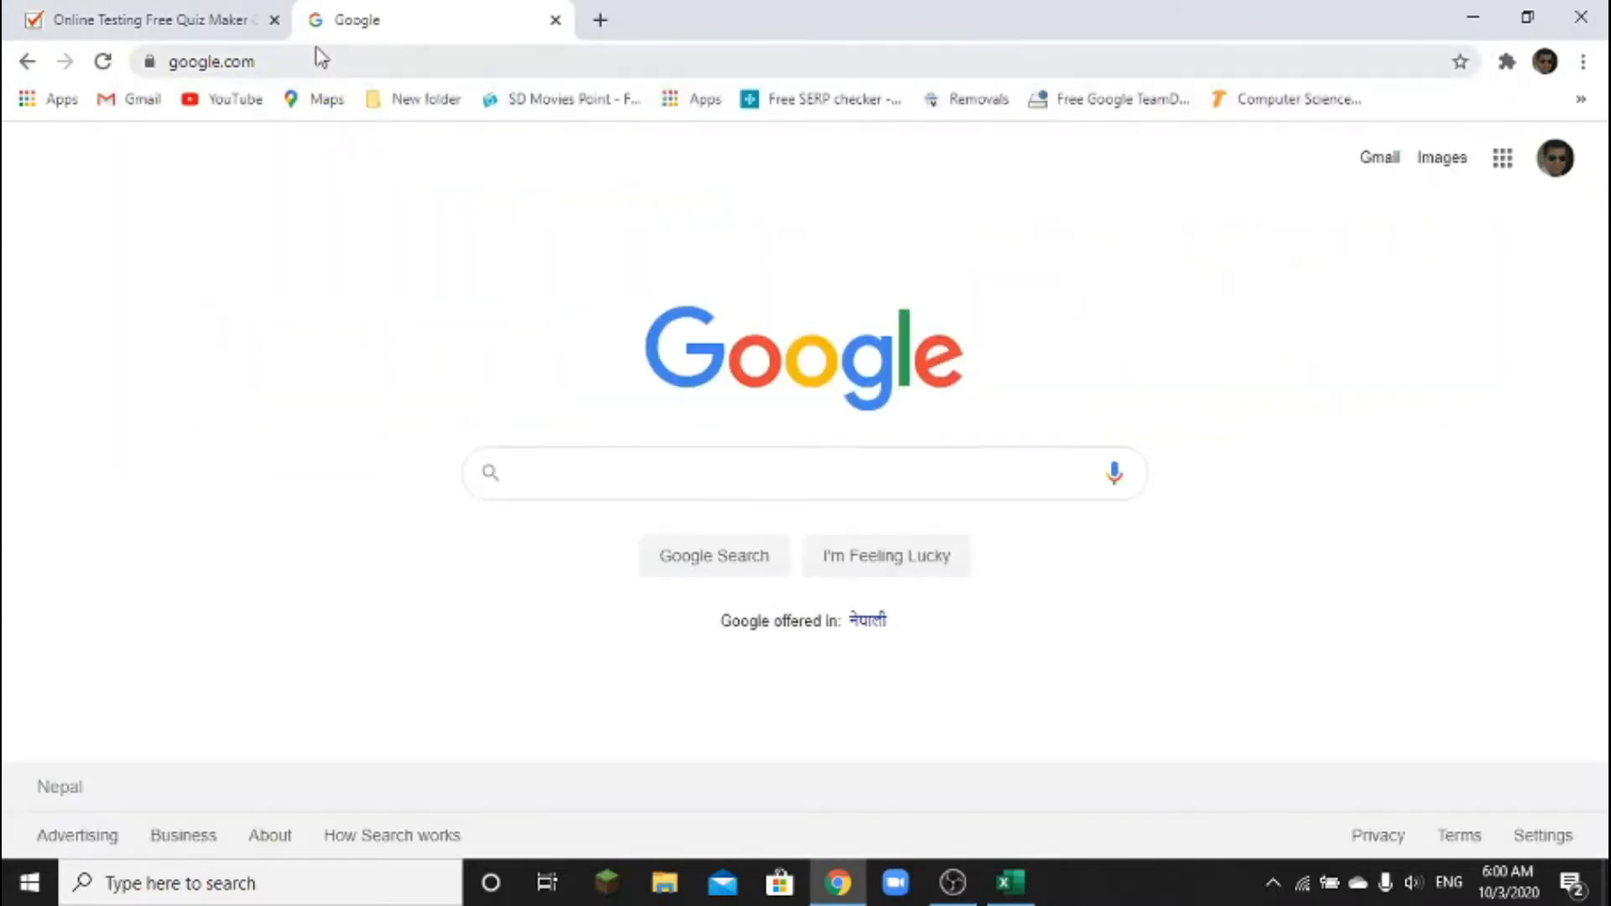
Search Google for classmarker.com and open the ClassMarker result
type("claa")
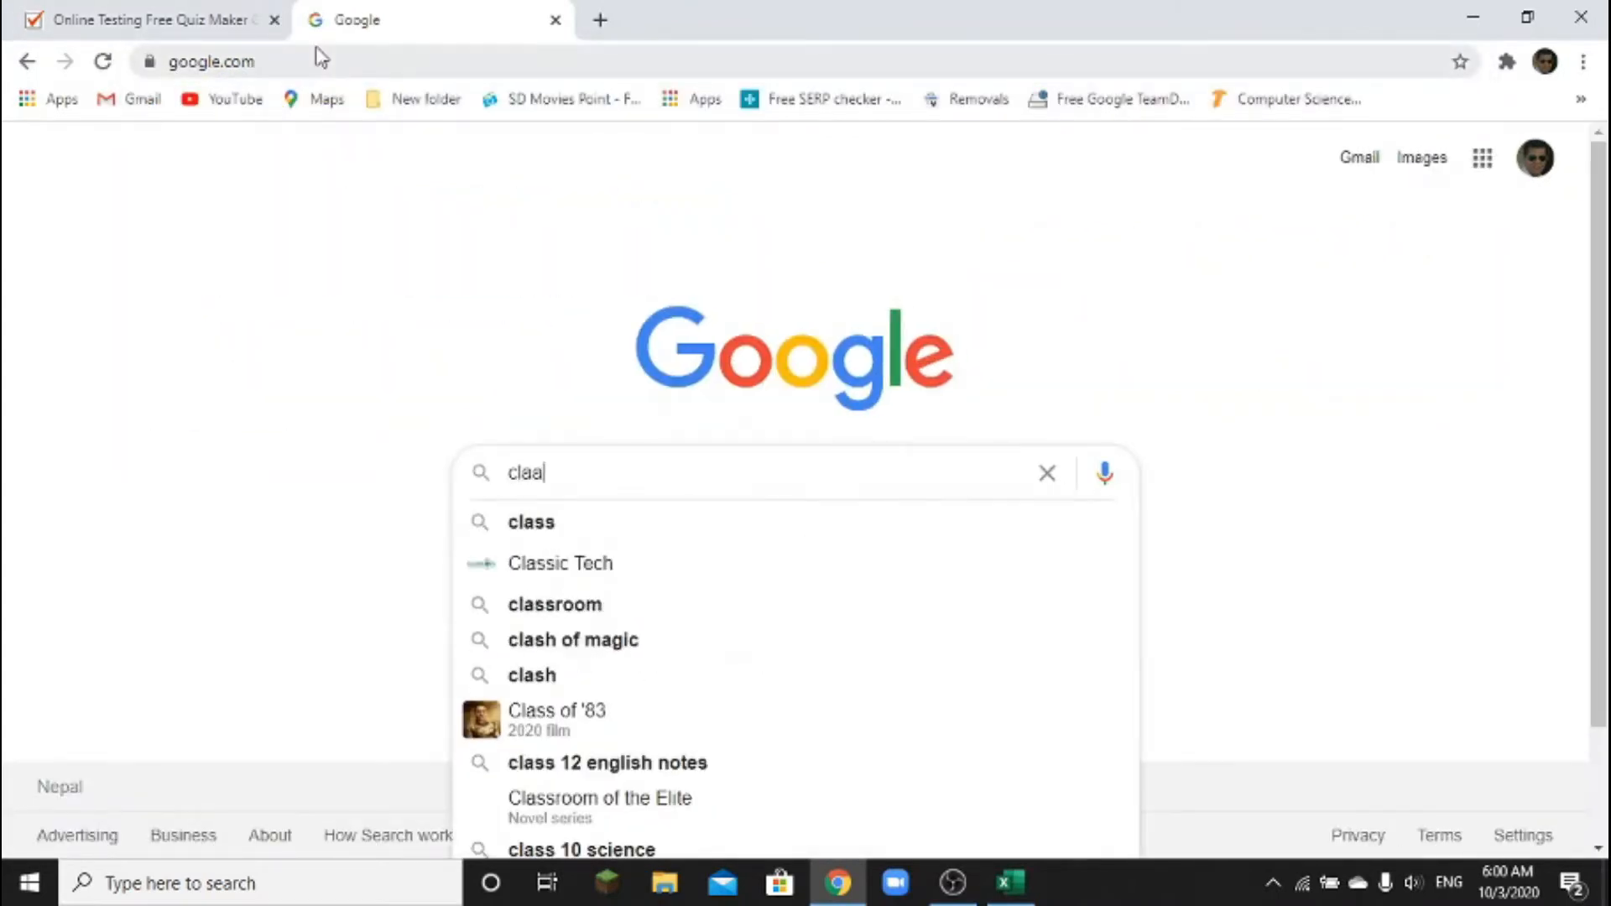
key("BackSpace")
type("a")
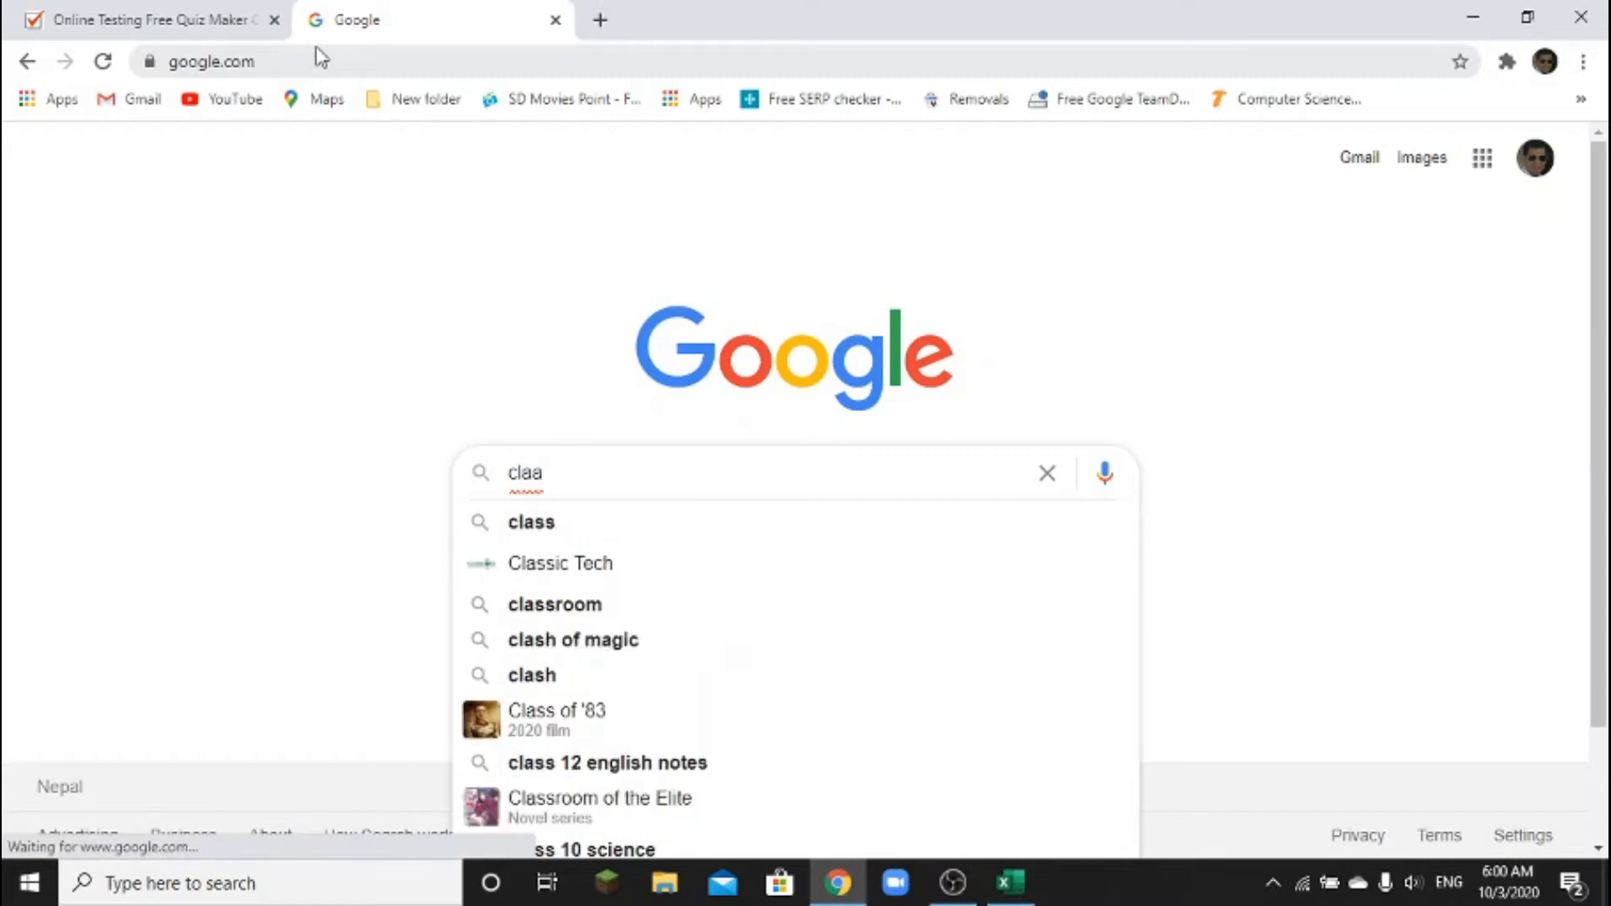
key("BackSpace")
type("ssmark")
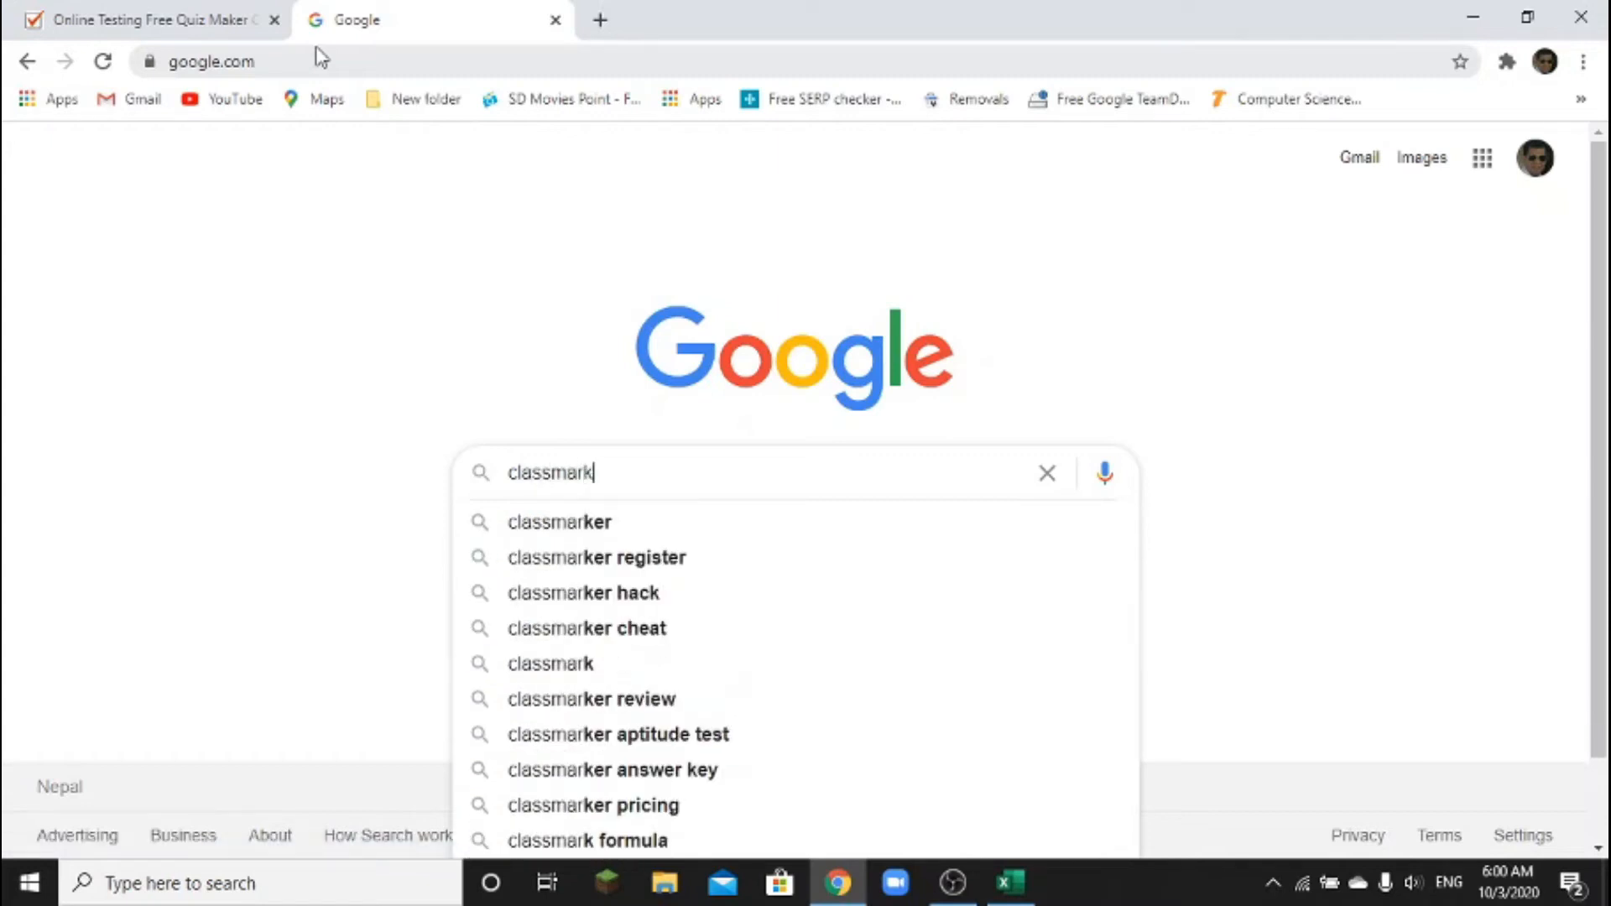
type("er.com")
key("Return")
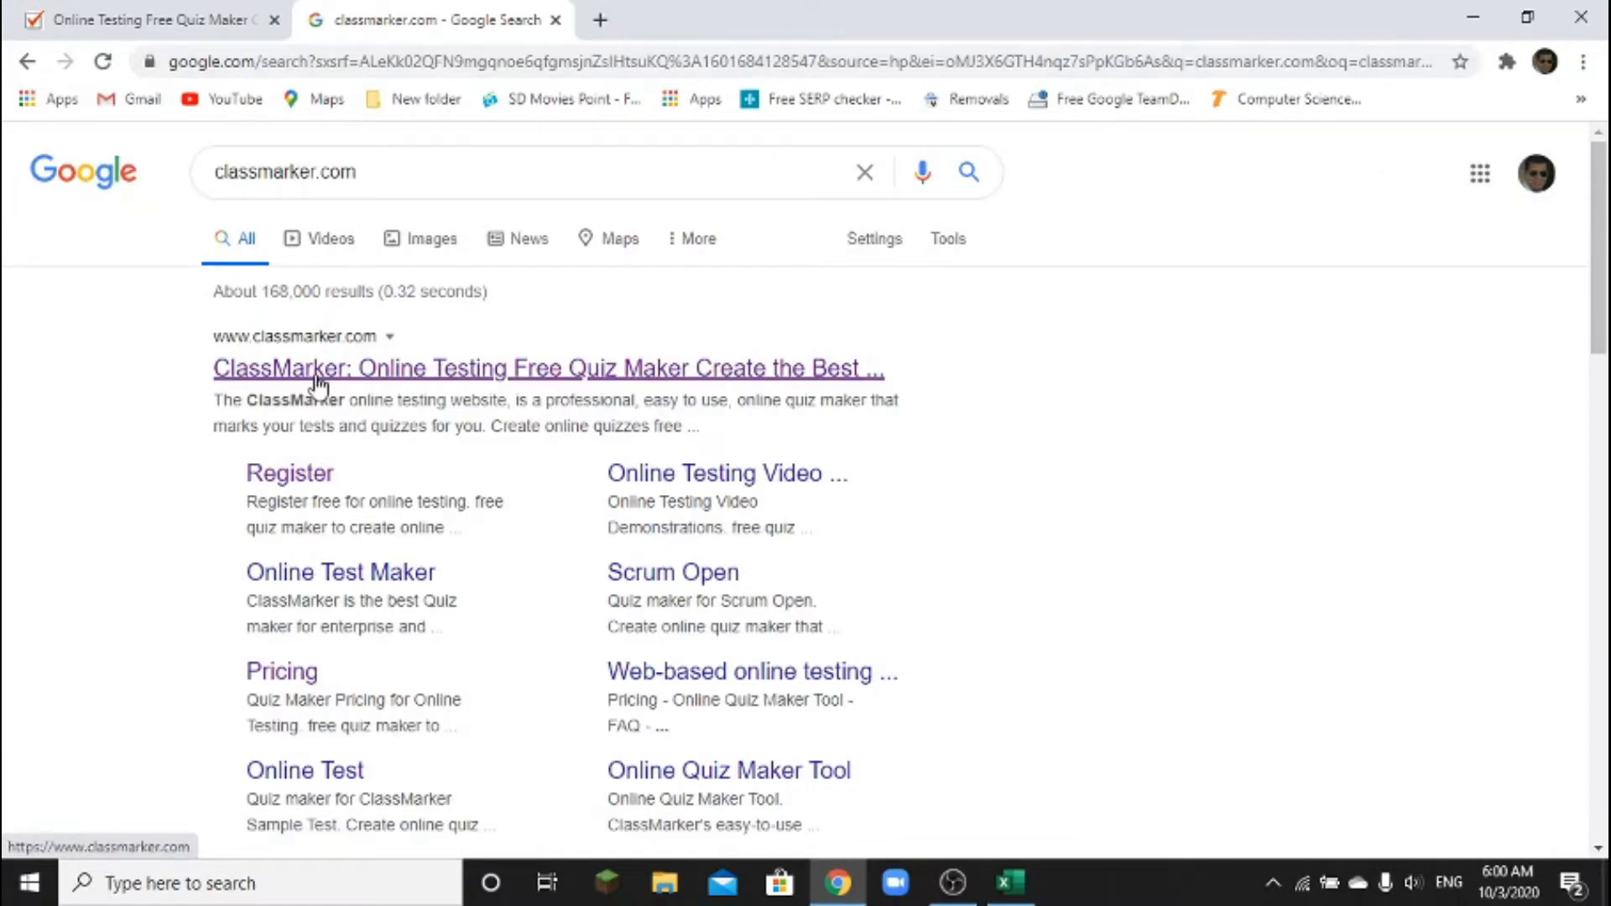
left_click(317, 373)
Go back to the ClassMarker homepage and open its Register Free page
left_click(198, 21)
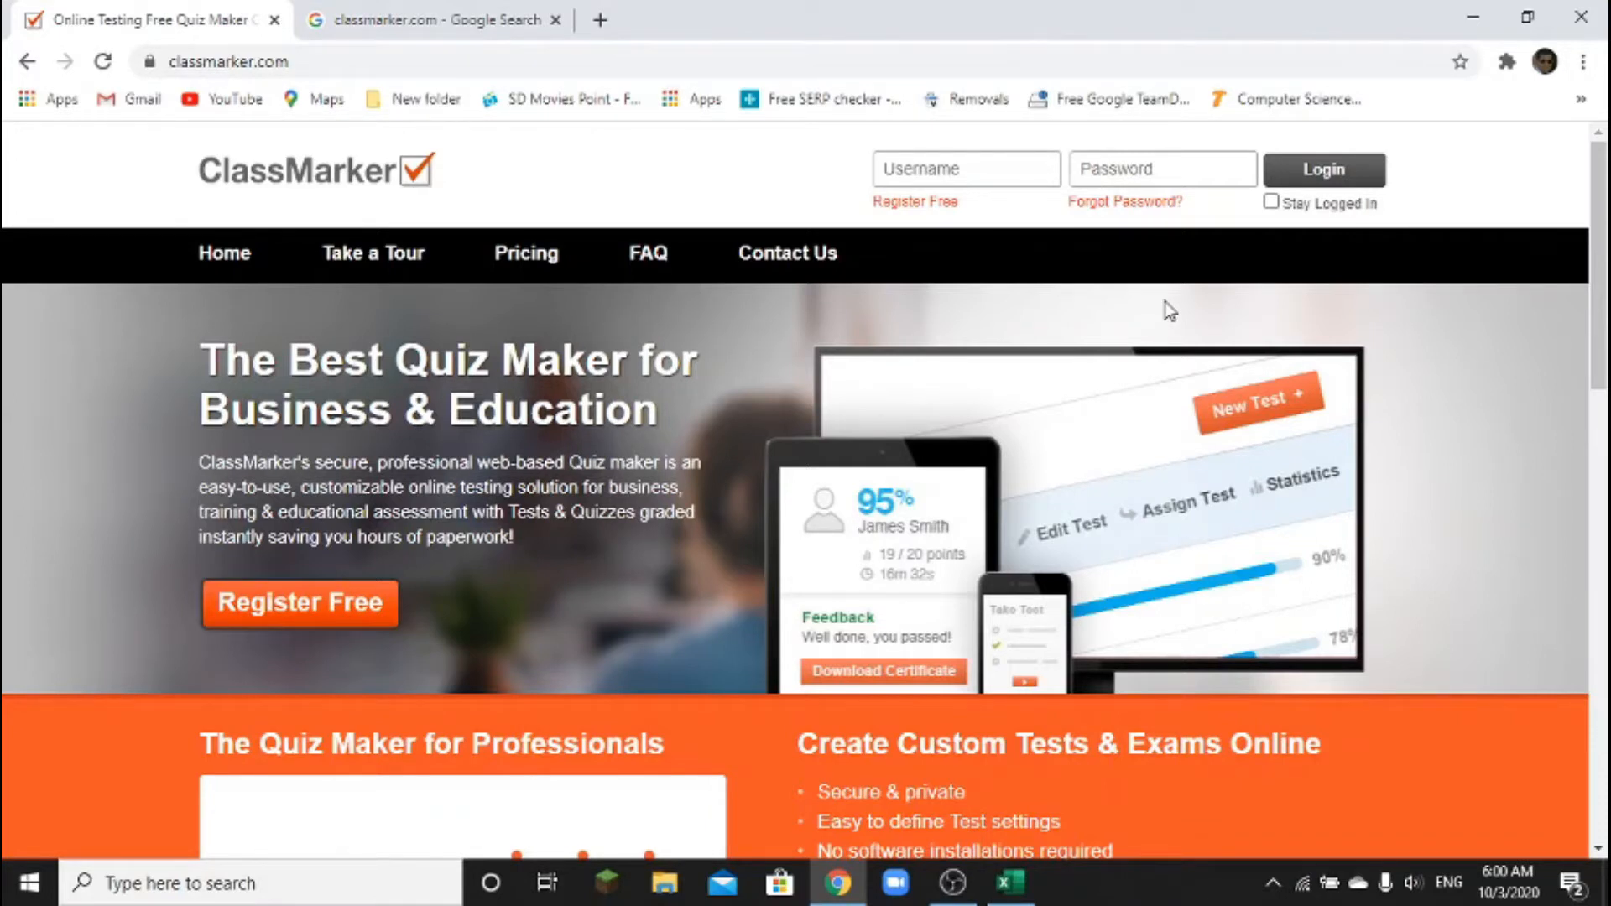
left_click(361, 623)
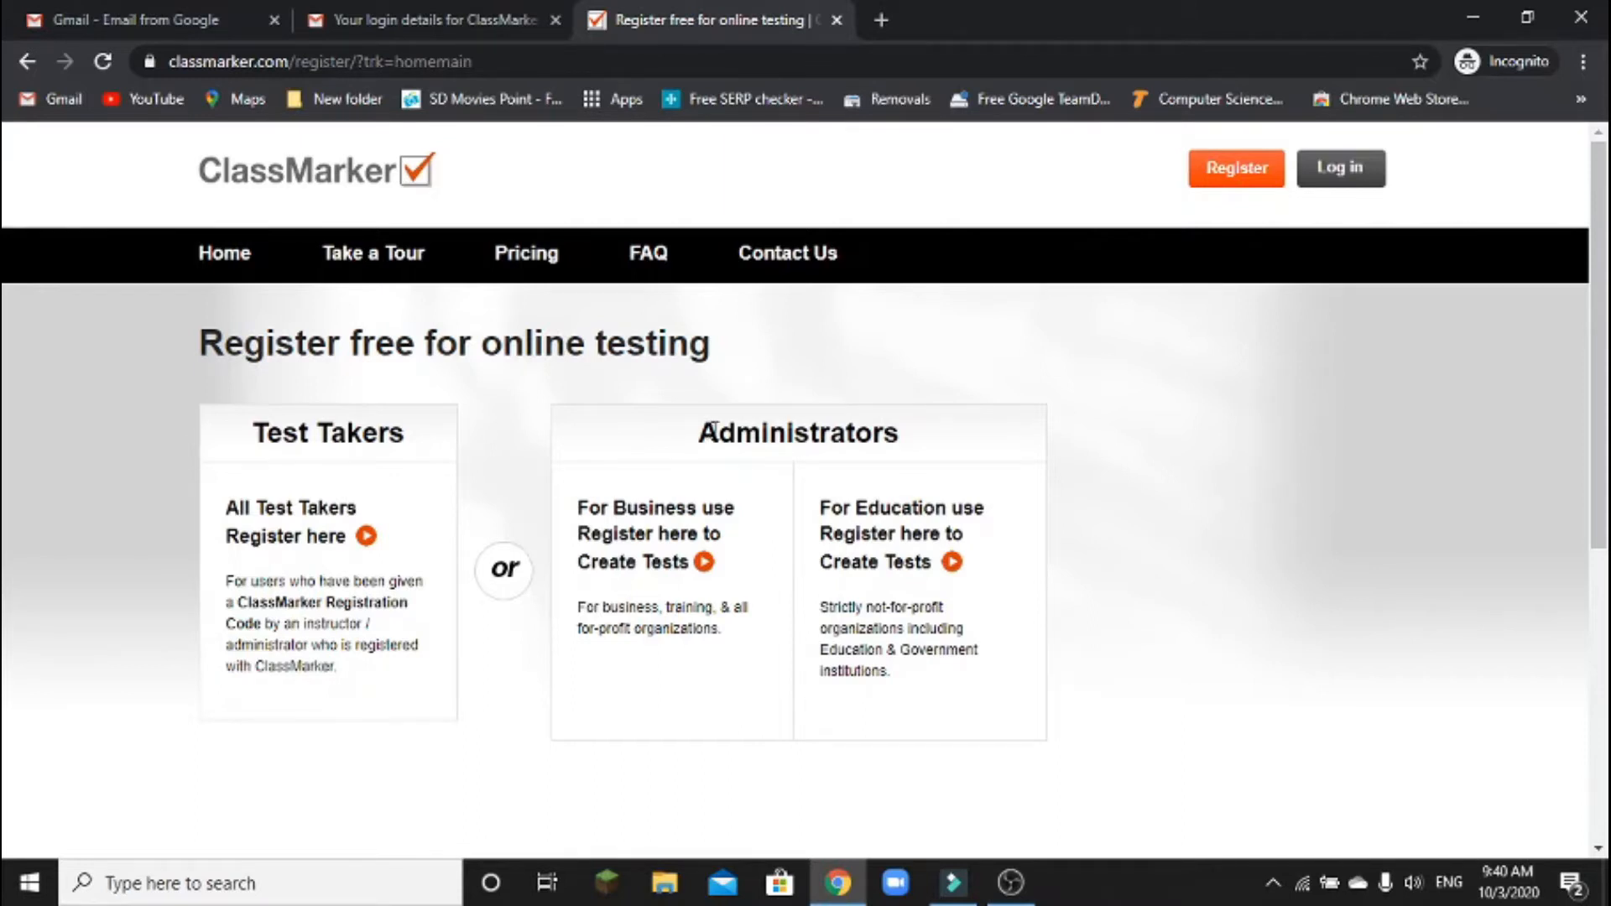
left_click(896, 525)
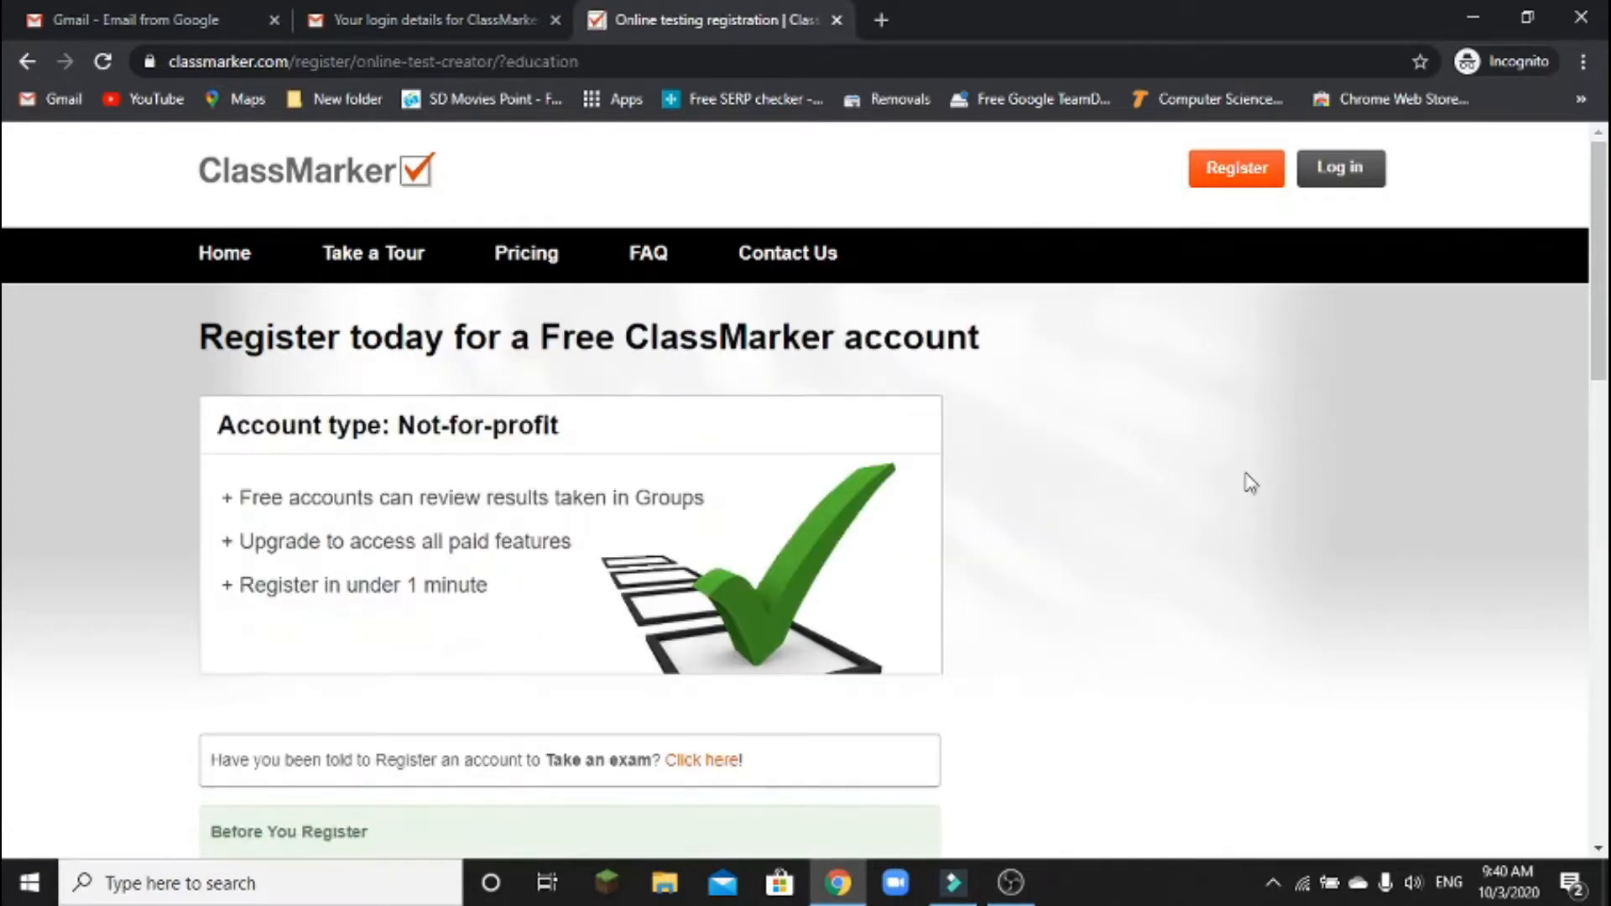
scroll(1250, 483, "down", 4)
scroll(1251, 483, "down", 2)
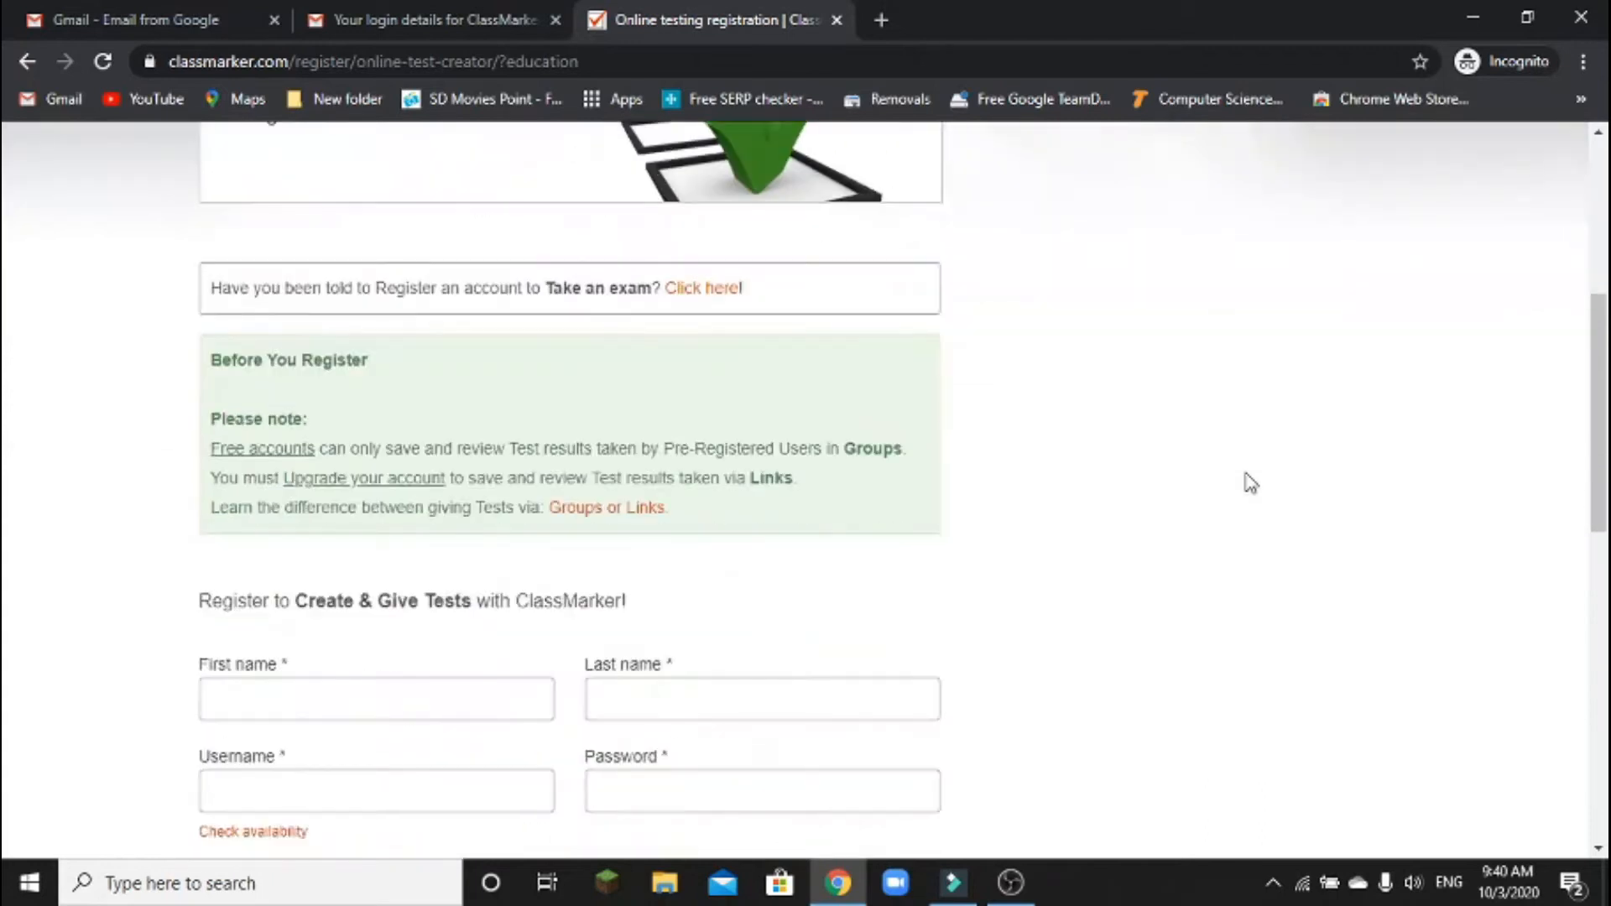
scroll(1251, 483, "down", 4)
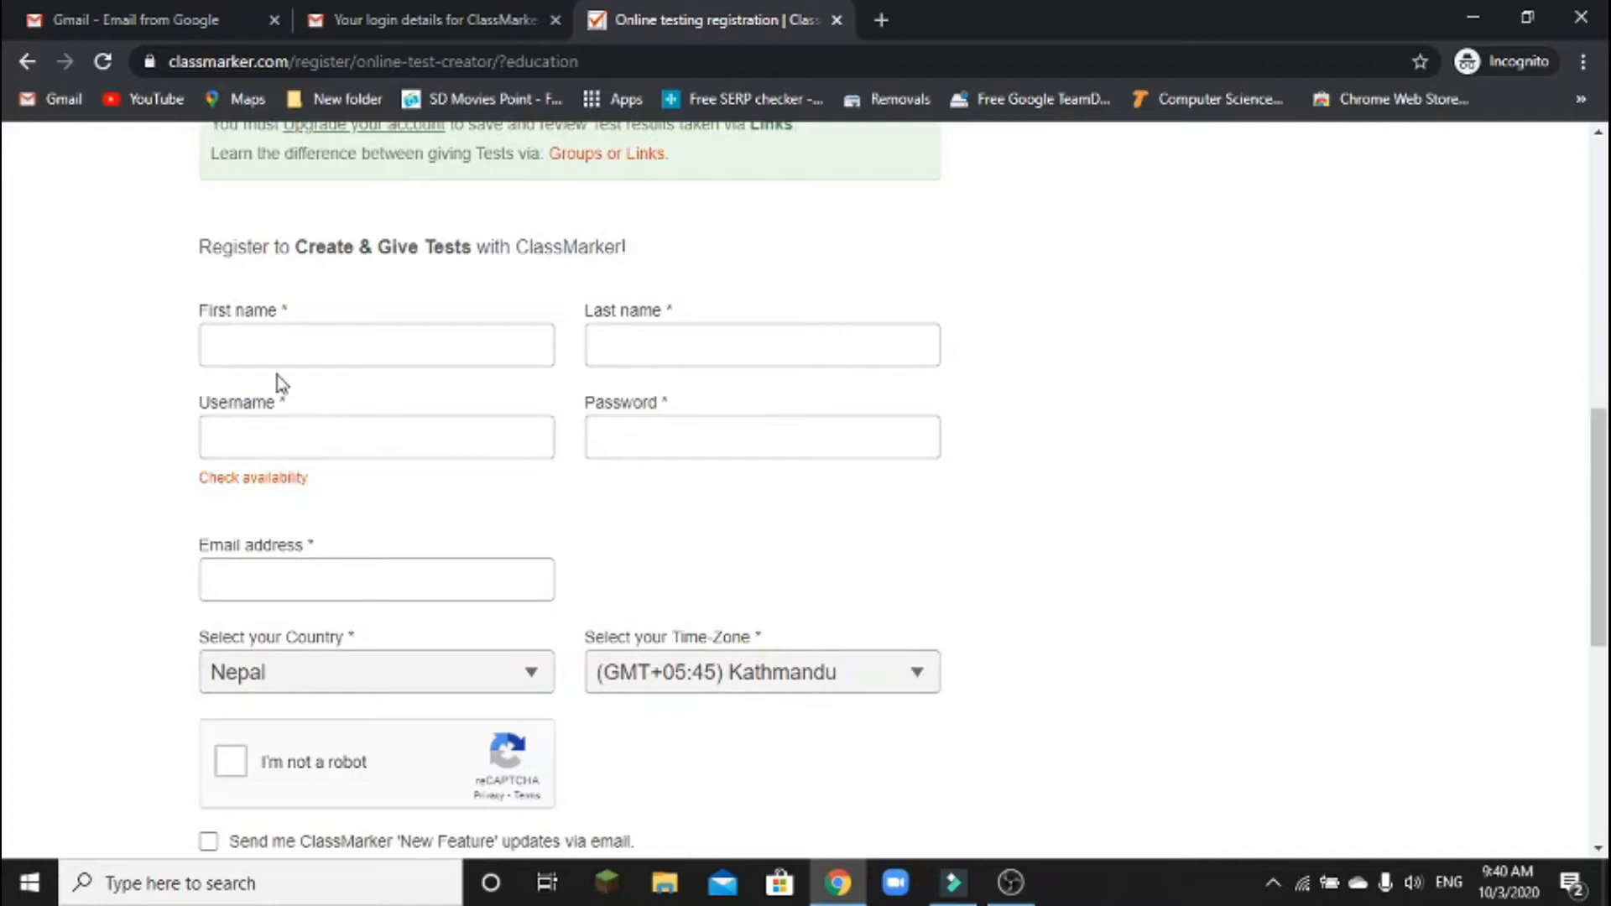
left_click(294, 344)
left_click(676, 344)
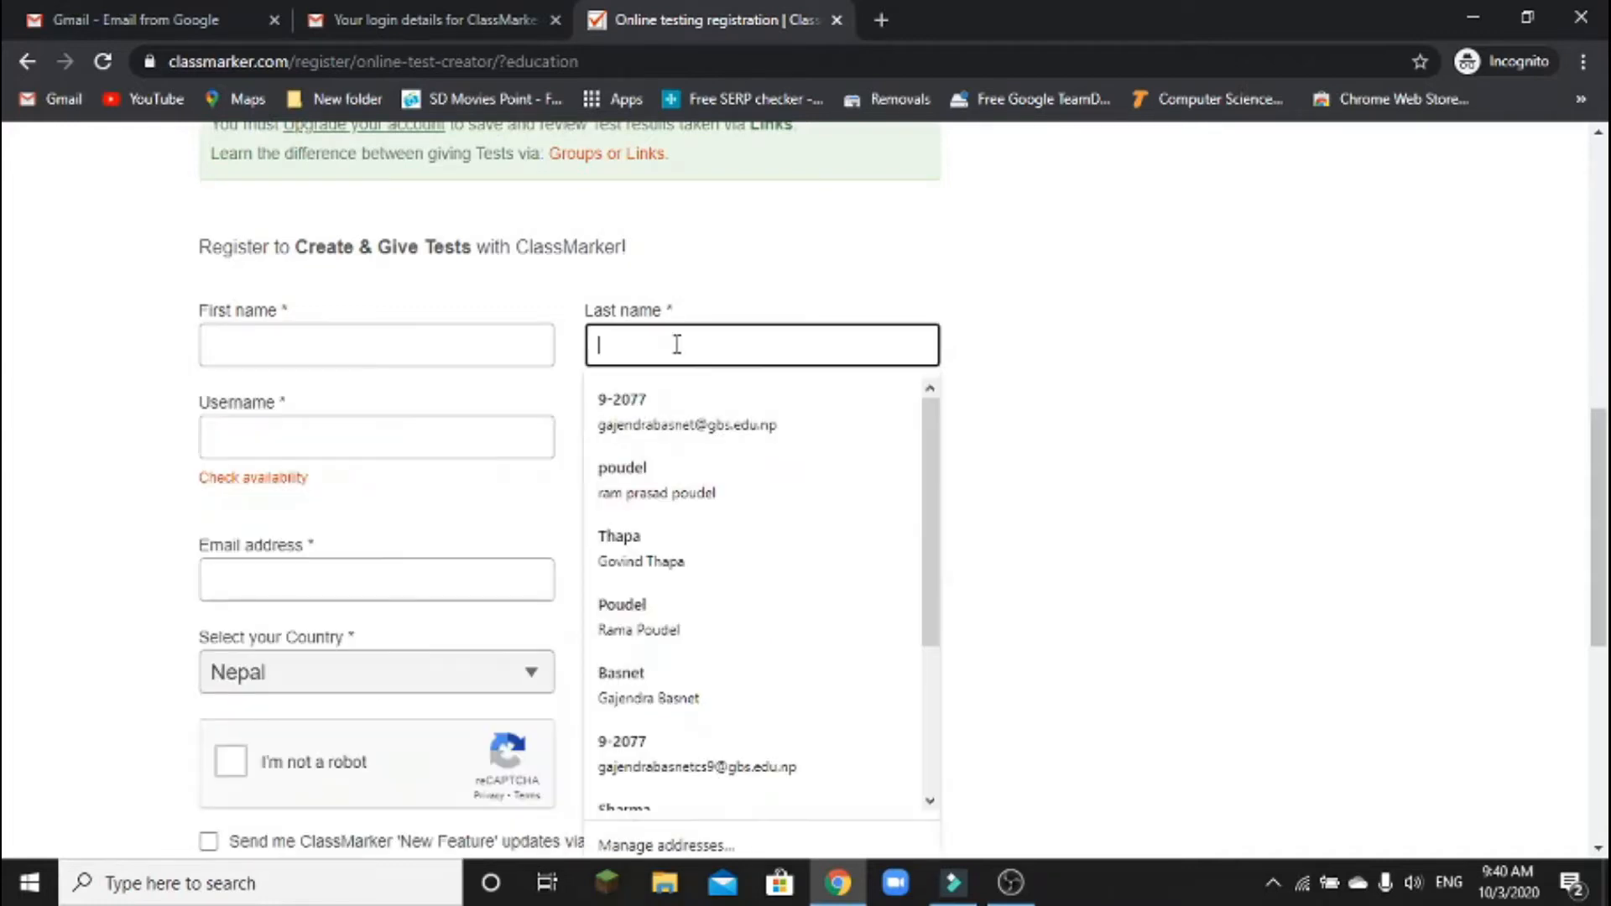
left_click(396, 439)
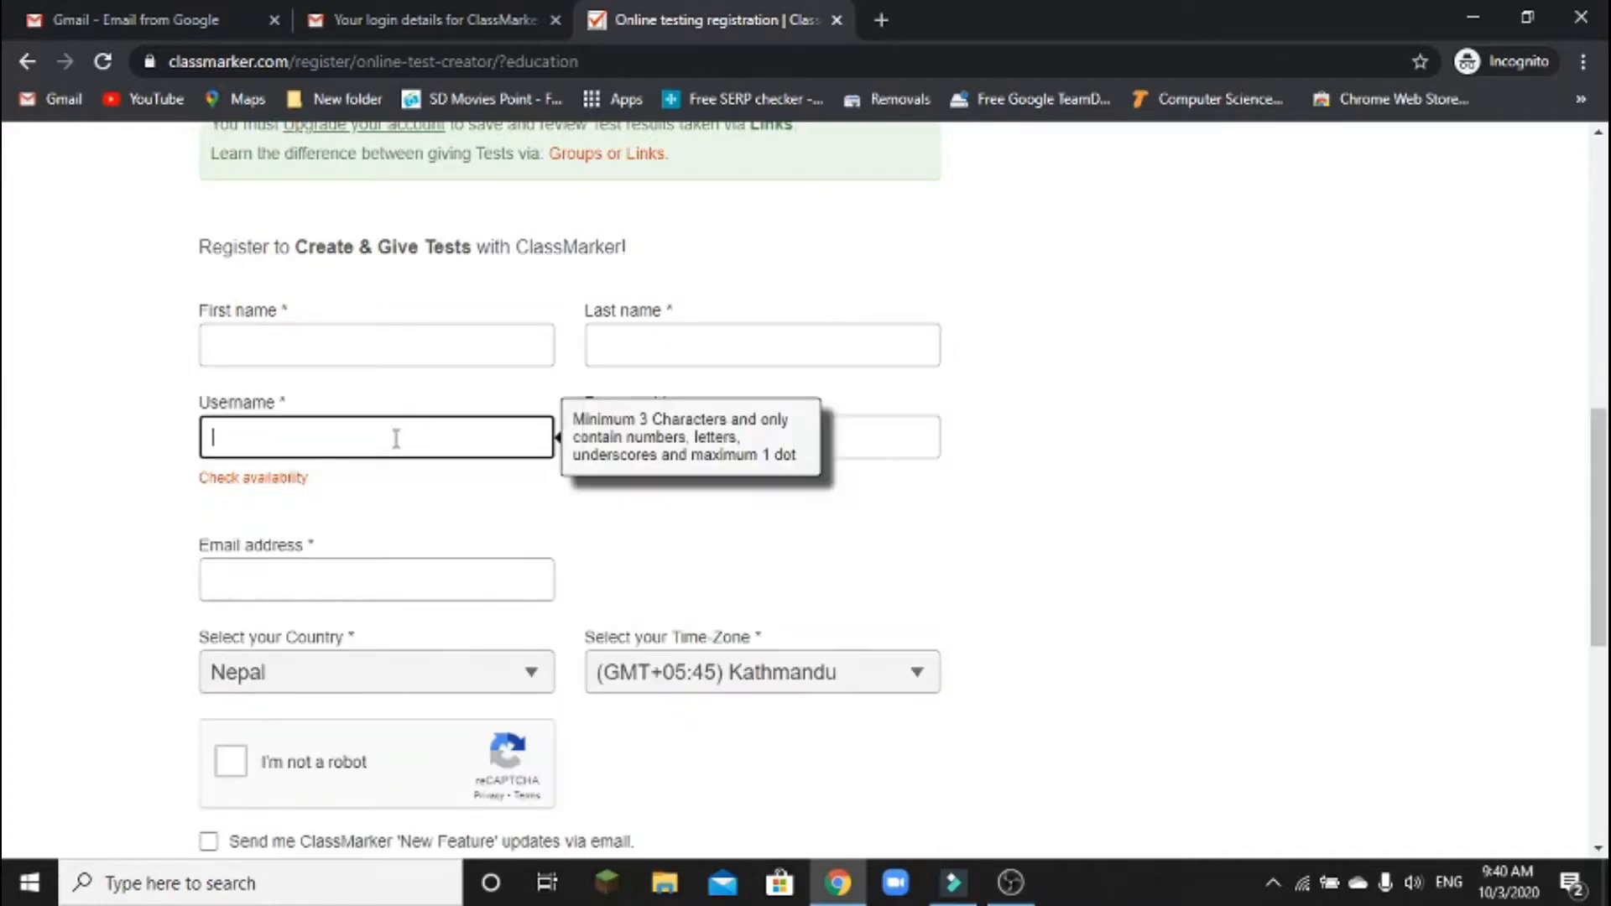
left_click(864, 436)
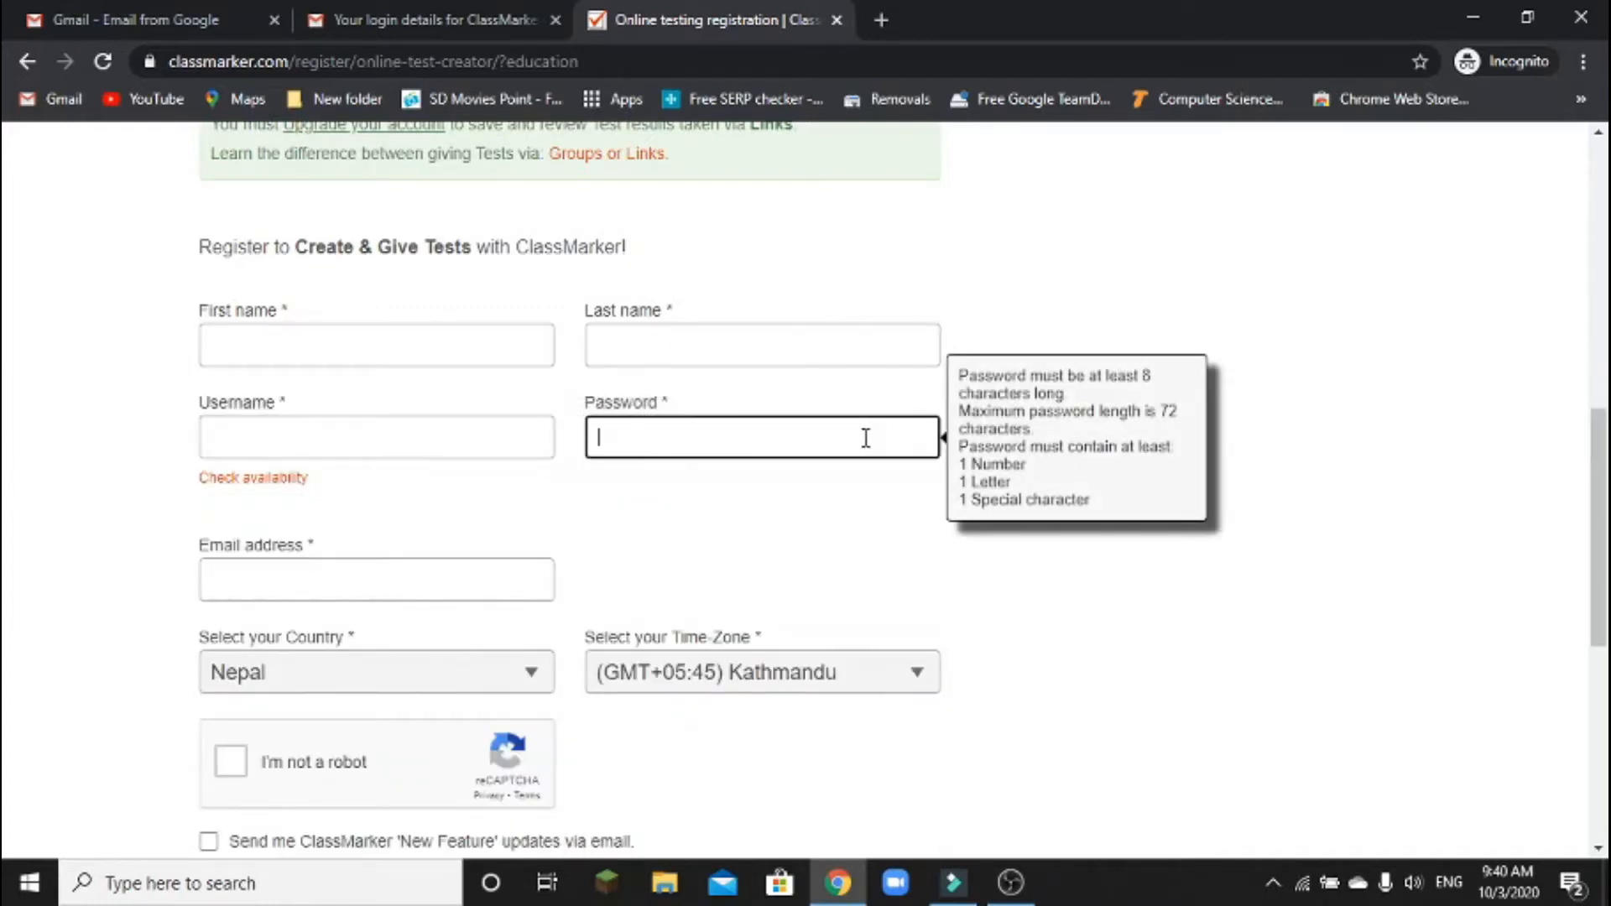
left_click(443, 574)
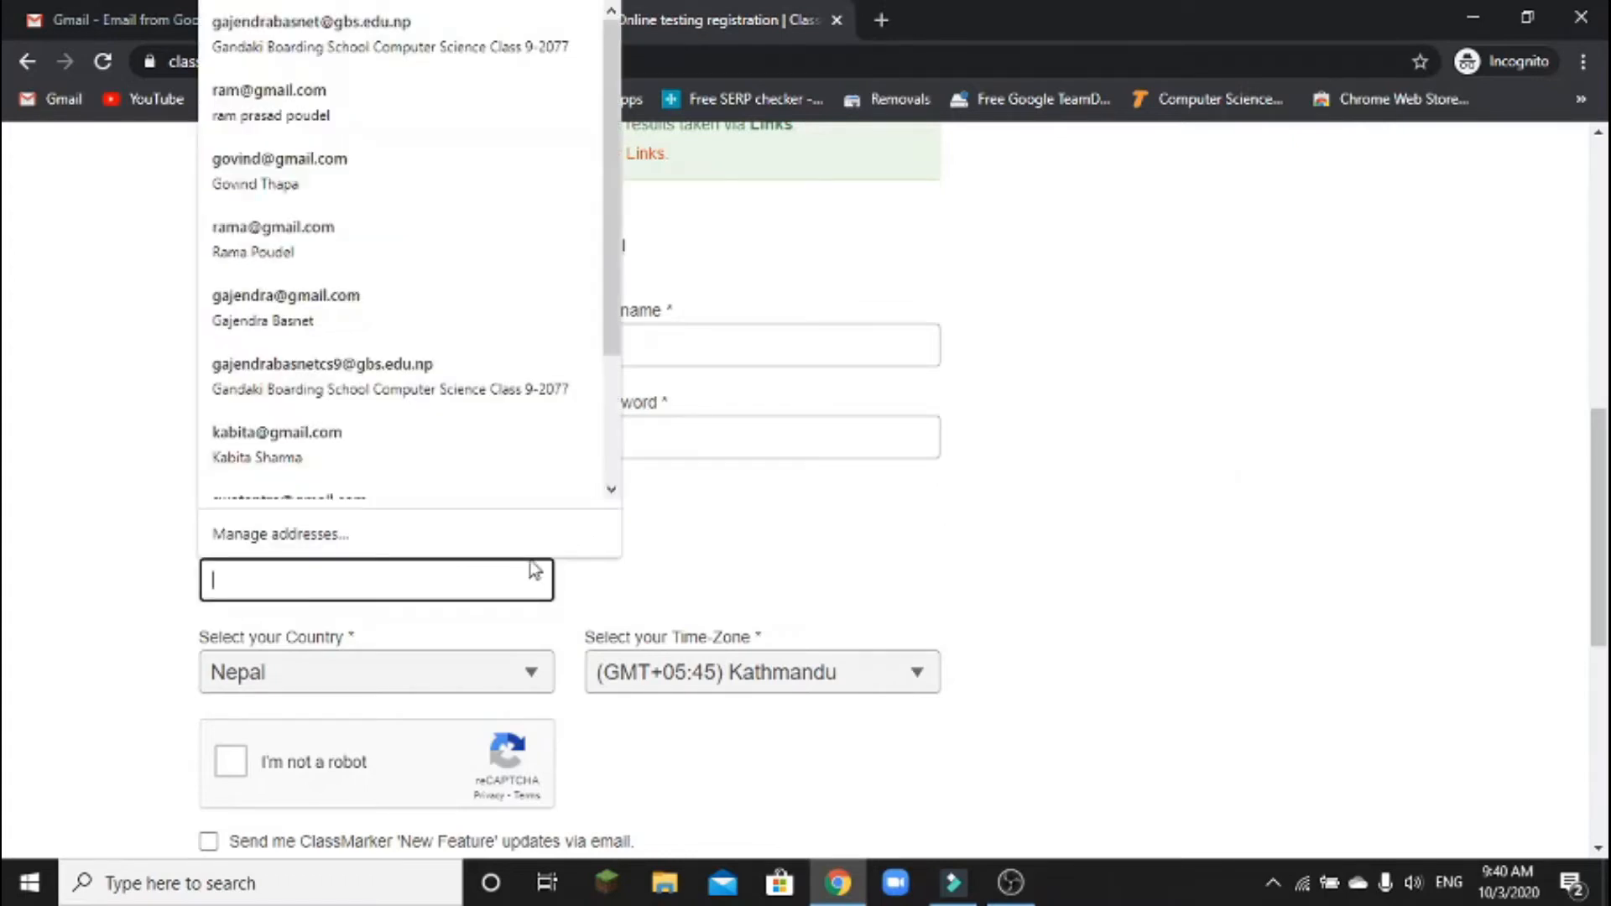
scroll(726, 597, "down", 4)
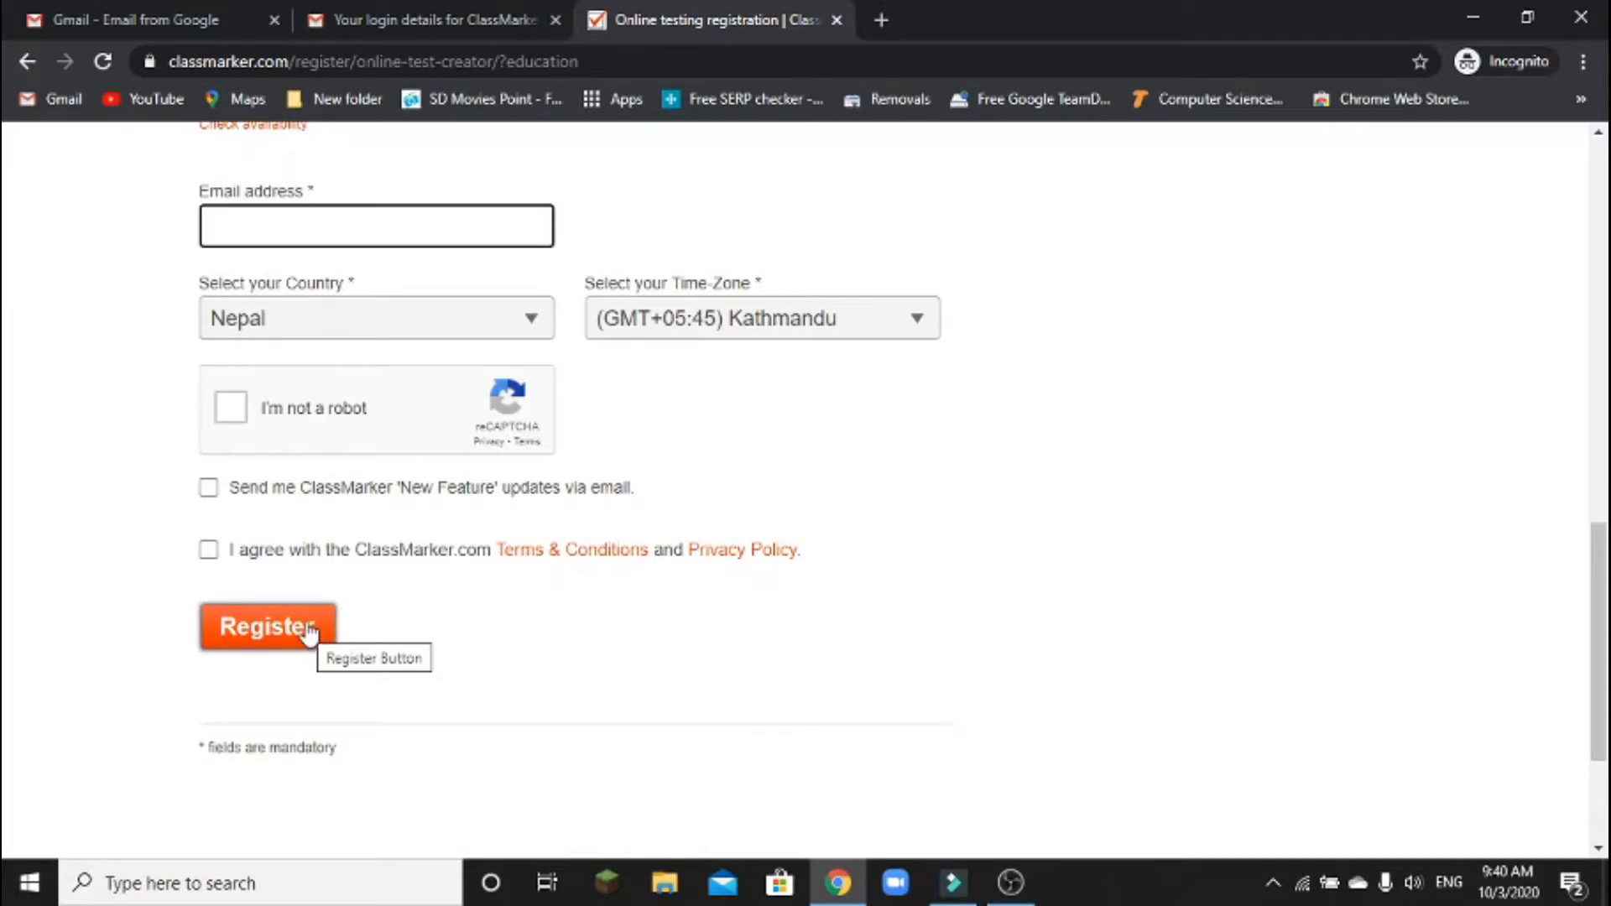
scroll(773, 604, "up", 7)
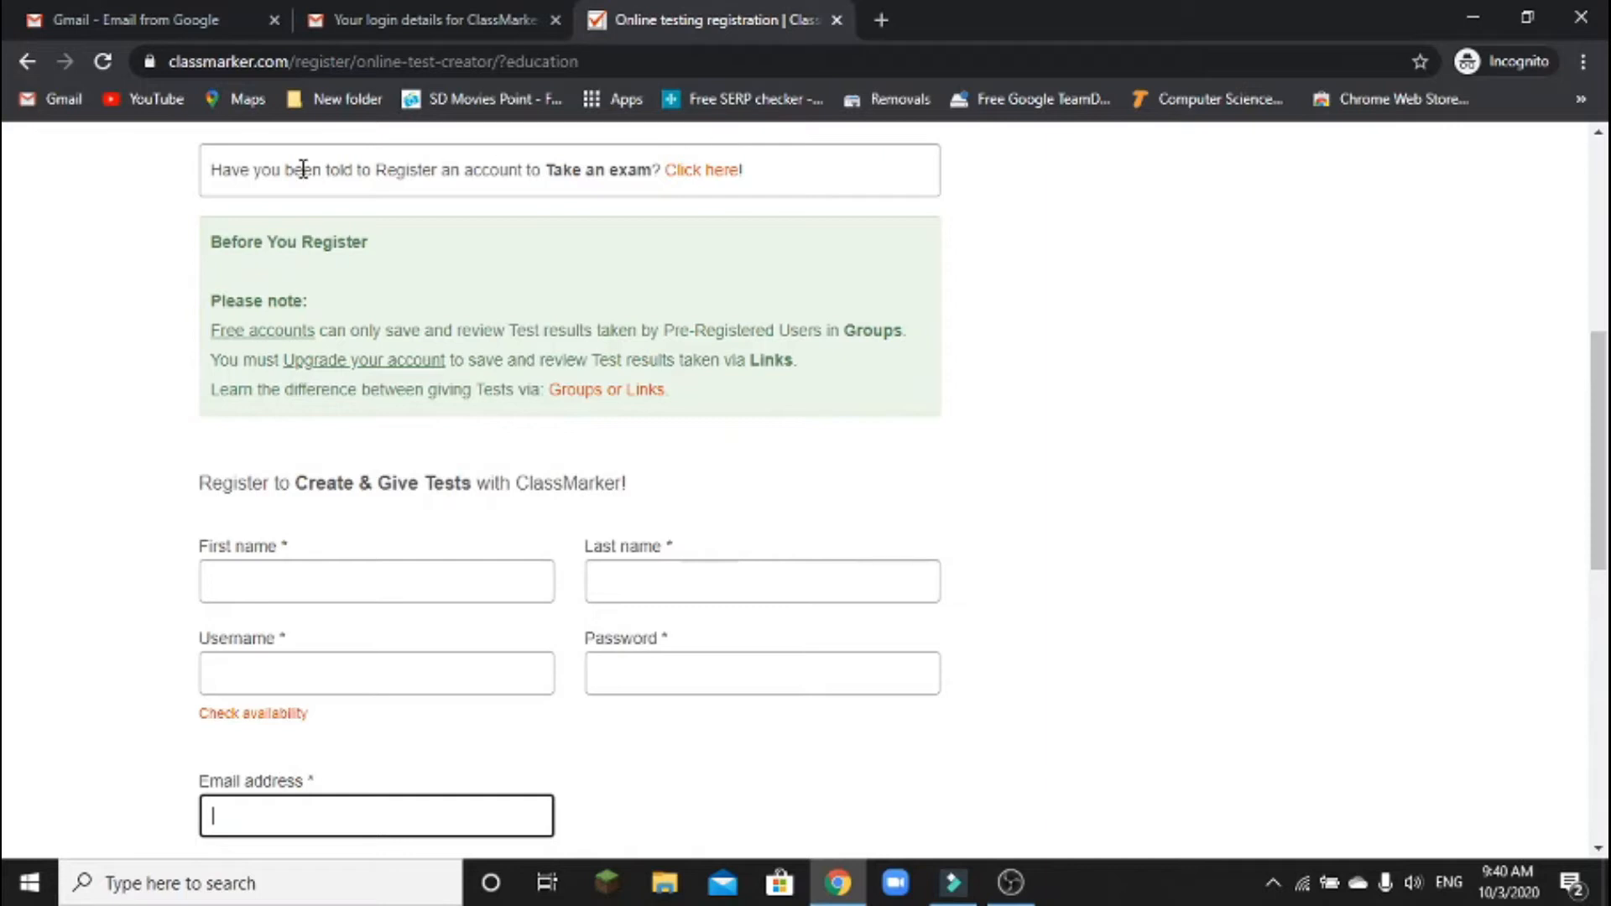
left_click(37, 60)
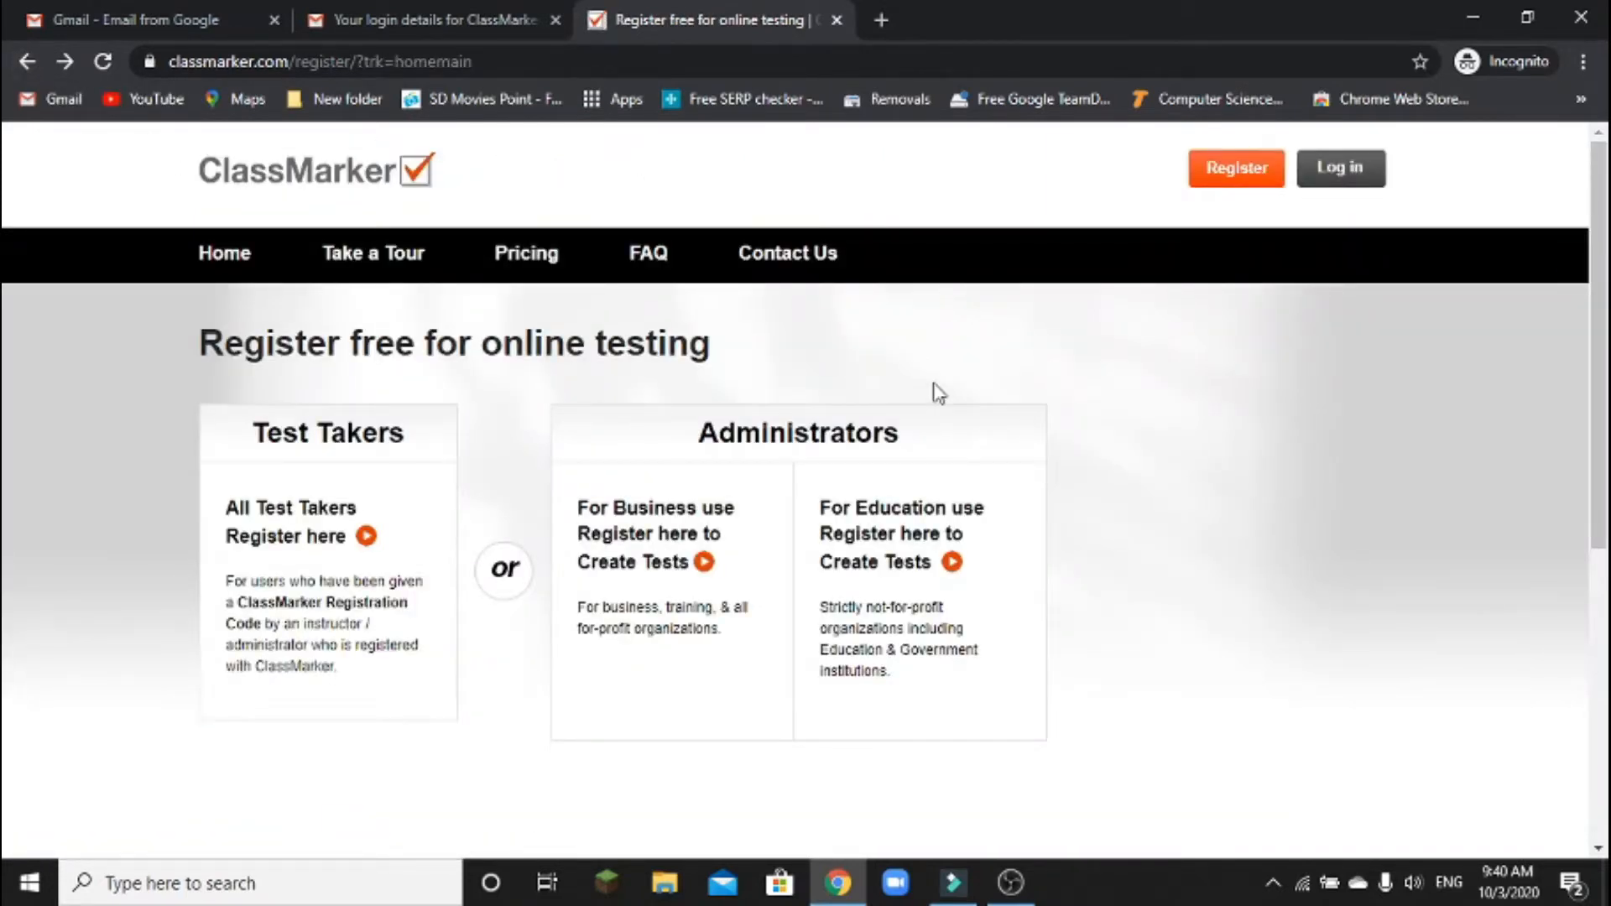
Load classmarker.com and log in with the account username and password
left_click(494, 61)
type("classmarker")
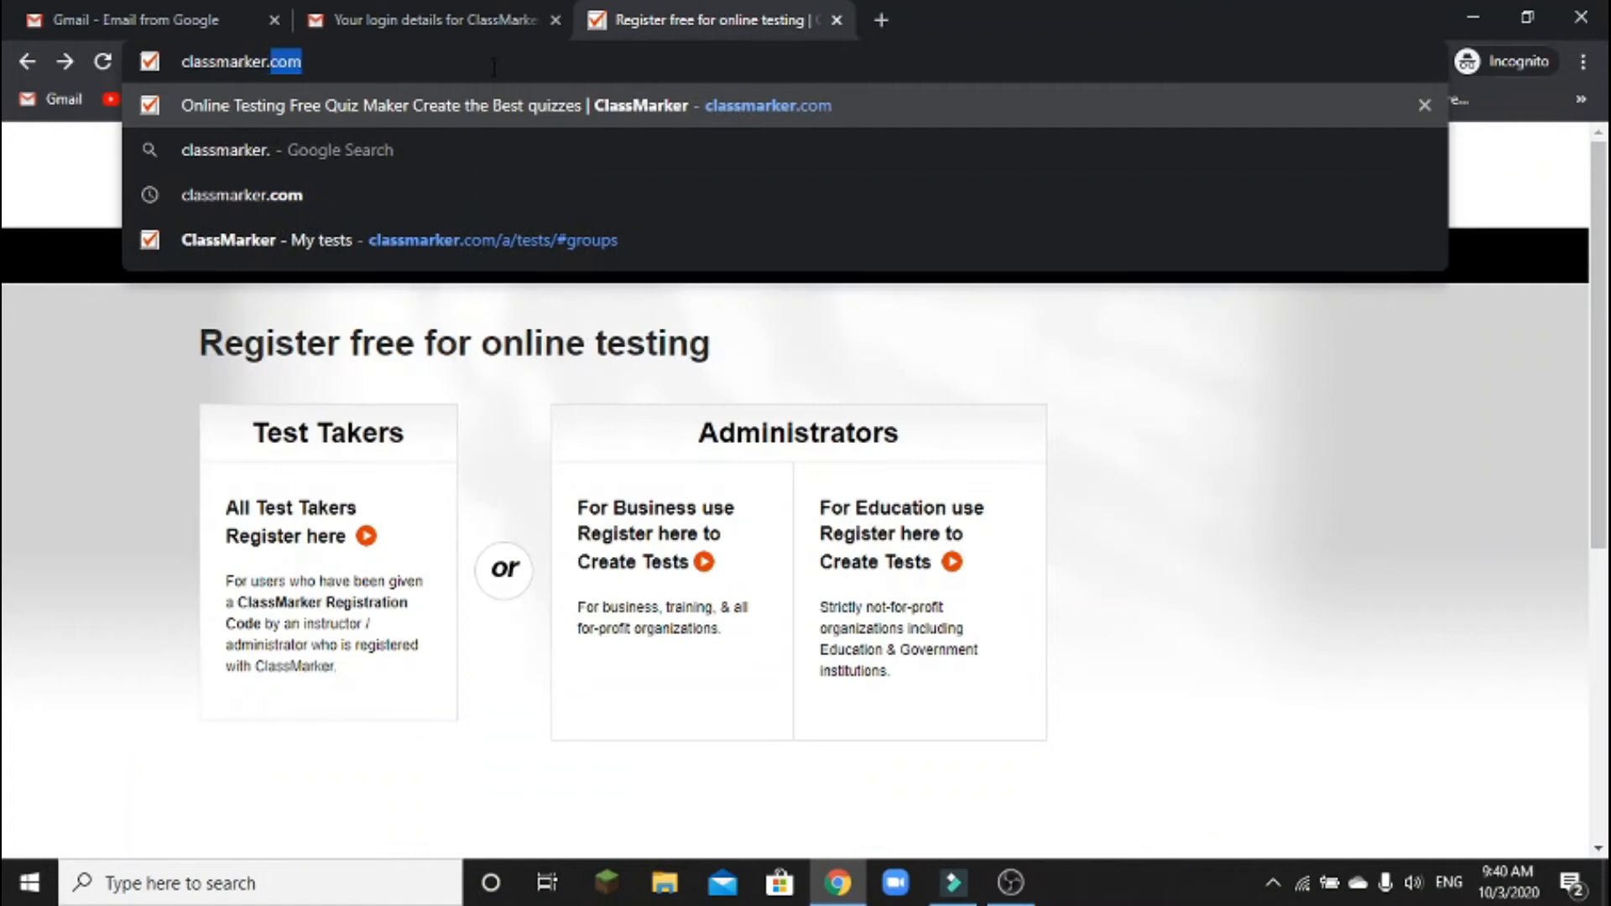
type(".com")
key("Return")
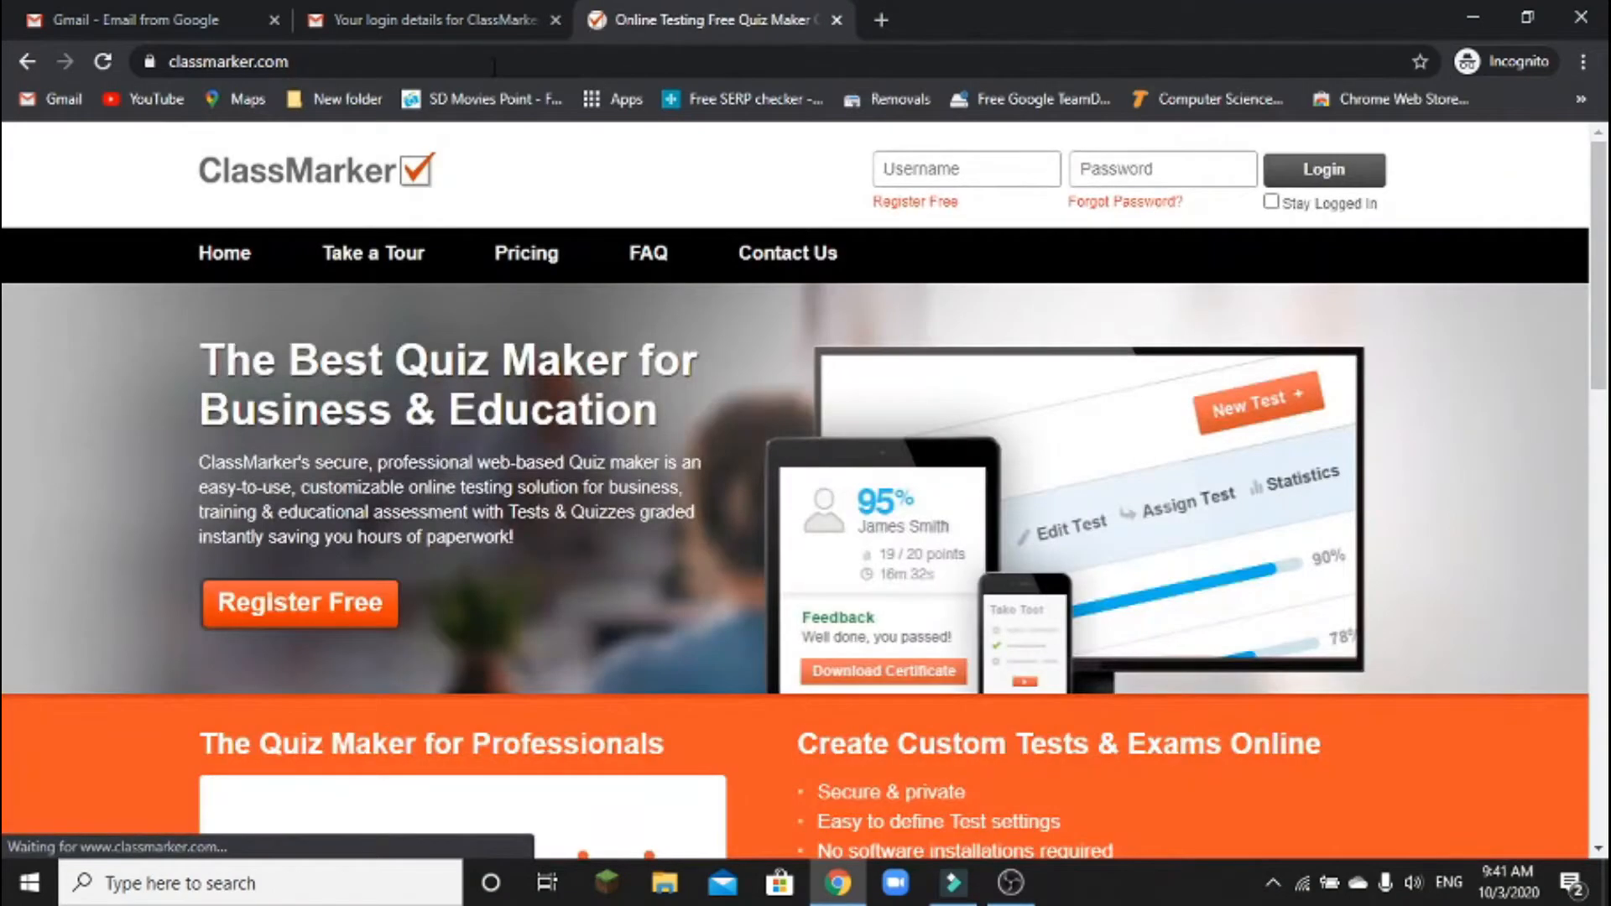
left_click(925, 167)
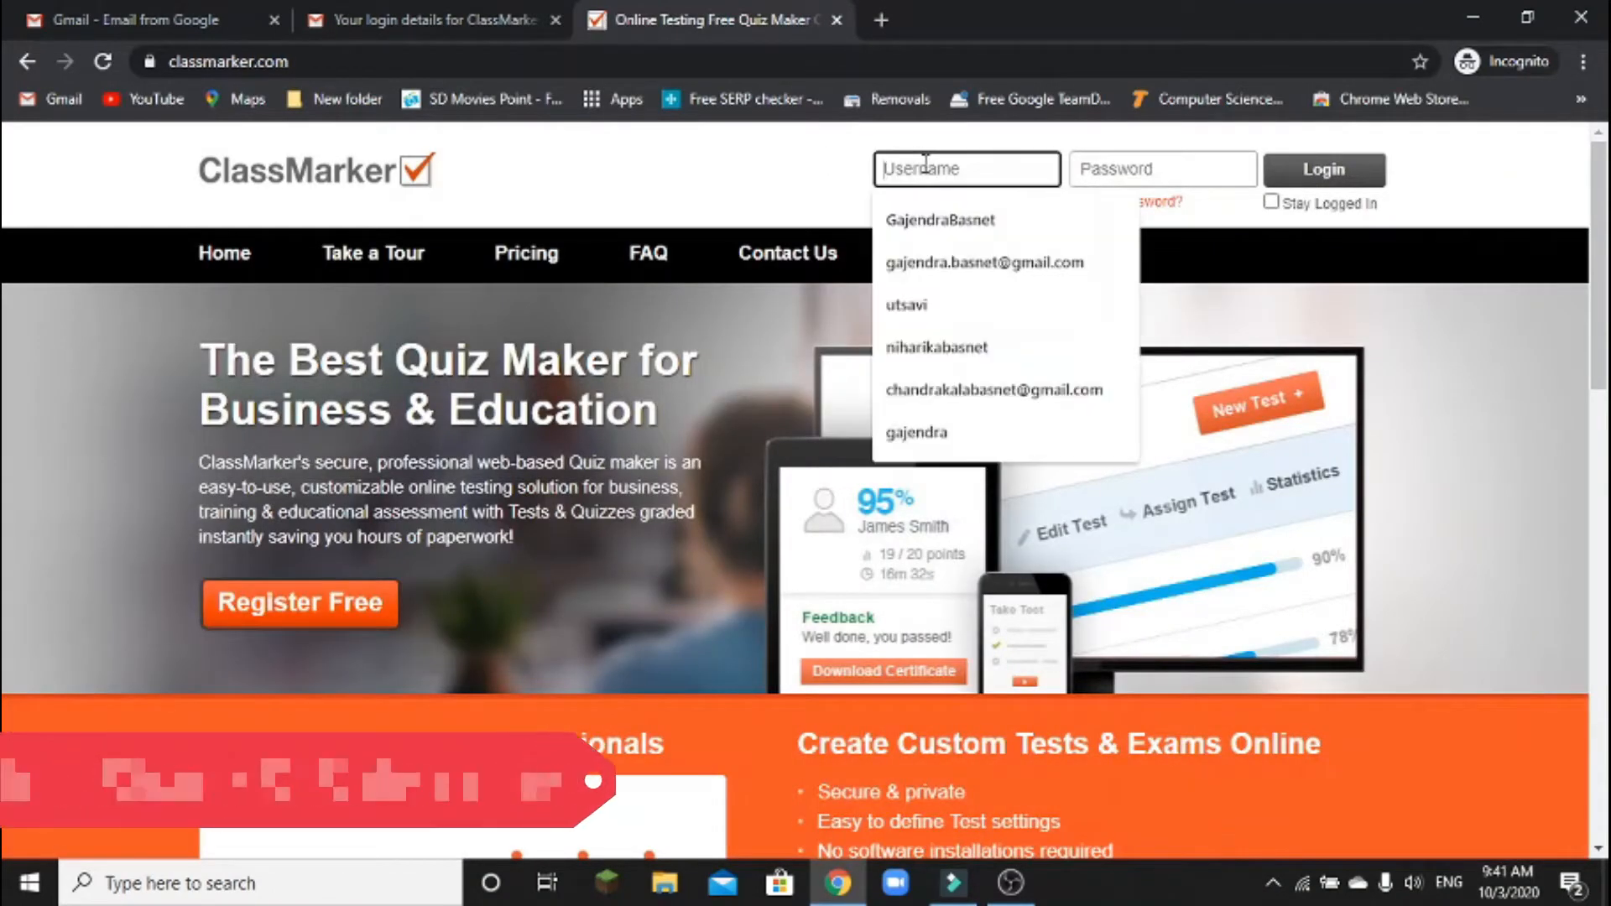
left_click(1121, 167)
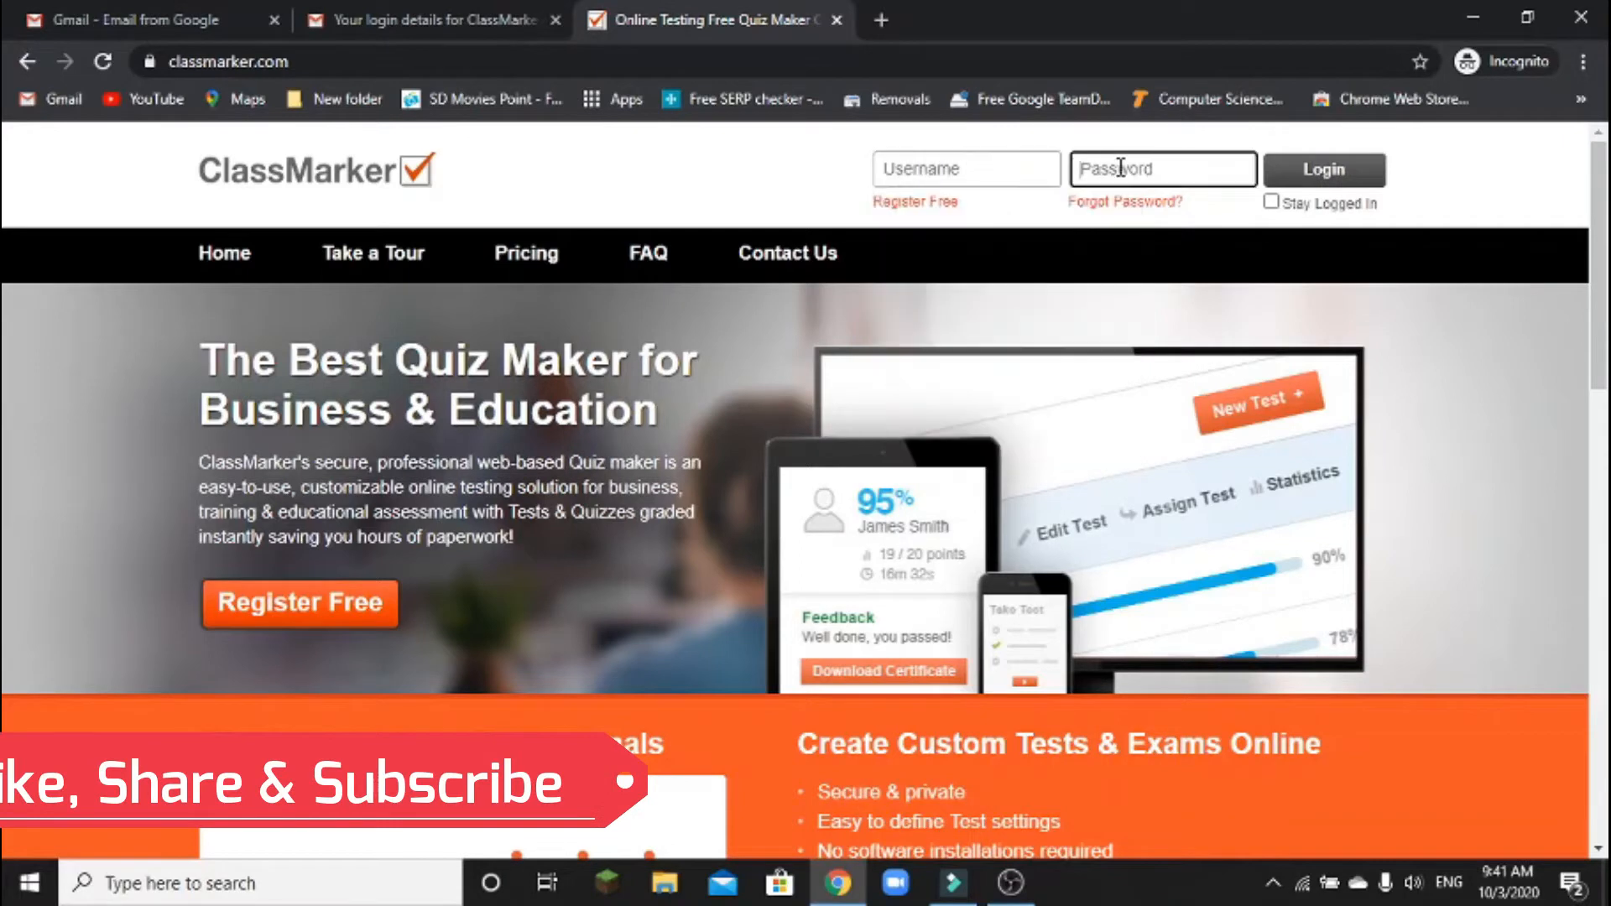
left_click(1340, 172)
key("Return")
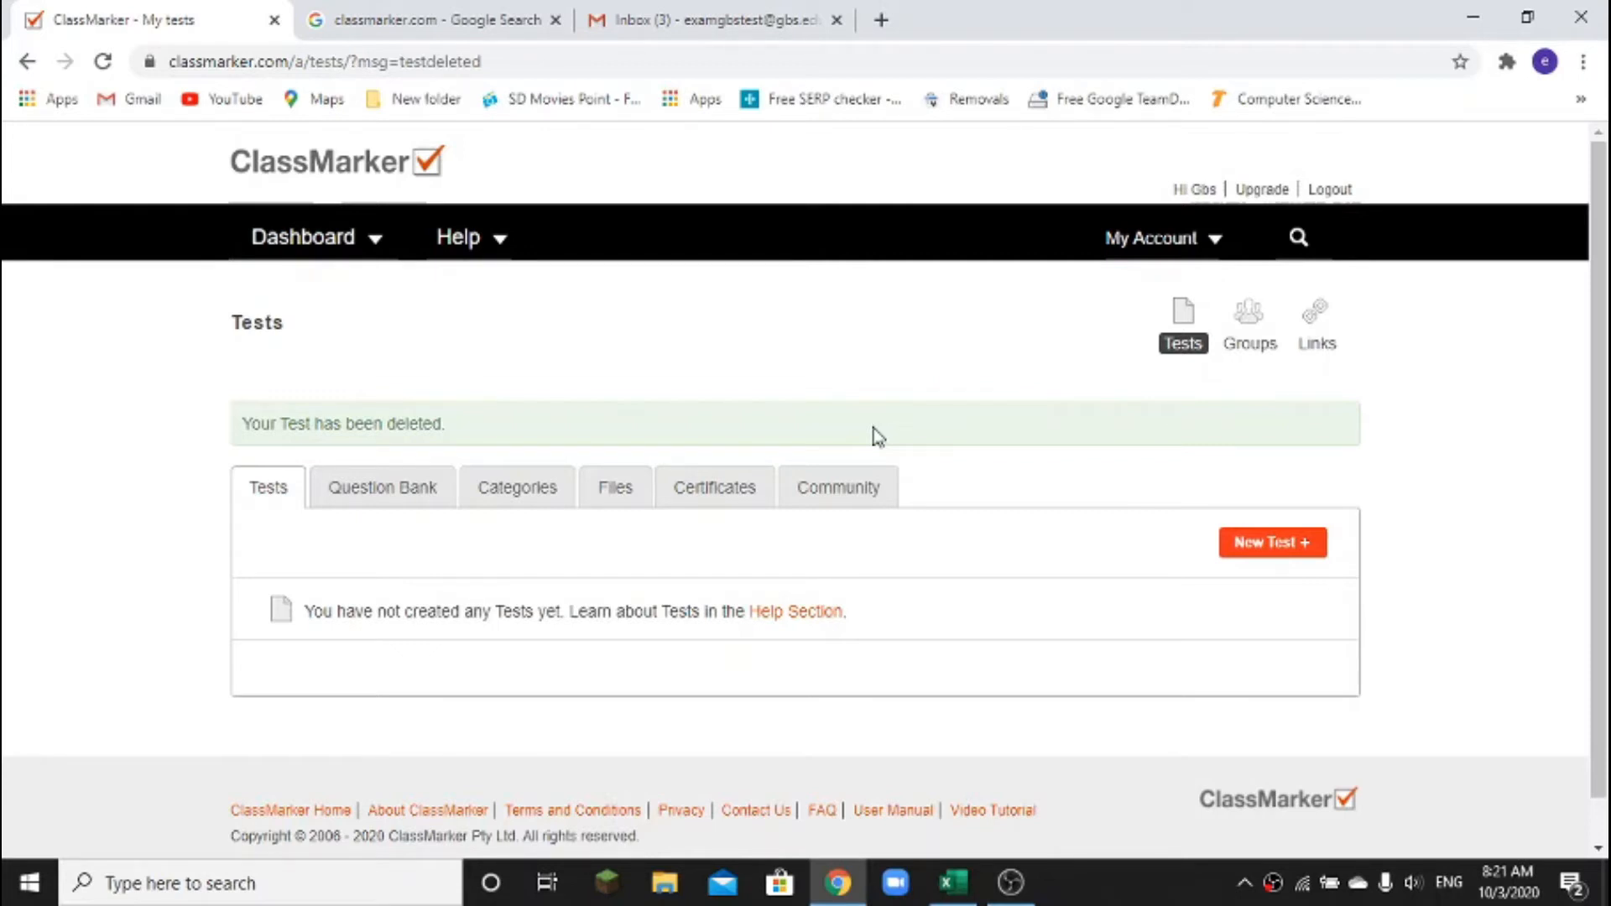
Reopen the Tests list so the test-deleted notice is cleared
mouse_move(1134, 285)
left_mouse_down()
mouse_move(1172, 367)
mouse_move(1237, 374)
mouse_move(1207, 379)
mouse_move(1223, 380)
left_mouse_up()
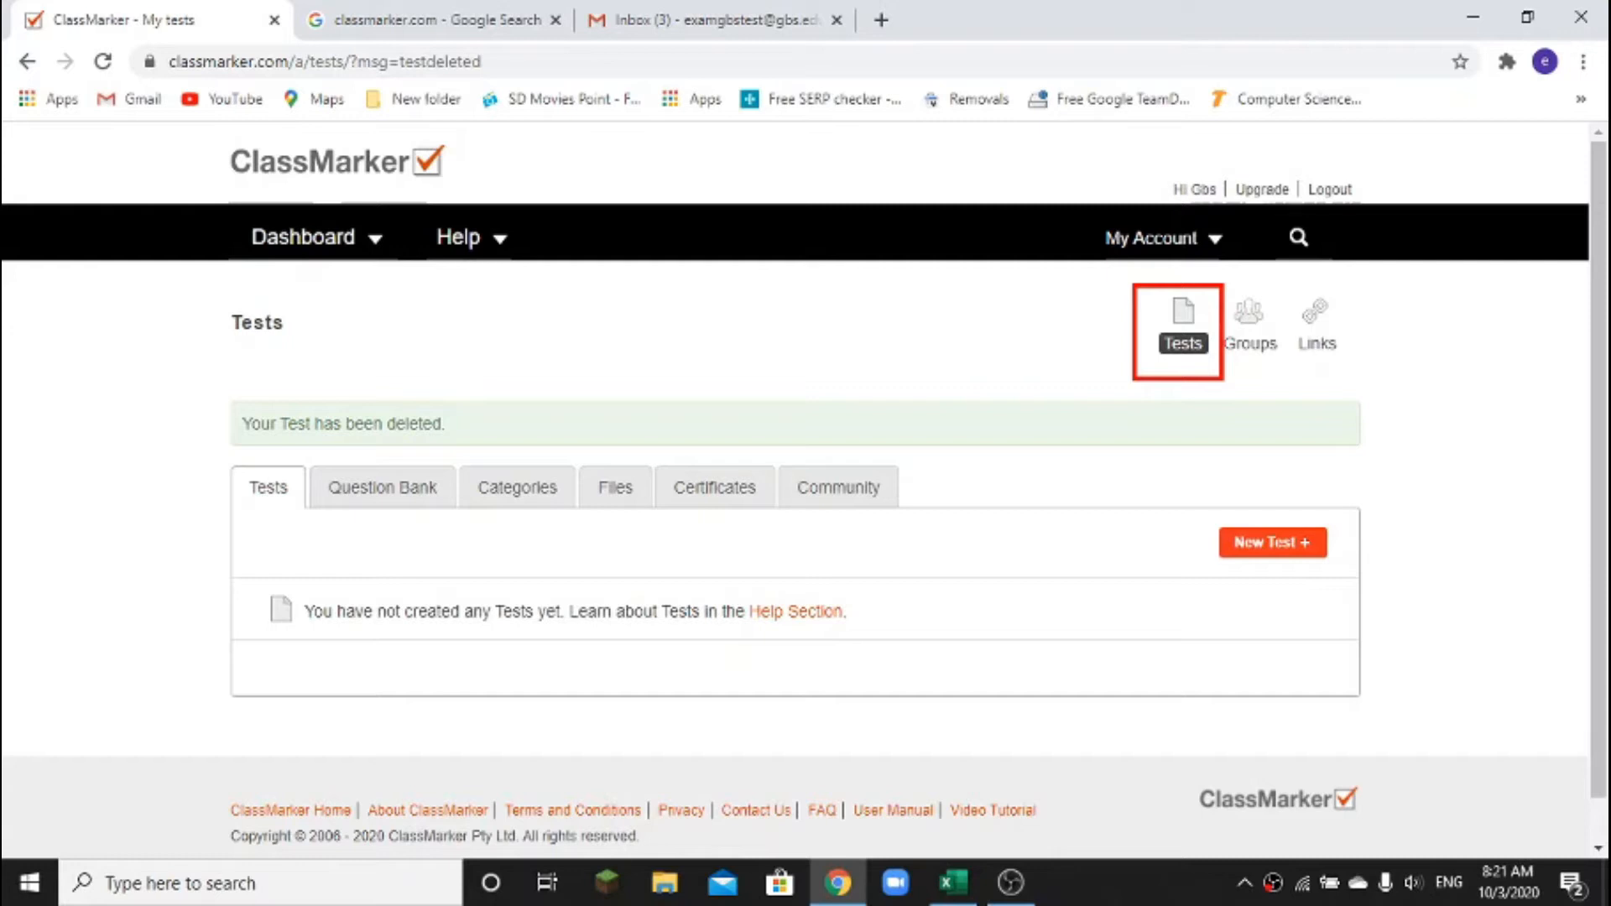
key("Escape")
left_click(1179, 345)
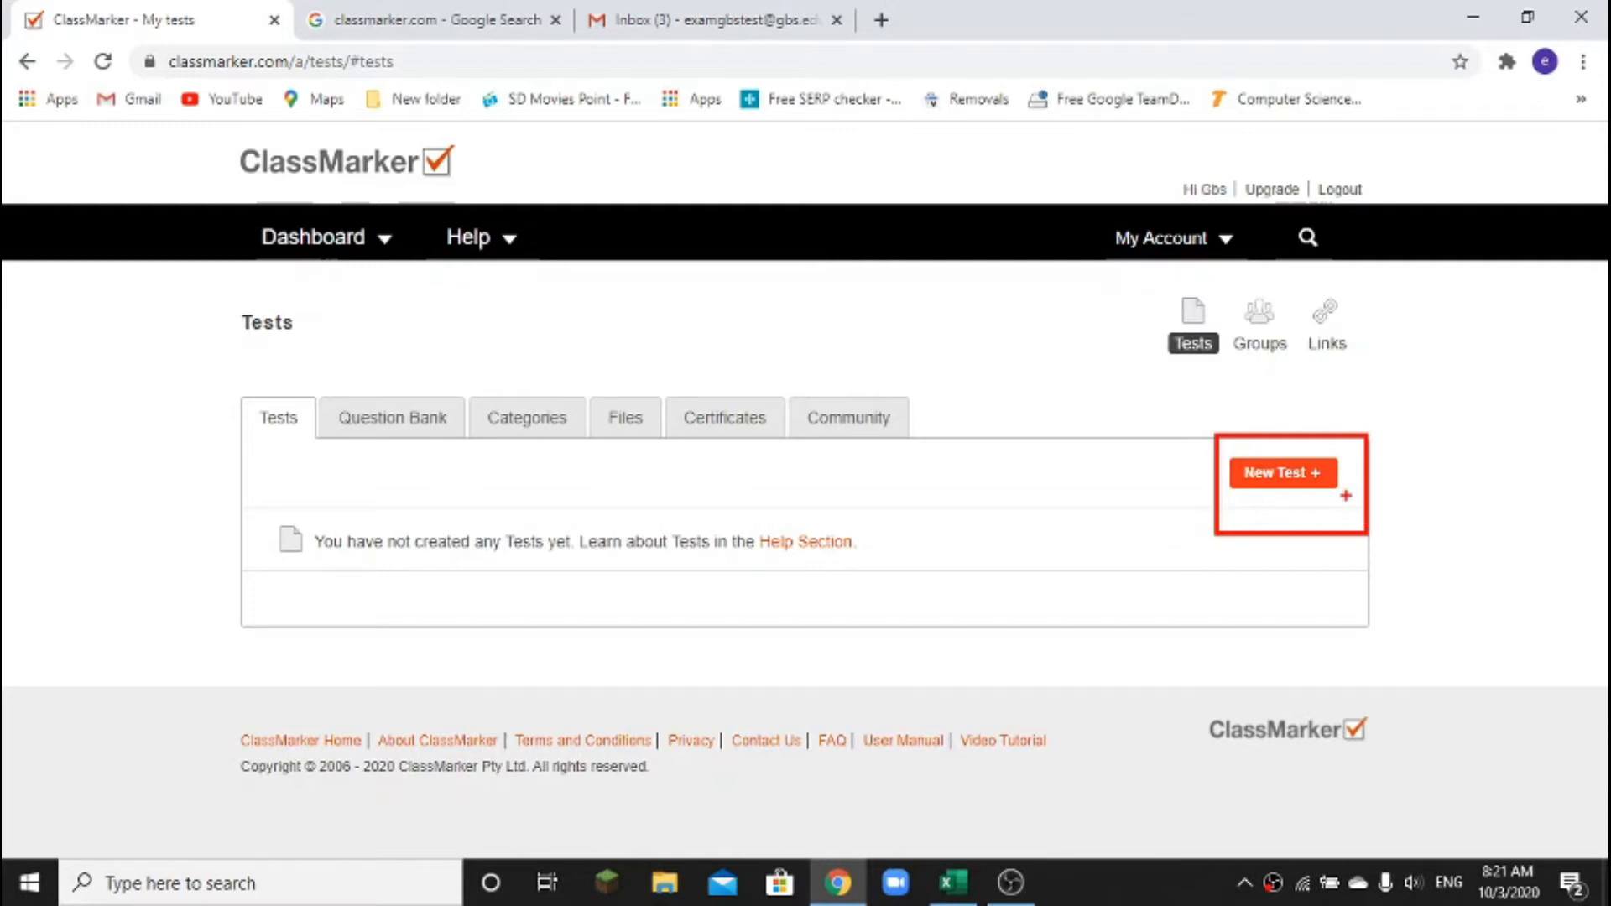
Create a new test named 'science grade 10'
left_click(1278, 475)
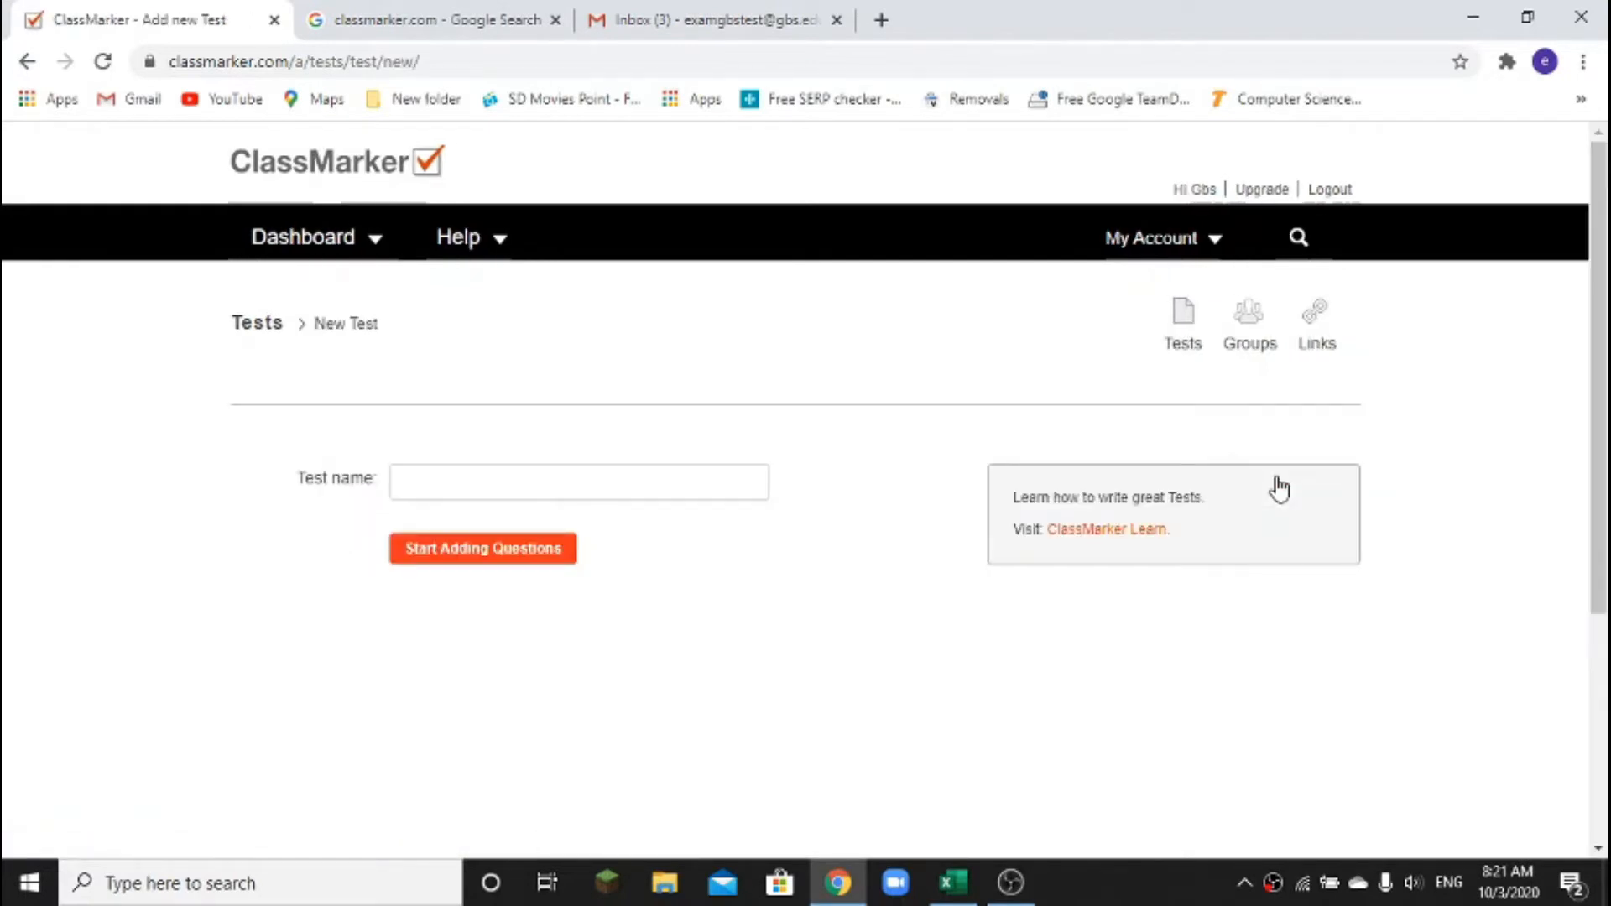
left_click(456, 488)
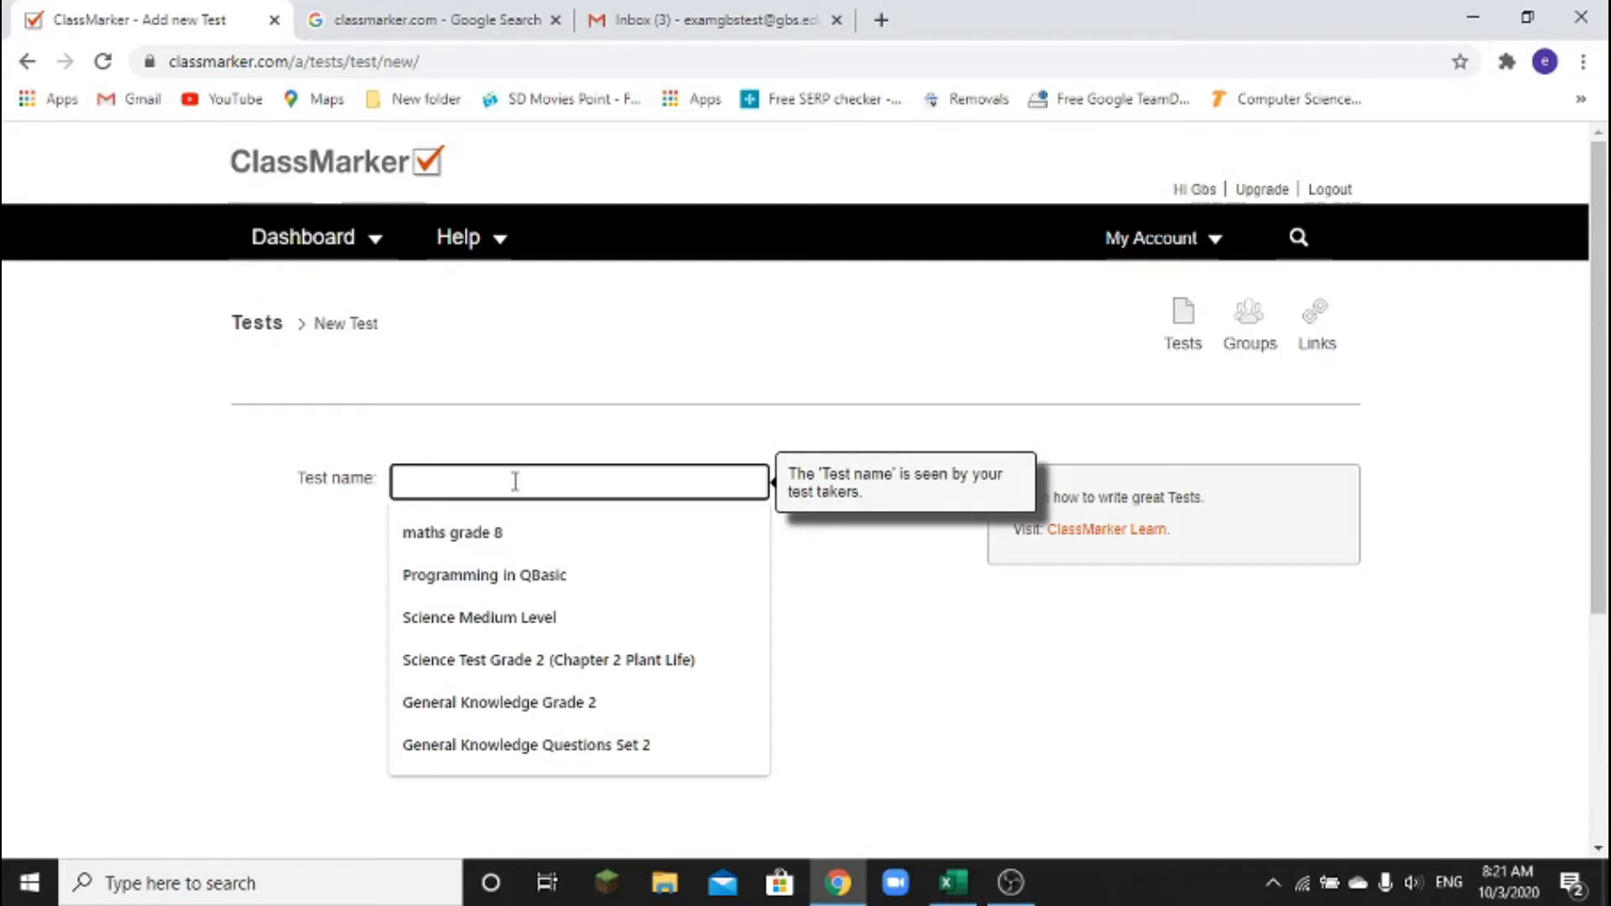
type("science ")
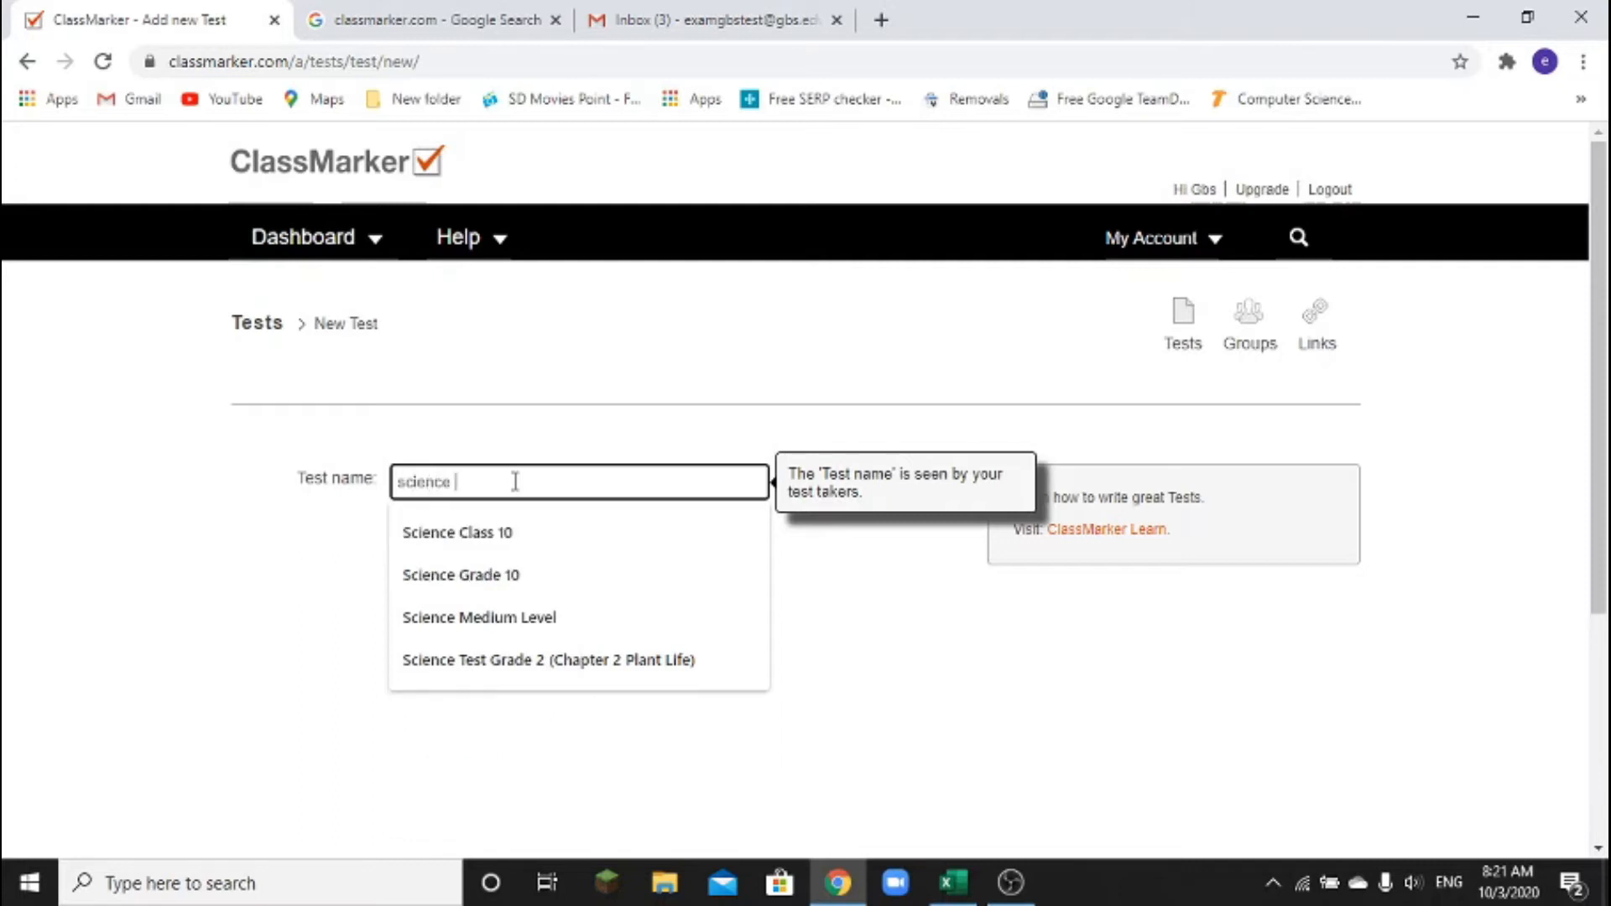
type("grade 10")
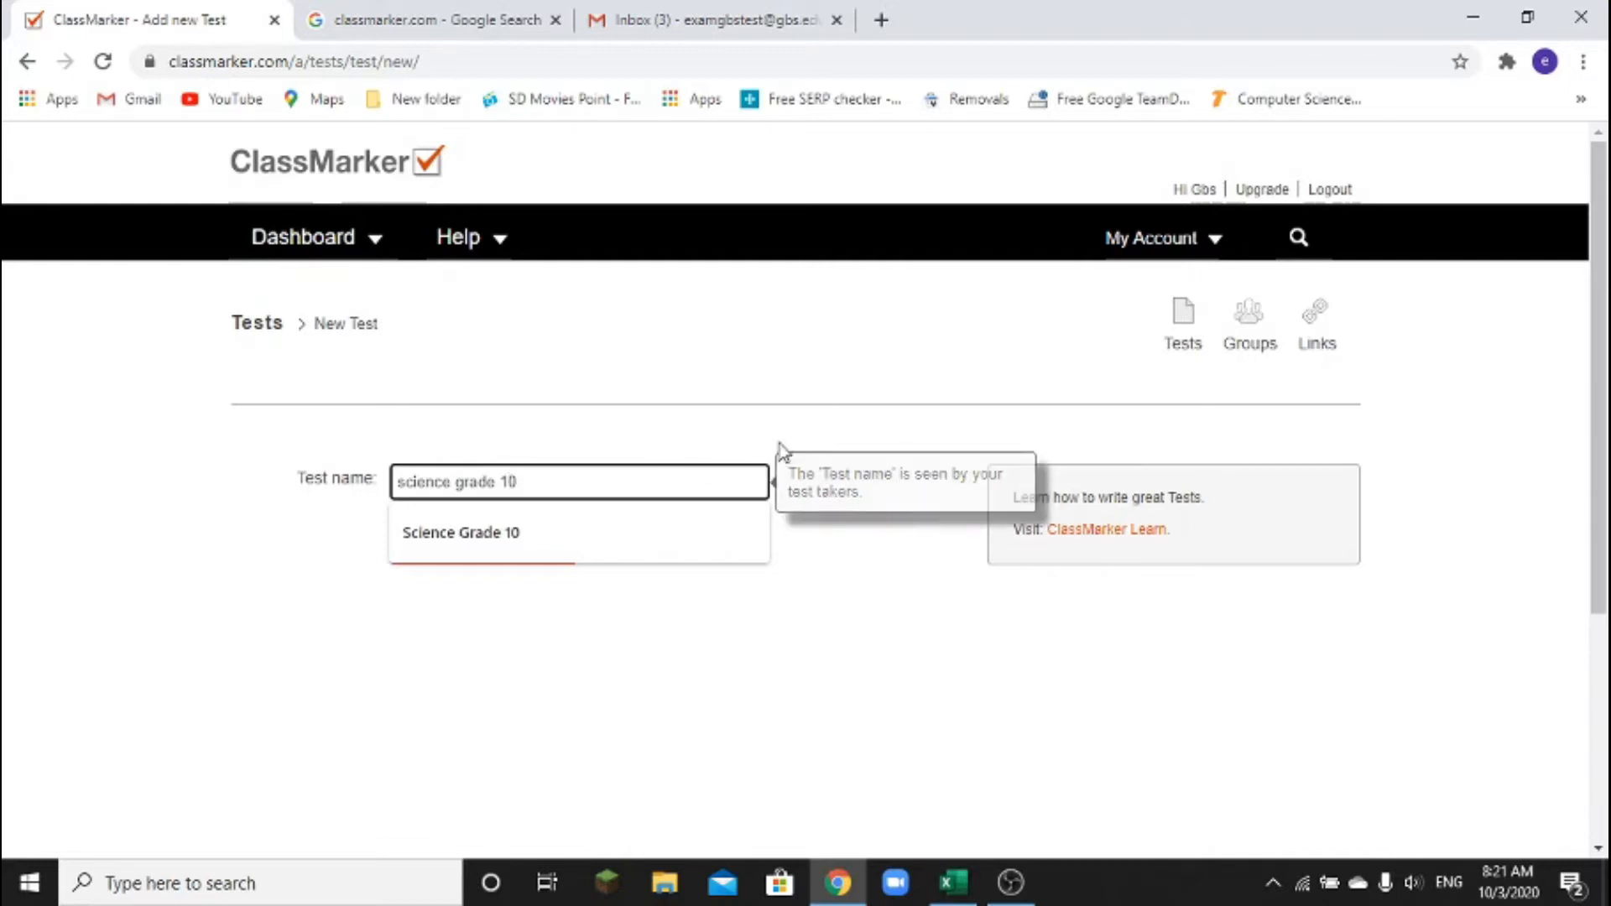
key("Return")
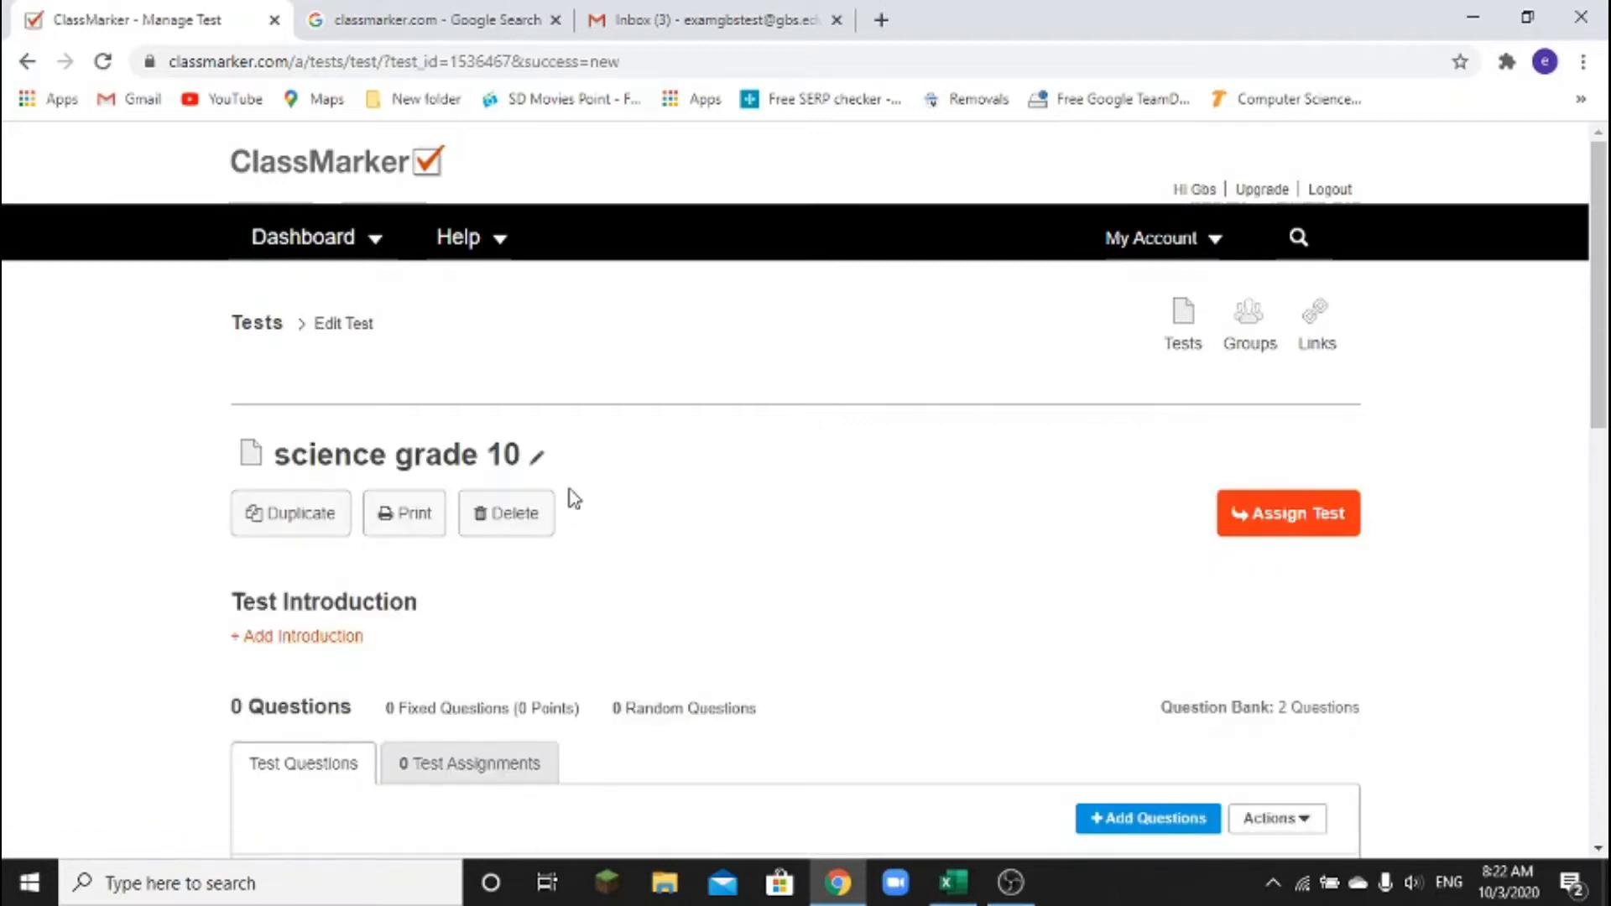
Open the Add Questions dropdown on the science grade 10 test page
scroll(676, 458, "down", 1)
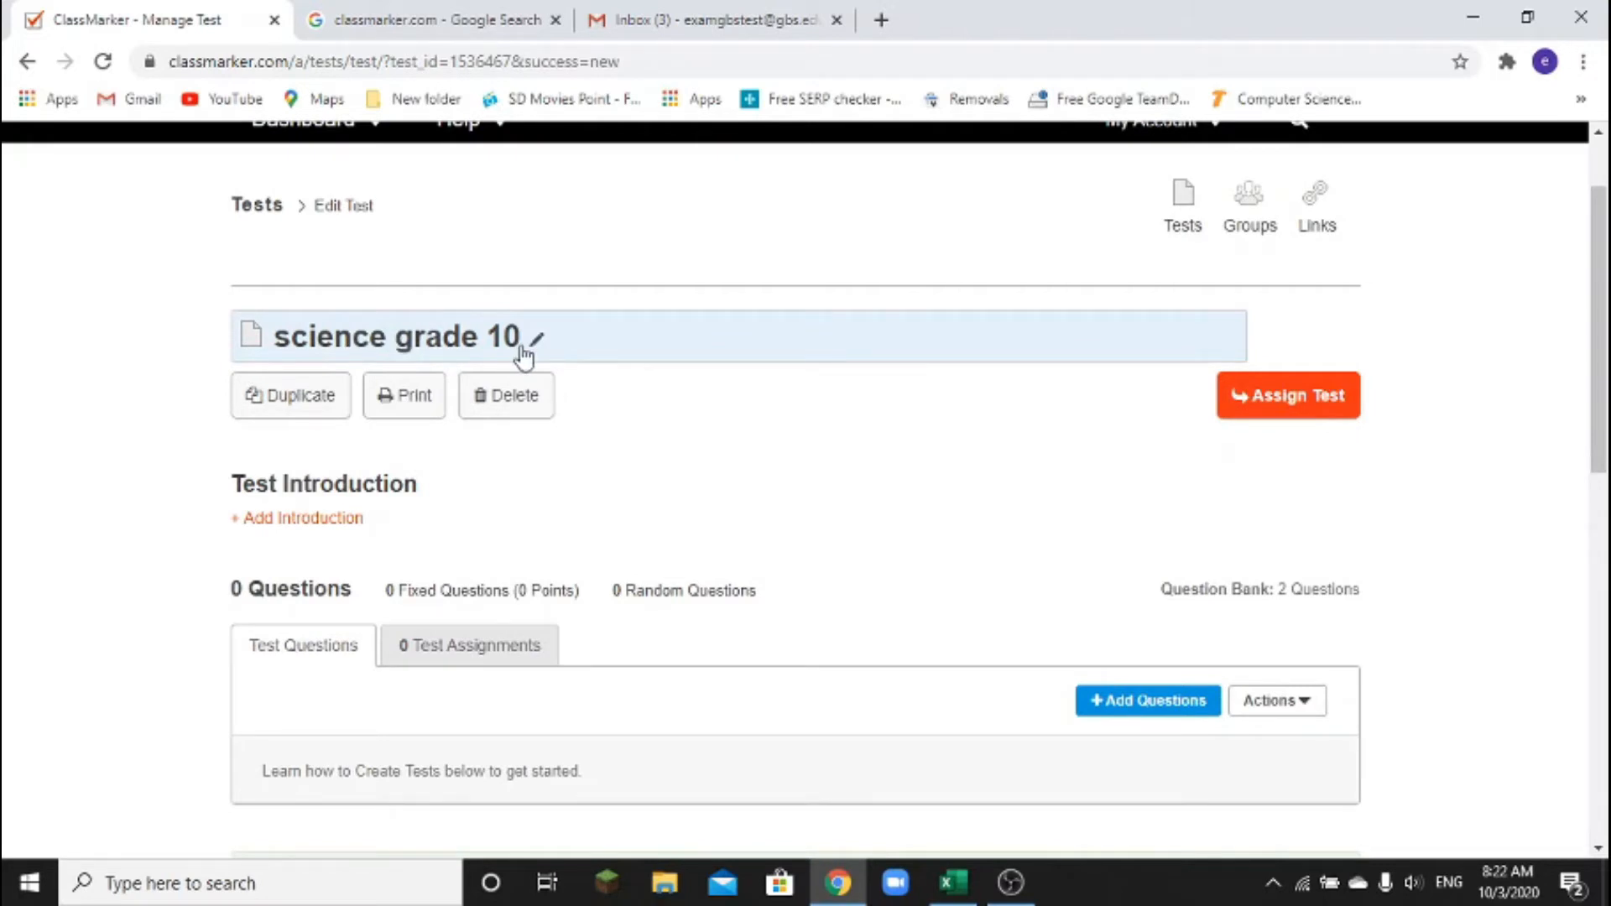
scroll(575, 373, "down", 3)
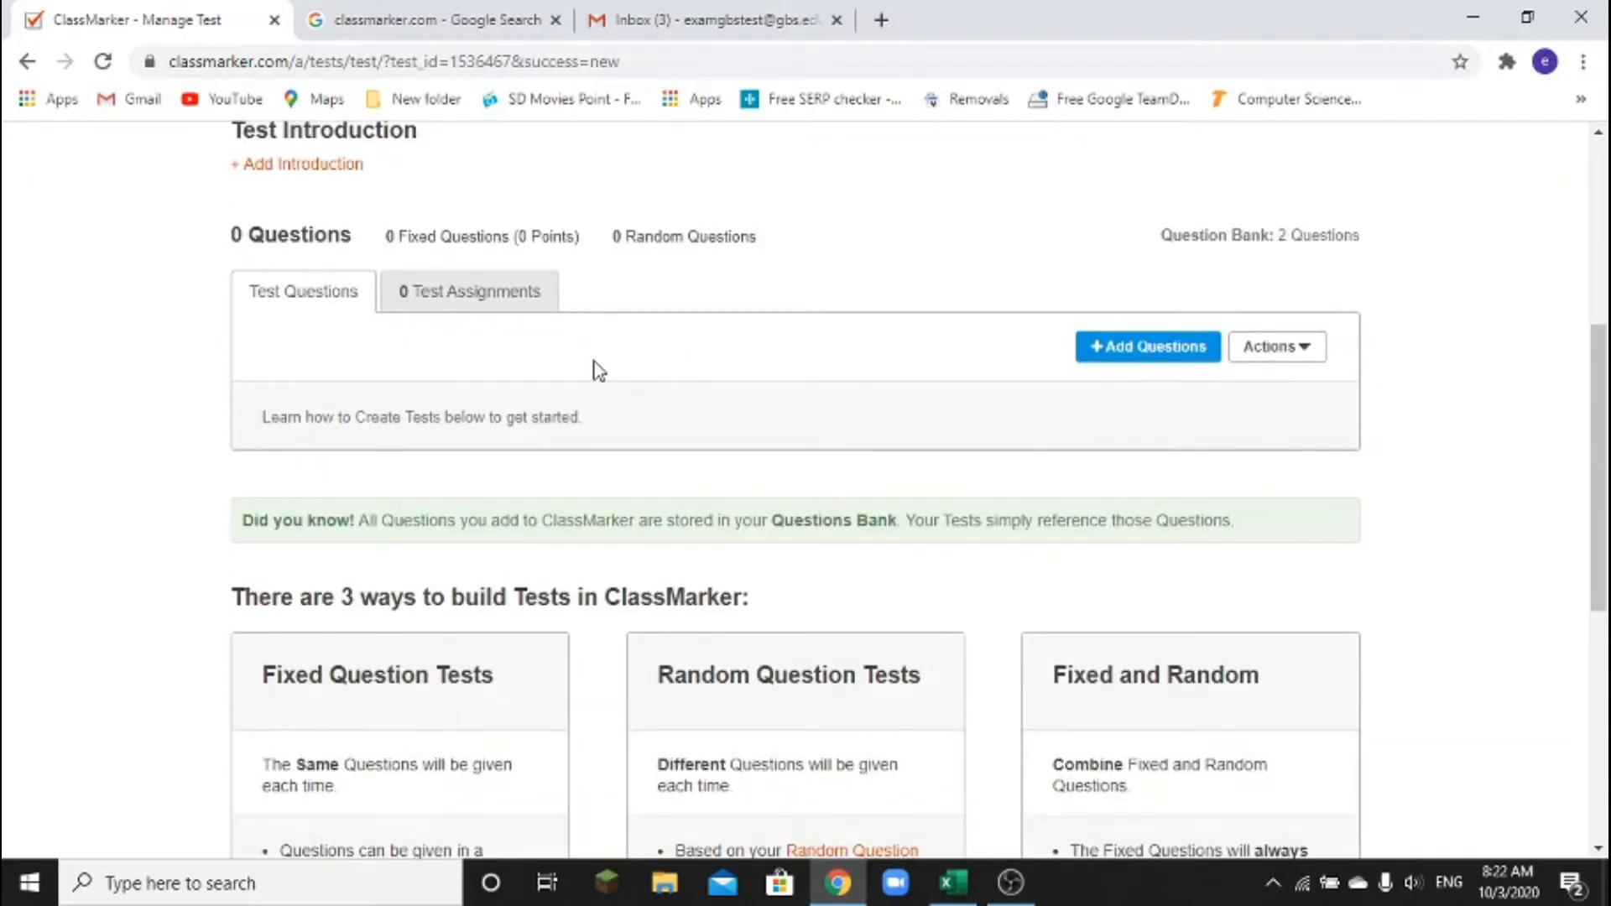
scroll(626, 367, "up", 3)
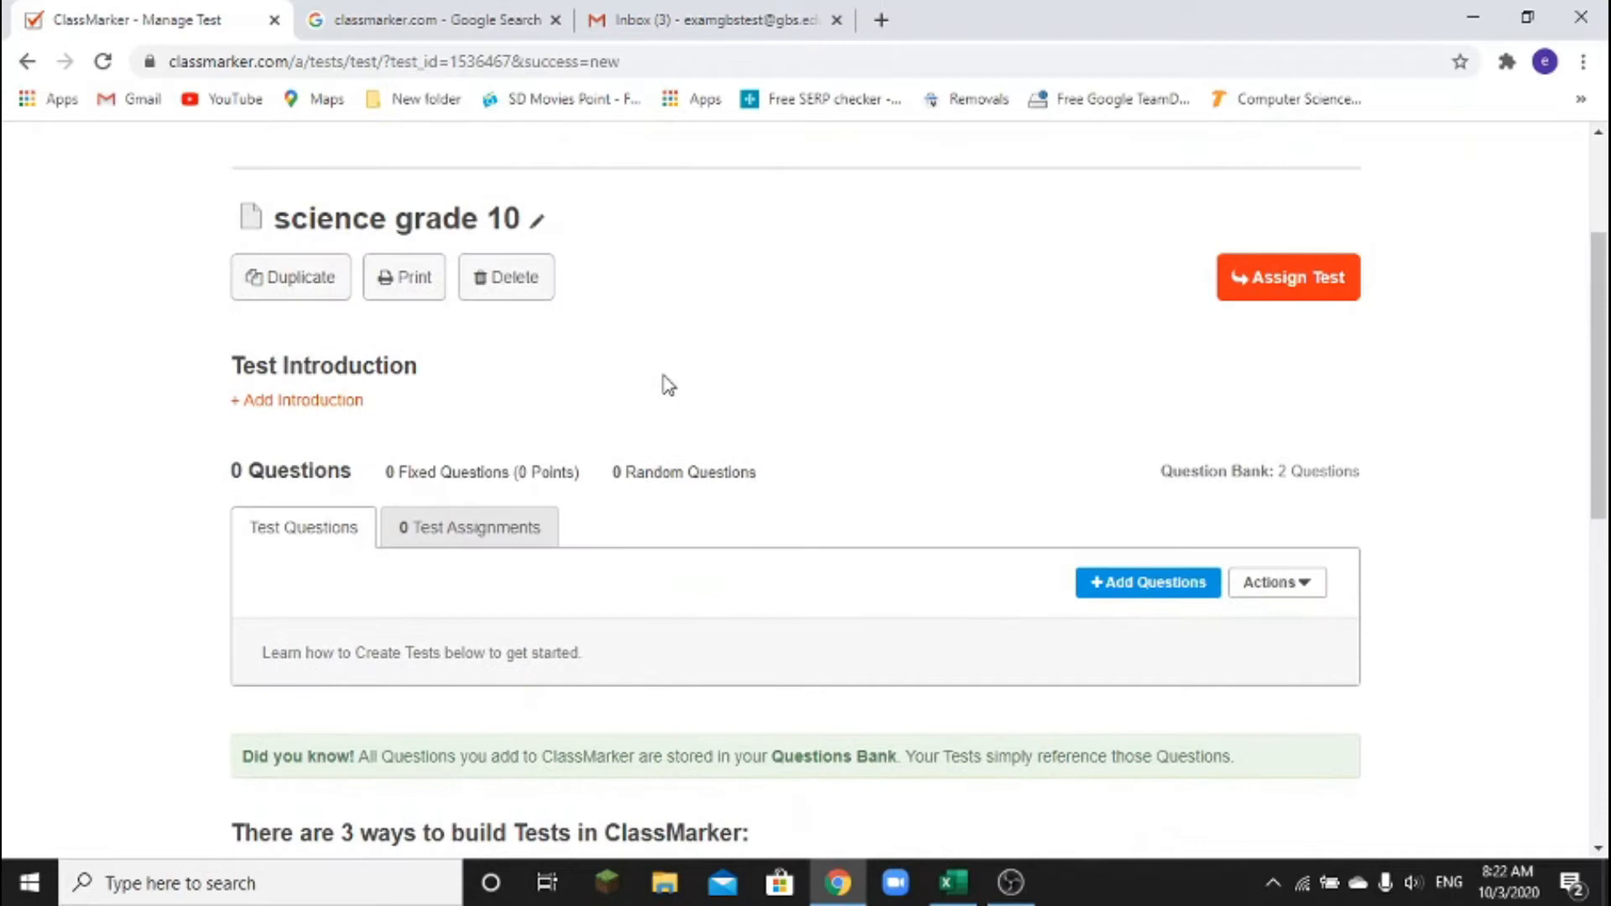
scroll(662, 381, "down", 3)
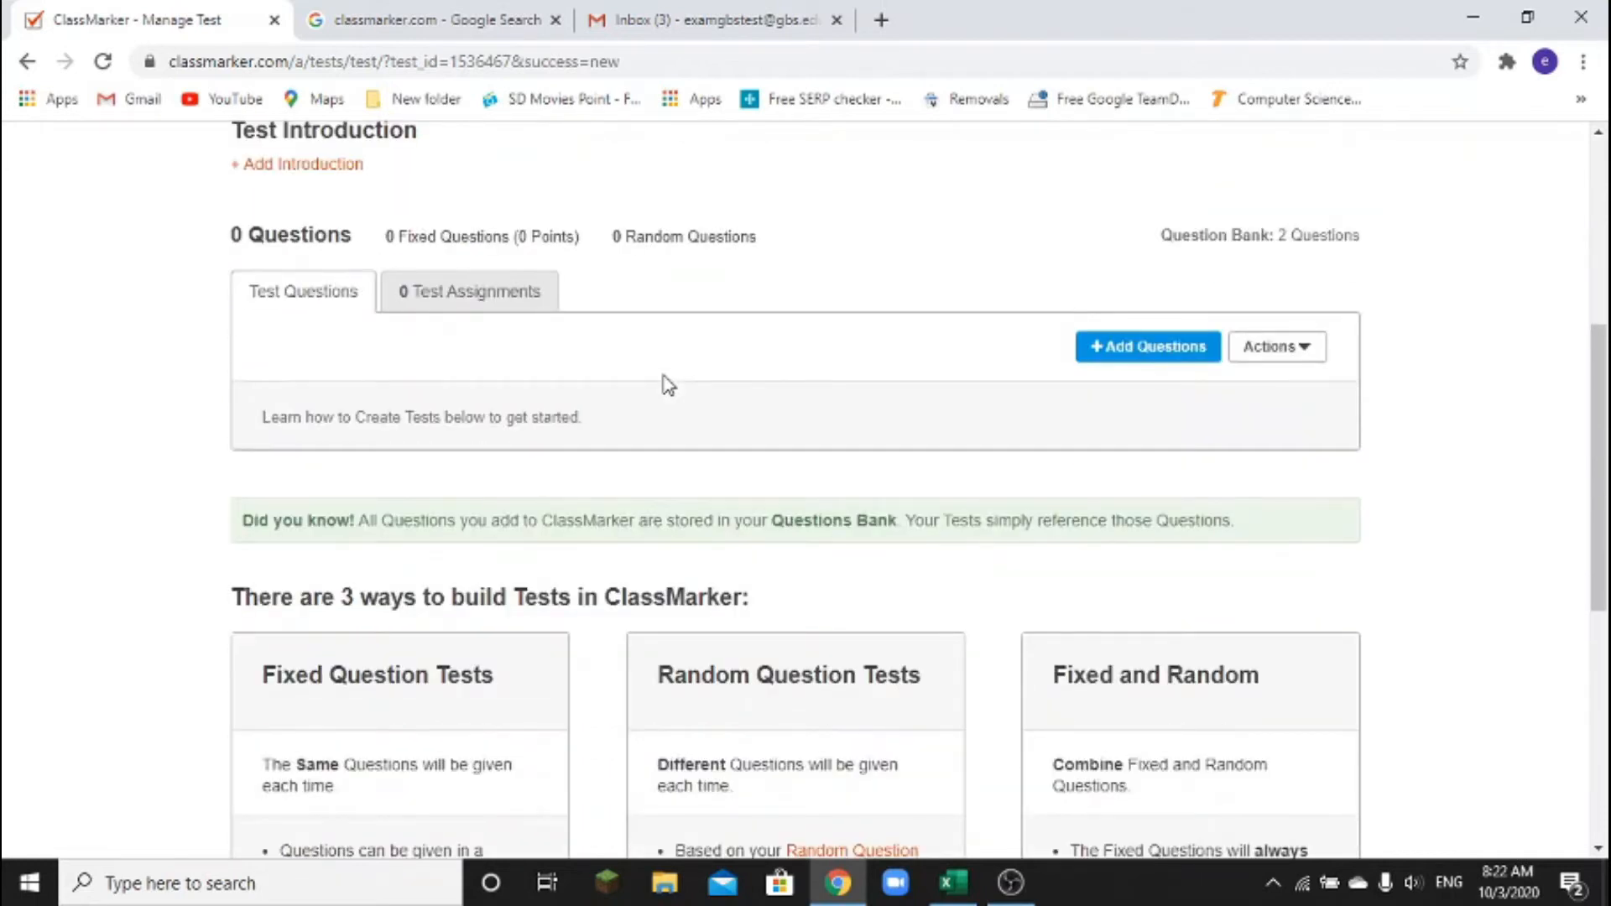
mouse_move(1055, 309)
left_mouse_down()
mouse_move(1089, 392)
mouse_move(1246, 394)
left_mouse_up()
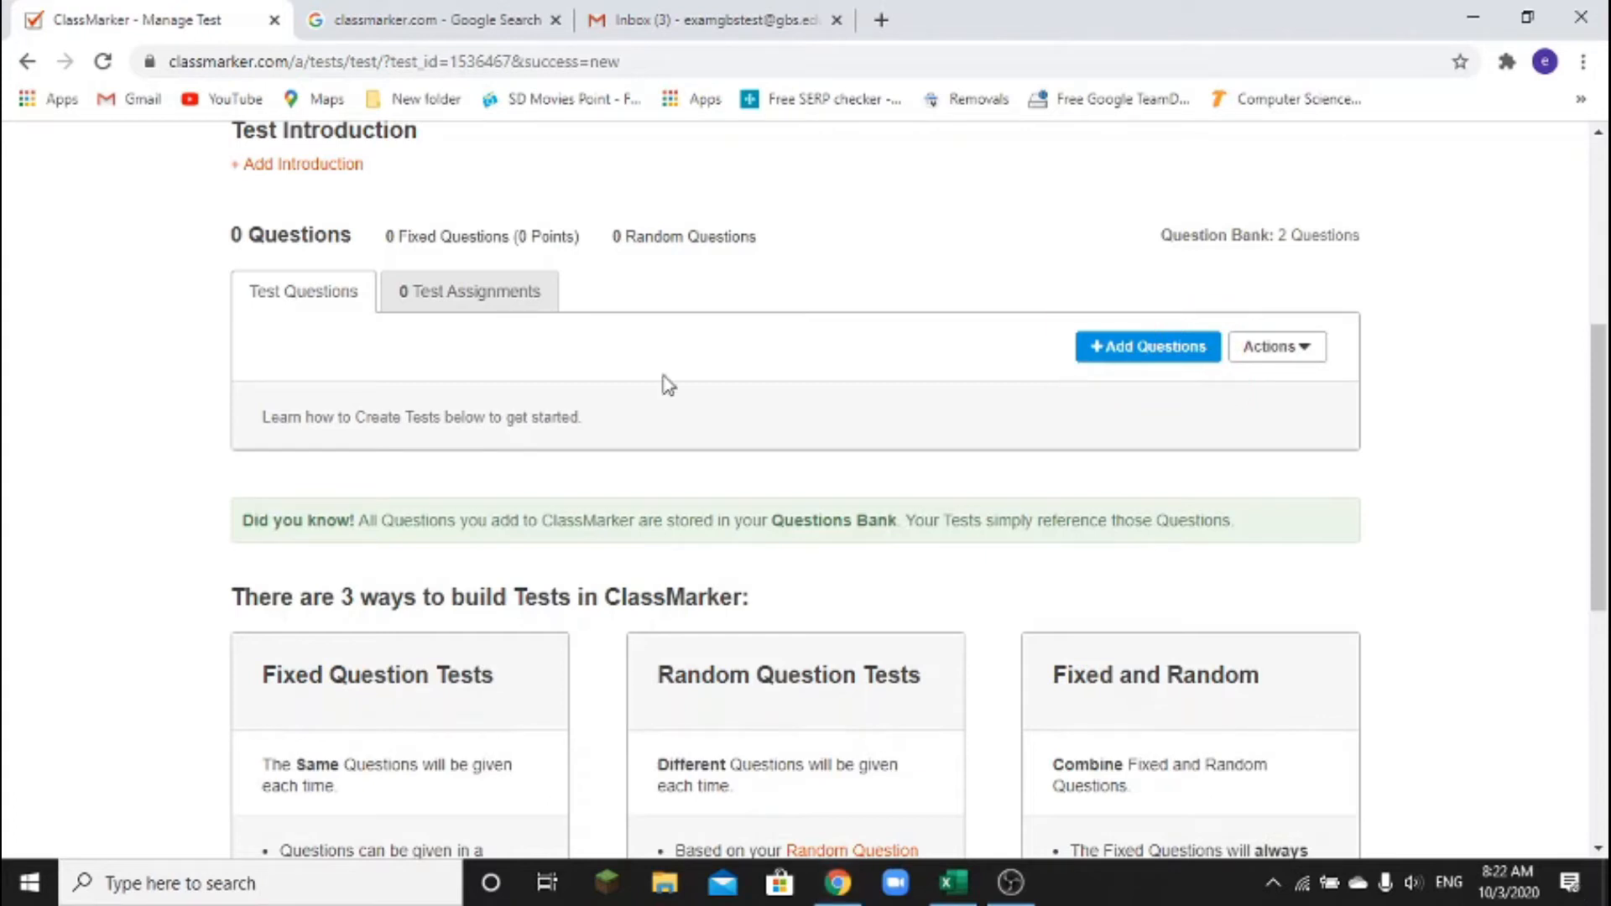
left_click(1150, 355)
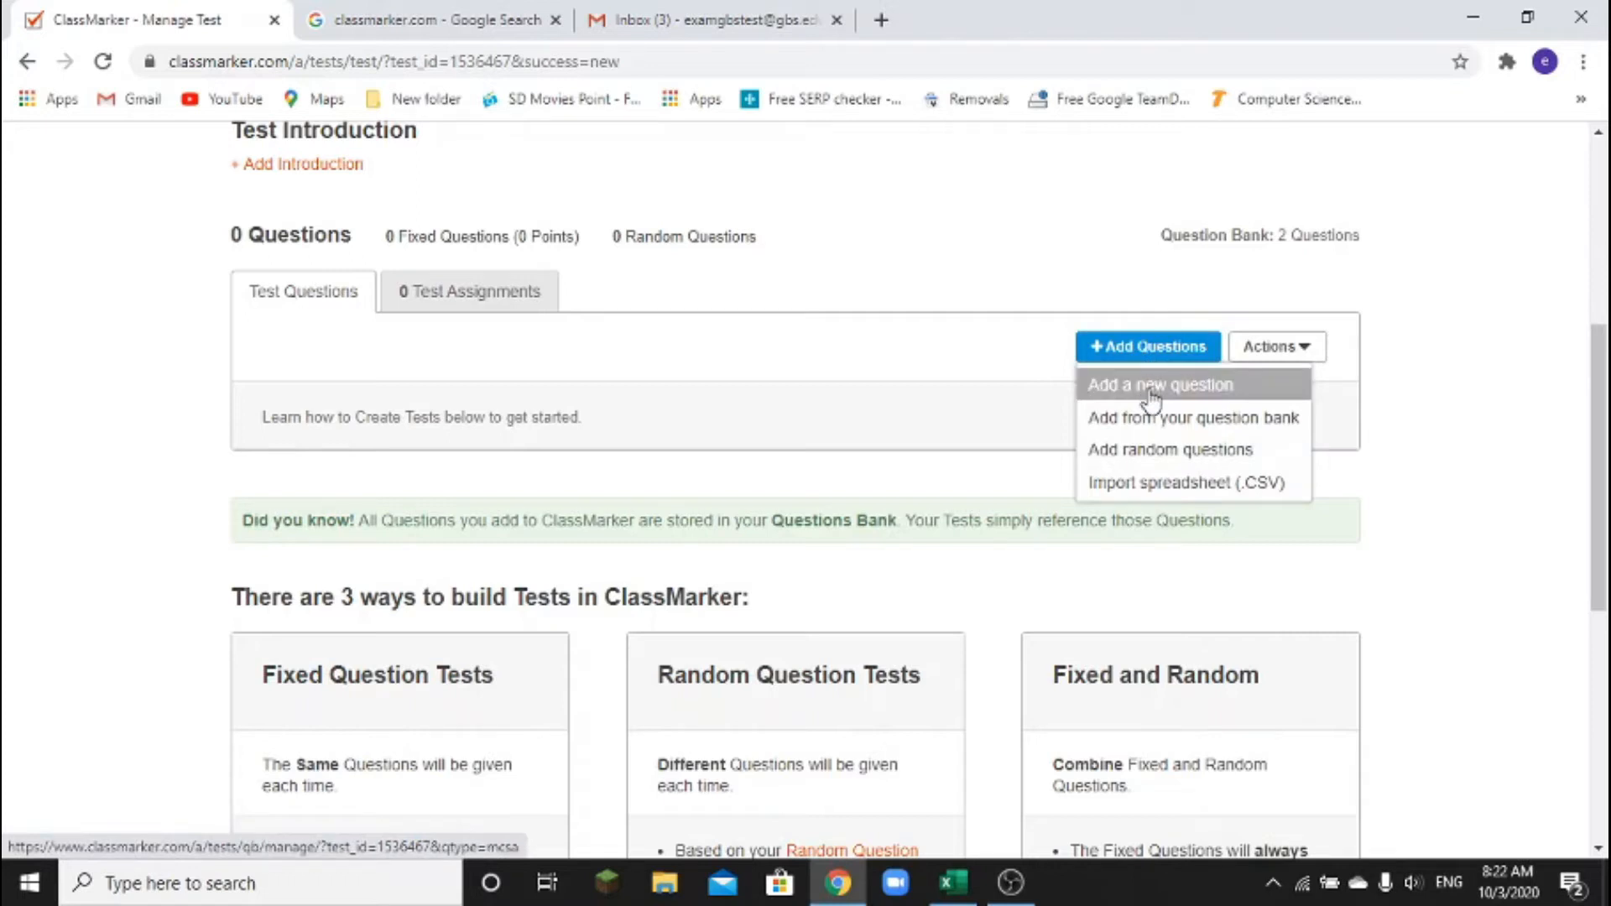
Start a new Multiple Choice question with blank question and answer fields
left_click(1151, 401)
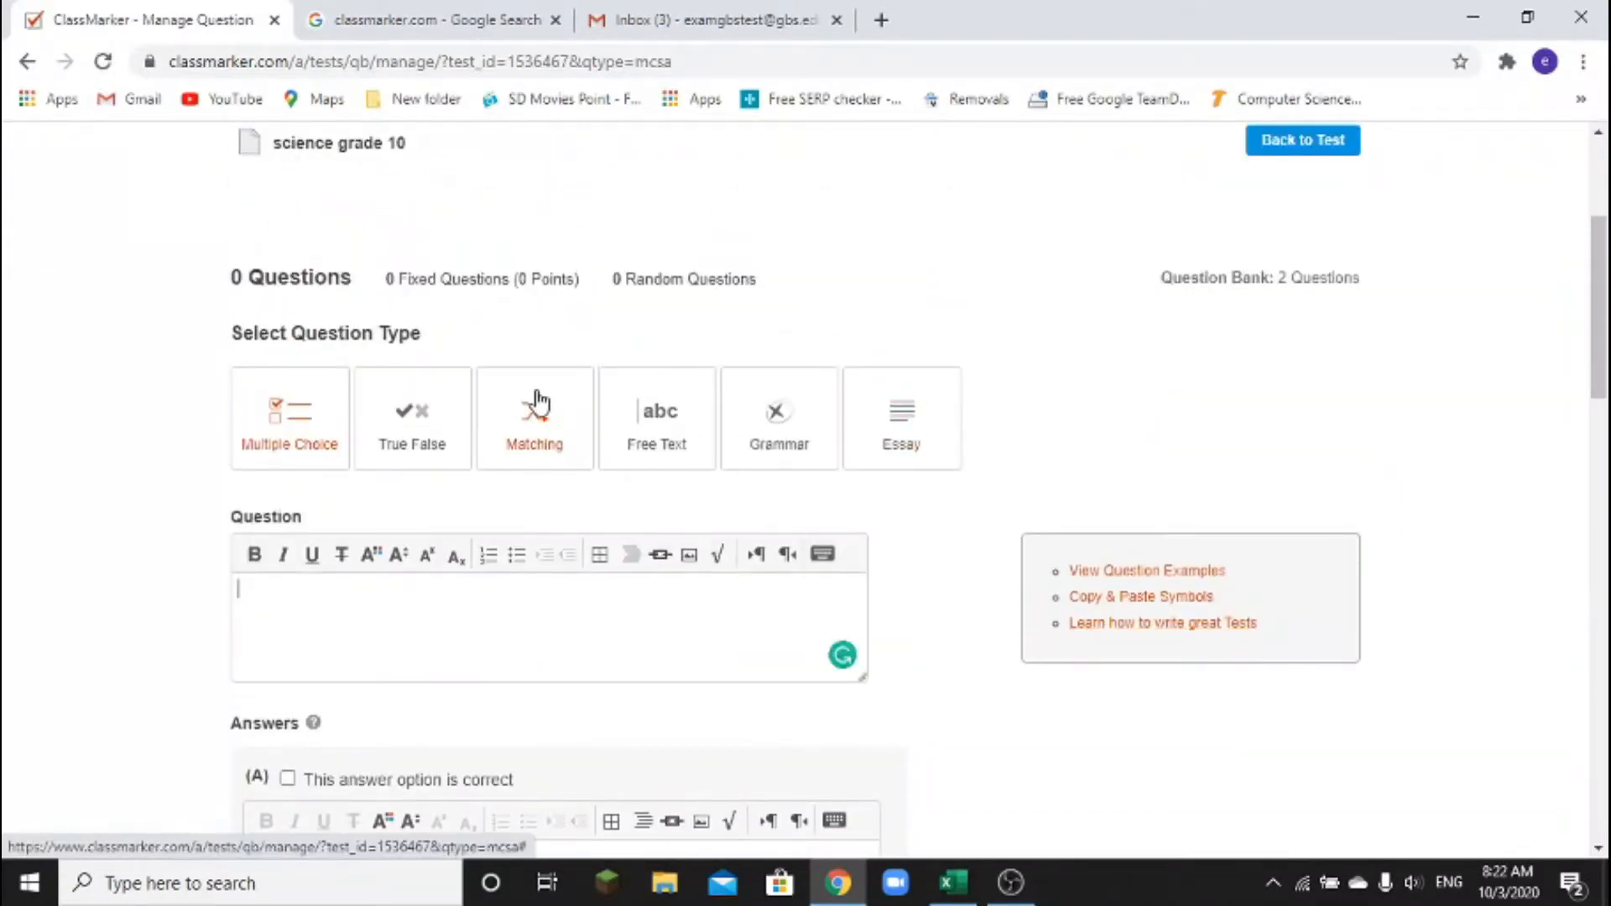
scroll(528, 426, "down", 4)
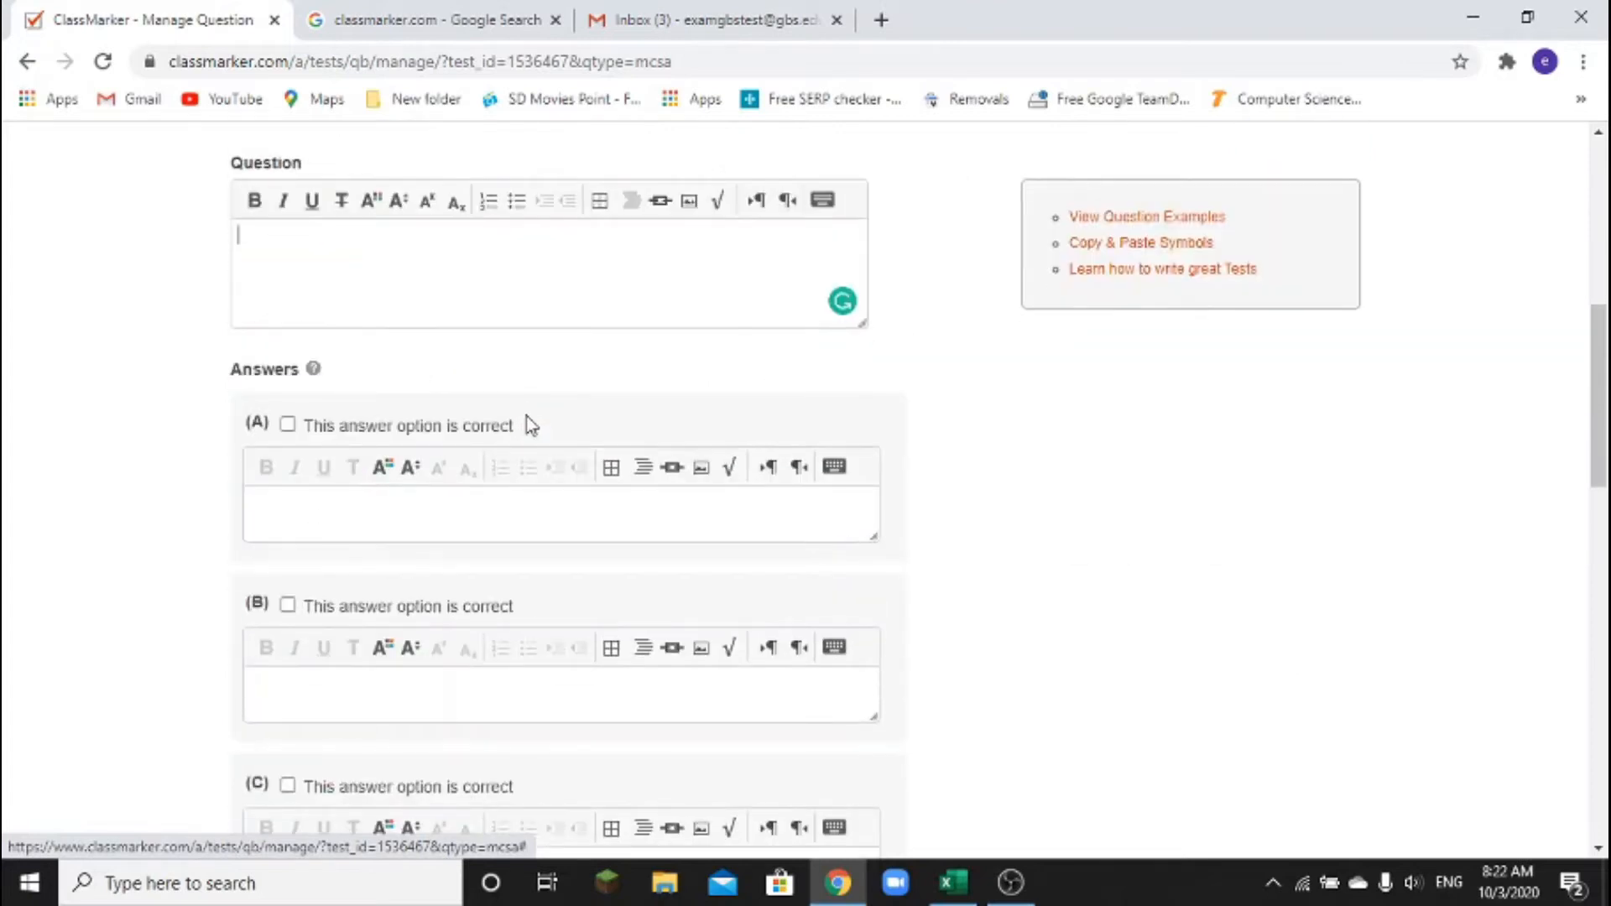
scroll(527, 417, "up", 3)
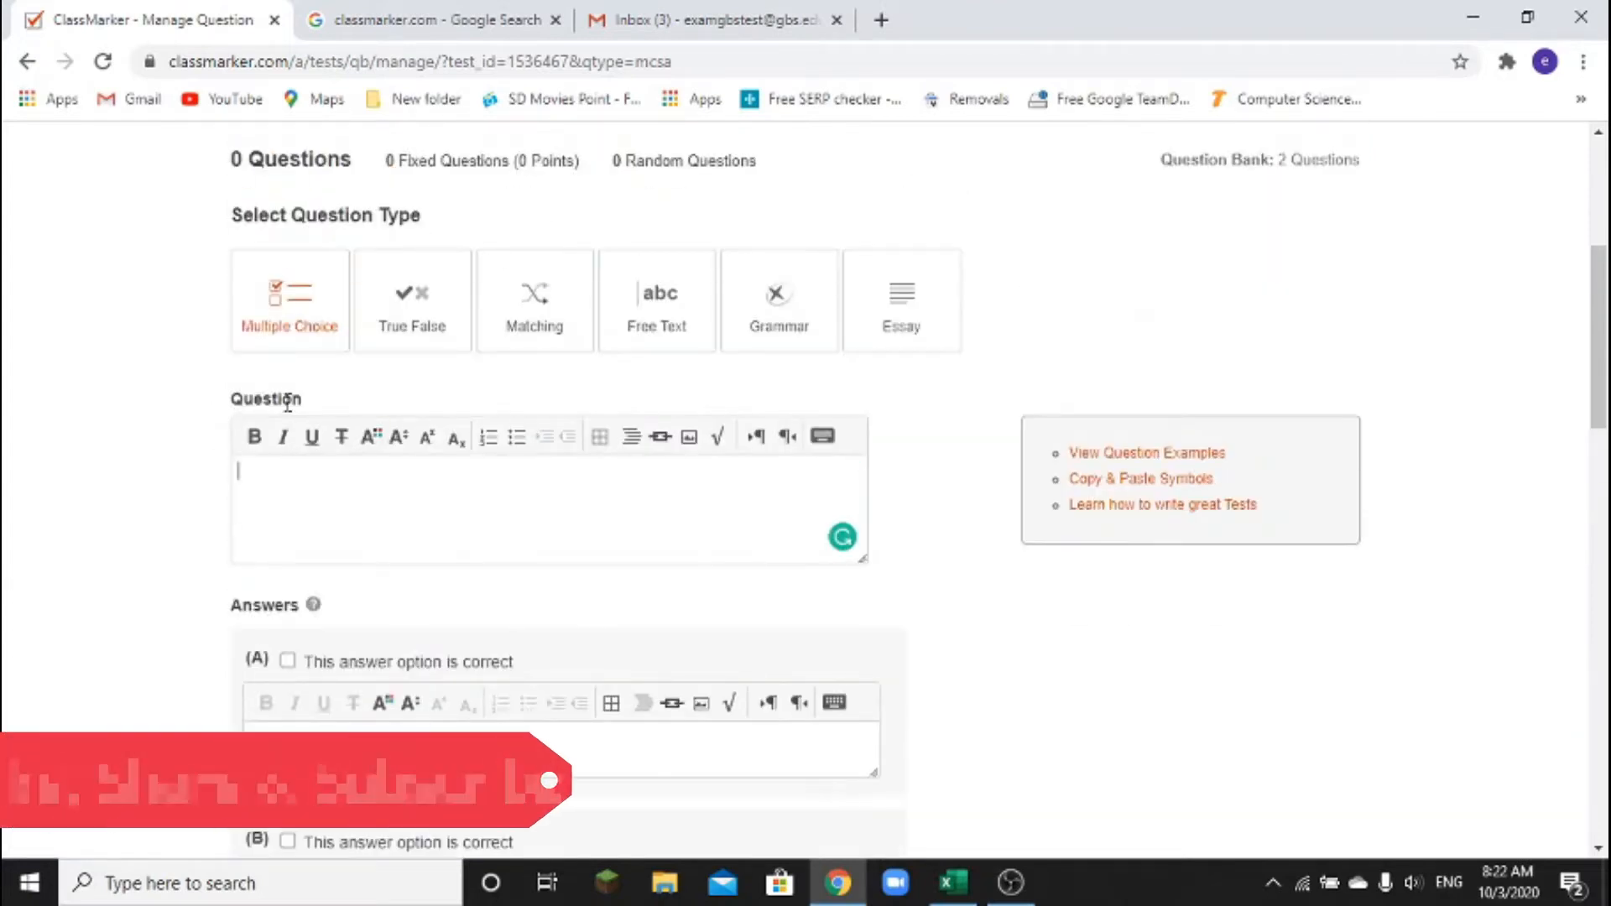
scroll(296, 485, "down", 3)
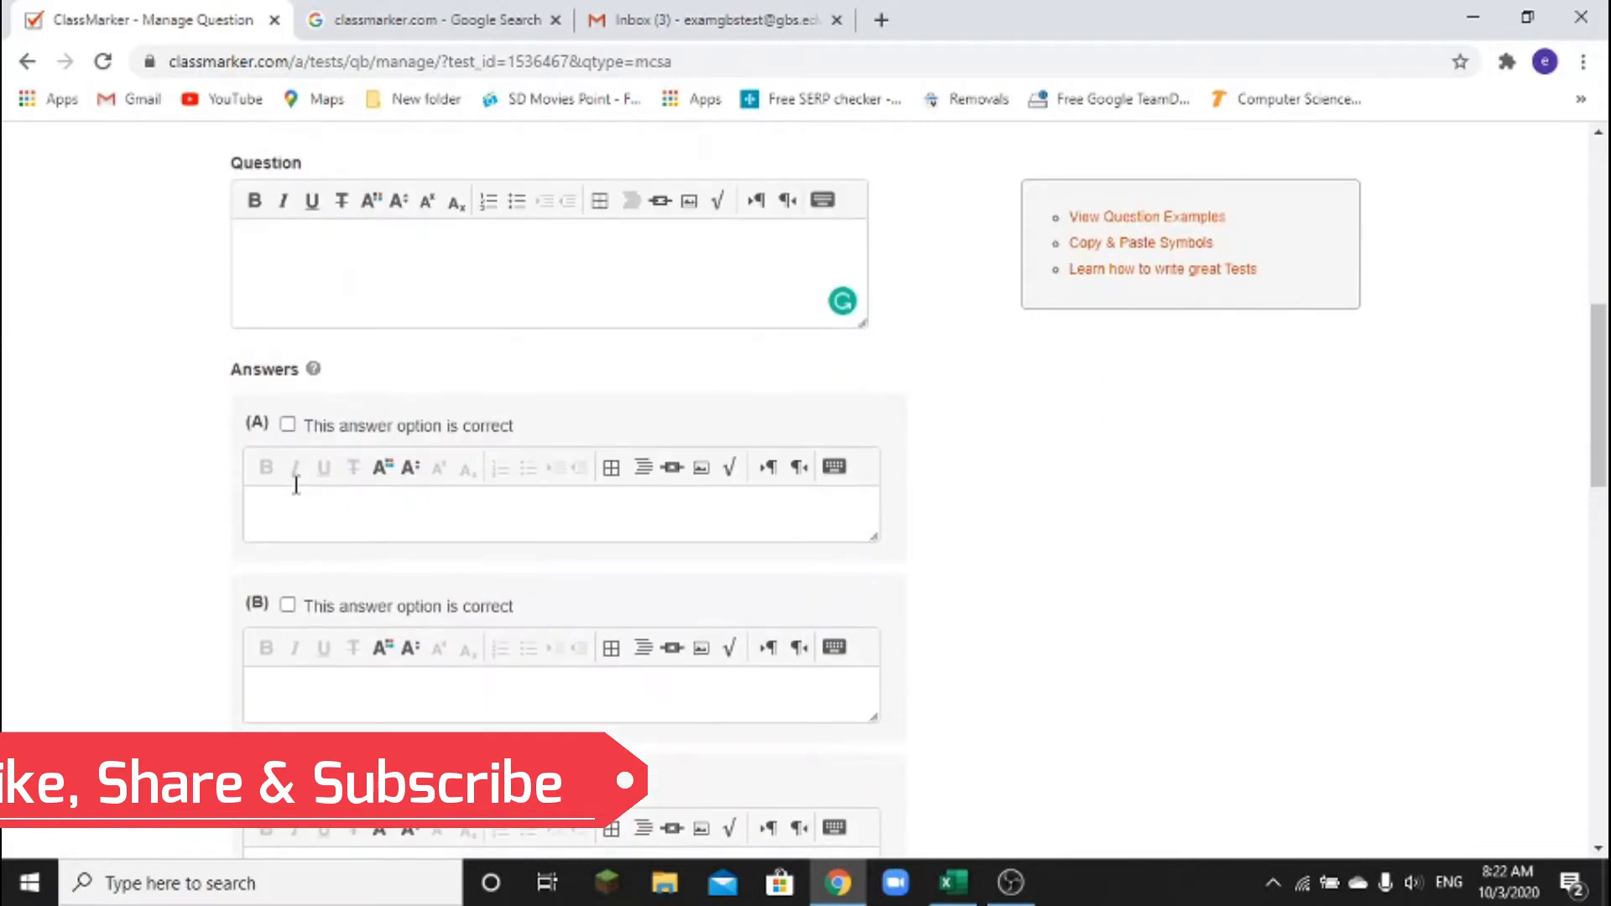
left_click(325, 514)
scroll(326, 514, "down", 3)
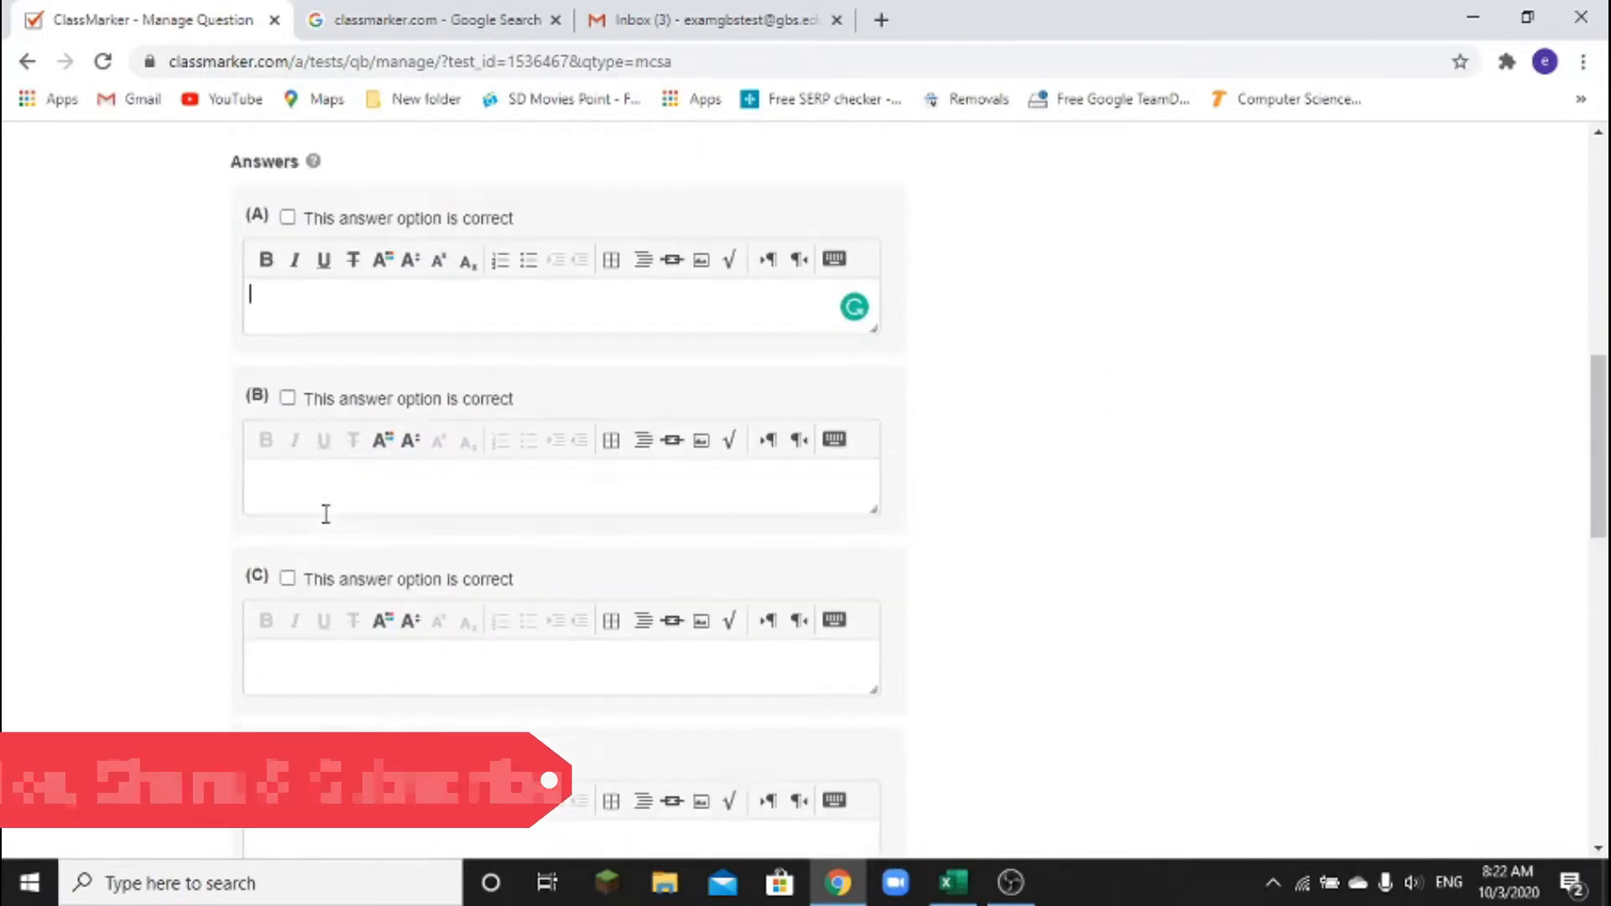
scroll(327, 520, "up", 6)
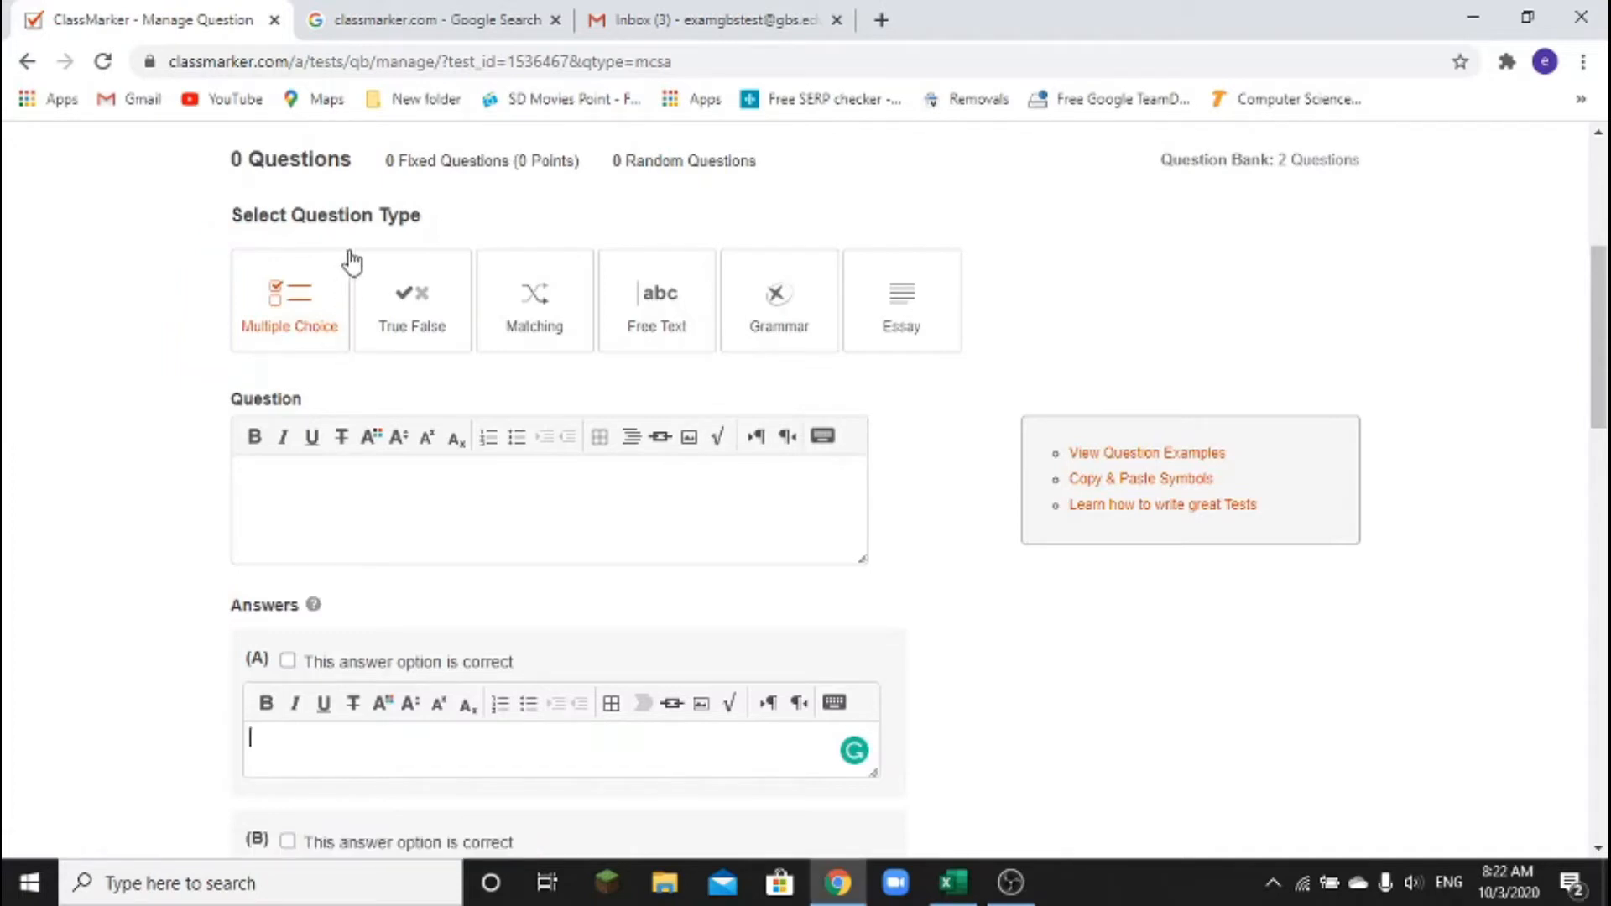
mouse_move(363, 243)
left_mouse_down()
mouse_move(387, 315)
mouse_move(485, 403)
left_mouse_up()
mouse_move(478, 238)
left_mouse_down()
mouse_move(521, 330)
mouse_move(636, 363)
mouse_move(587, 374)
left_mouse_up()
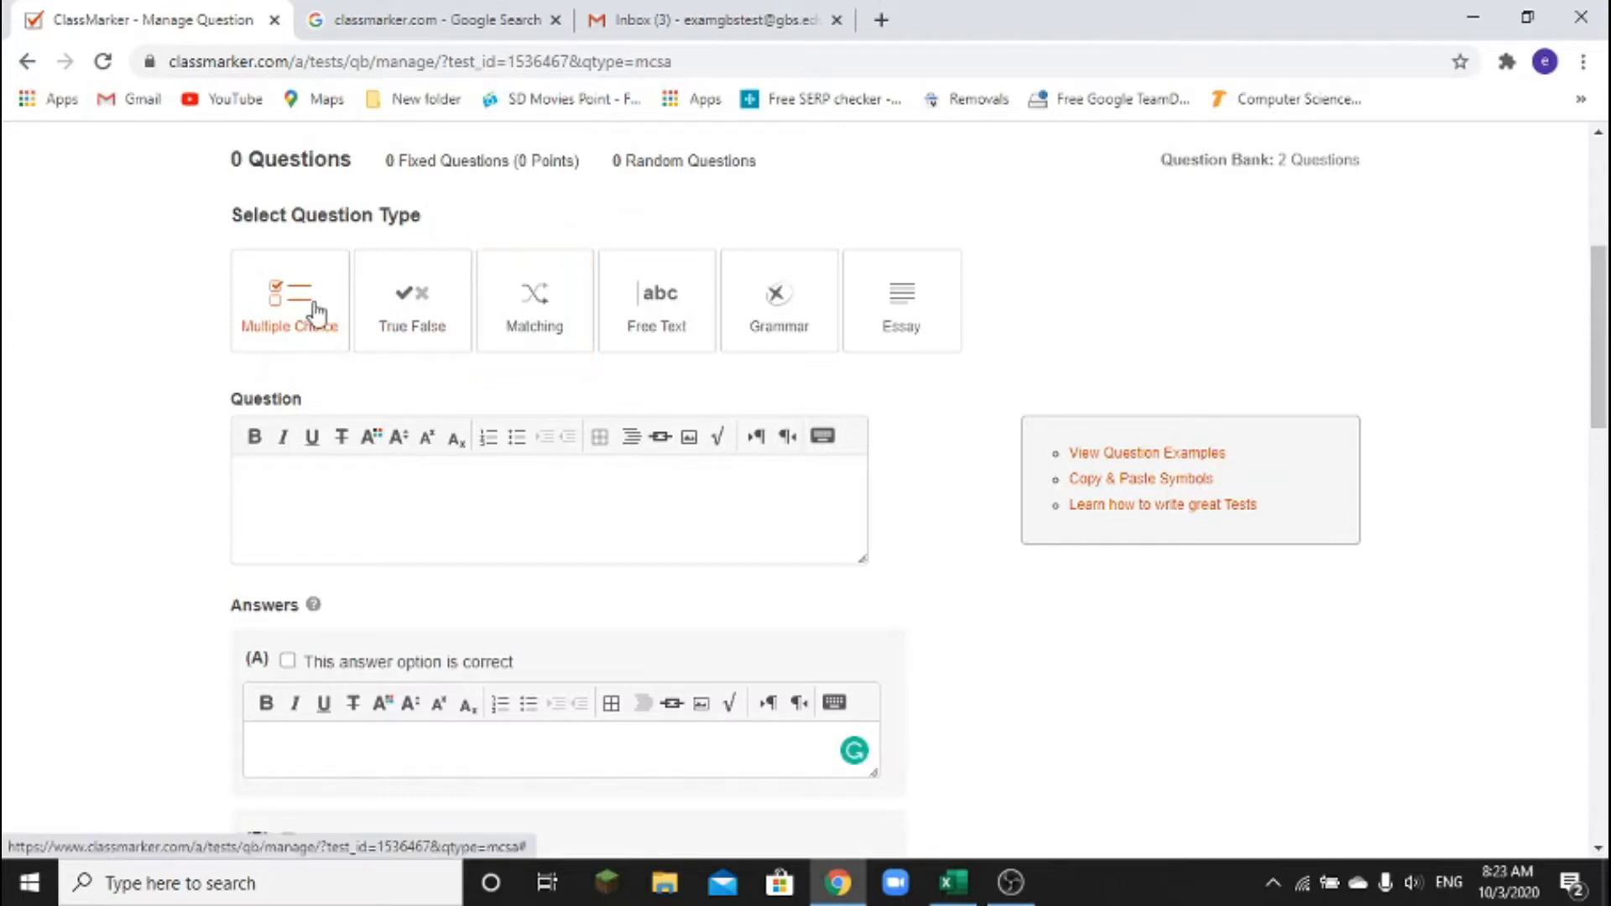
Paste Excel cell A2, 'Which technique is used to separate the substances from a mixture?', as the question
left_click(345, 485)
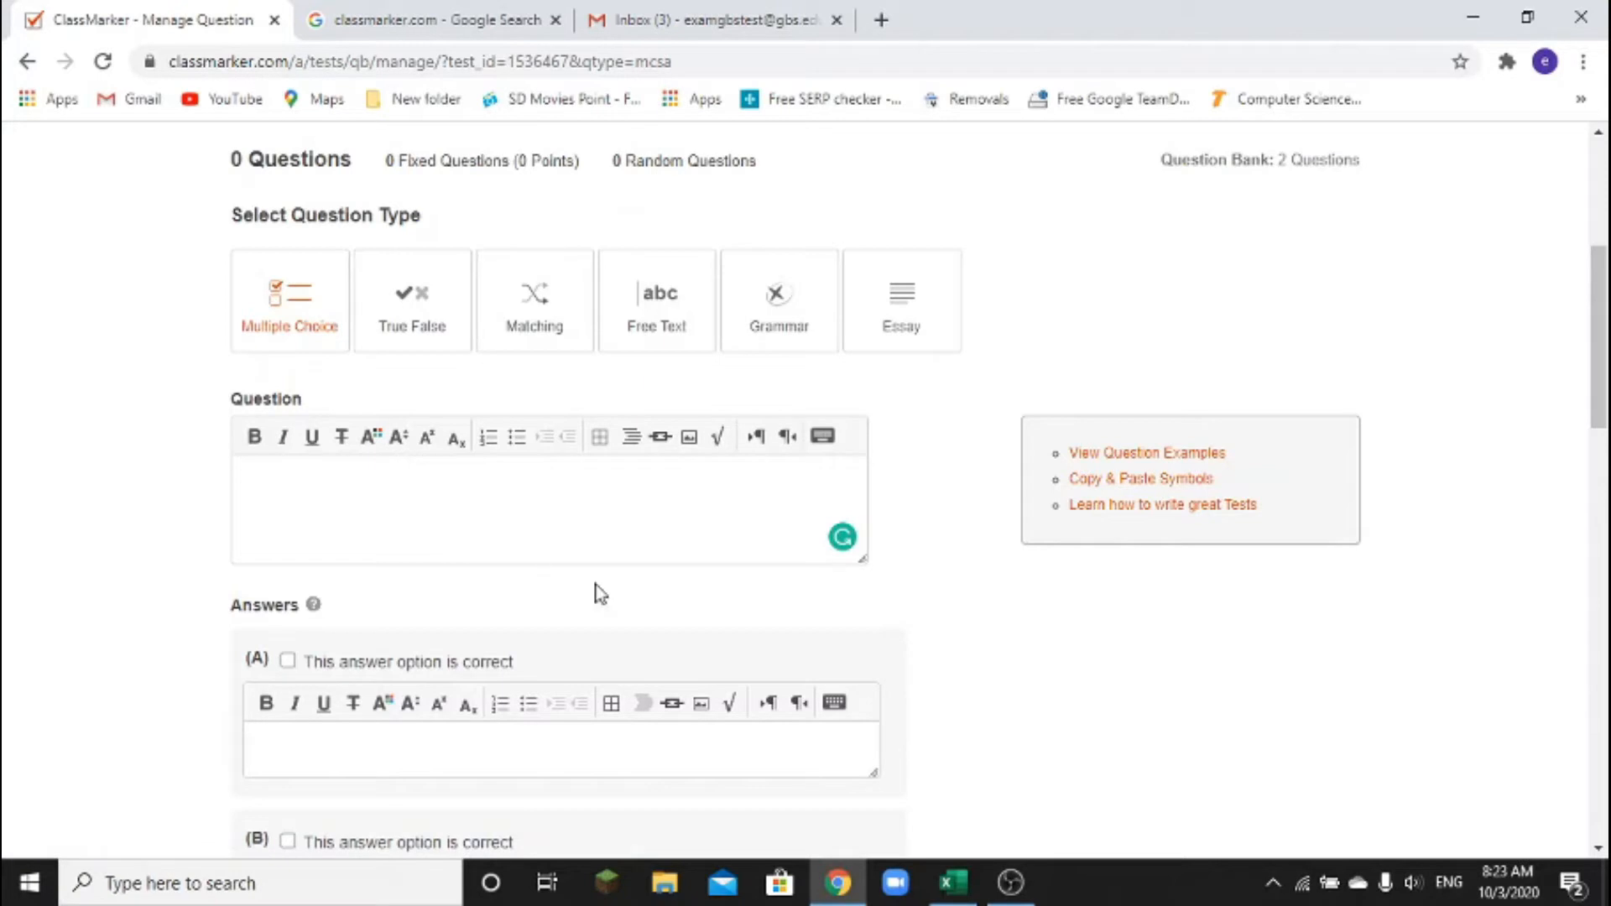
left_click(952, 882)
left_click(509, 188)
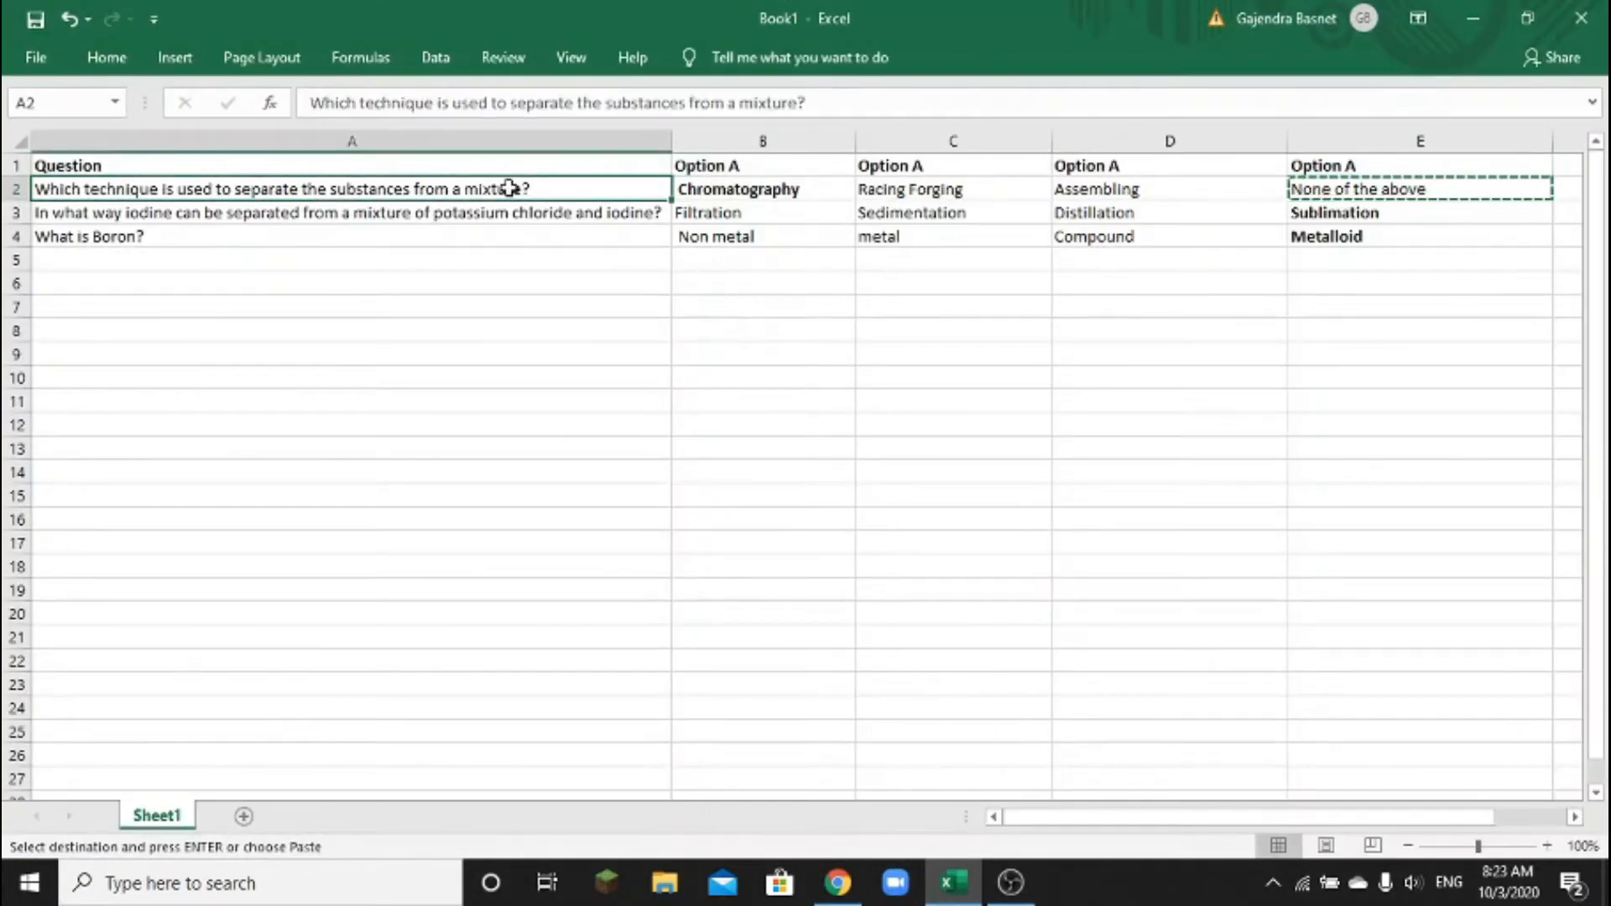
key("ctrl+c")
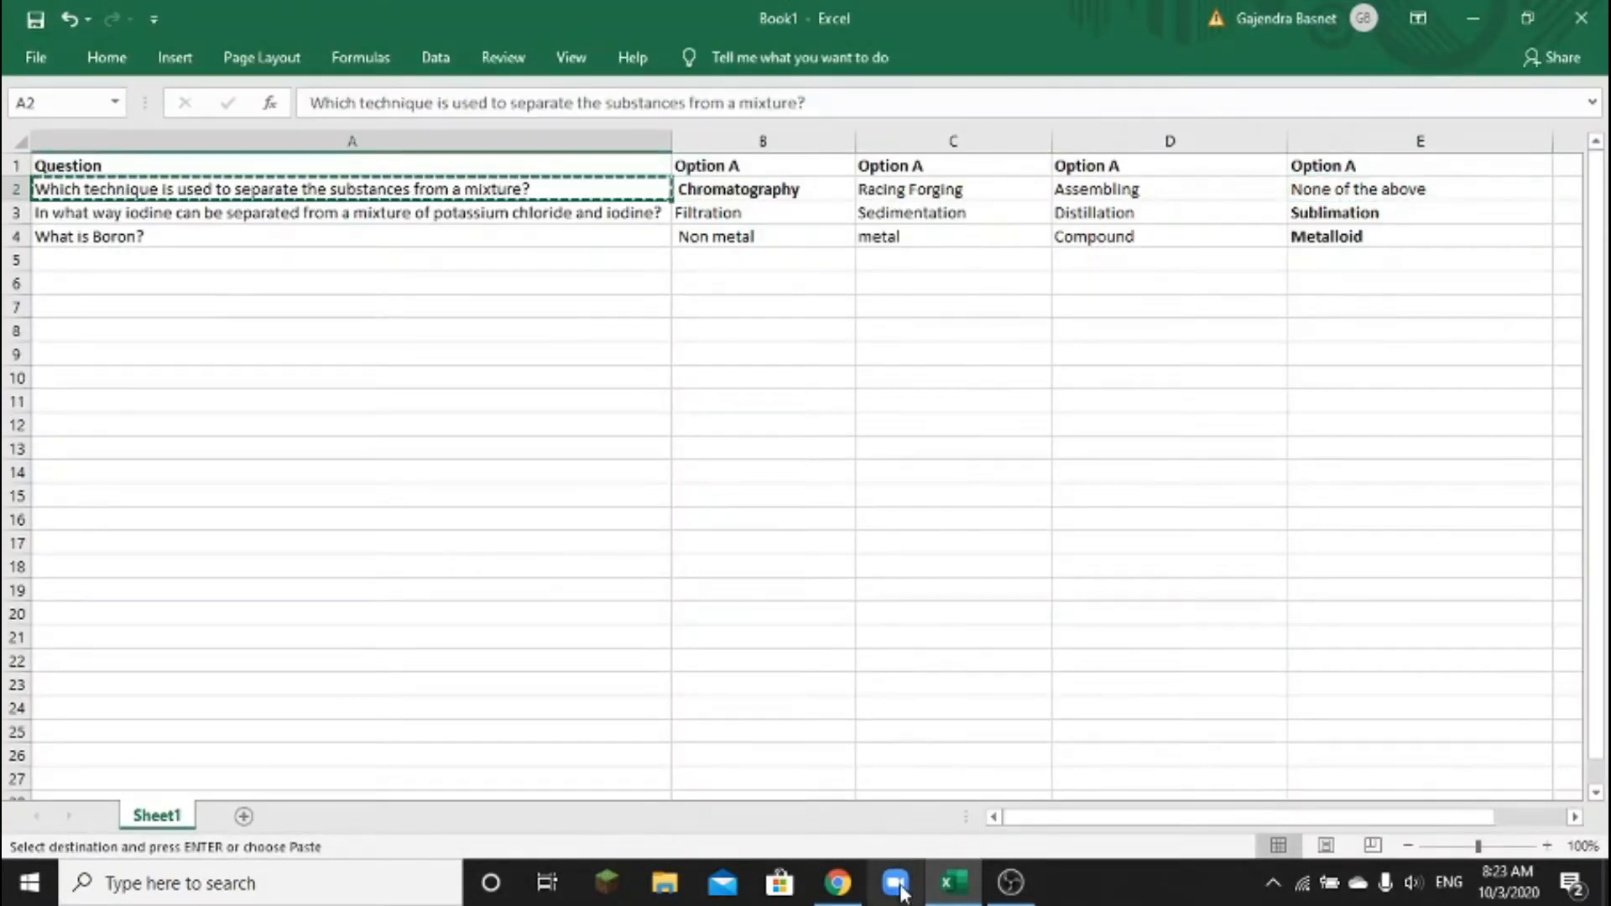
left_click(838, 882)
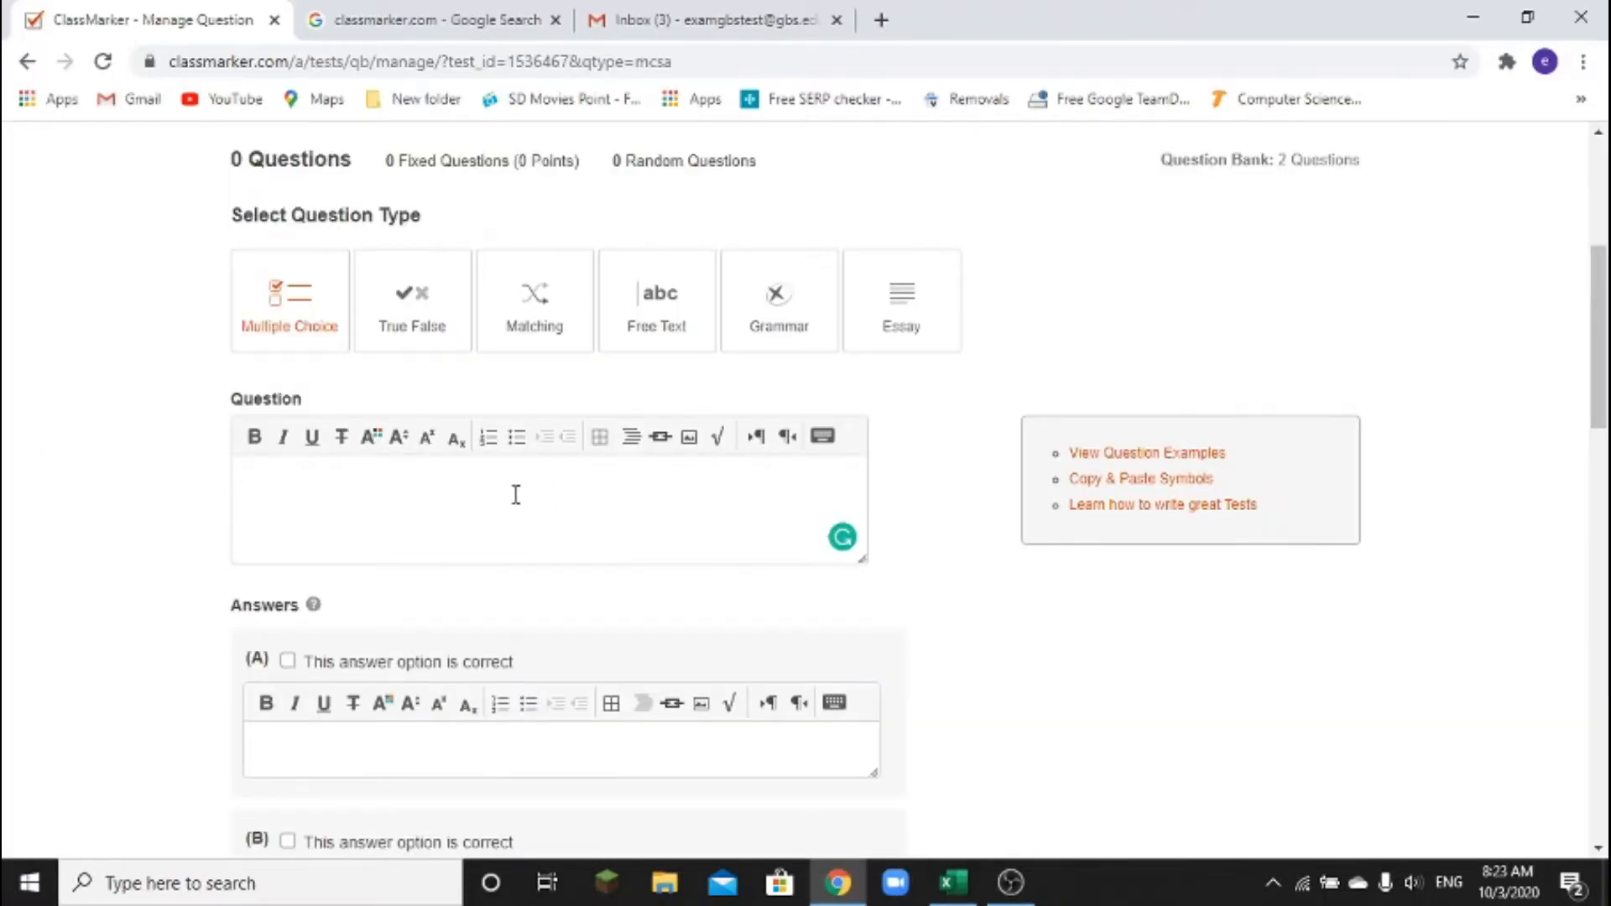
key("ctrl+v")
scroll(516, 495, "down", 3)
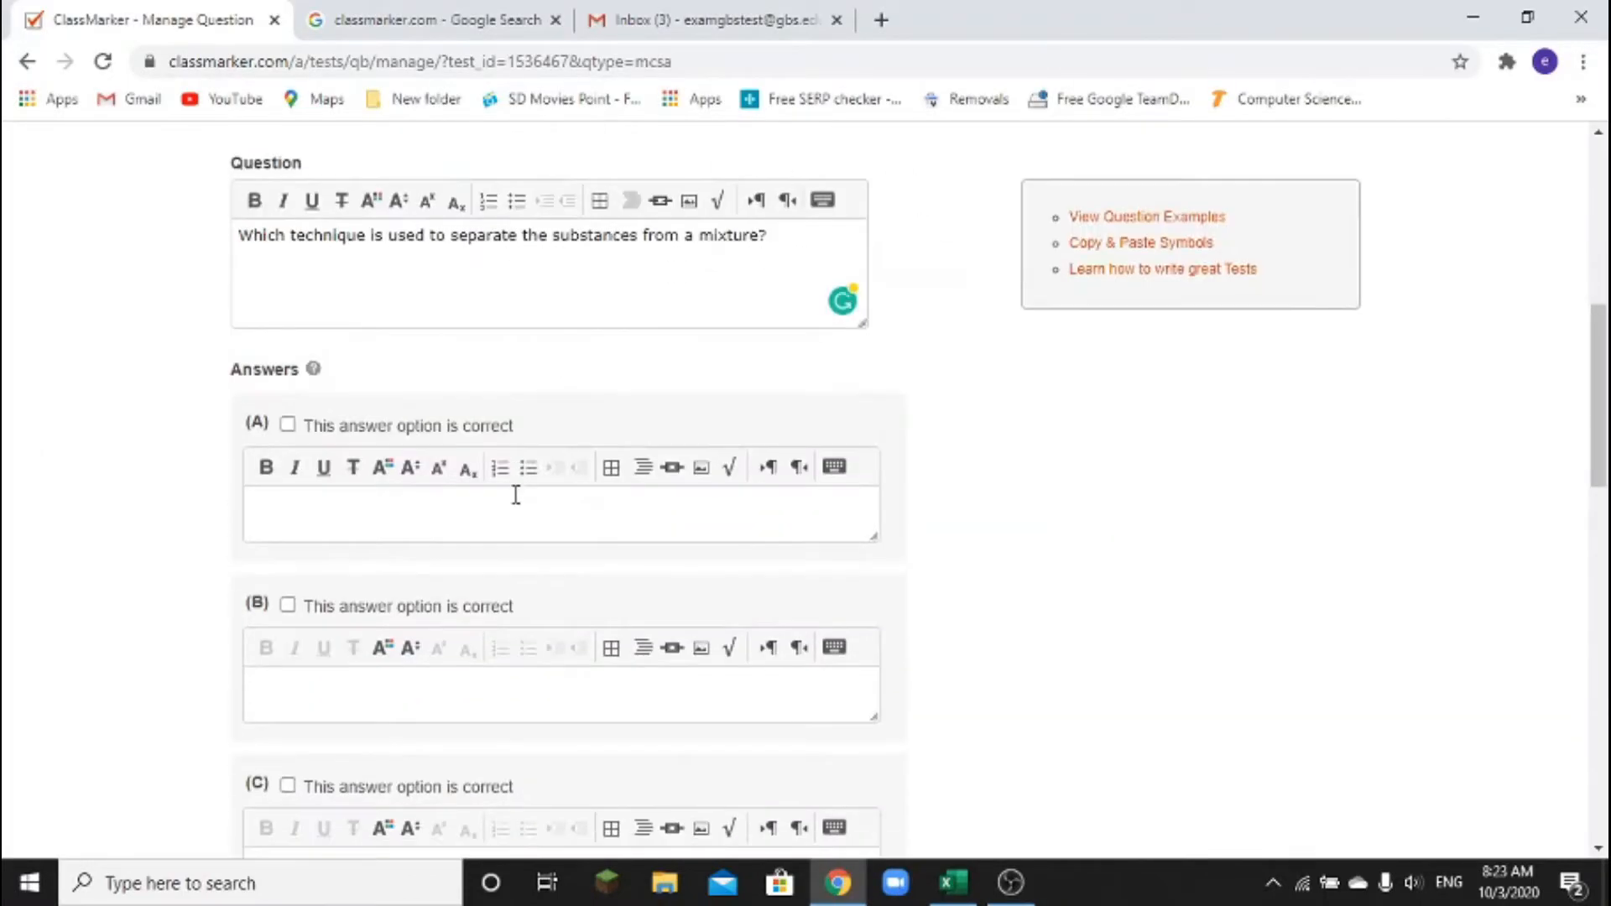
scroll(517, 495, "down", 3)
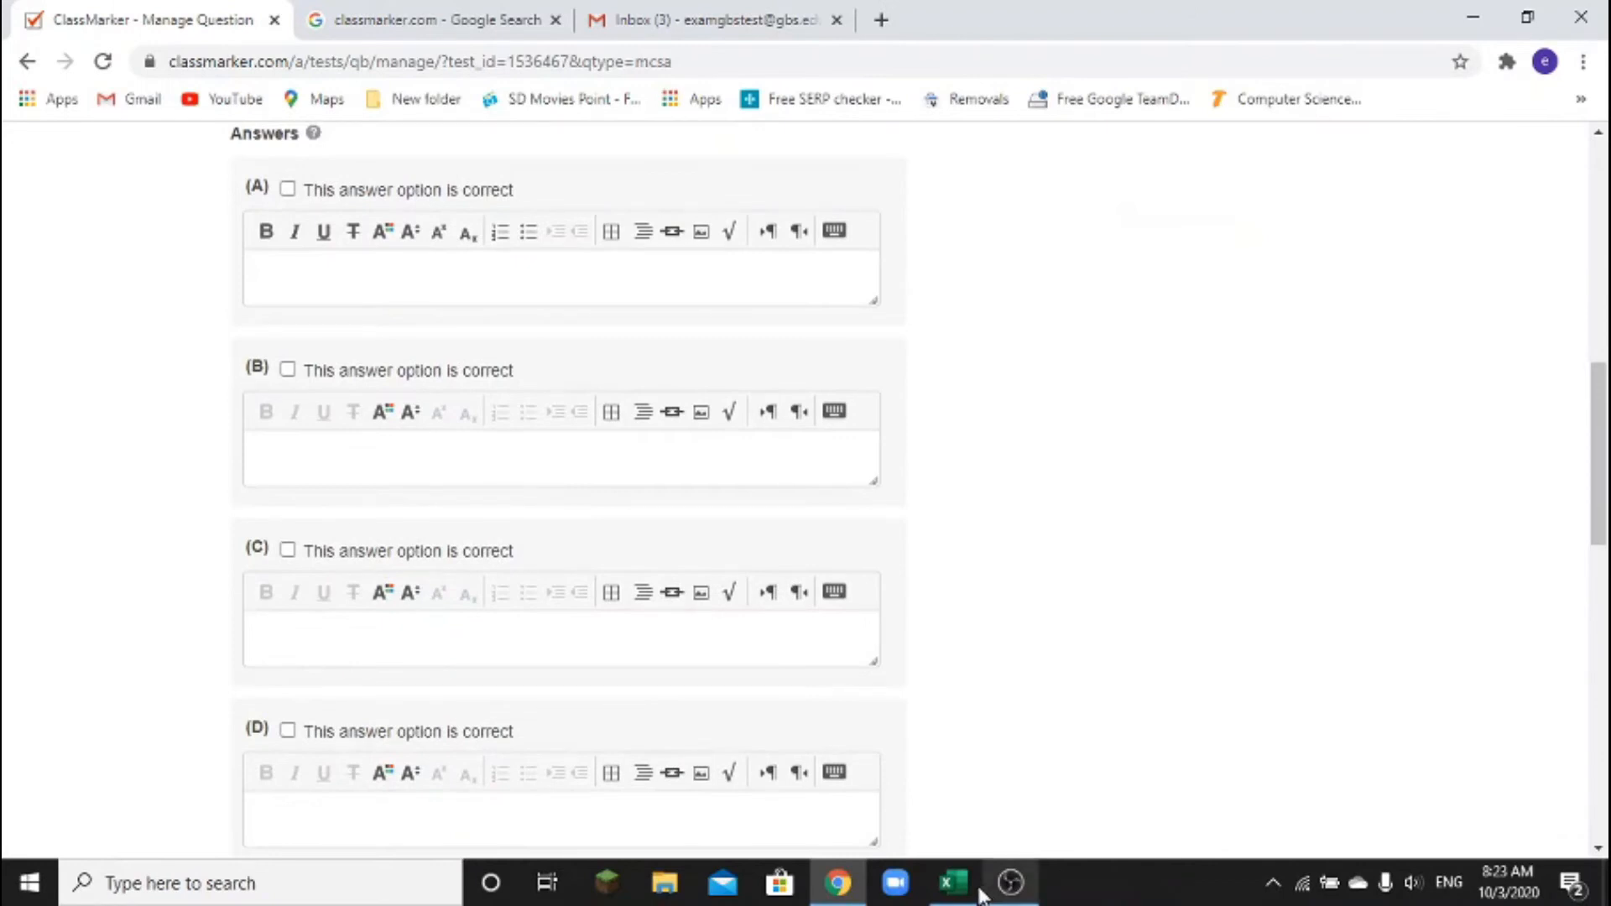
left_click(979, 891)
Copy Chromatography (B2) and Racing Forging (C2) from Excel into answers A and B
left_click(820, 198)
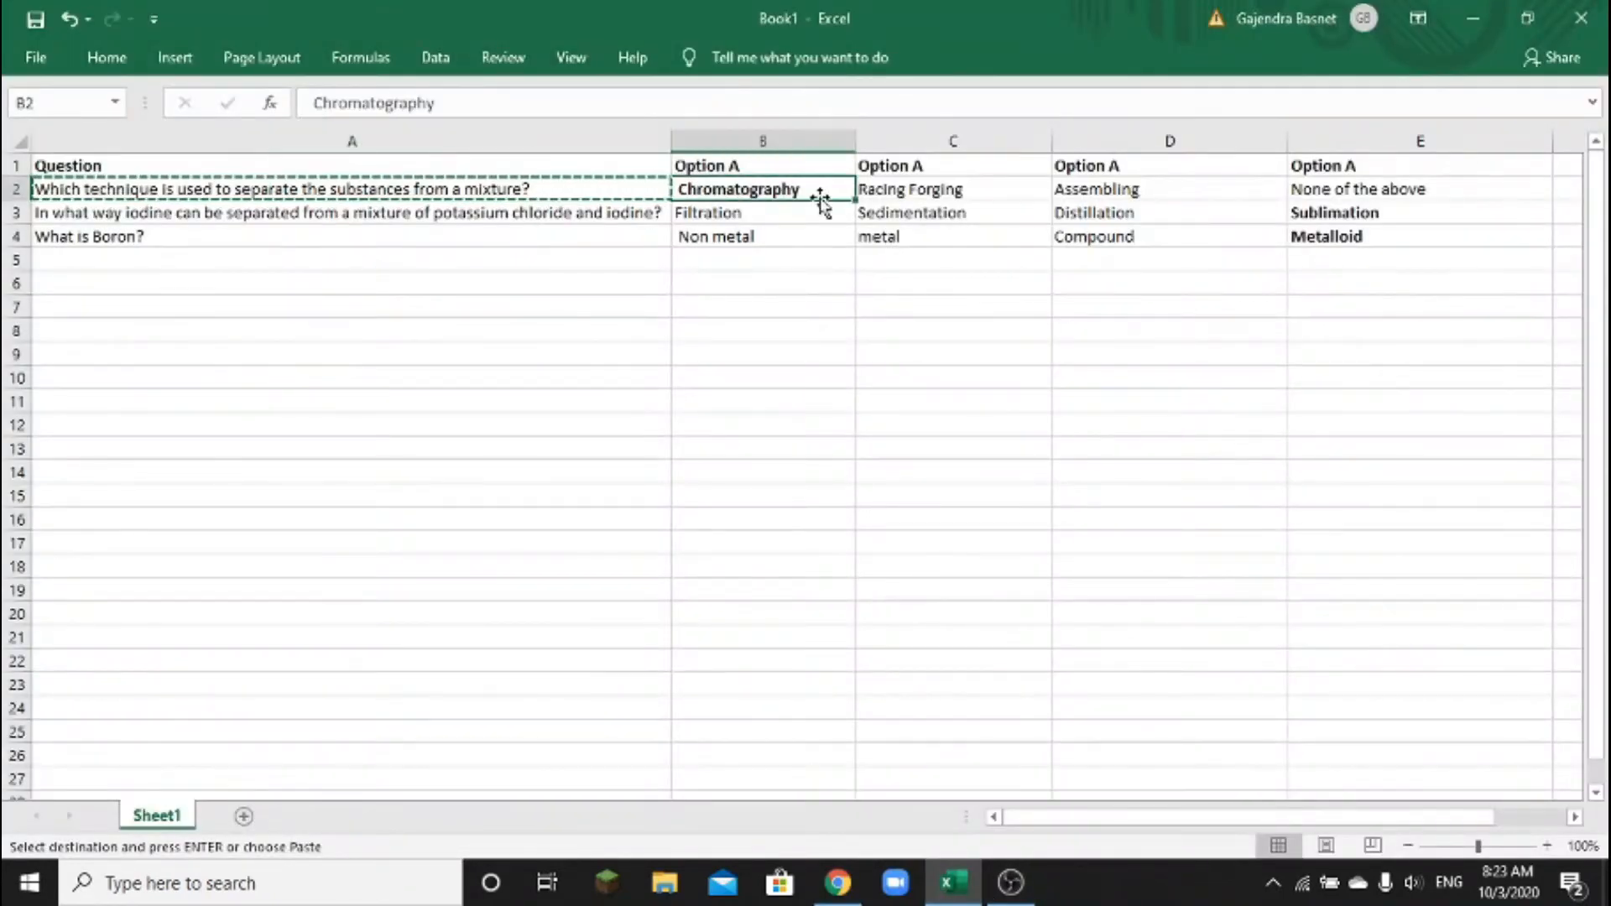
key("ctrl+c")
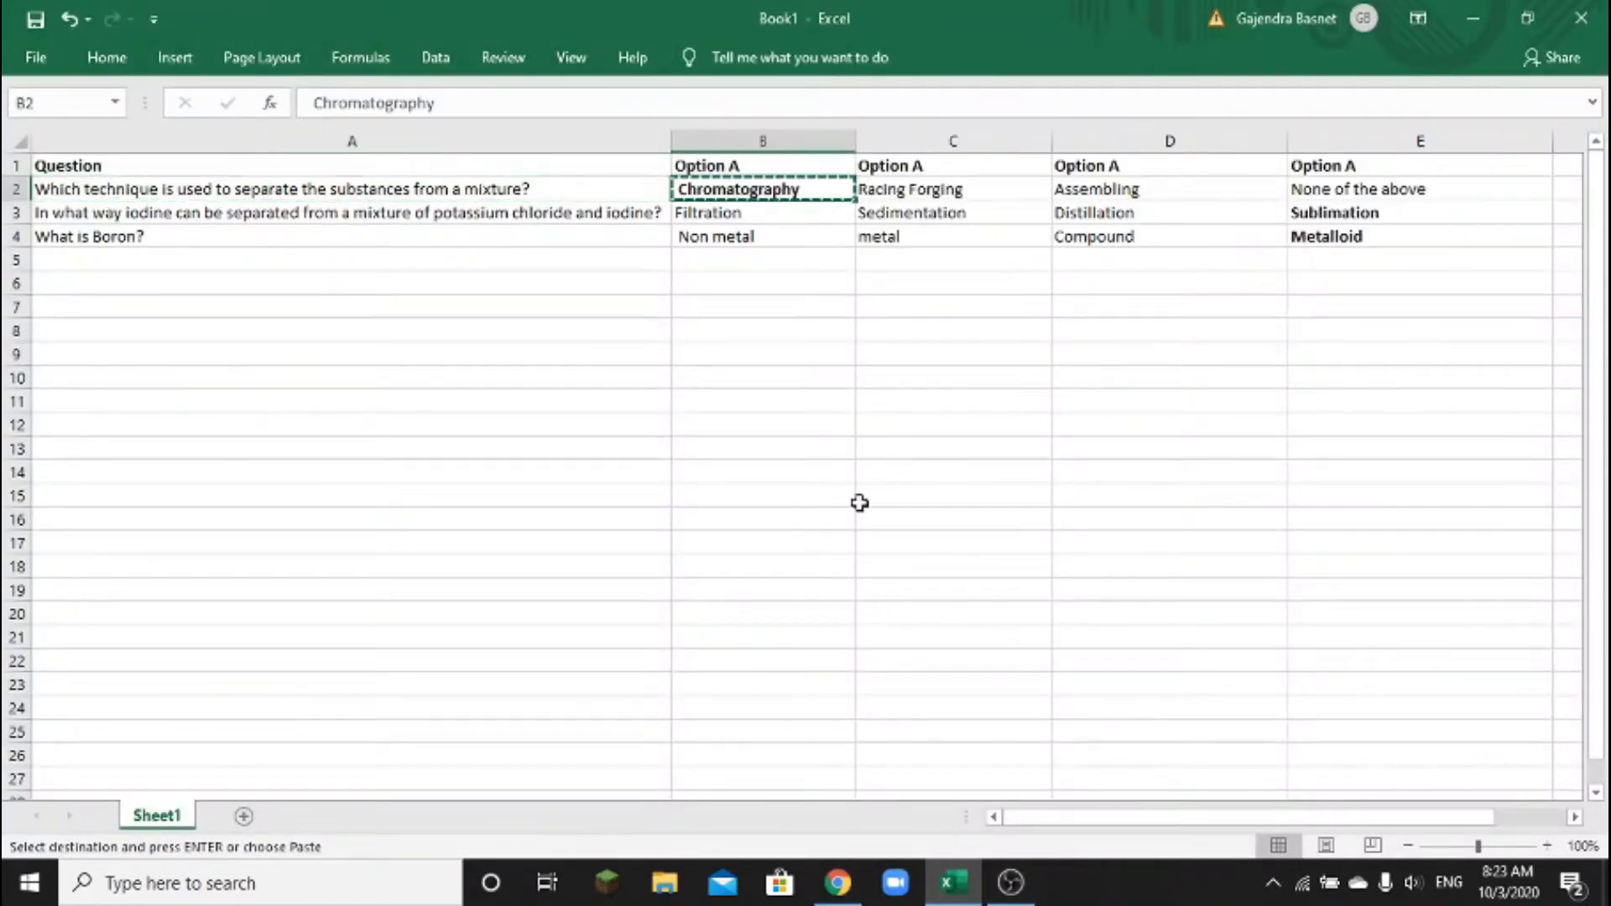
left_click(843, 889)
left_click(526, 282)
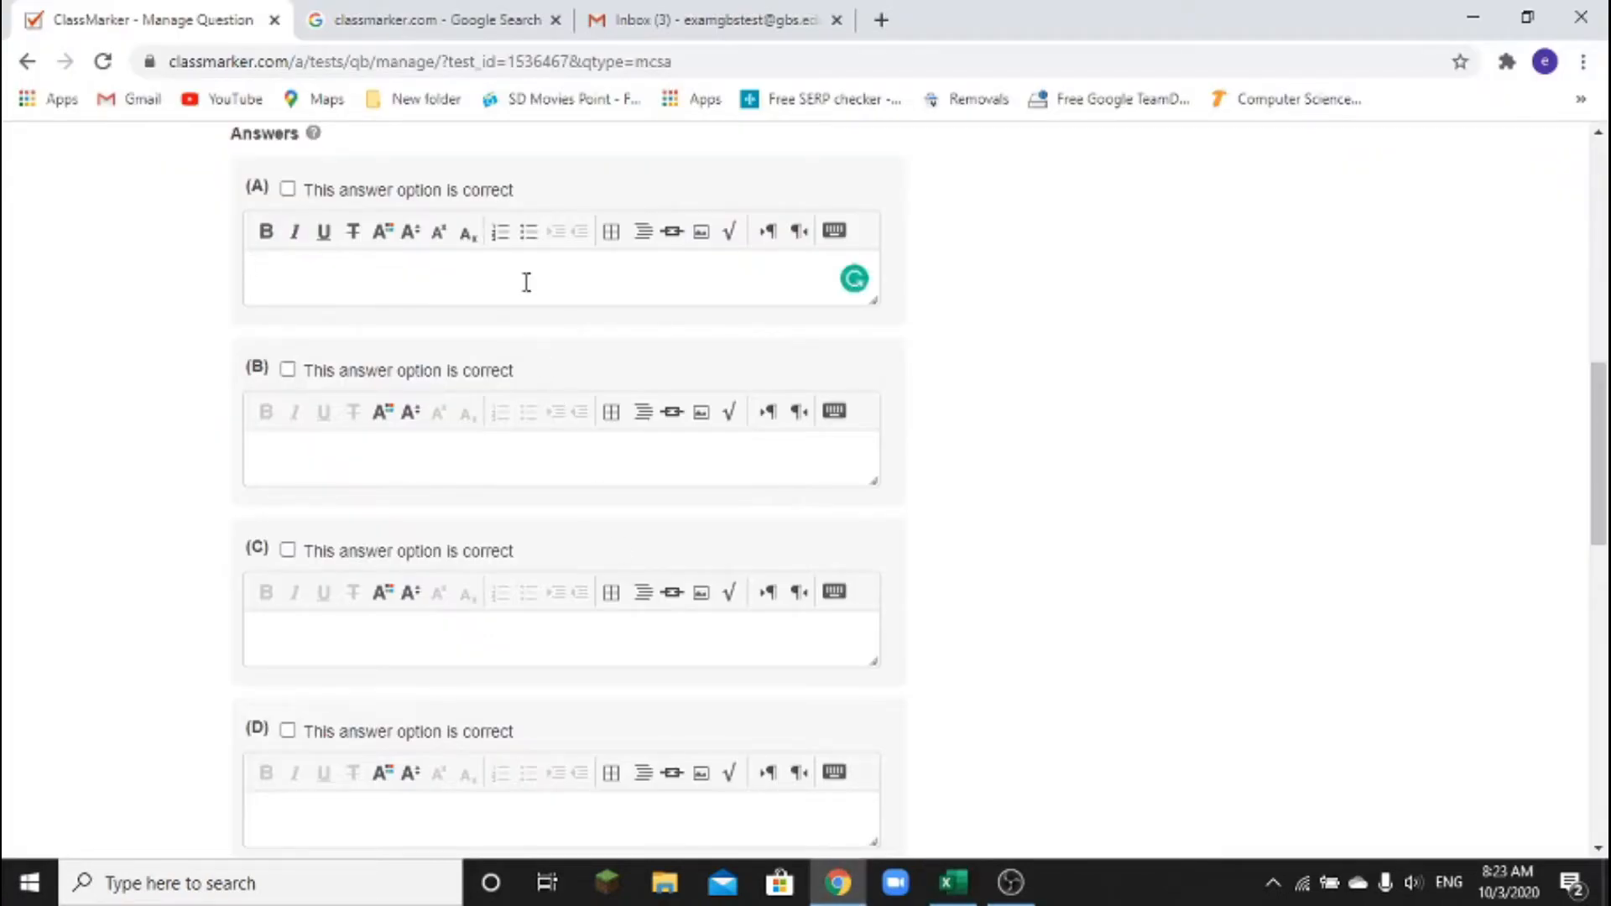
key("ctrl+v")
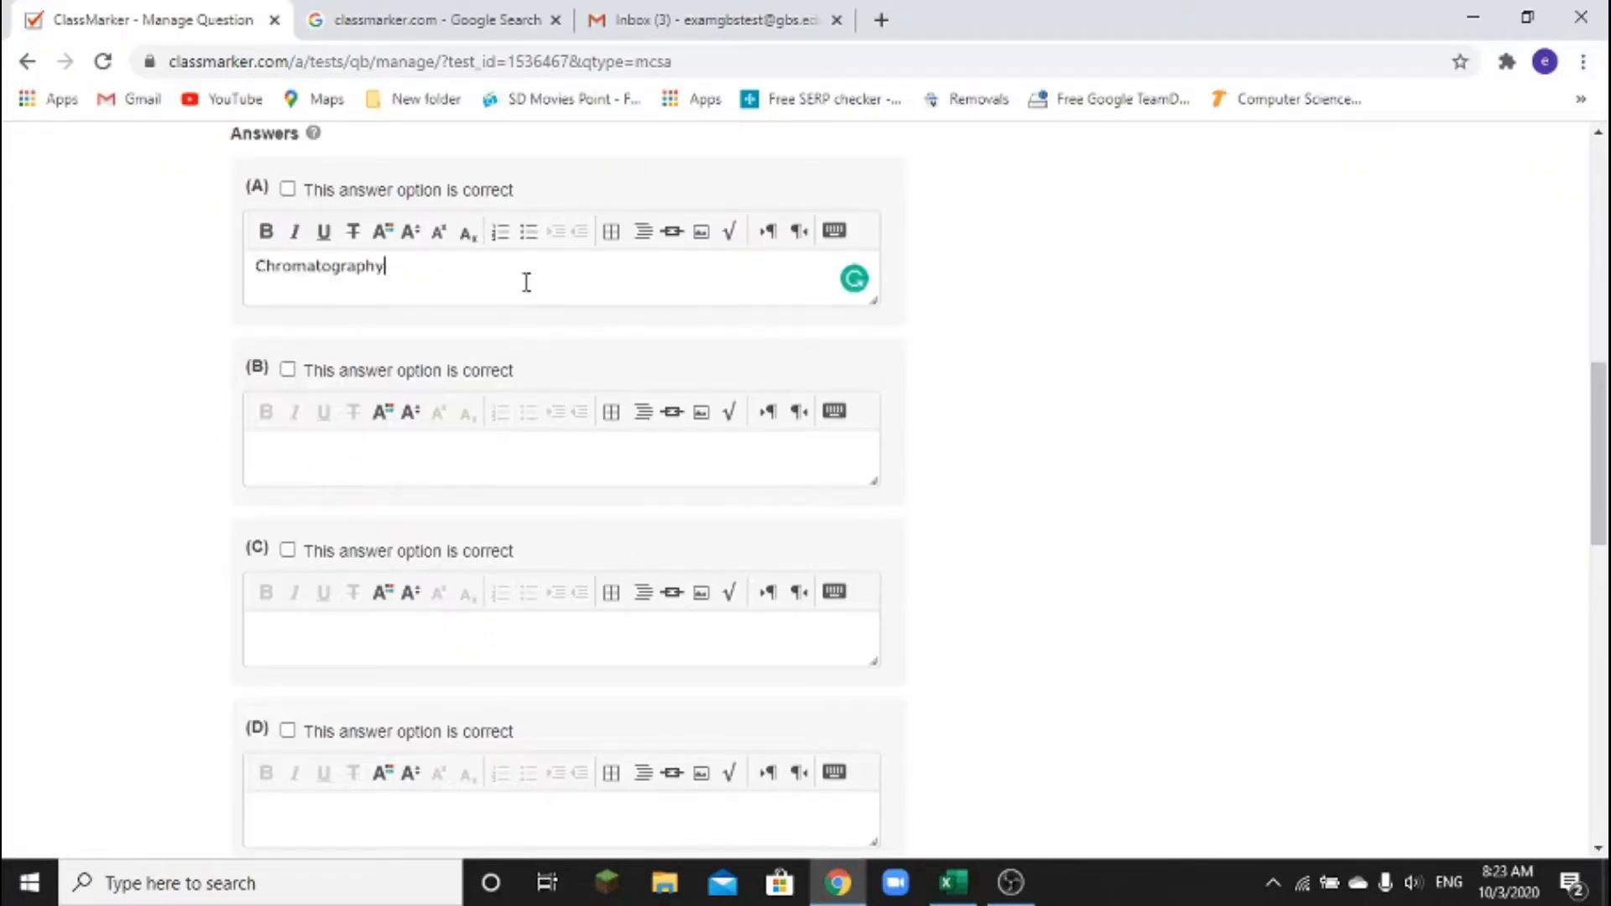
left_click(953, 883)
left_click(1015, 190)
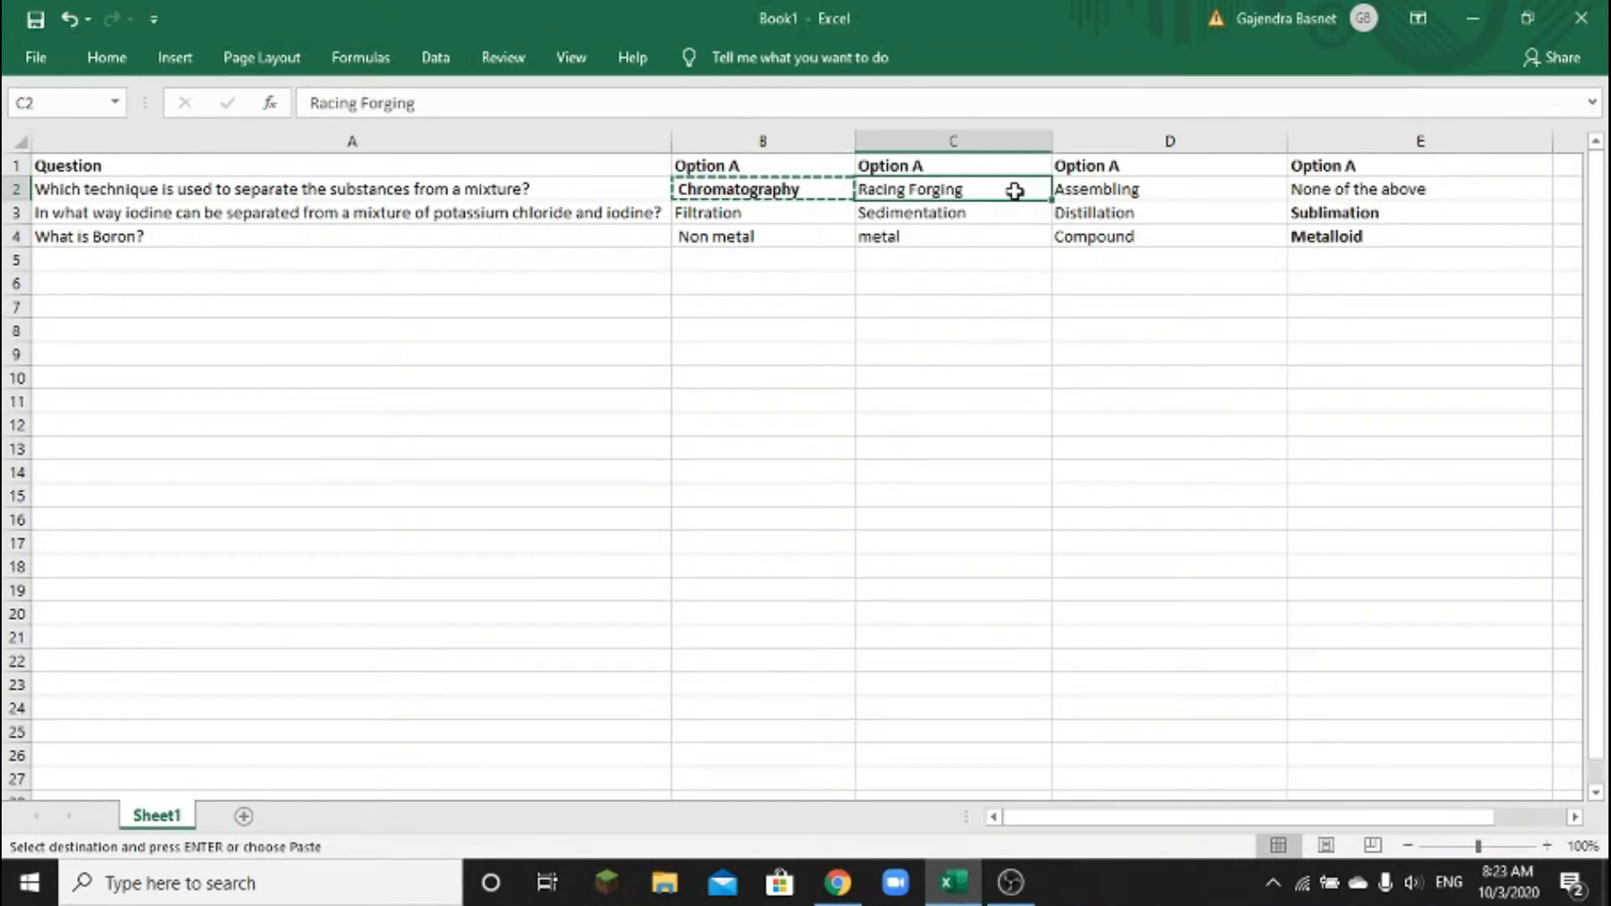
key("ctrl+c")
left_click(838, 883)
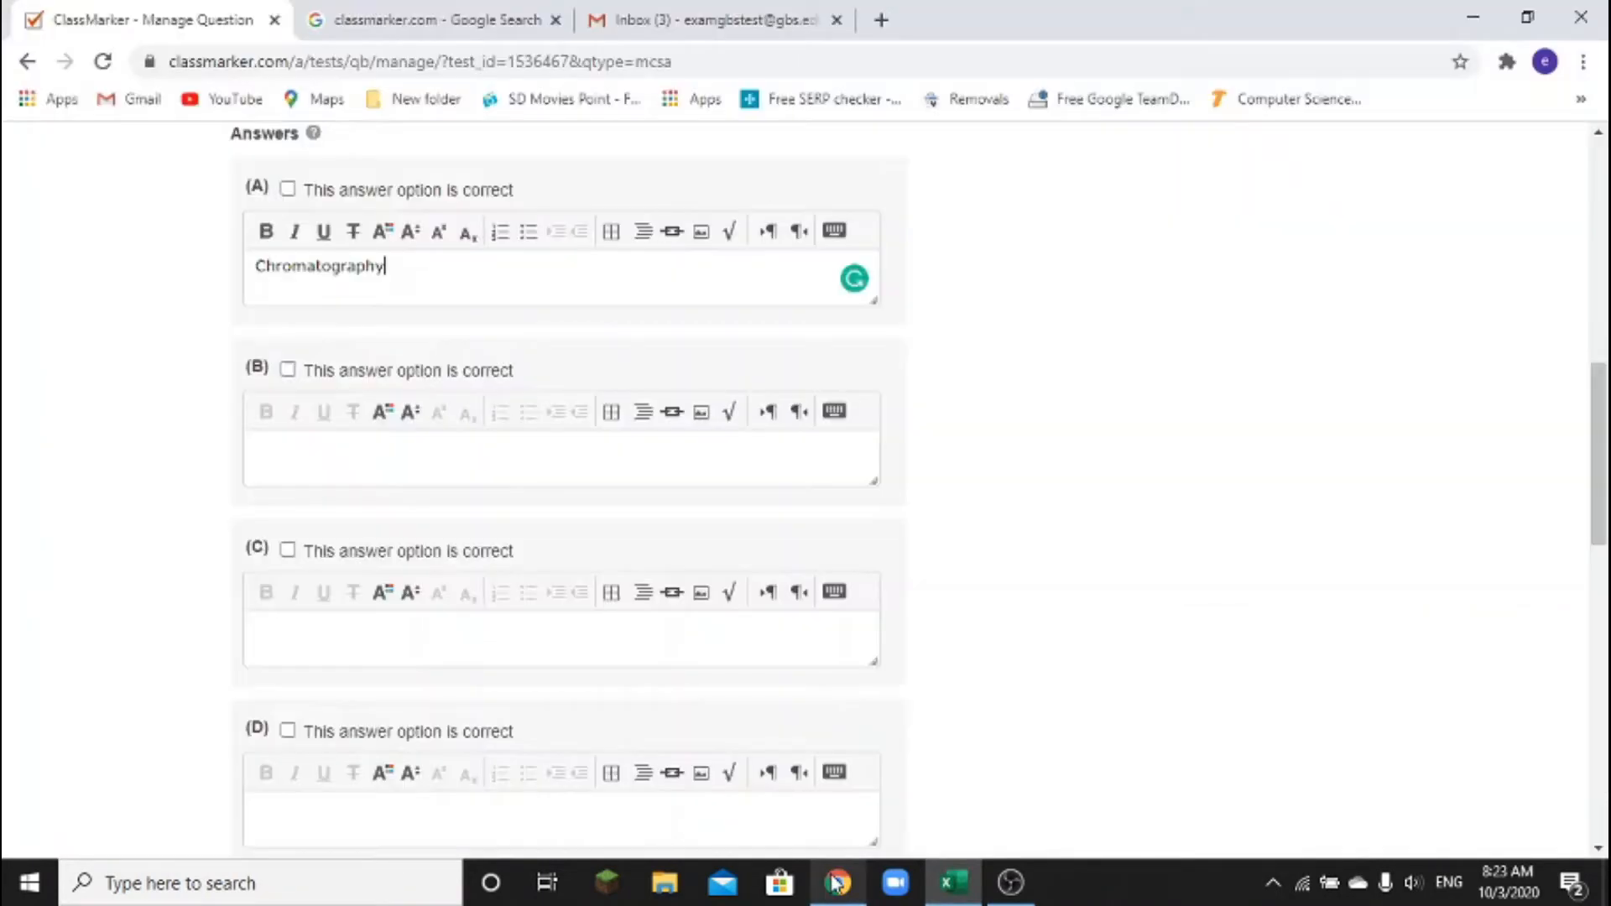
left_click(452, 464)
key("ctrl+v")
Copy Assembling (D2) and None of the above (E2) into answers C and D
left_click(954, 883)
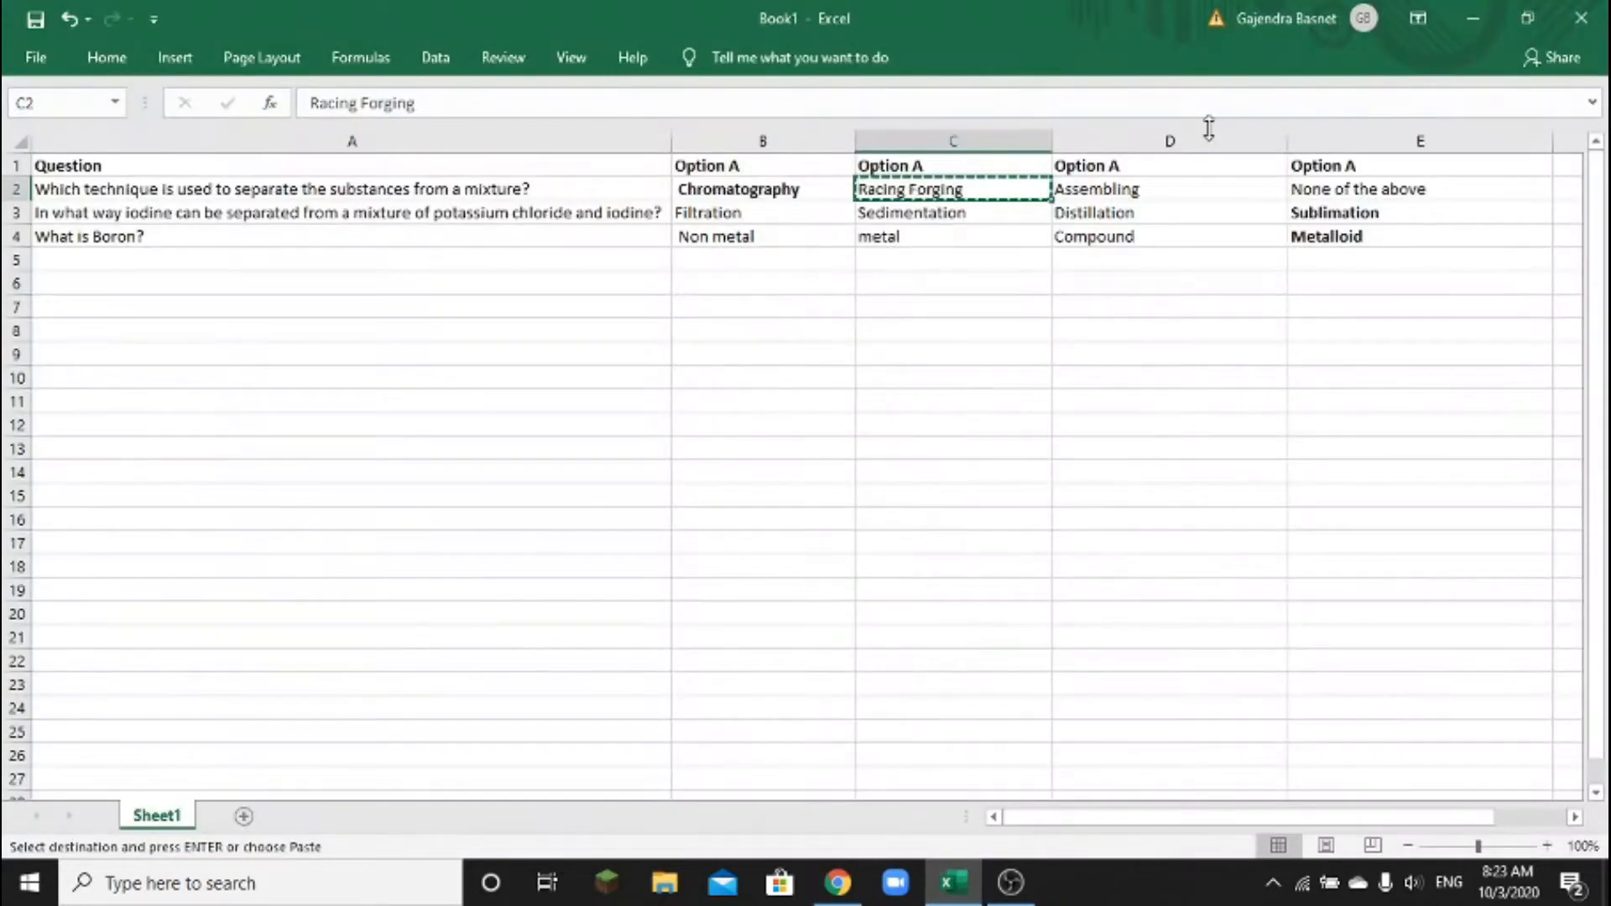
left_click(1159, 192)
key("ctrl+c")
left_click(838, 883)
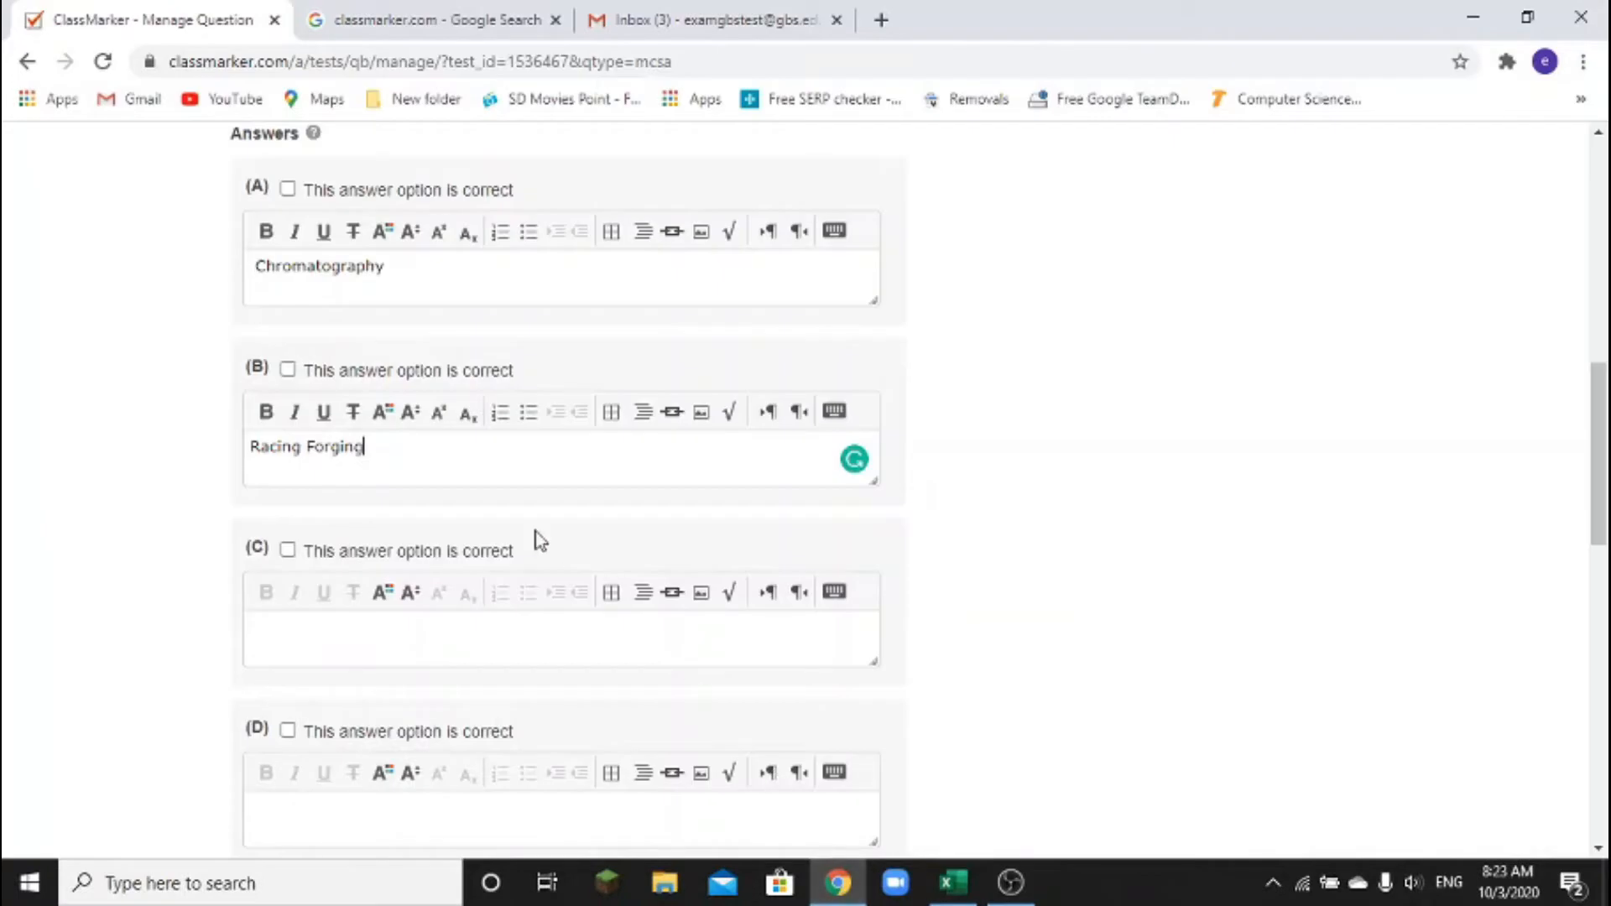
left_click(452, 641)
key("ctrl+v")
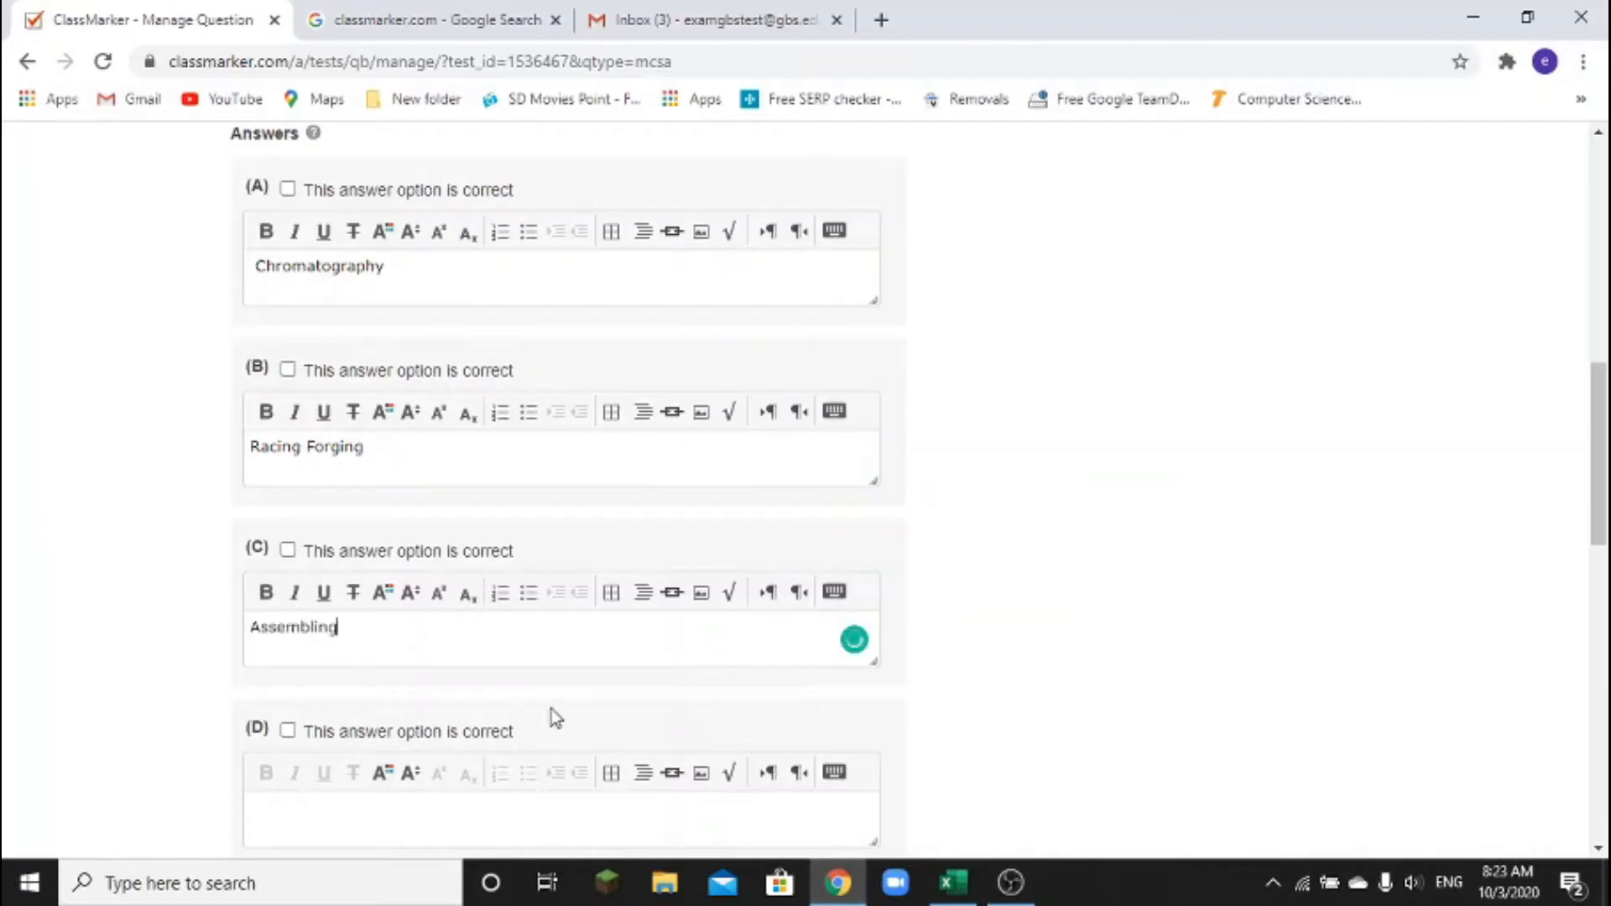
scroll(737, 647, "down", 3)
left_click(954, 883)
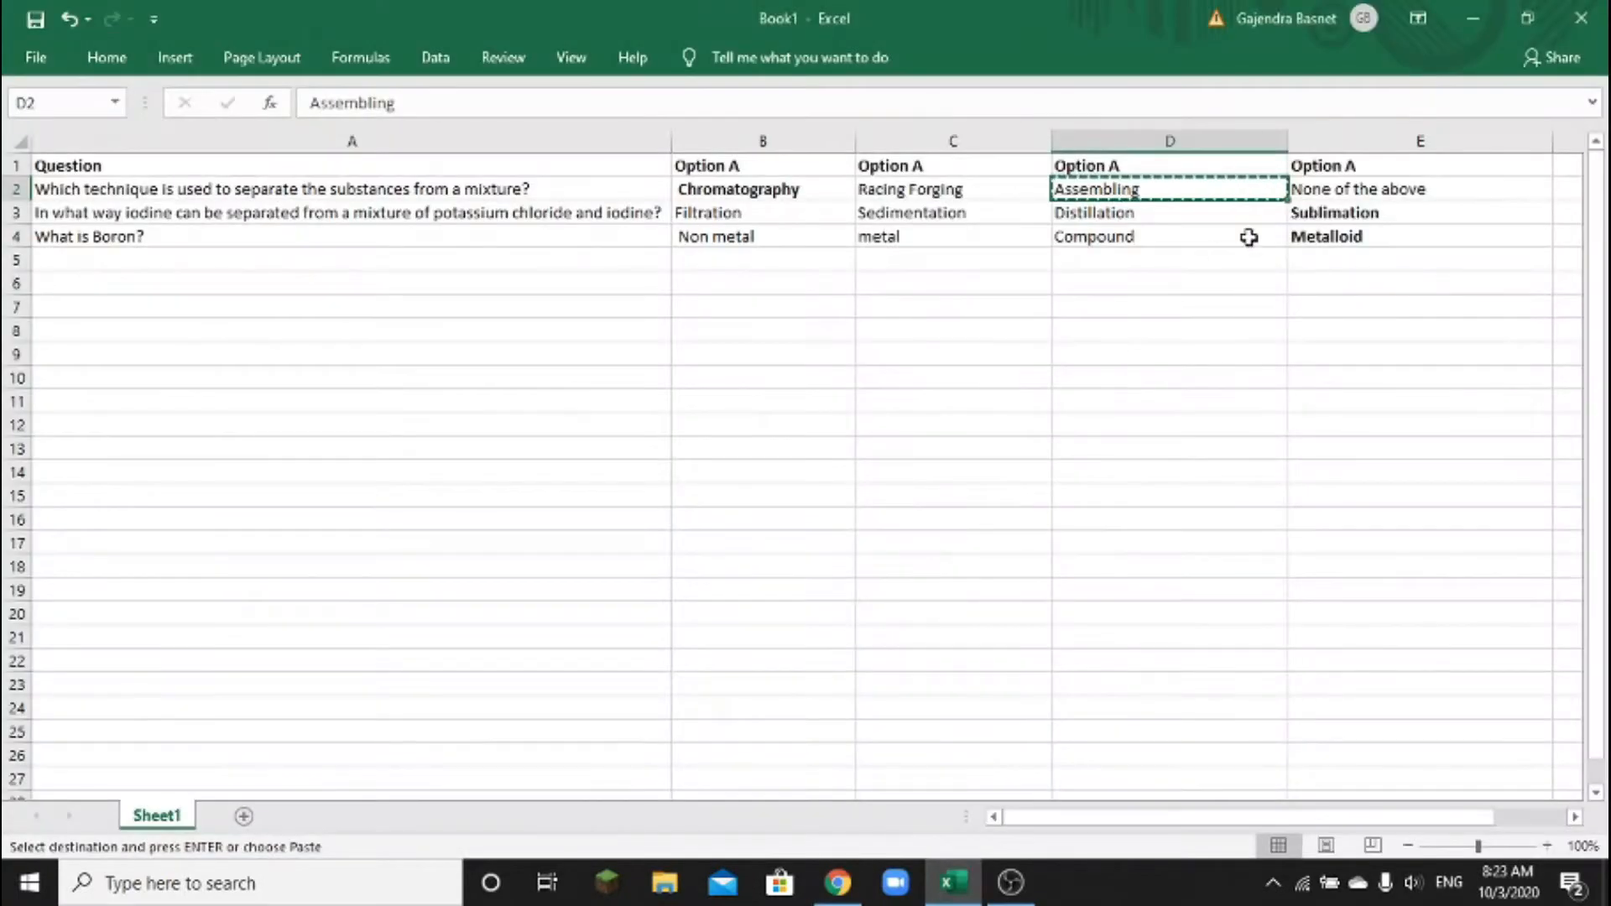
left_click(1333, 191)
key("ctrl+c")
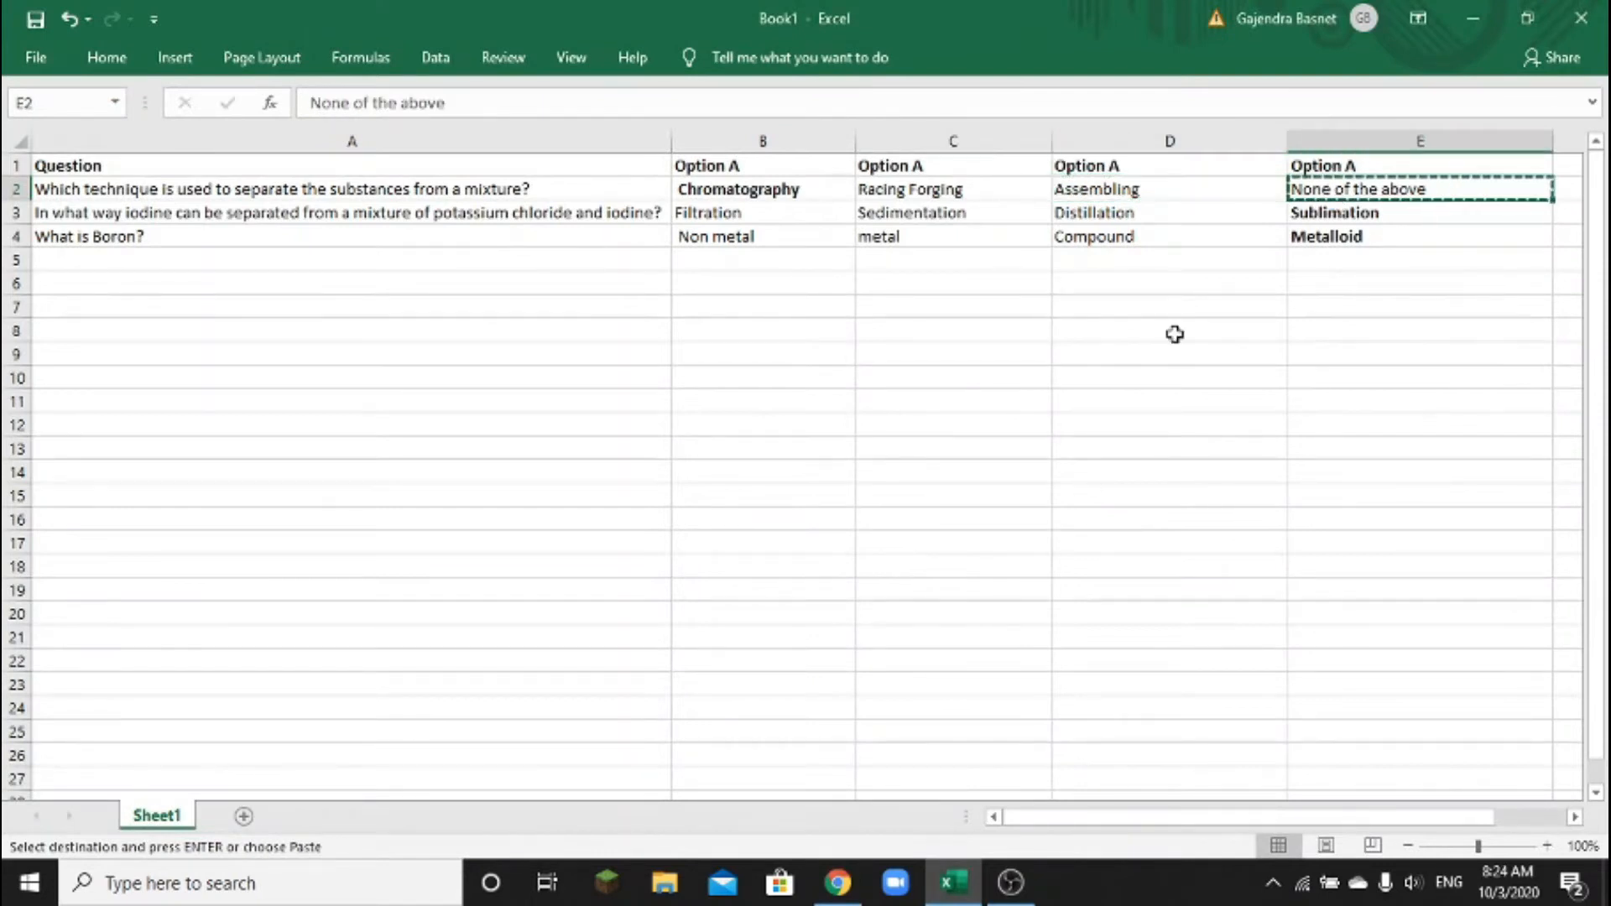
left_click(837, 883)
left_click(525, 593)
key("ctrl+v")
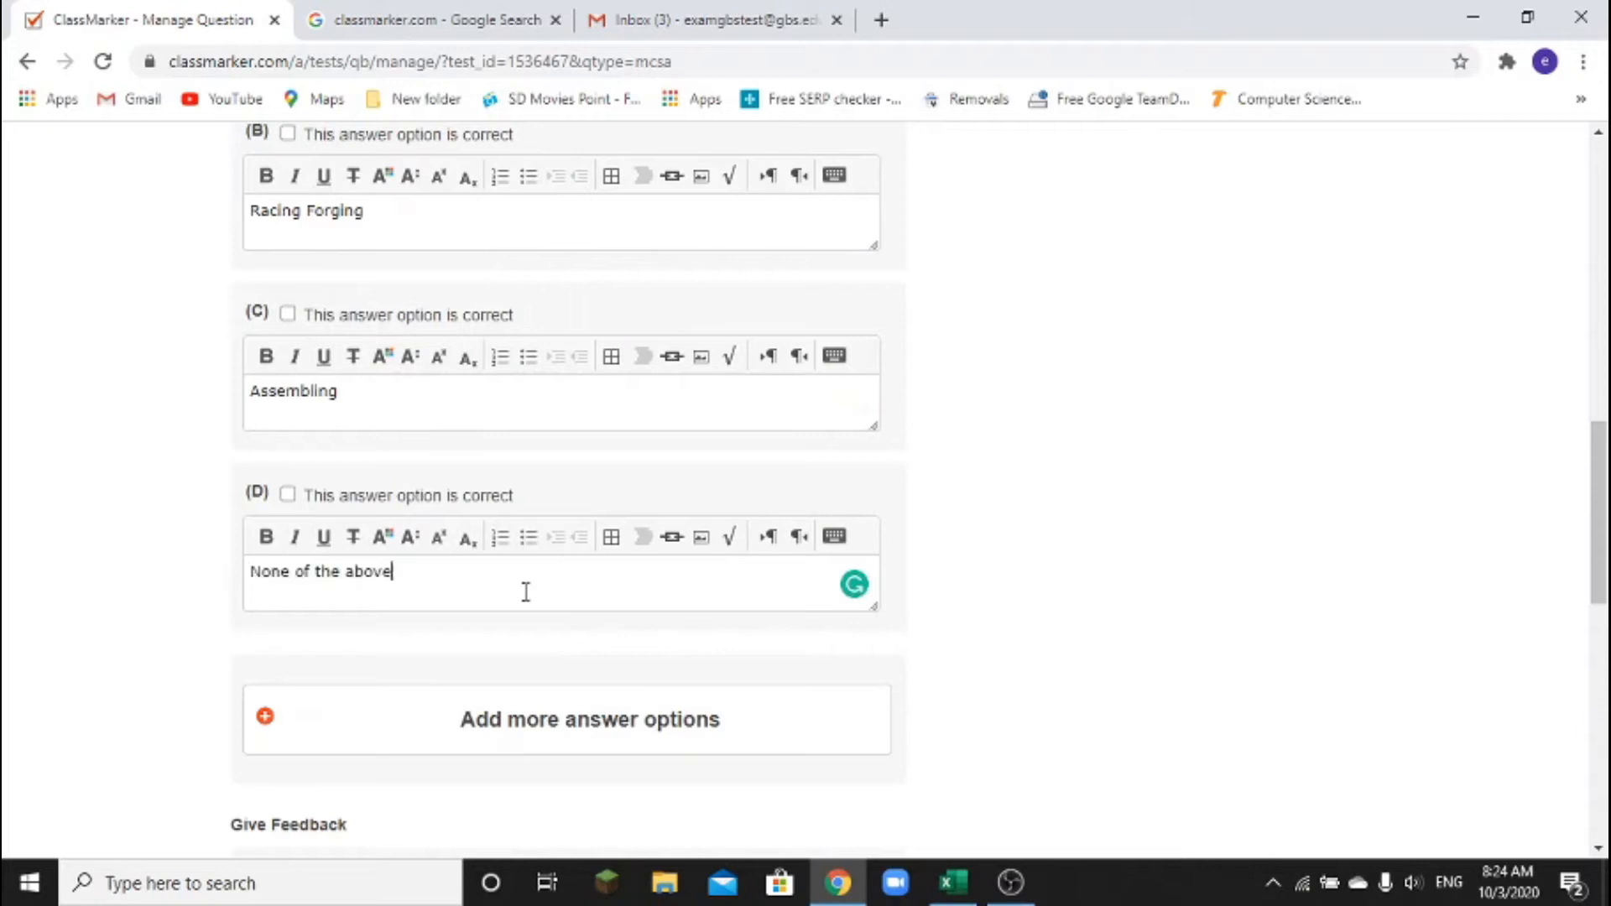
scroll(525, 593, "down", 4)
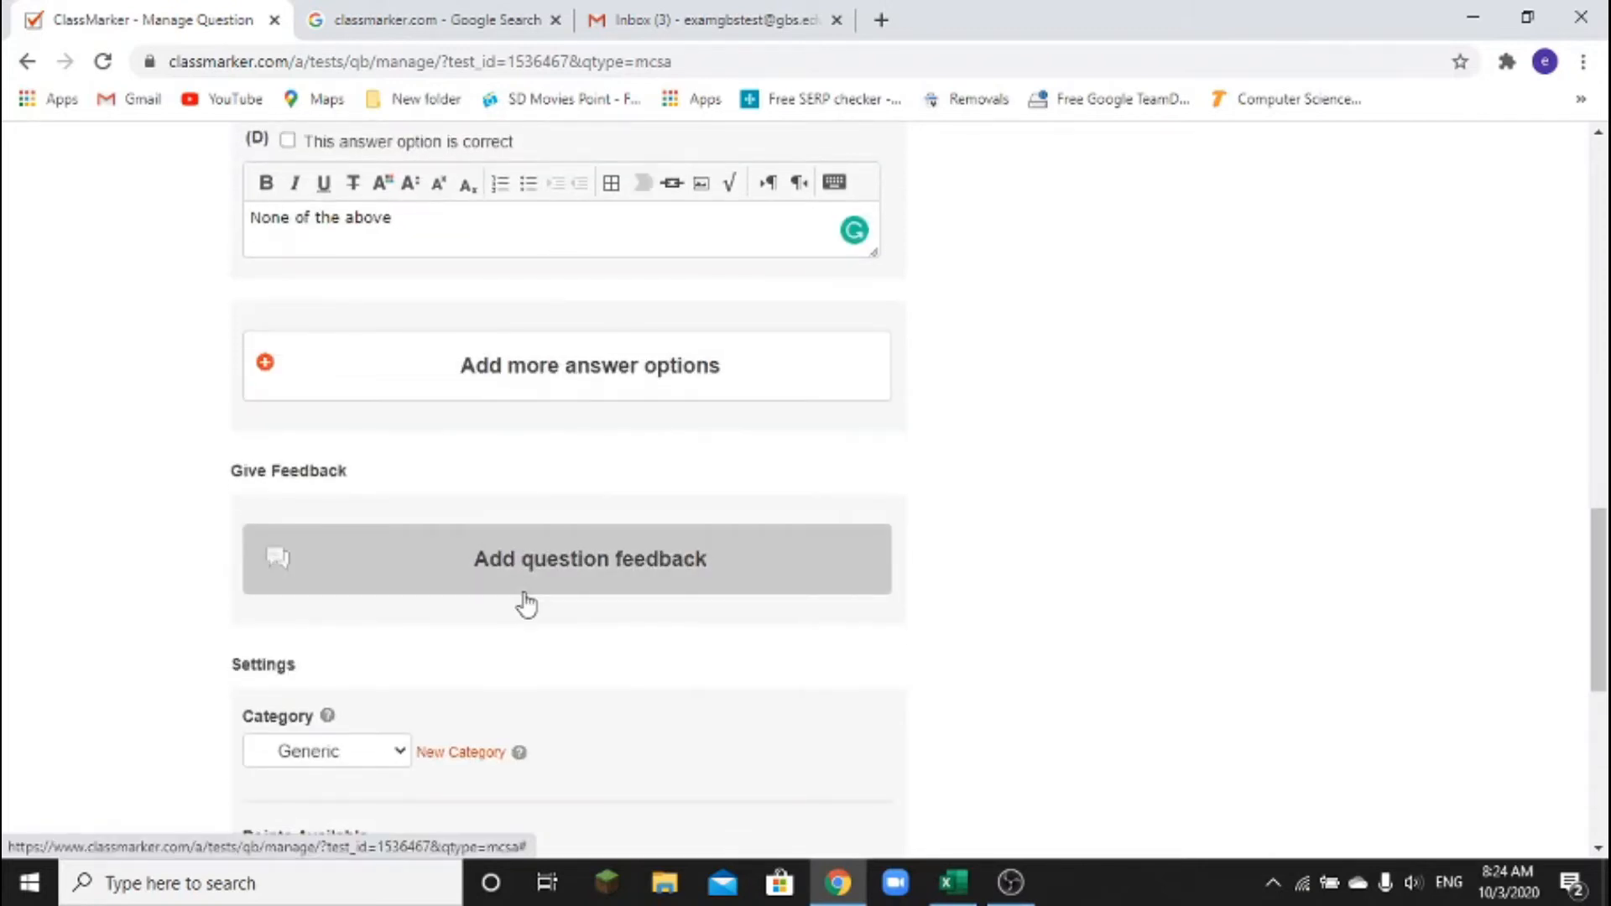
scroll(526, 602, "up", 4)
scroll(525, 603, "up", 3)
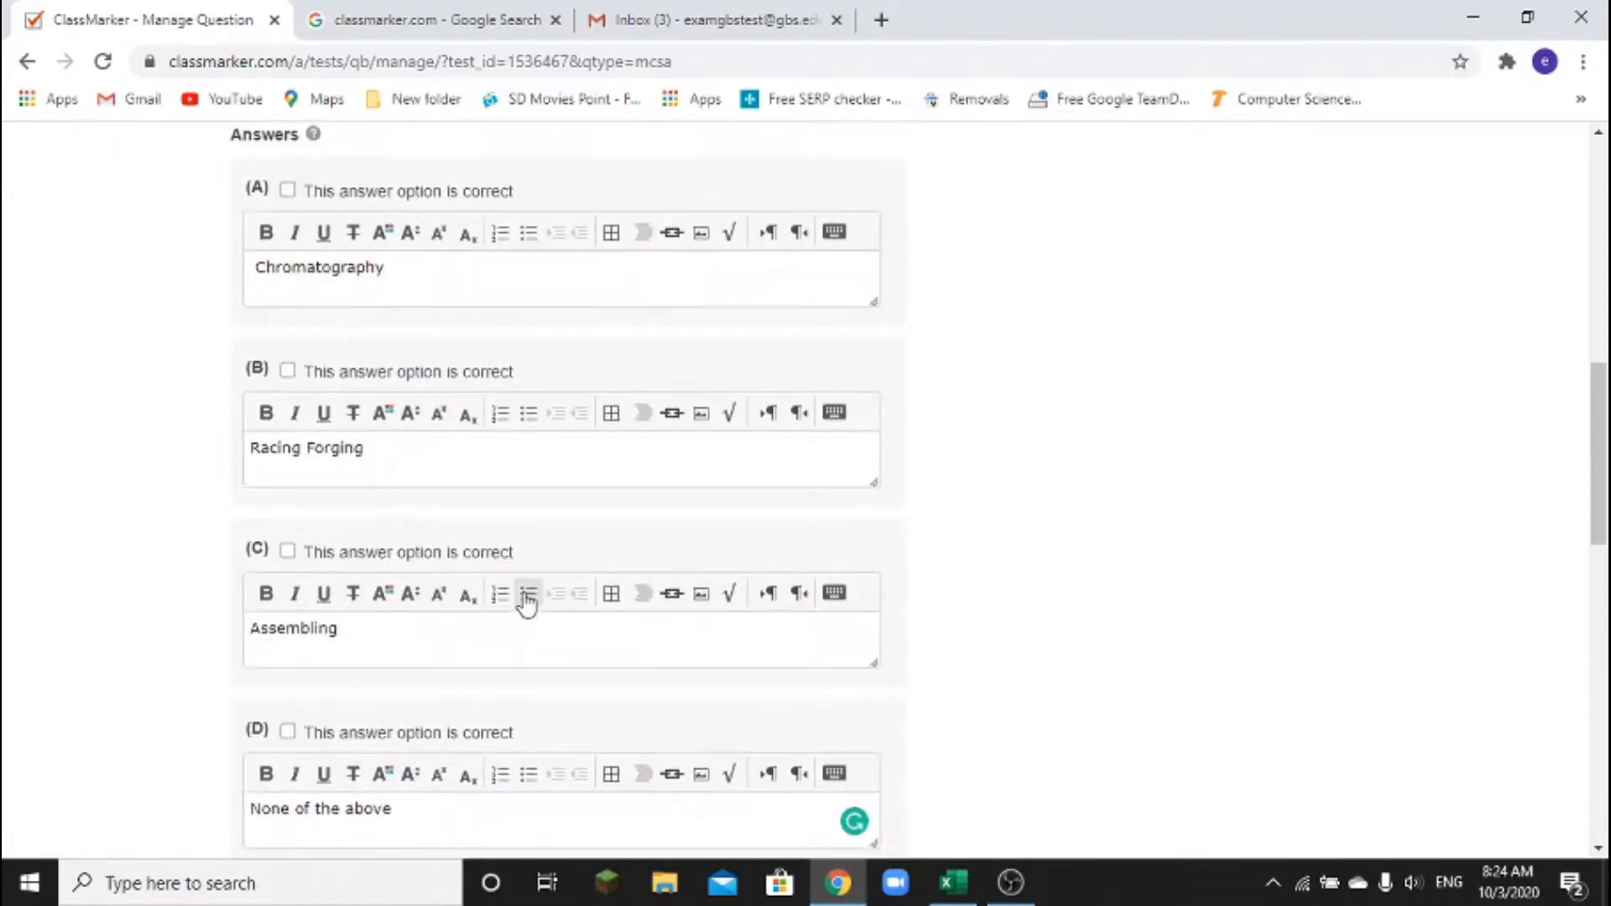
scroll(527, 603, "up", 3)
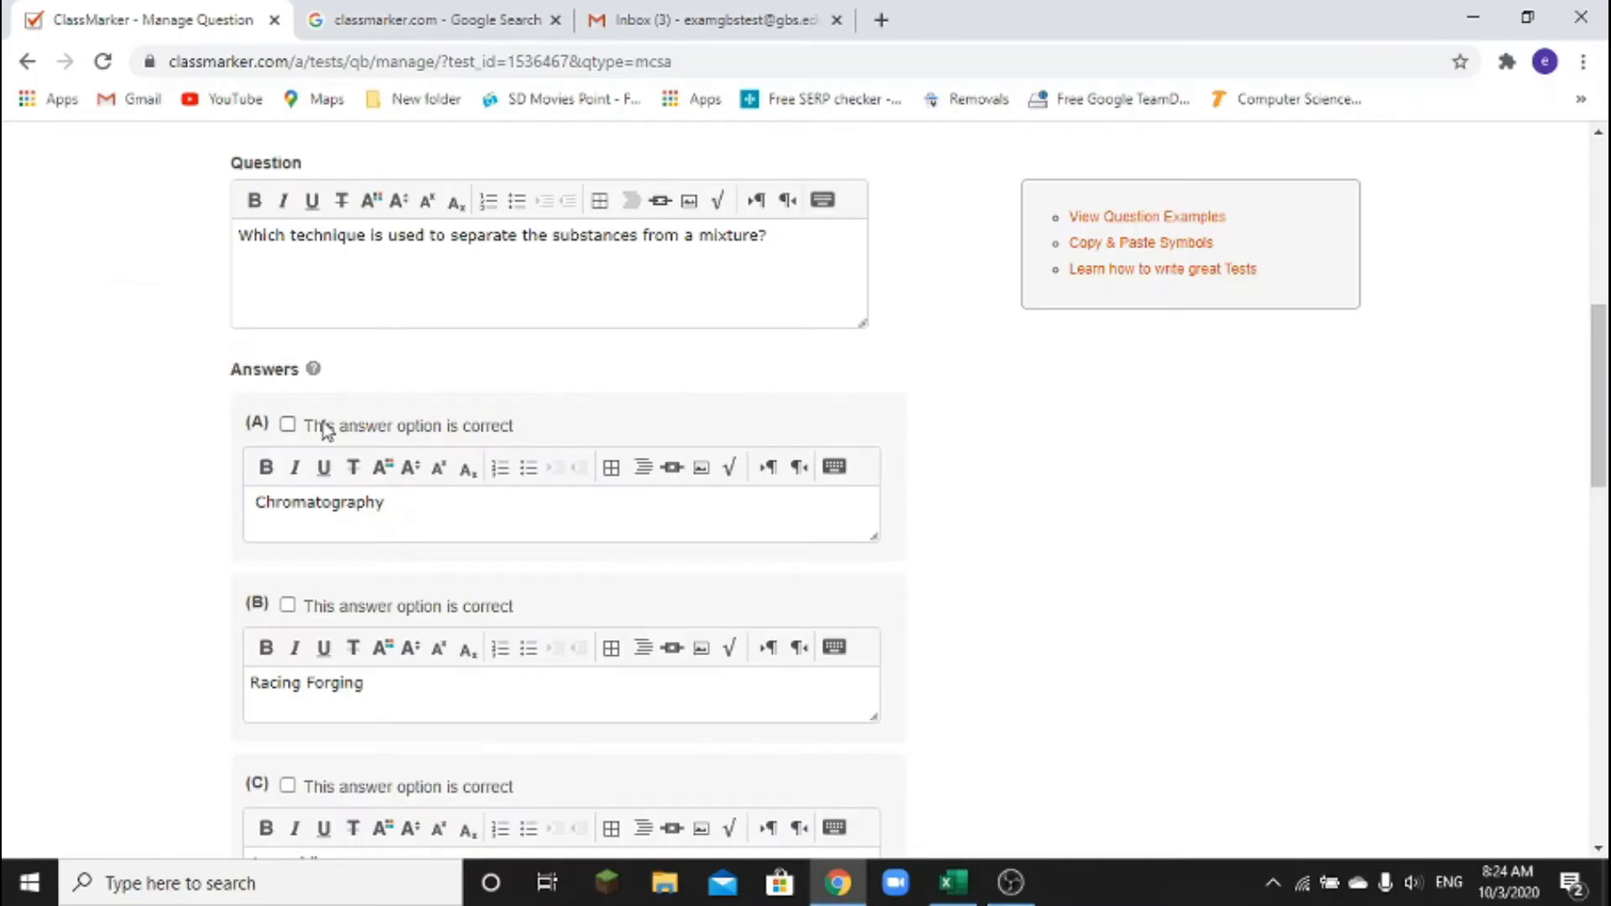
Mark Chromatography (A) as the correct answer, keeping the question at 1 point
left_click(288, 426)
scroll(552, 476, "down", 3)
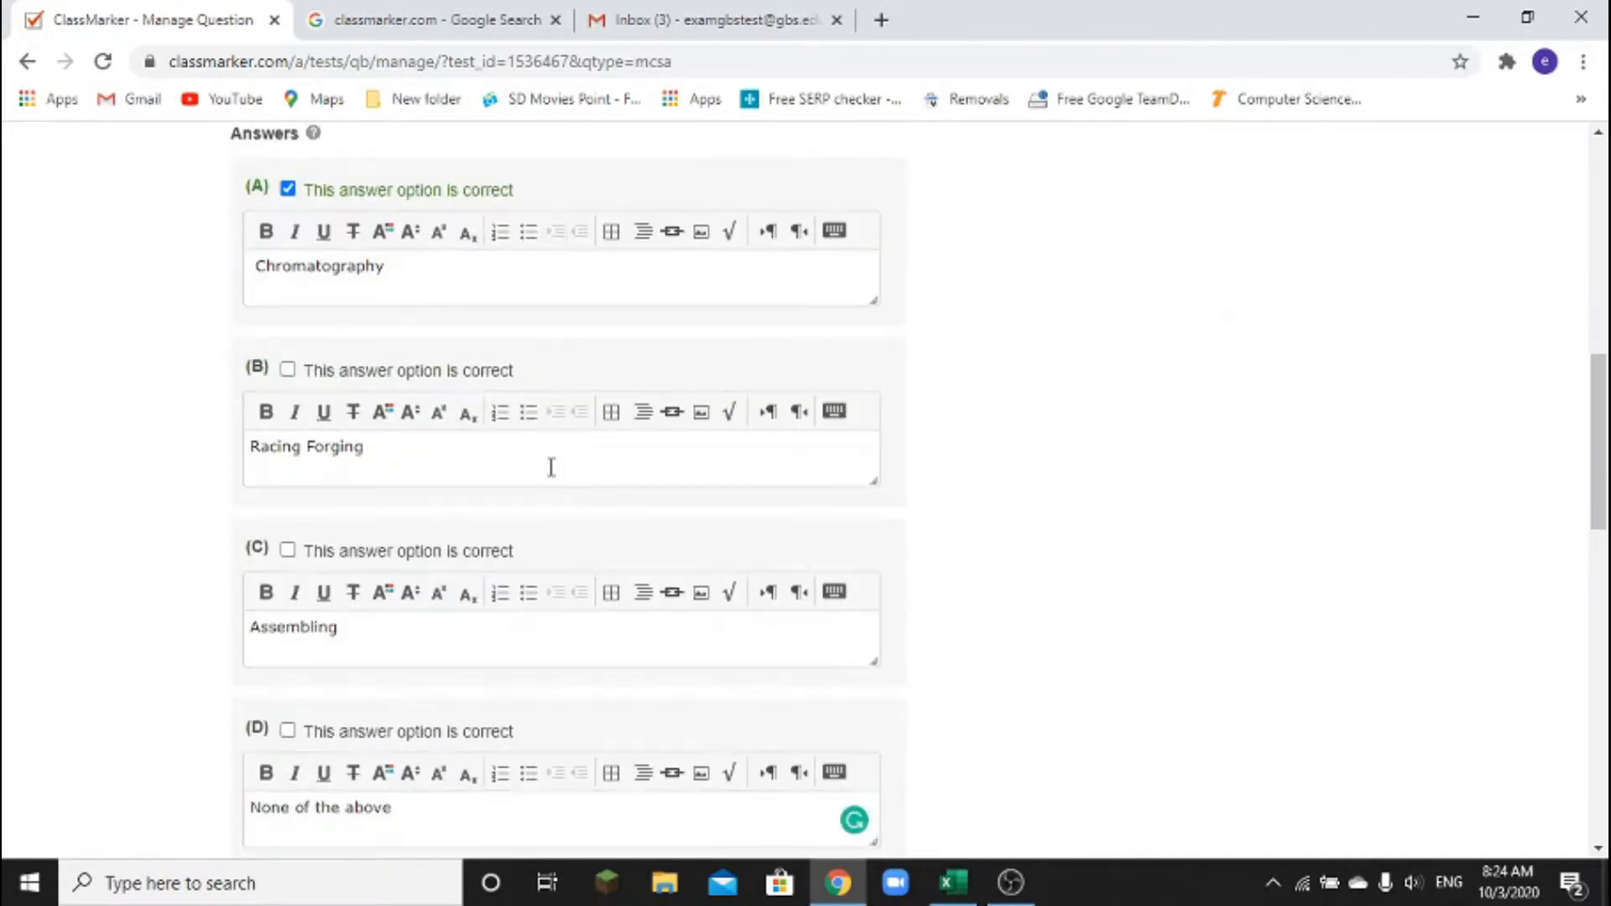
scroll(552, 470, "down", 6)
scroll(551, 470, "down", 3)
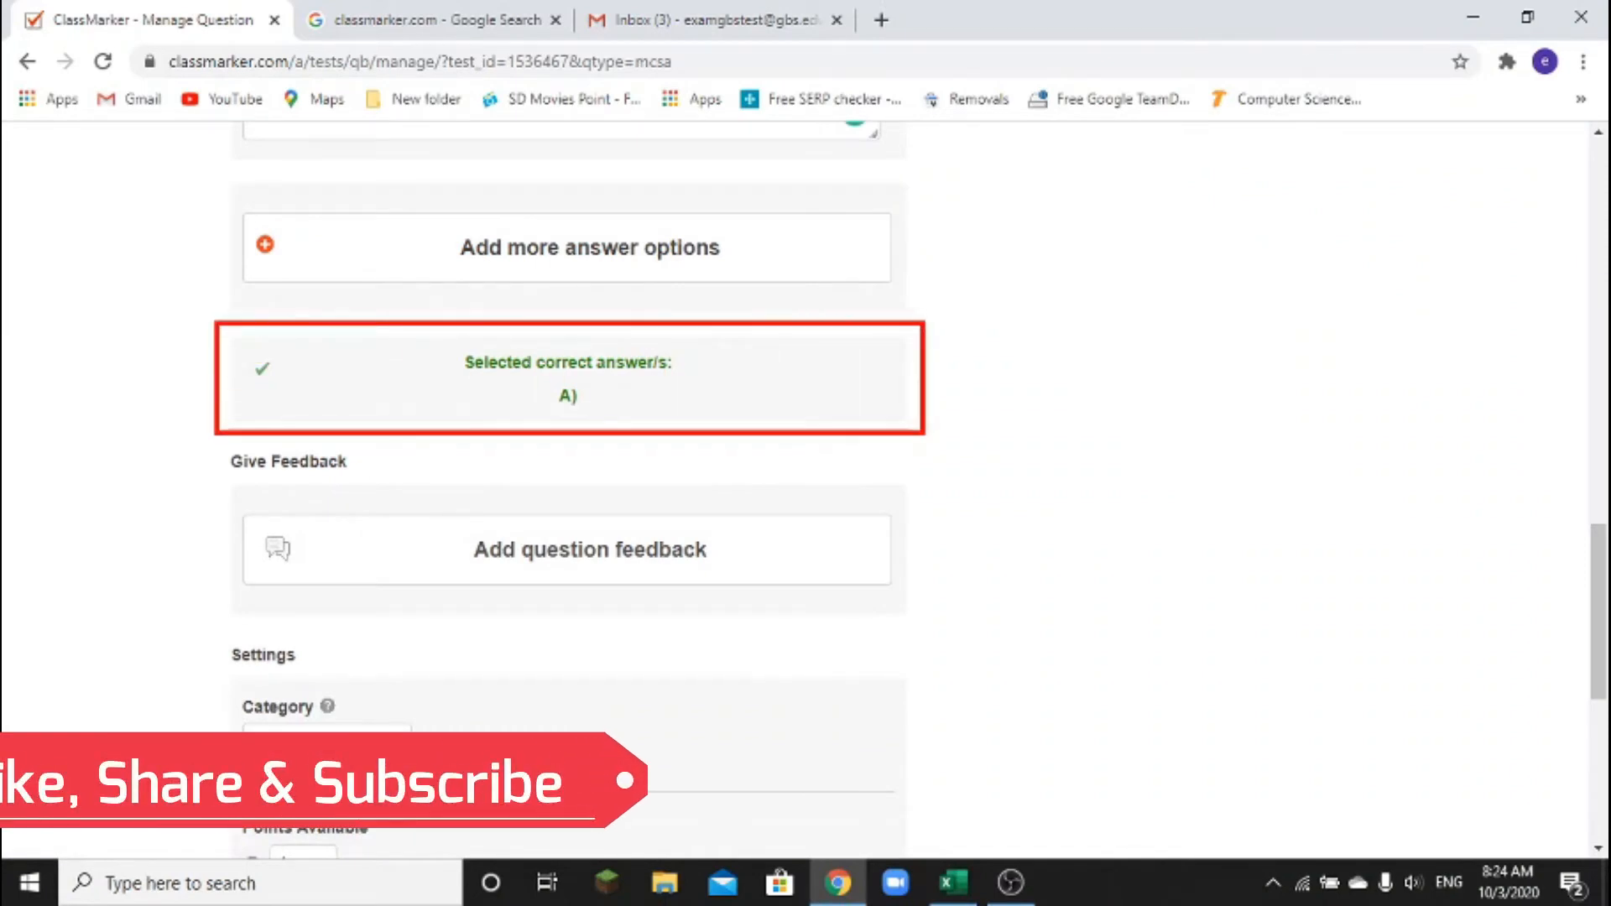
scroll(273, 395, "down", 4)
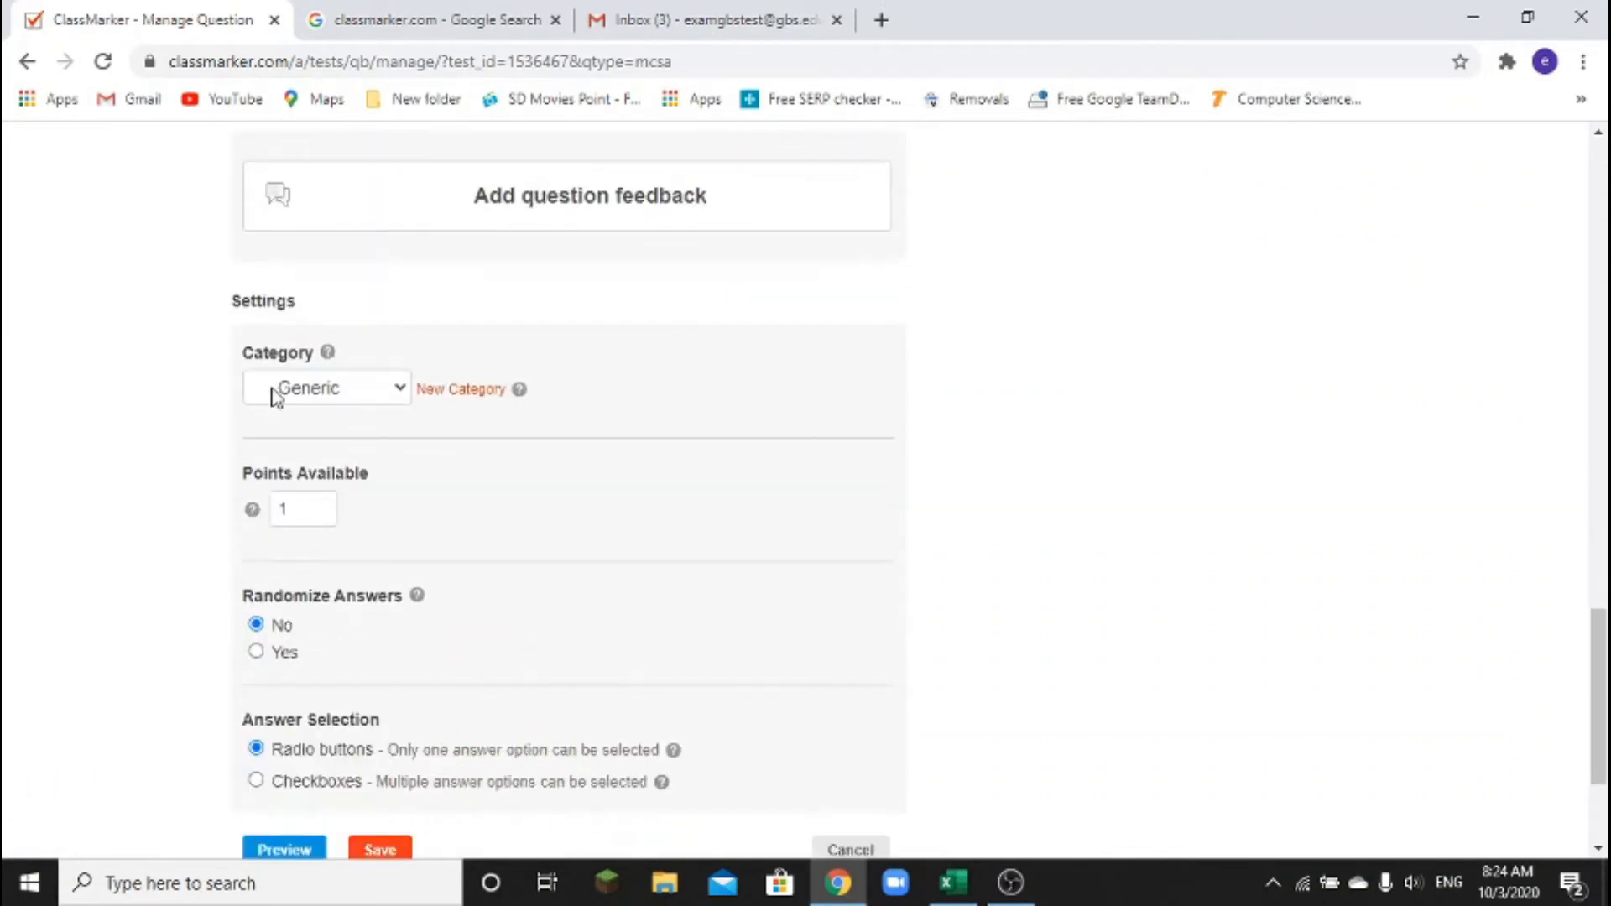
left_click(295, 510)
Set Randomize Answers to Yes and save the question
scroll(295, 509, "down", 3)
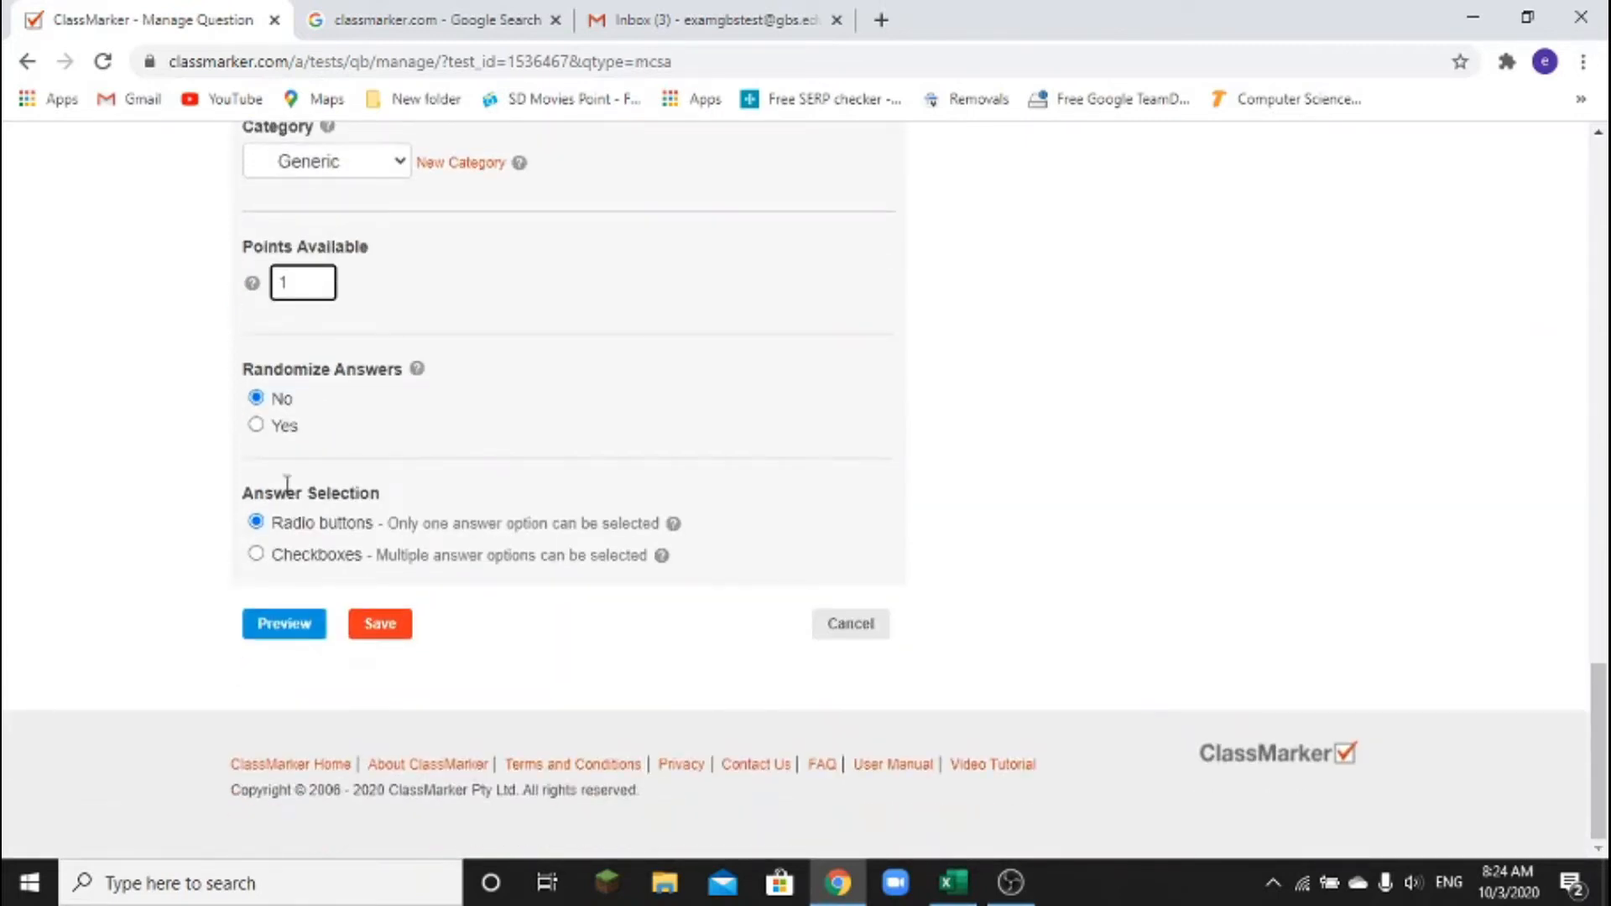
left_click(256, 426)
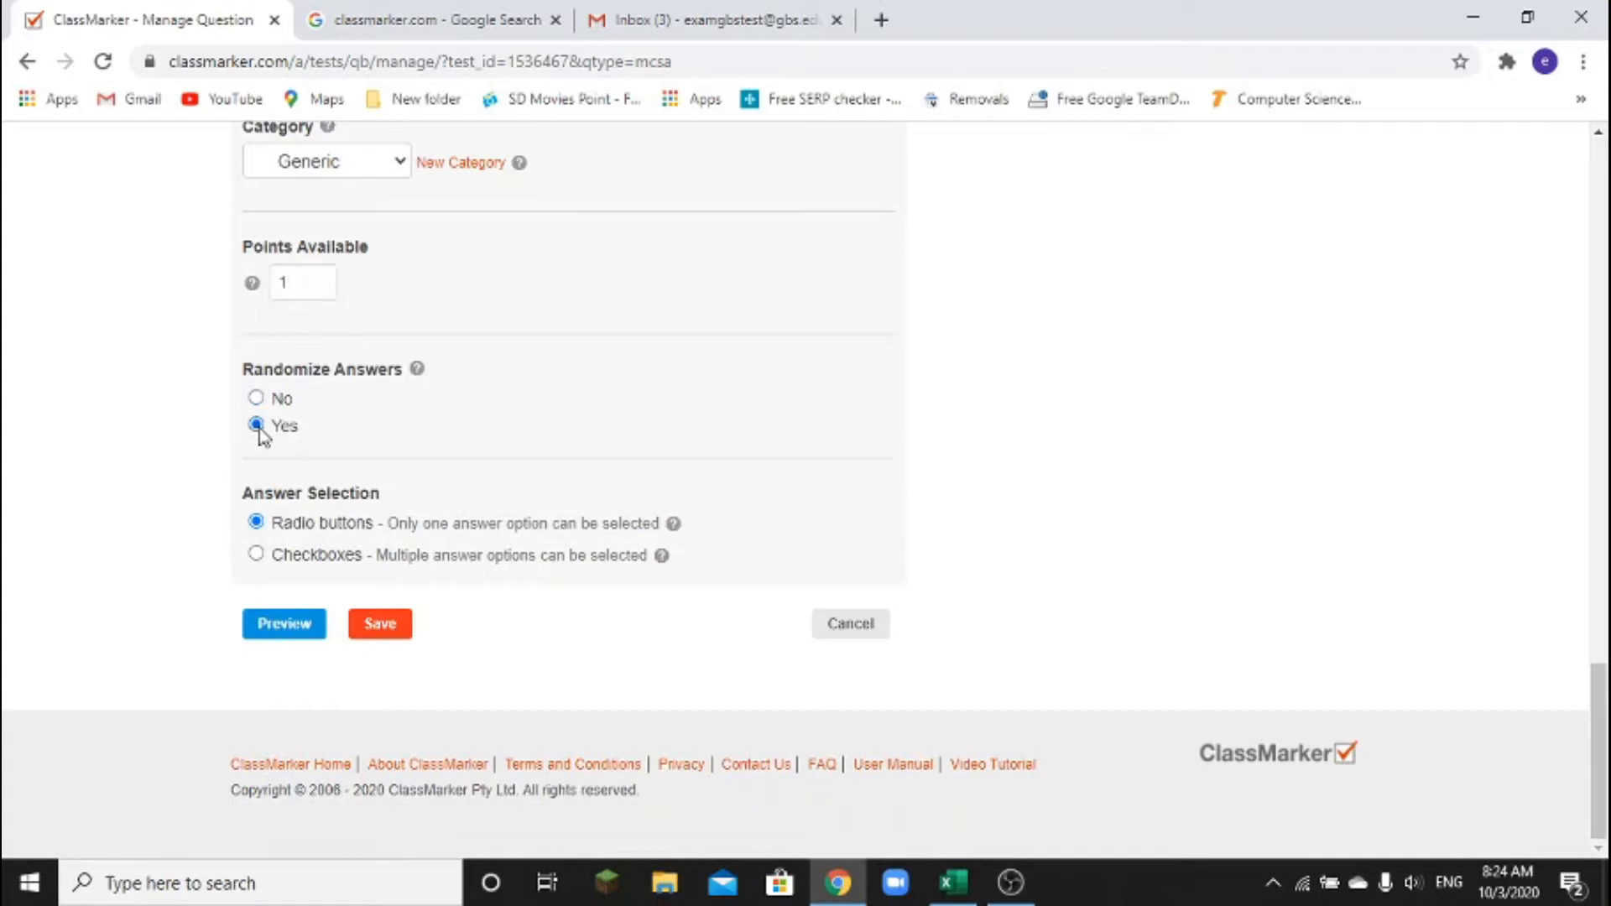
left_click(256, 399)
left_click(260, 427)
left_click(383, 625)
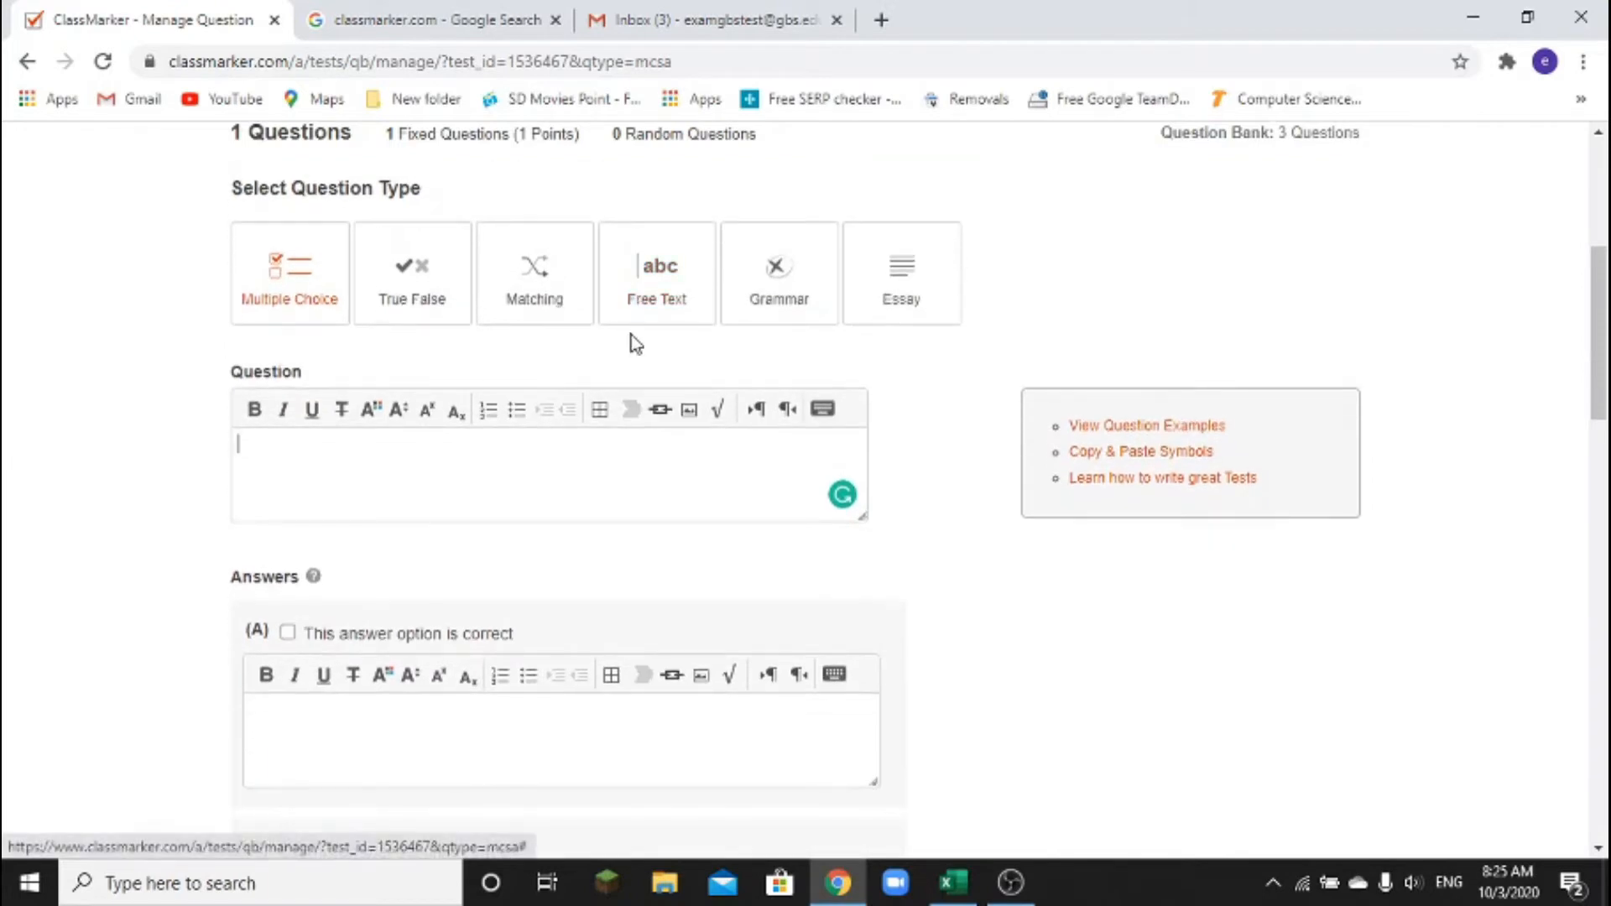
scroll(632, 341, "up", 3)
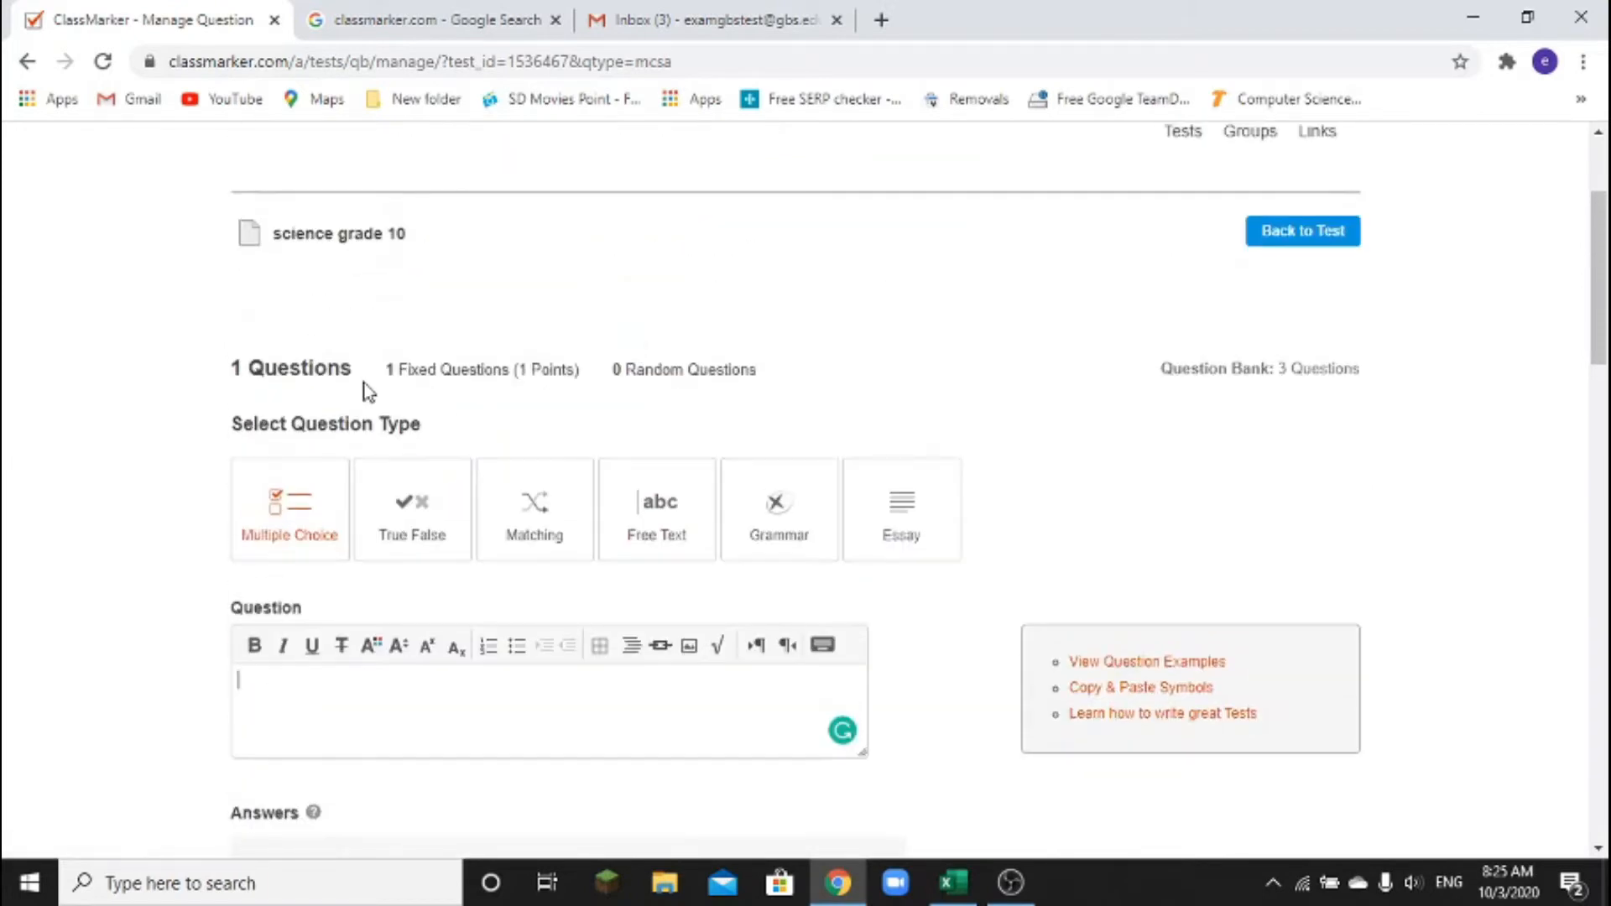
mouse_move(193, 339)
left_mouse_down()
mouse_move(305, 372)
mouse_move(596, 399)
left_mouse_up()
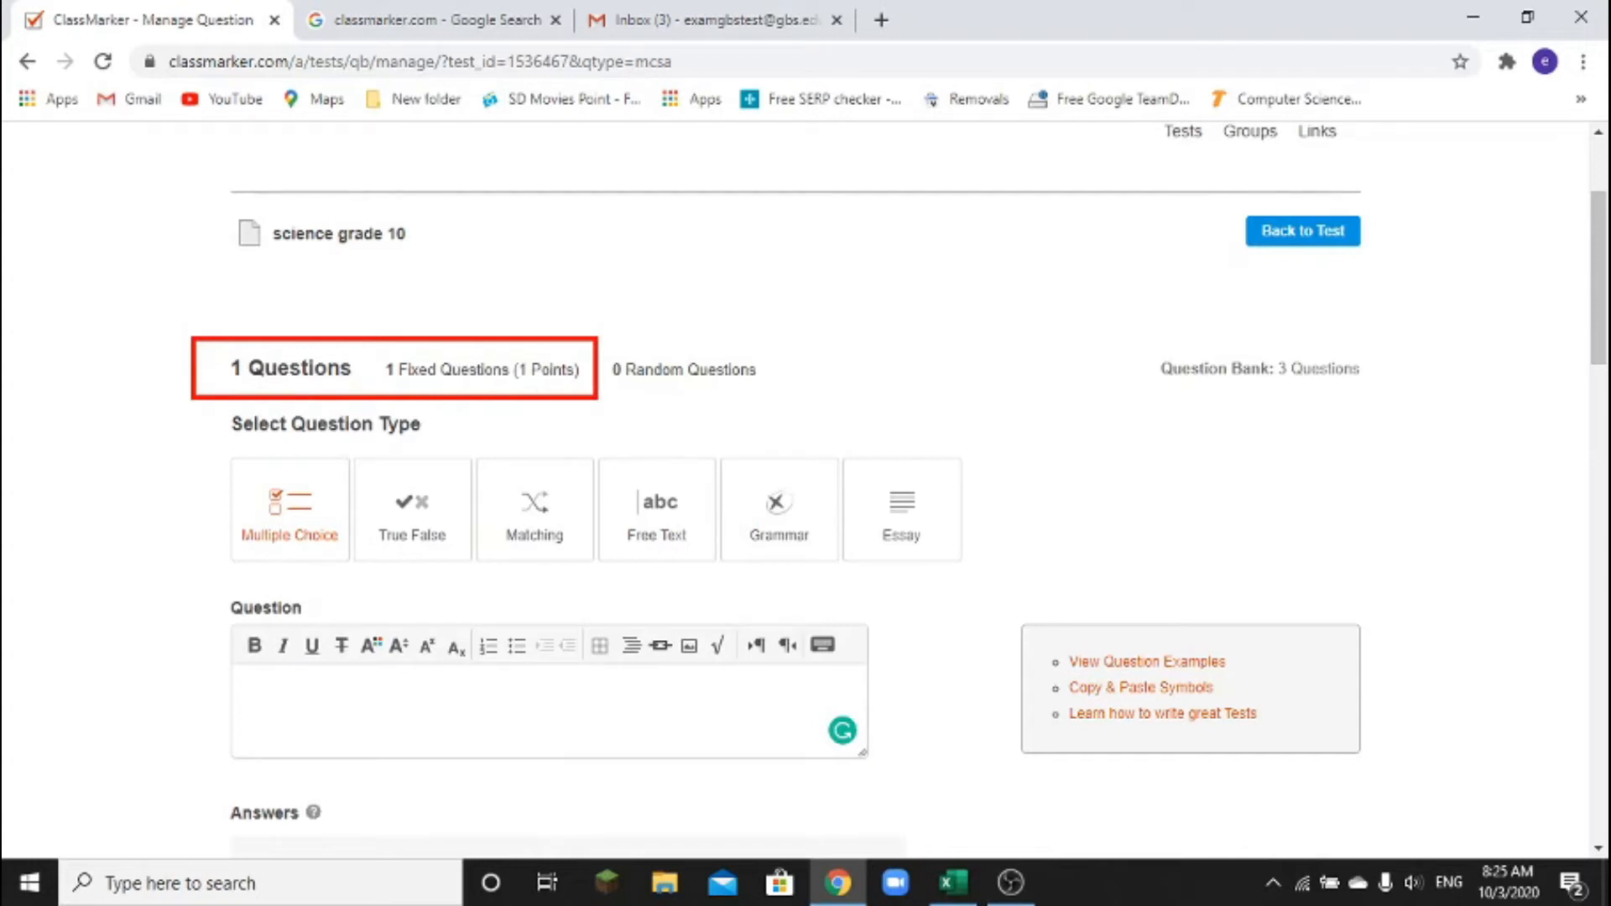
left_click_drag(166, 204, 436, 273)
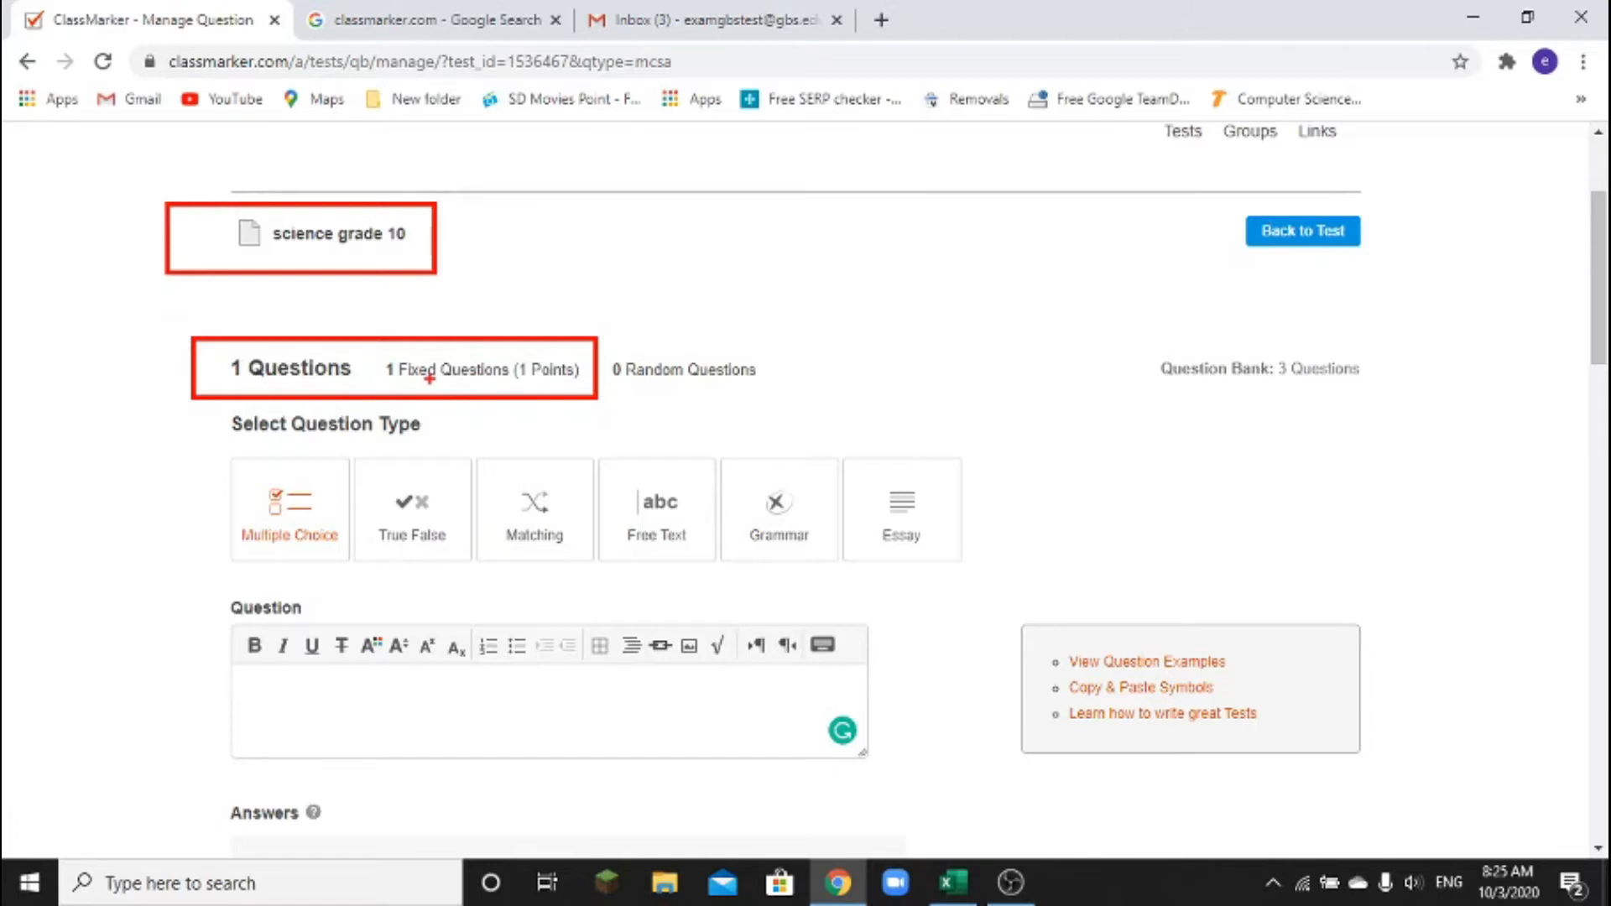
key("Escape")
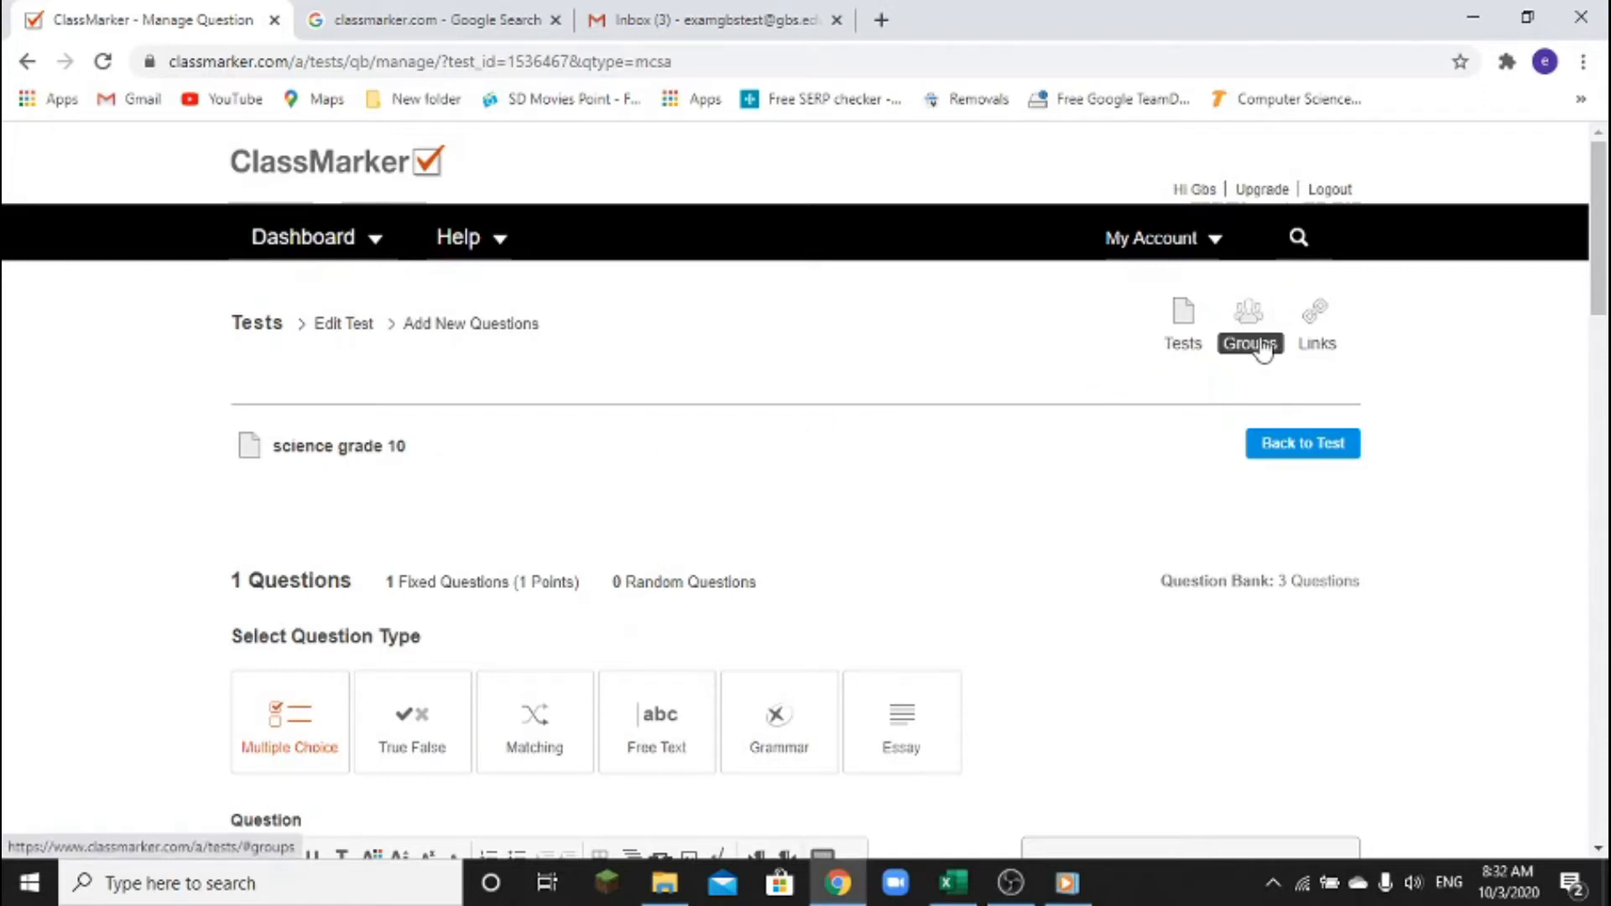
From the groups list, create a new group named Class 10A
left_click(1263, 352)
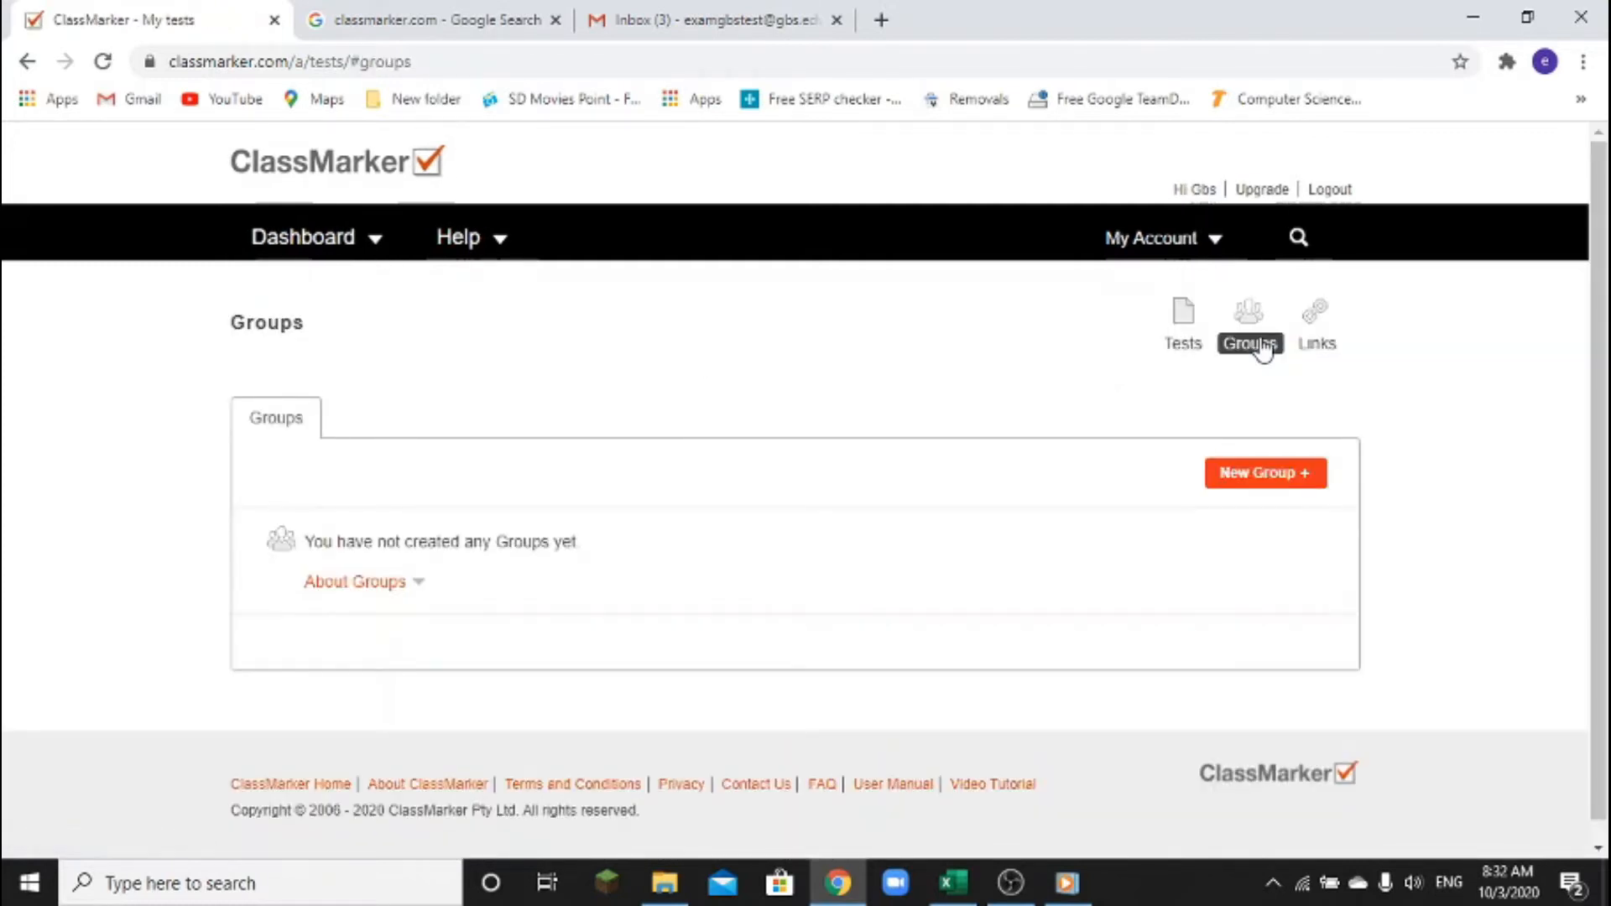
key("ctrl+2")
mouse_move(1179, 429)
left_mouse_down()
mouse_move(1215, 506)
mouse_move(1373, 510)
left_mouse_up()
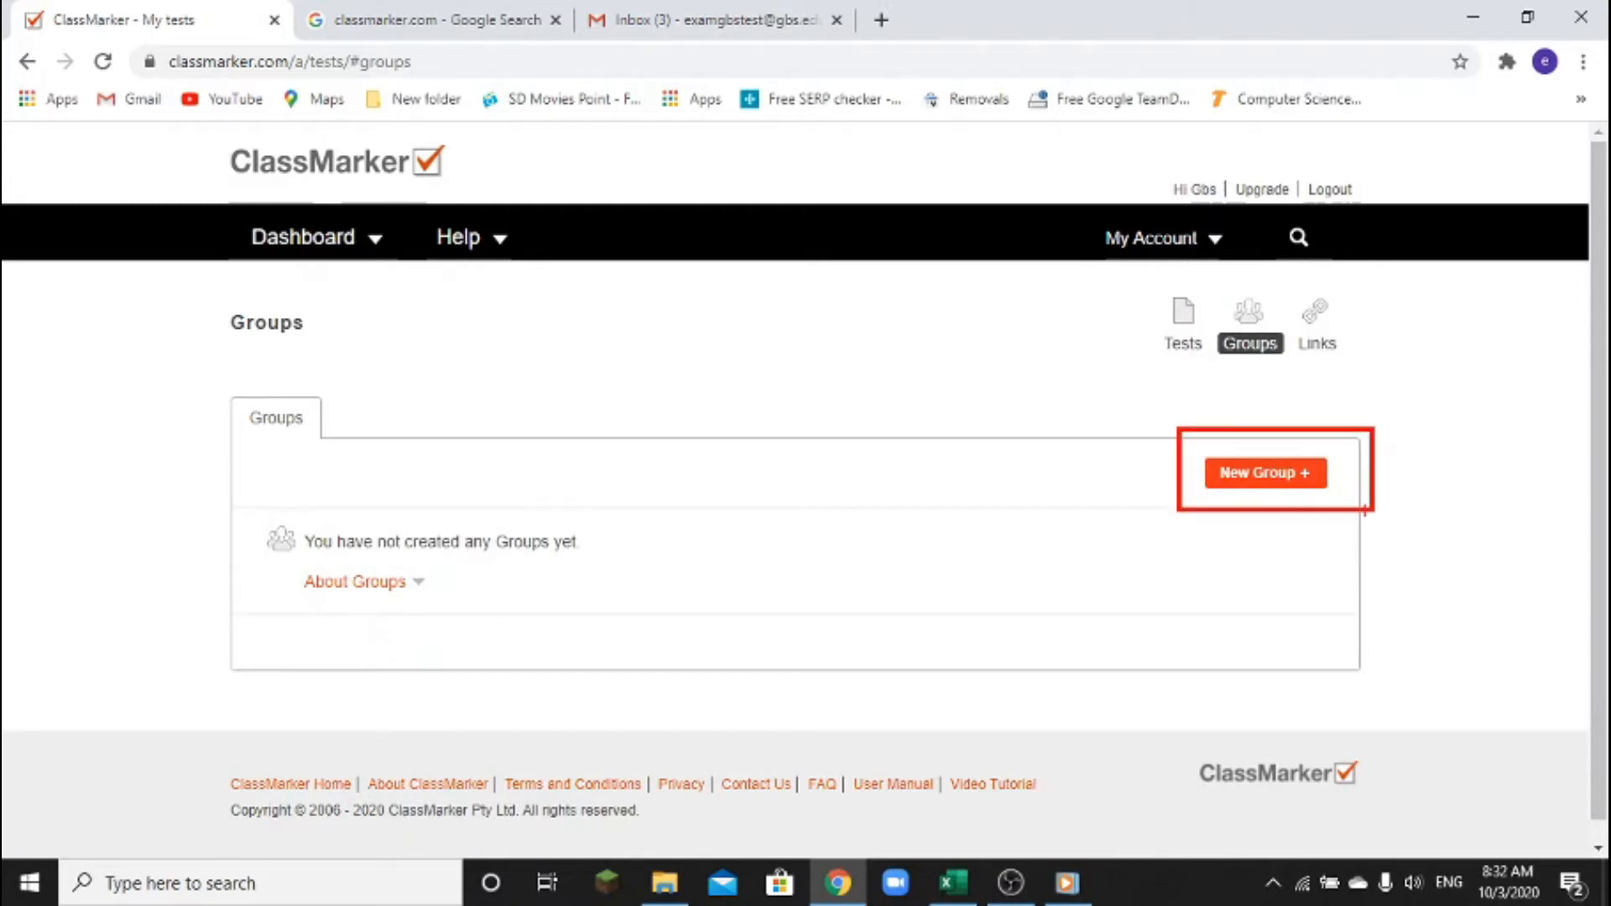
key("Escape")
left_click(1252, 490)
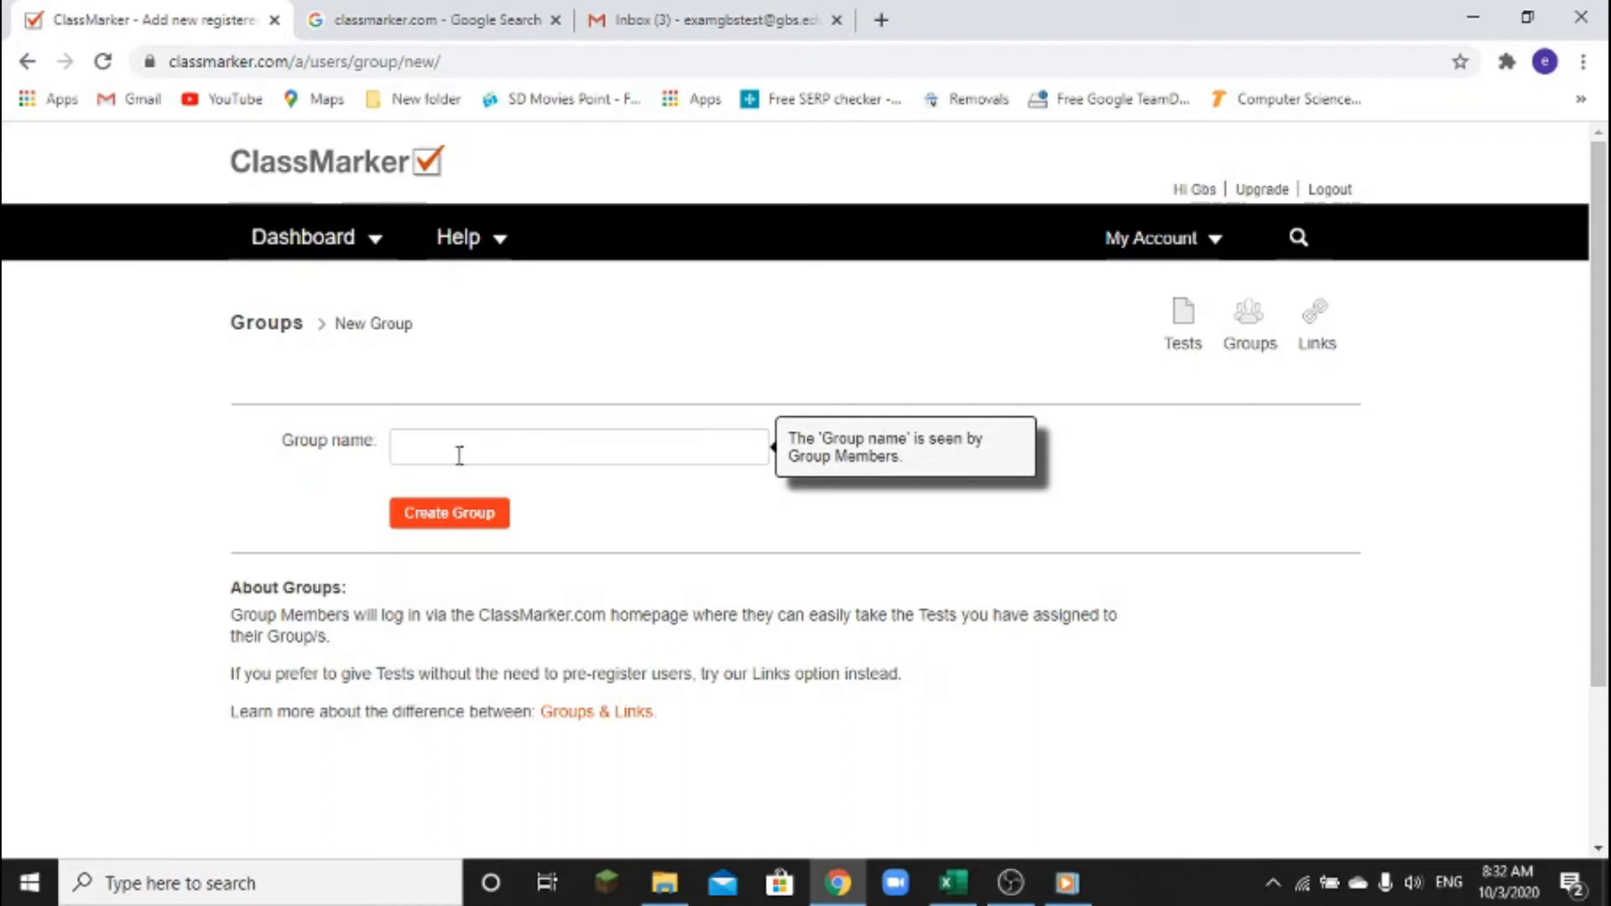
left_click(433, 443)
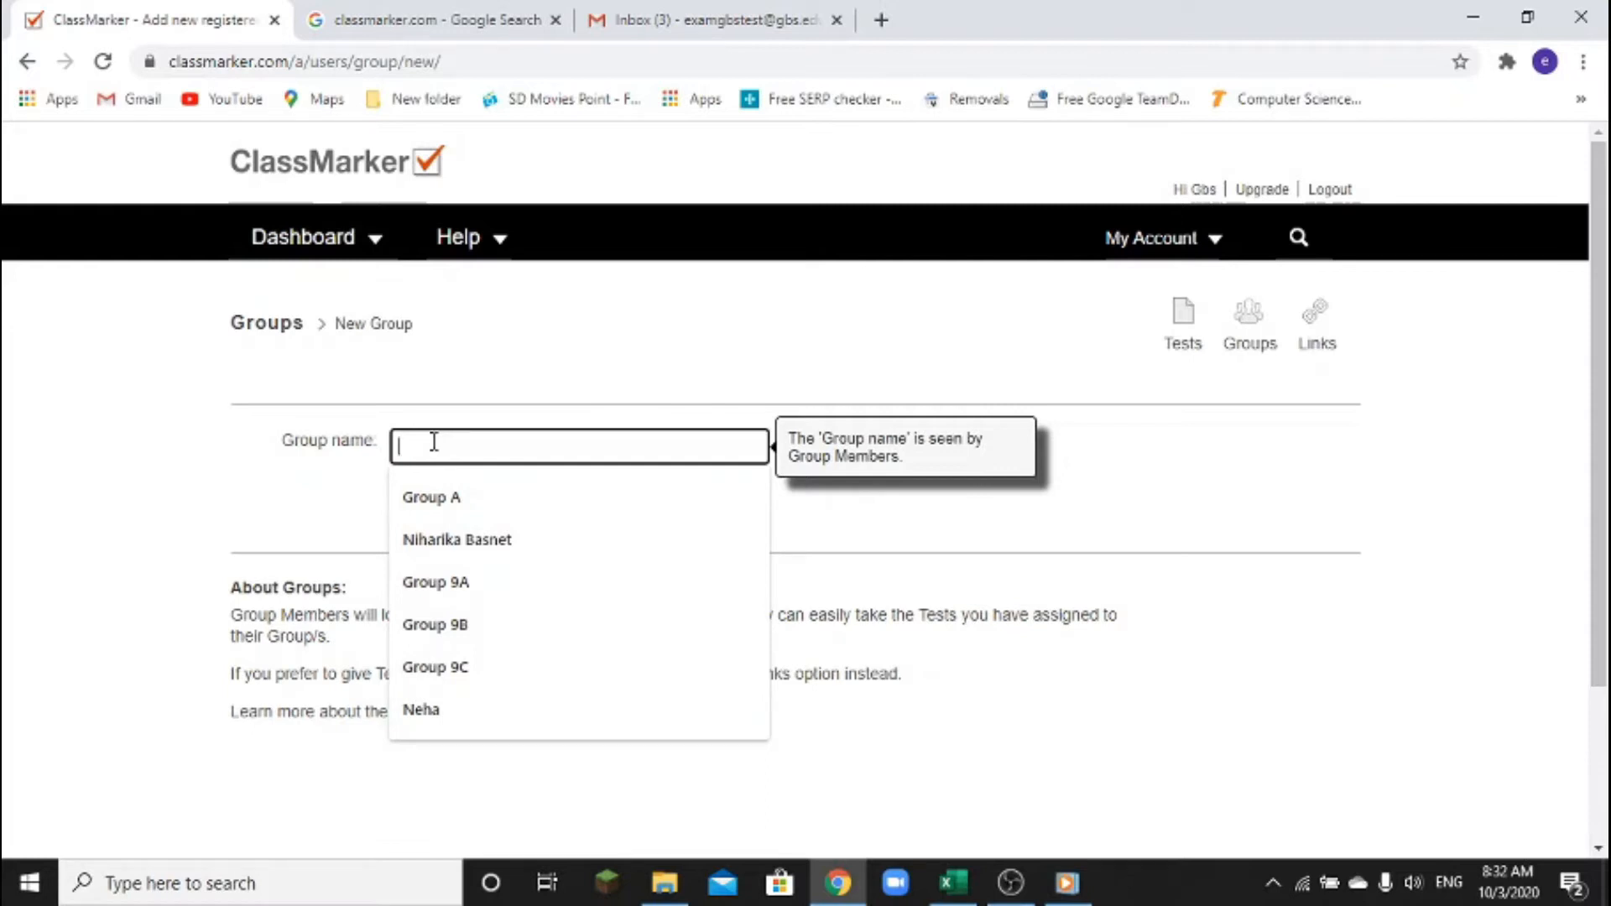
type("Class 10A")
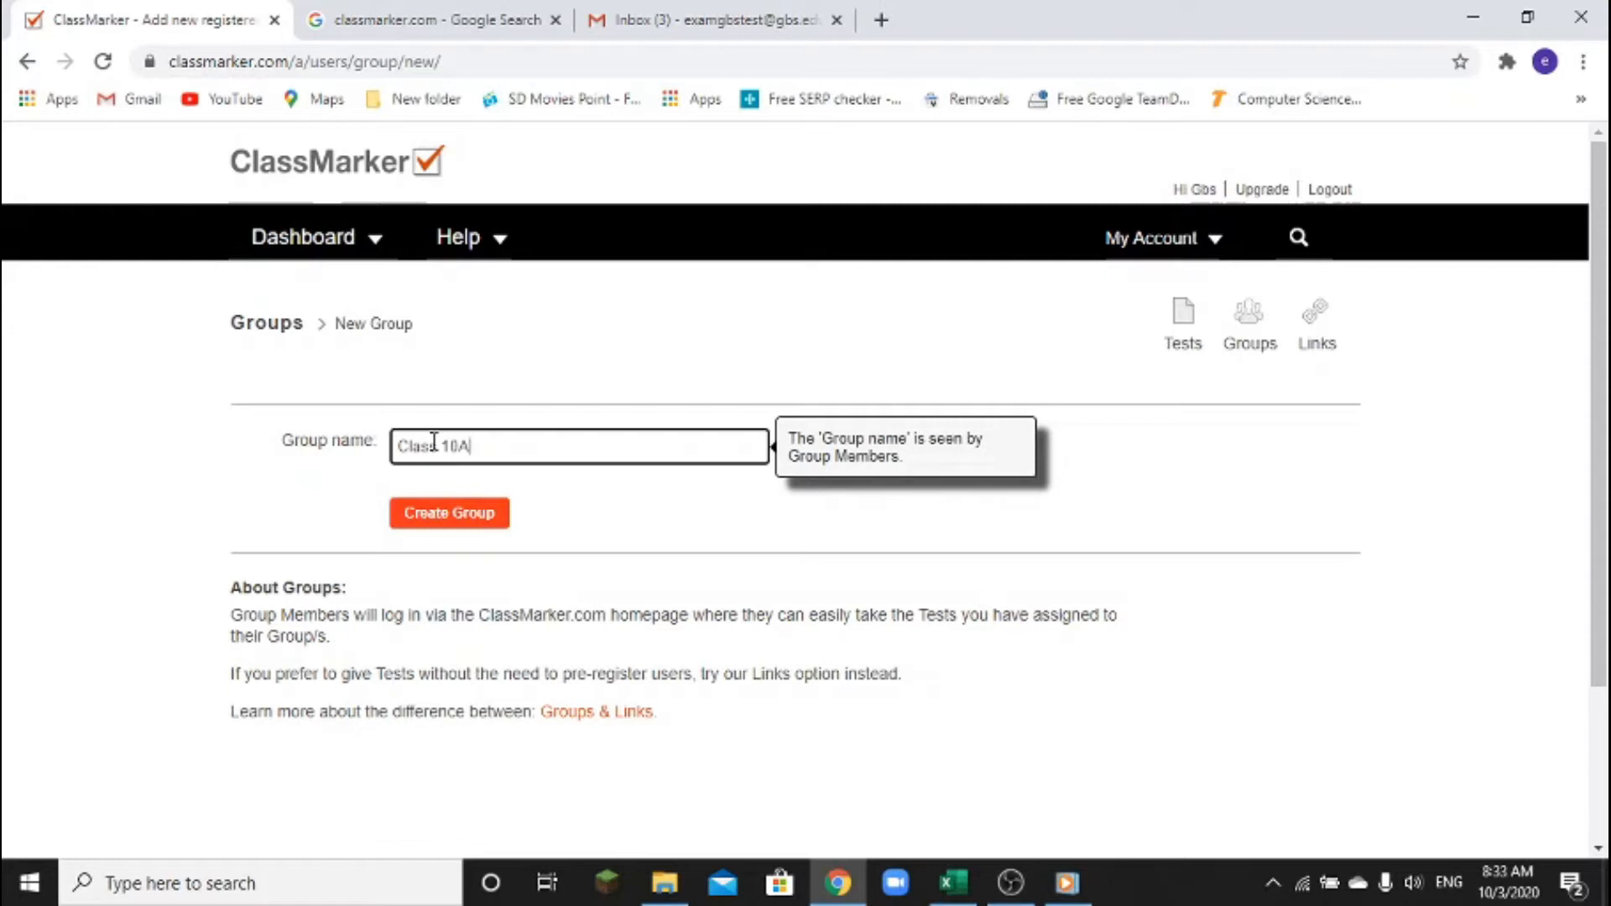
left_click(476, 511)
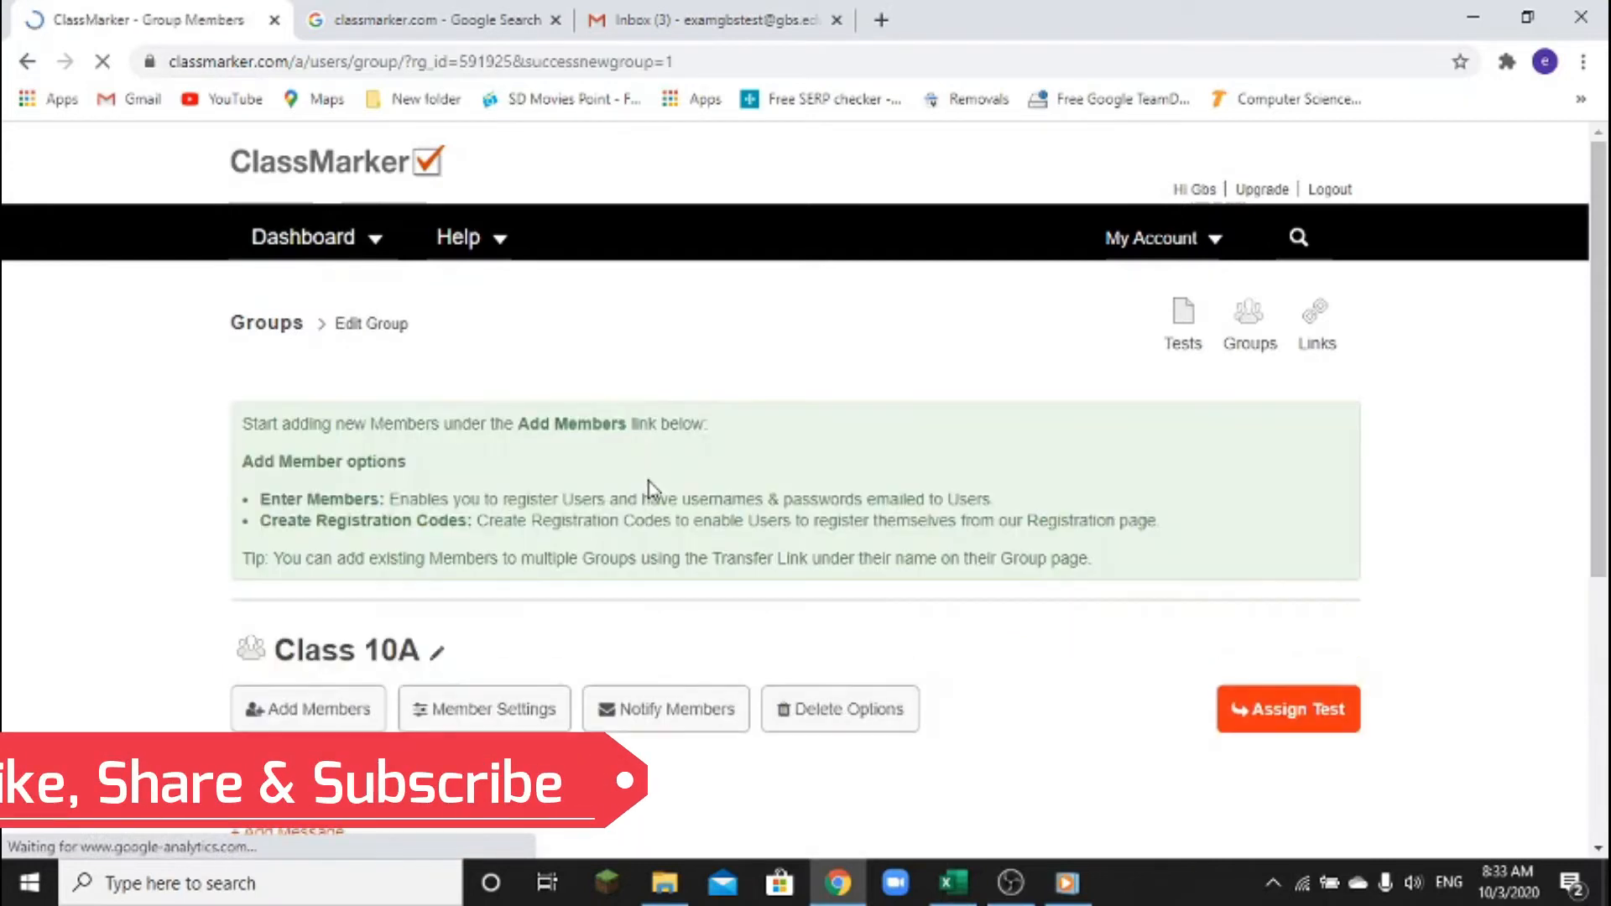
Create a second group named Class 10B
scroll(694, 470, "down", 2)
scroll(693, 470, "down", 3)
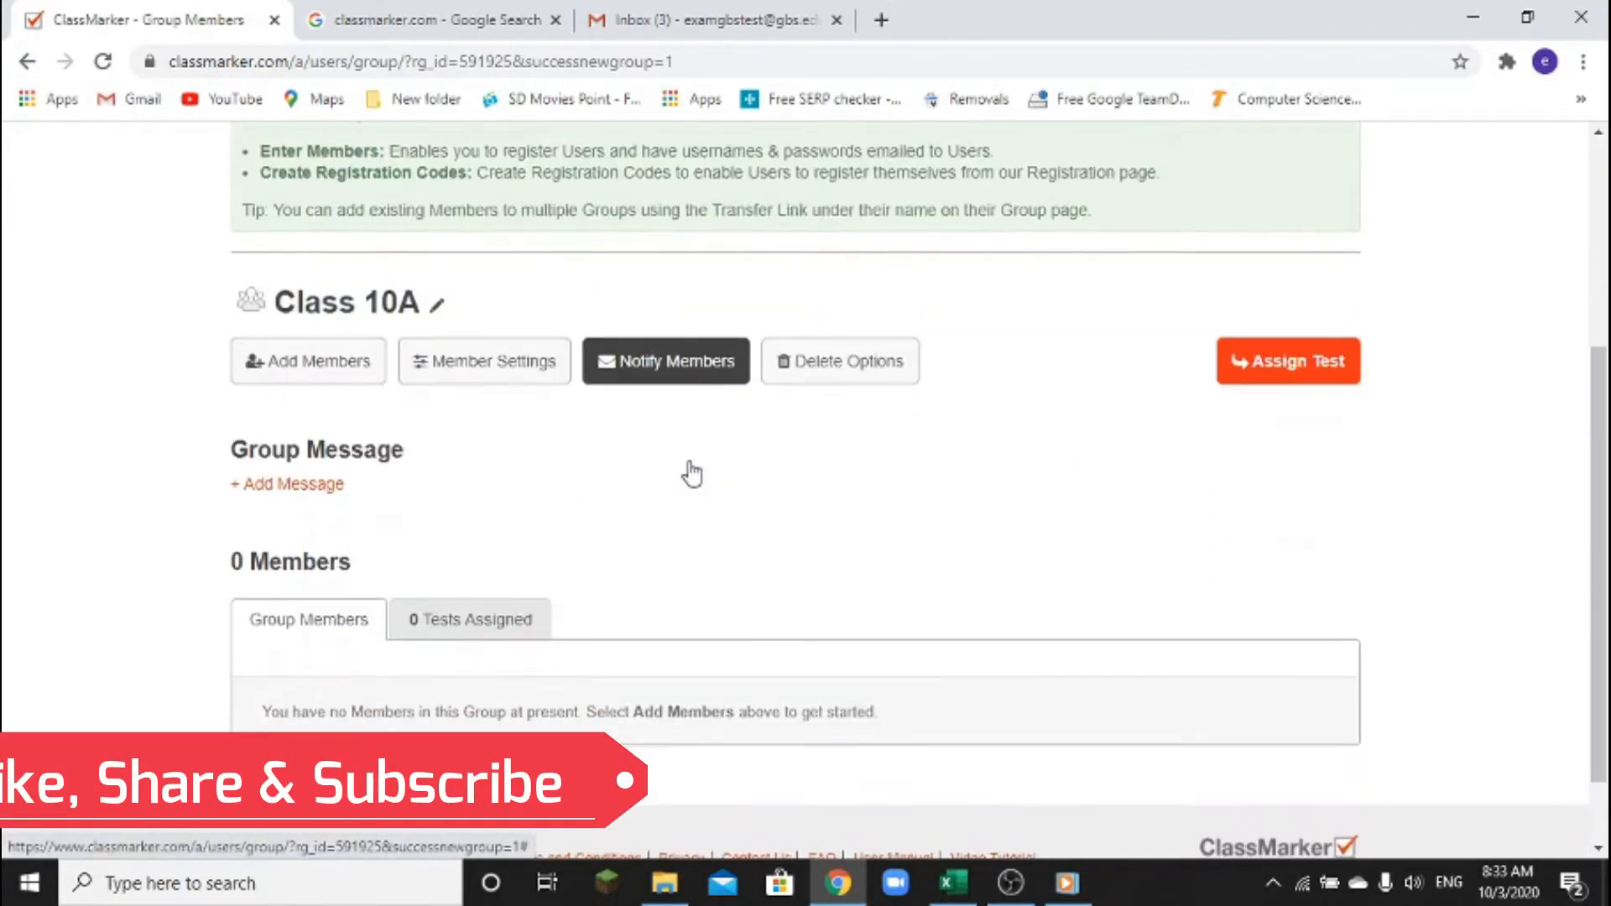
scroll(692, 468, "up", 4)
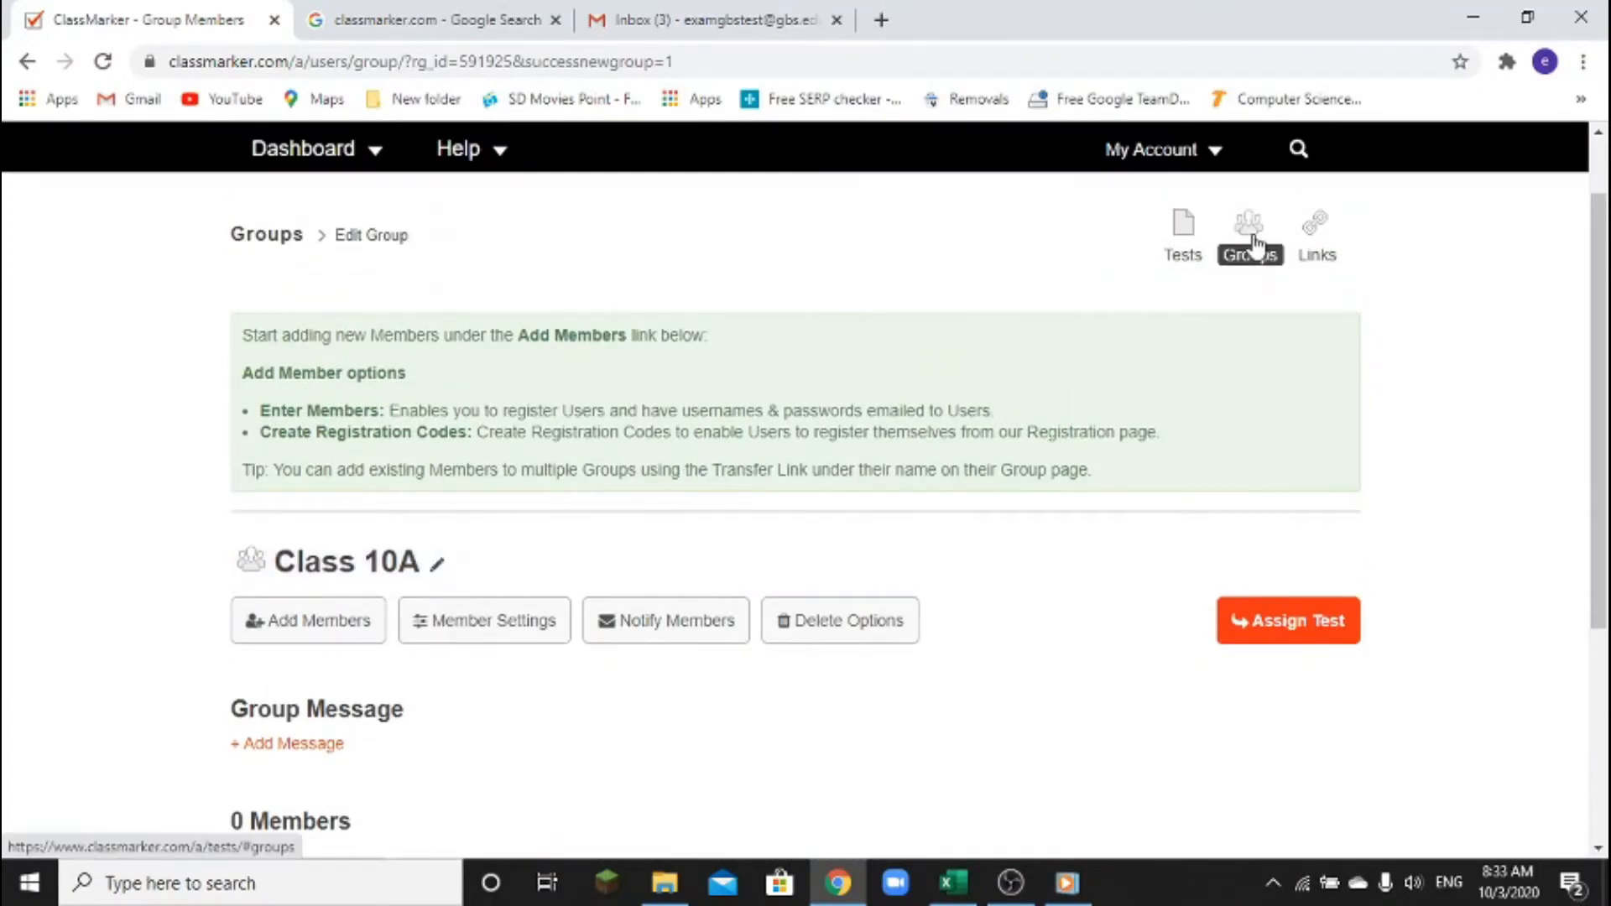
left_click(1254, 246)
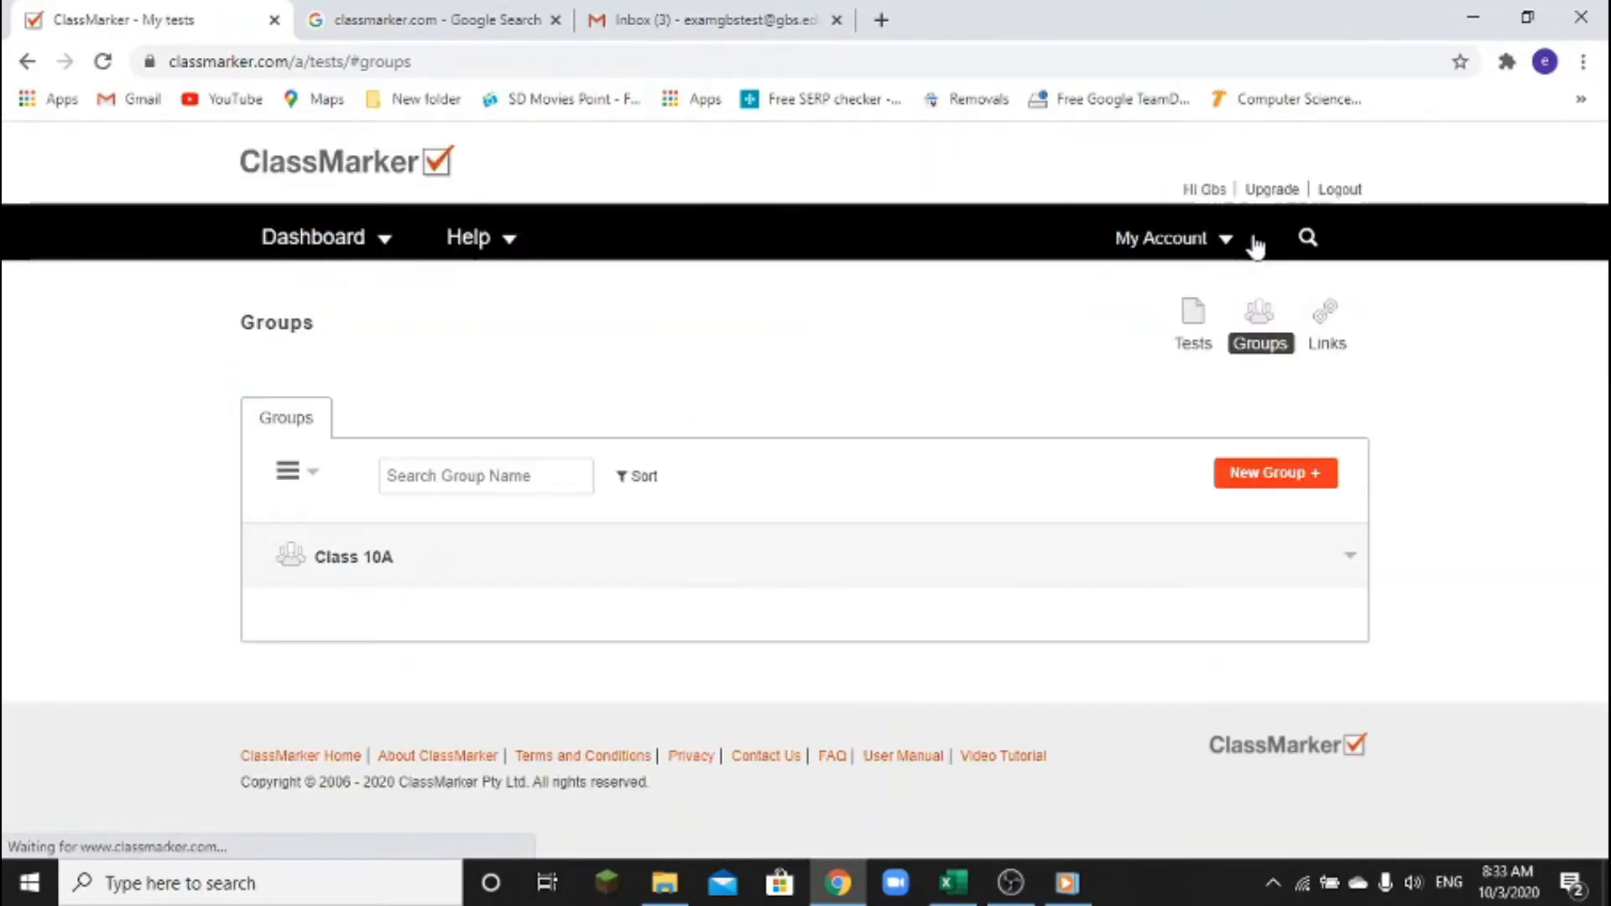
left_click(1298, 483)
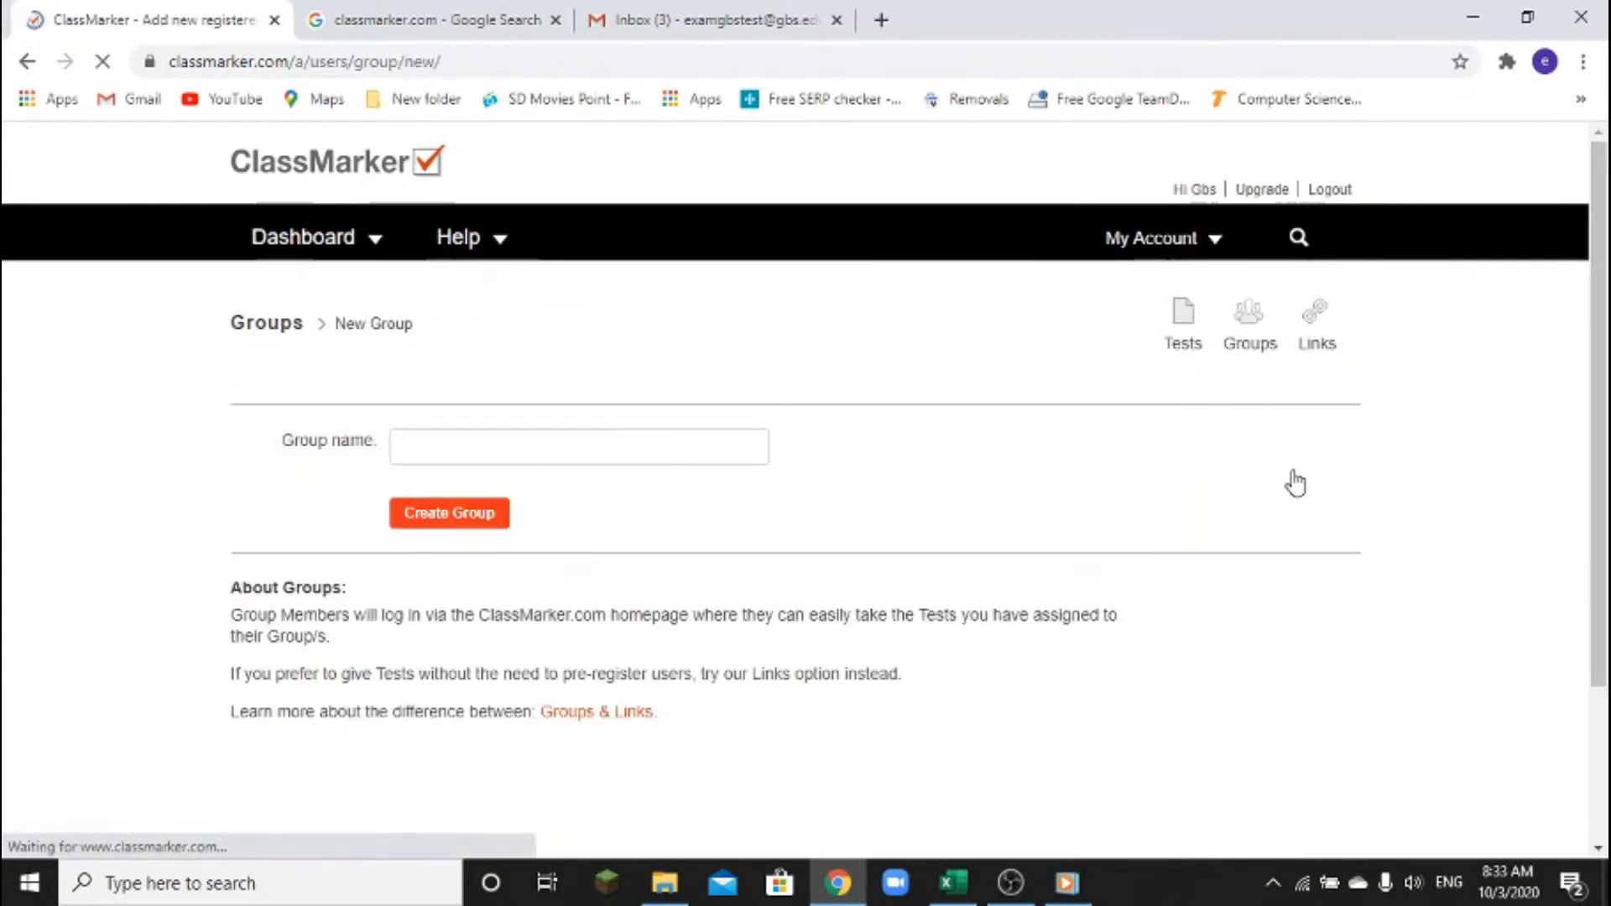
left_click(590, 443)
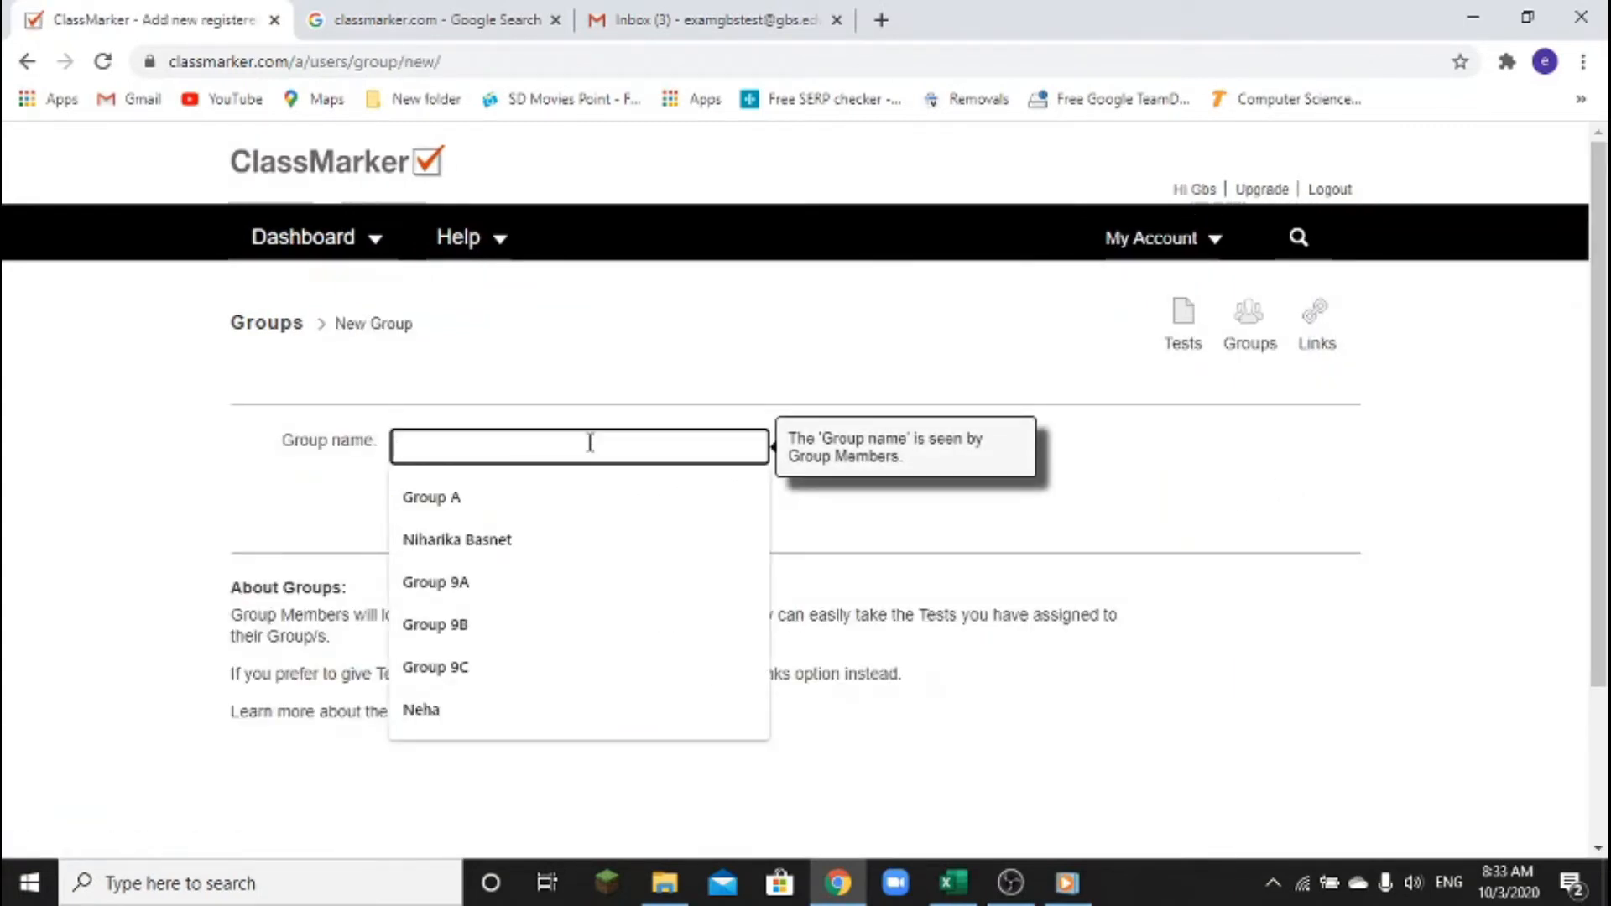
type("Class ")
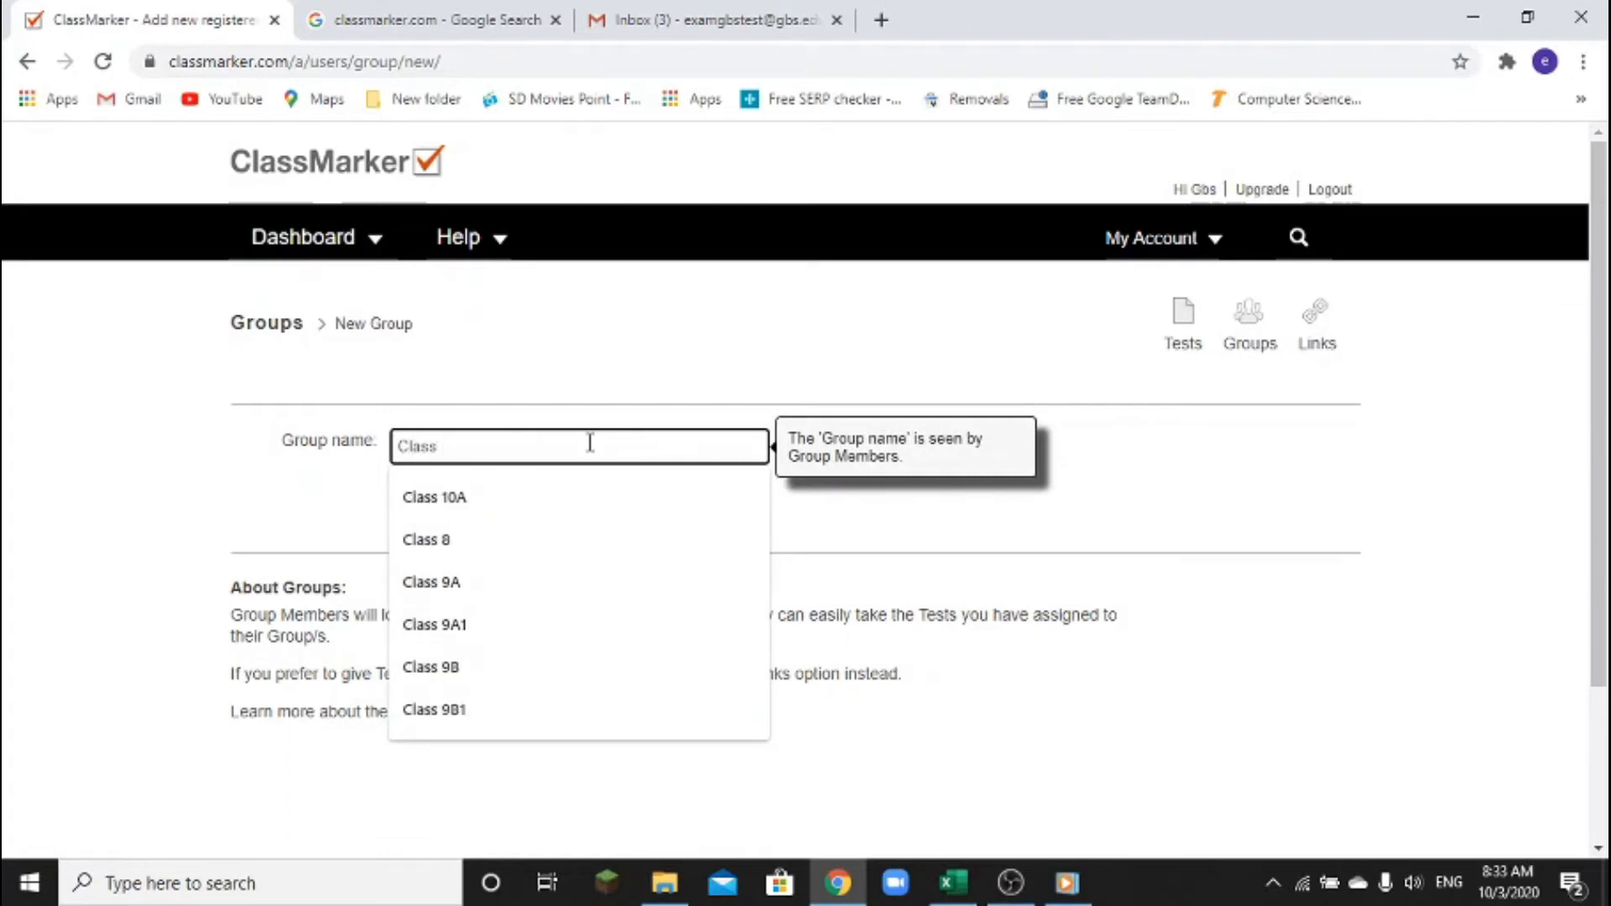
type("10B")
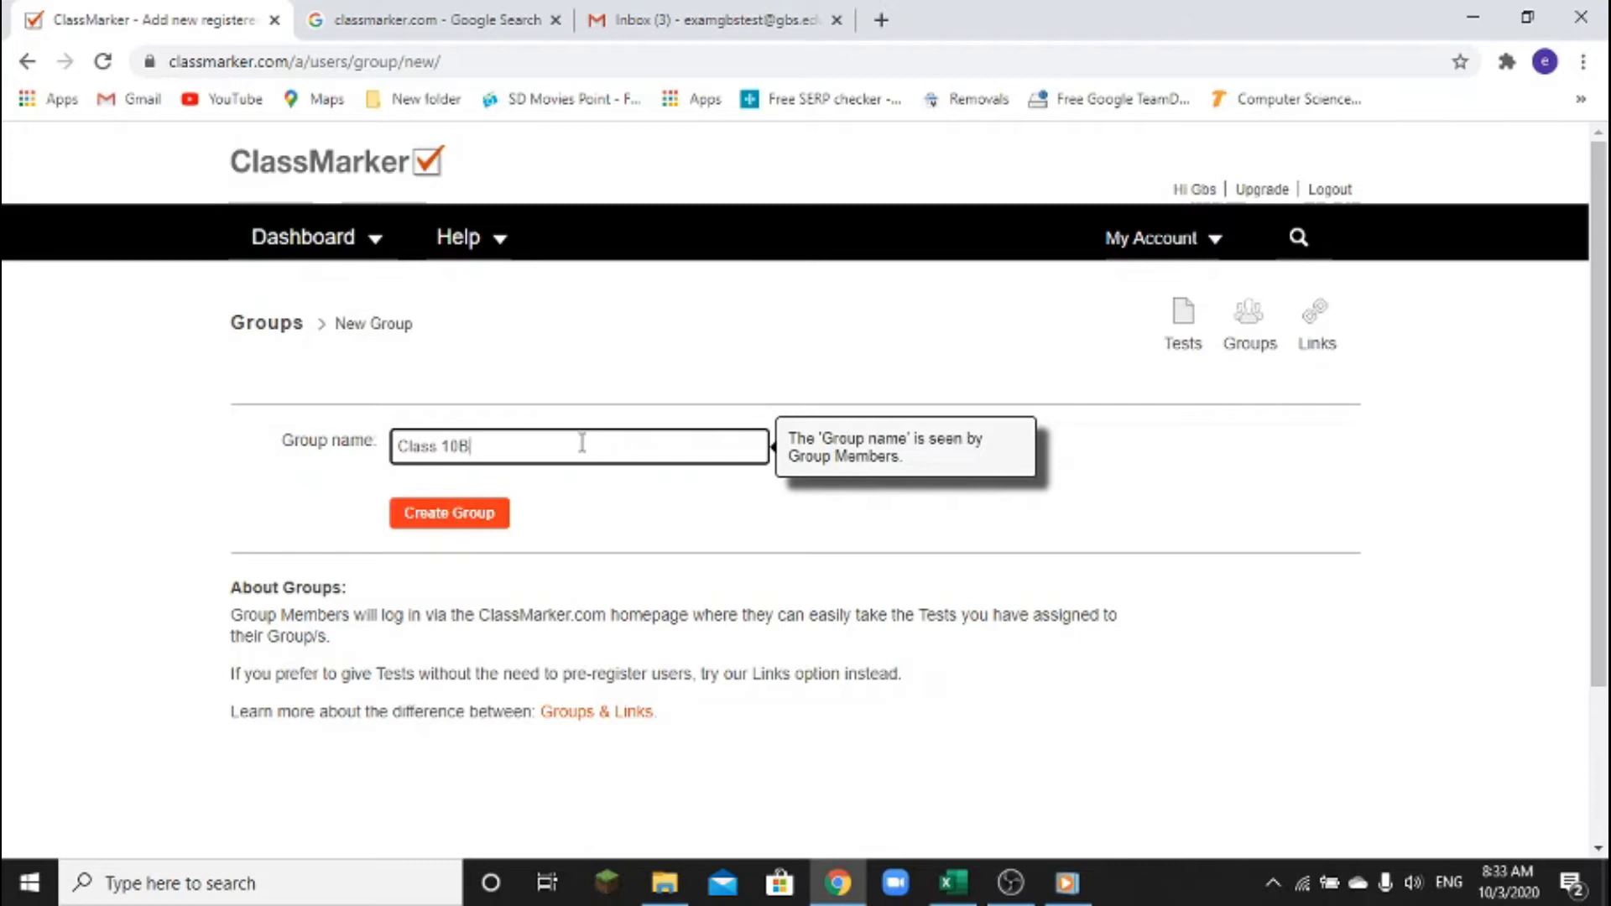
left_click(452, 515)
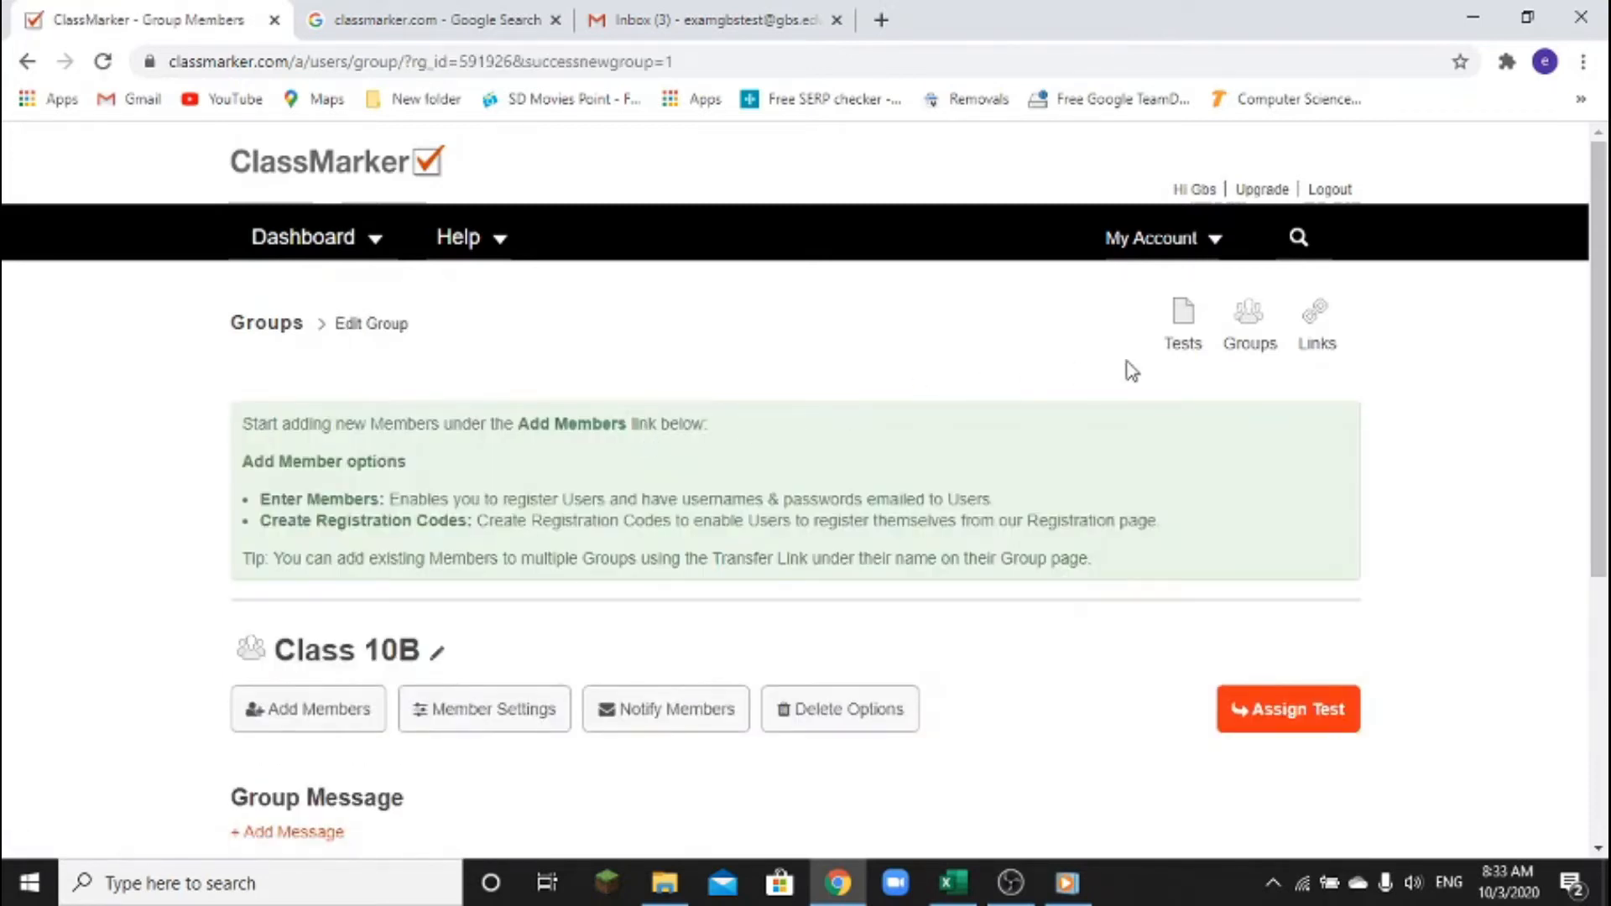
Create a third group named Class 10C and return to the groups list
left_click(1251, 352)
left_click(1257, 470)
left_click(576, 446)
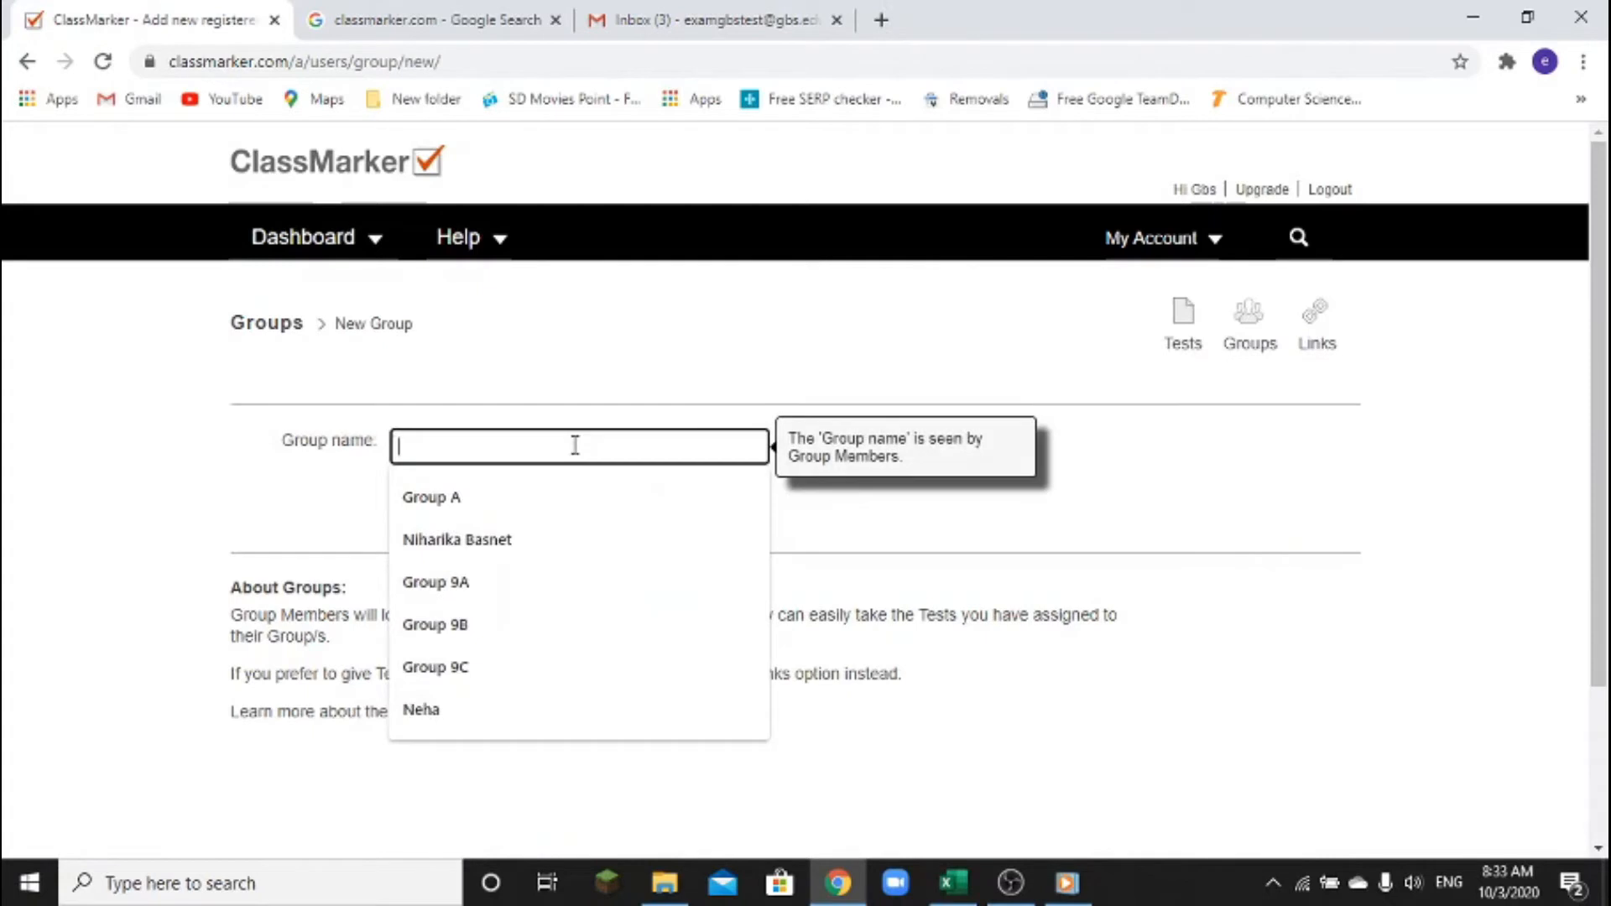
type("Class ")
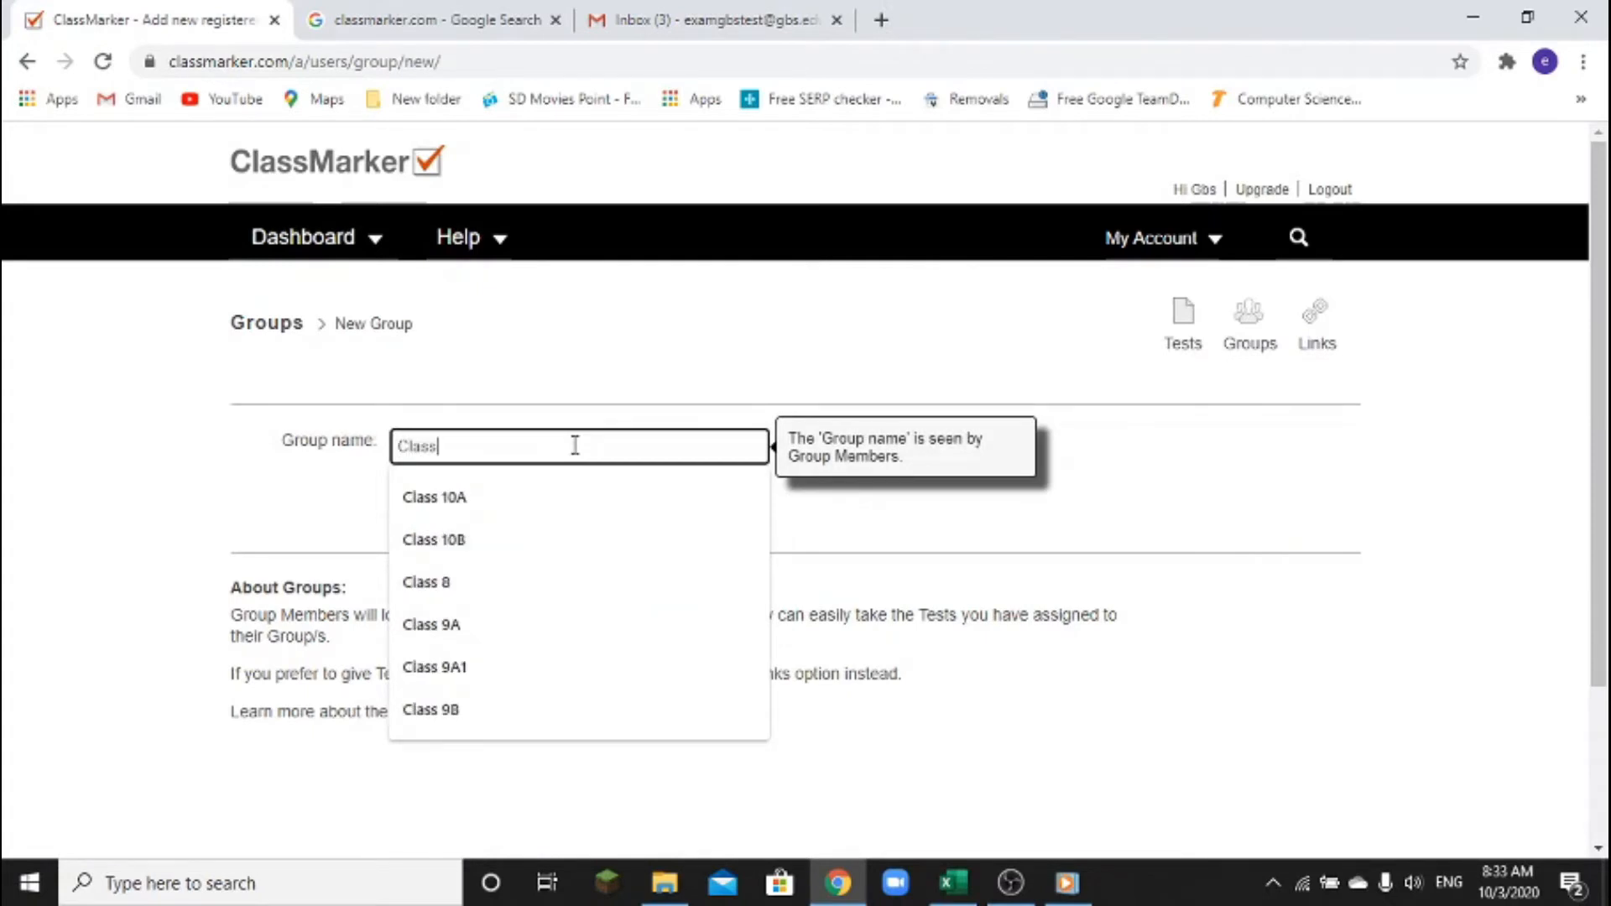
type("10C")
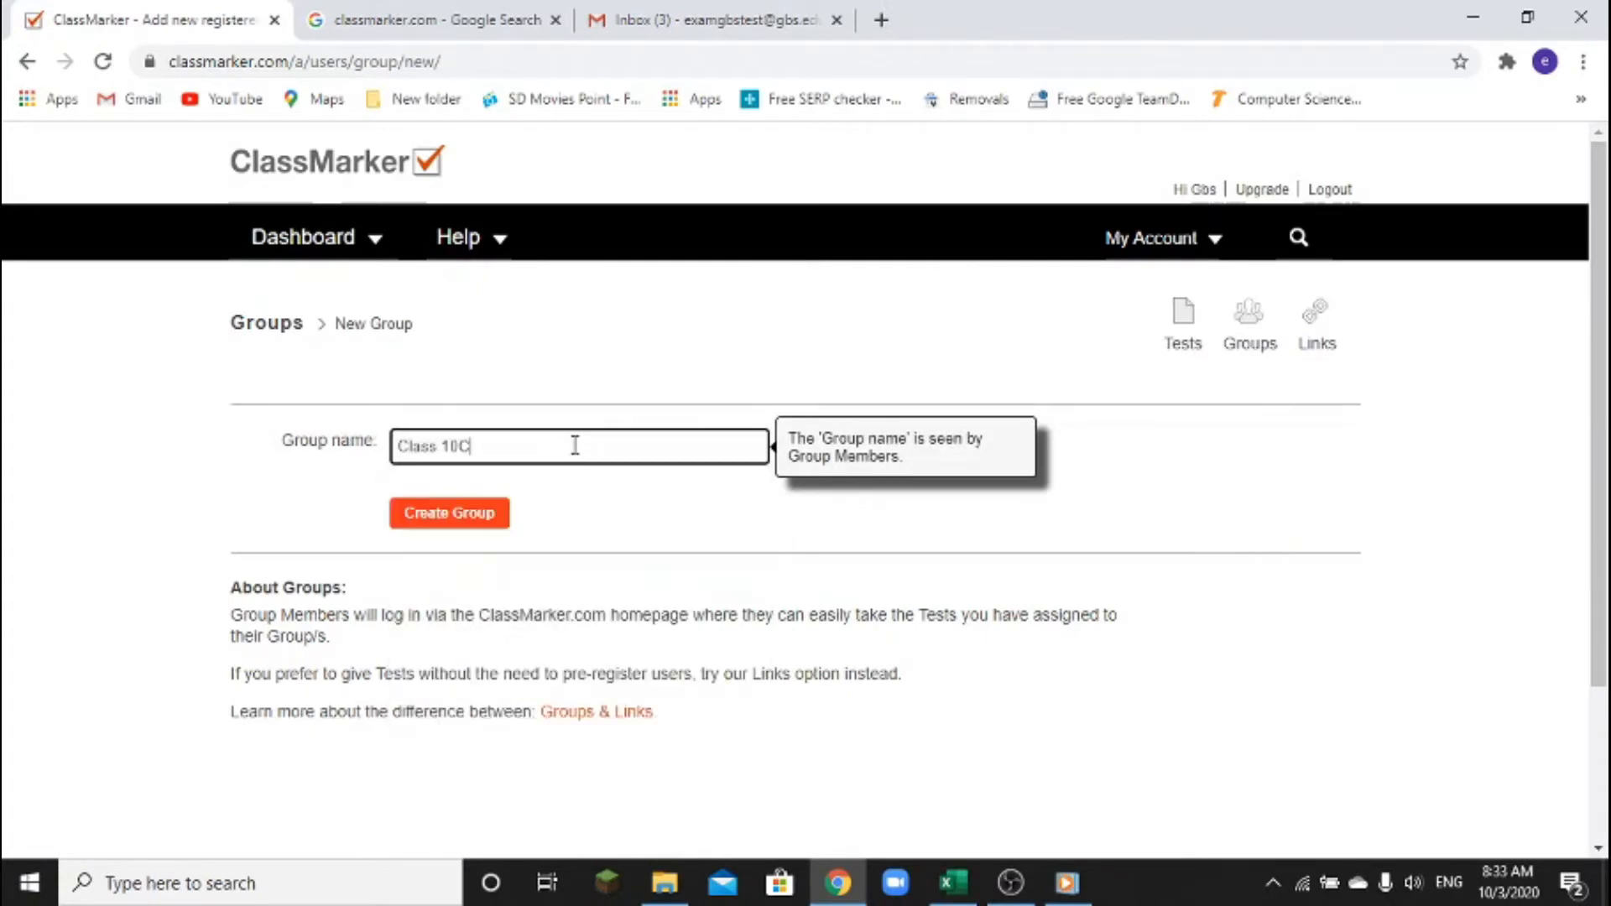
left_click(478, 514)
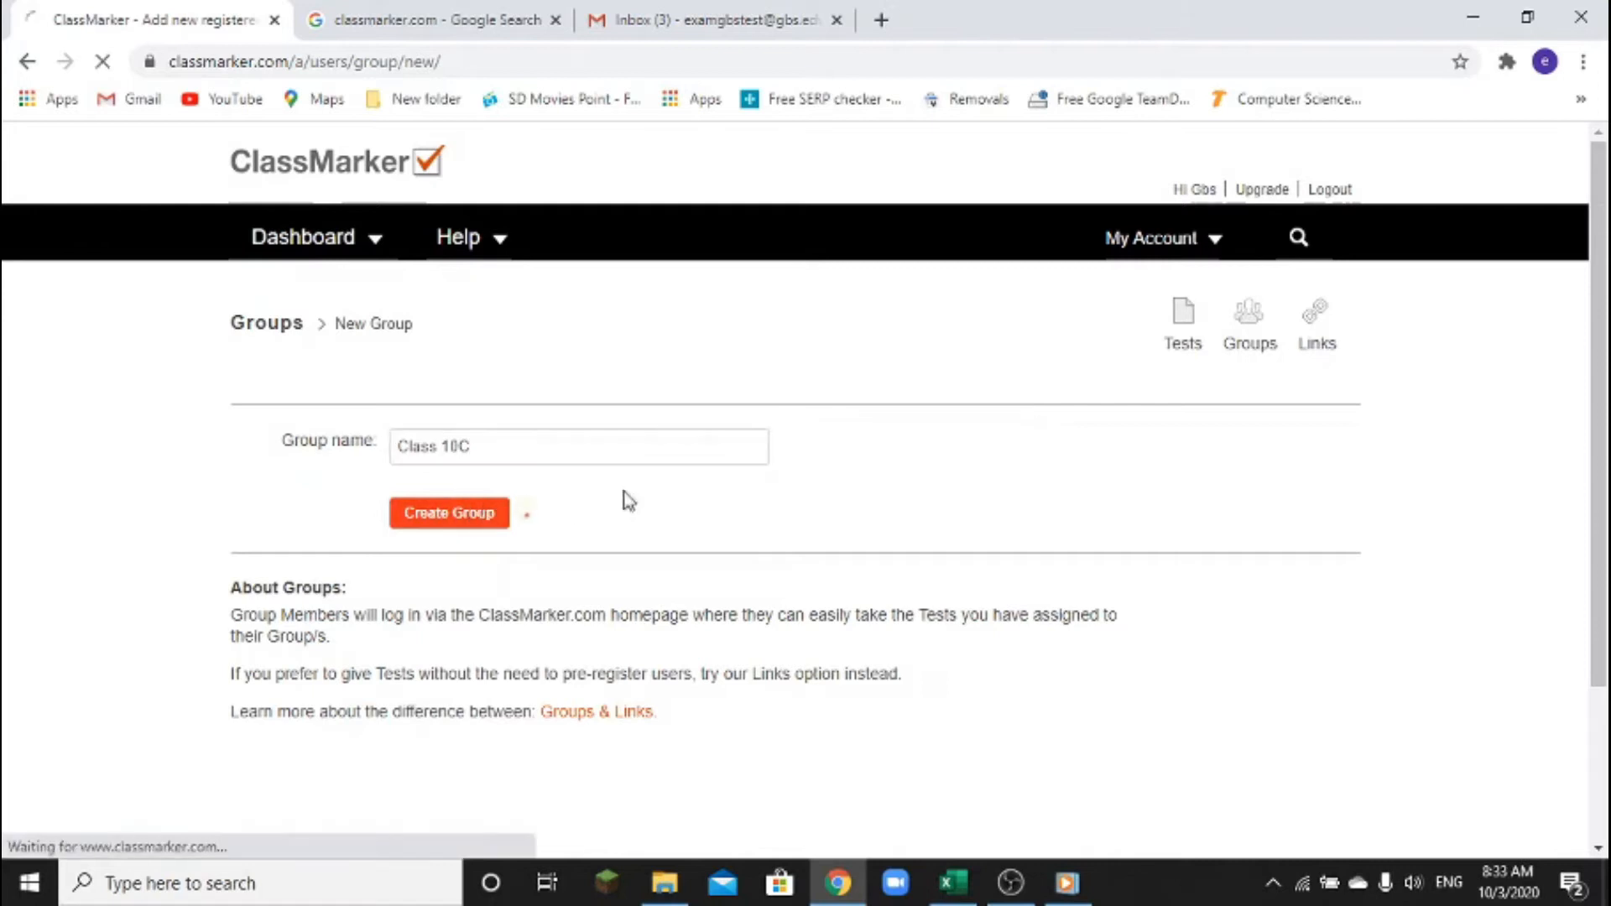
scroll(745, 548, "down", 3)
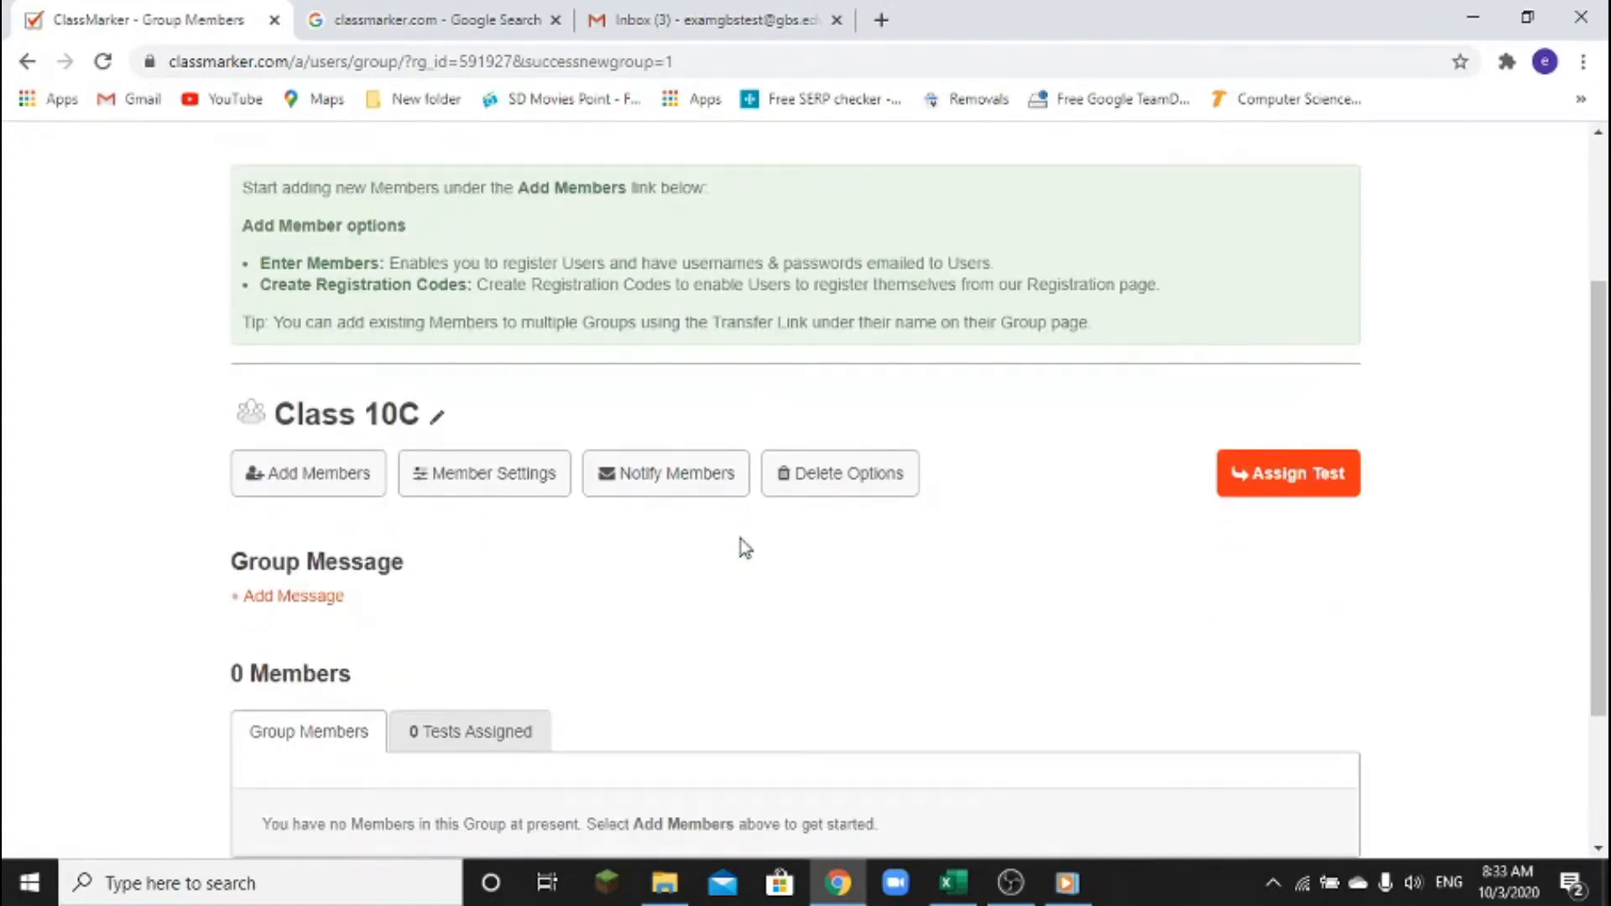
scroll(743, 547, "down", 2)
scroll(741, 546, "up", 5)
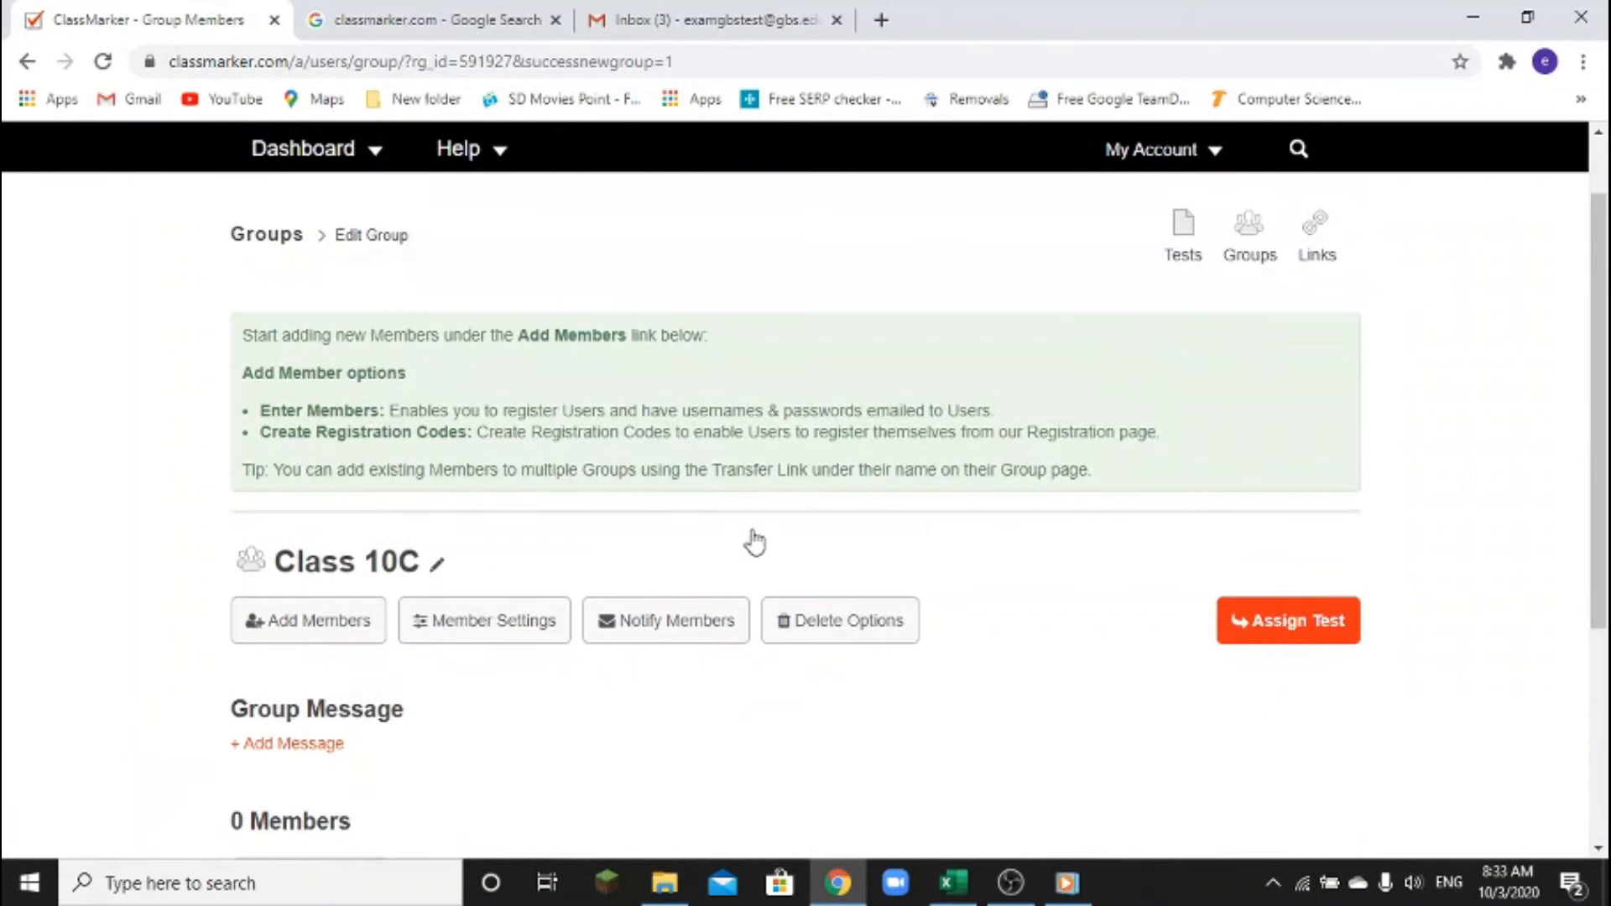
left_click(1276, 268)
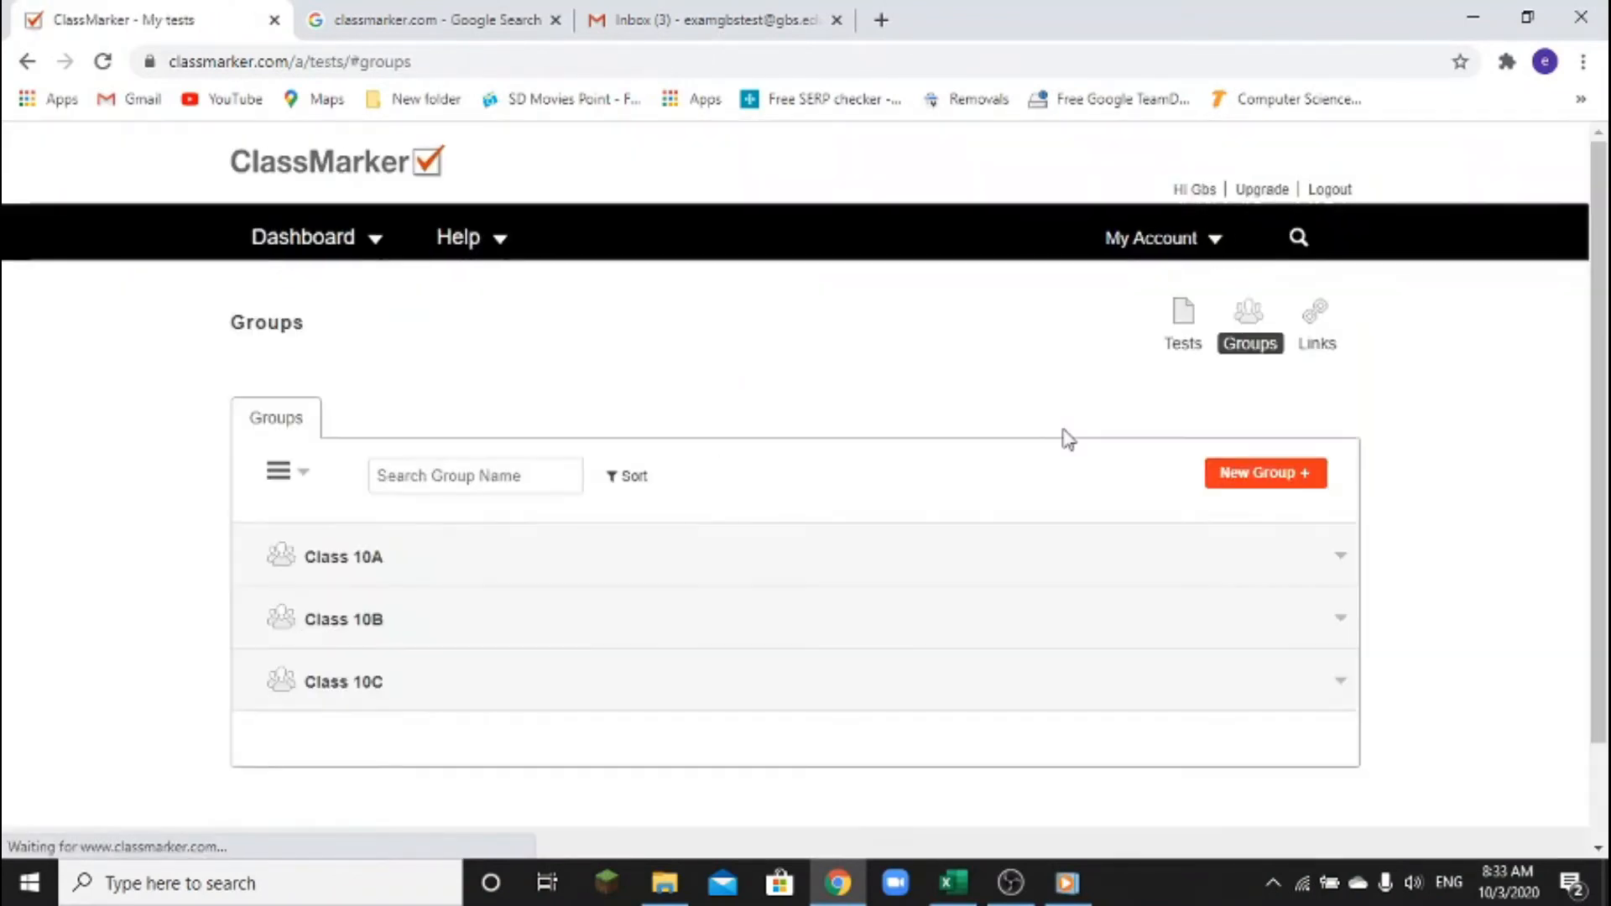
Expand the Class 10A row and open its Edit Group page, which shows 0 members
scroll(1068, 439, "down", 1)
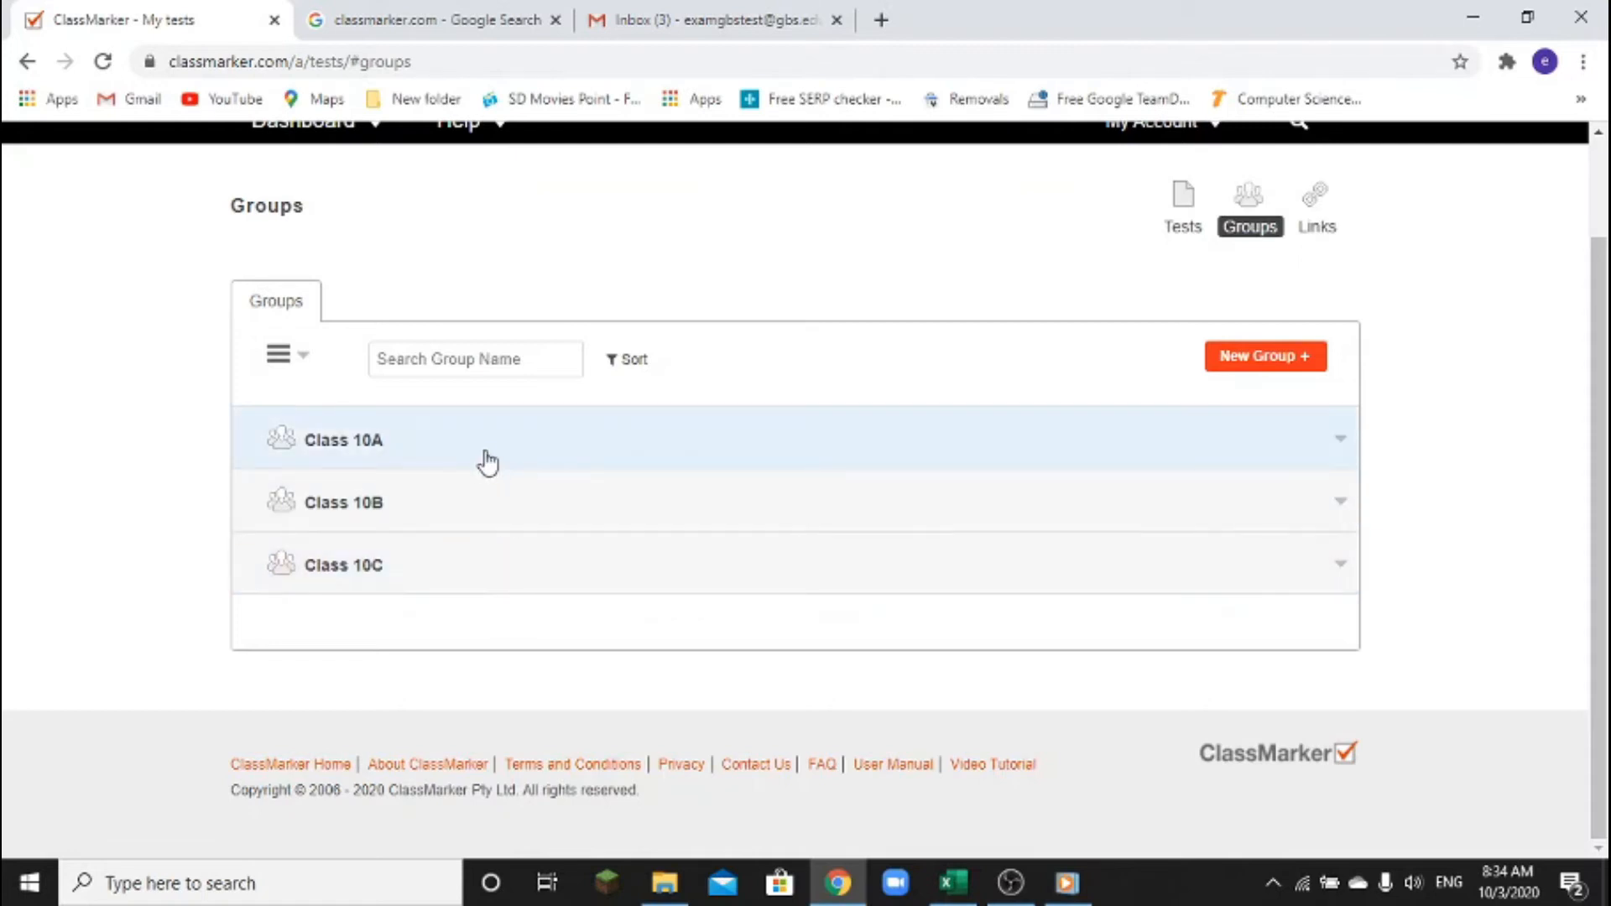
left_click(382, 456)
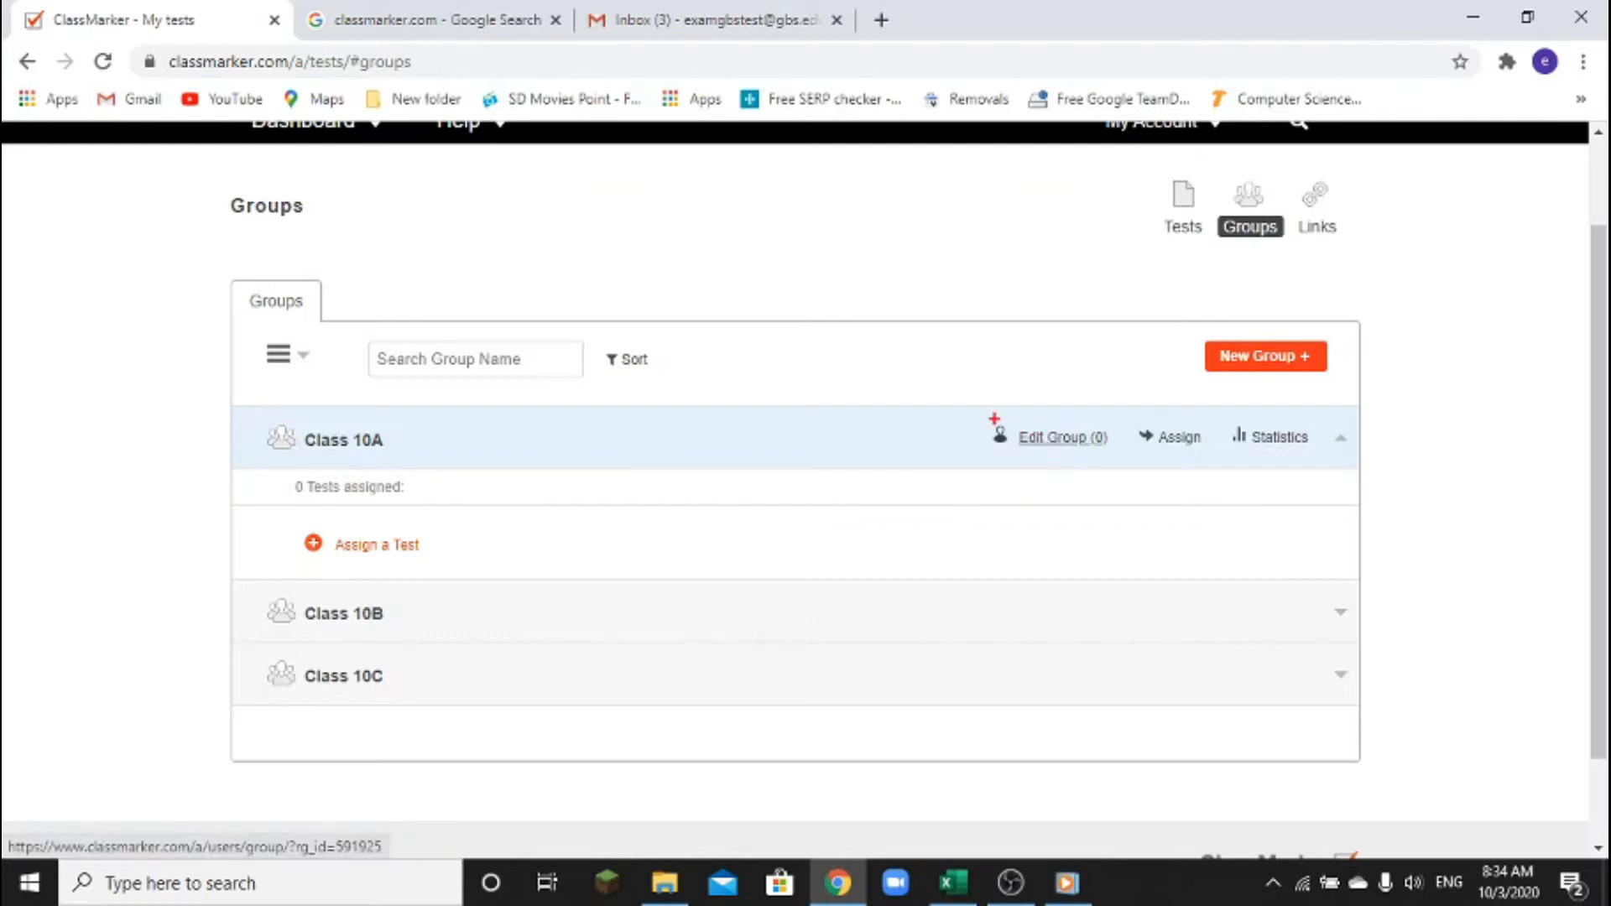
mouse_move(976, 402)
left_mouse_down()
mouse_move(1032, 456)
mouse_move(1135, 495)
mouse_move(1121, 483)
left_mouse_up()
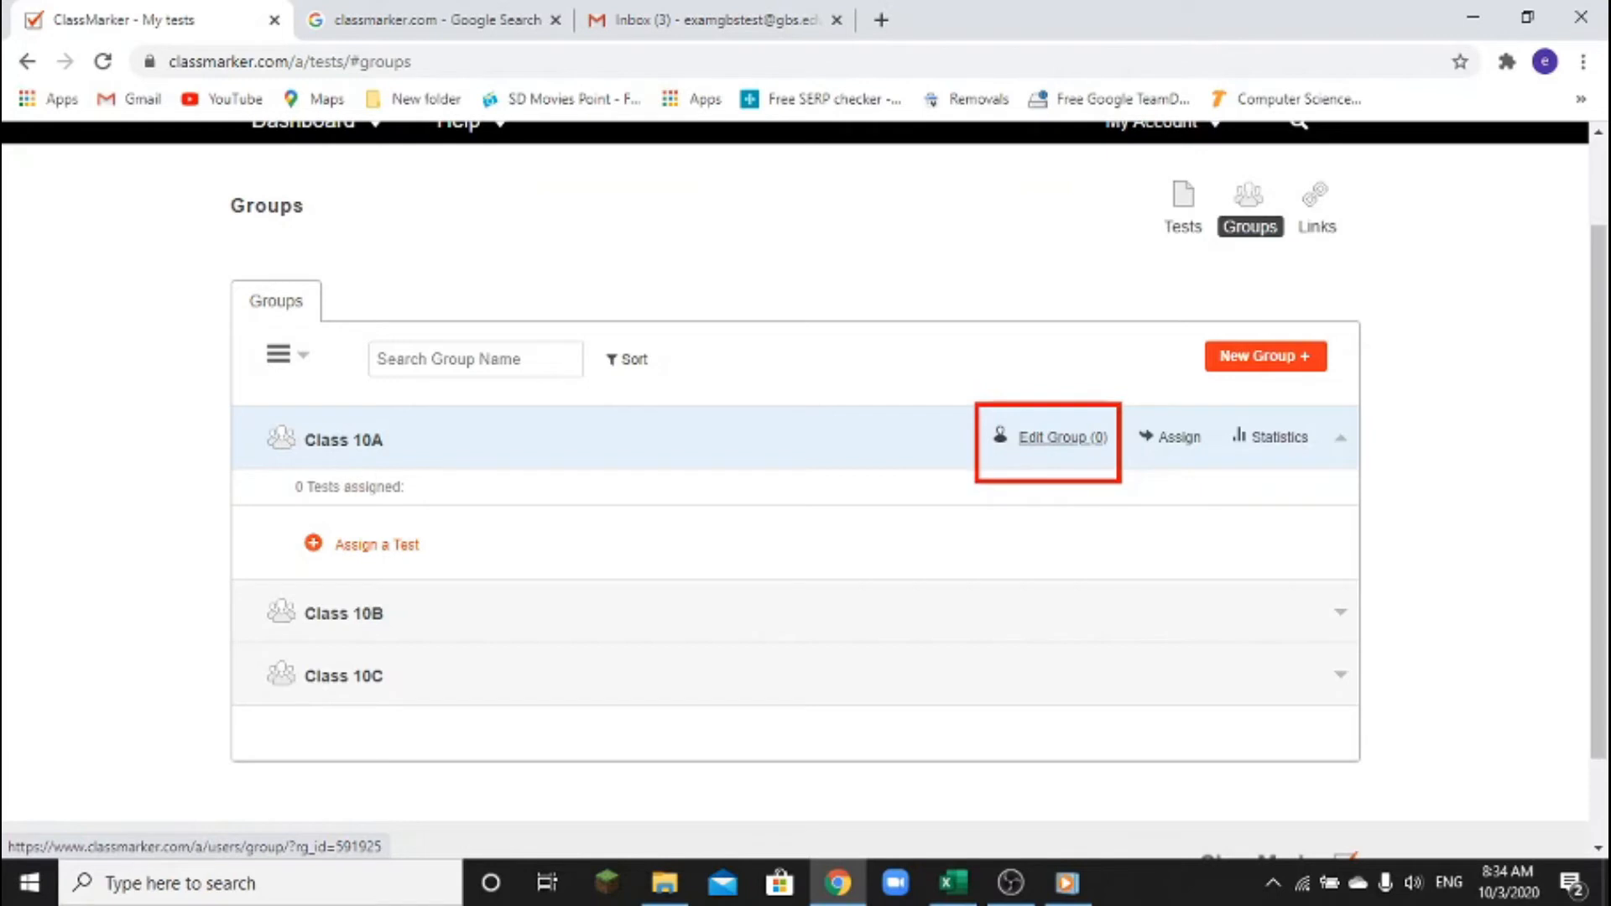
left_click(1039, 445)
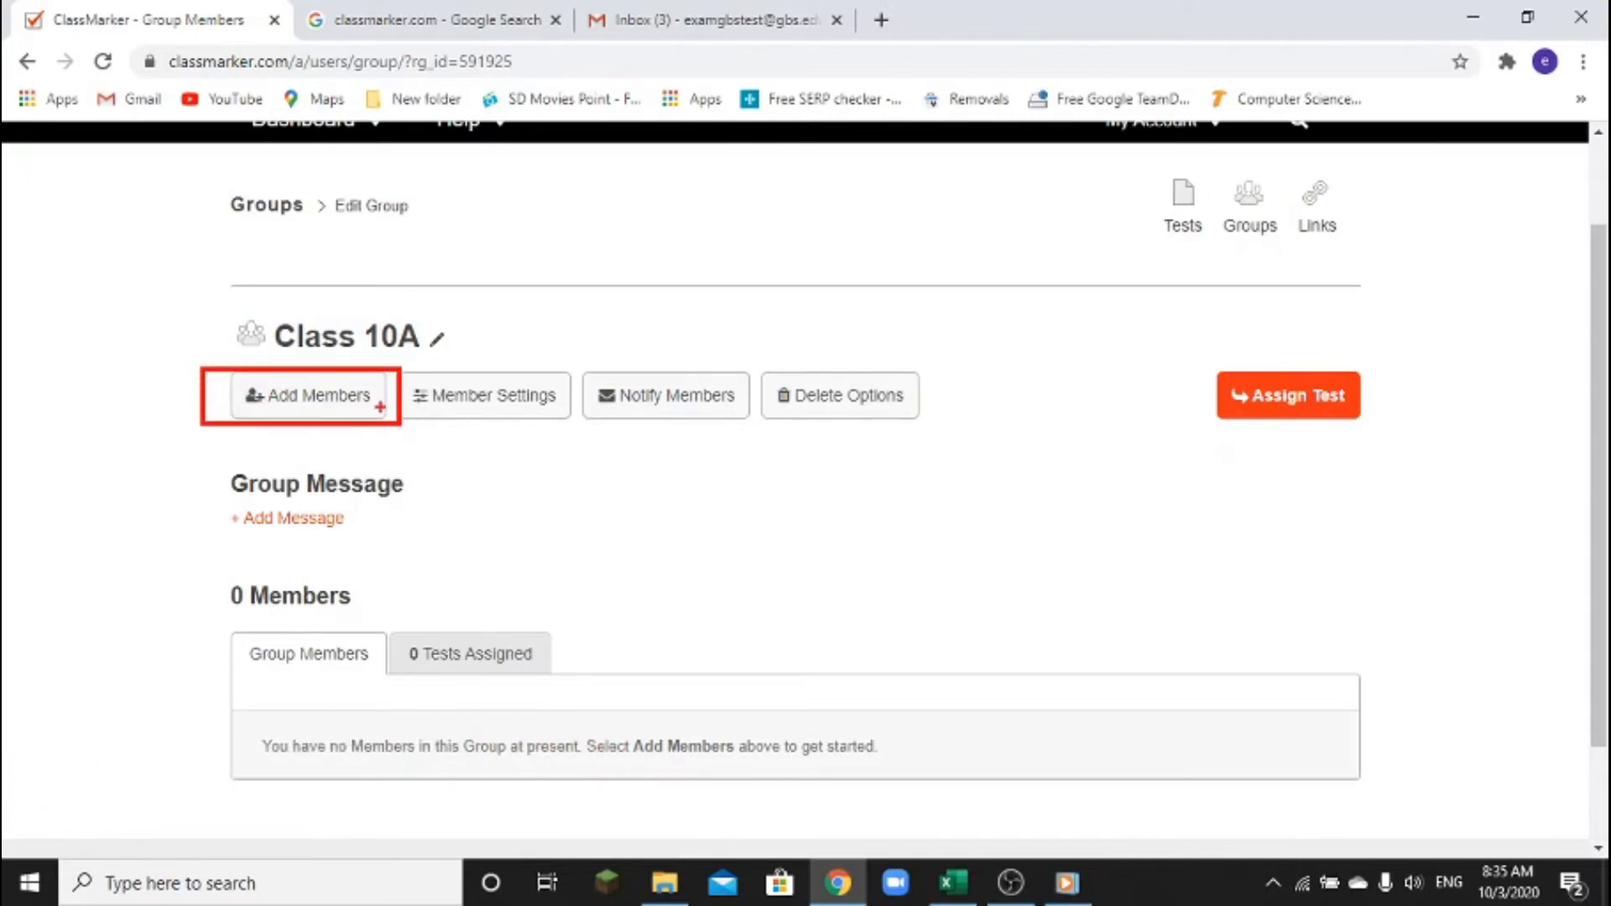
Choose Add Members, then the Register Now option, to reach Class 10A's New Members form
left_click(315, 401)
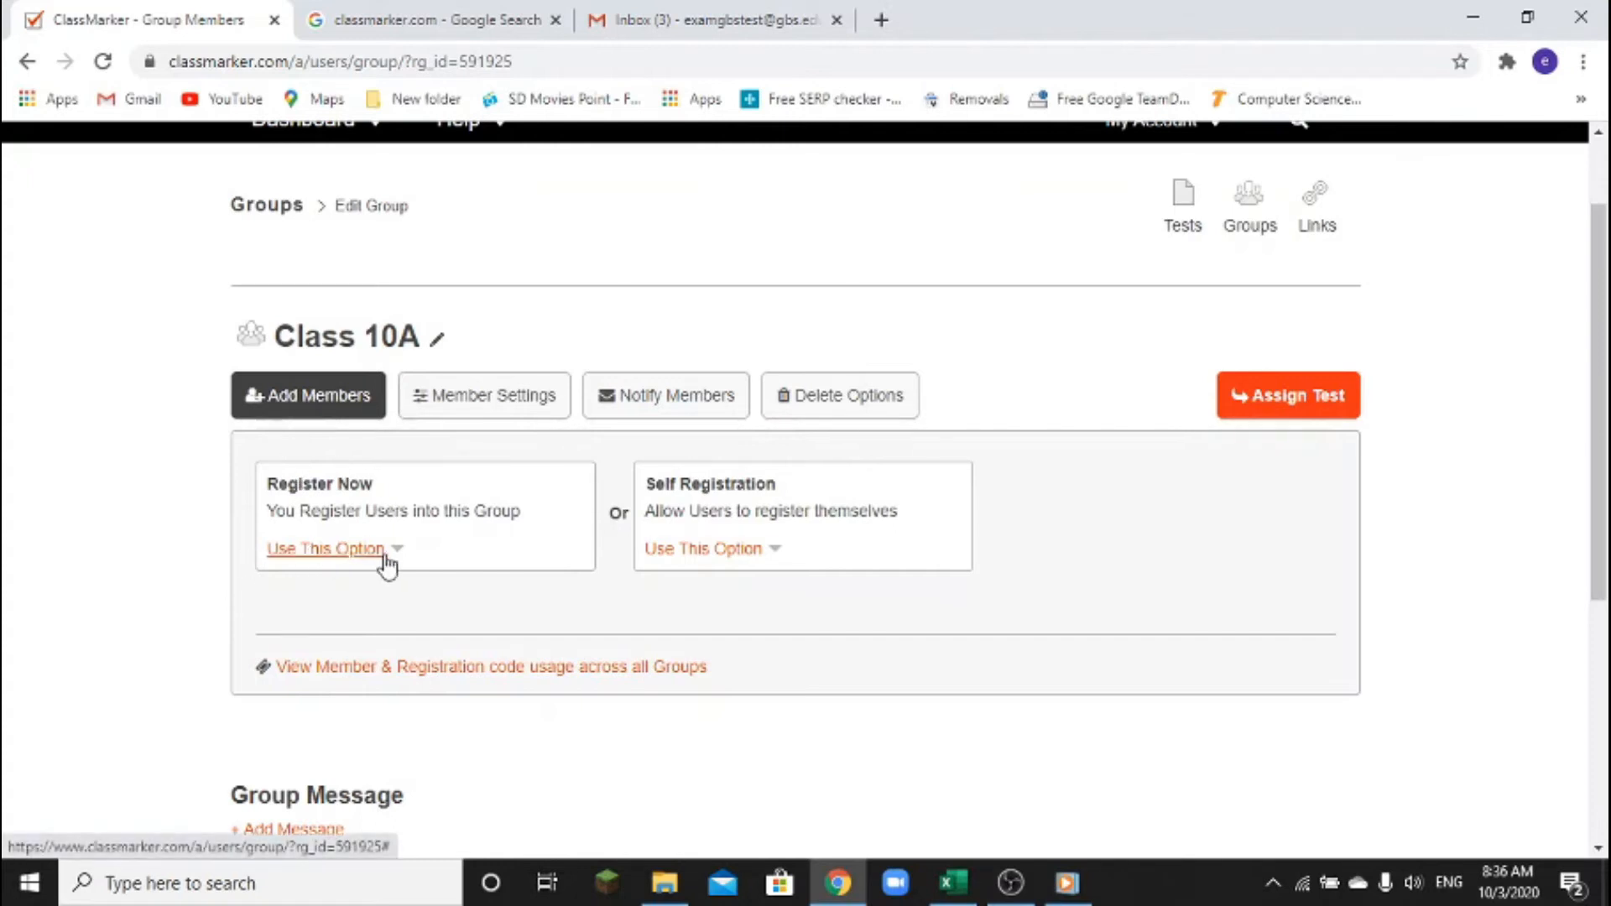
left_click(361, 551)
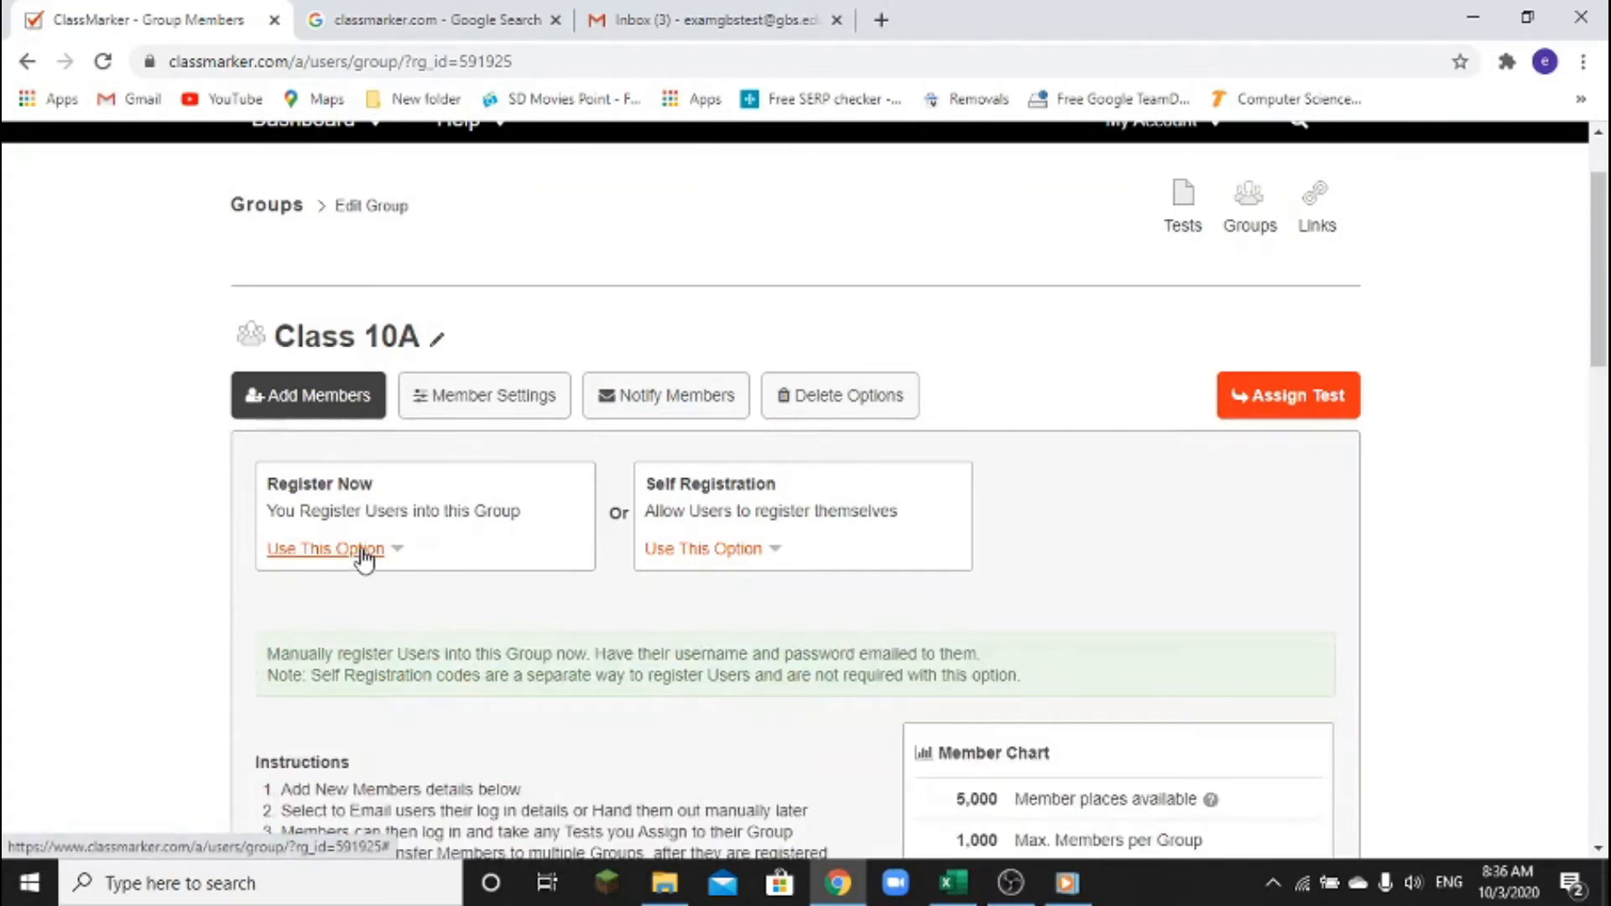
scroll(363, 558, "down", 7)
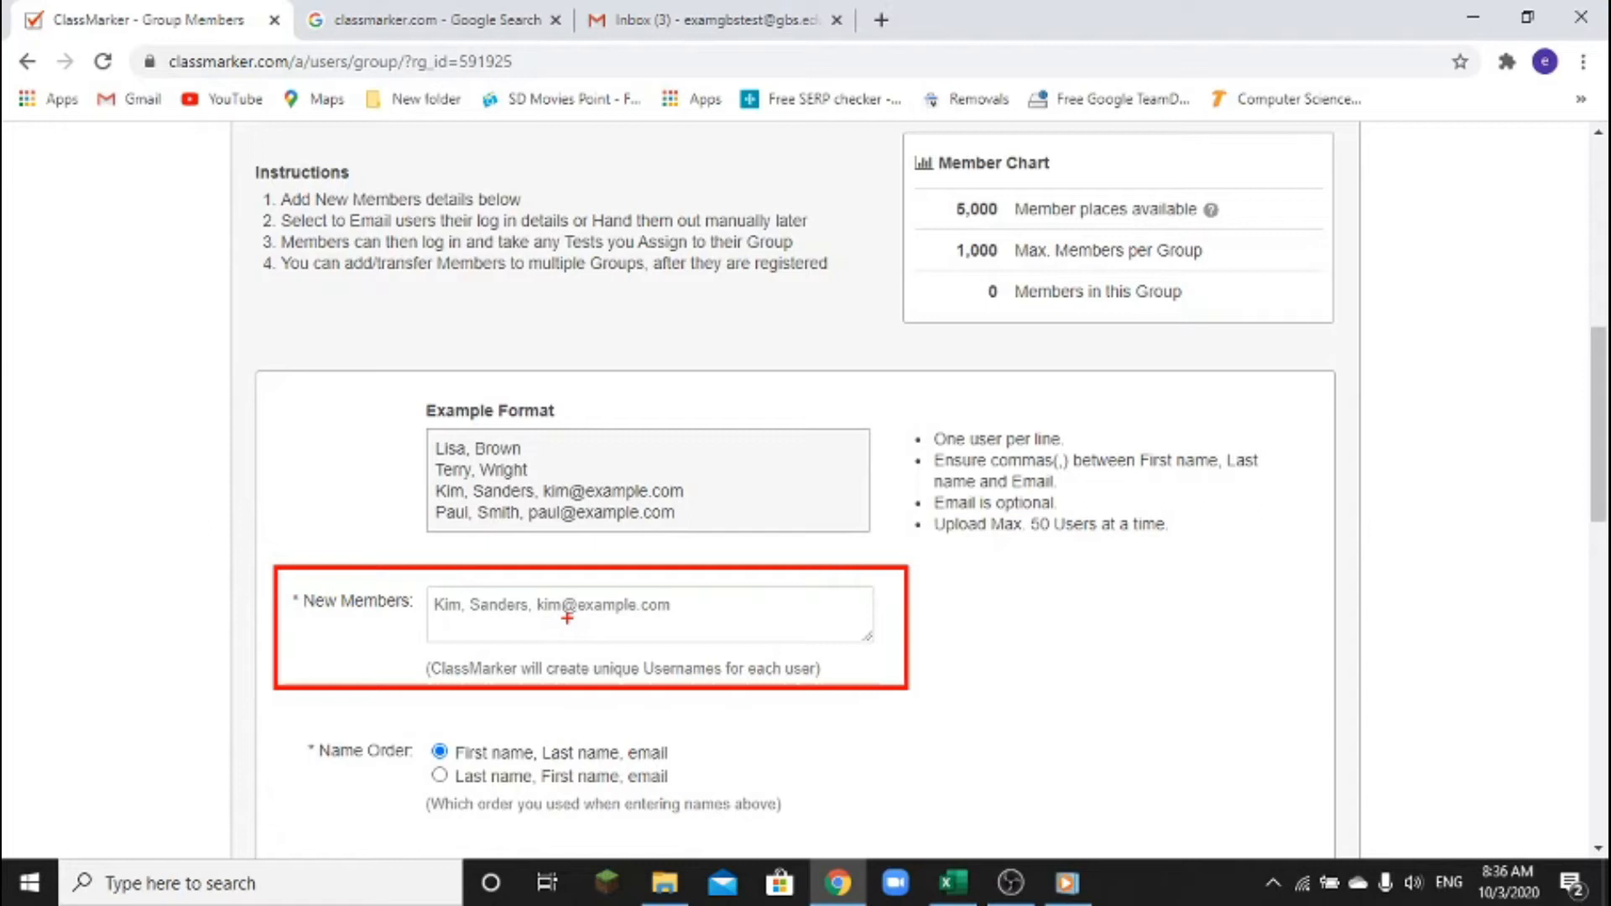
Enter the member's first name, last name and e-mail, comma-separated, in the New Members box
key("Escape")
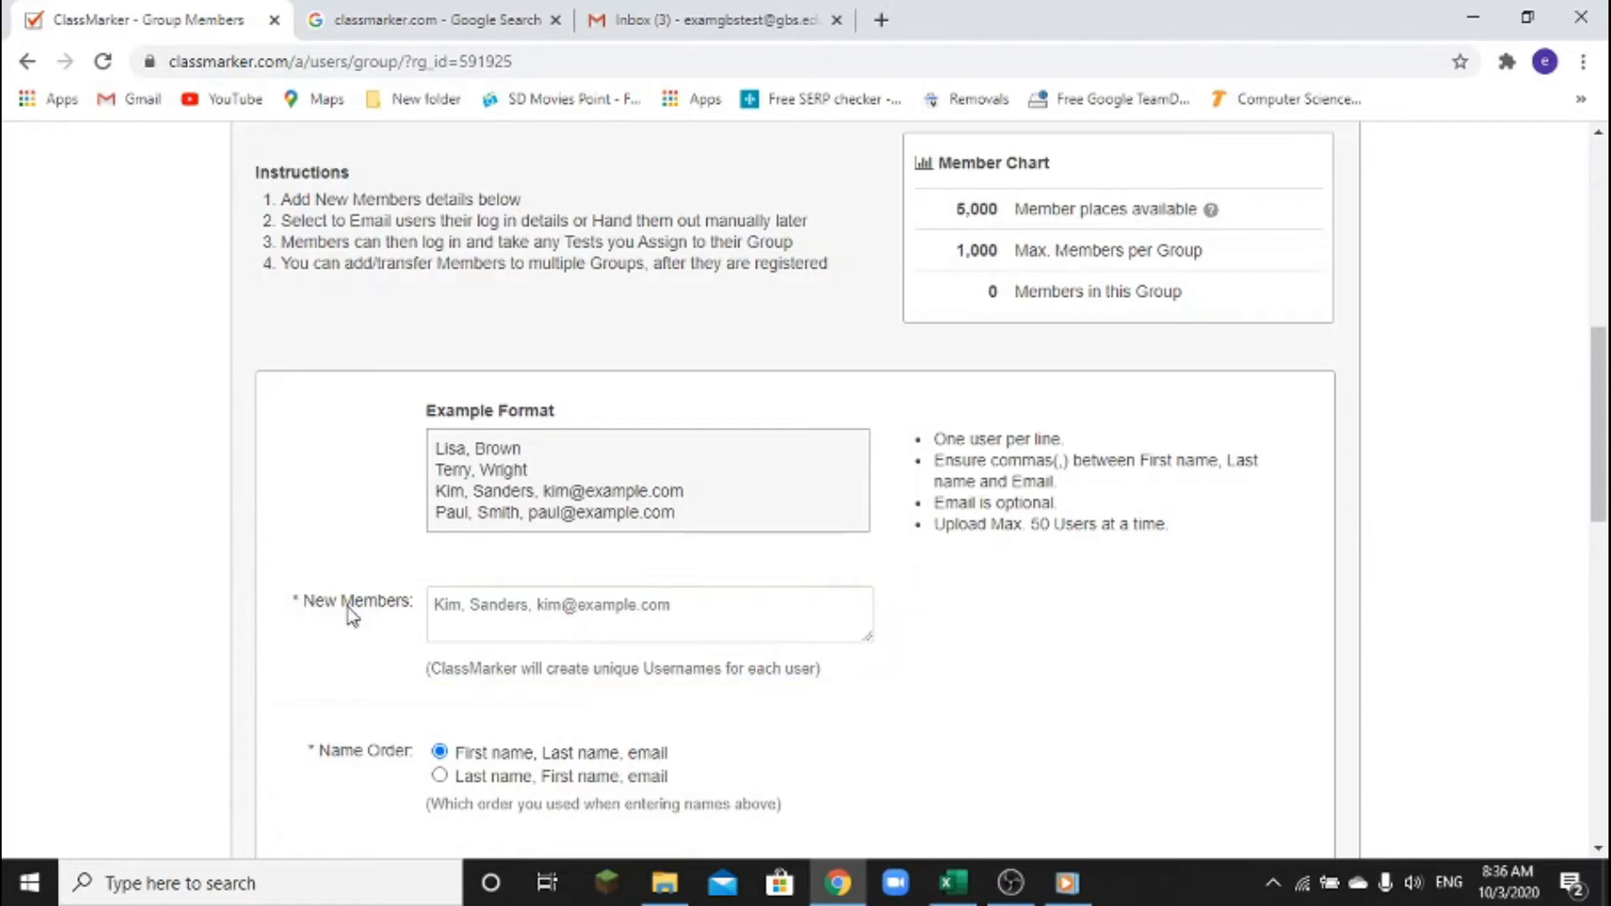
mouse_move(445, 609)
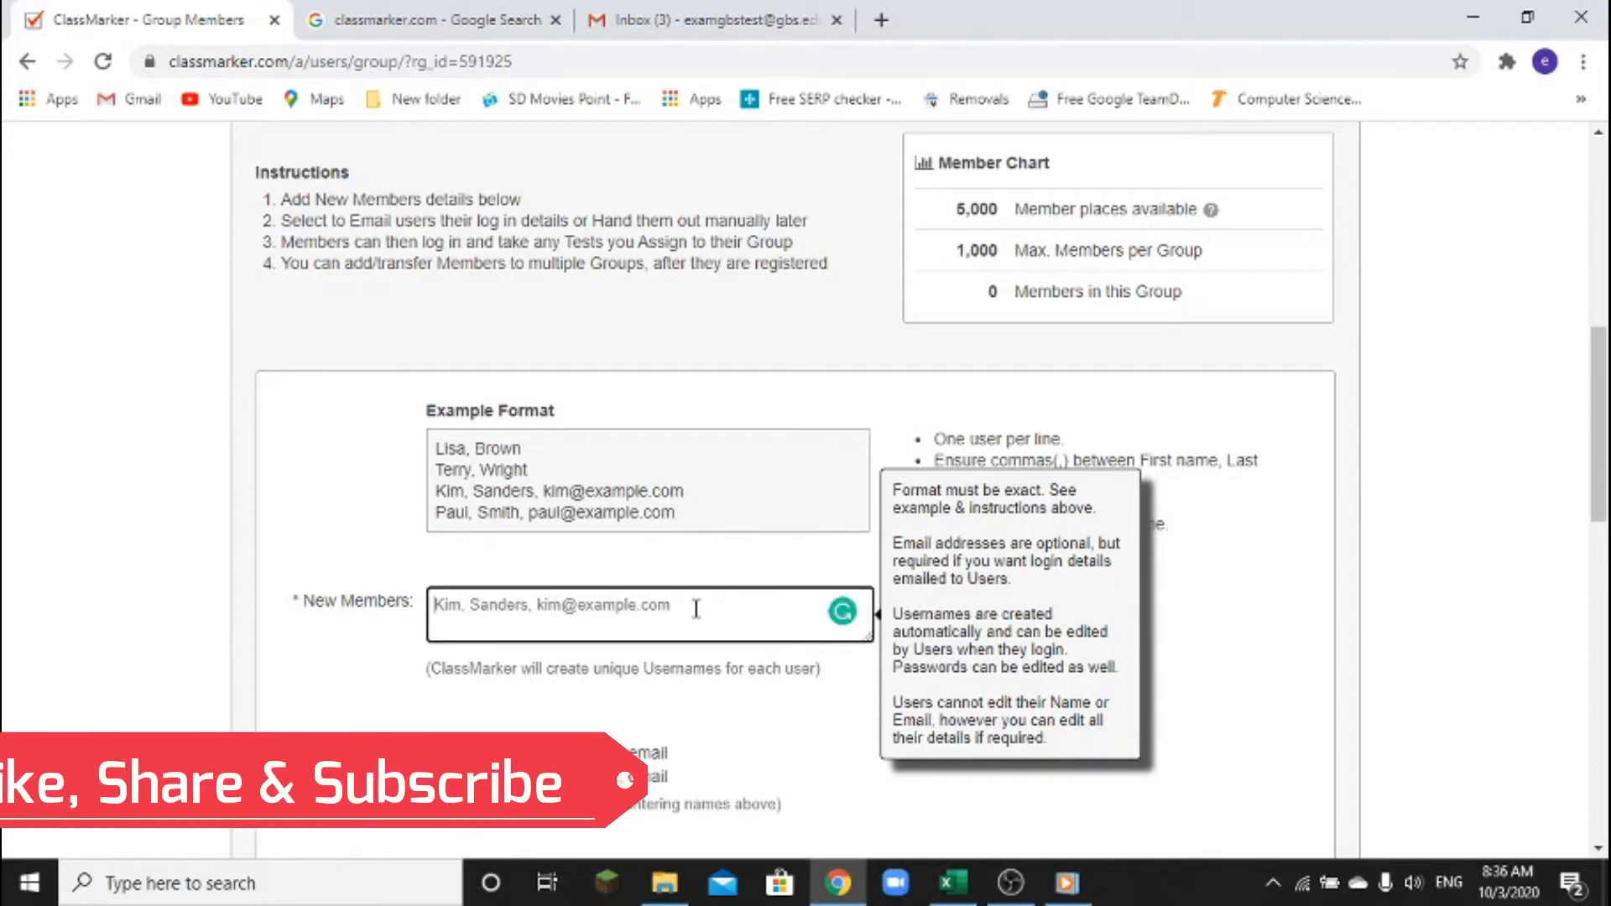
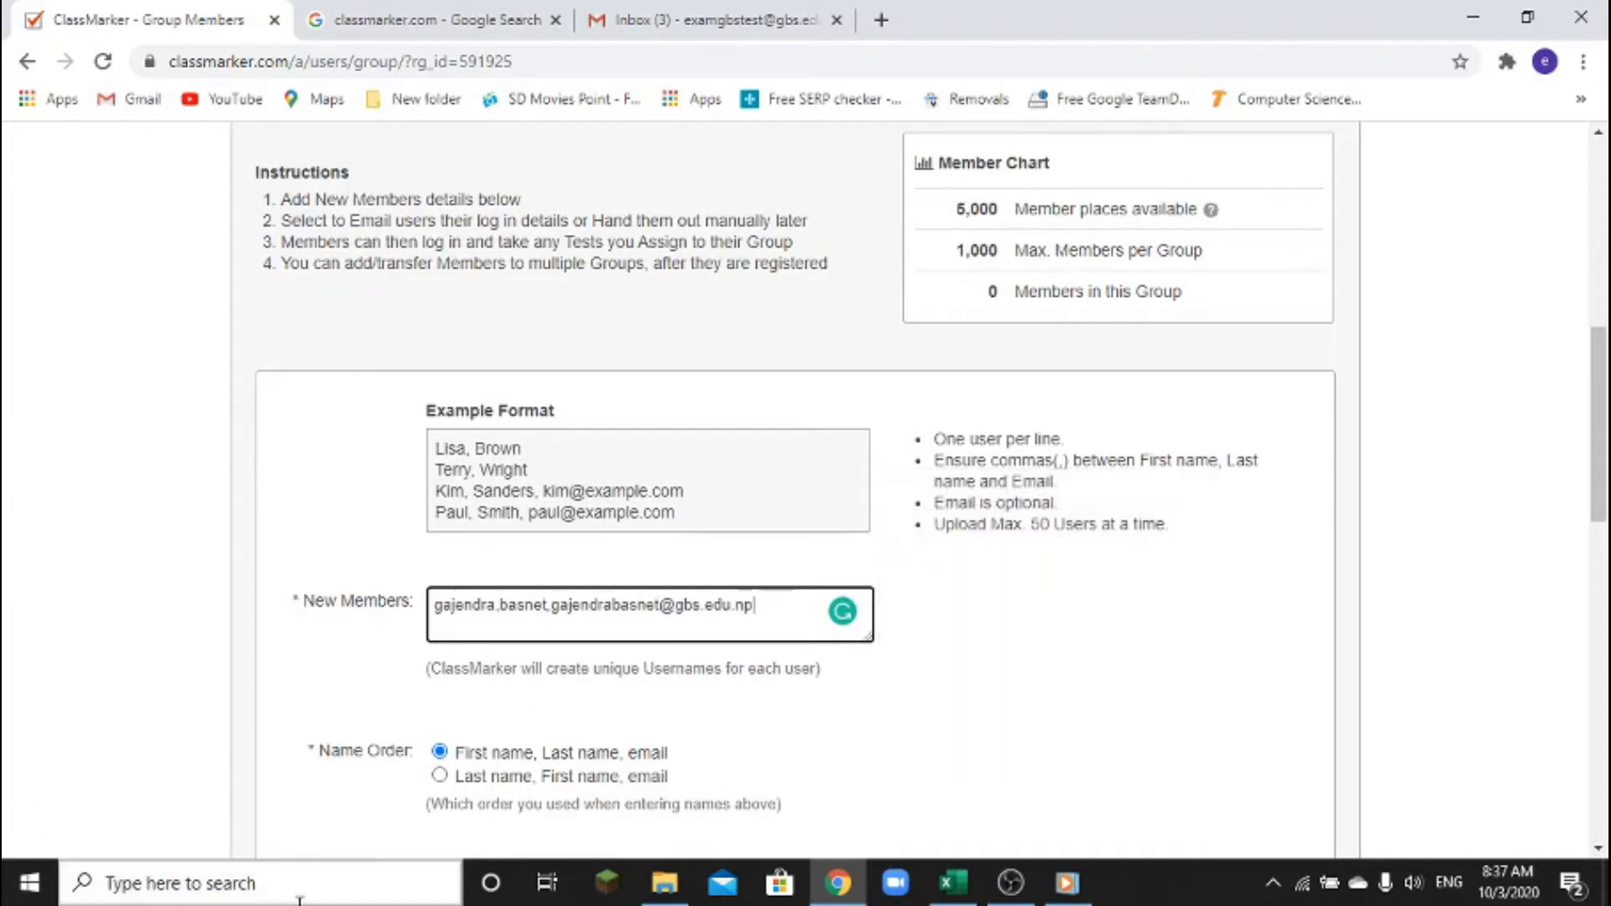
left_click(481, 622)
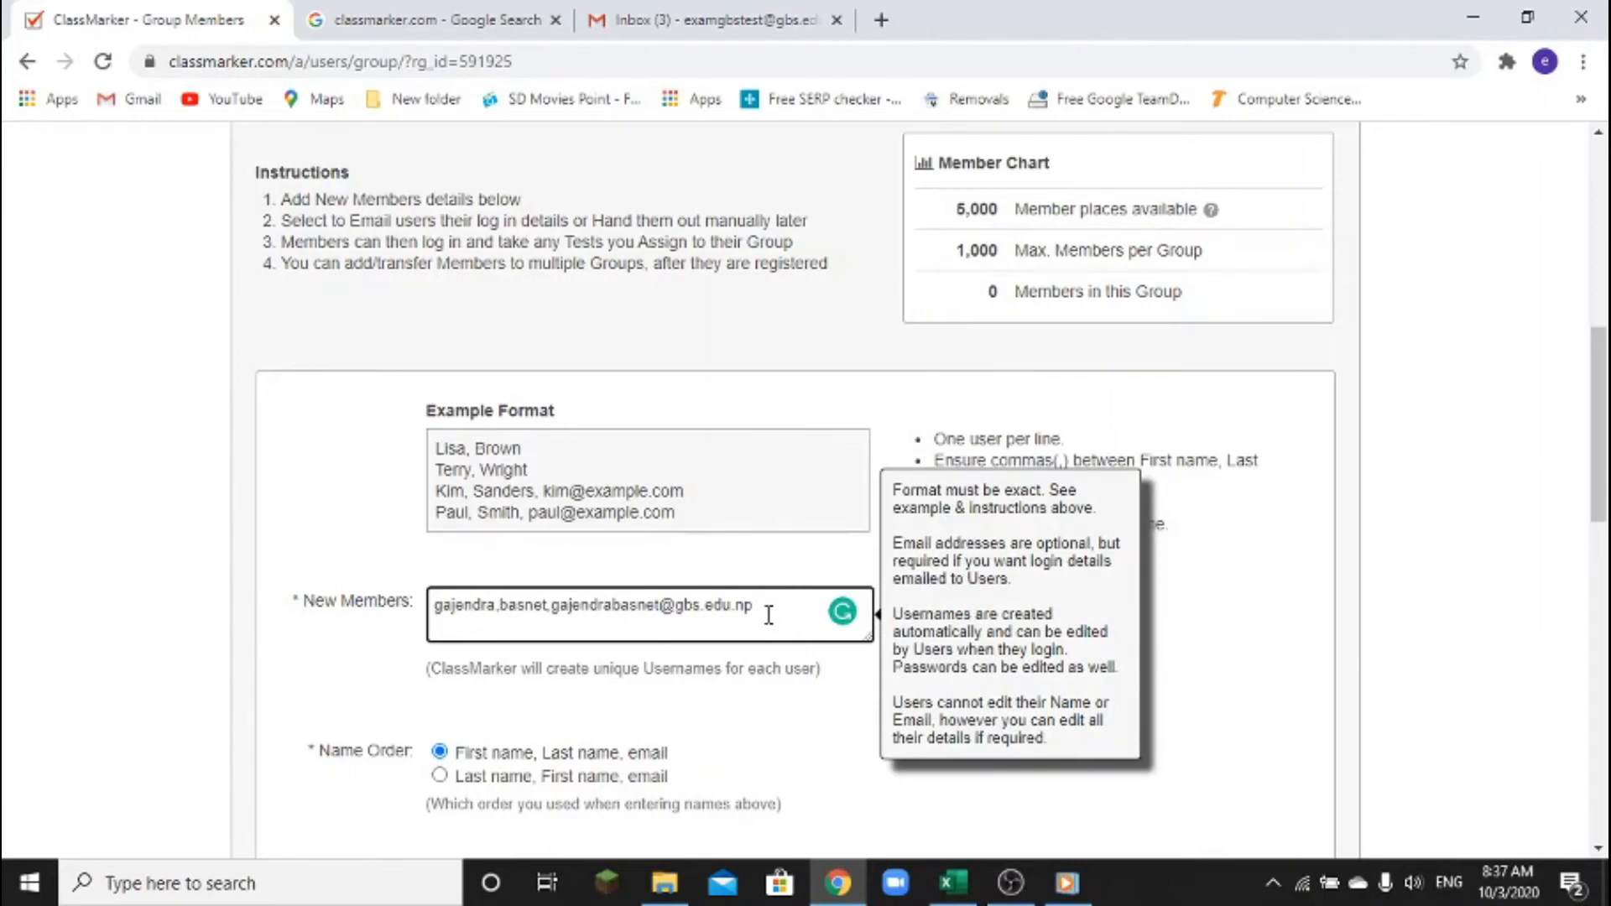
Remove the extra second member line so only one member remains in the list
key("Return")
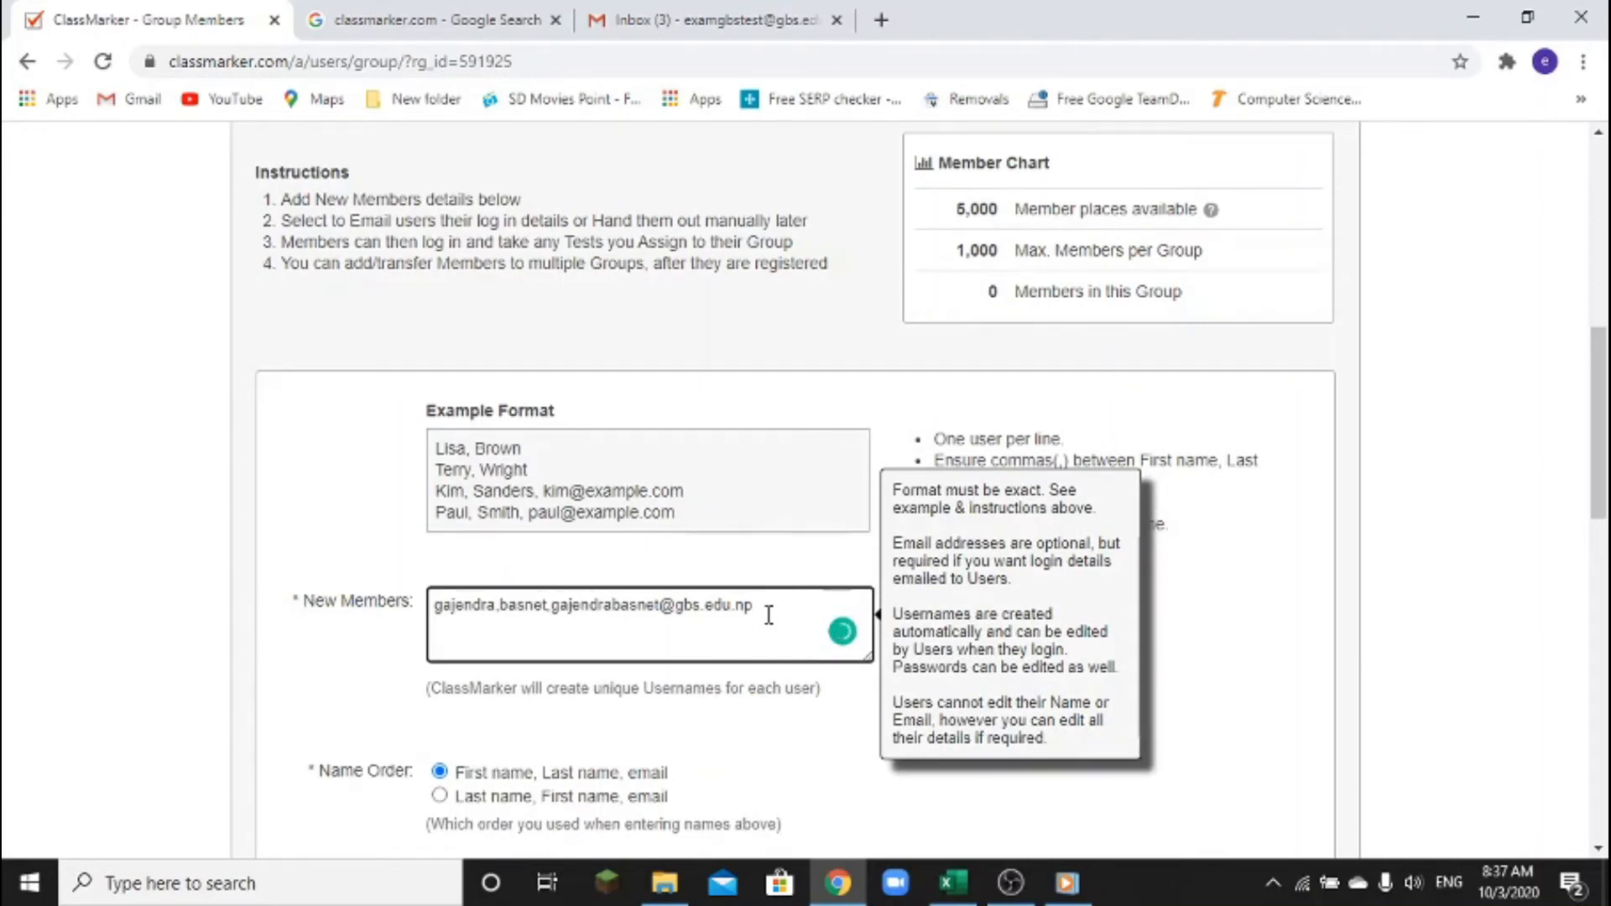
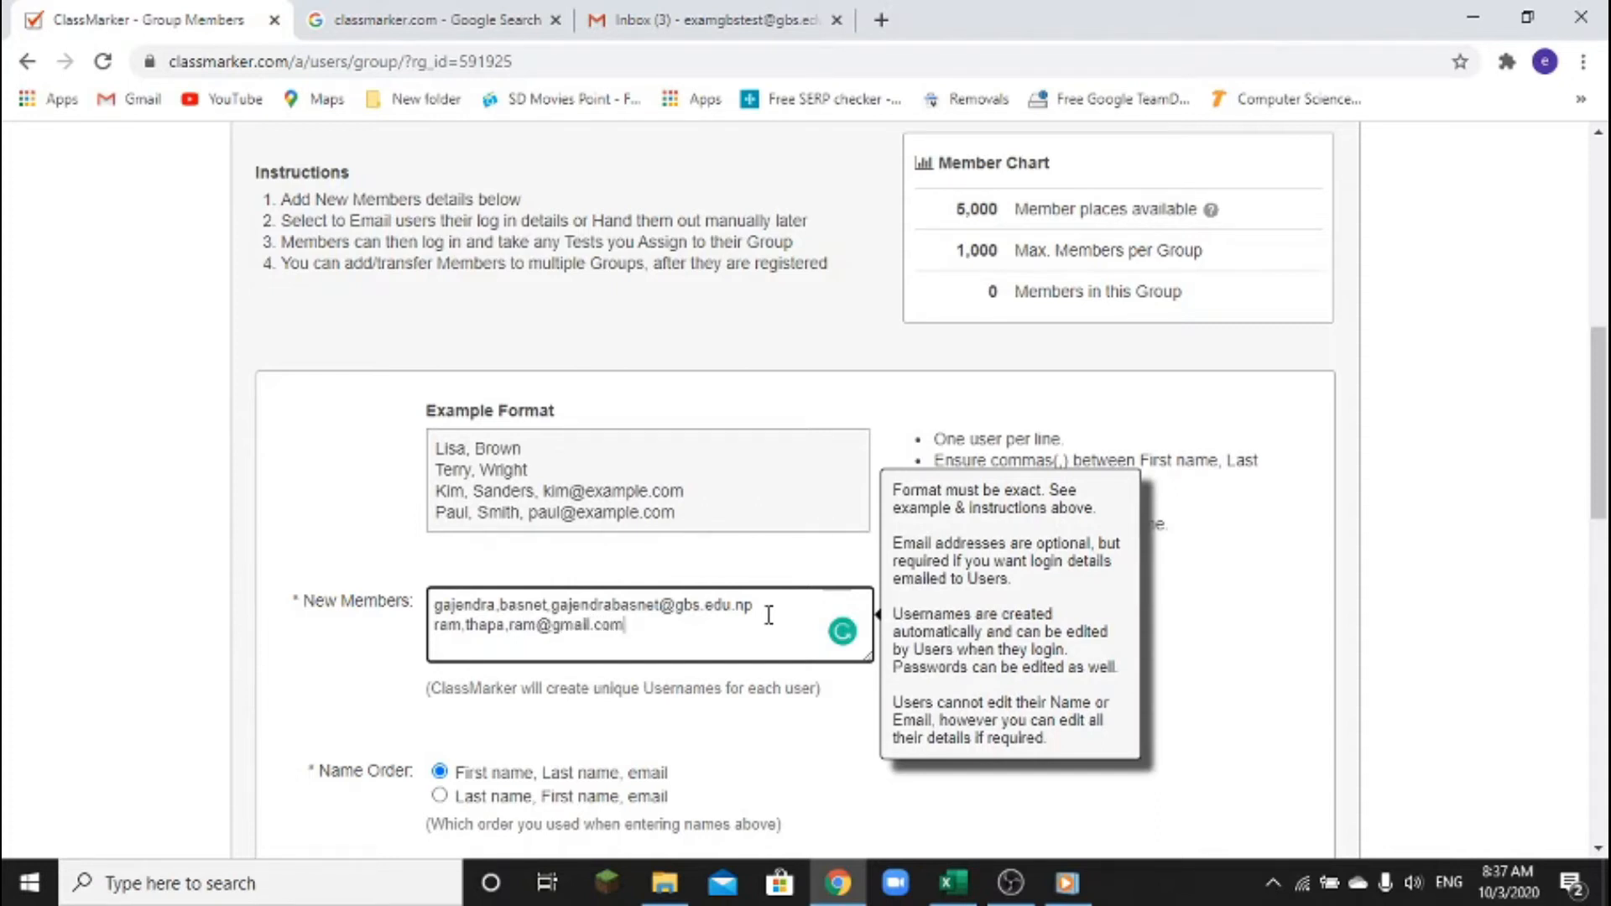
key("Return")
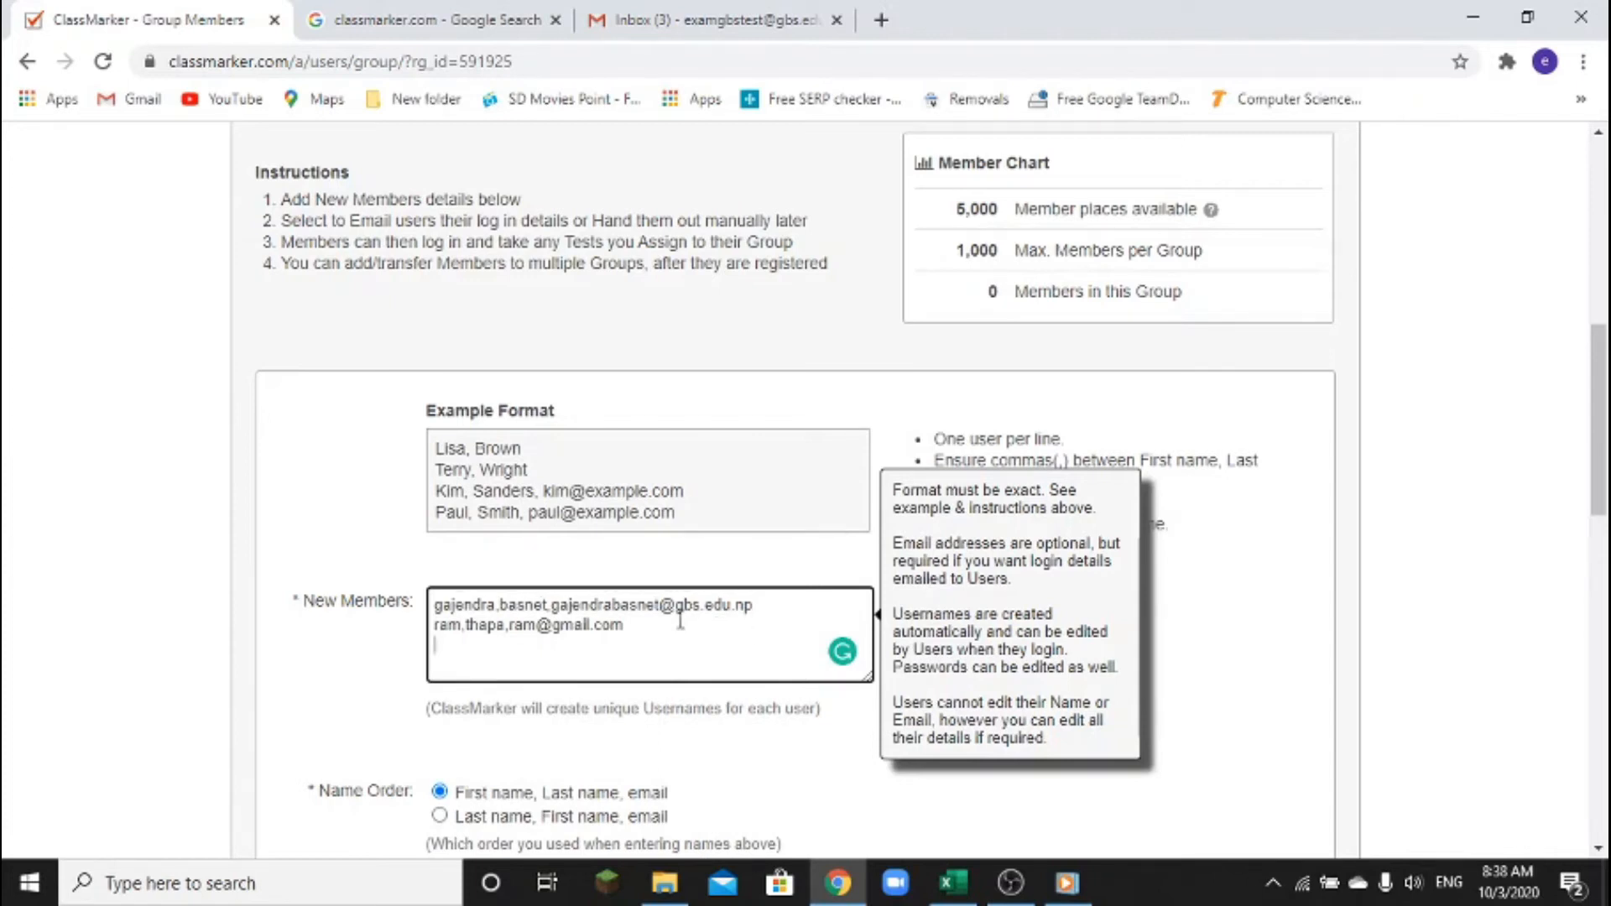
left_click_drag(626, 626, 409, 635)
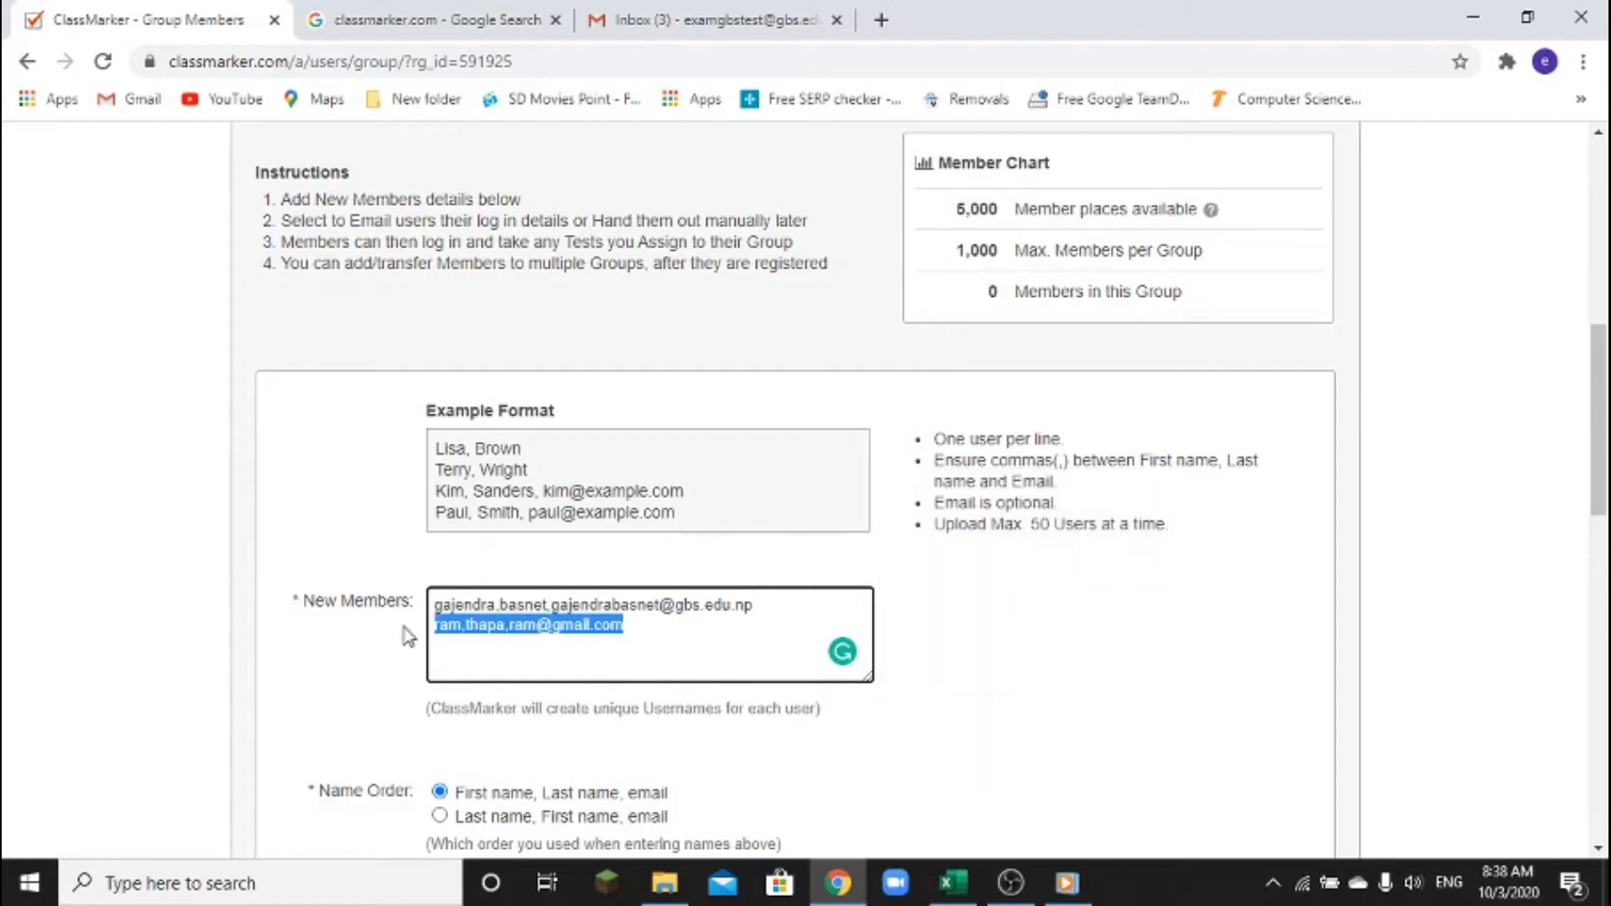
key("Delete")
key("Delete")
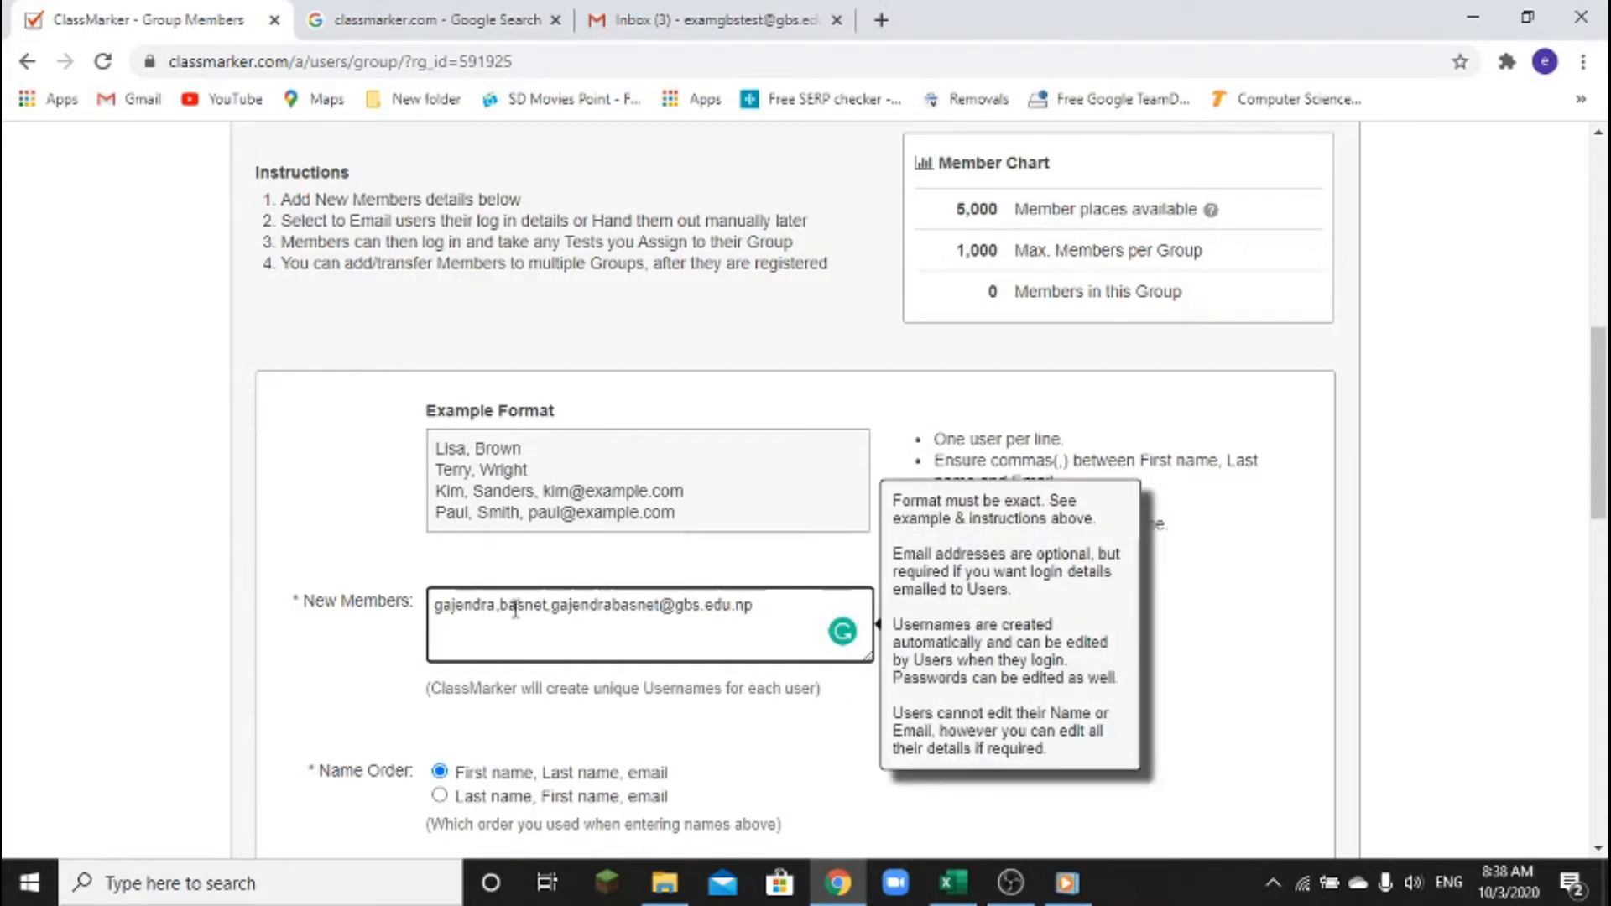
scroll(628, 608, "down", 2)
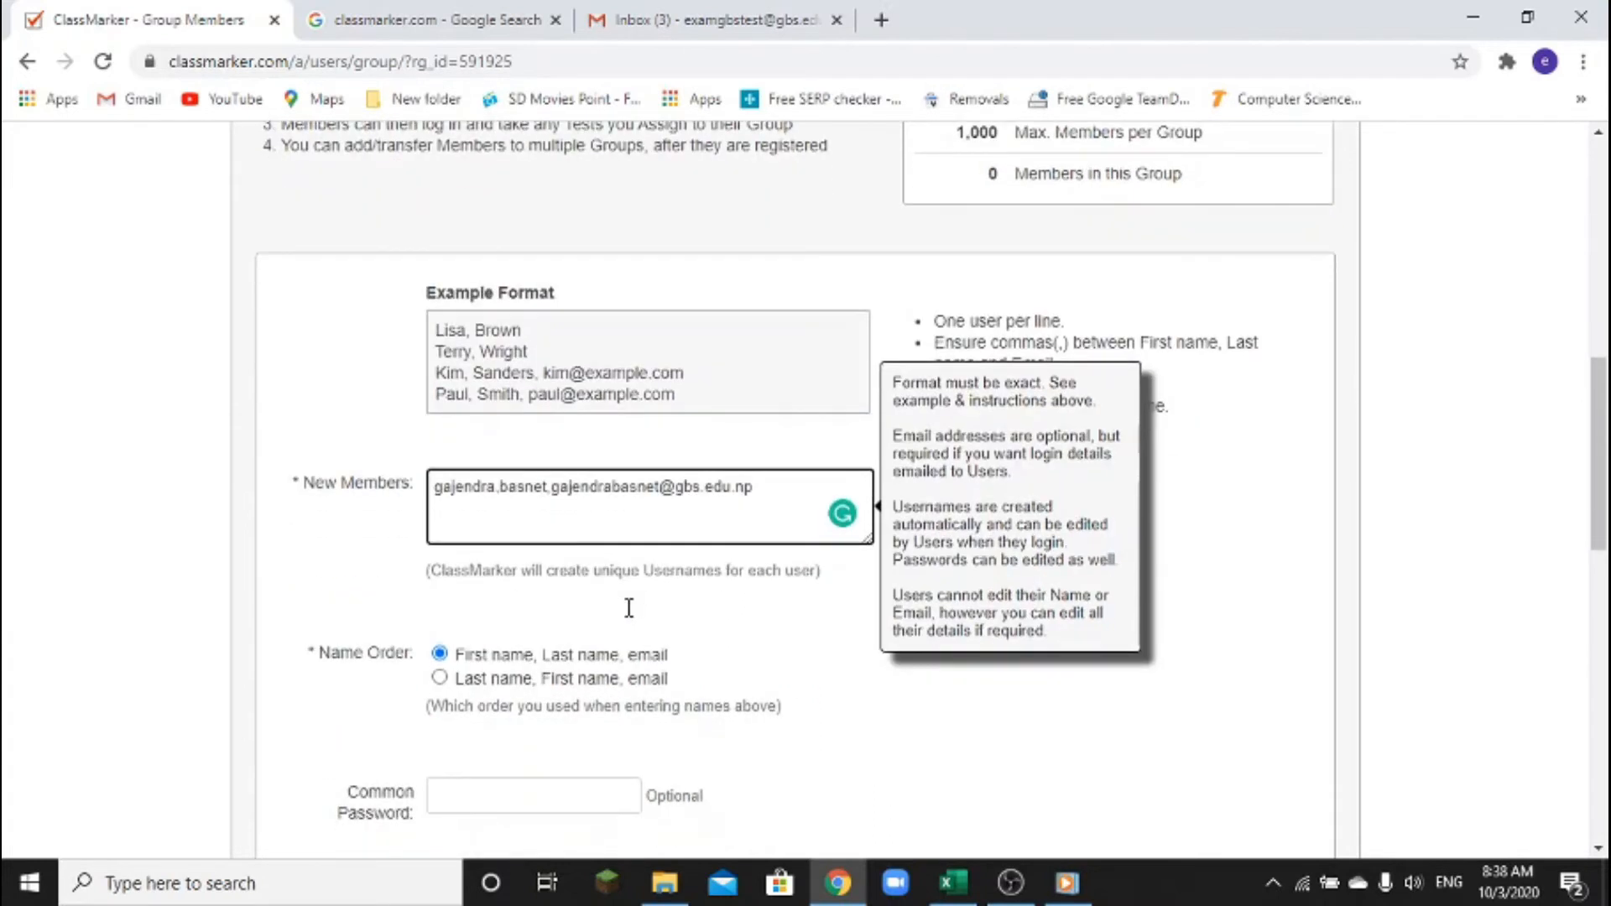
scroll(630, 613, "down", 4)
scroll(631, 617, "down", 5)
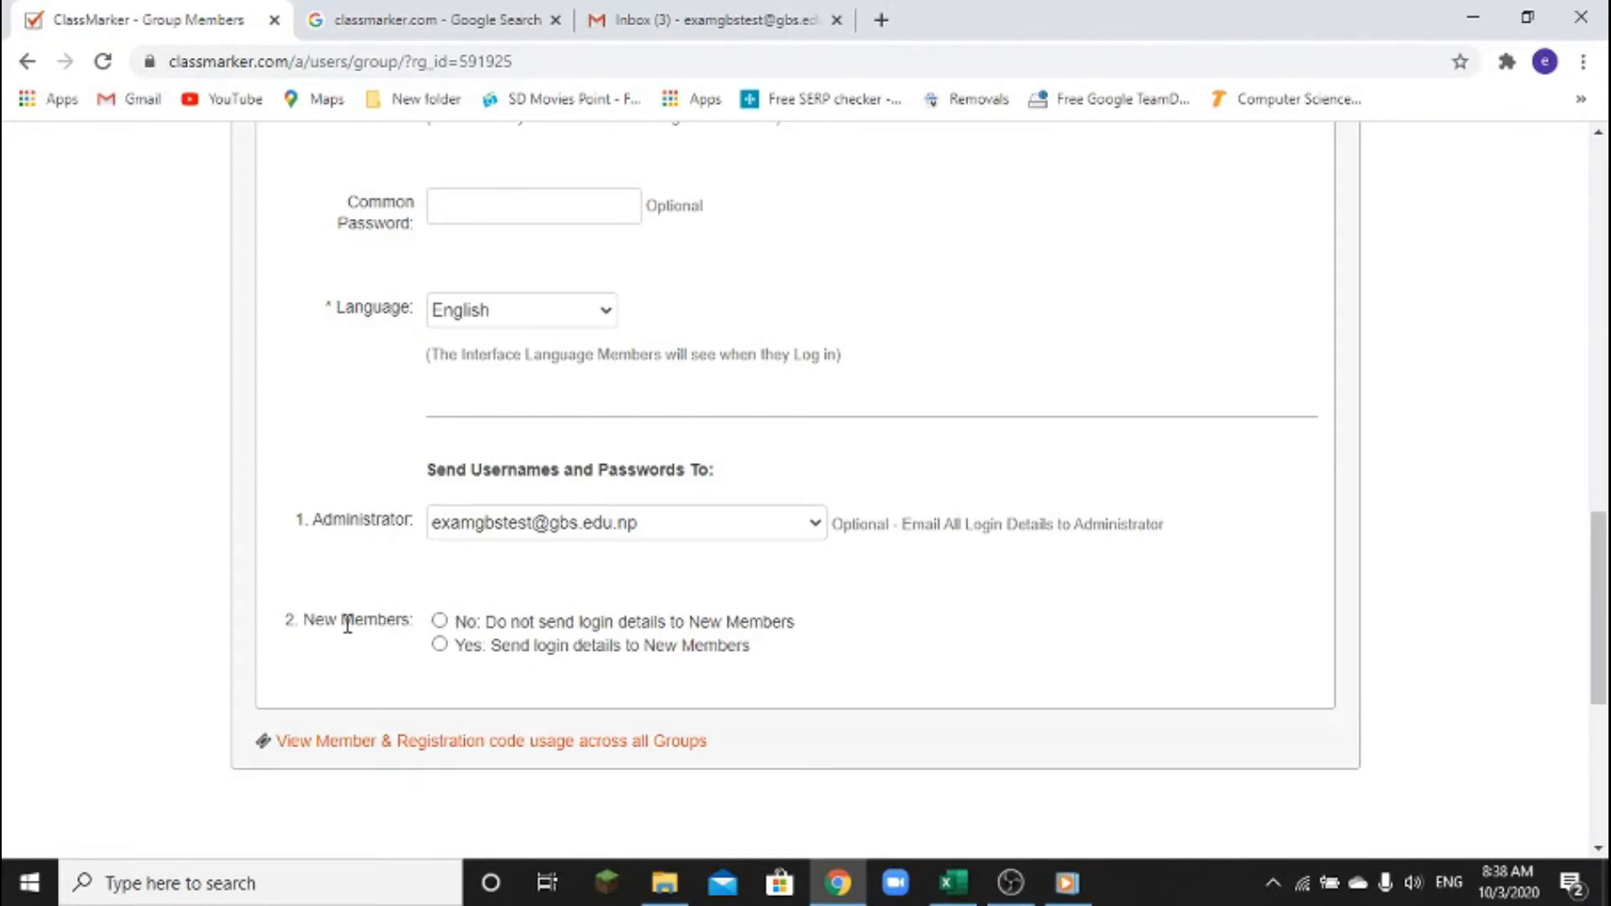
Select 'Yes: Send login details to New Members' for the Class 10A registration
key("ctrl+2")
mouse_move(271, 595)
left_mouse_down()
mouse_move(289, 620)
mouse_move(639, 682)
mouse_move(866, 682)
left_mouse_up()
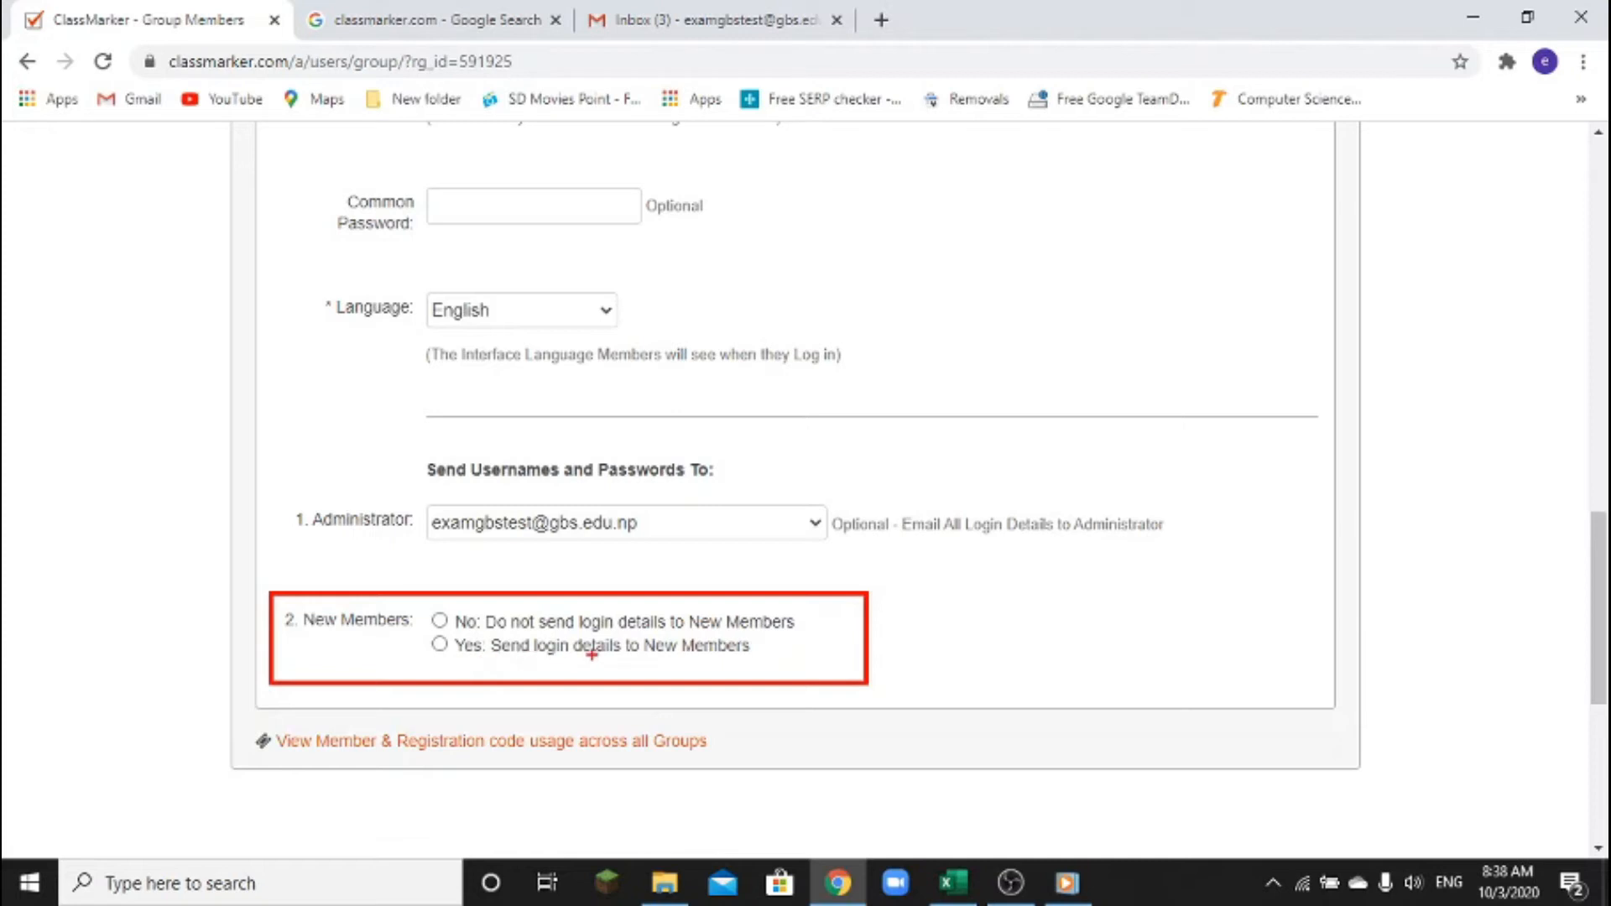
key("Escape")
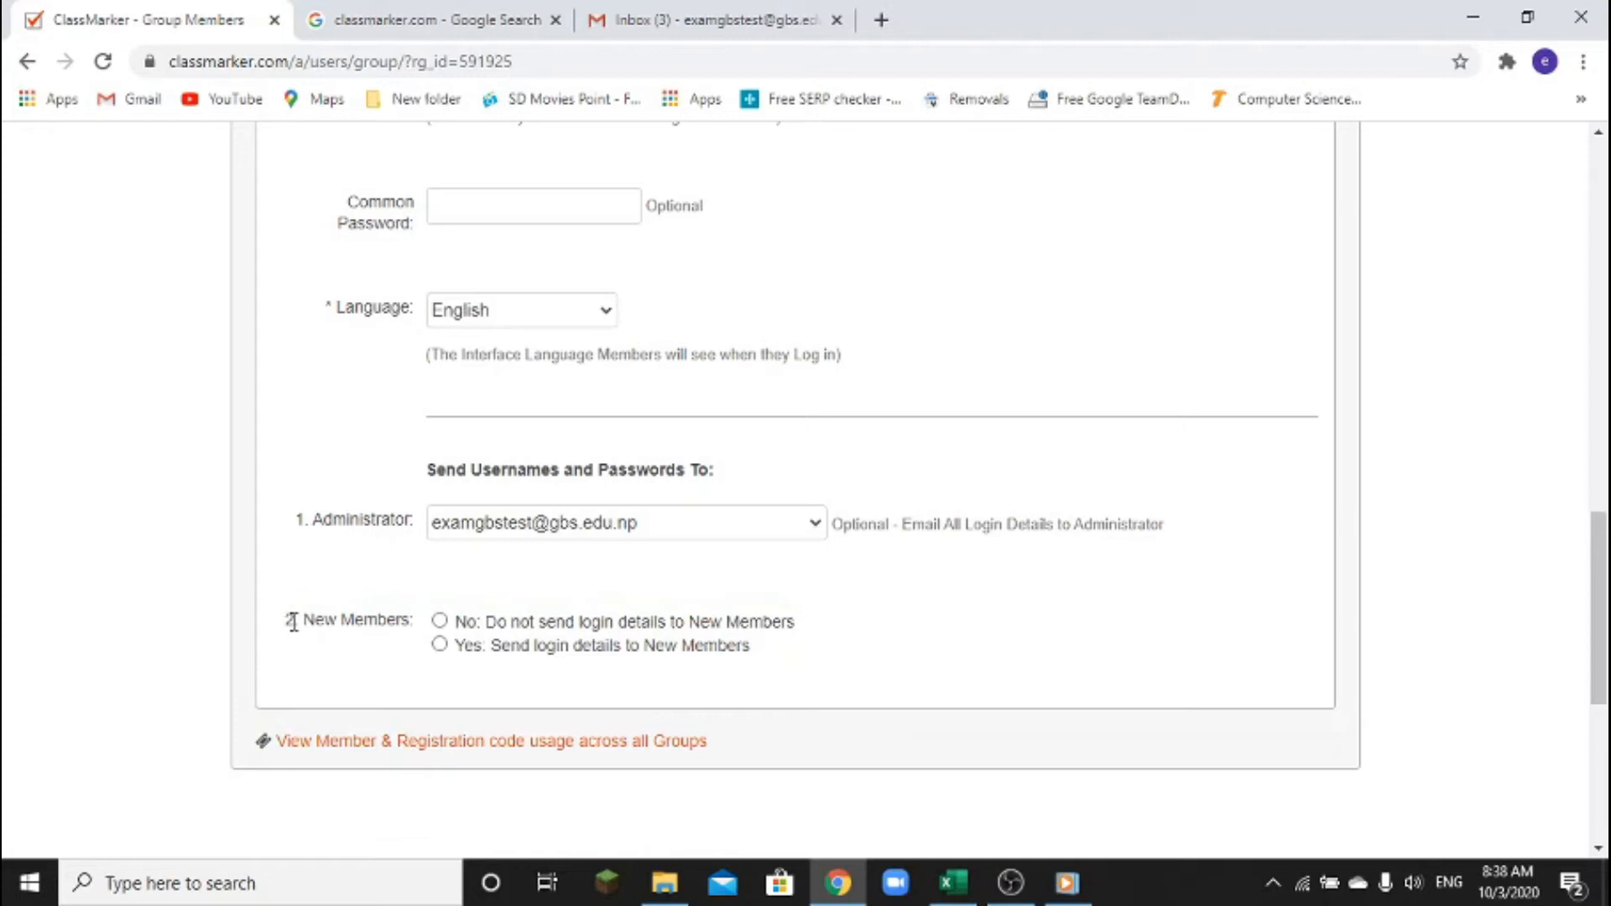
left_click(441, 647)
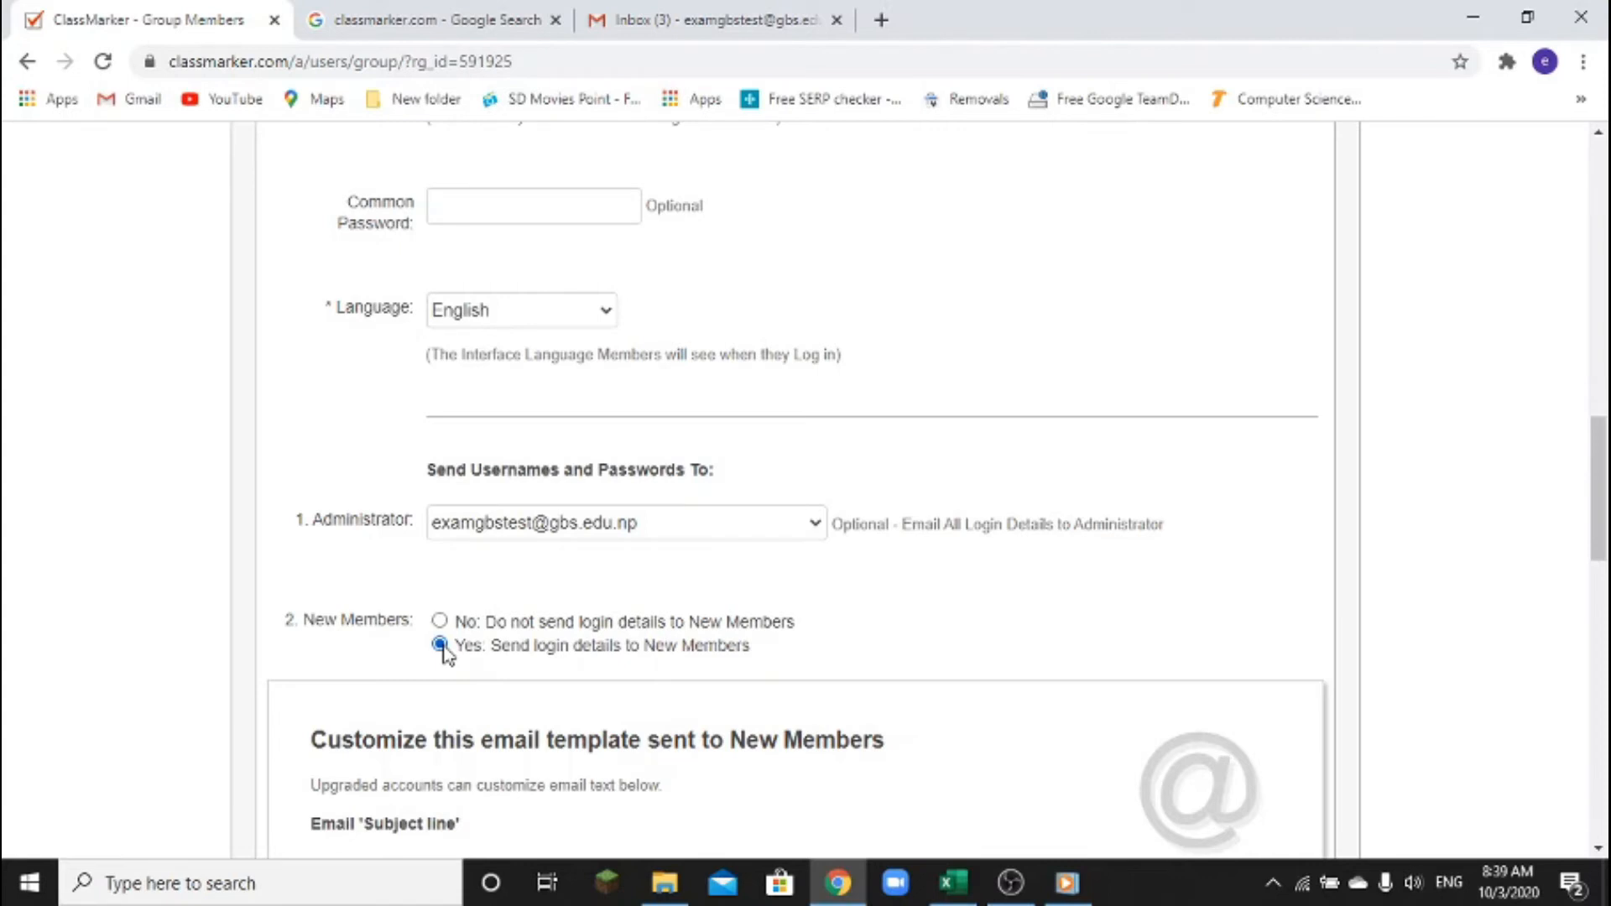
Scroll past the email template to the 'Enter your own Account login password' field
scroll(445, 650, "down", 3)
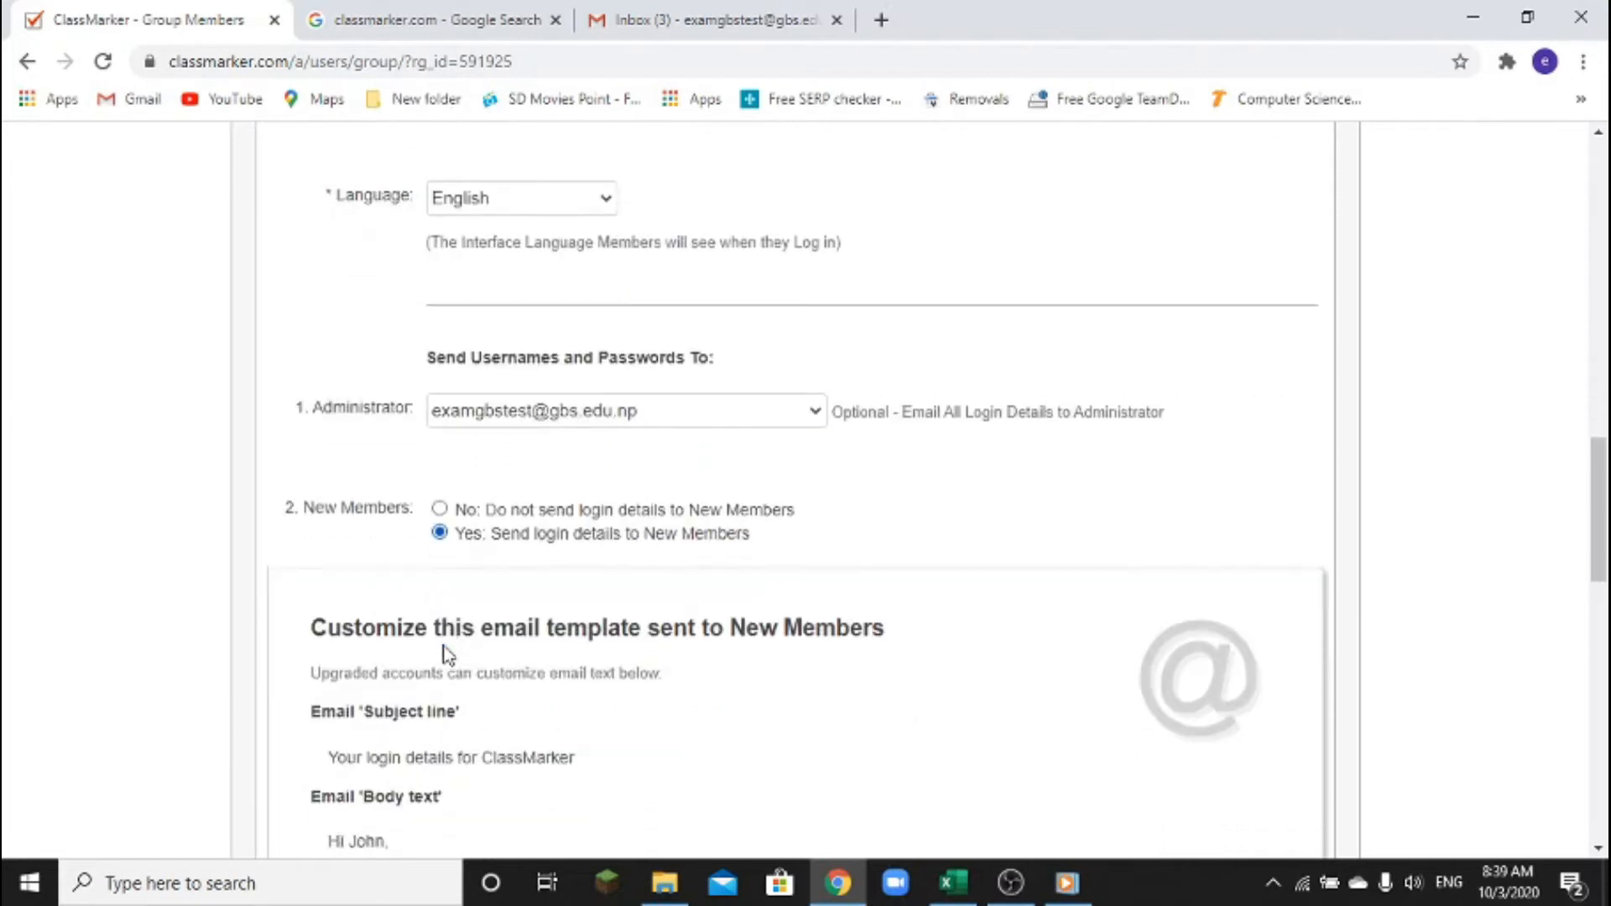
scroll(496, 495, "down", 3)
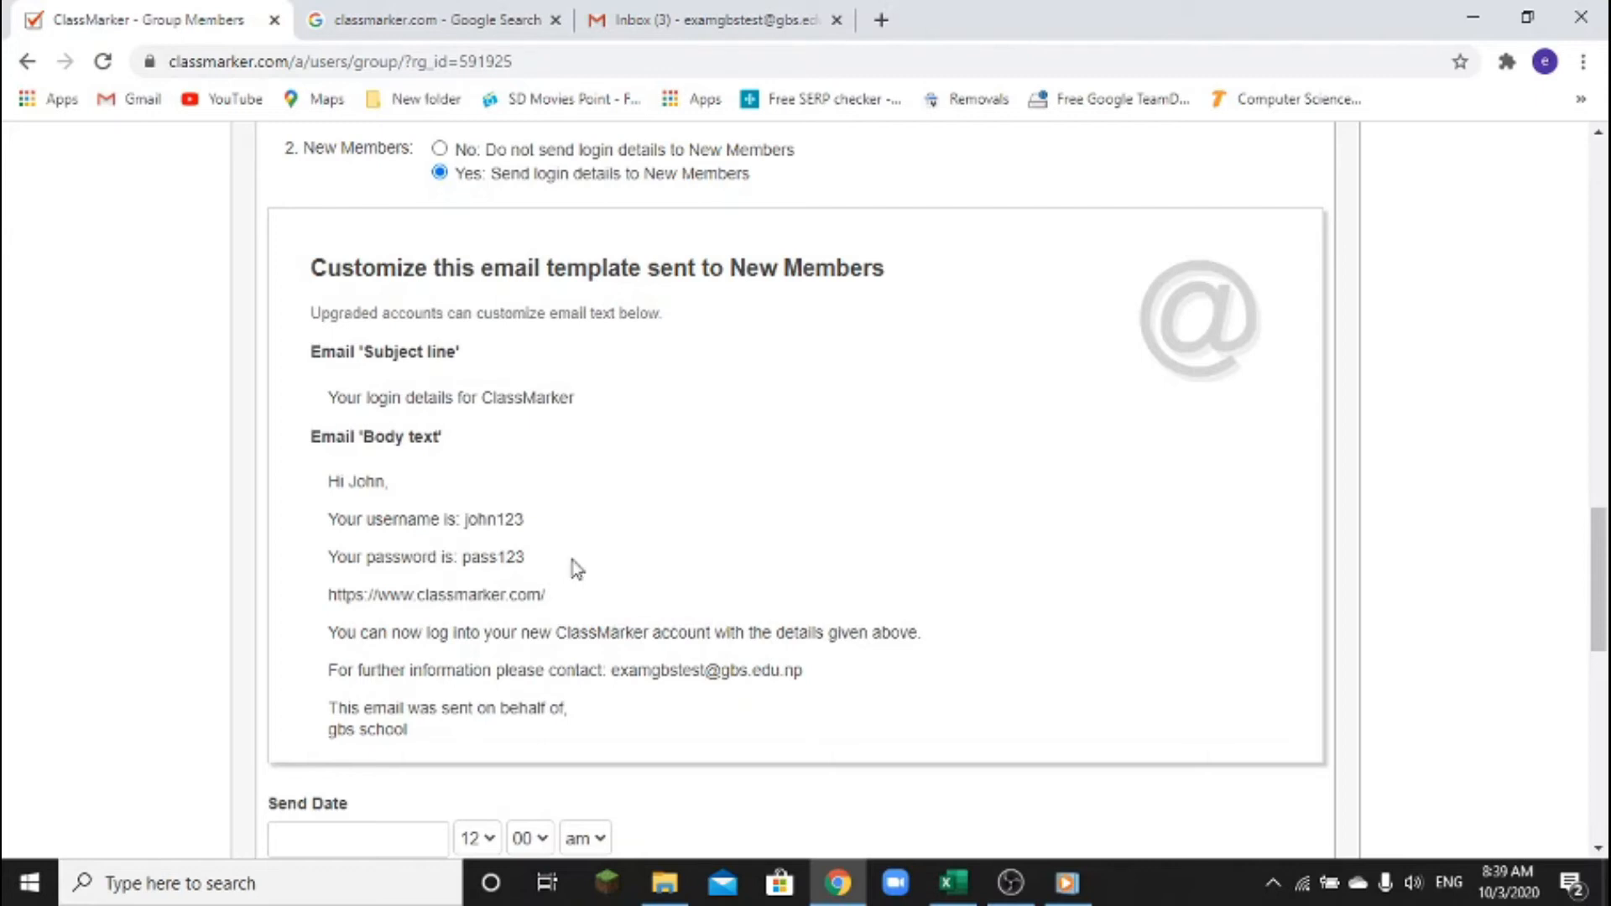
scroll(577, 569, "down", 5)
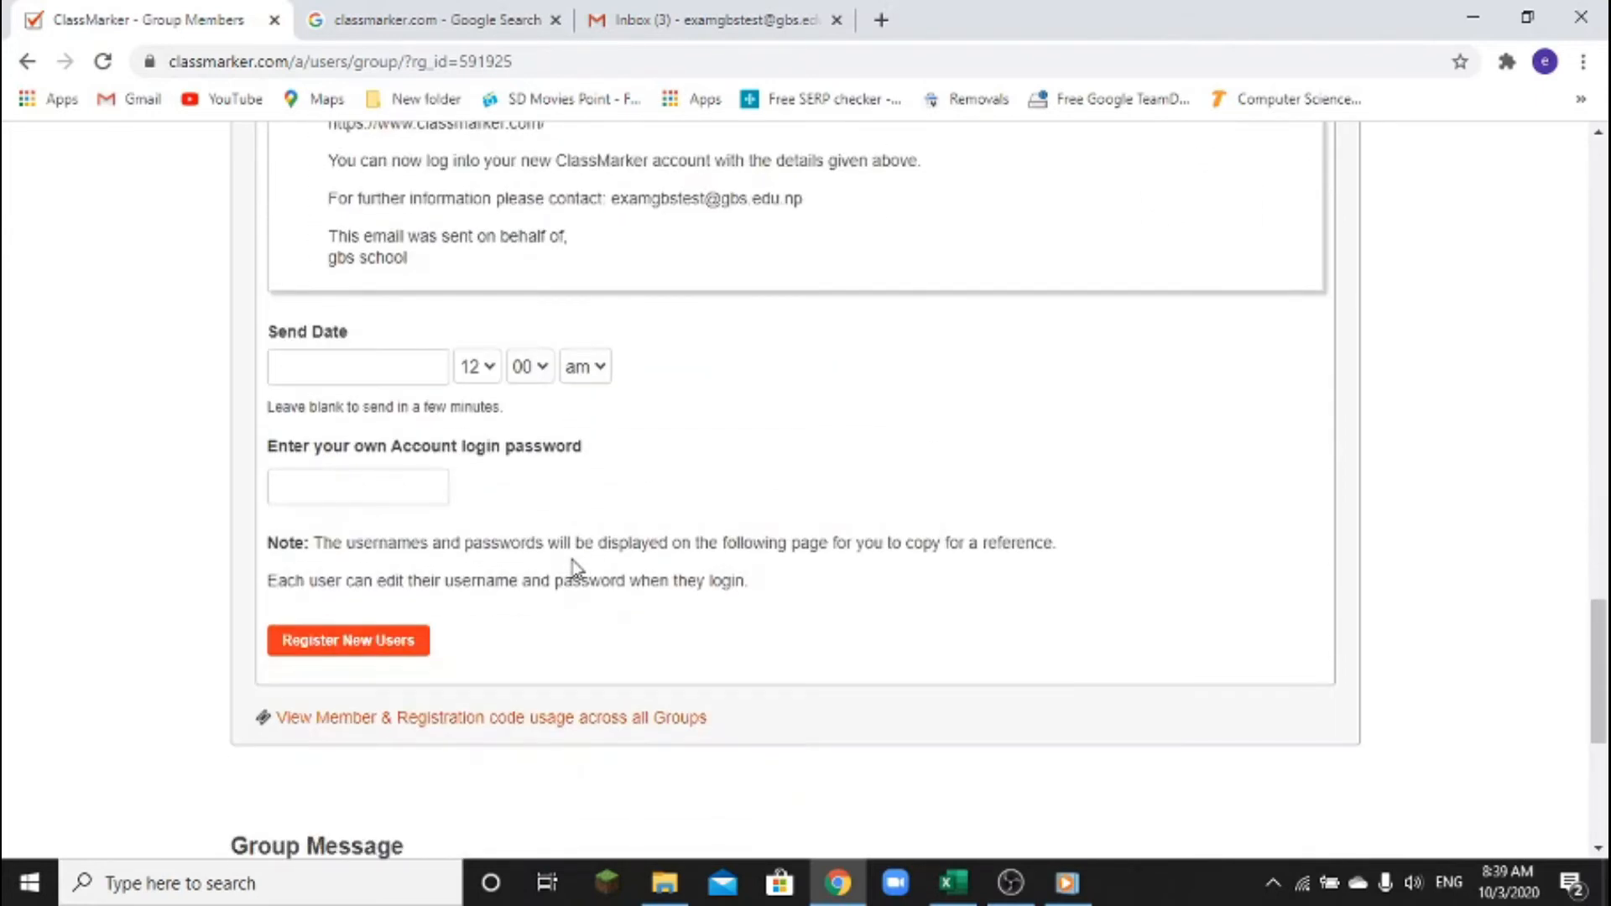
scroll(577, 569, "up", 3)
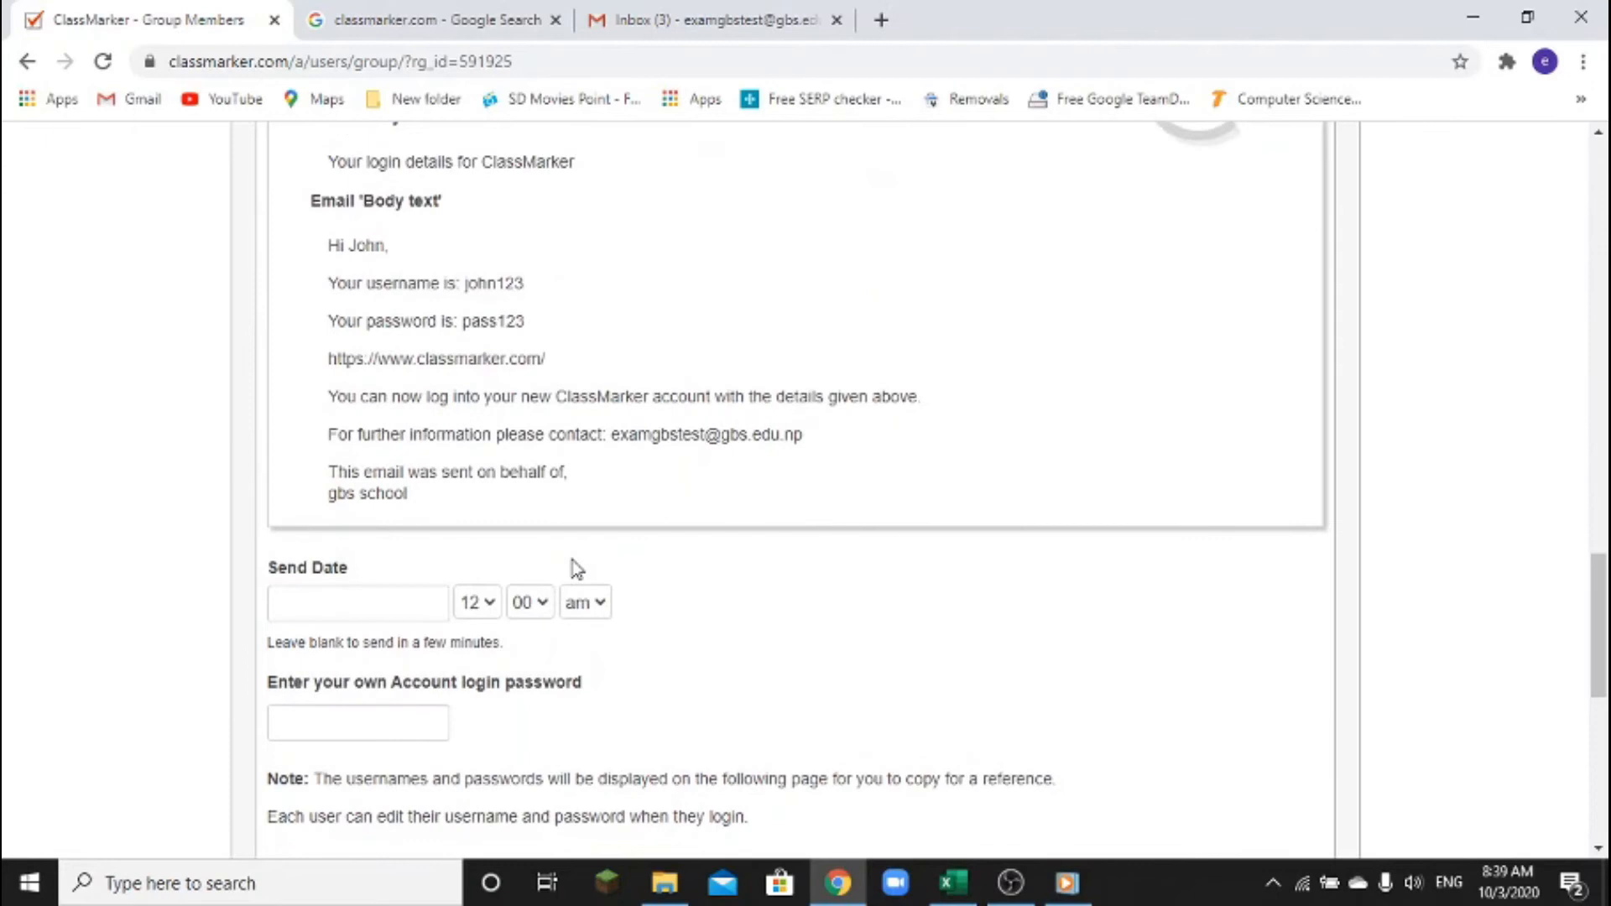
scroll(578, 569, "down", 3)
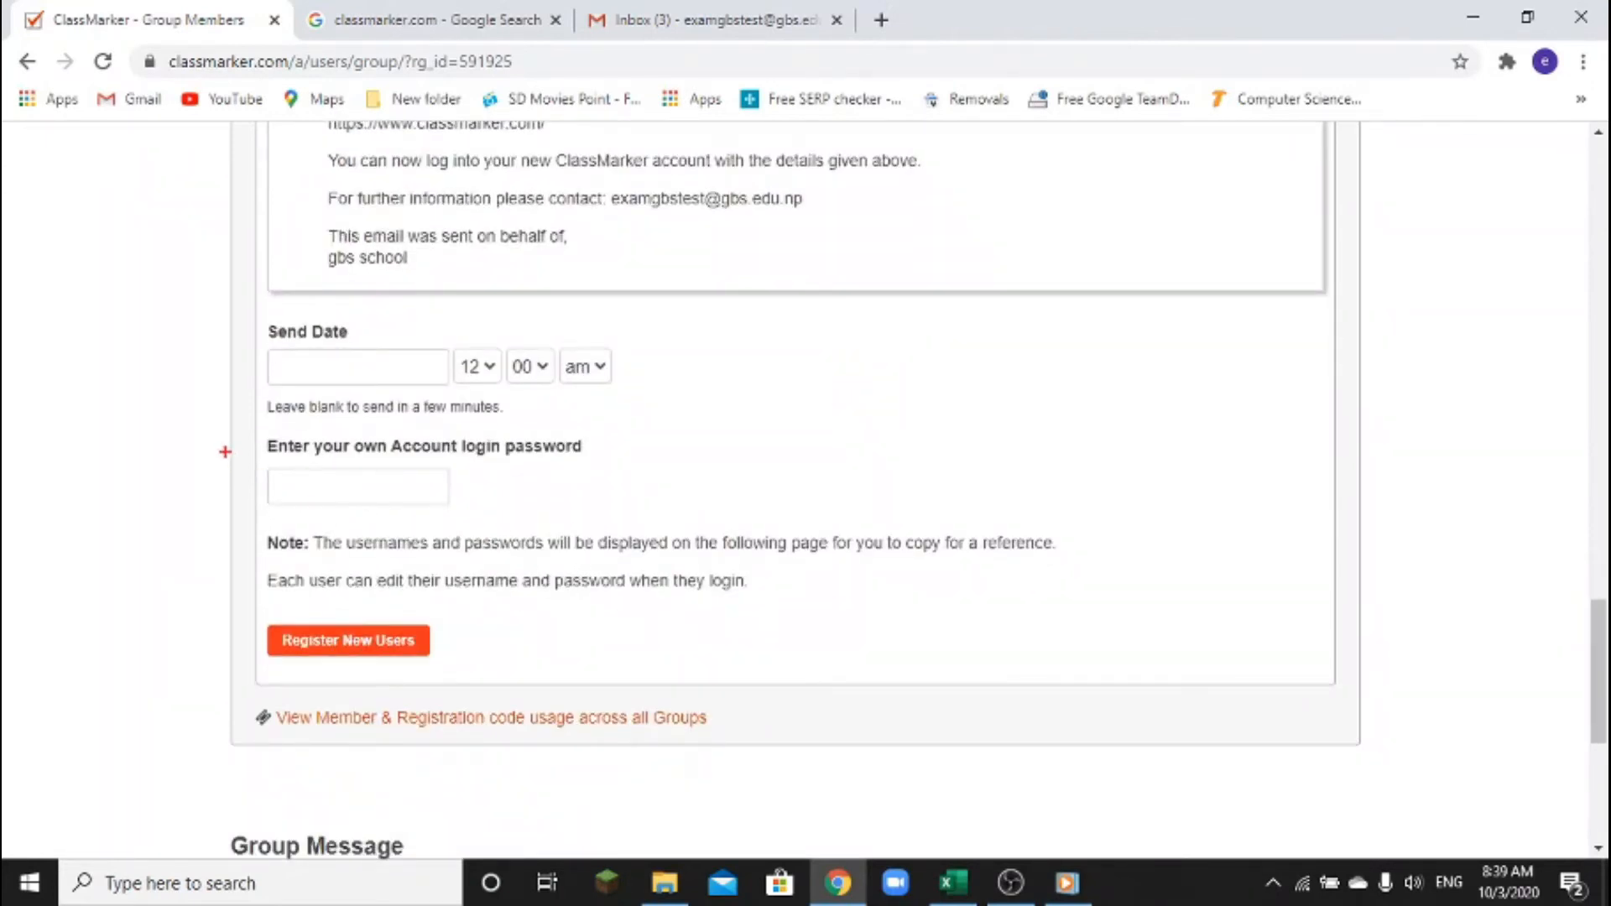
mouse_move(227, 454)
left_mouse_down()
mouse_move(330, 521)
mouse_move(488, 522)
left_mouse_up()
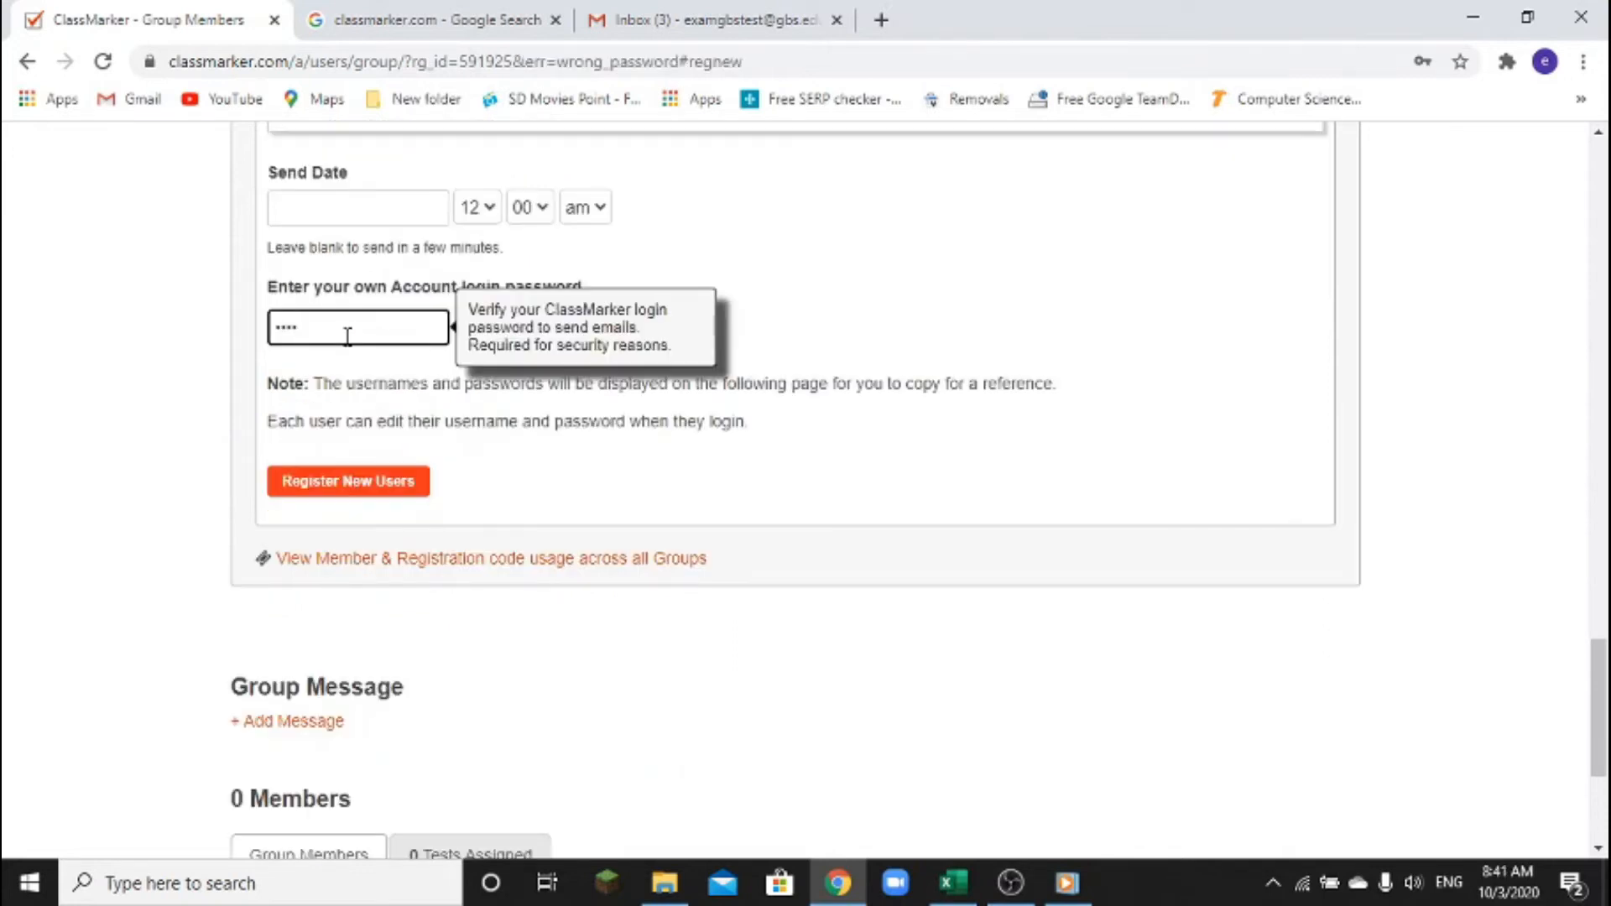
Enter the account login password and click Register New Users for Class 10A
type("•••••••••")
left_click(373, 482)
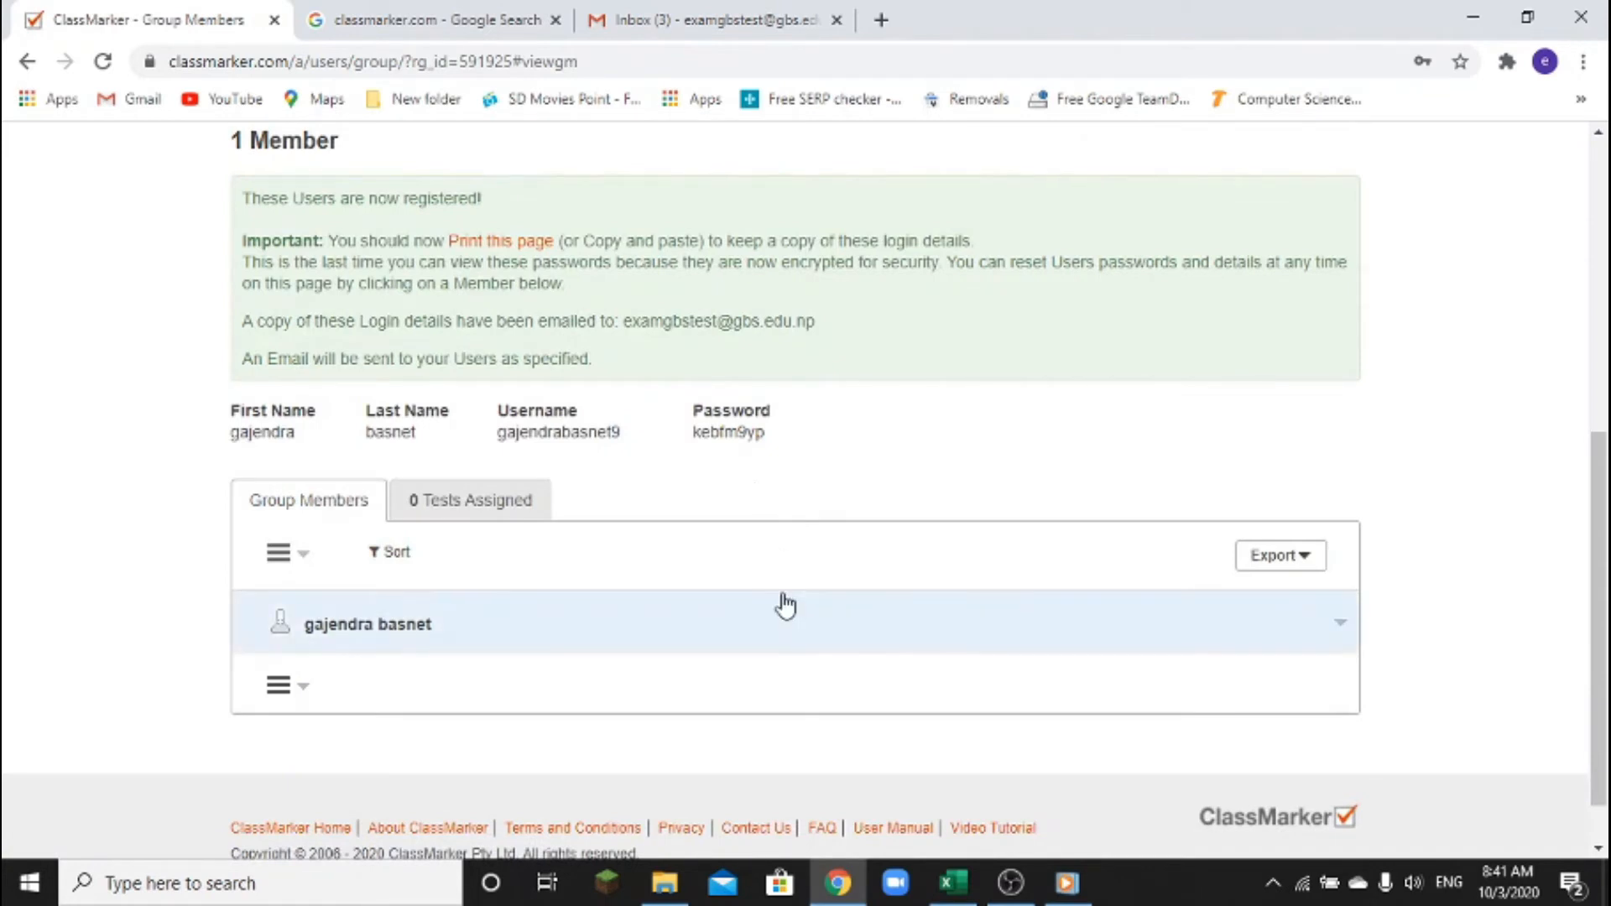
Review the registered-users notice and highlight the new member's generated username
scroll(785, 604, "down", 1)
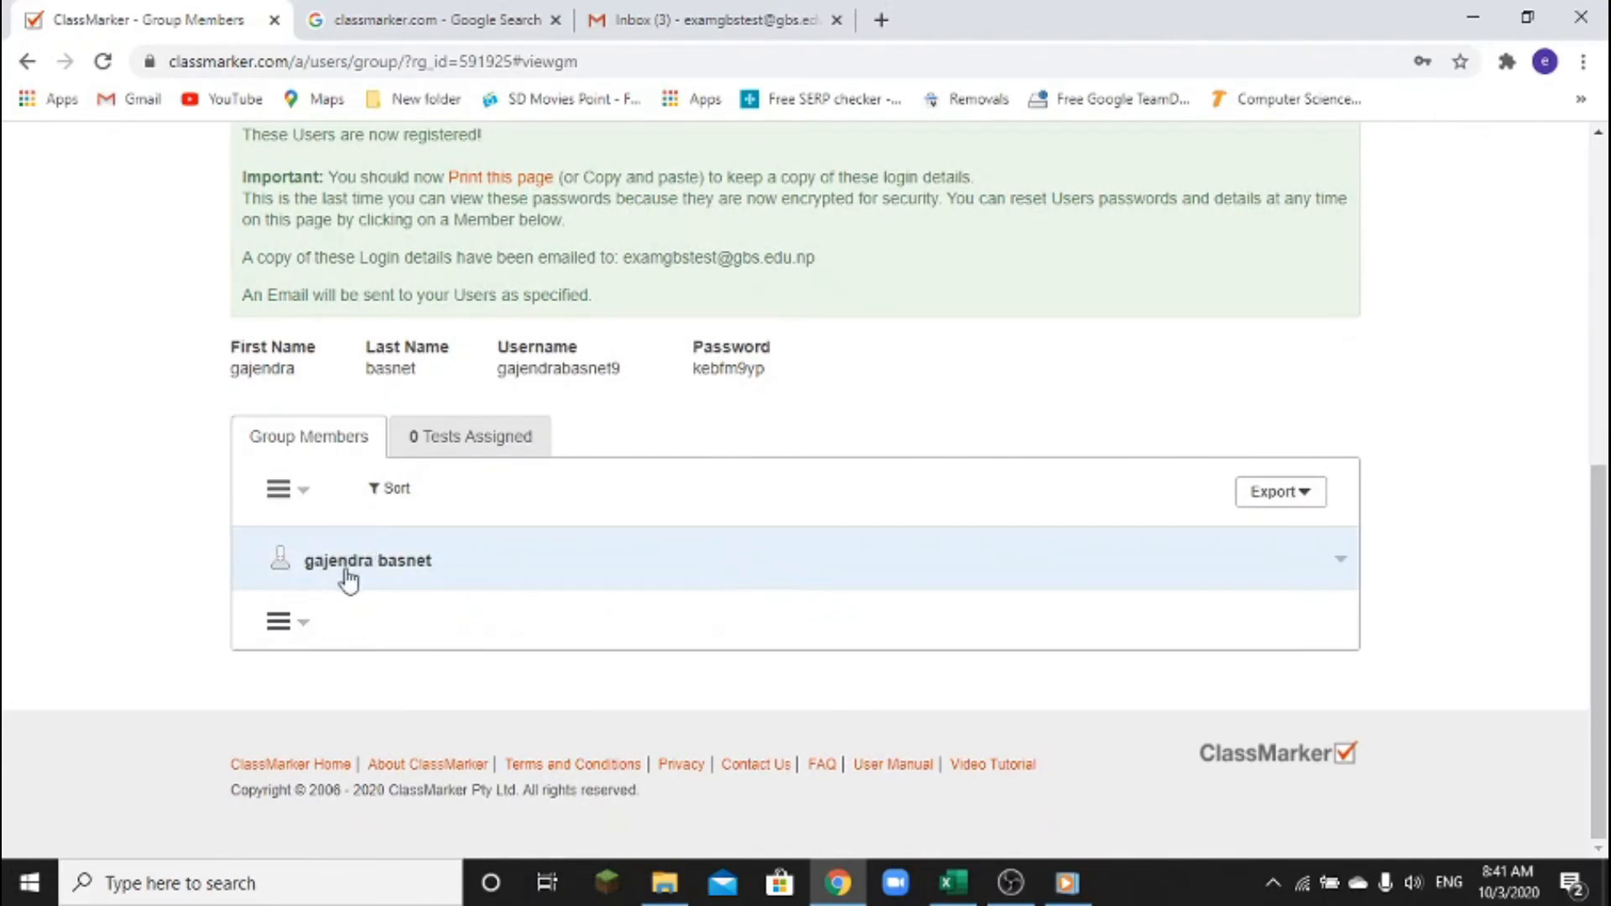
scroll(390, 561, "up", 5)
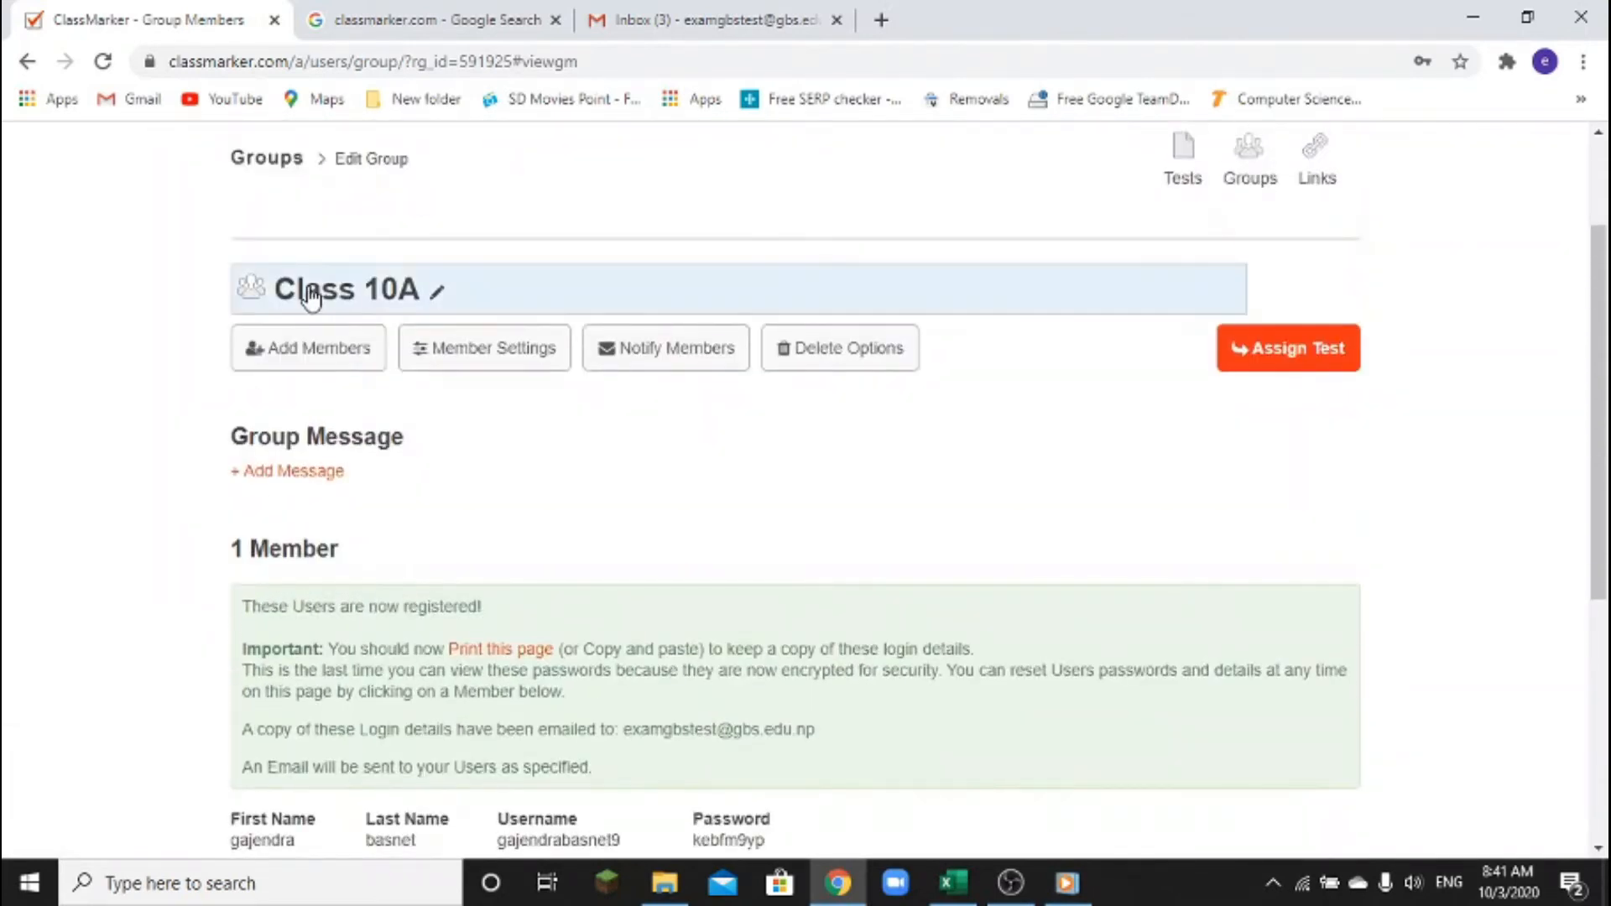
scroll(695, 632, "down", 3)
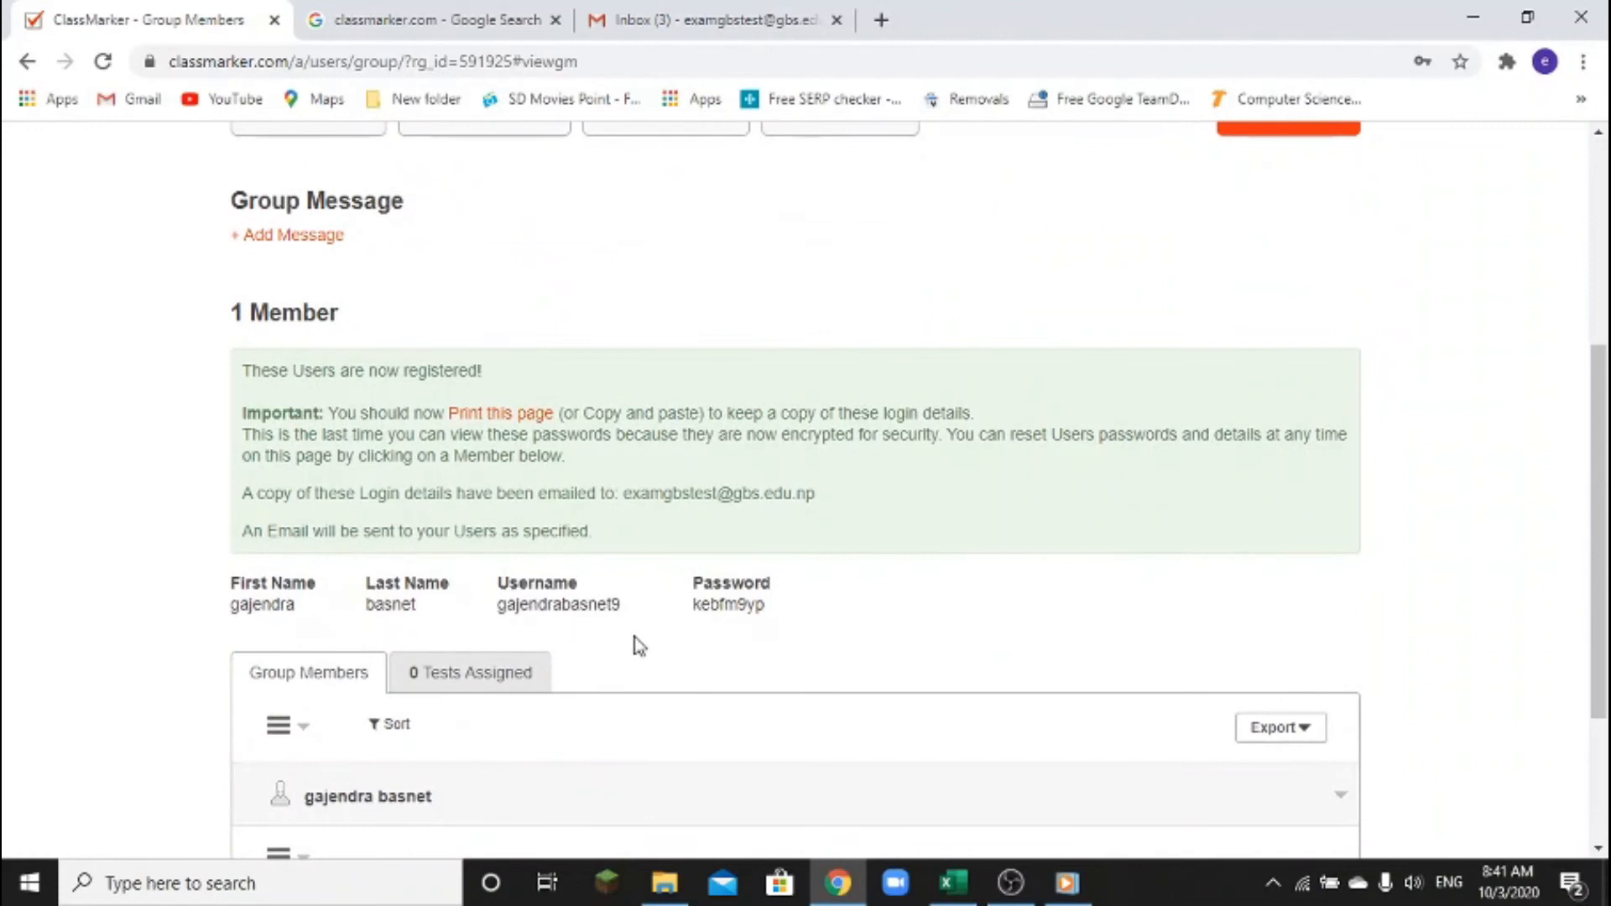
left_click_drag(495, 611, 804, 620)
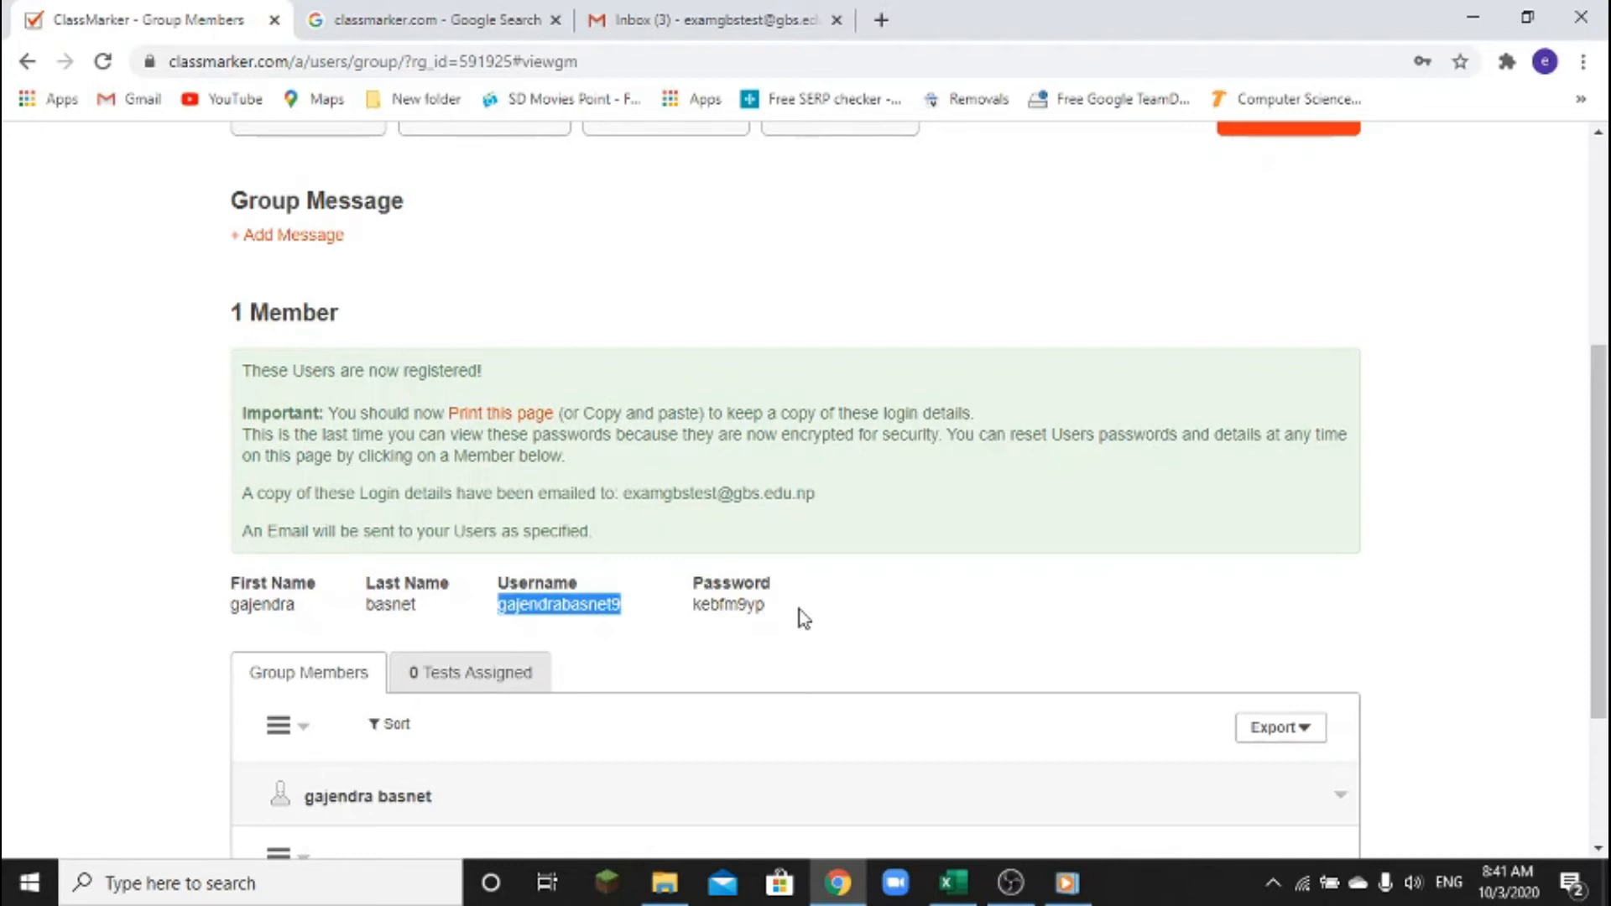
scroll(801, 615, "down", 3)
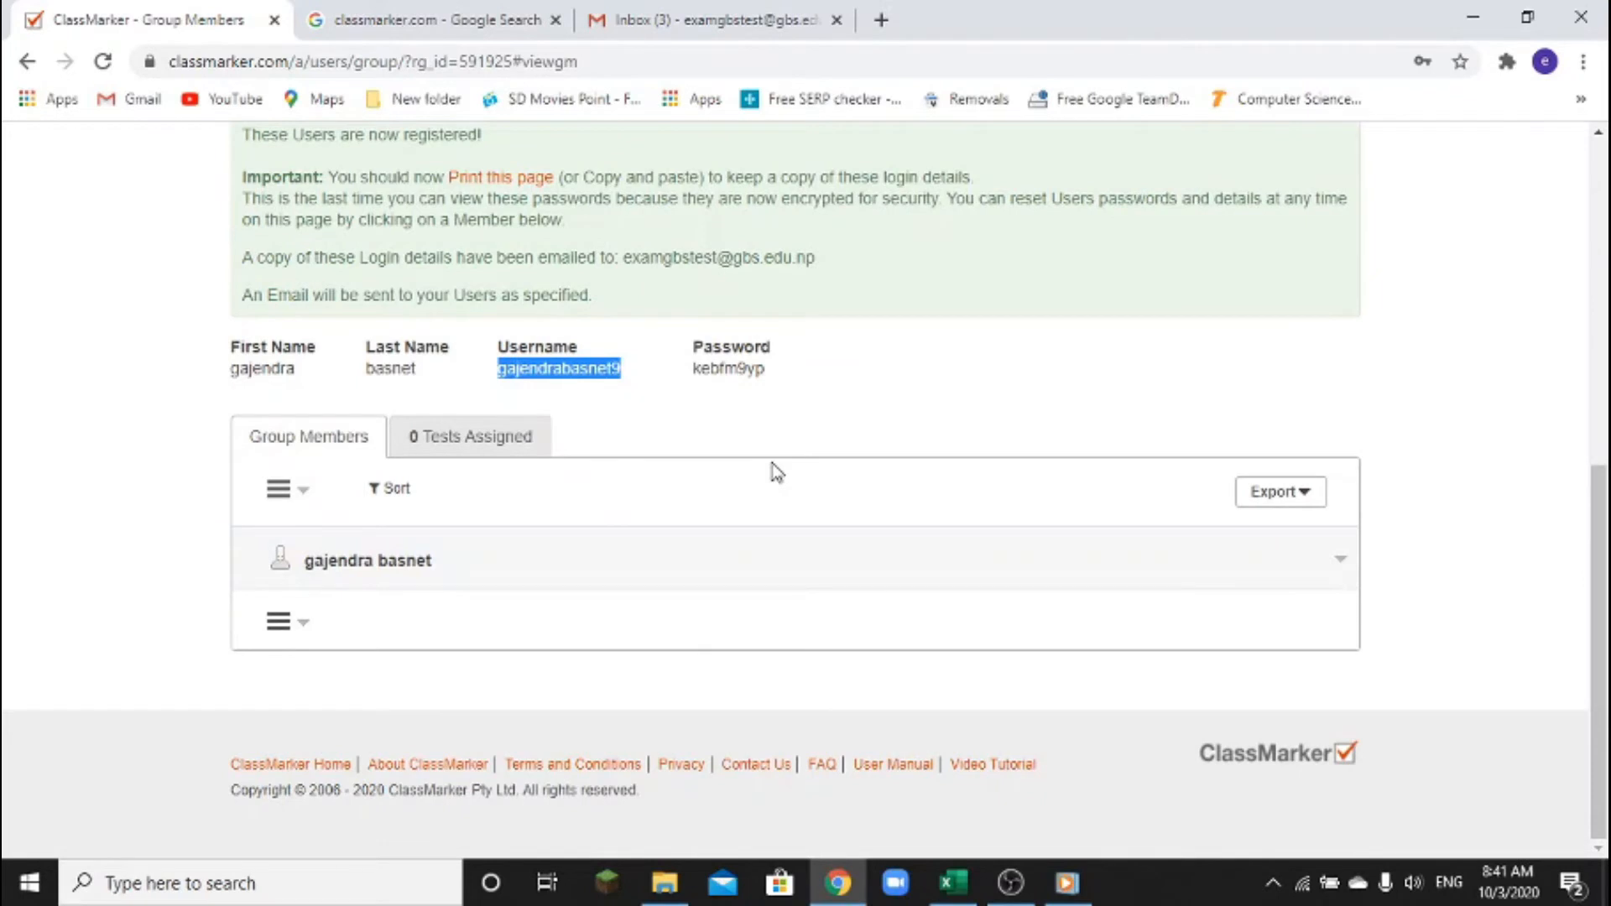
In Gmail, sign out of the administrator account and sign in as the new member
left_click(750, 25)
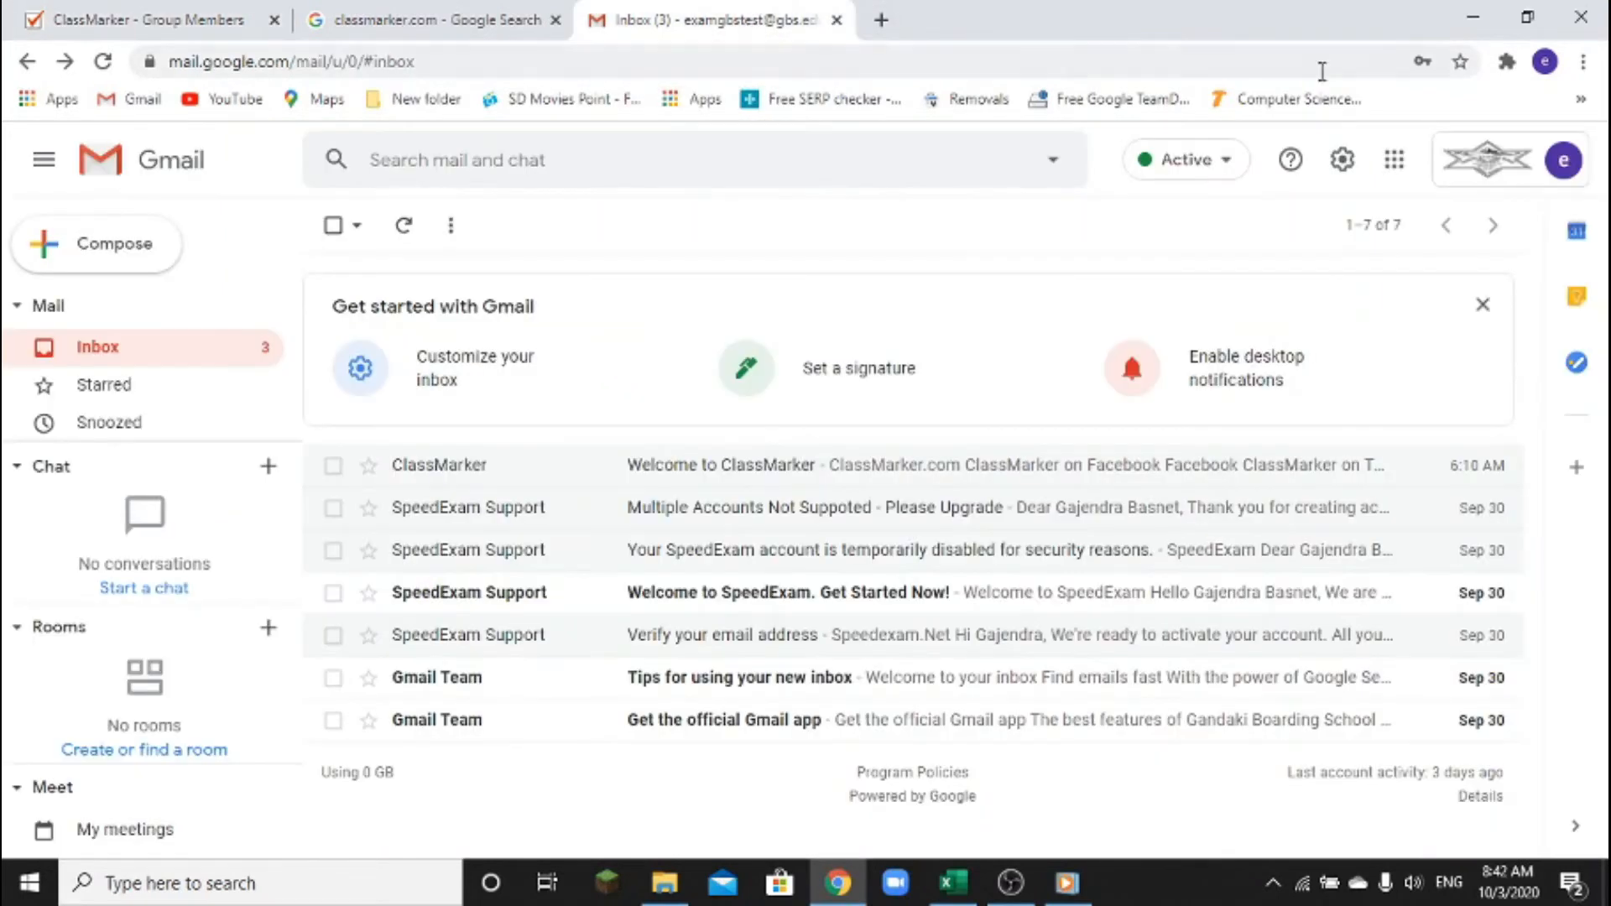
left_click(1574, 166)
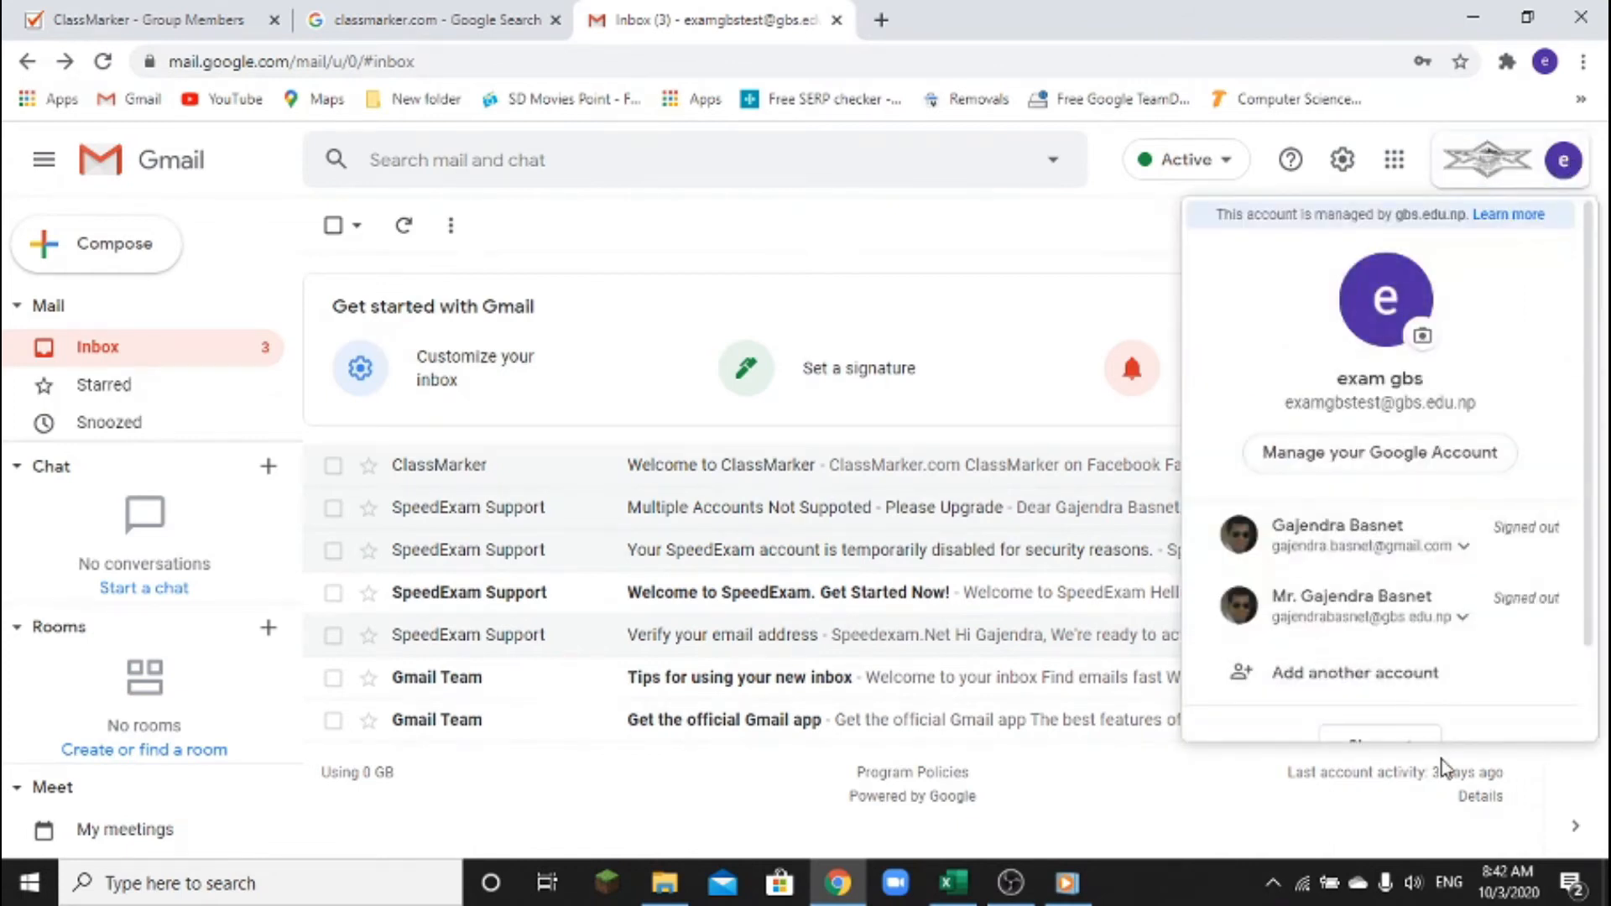
scroll(1426, 662, "down", 2)
left_click(1425, 653)
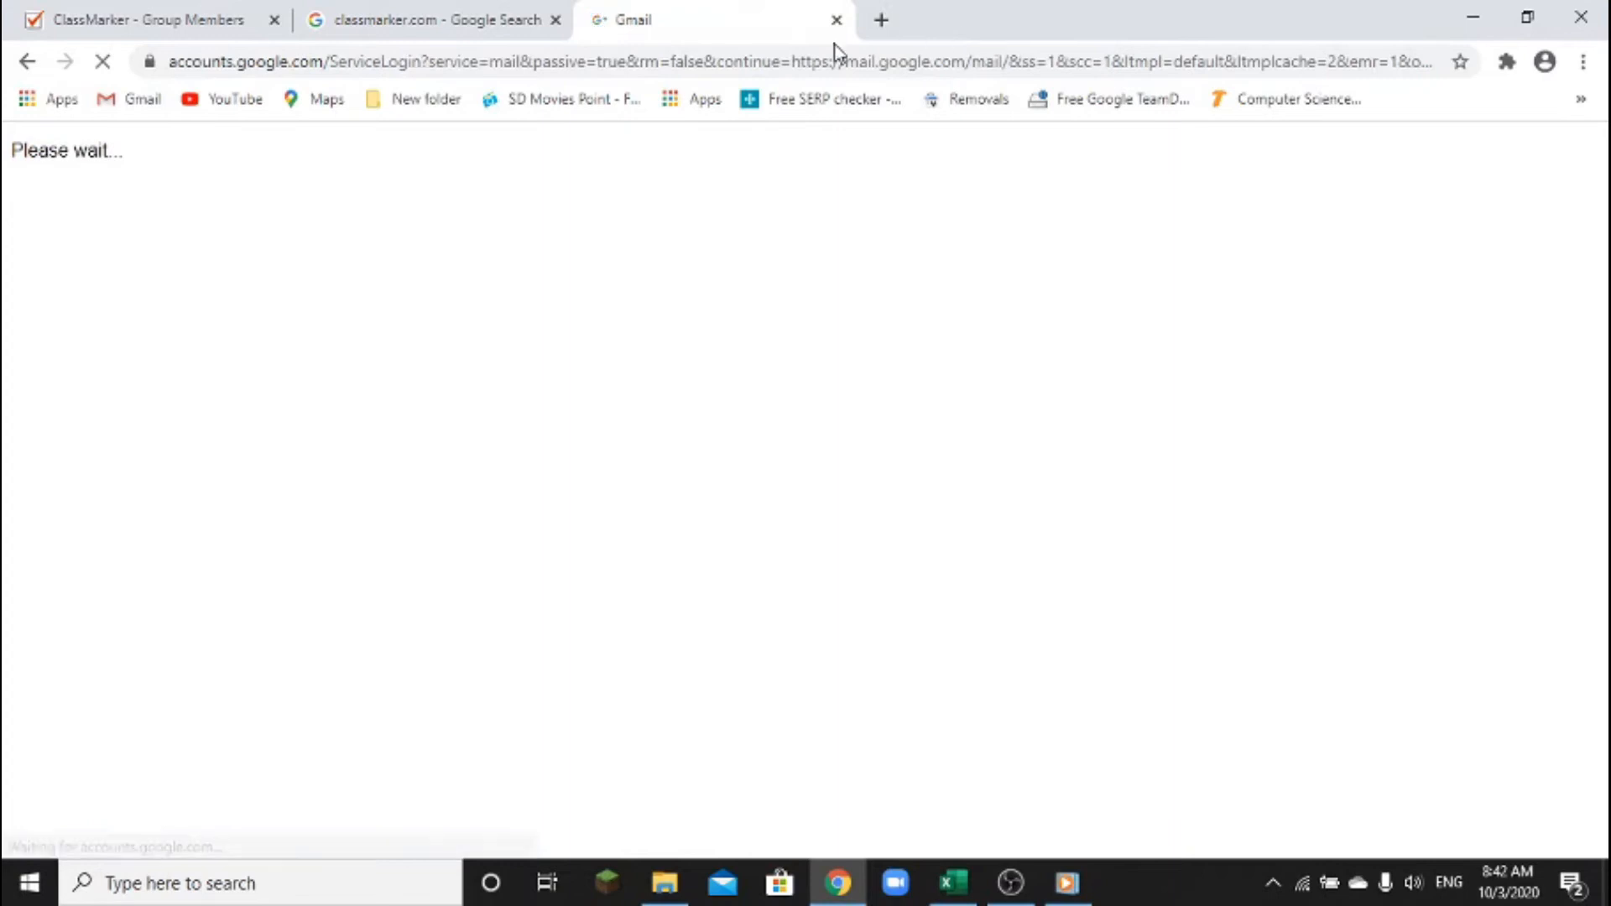
left_click(784, 475)
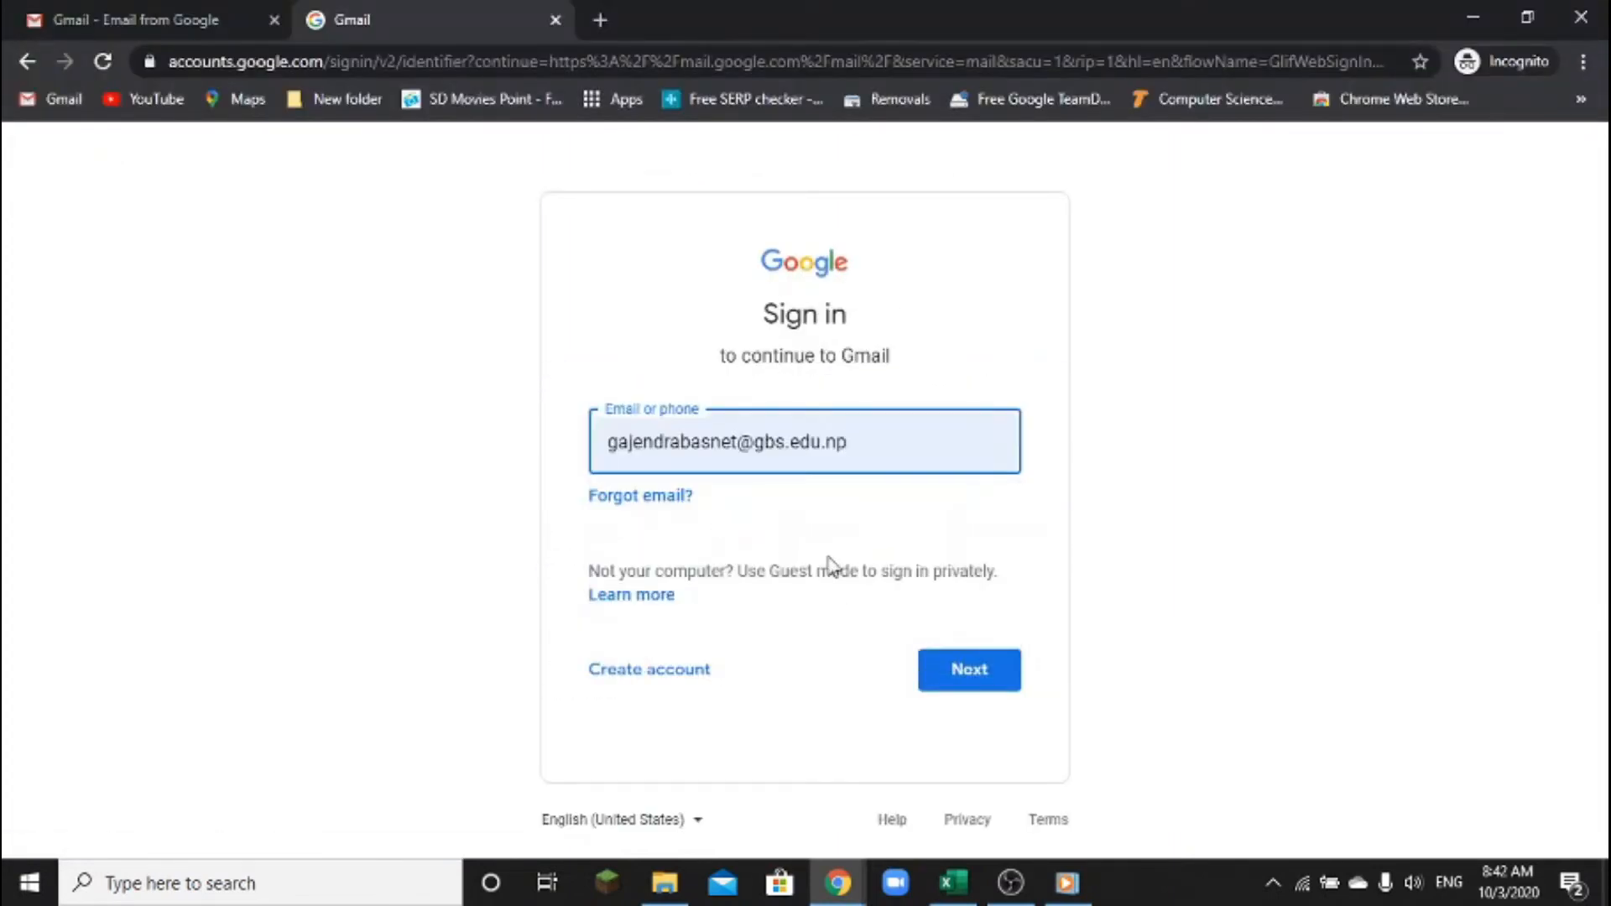
left_click(960, 671)
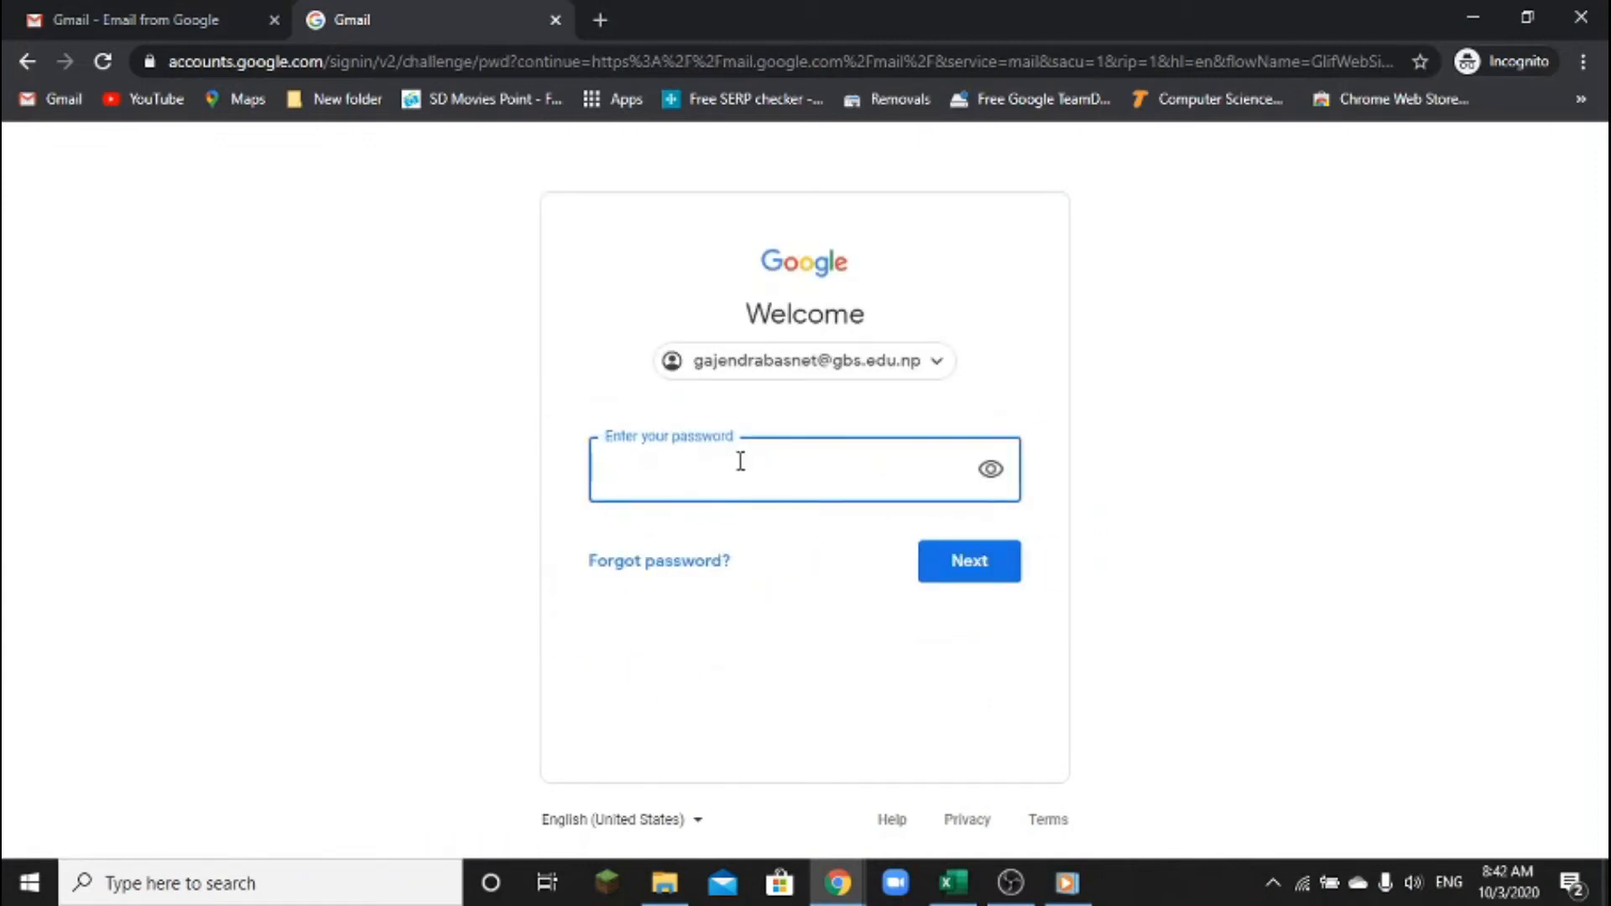
type("•••••••••")
key("Return")
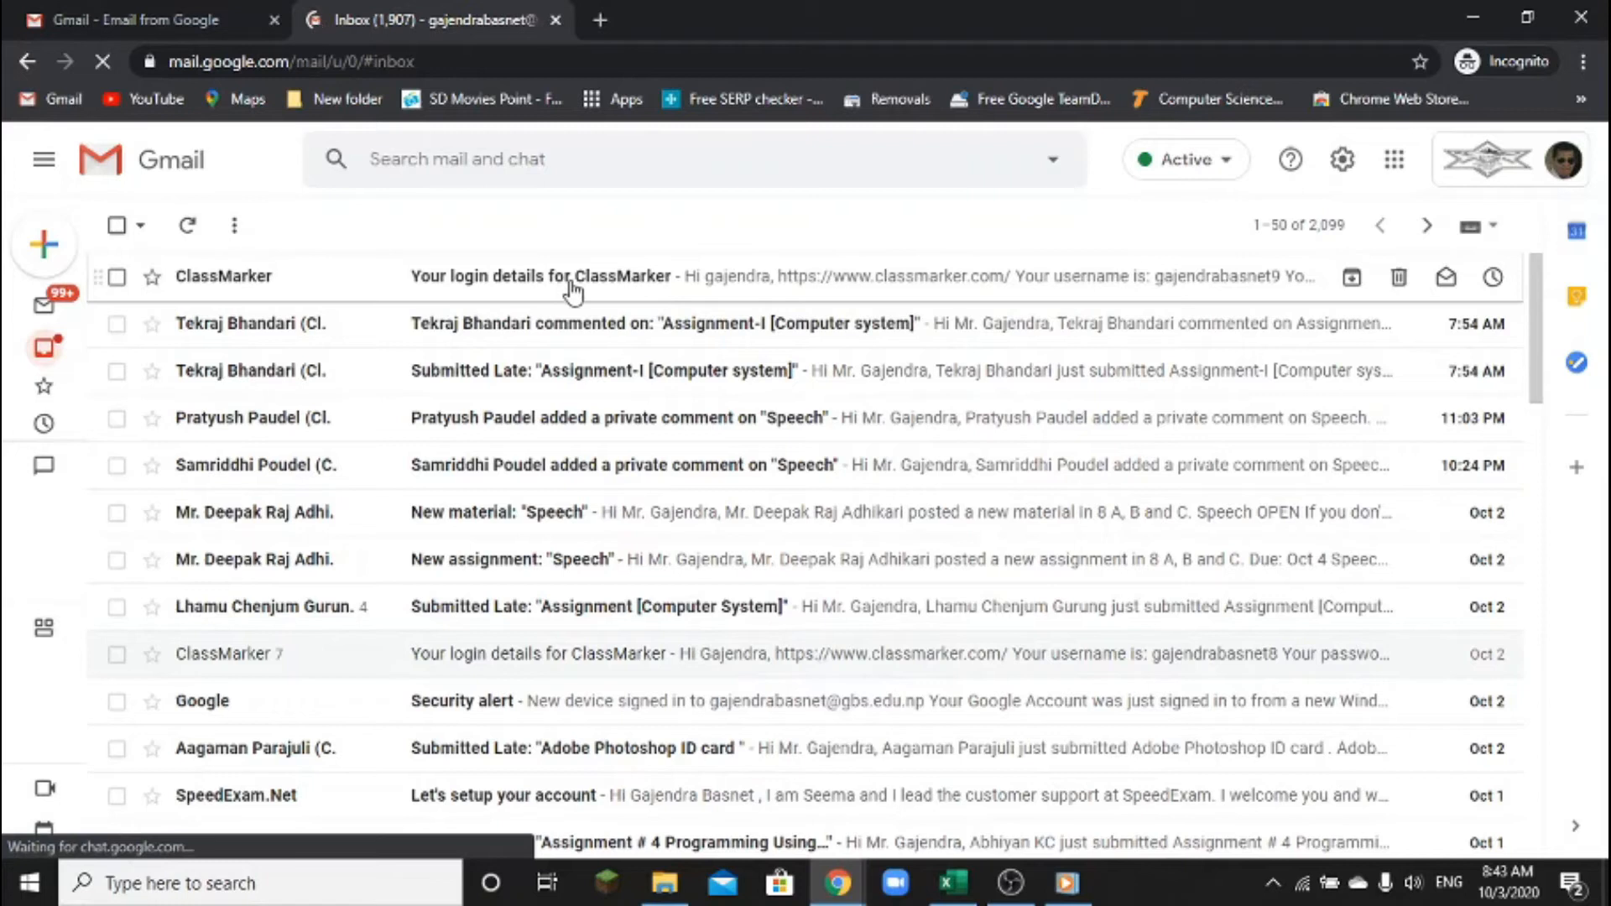
Open the 'Your login details for ClassMarker' email and highlight the member's username and password
left_click(642, 284)
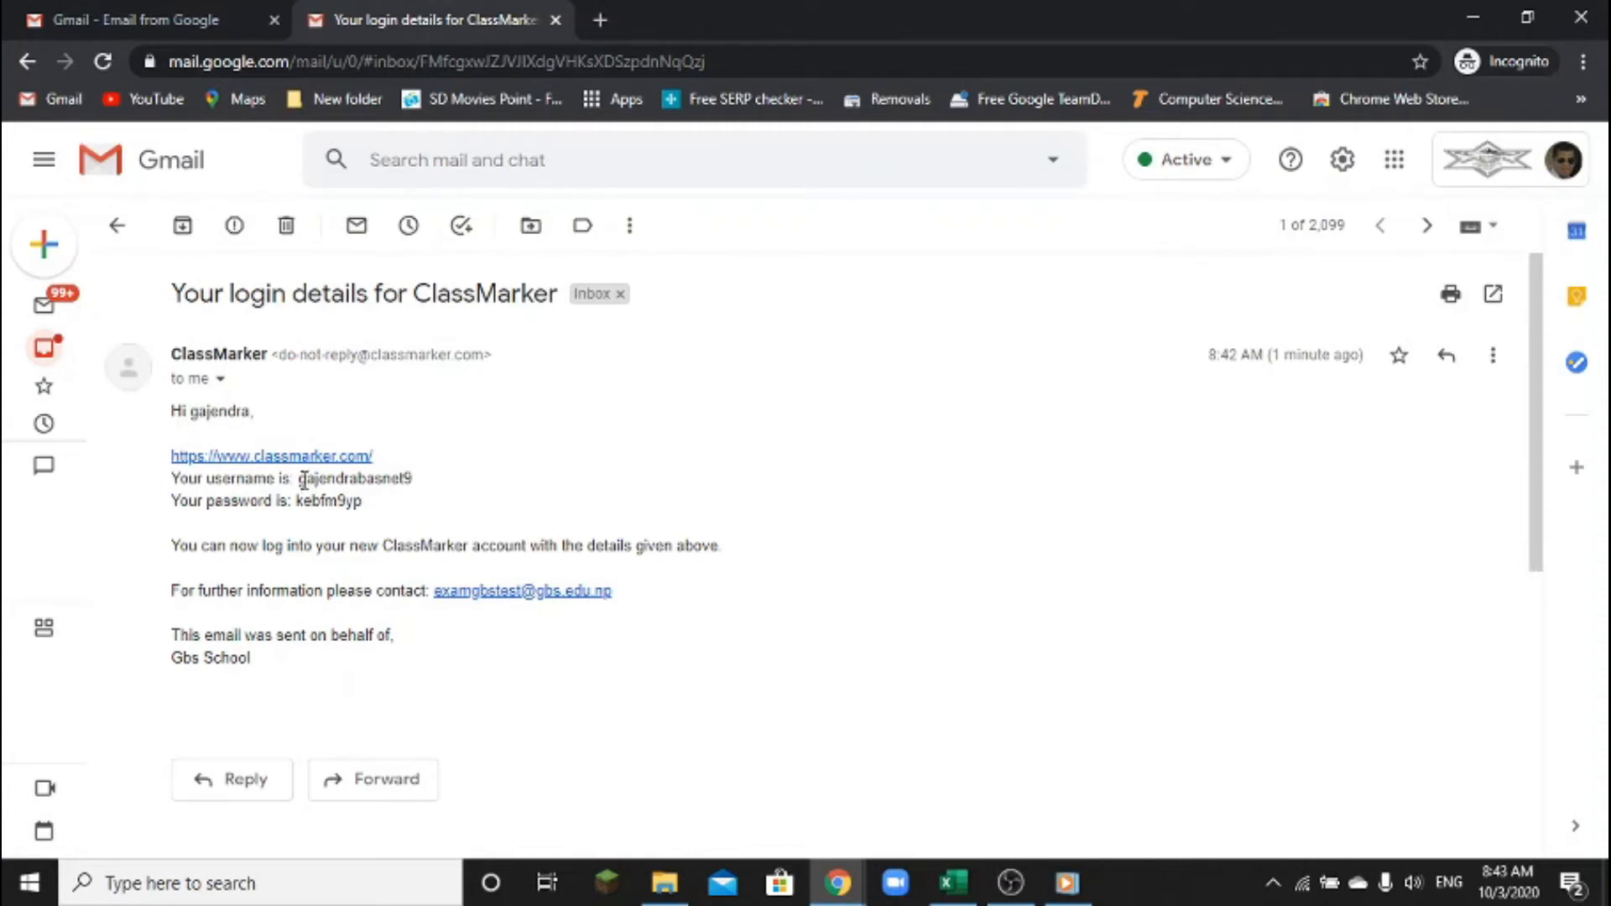
left_click_drag(300, 478, 454, 490)
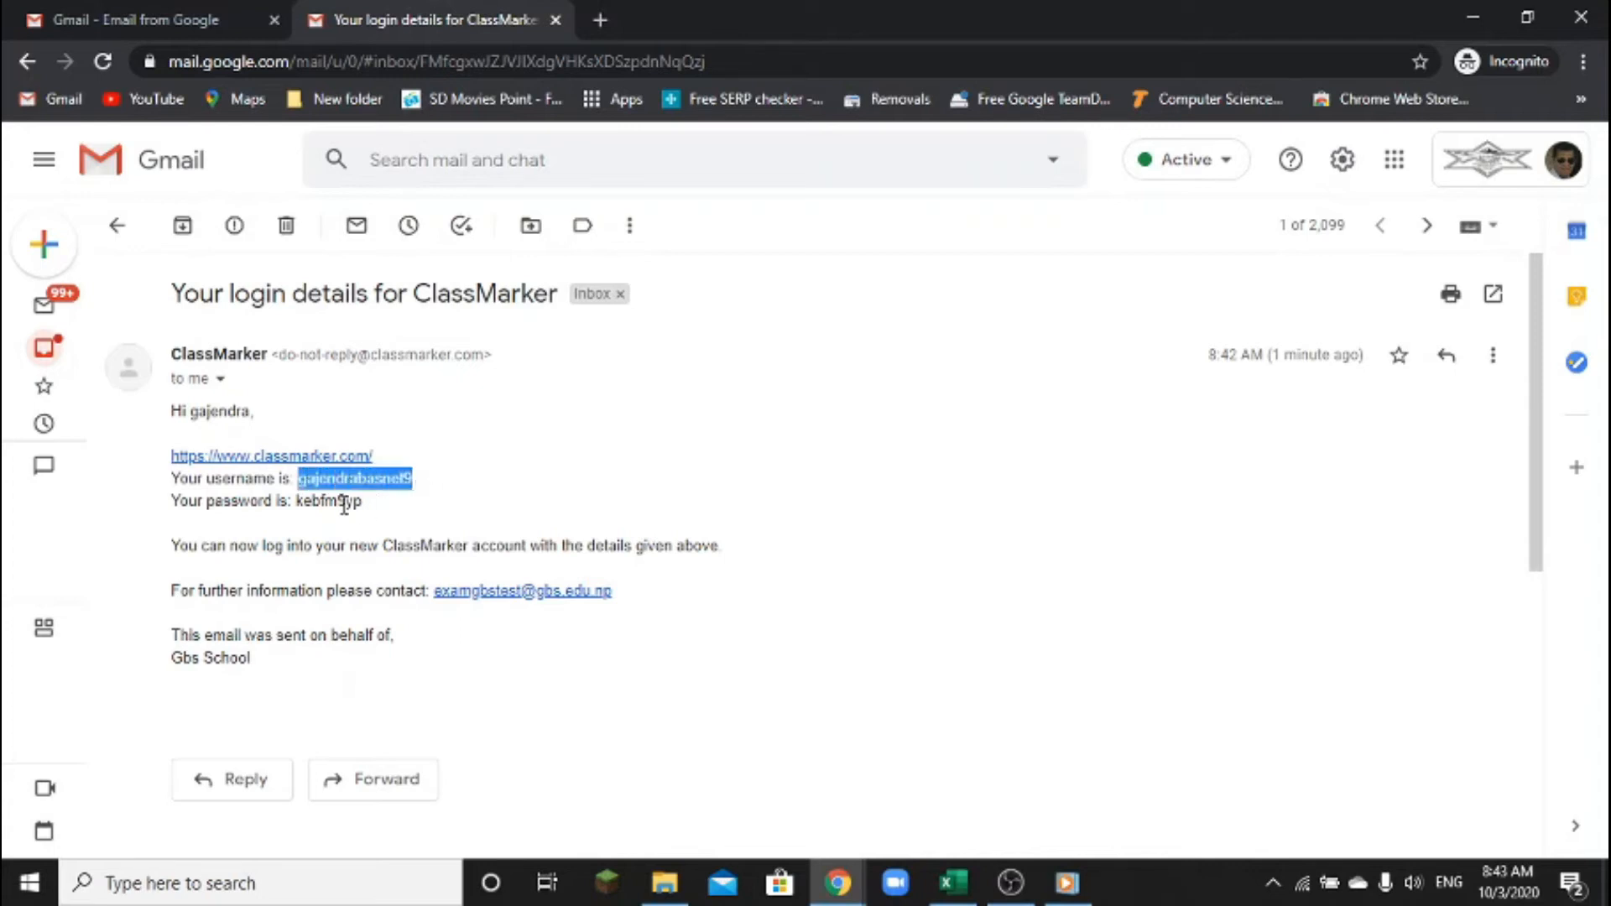
left_click_drag(292, 502, 422, 512)
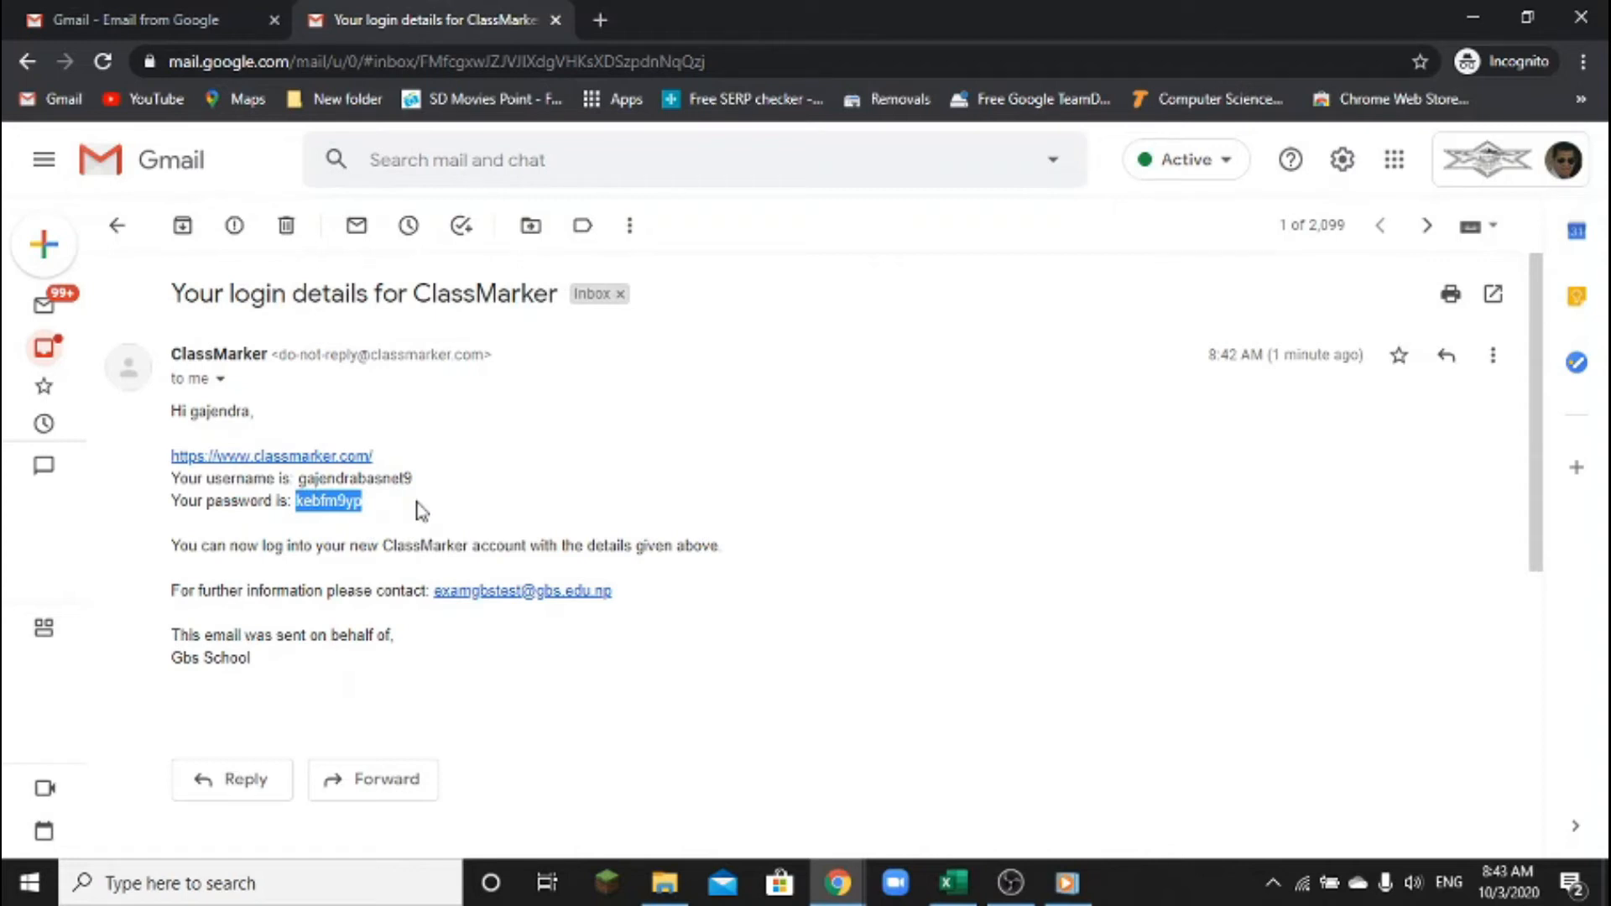
left_click_drag(165, 462, 207, 454)
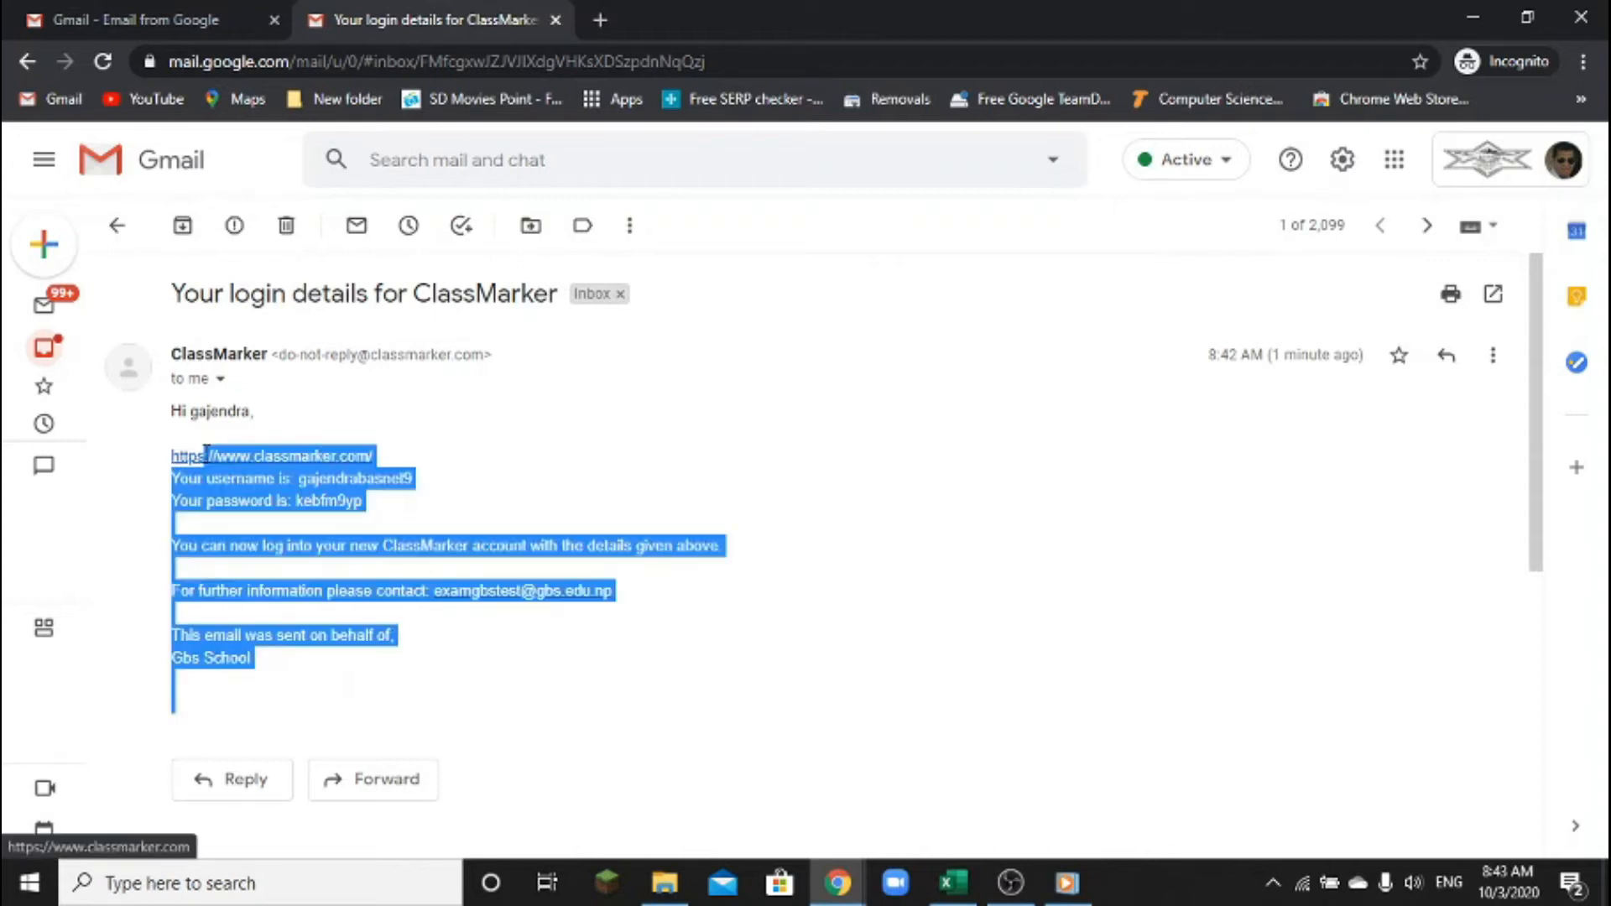
left_click(374, 449)
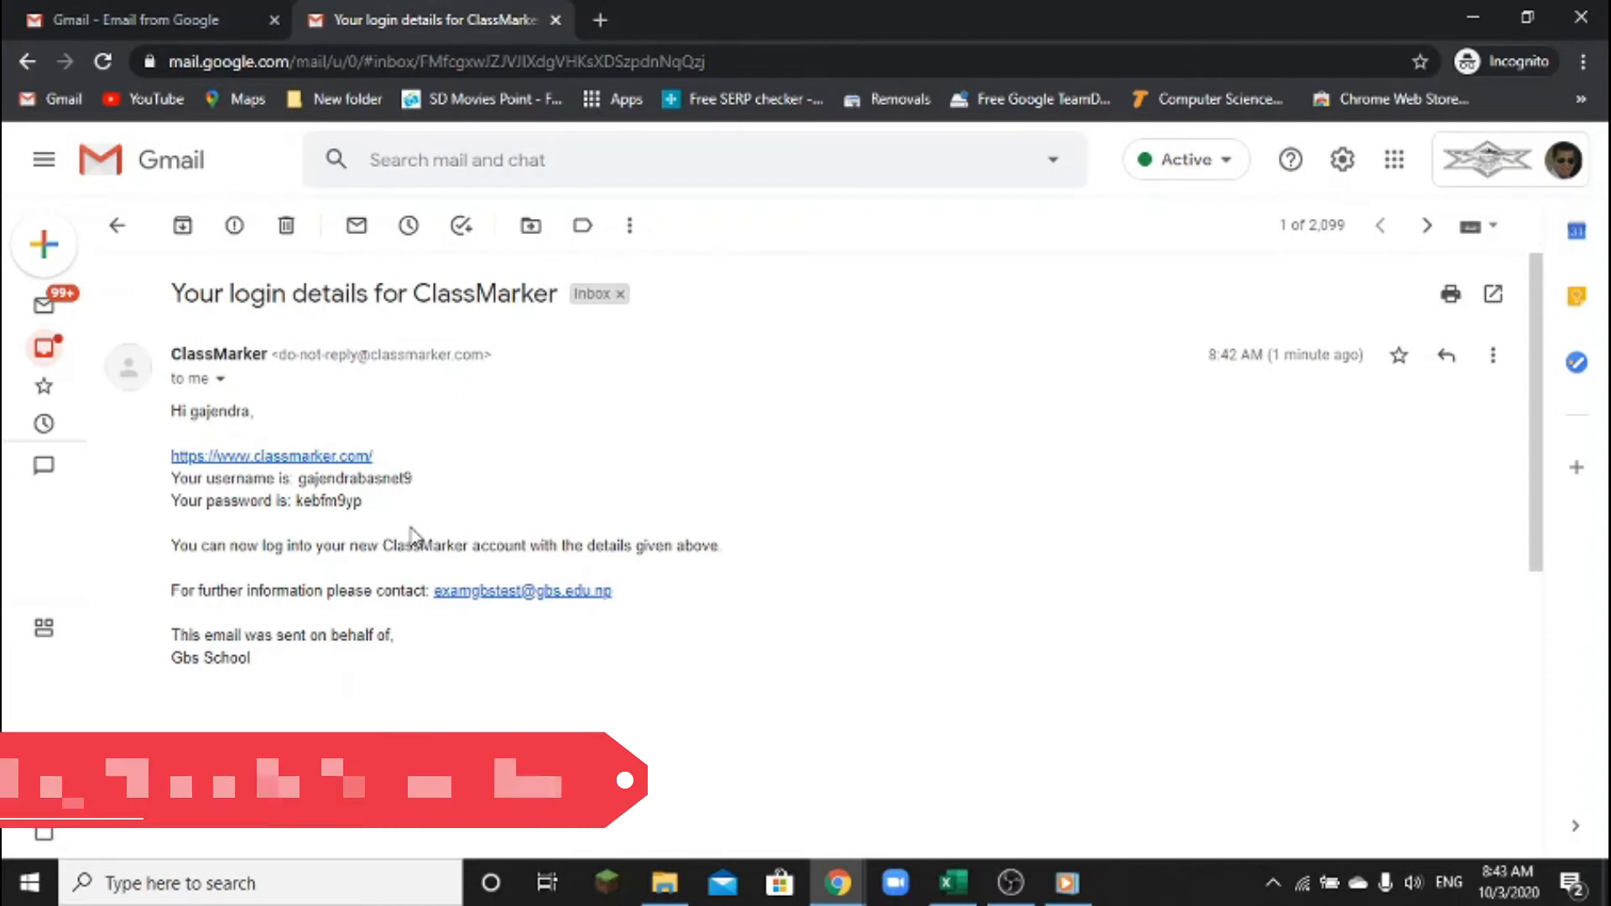
mouse_move(840, 888)
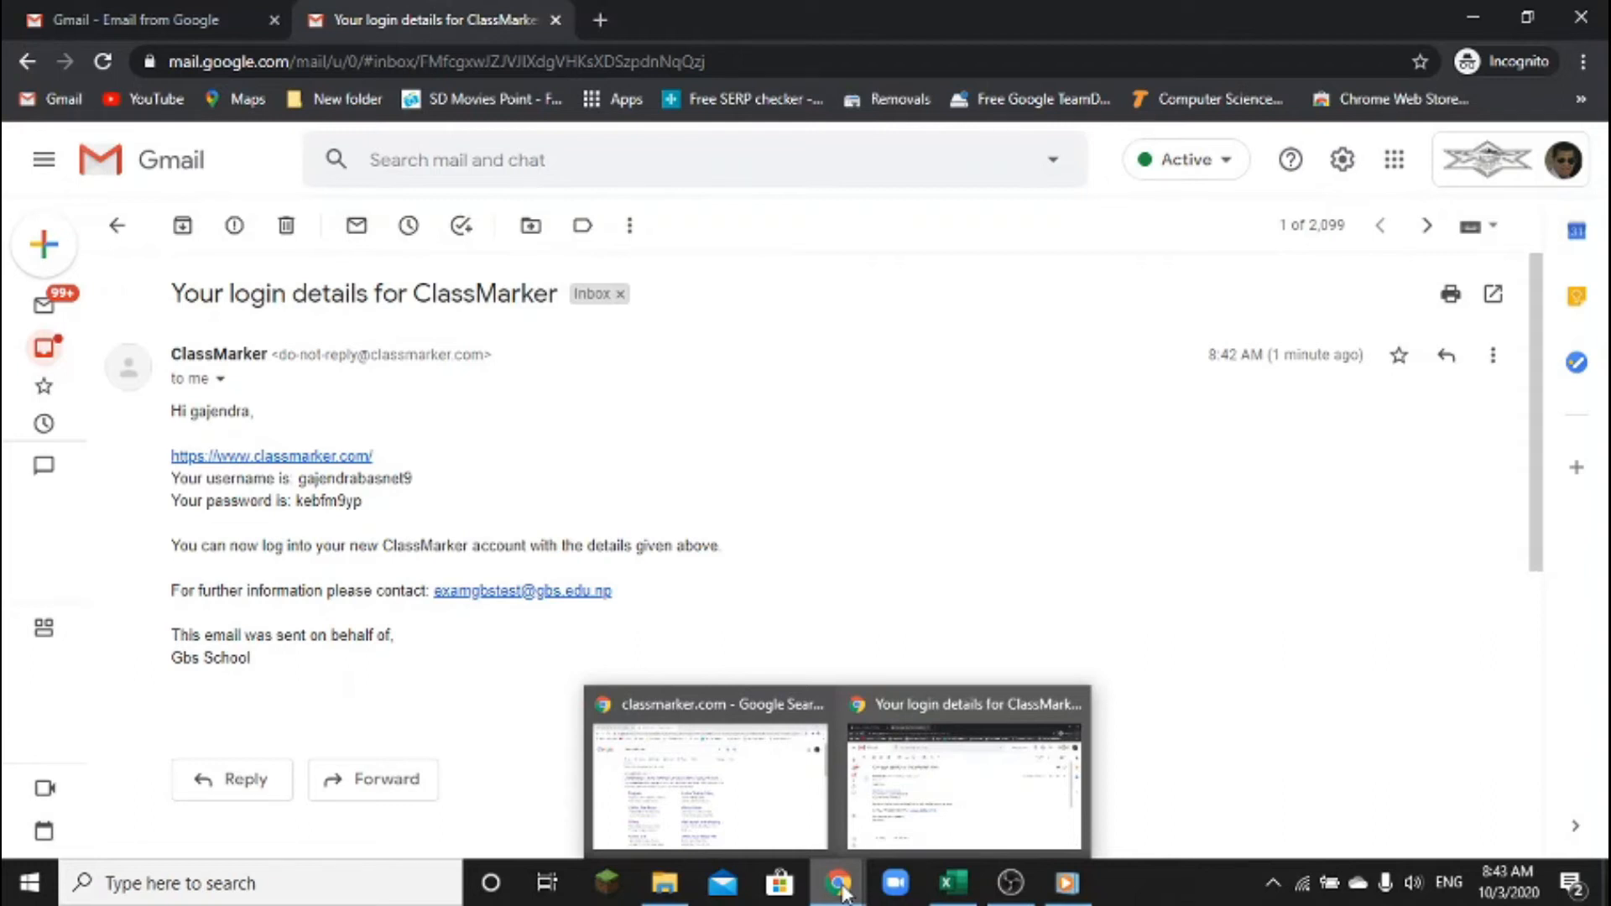
From the Class 10A group page, start Assign Test to reach the Select Test step
left_click(773, 759)
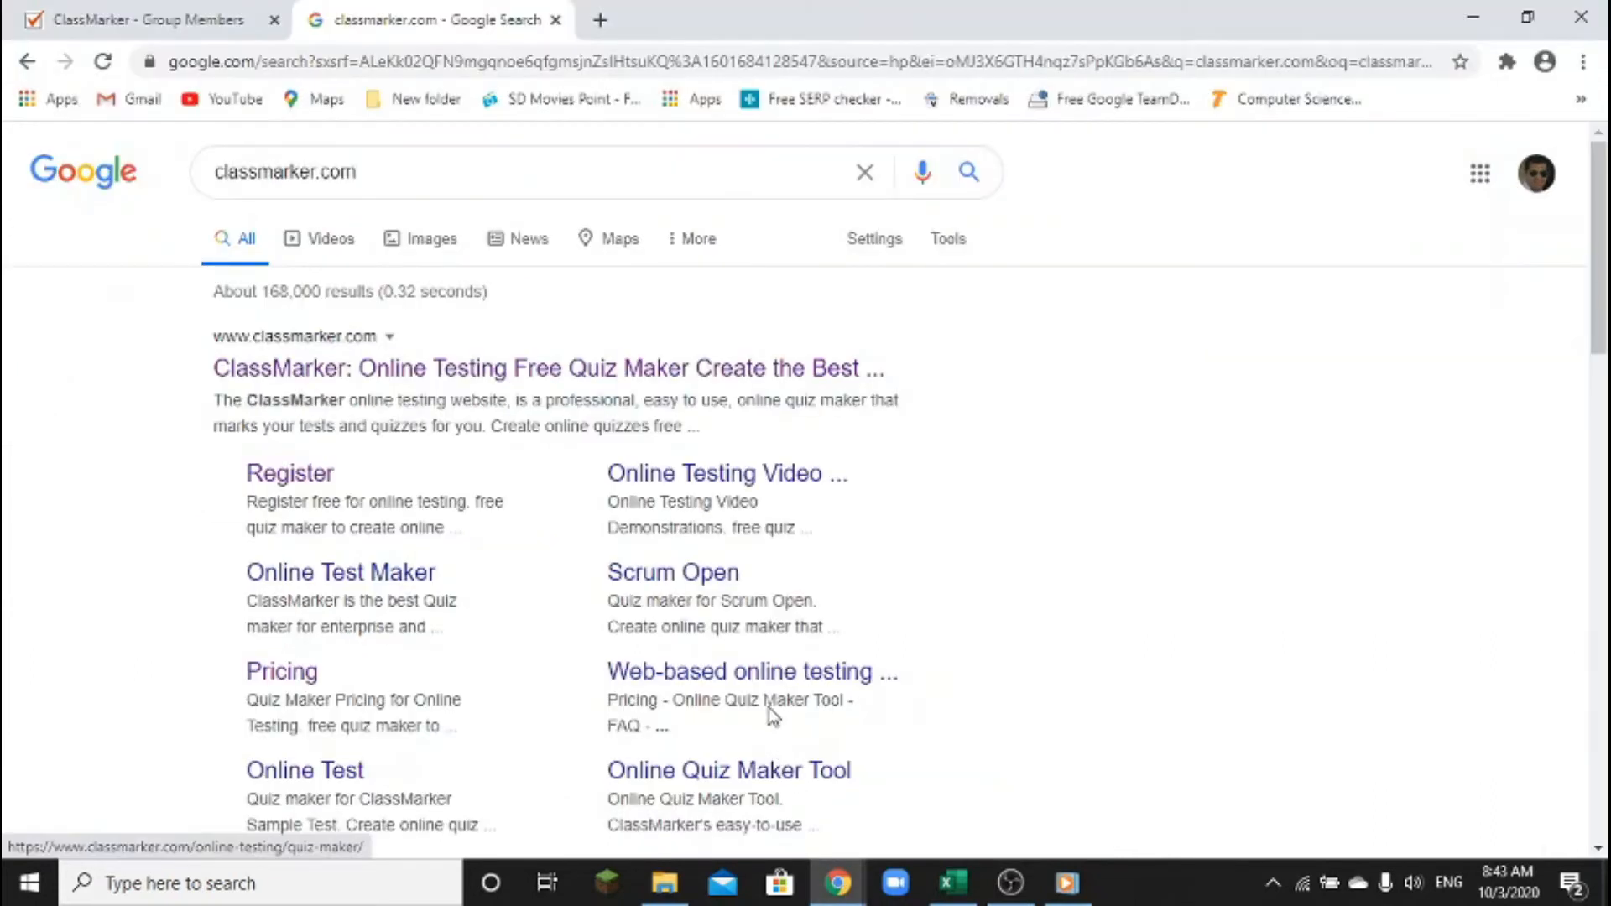
left_click(197, 23)
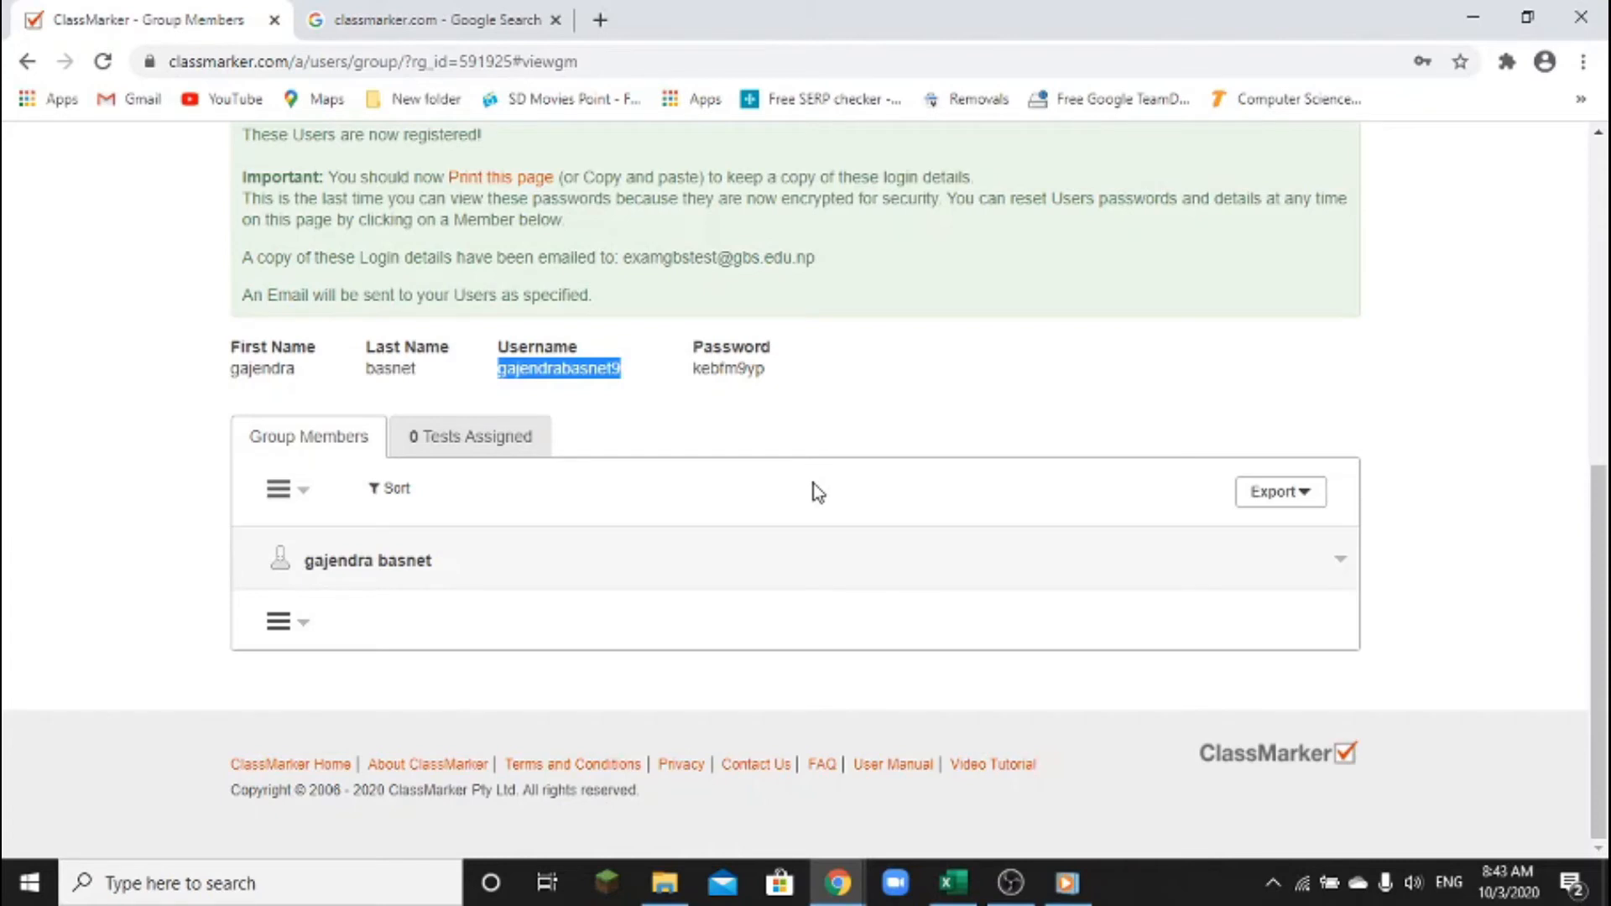
scroll(814, 483, "up", 4)
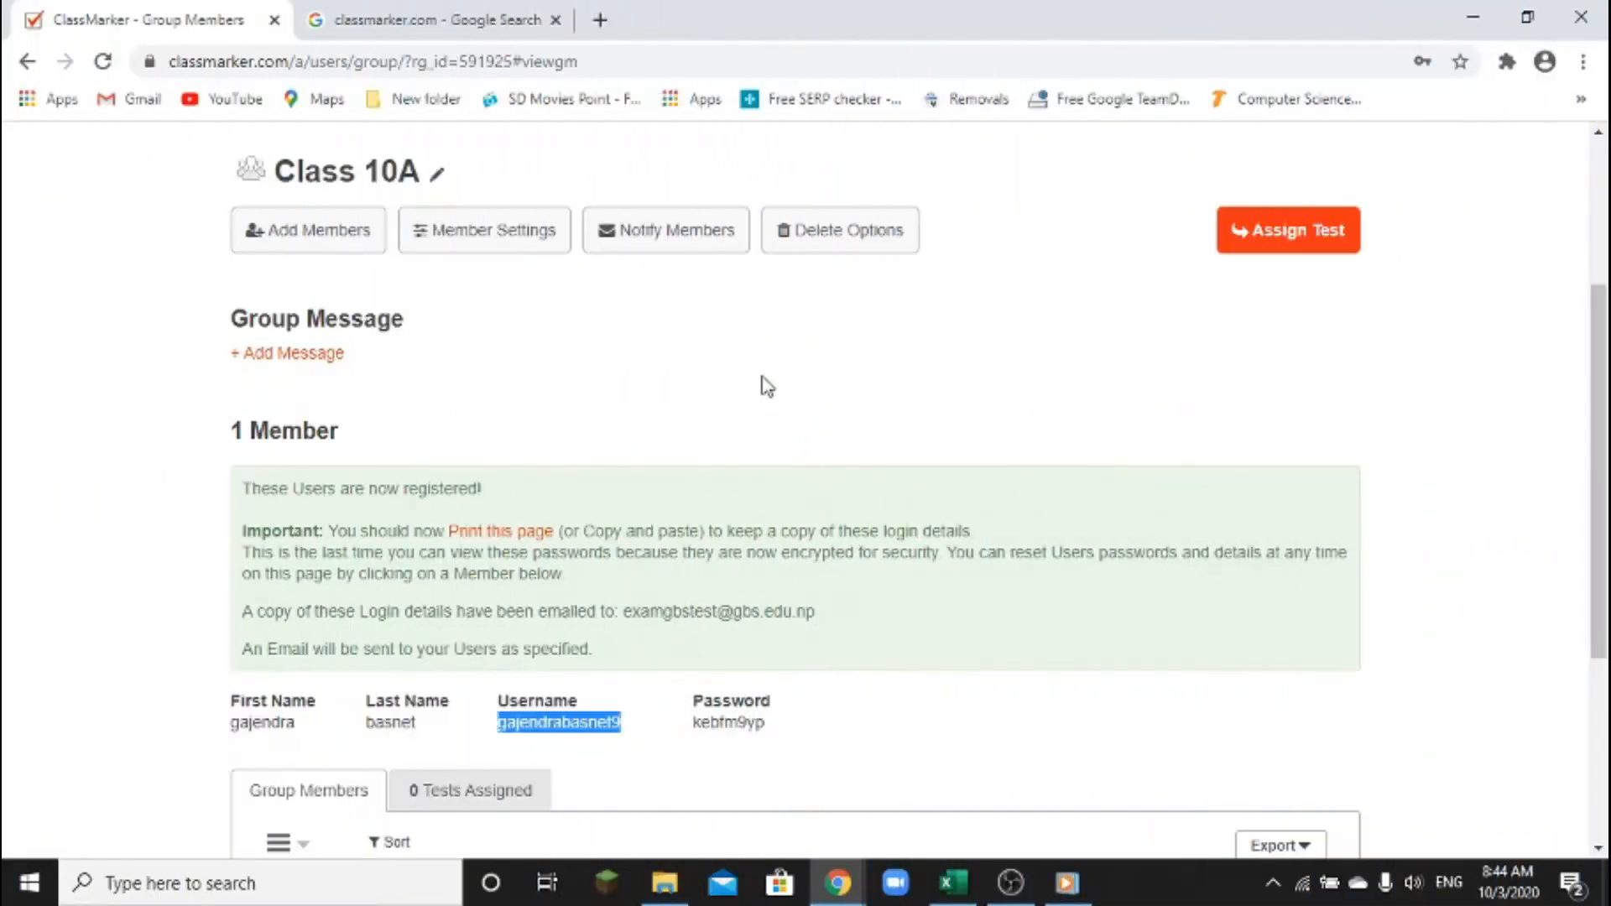
left_click(1278, 241)
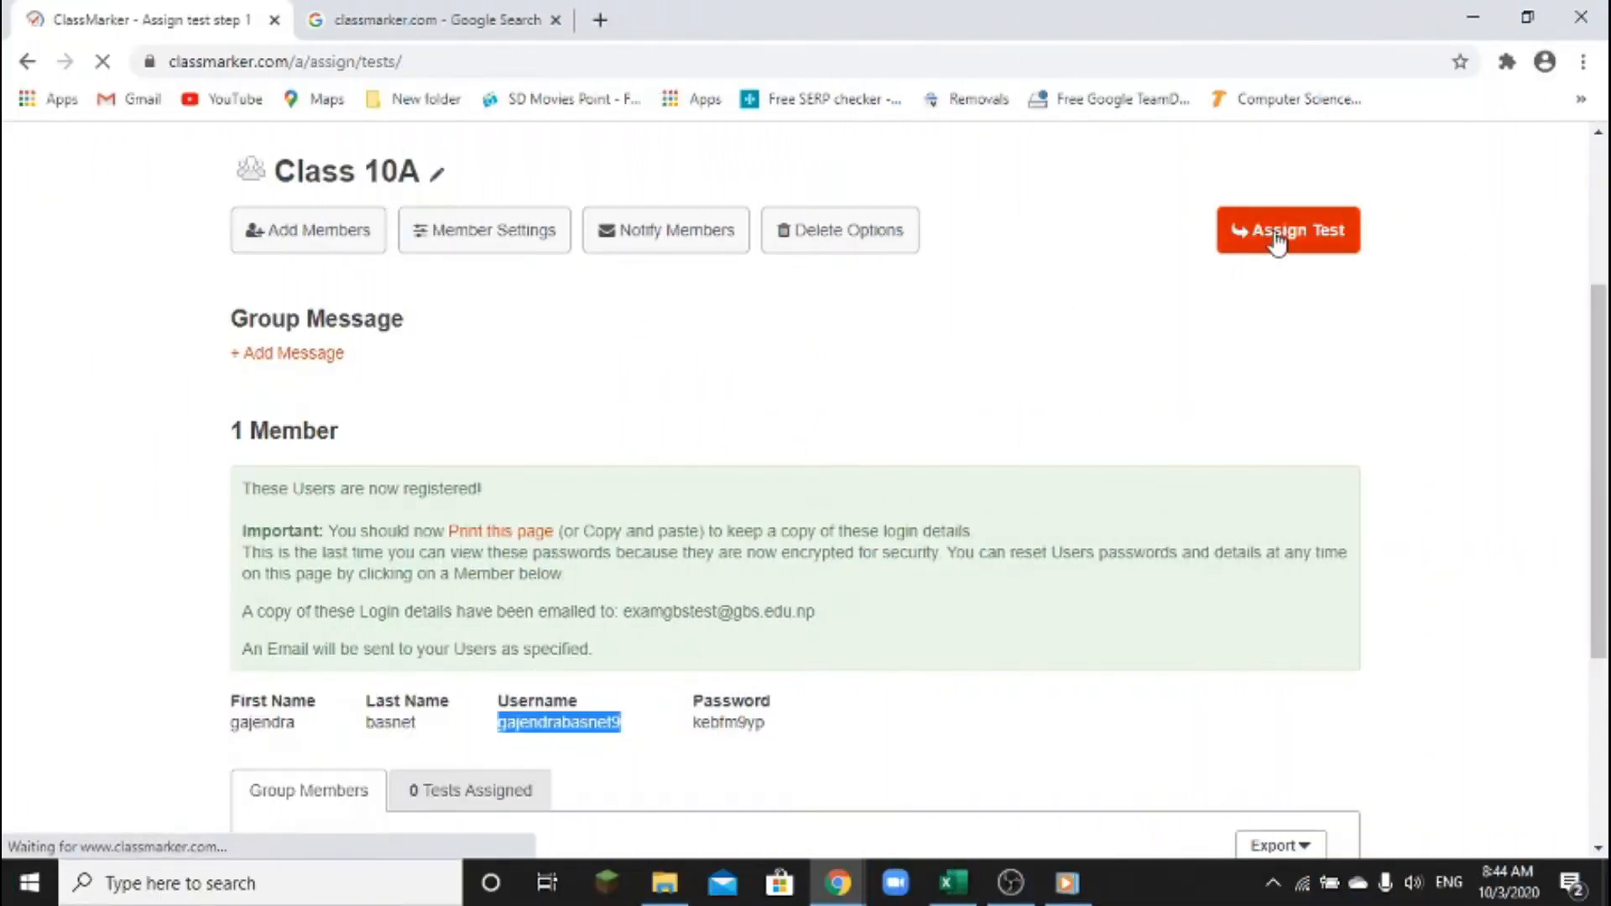
Open the Tests list and expand the science grade 10 row's Edit/Assign/Statistics options
scroll(1037, 516, "down", 2)
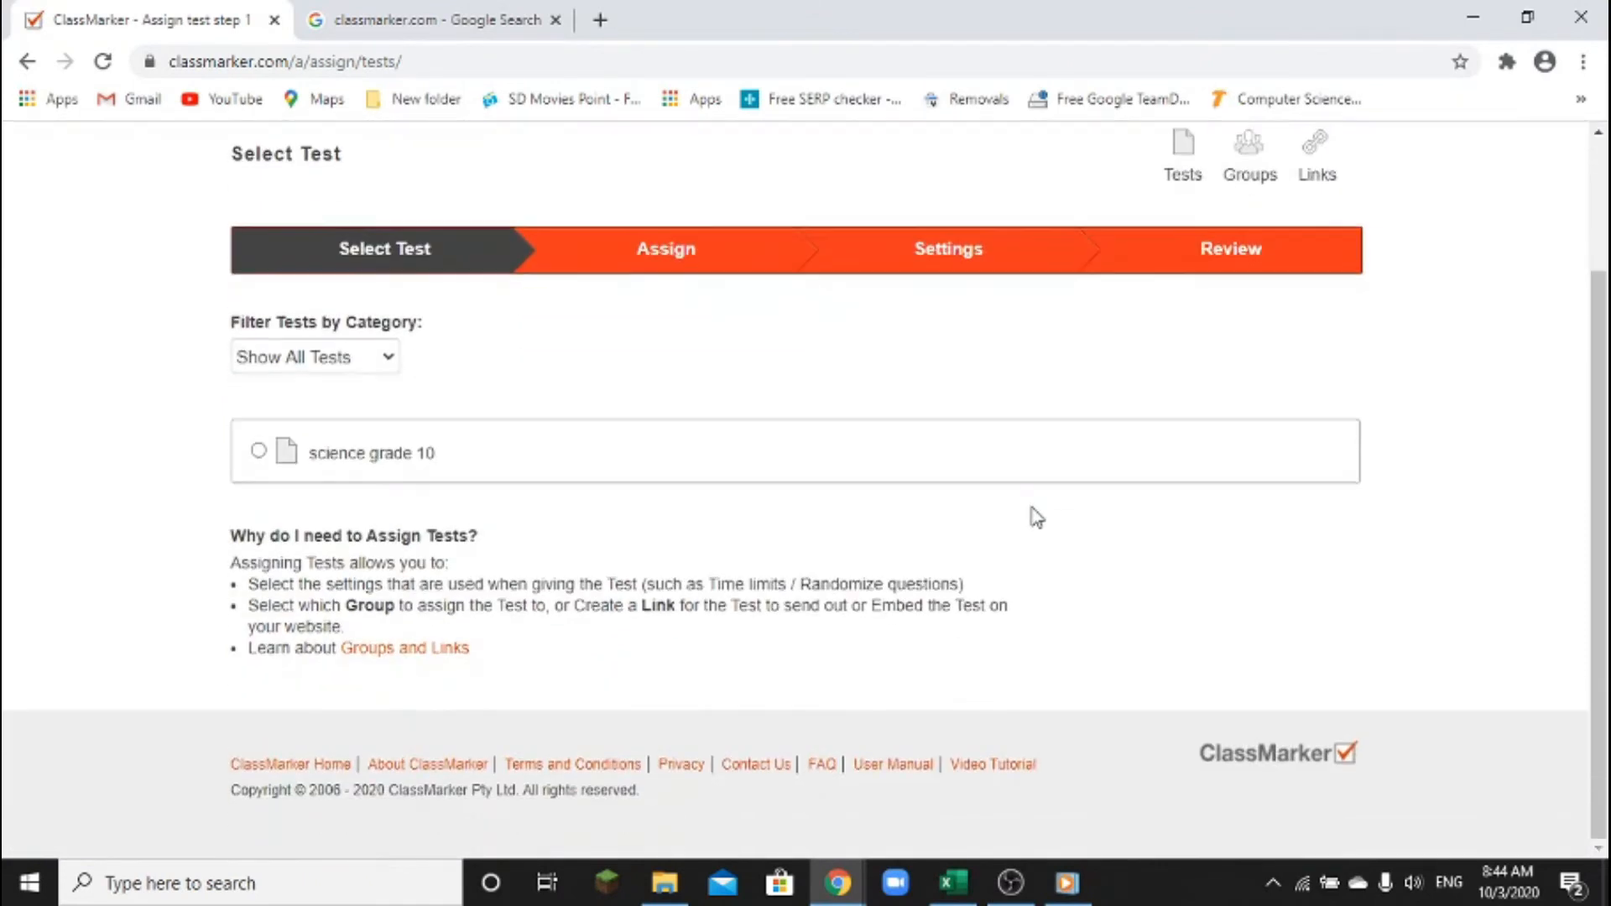
scroll(1037, 516, "up", 2)
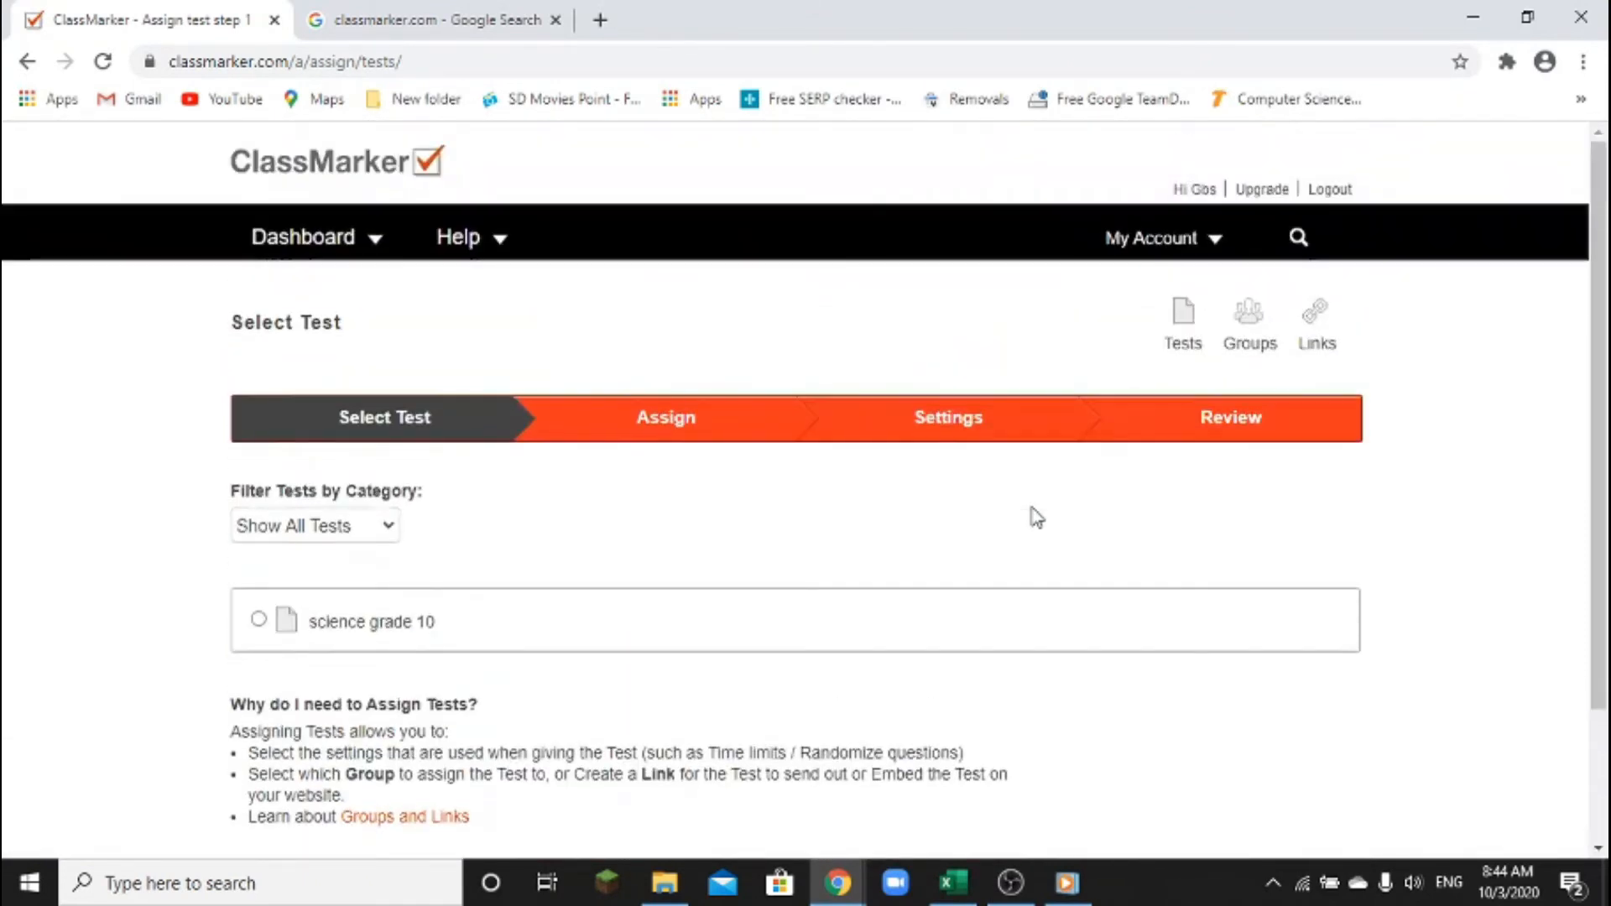
left_click(1185, 336)
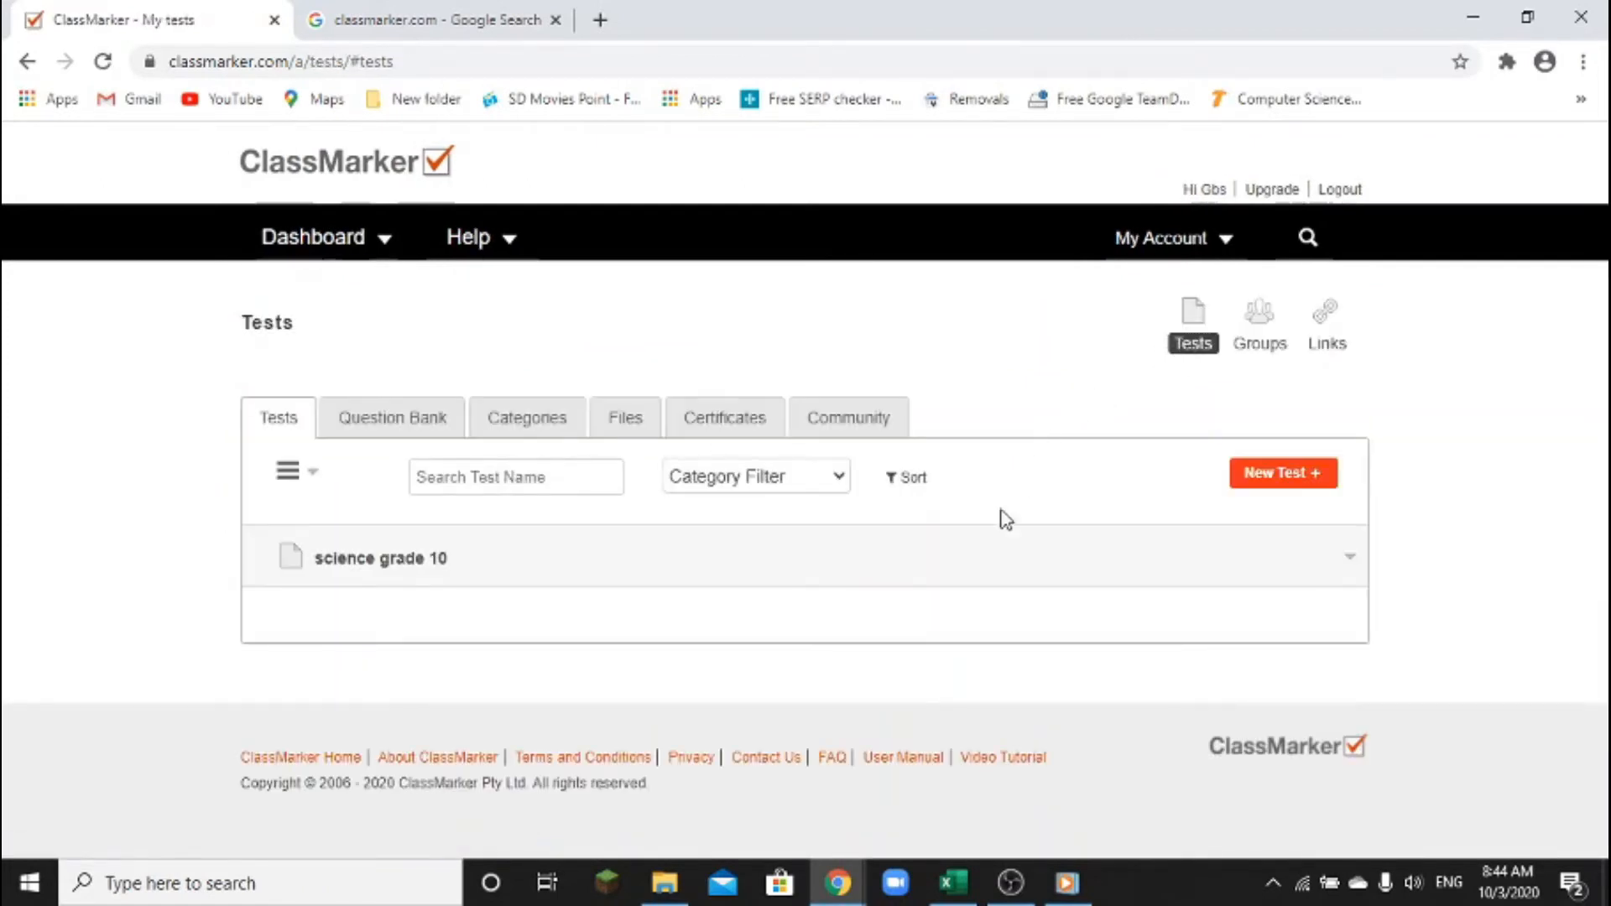
left_click(464, 571)
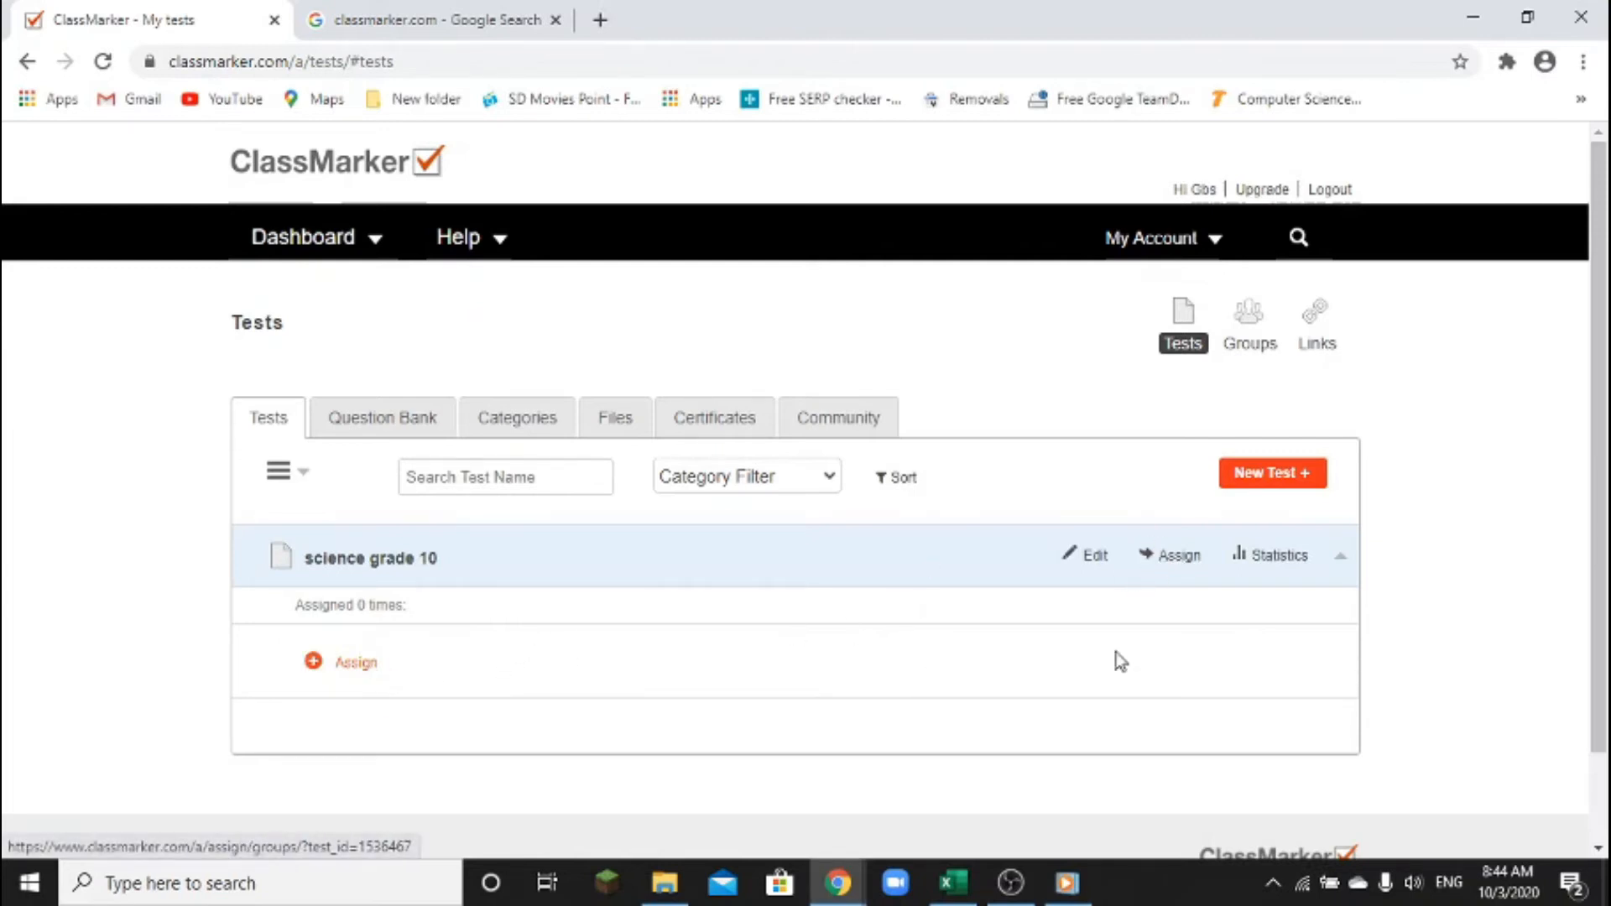
Assign science grade 10 and choose Assign to Group on the Assign To page
left_click(1176, 559)
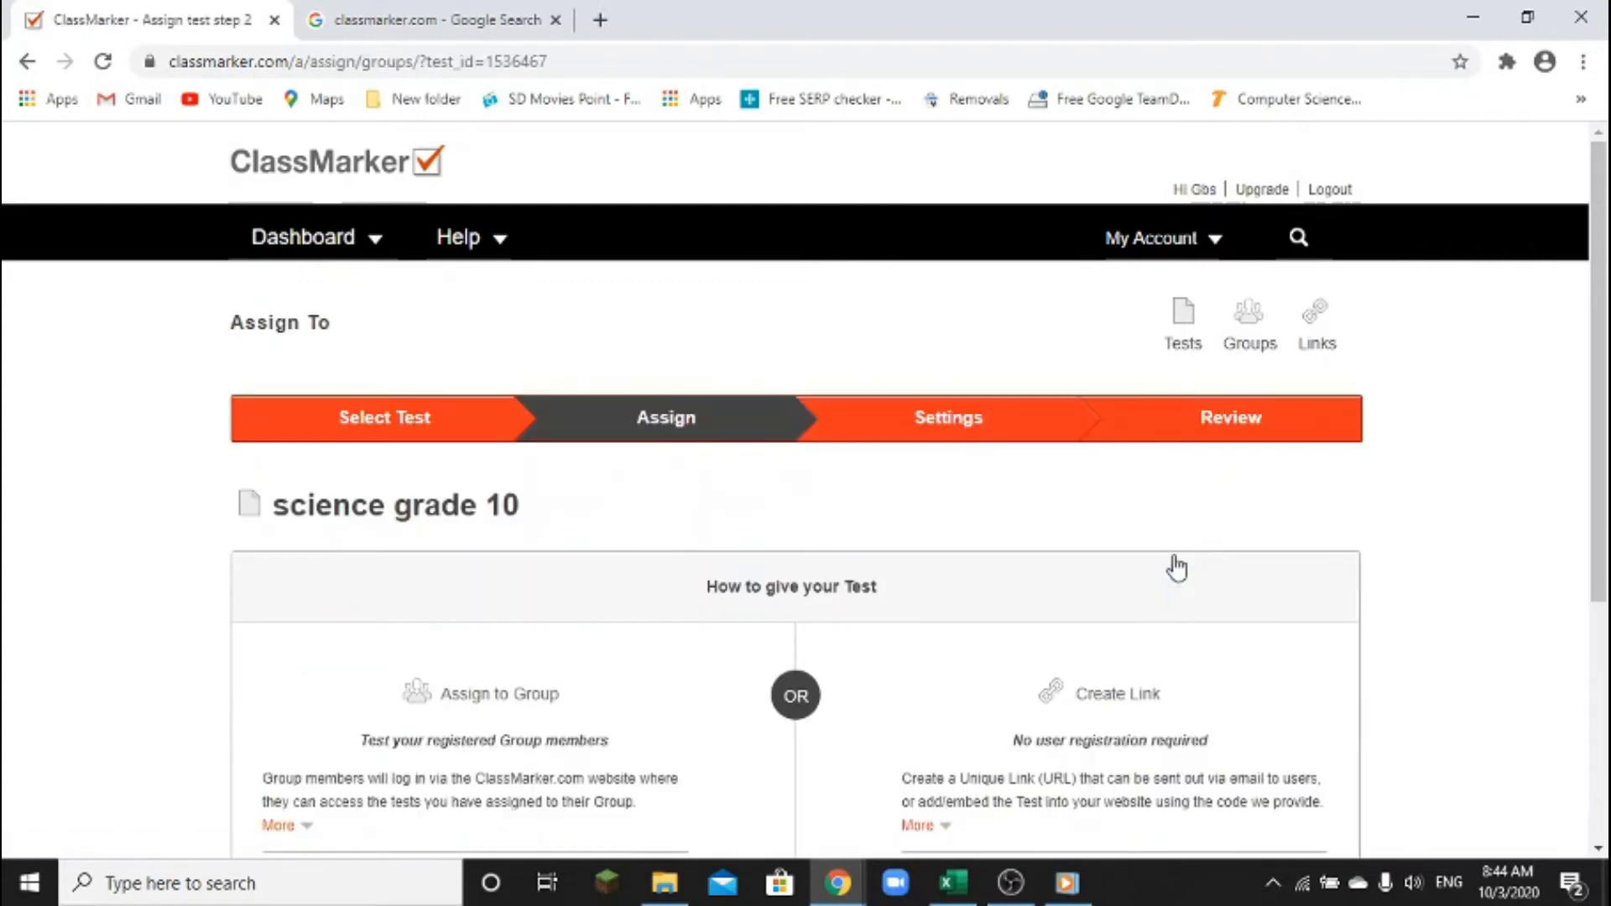
scroll(738, 569, "down", 3)
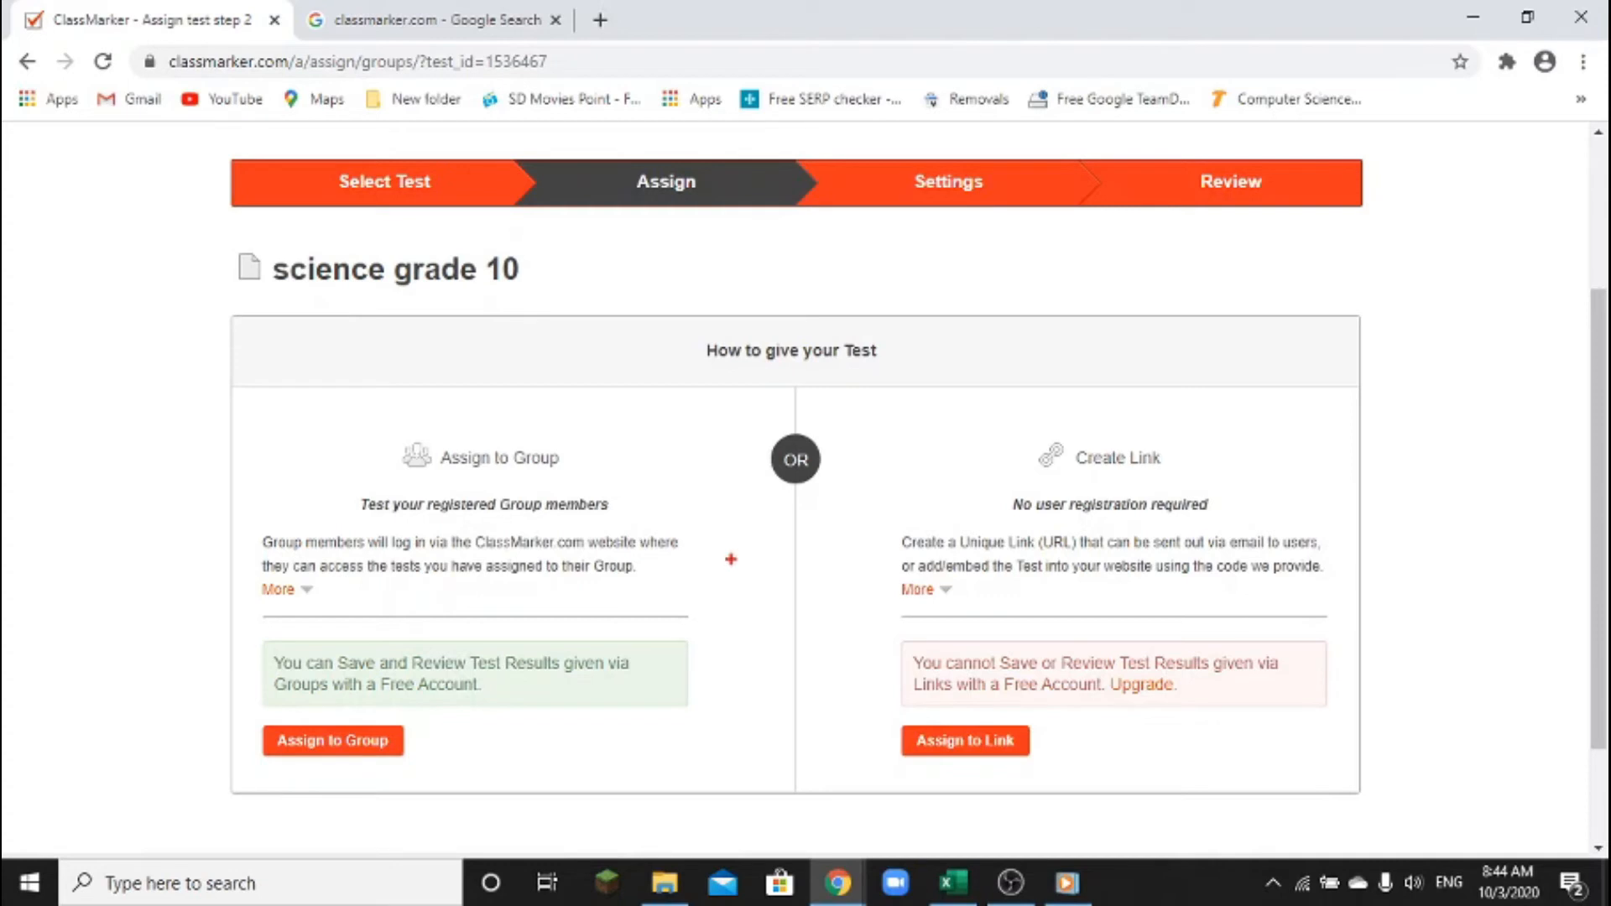
mouse_move(201, 304)
left_mouse_down()
mouse_move(464, 575)
mouse_move(781, 747)
mouse_move(808, 789)
left_mouse_up()
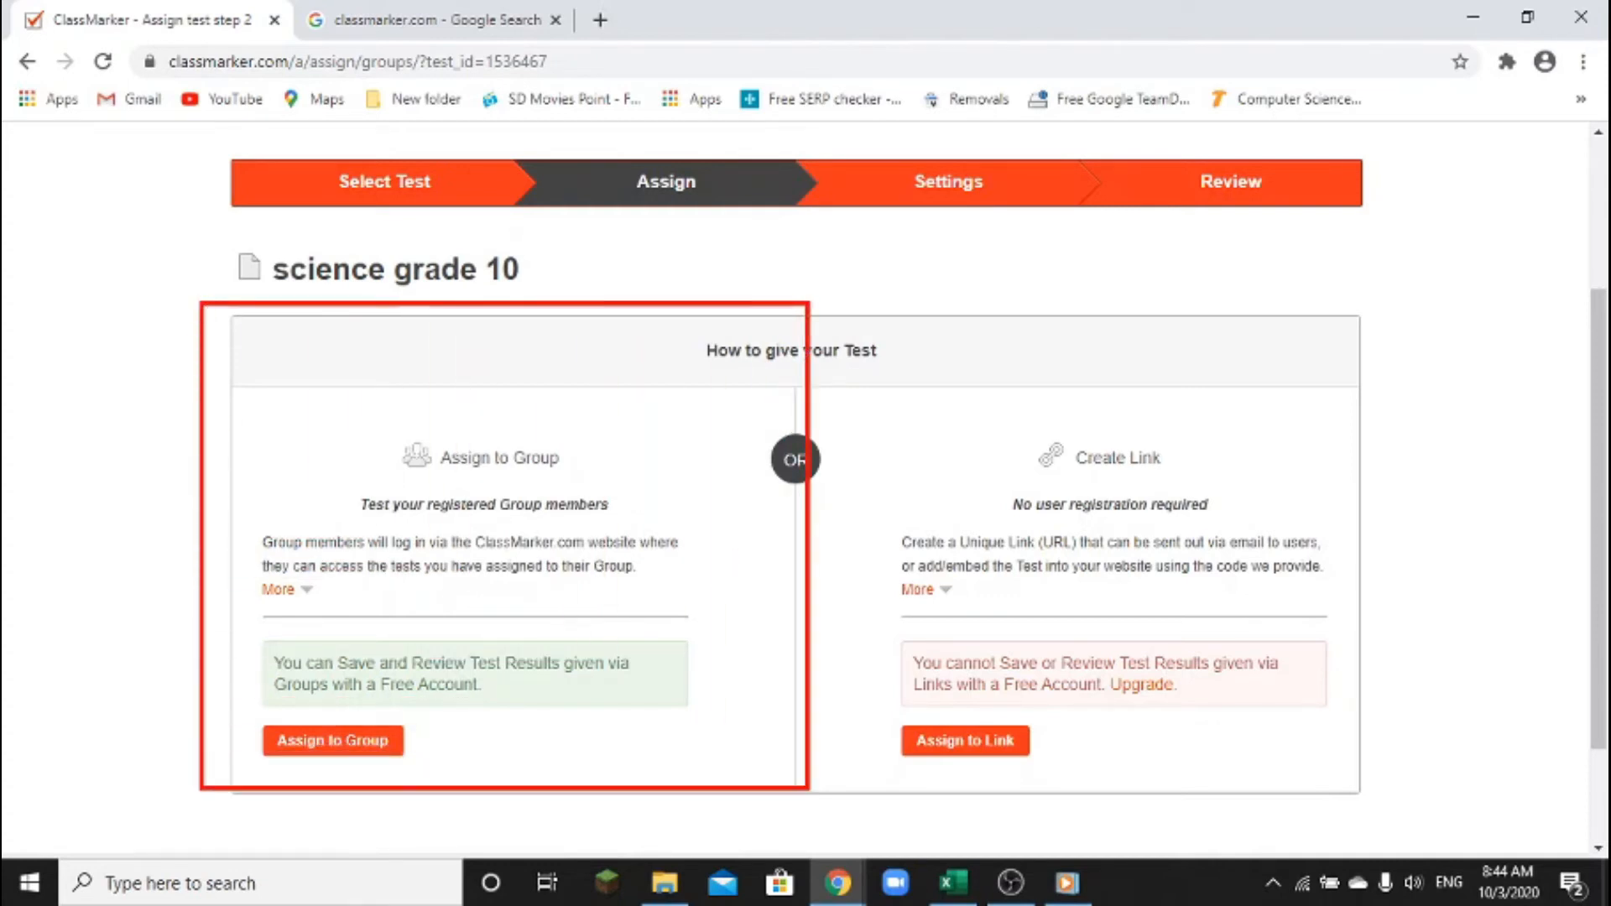
key("Escape")
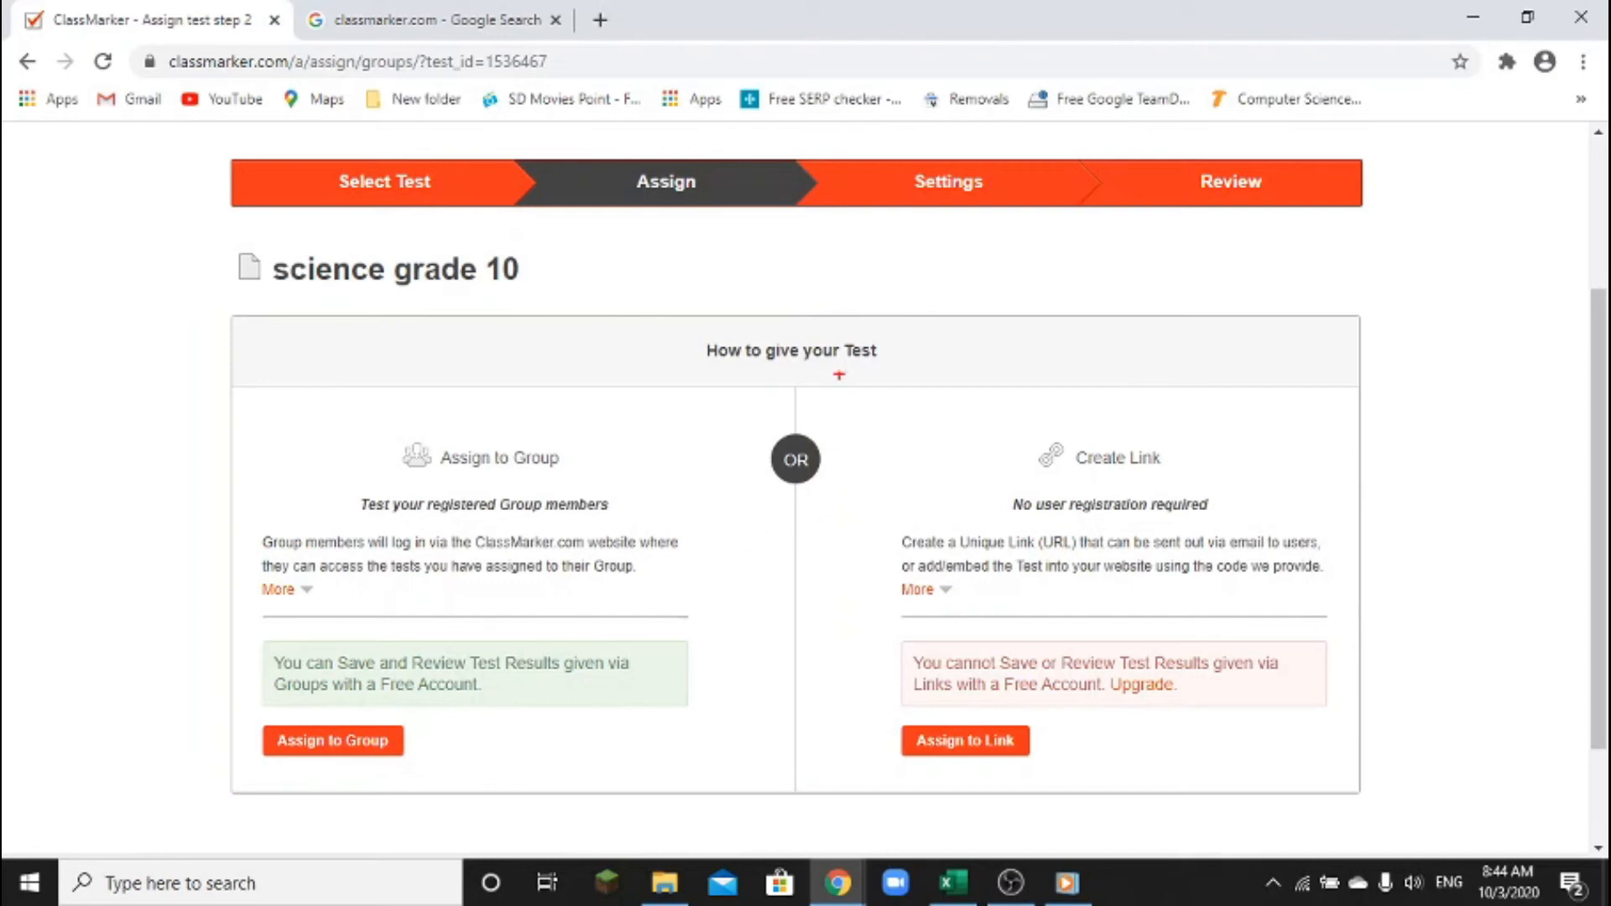
mouse_move(857, 273)
left_mouse_down()
mouse_move(997, 630)
mouse_move(1381, 783)
left_mouse_up()
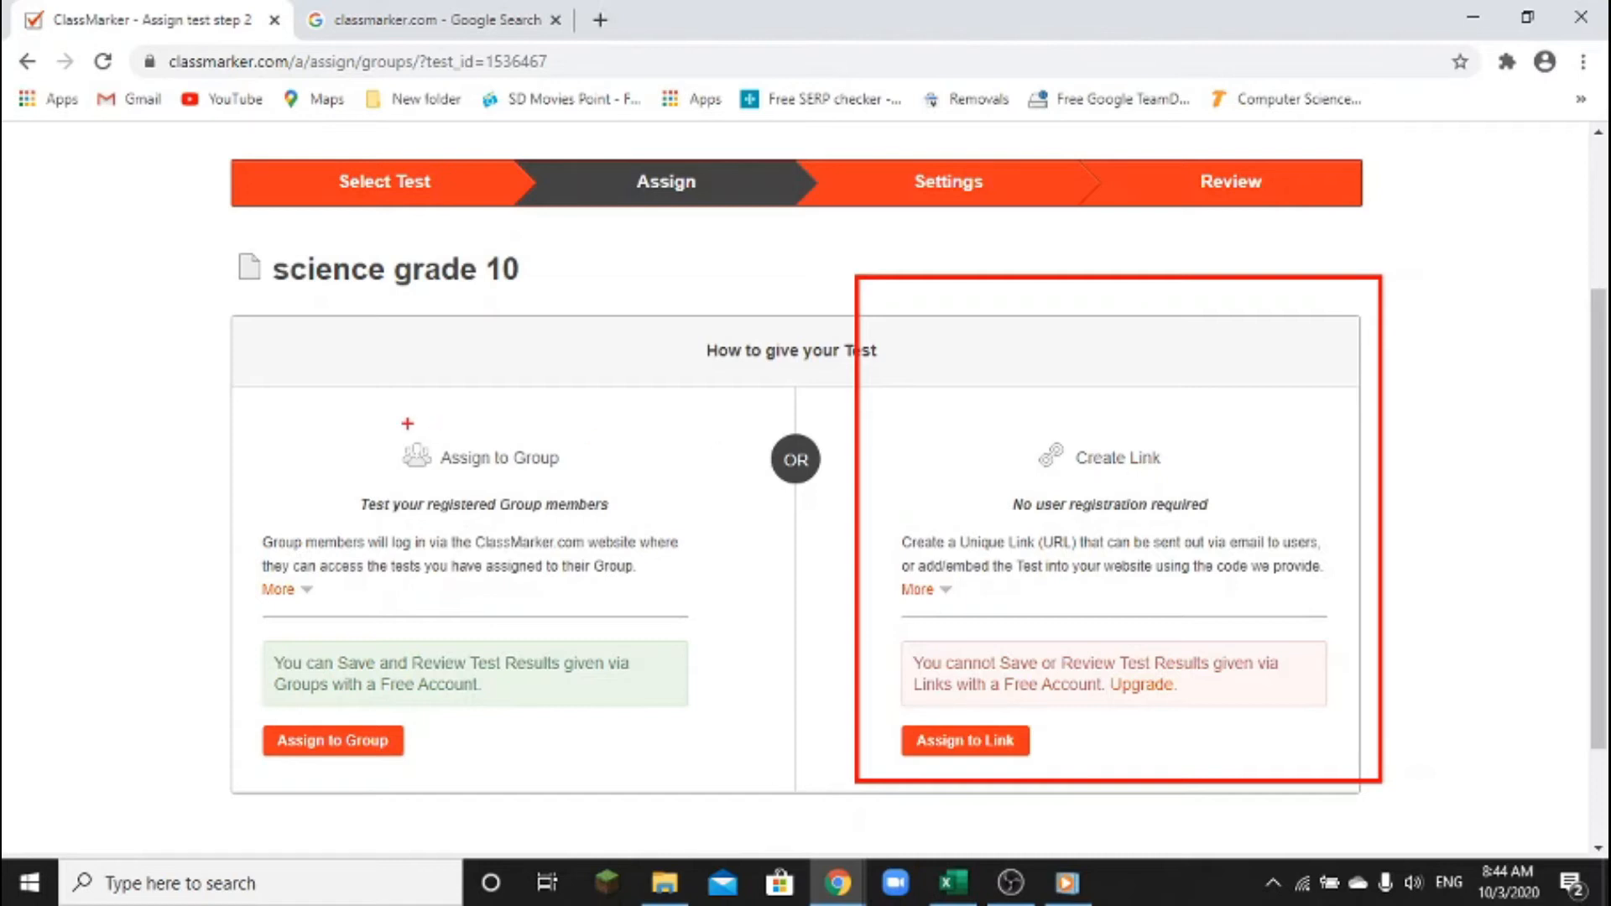
key("Escape")
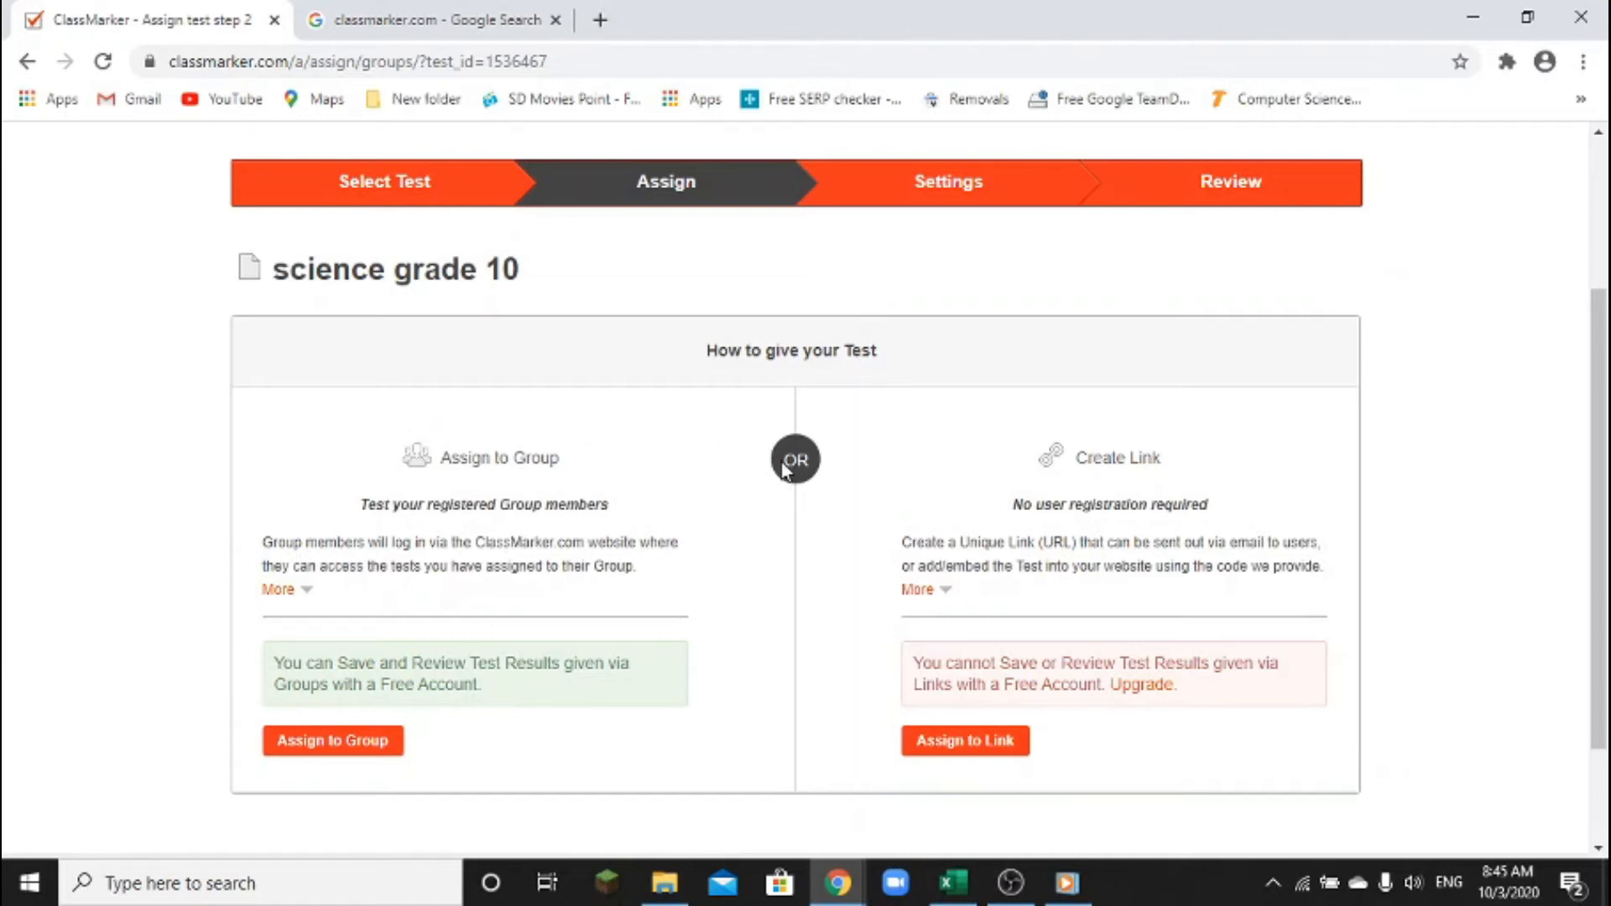
key("ctrl+2")
mouse_move(219, 304)
left_mouse_down()
mouse_move(570, 644)
mouse_move(849, 773)
mouse_move(799, 827)
left_mouse_up()
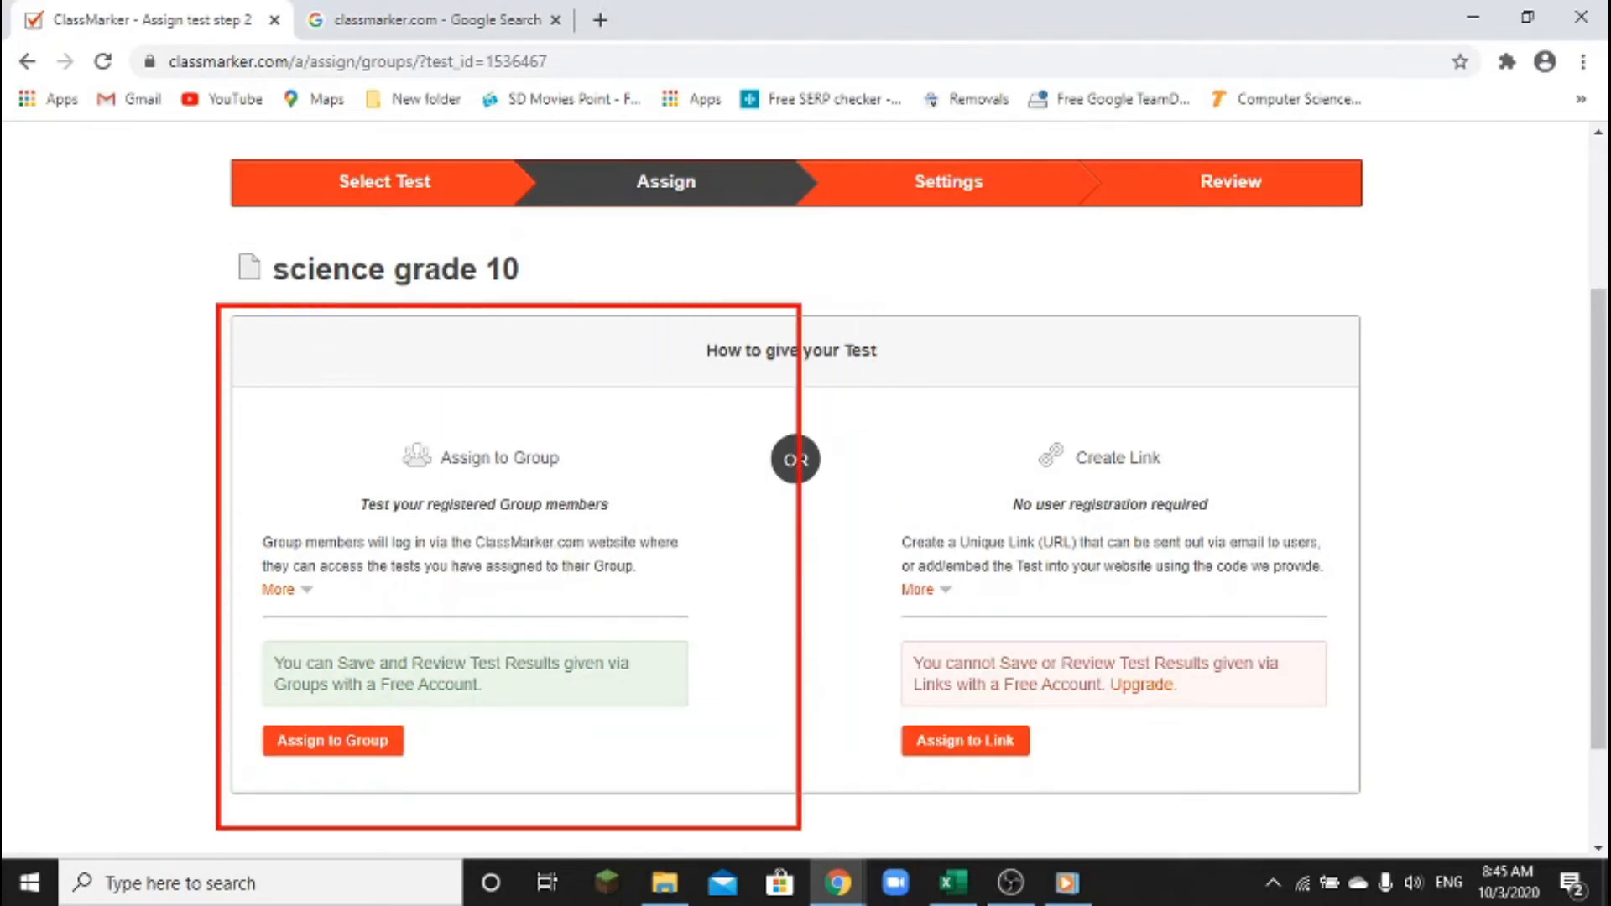
key("Escape")
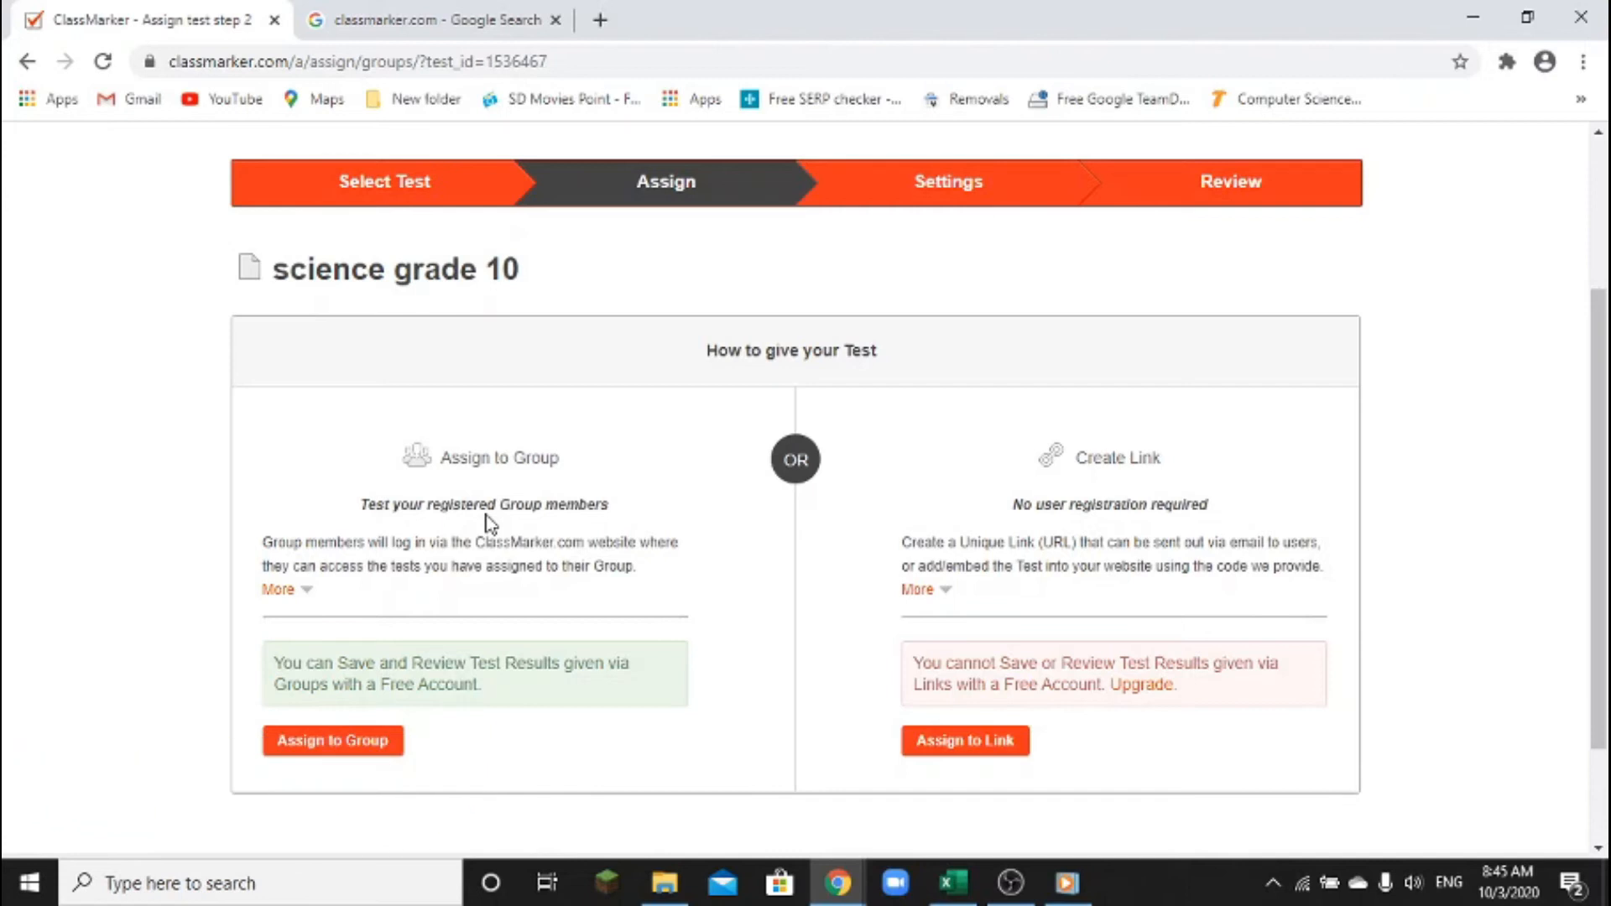
left_click(349, 751)
Tick Class 10A, Class 10B and Class 10C under Select Groups
scroll(638, 574, "down", 4)
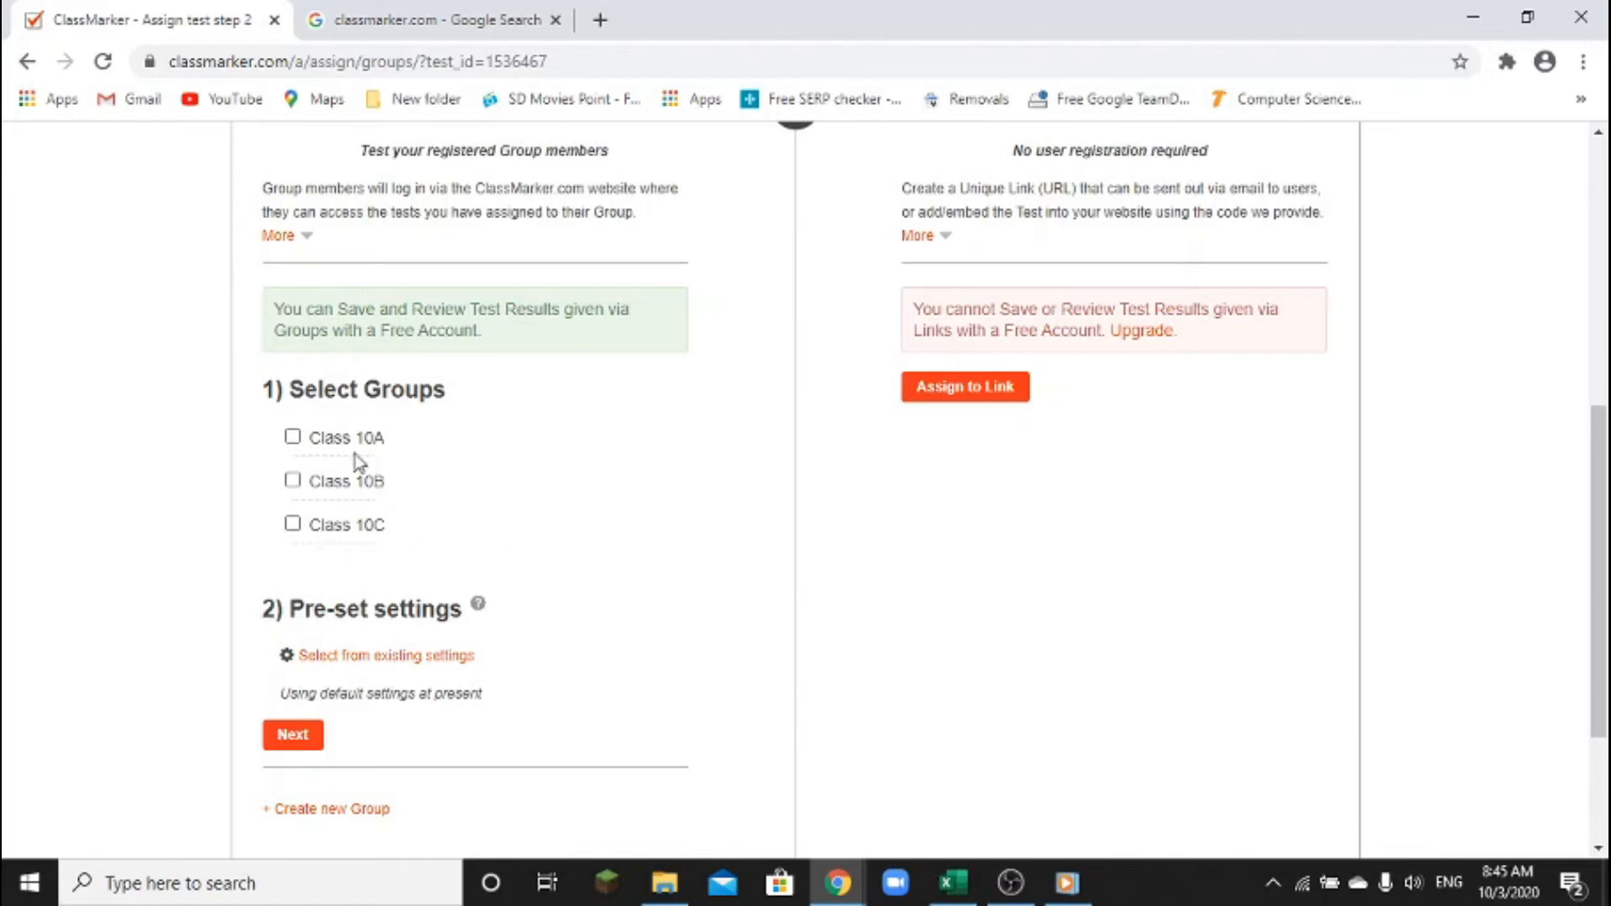
left_click(294, 438)
scroll(449, 611, "down", 2)
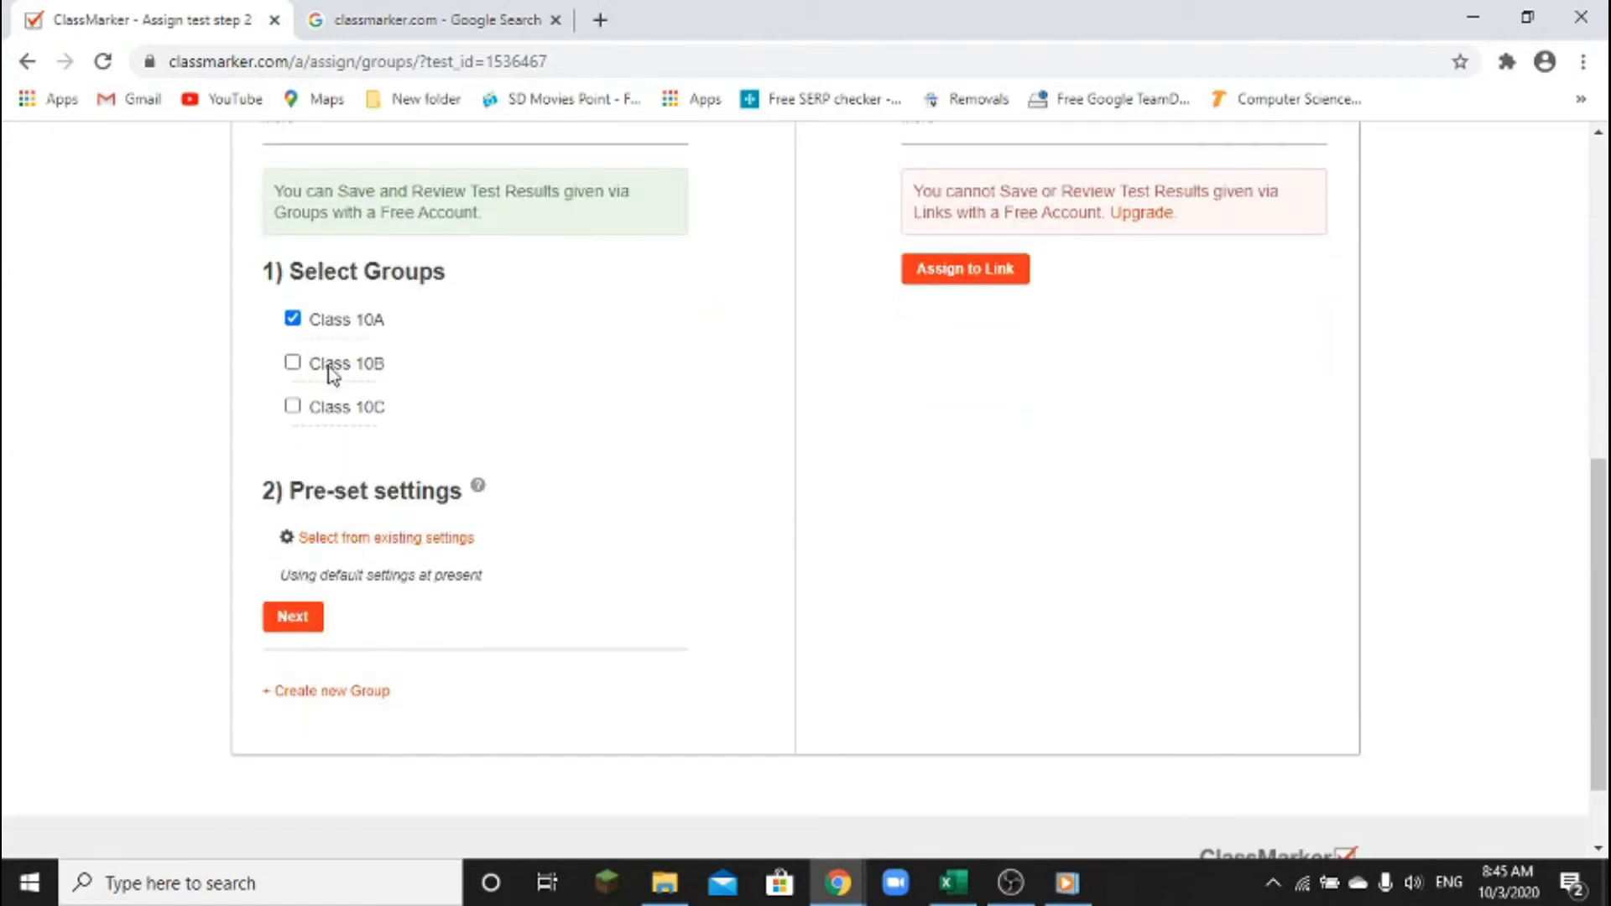
left_click(292, 363)
left_click(292, 406)
left_click(307, 618)
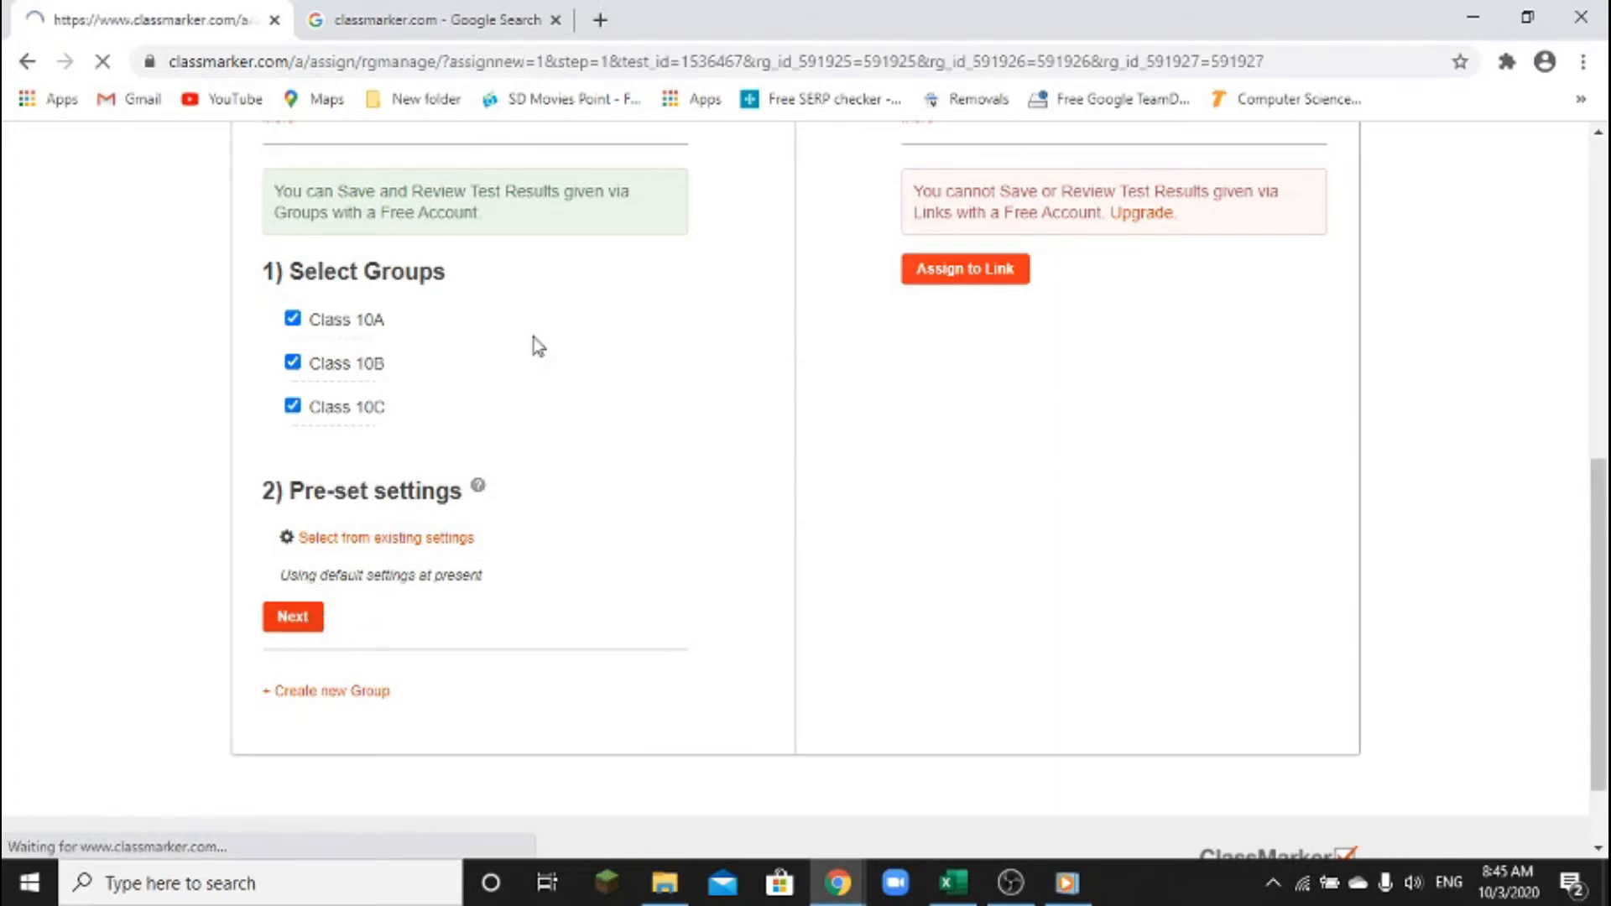
scroll(838, 445, "down", 4)
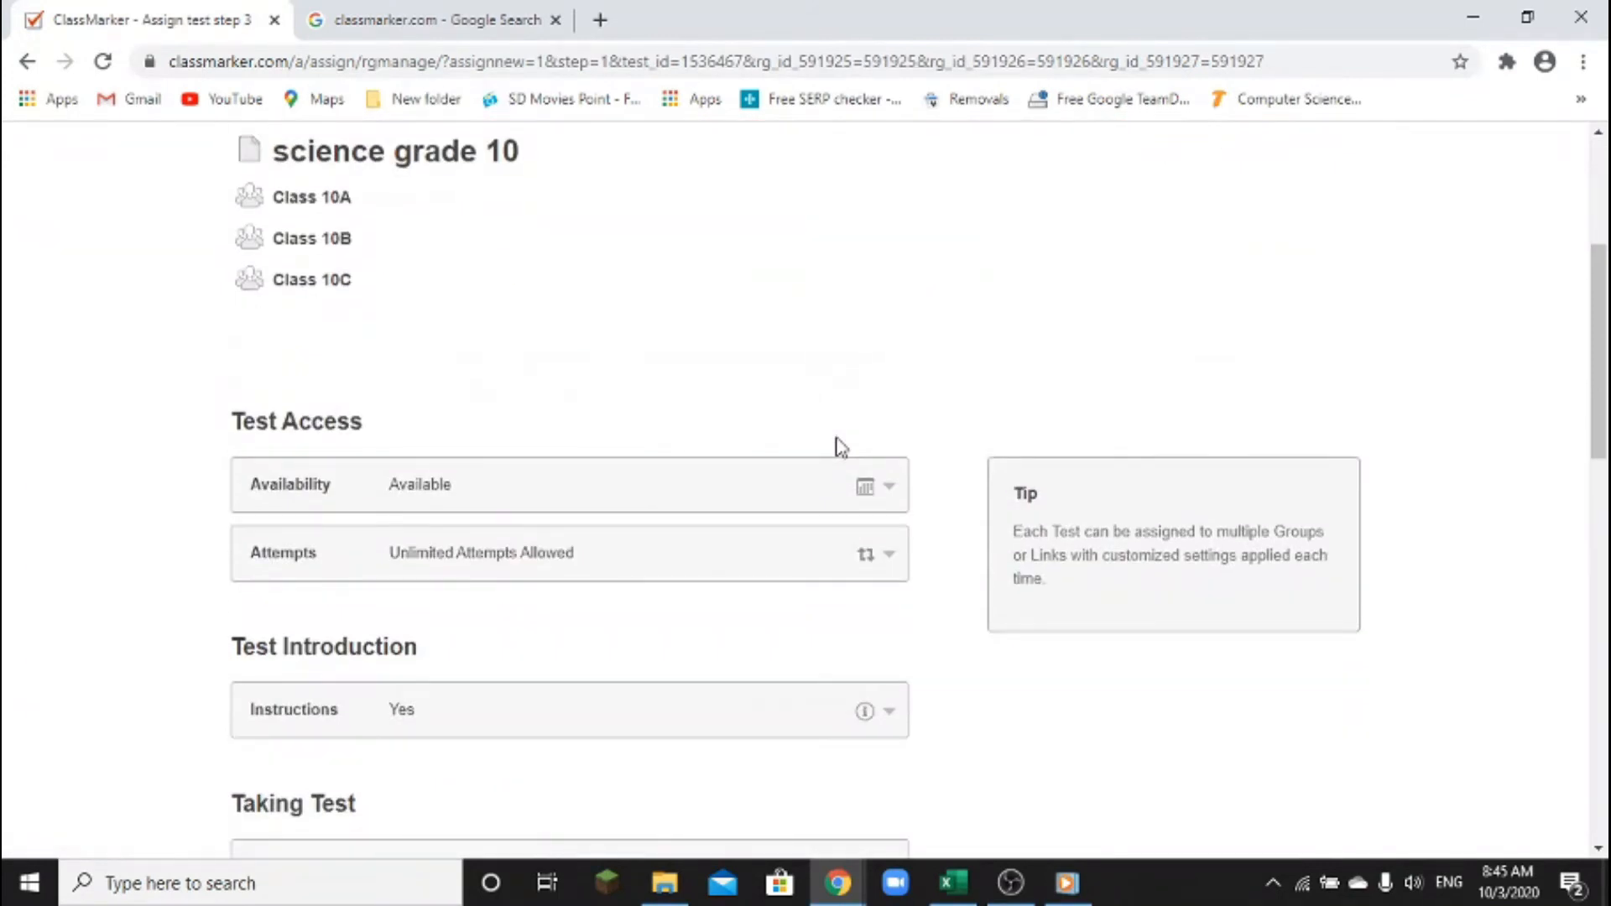
scroll(839, 449, "down", 1)
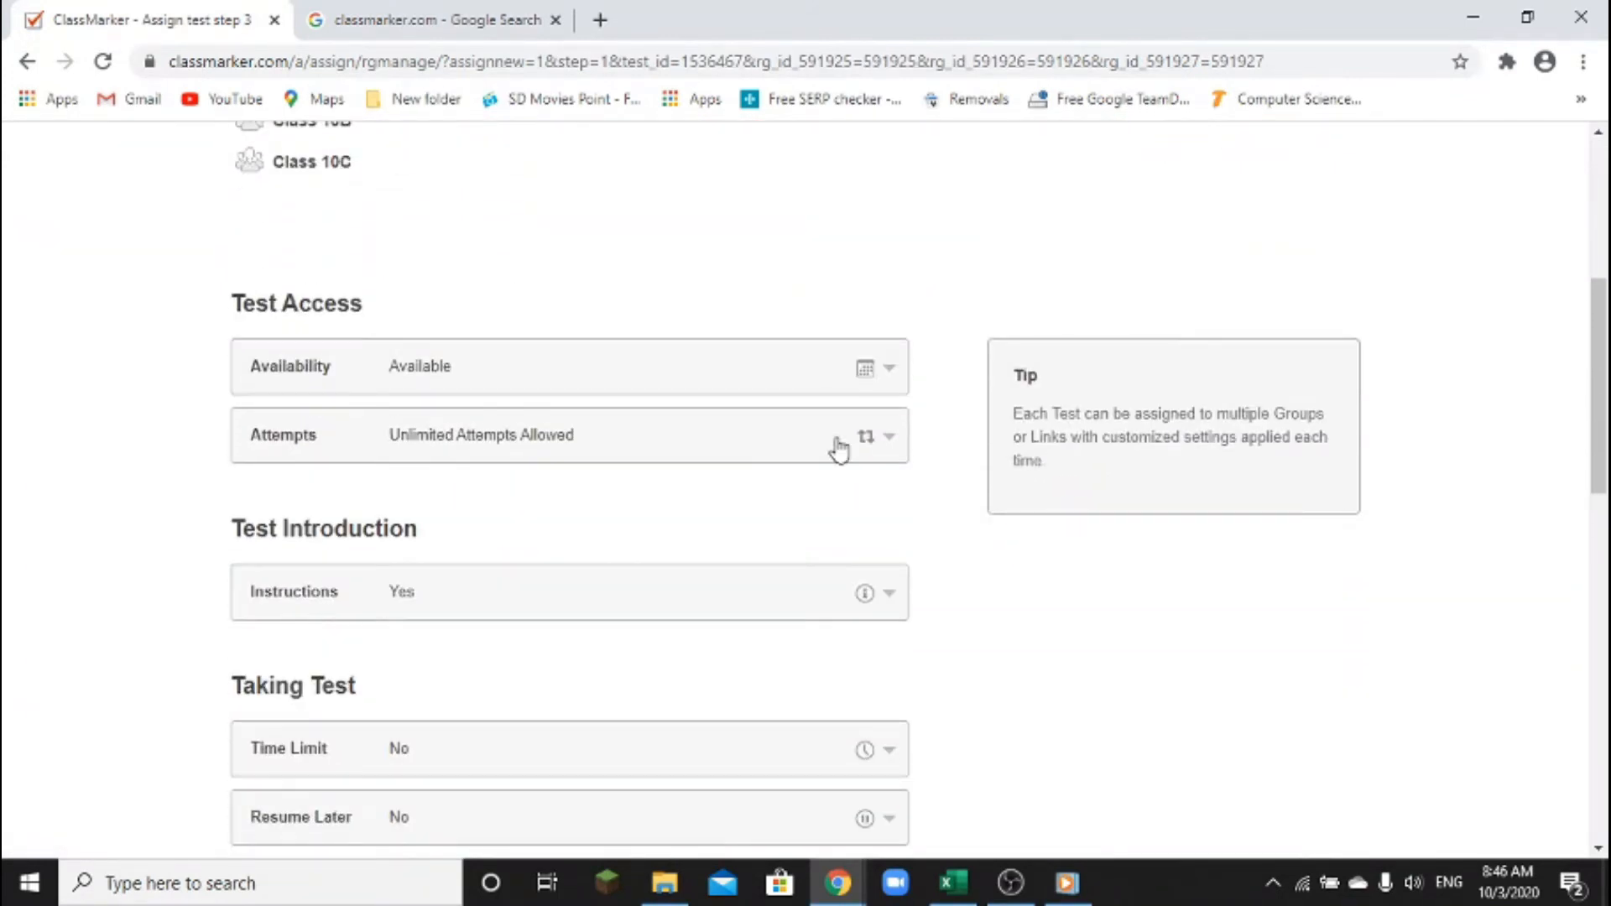
scroll(838, 445, "down", 8)
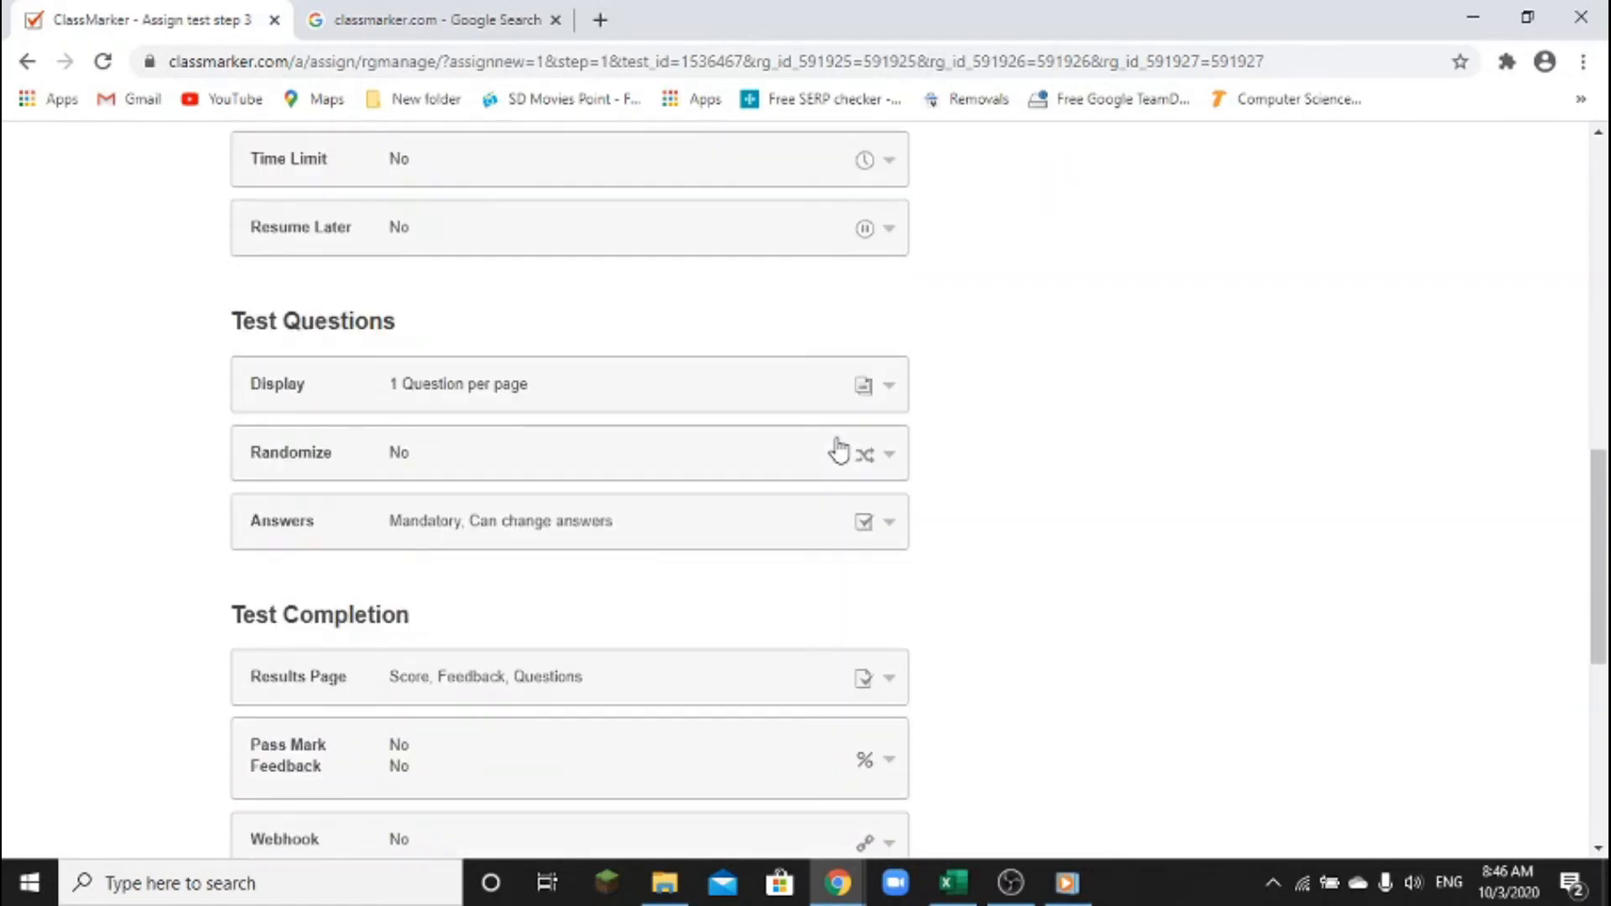
scroll(837, 449, "down", 2)
scroll(838, 449, "up", 8)
scroll(839, 451, "up", 3)
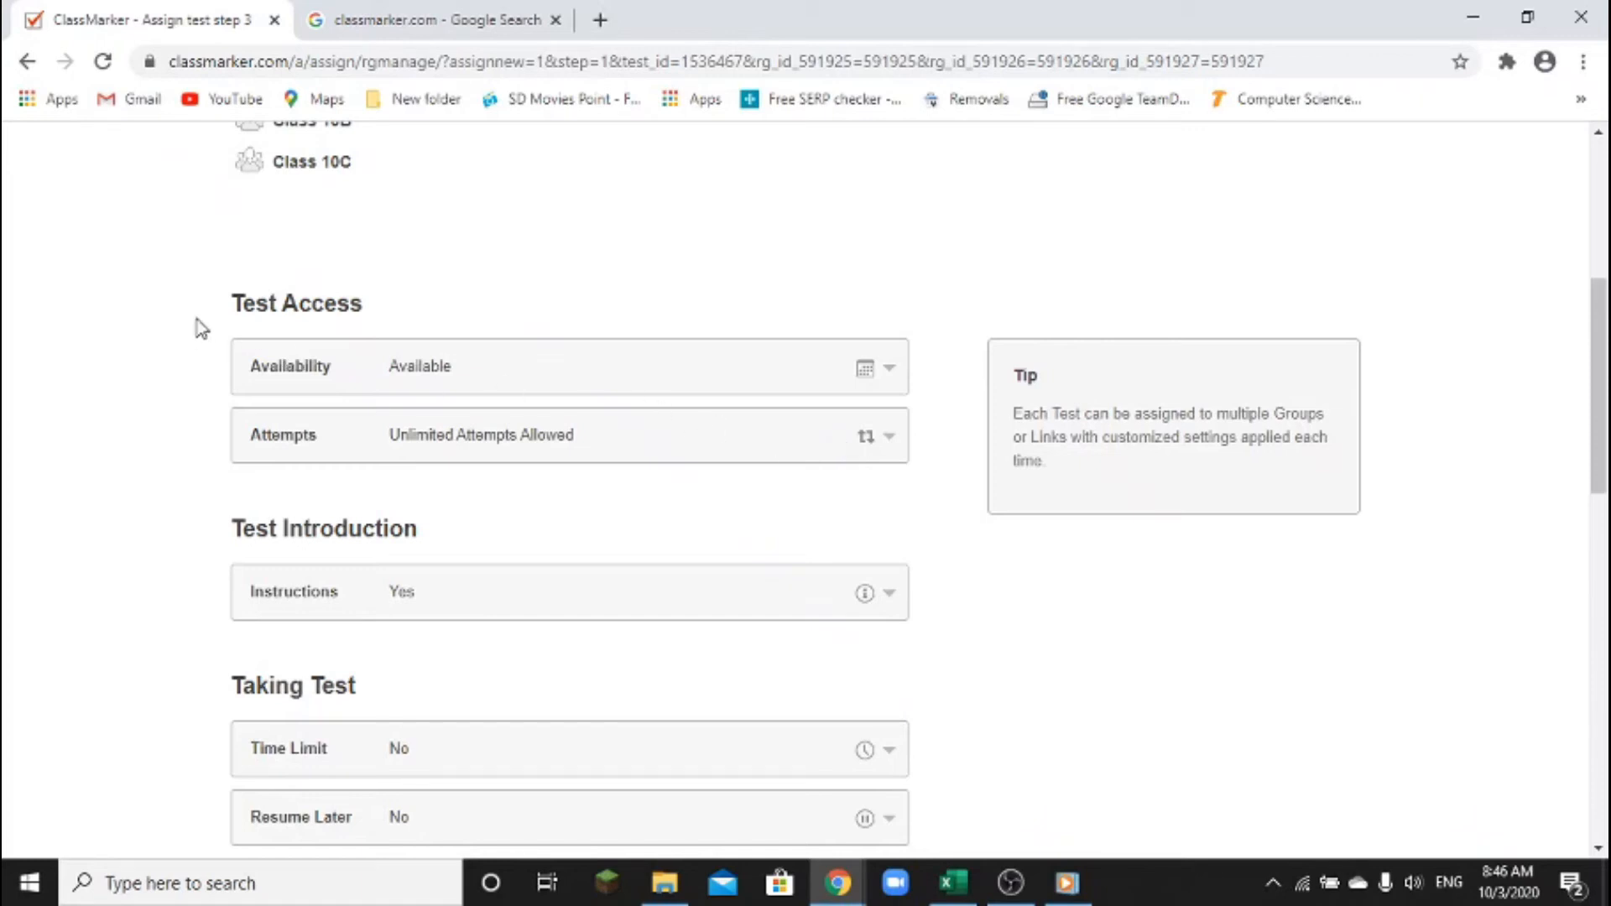
mouse_move(201, 267)
left_mouse_down()
mouse_move(442, 461)
mouse_move(944, 503)
left_mouse_up()
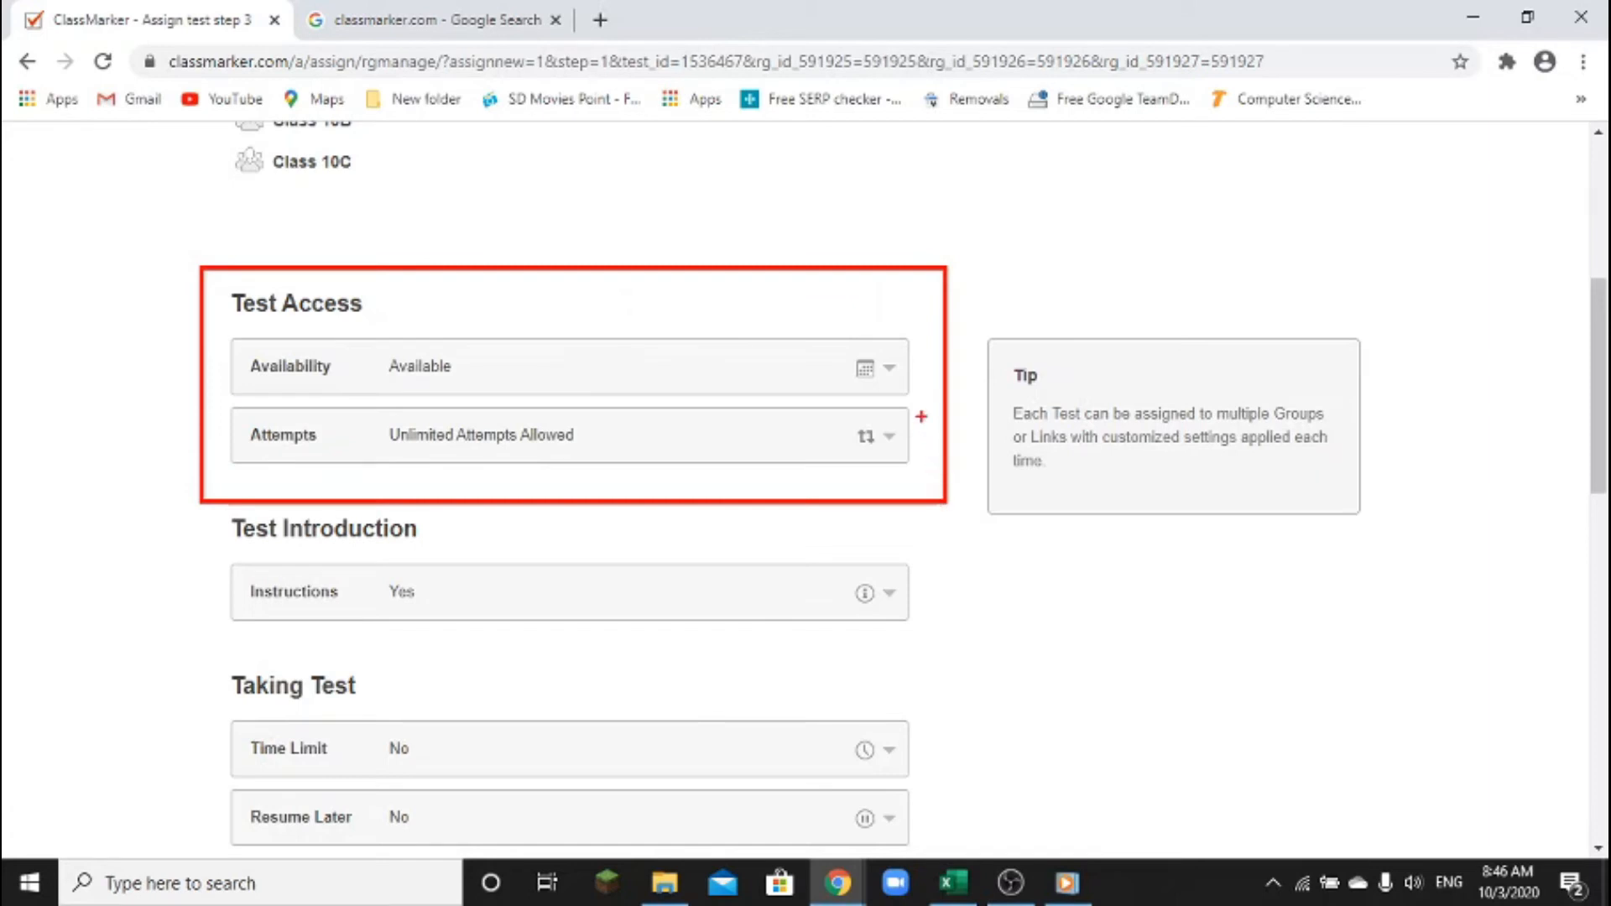
key("Escape")
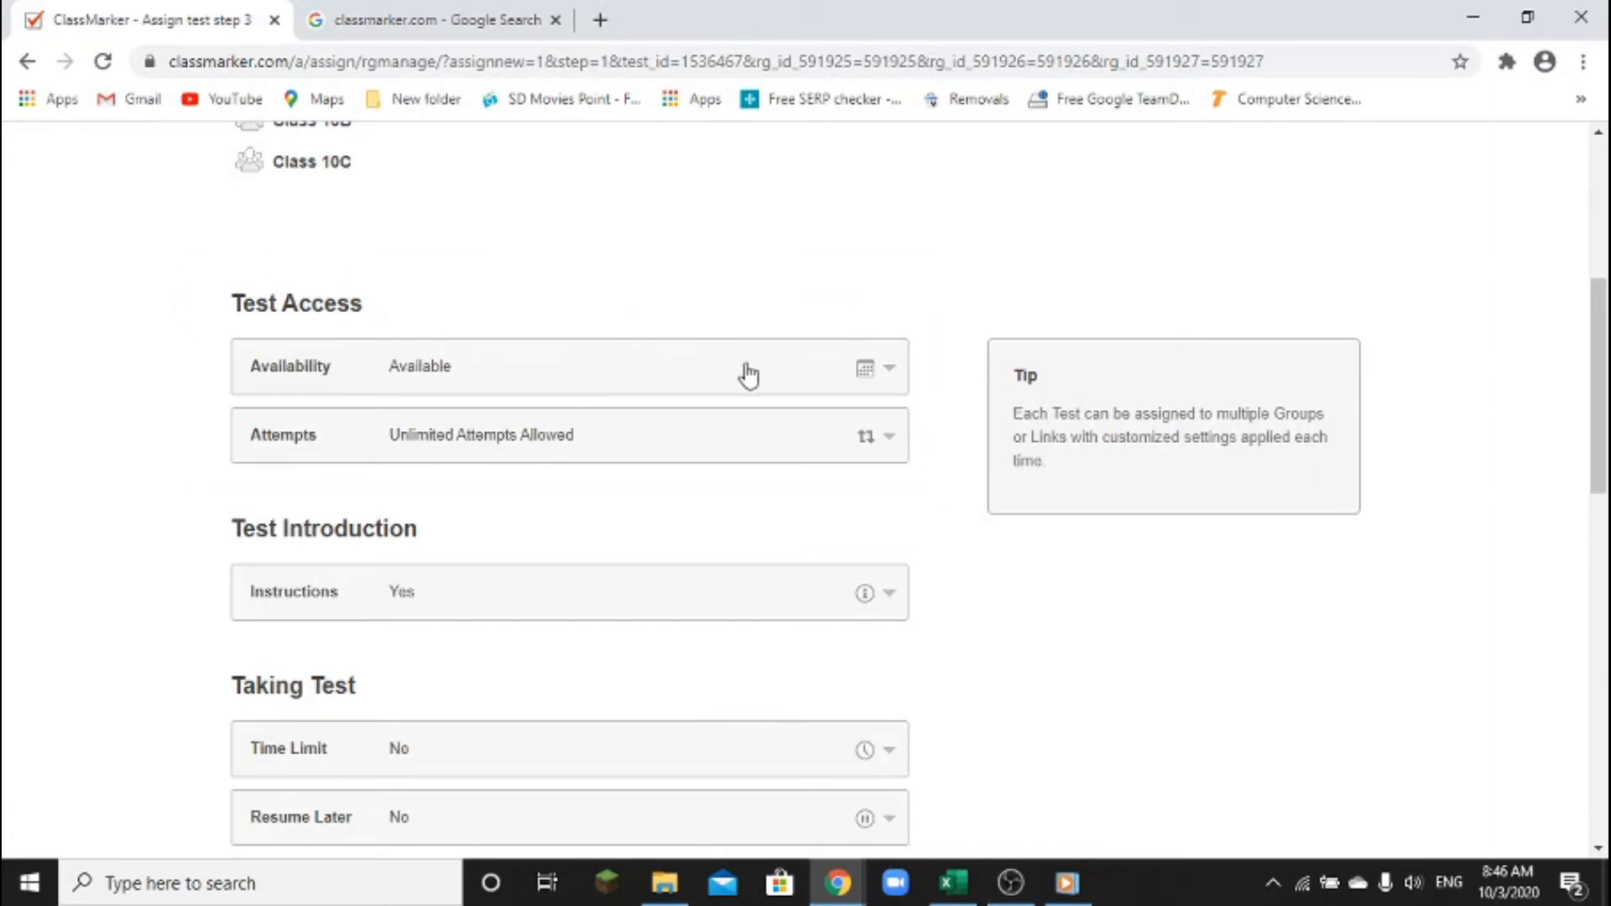
Keep Availability Option 1 on Available, closing the start-date calendar without picking a date
left_click(893, 370)
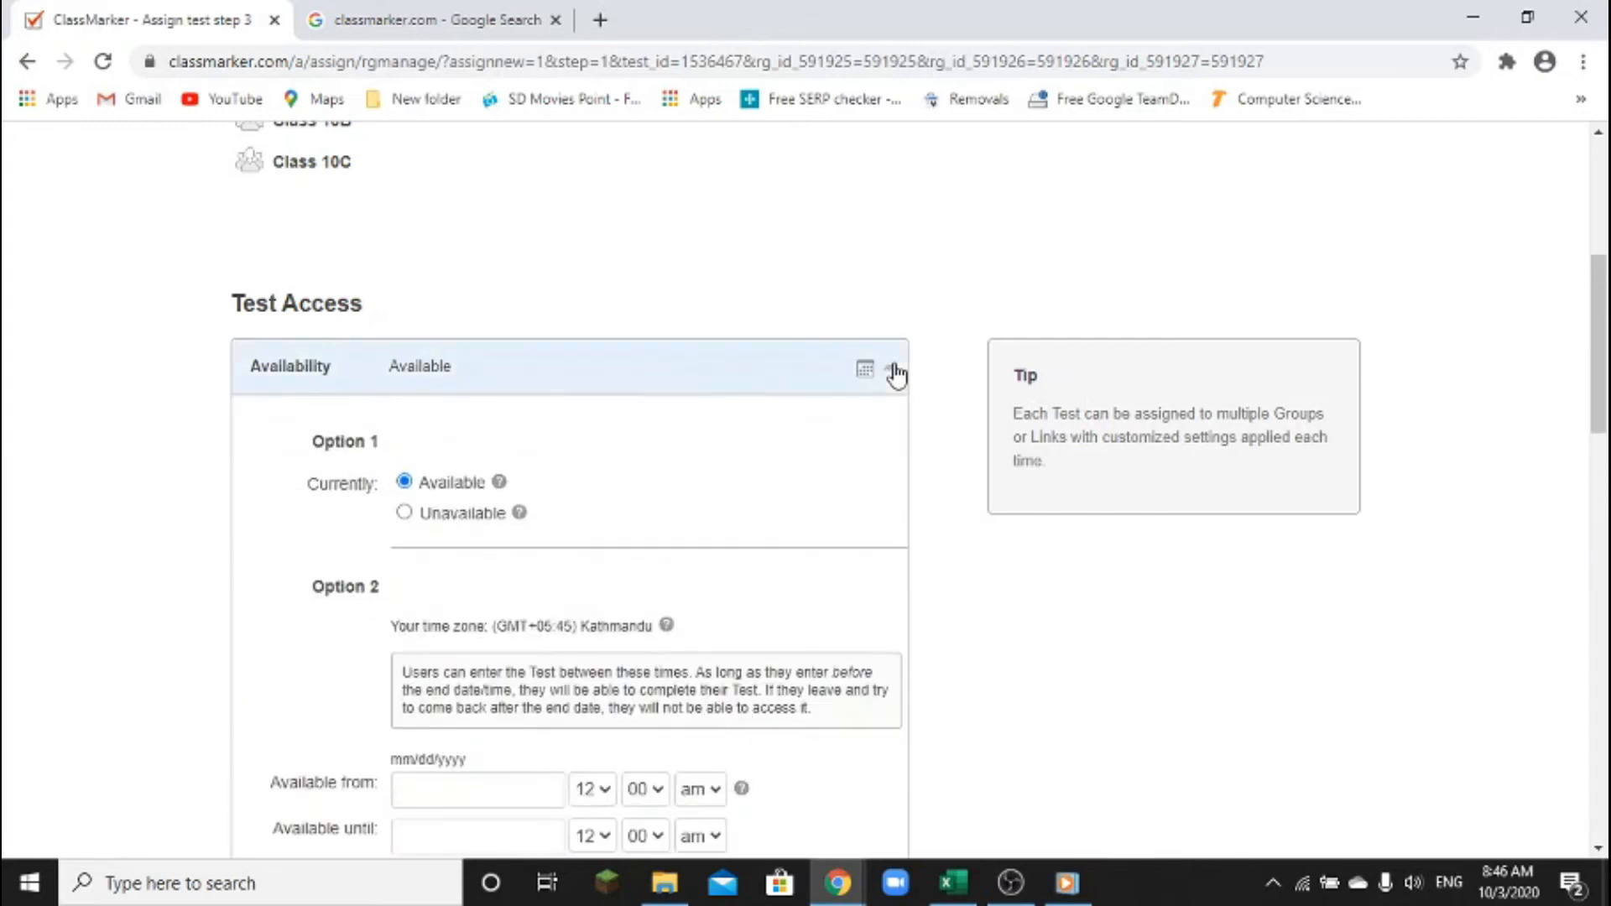
scroll(628, 451, "down", 1)
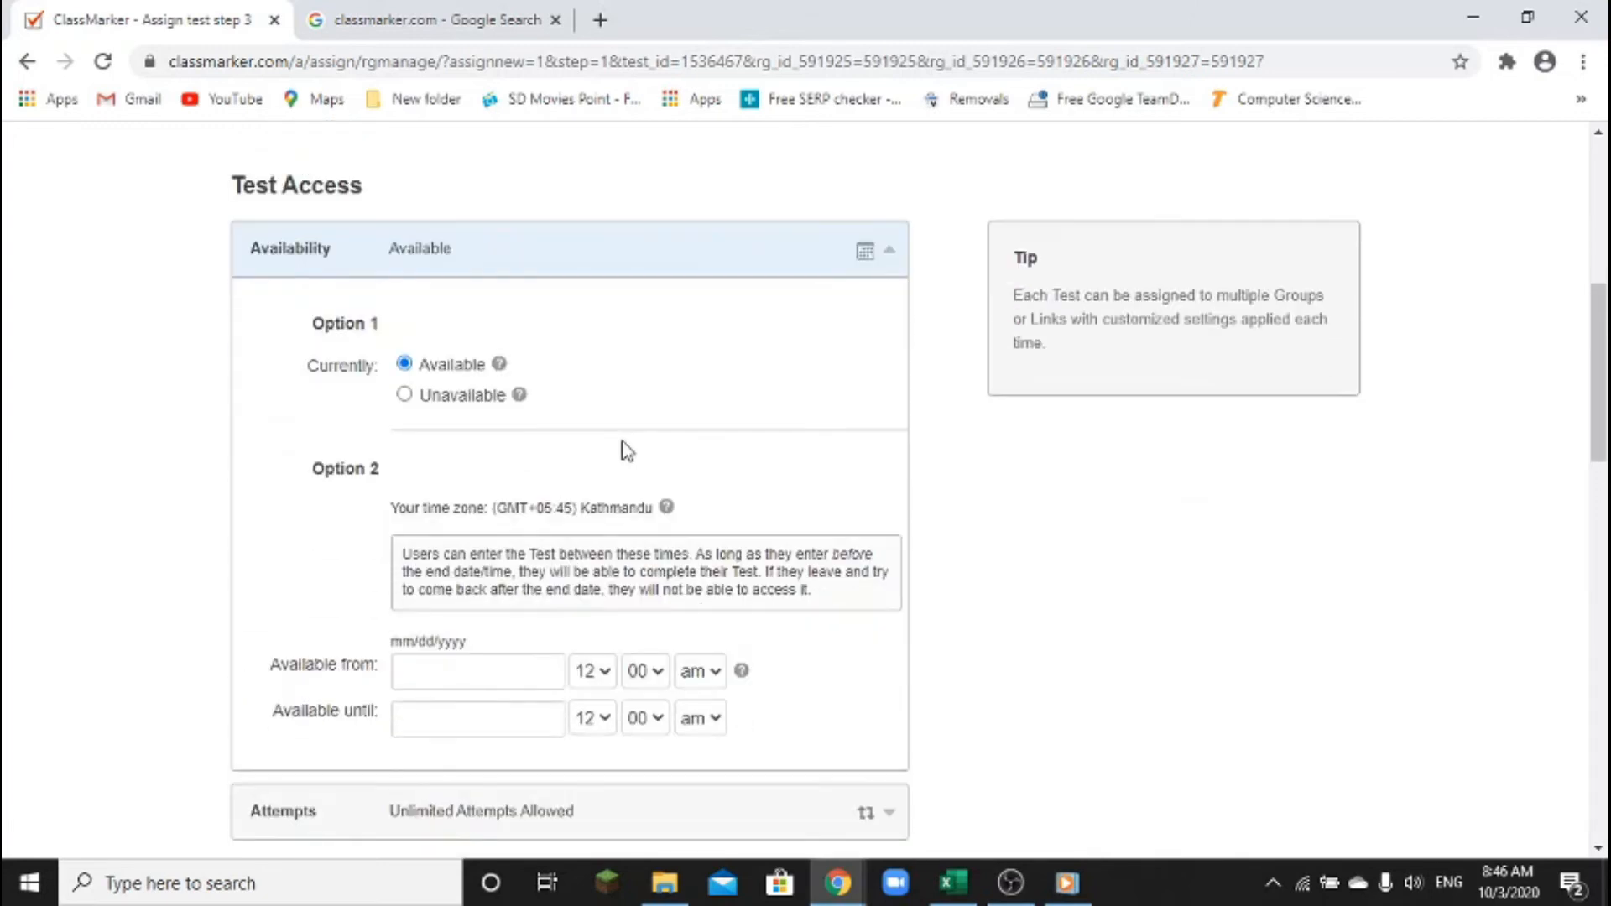
left_click(404, 394)
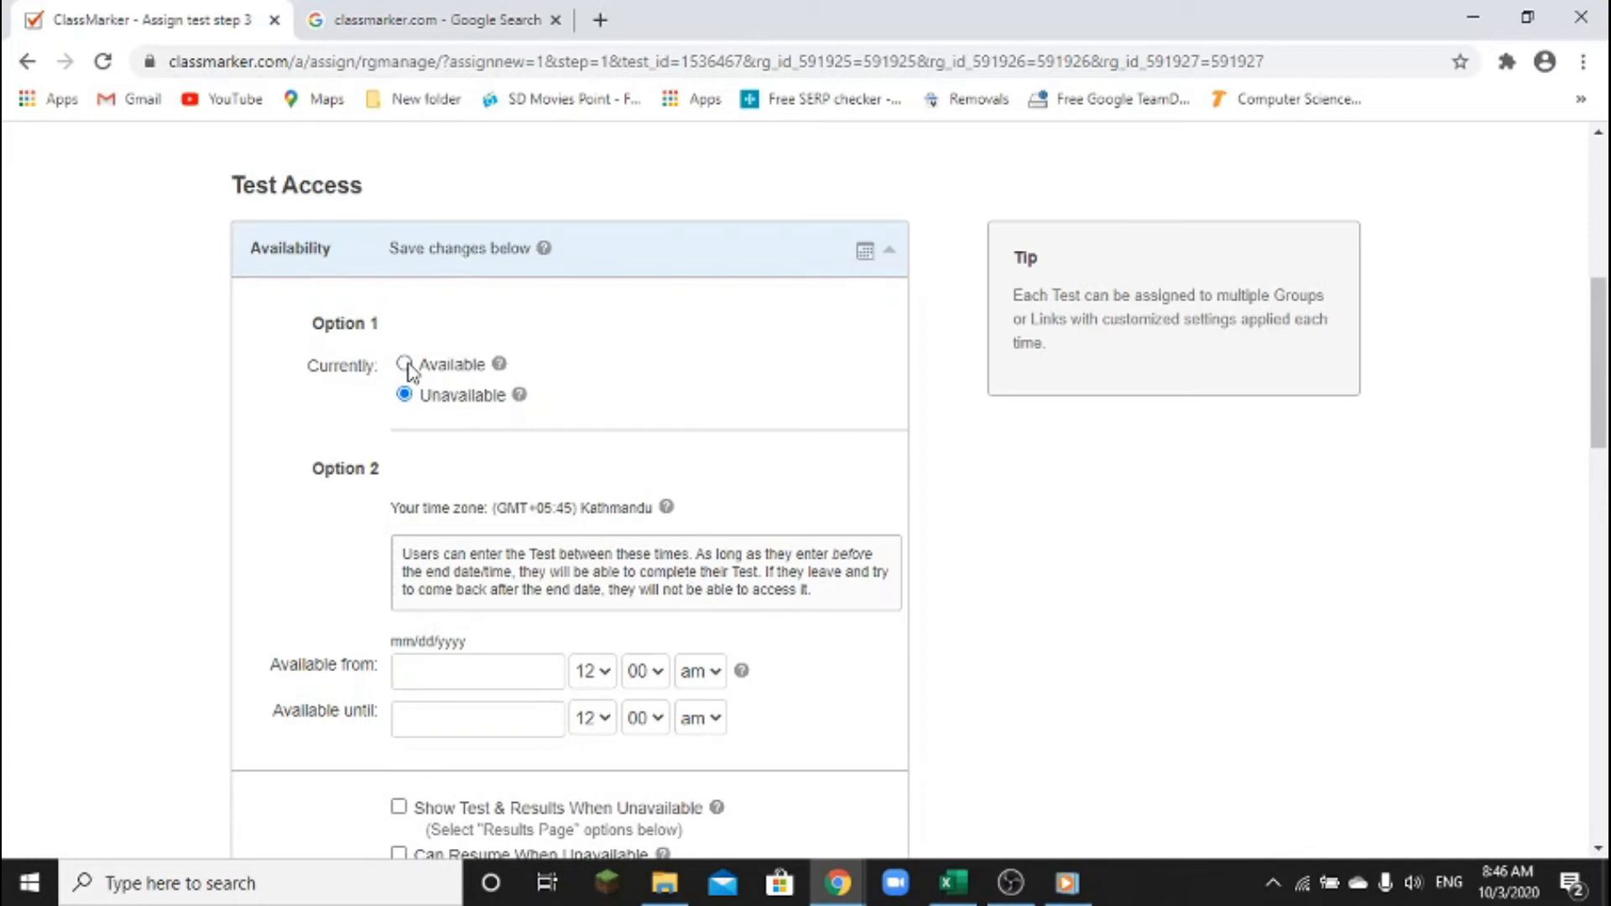
left_click(405, 365)
scroll(461, 411, "down", 3)
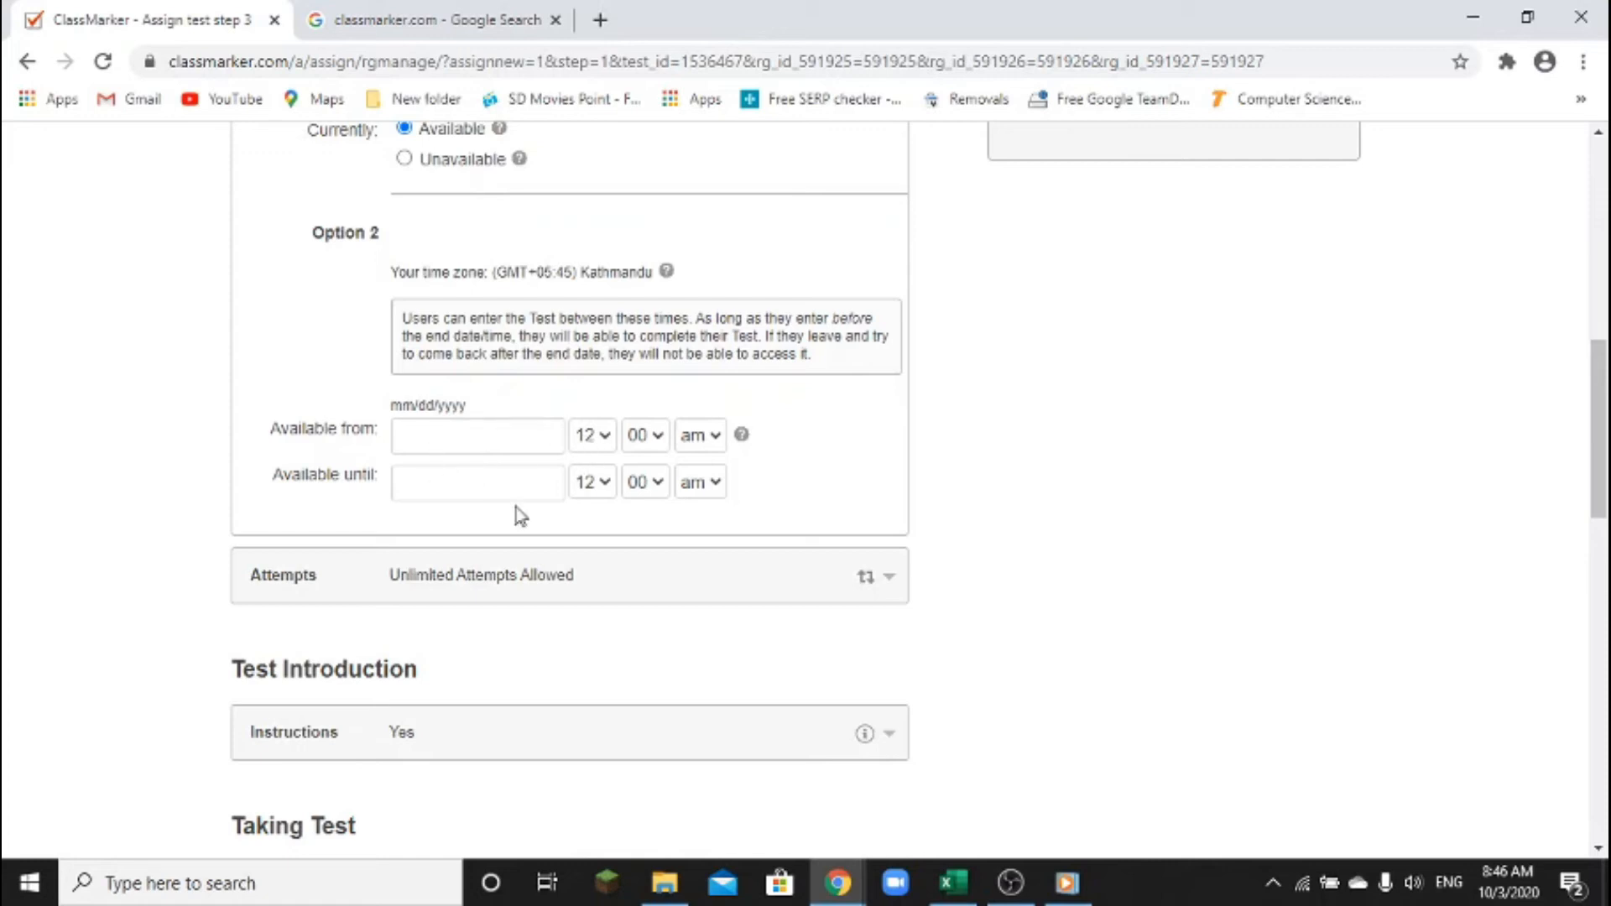
left_click(453, 439)
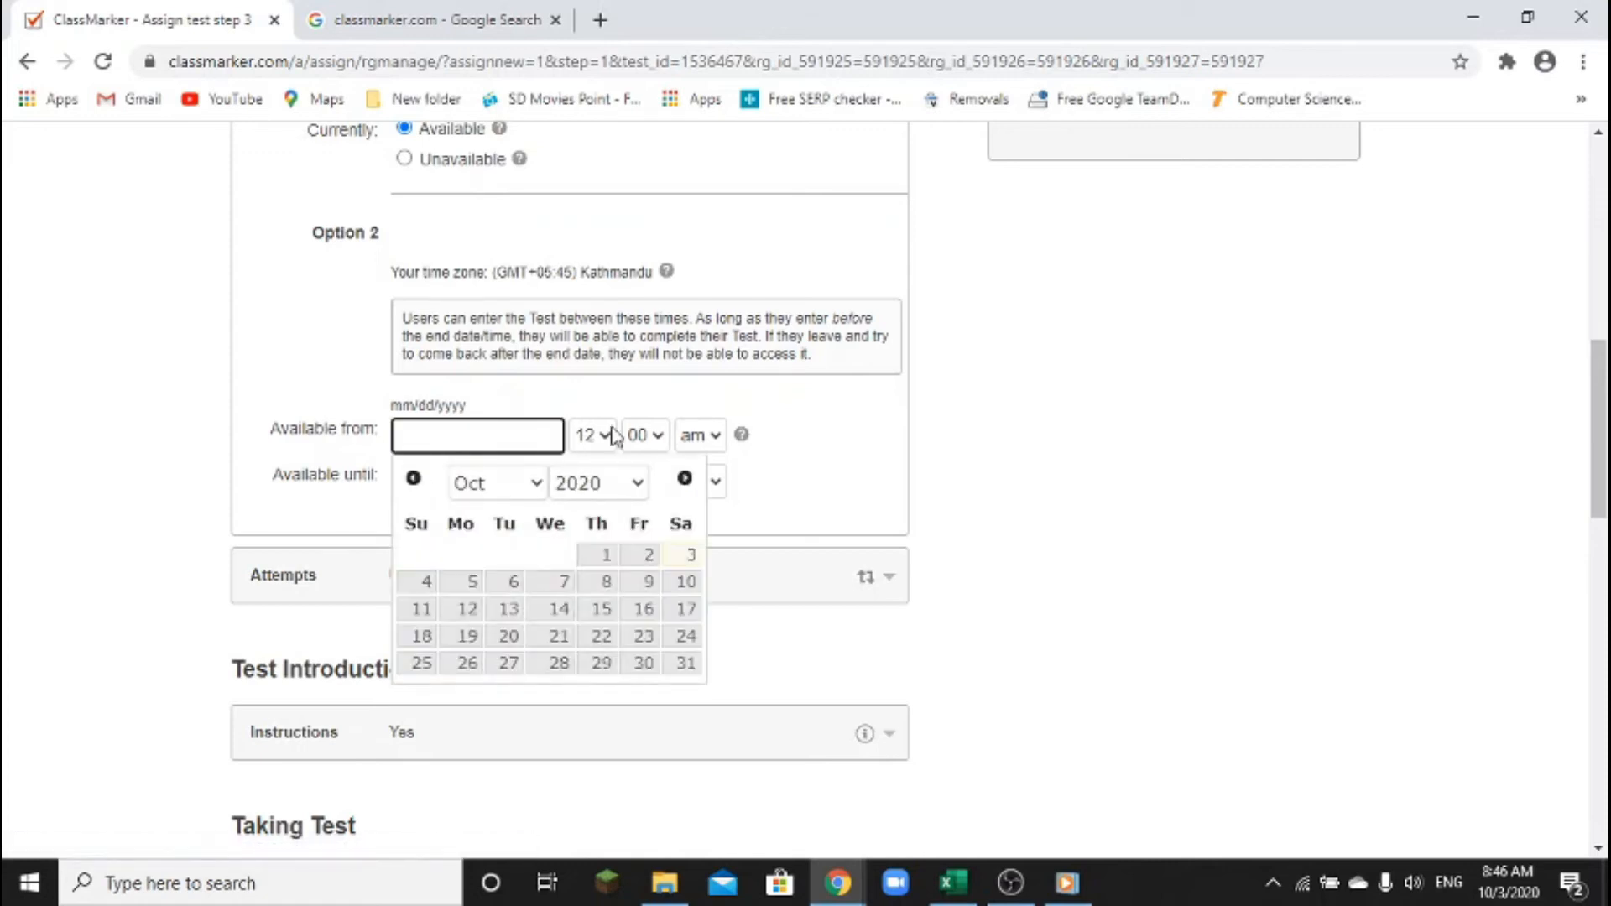
left_click(283, 362)
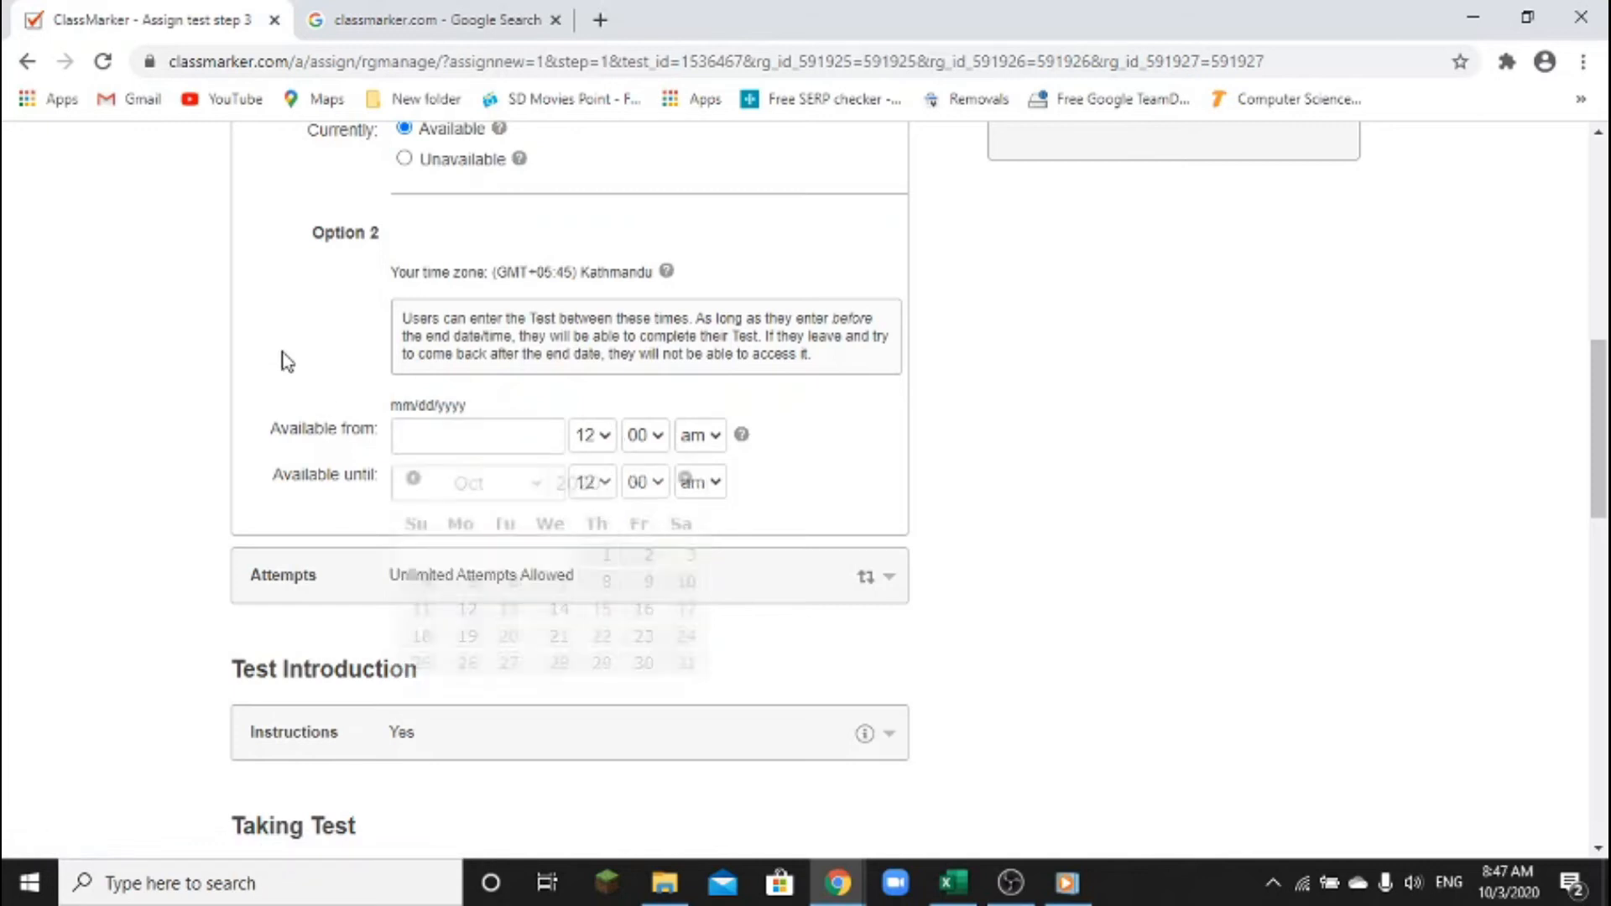
Leave the available-from and until dates blank and collapse the Availability panel
scroll(528, 406, "up", 1)
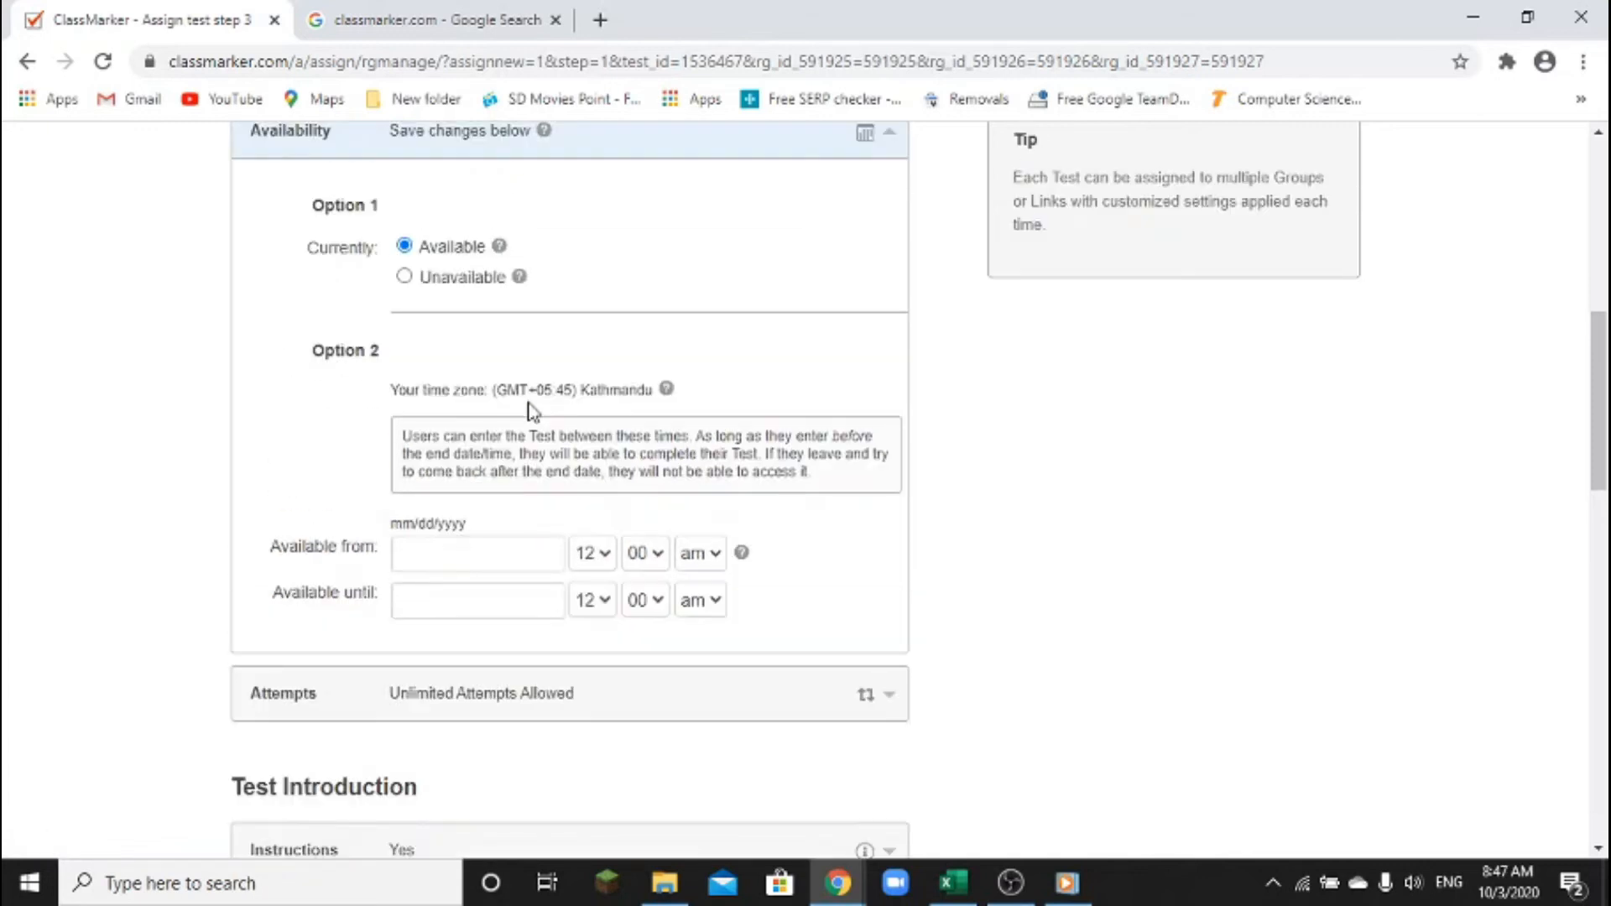
left_click(404, 247)
scroll(619, 553, "down", 2)
scroll(619, 552, "up", 2)
left_click(481, 557)
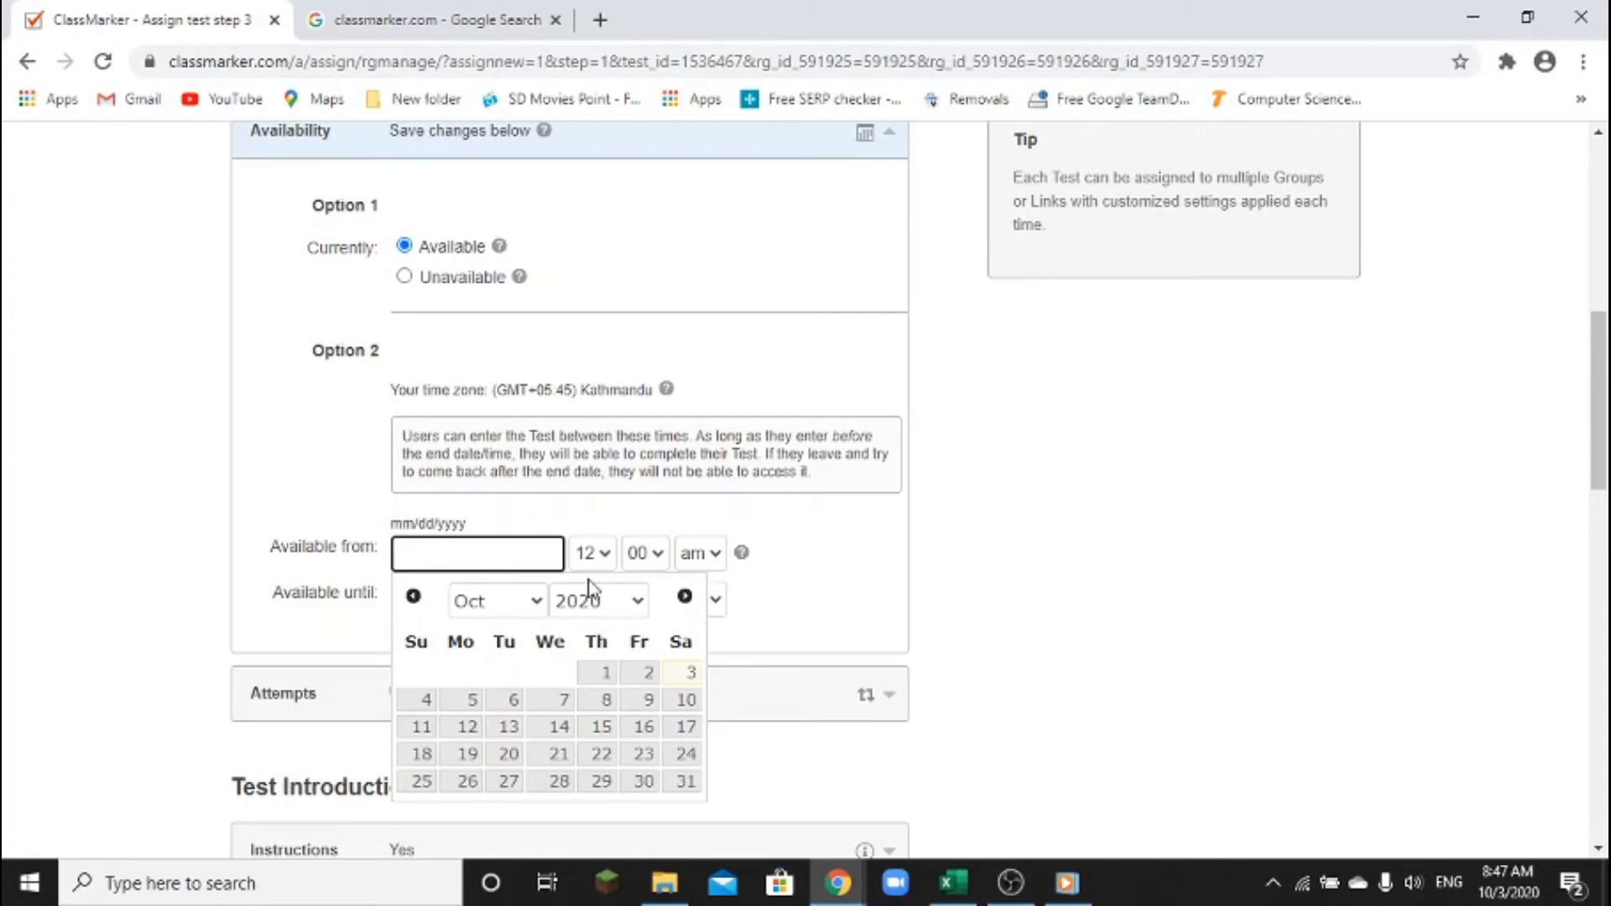
scroll(593, 587, "up", 2)
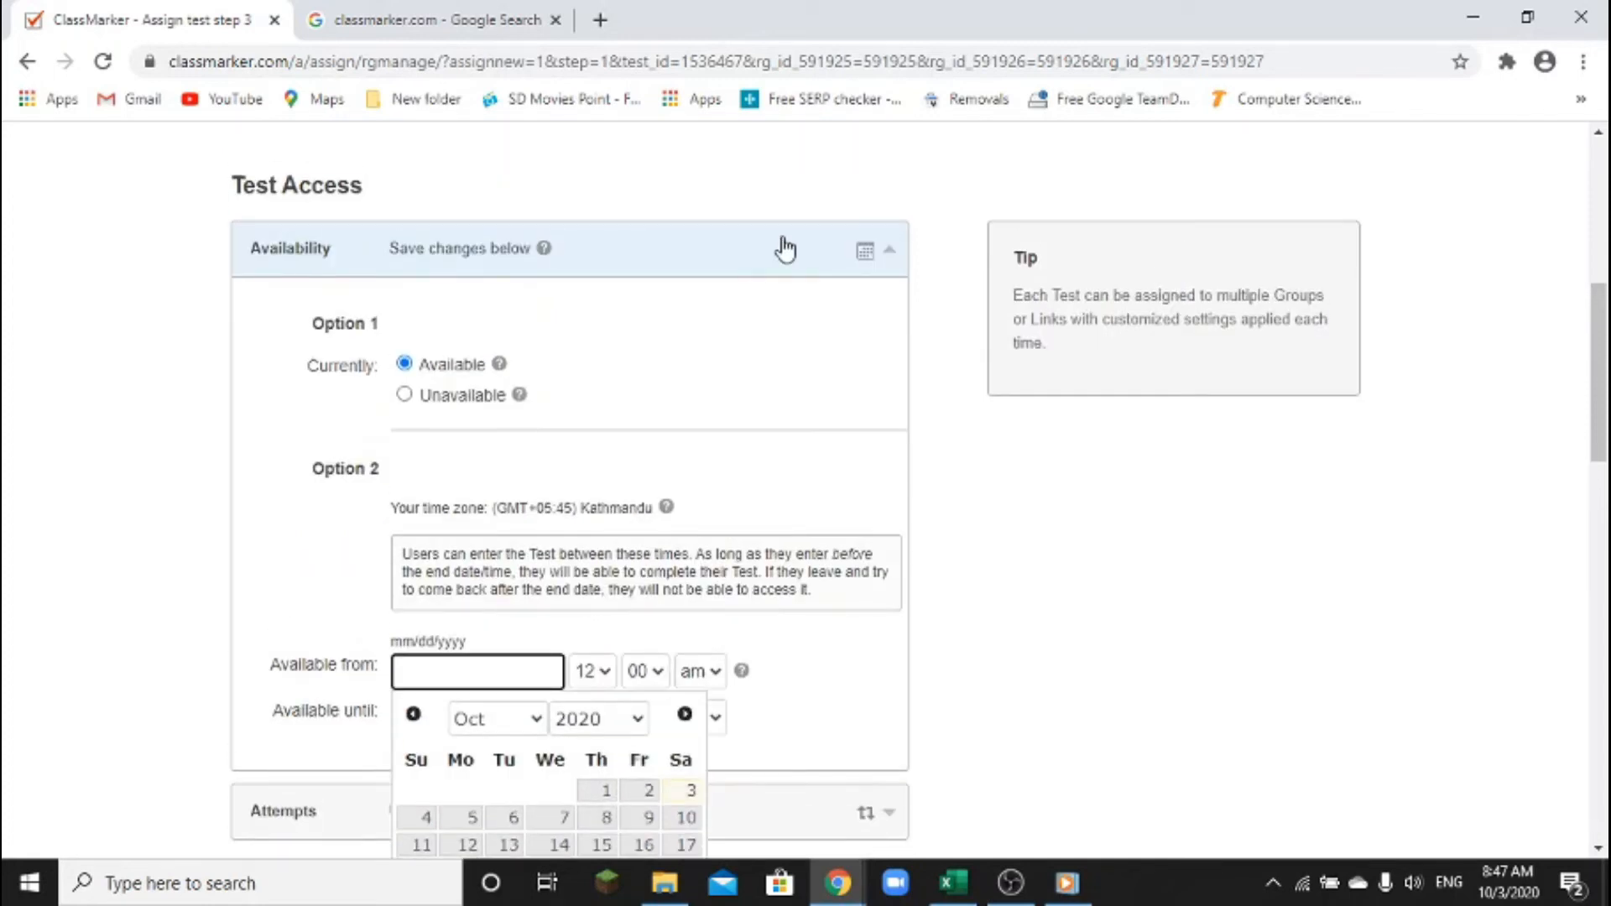
left_click(786, 249)
left_click(770, 256)
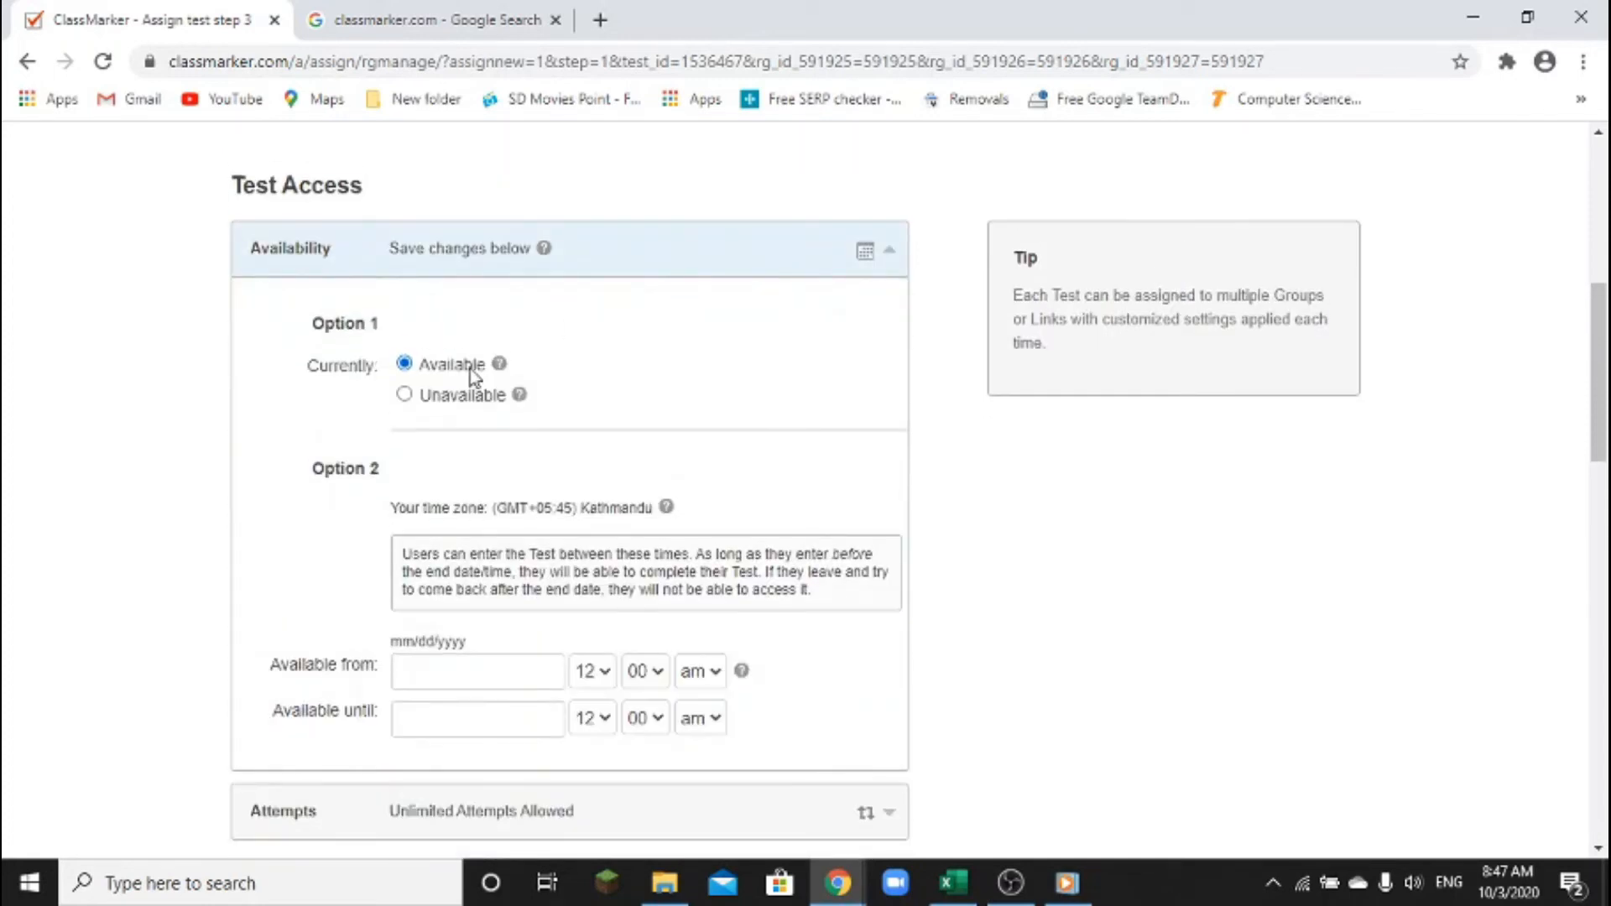
left_click(722, 249)
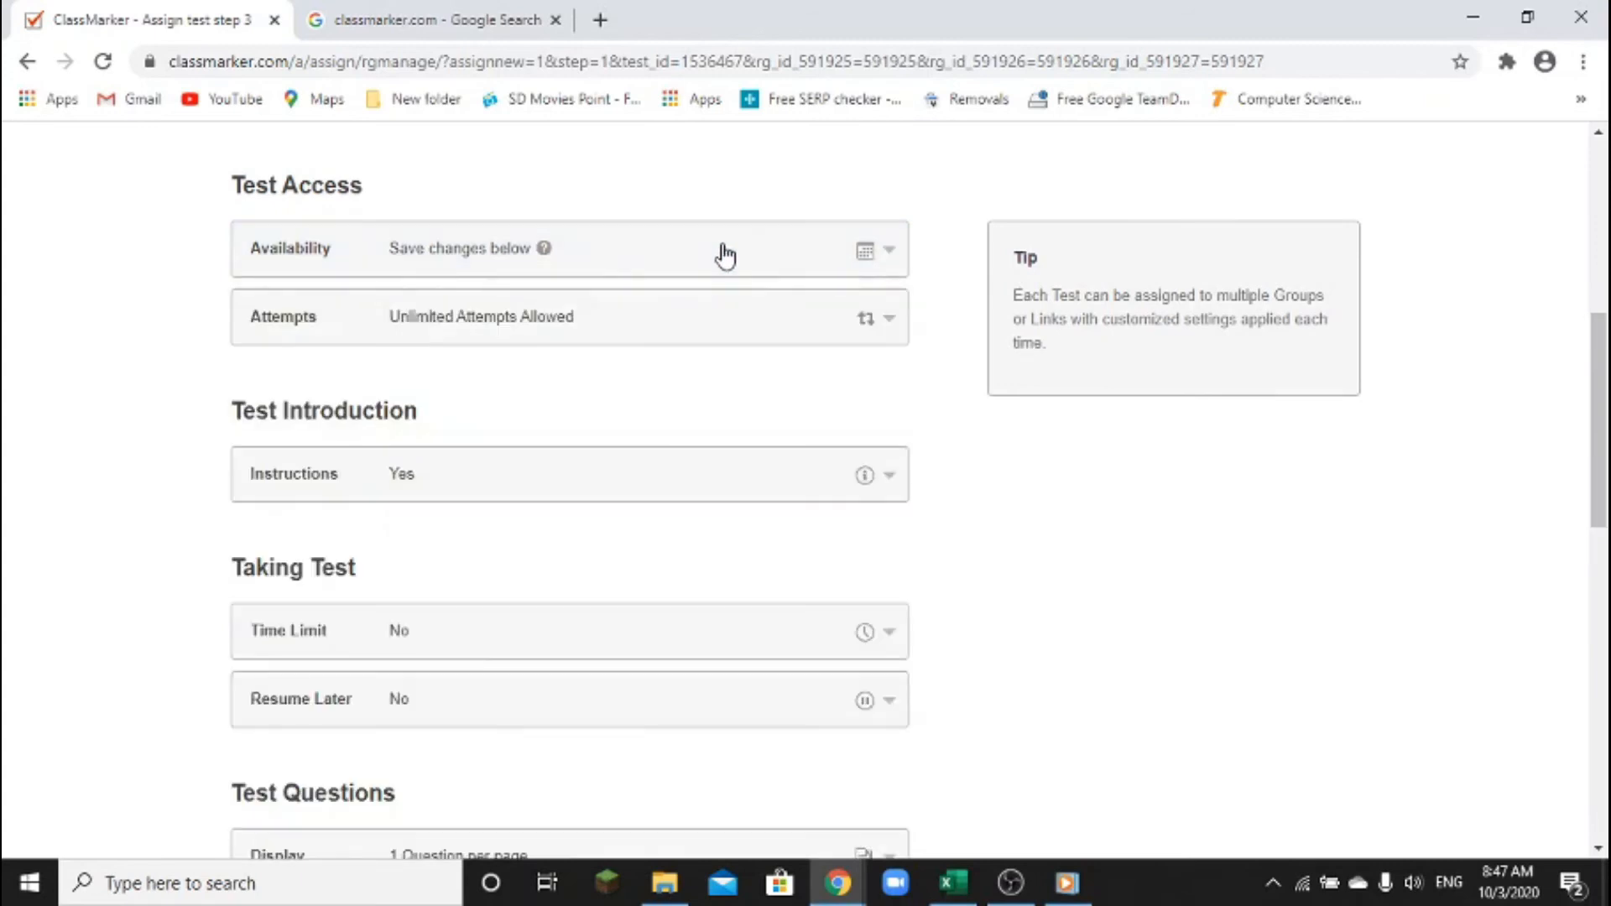
Switch Attempts to One, then back to Unlimited, and collapse the Attempts panel
left_click(707, 330)
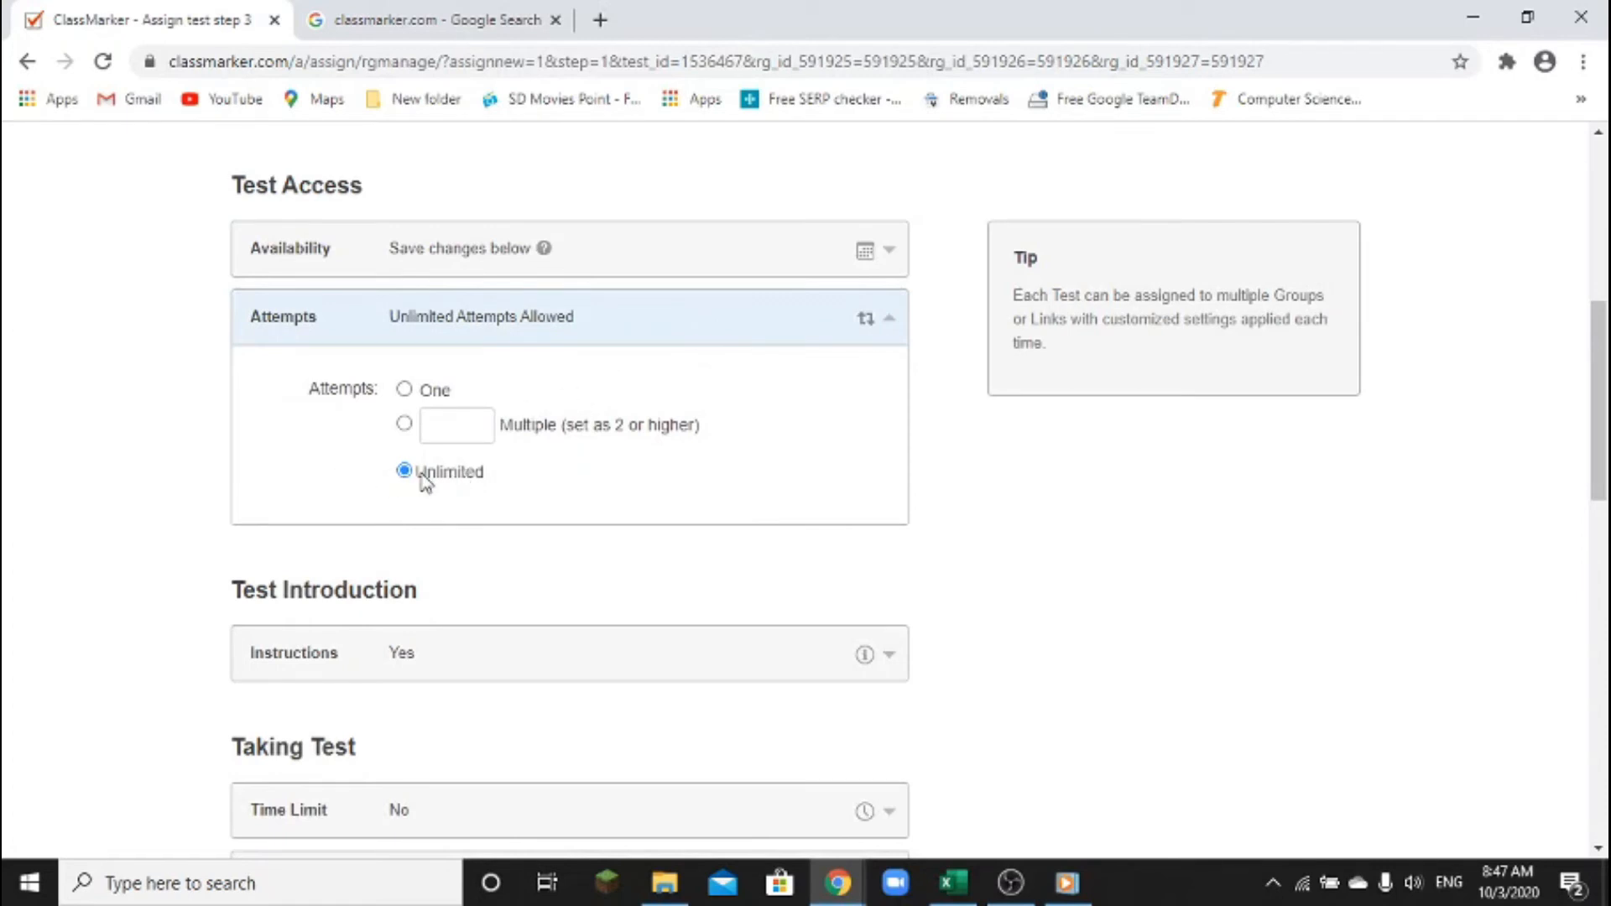
left_click(405, 389)
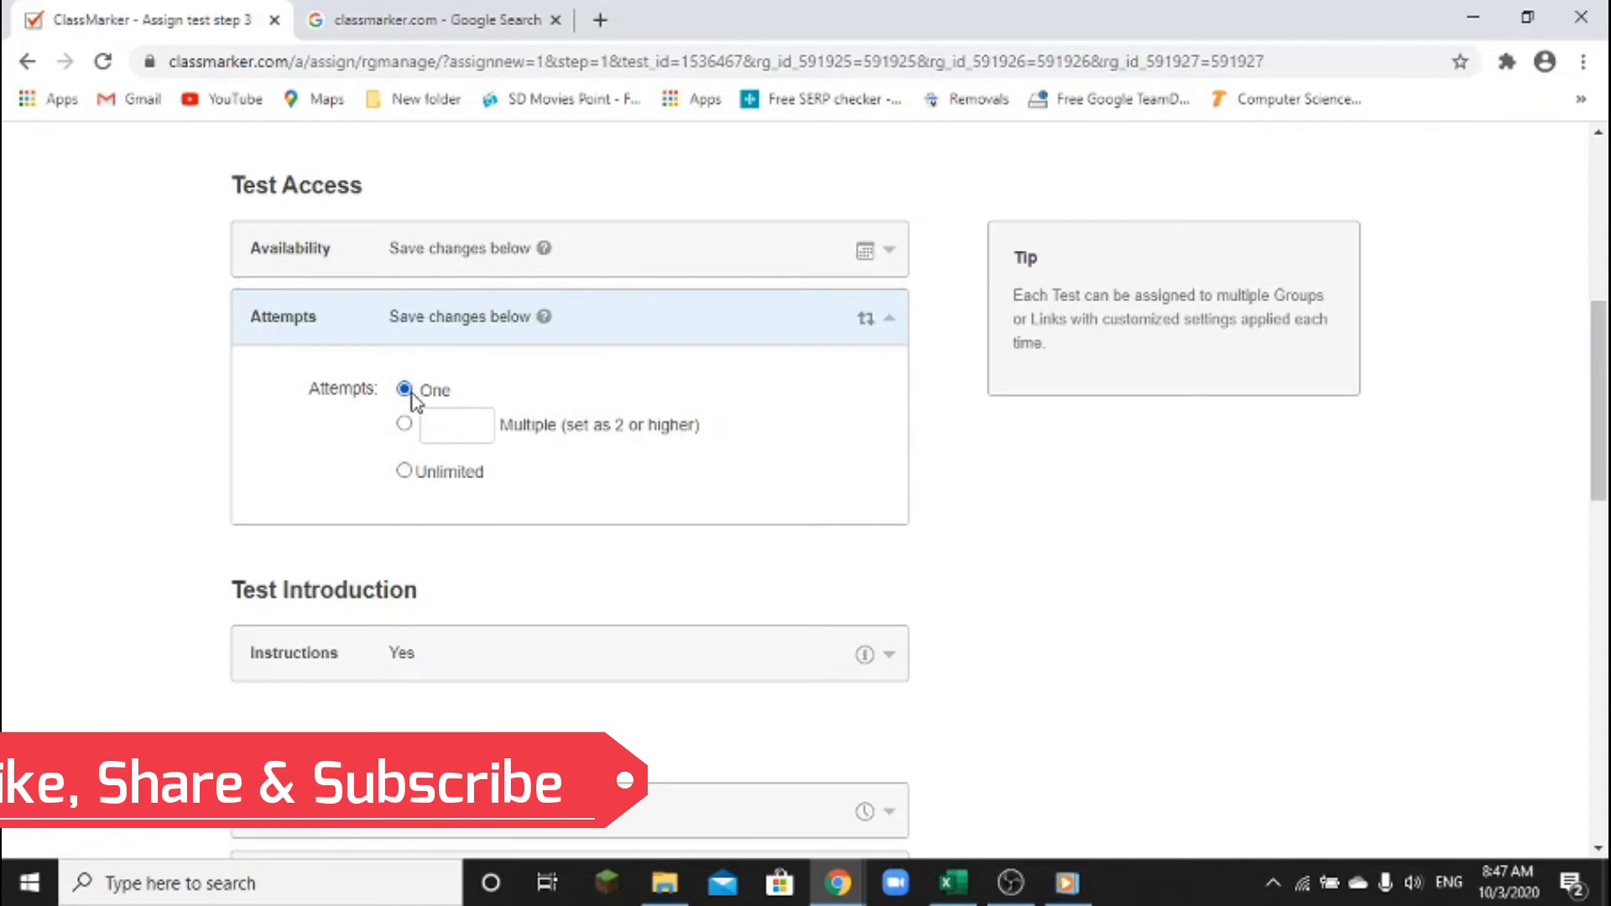
left_click(404, 471)
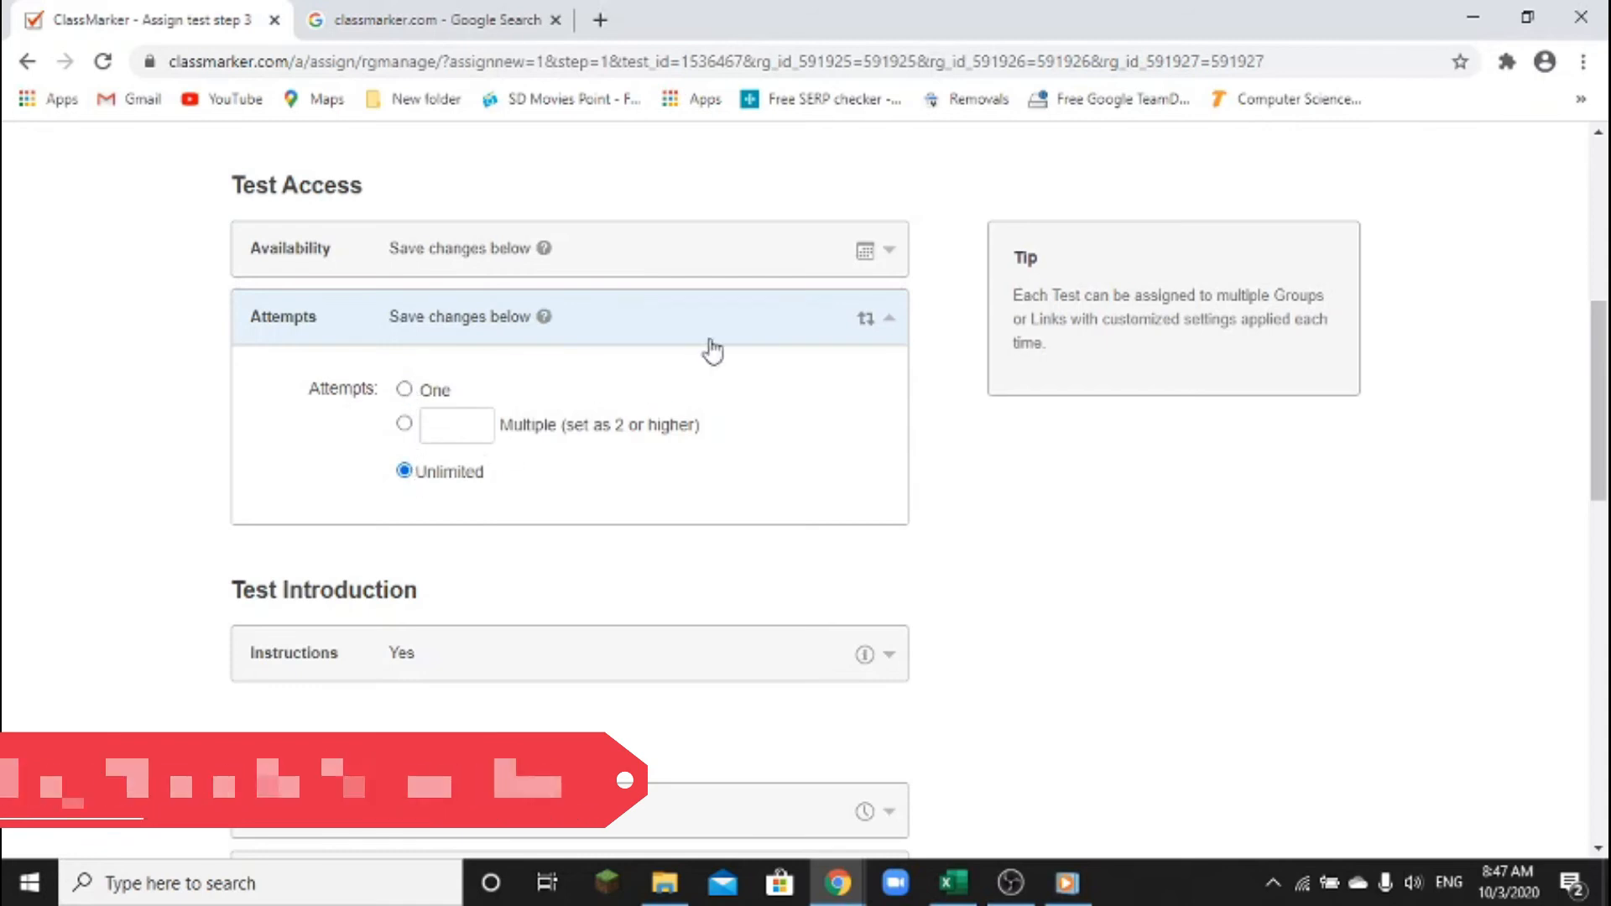
left_click(735, 325)
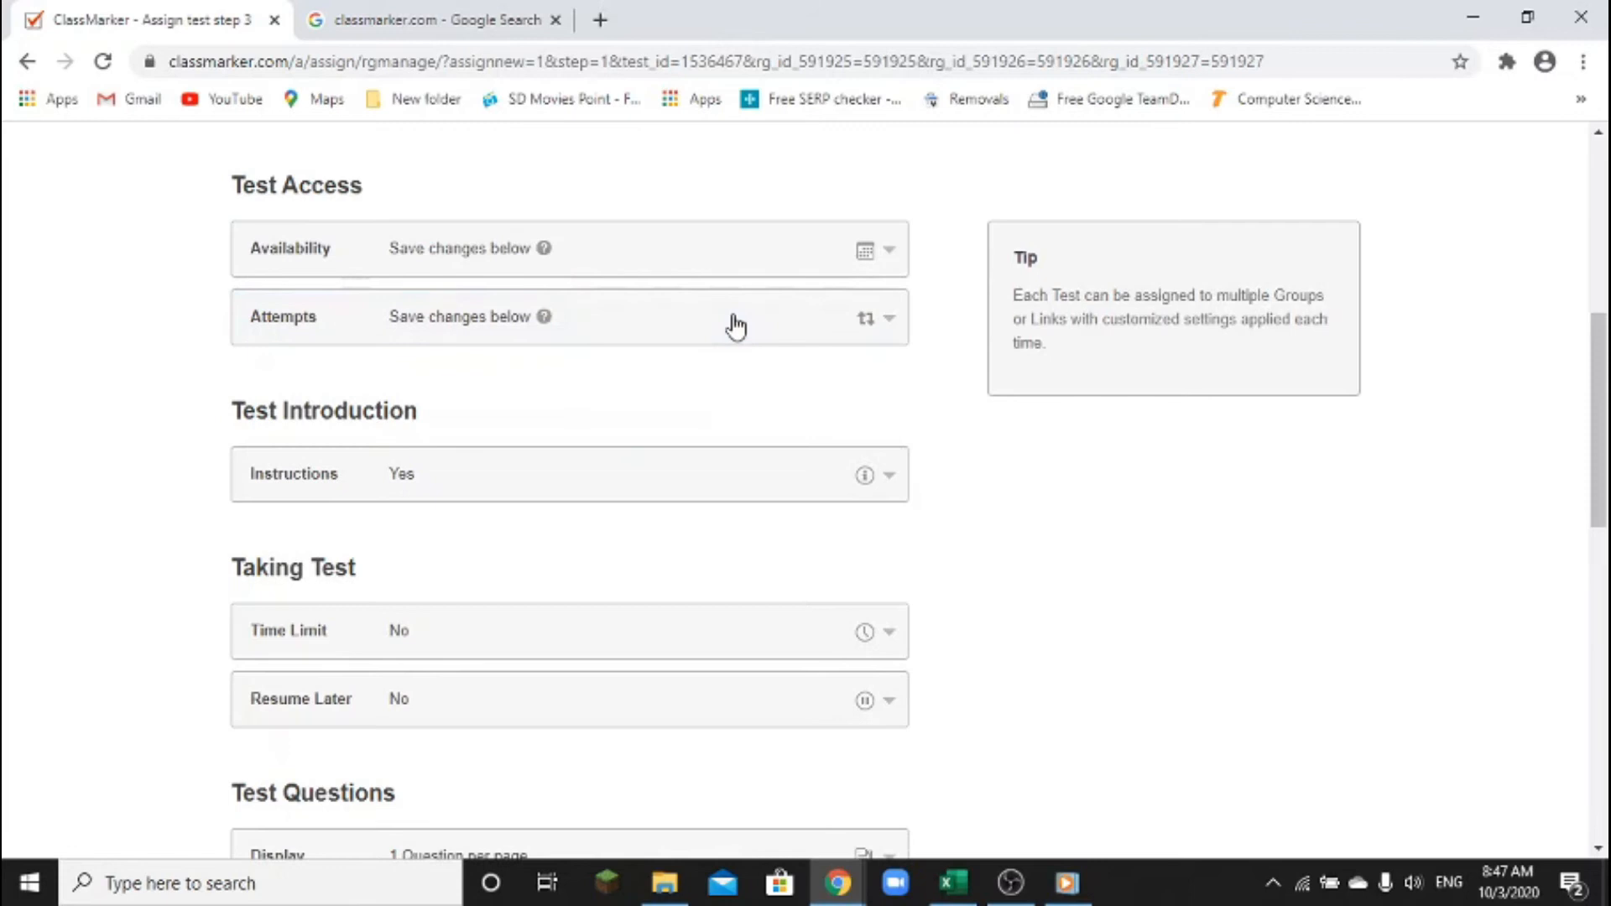
scroll(735, 325, "down", 1)
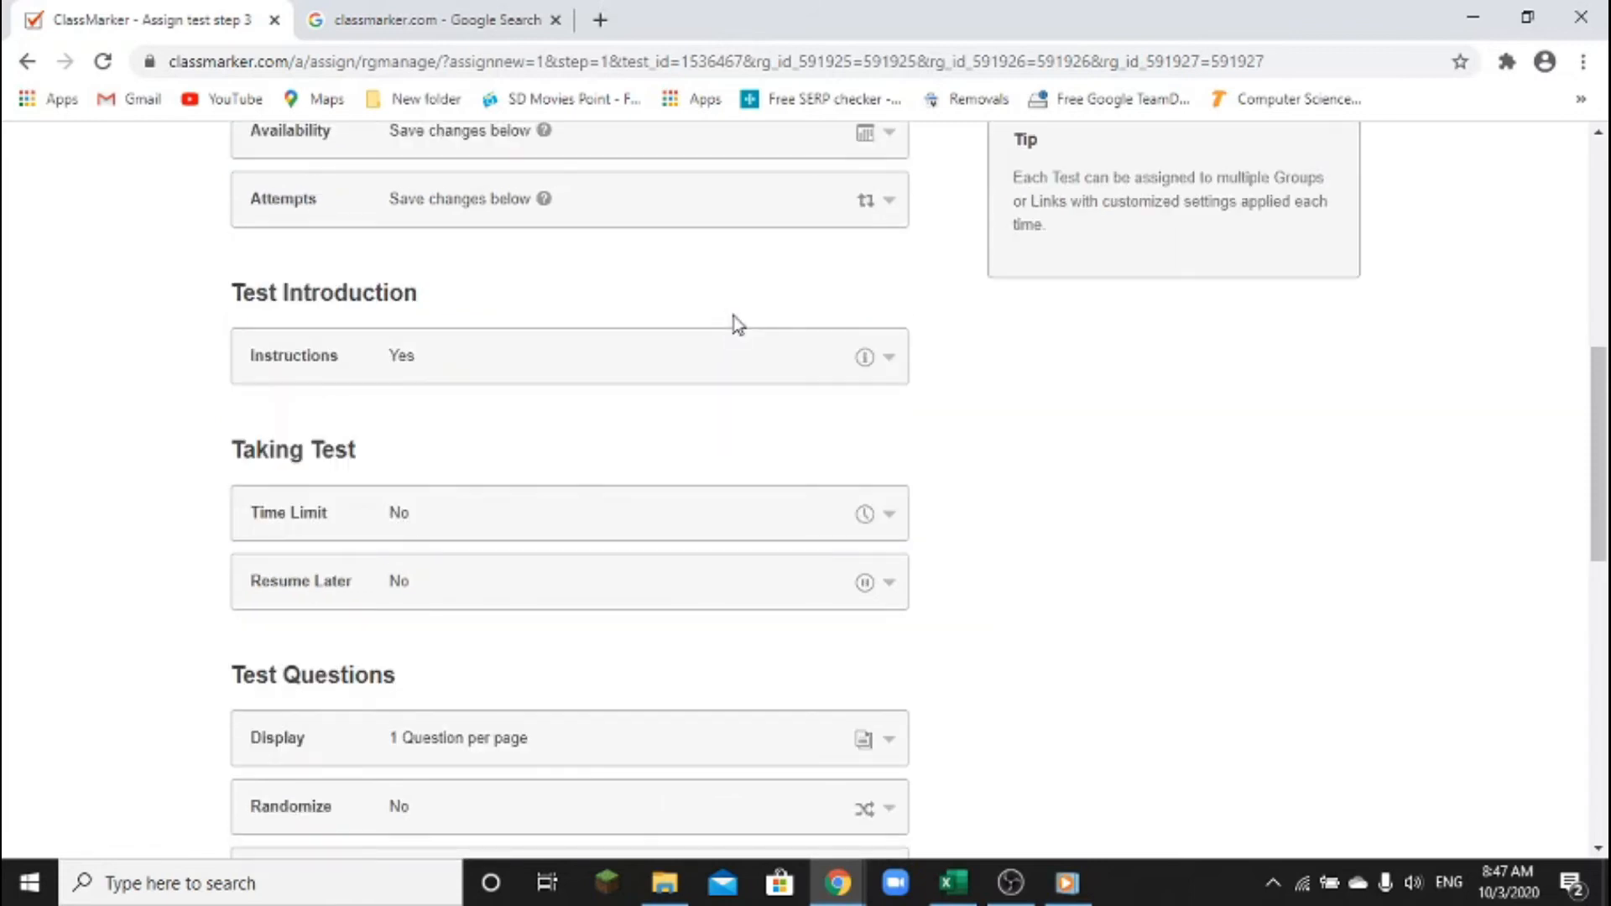
key("ctrl+2")
left_click_drag(205, 290, 964, 403)
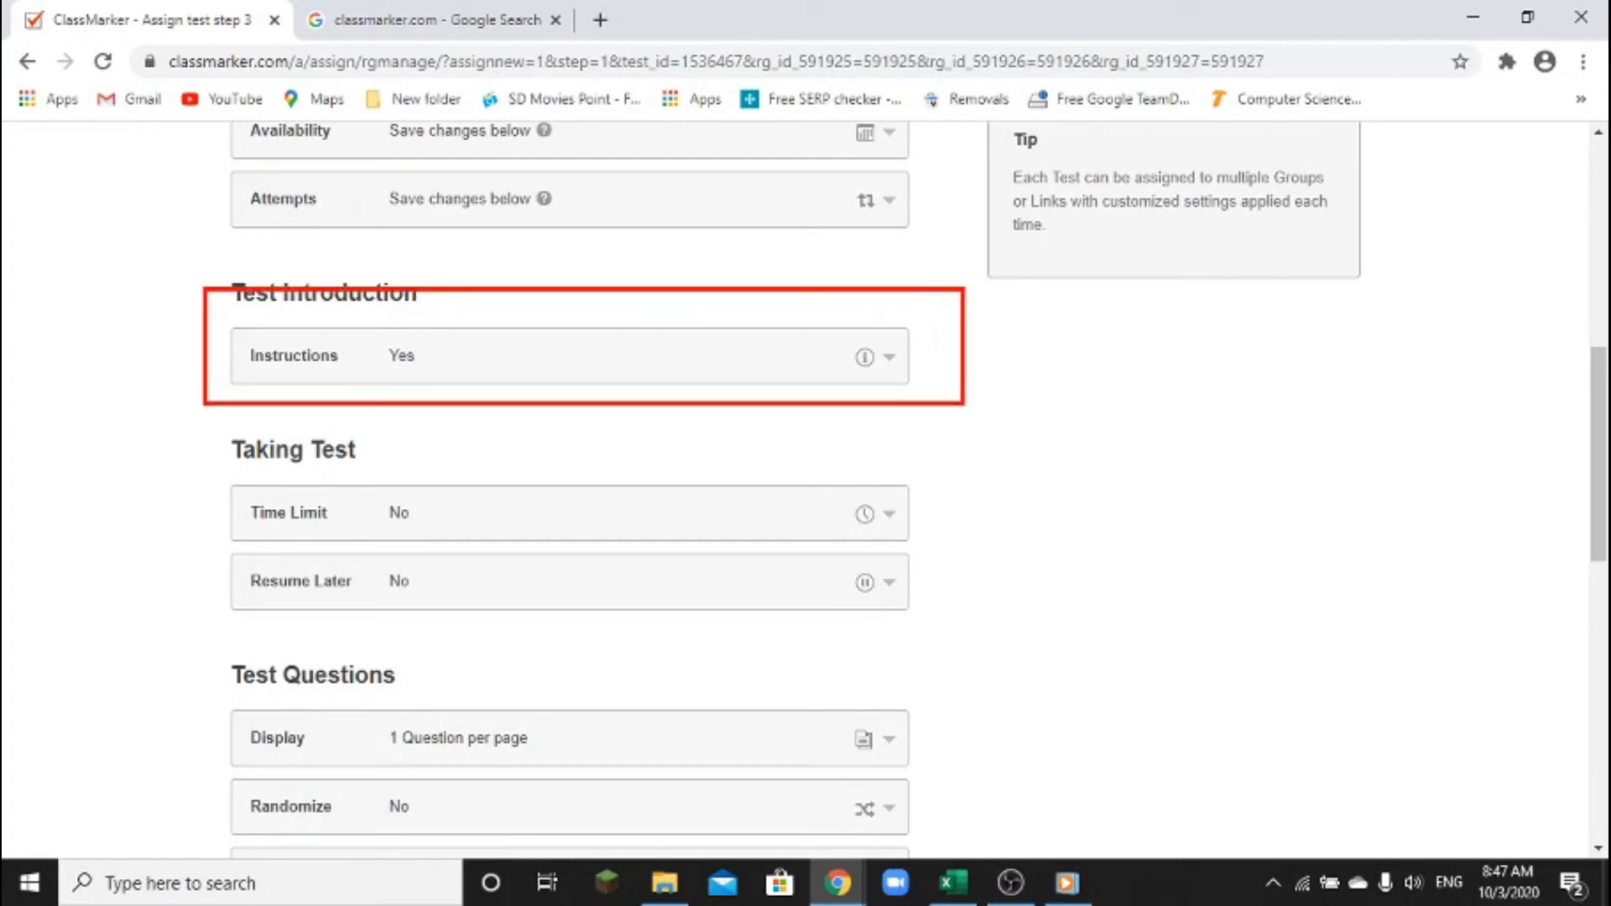
key("Escape")
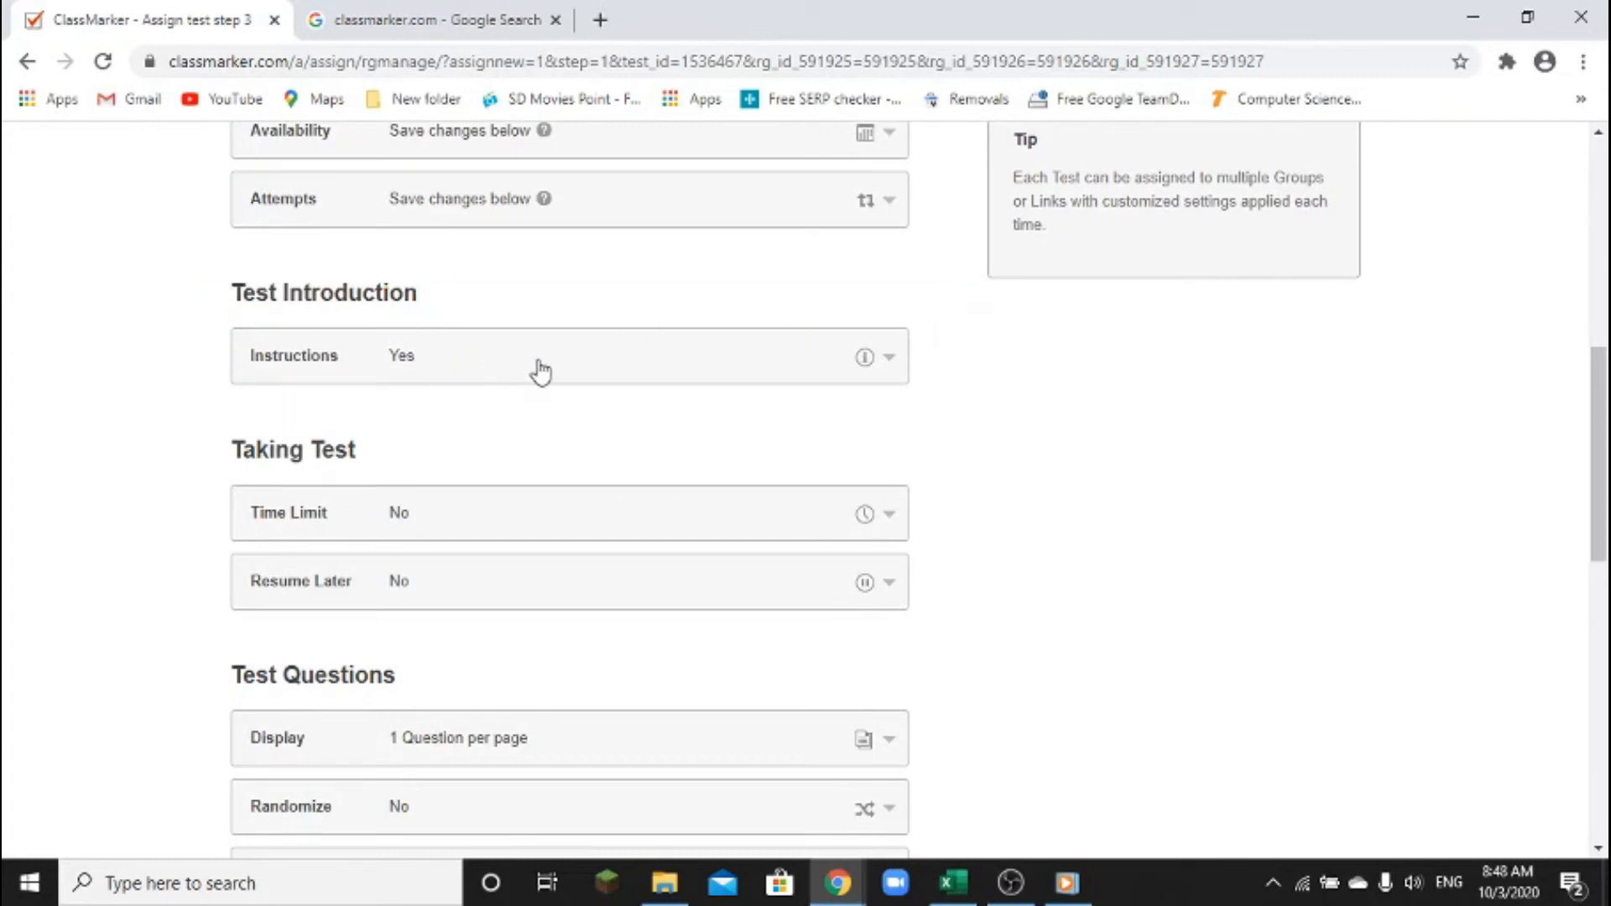
left_click(738, 363)
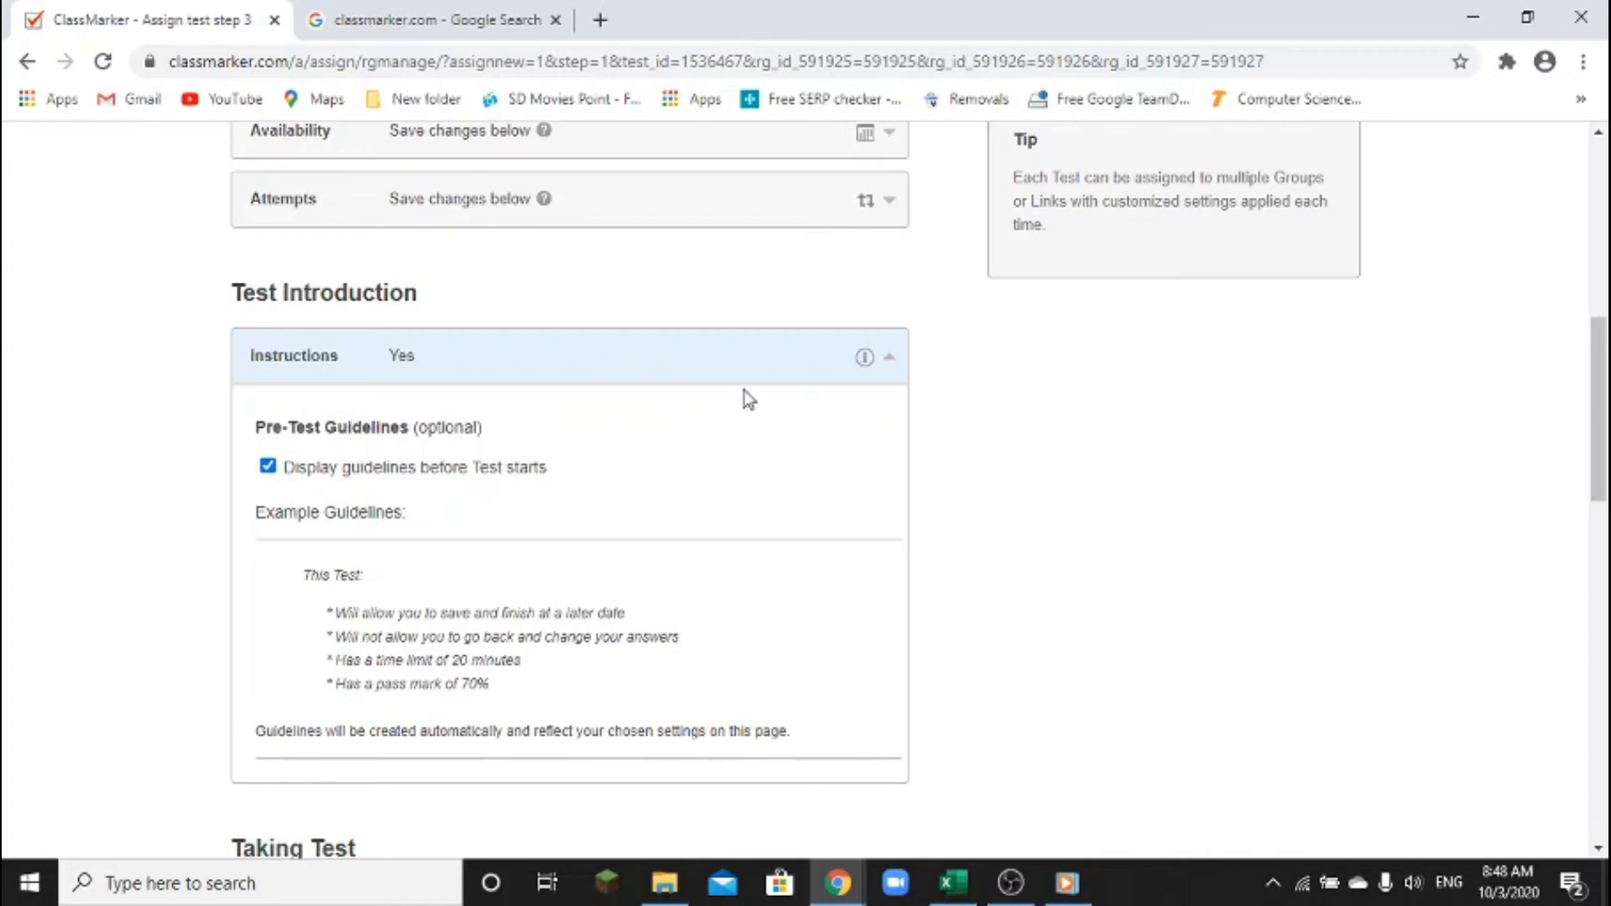
left_click(889, 359)
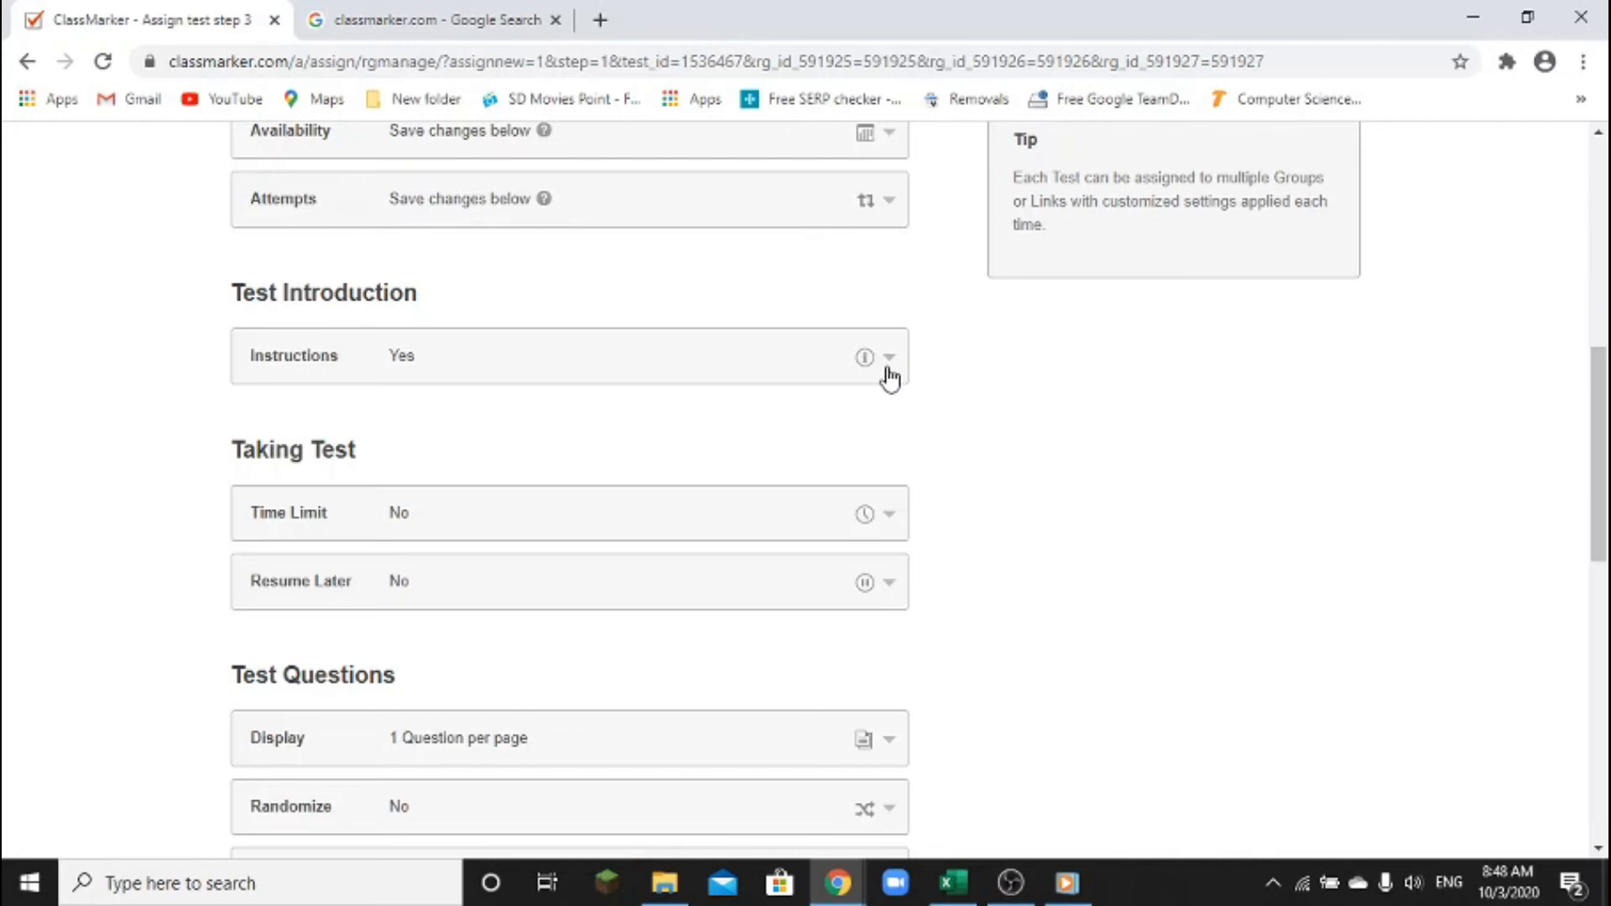
scroll(890, 379, "down", 3)
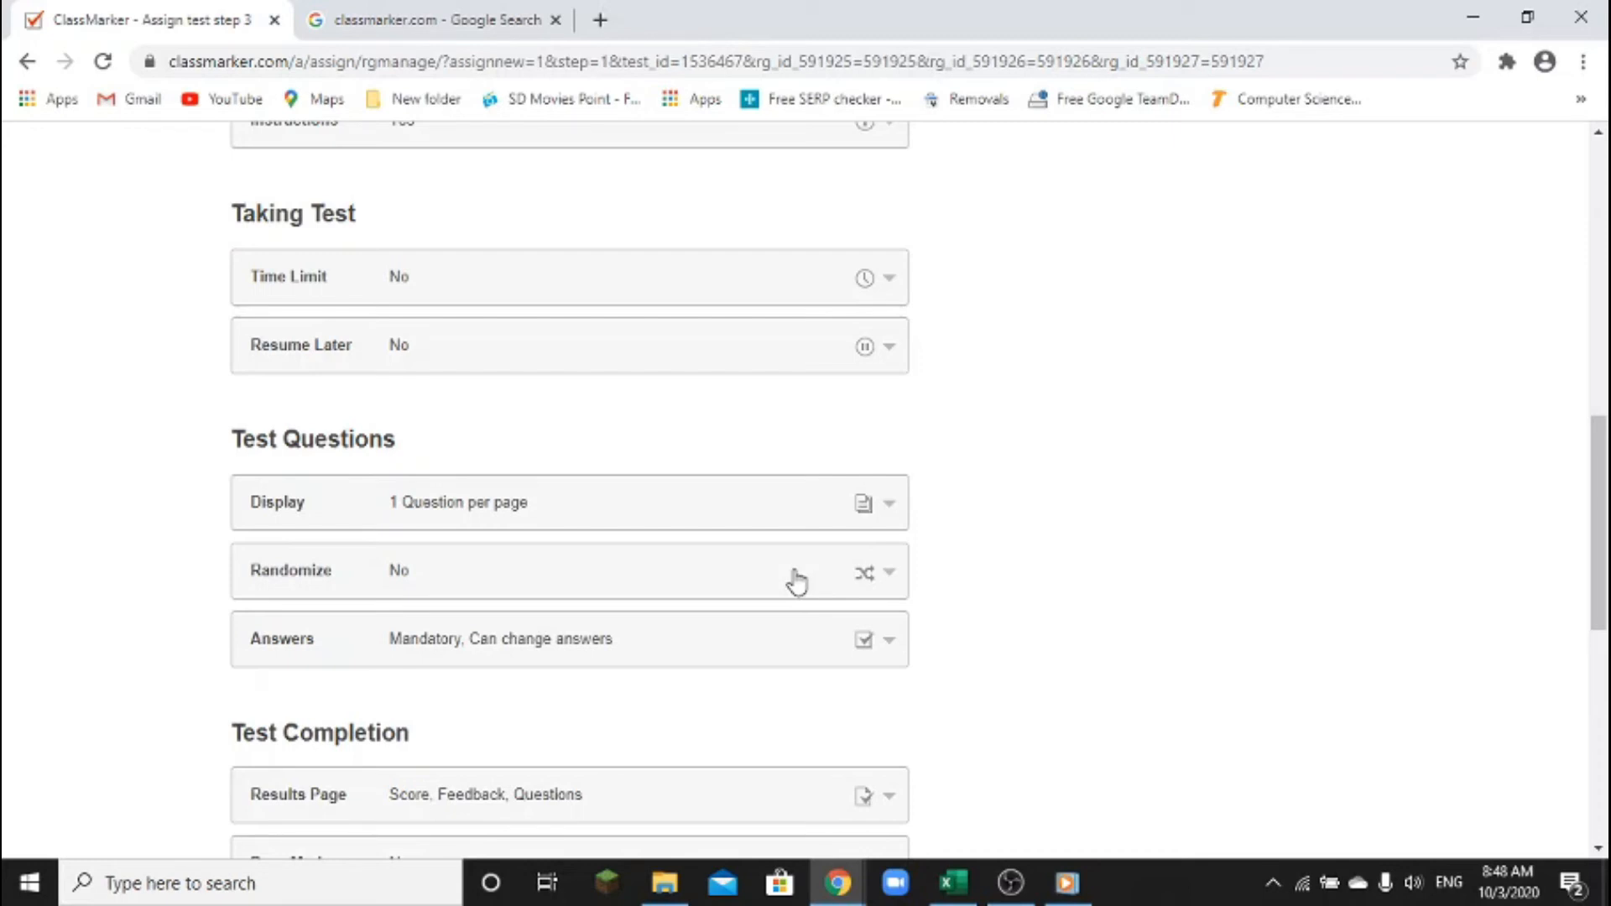
Change the Time Limit Minutes value from 0 to 1 and collapse the panel
scroll(796, 562, "up", 1)
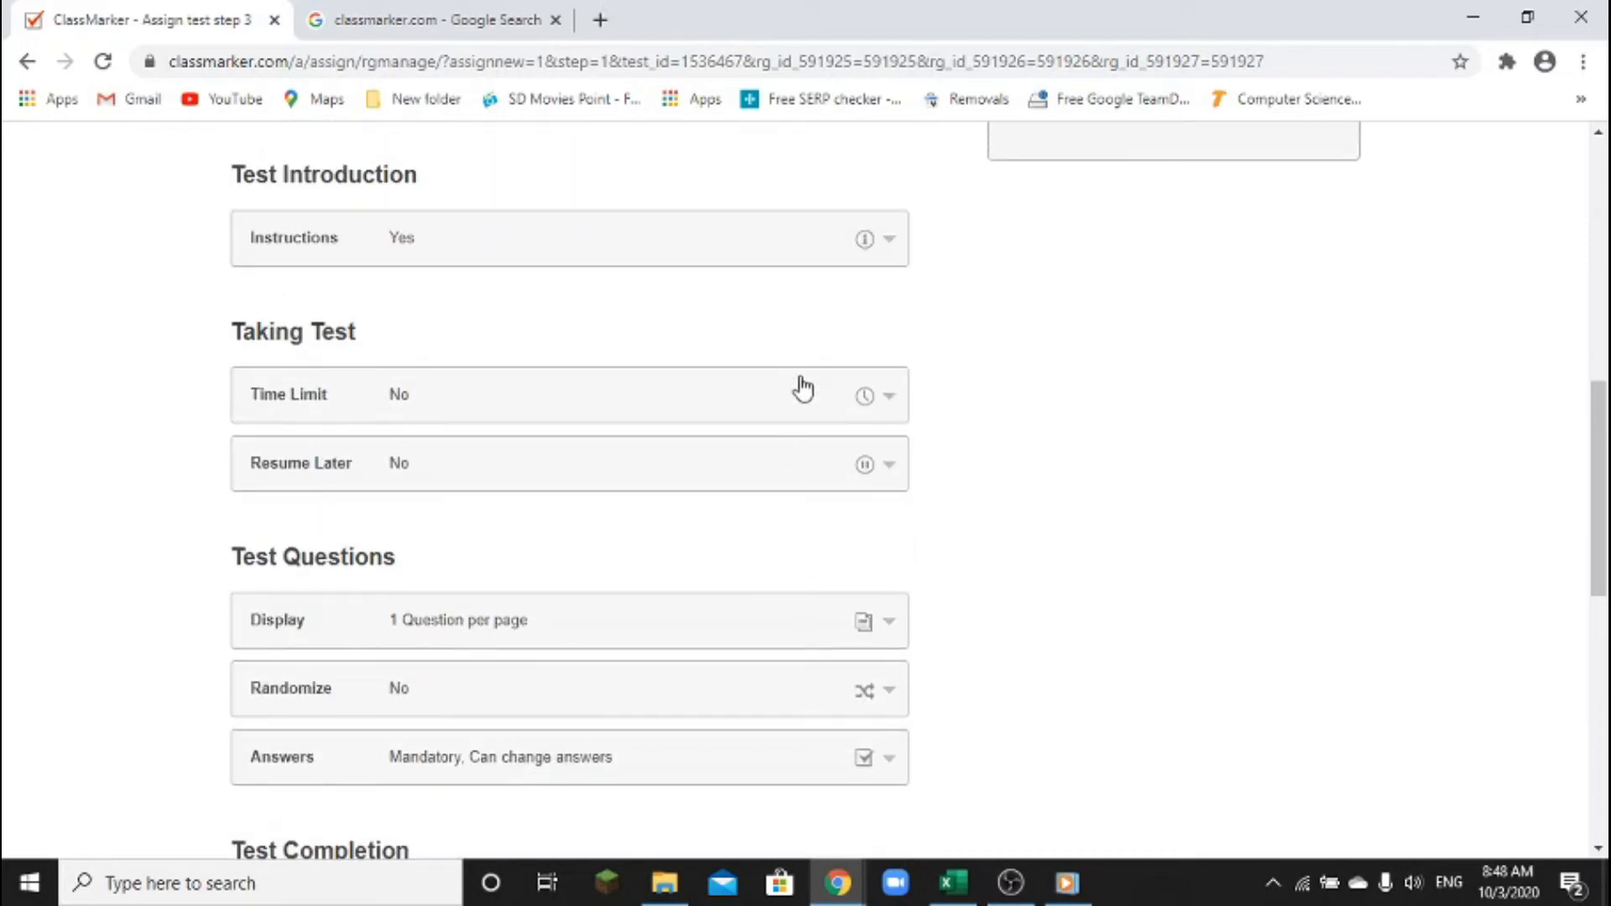
scroll(753, 434, "down", 1)
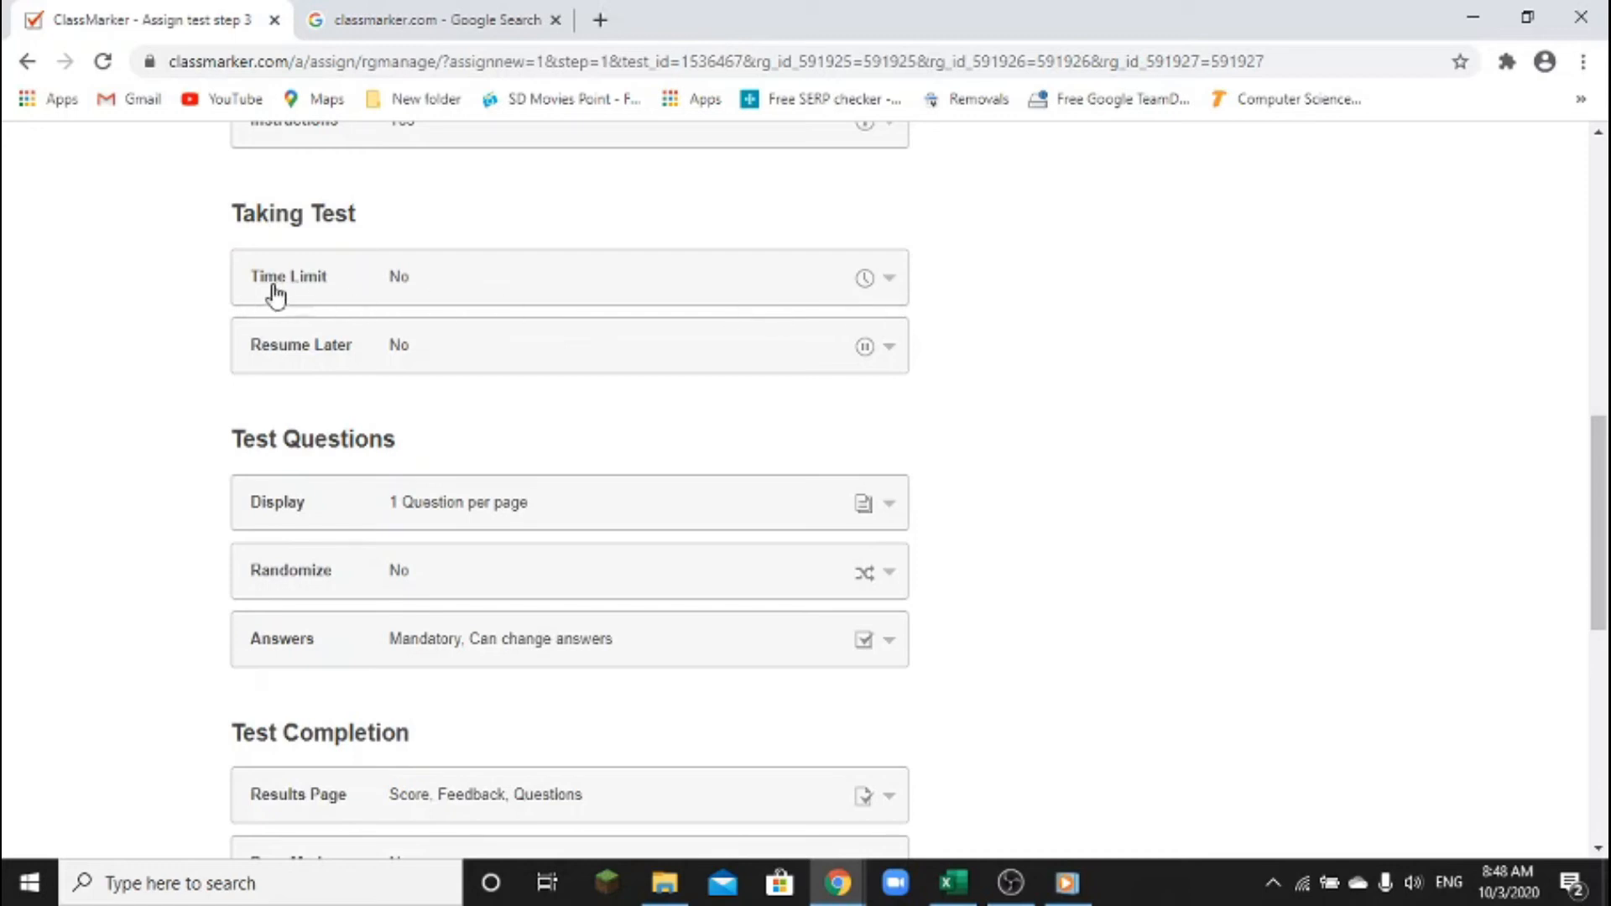
left_click(891, 287)
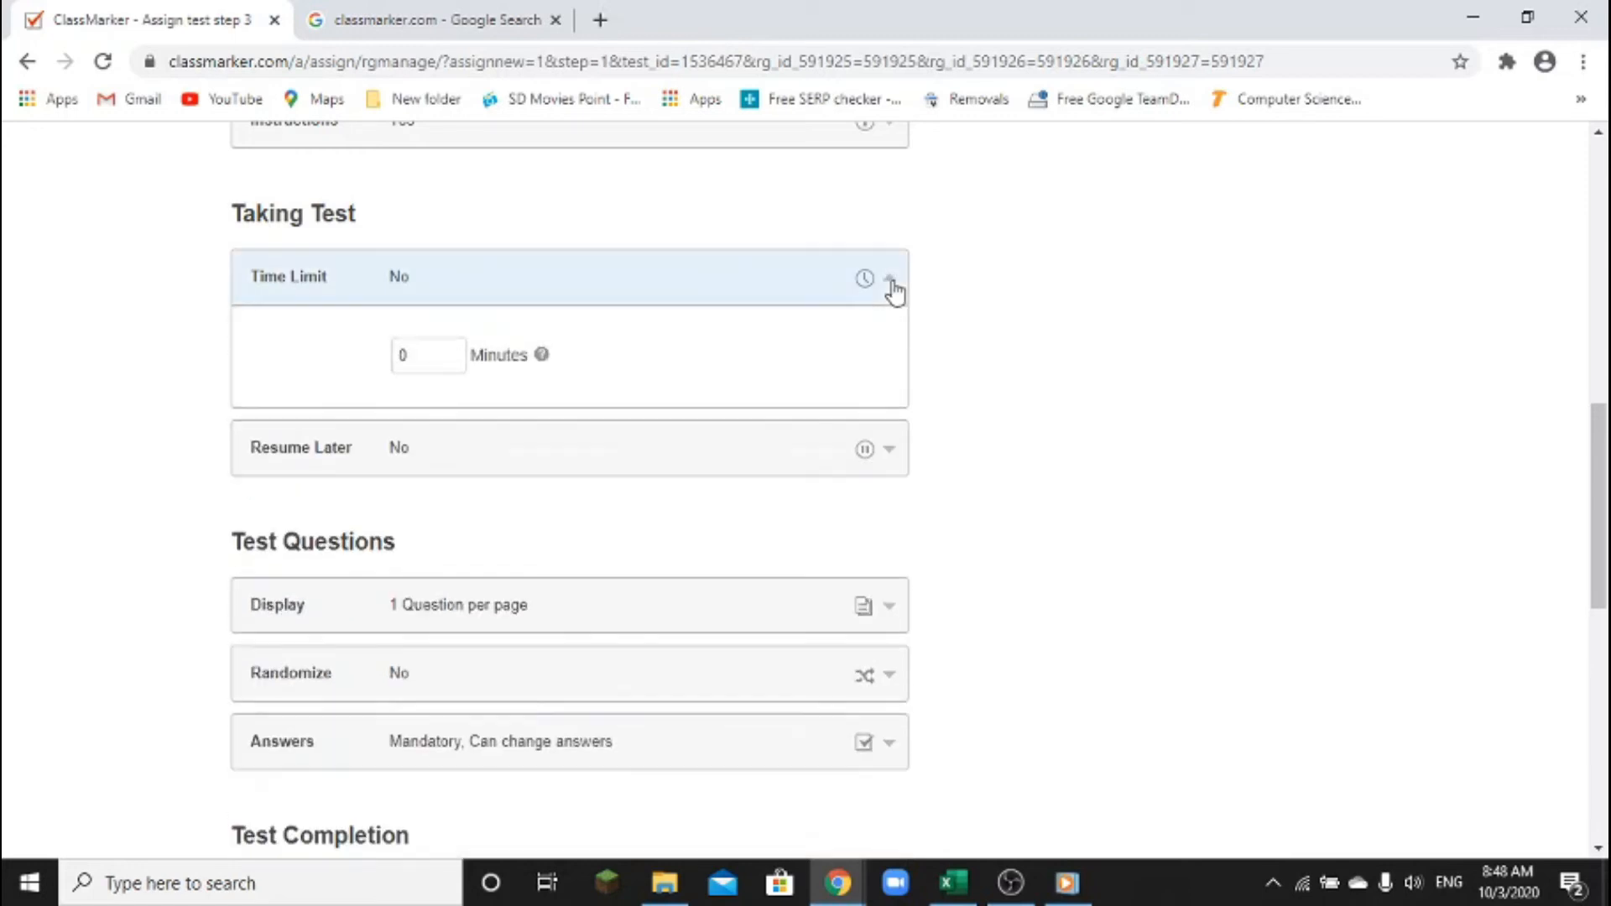
left_click_drag(435, 353, 386, 363)
type("1")
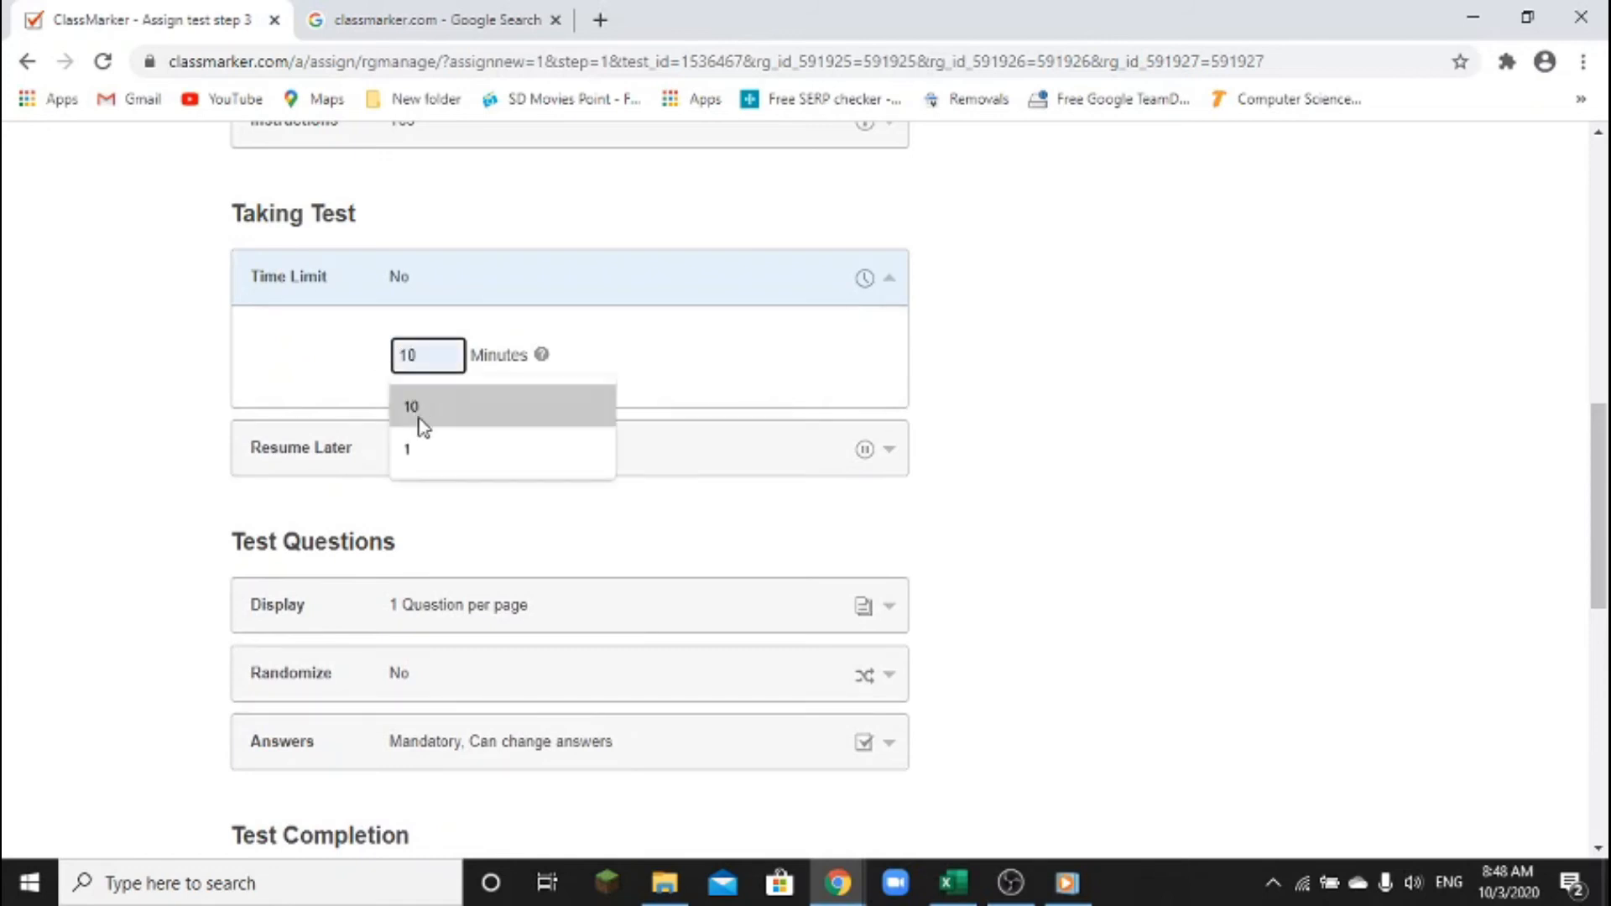
left_click(417, 446)
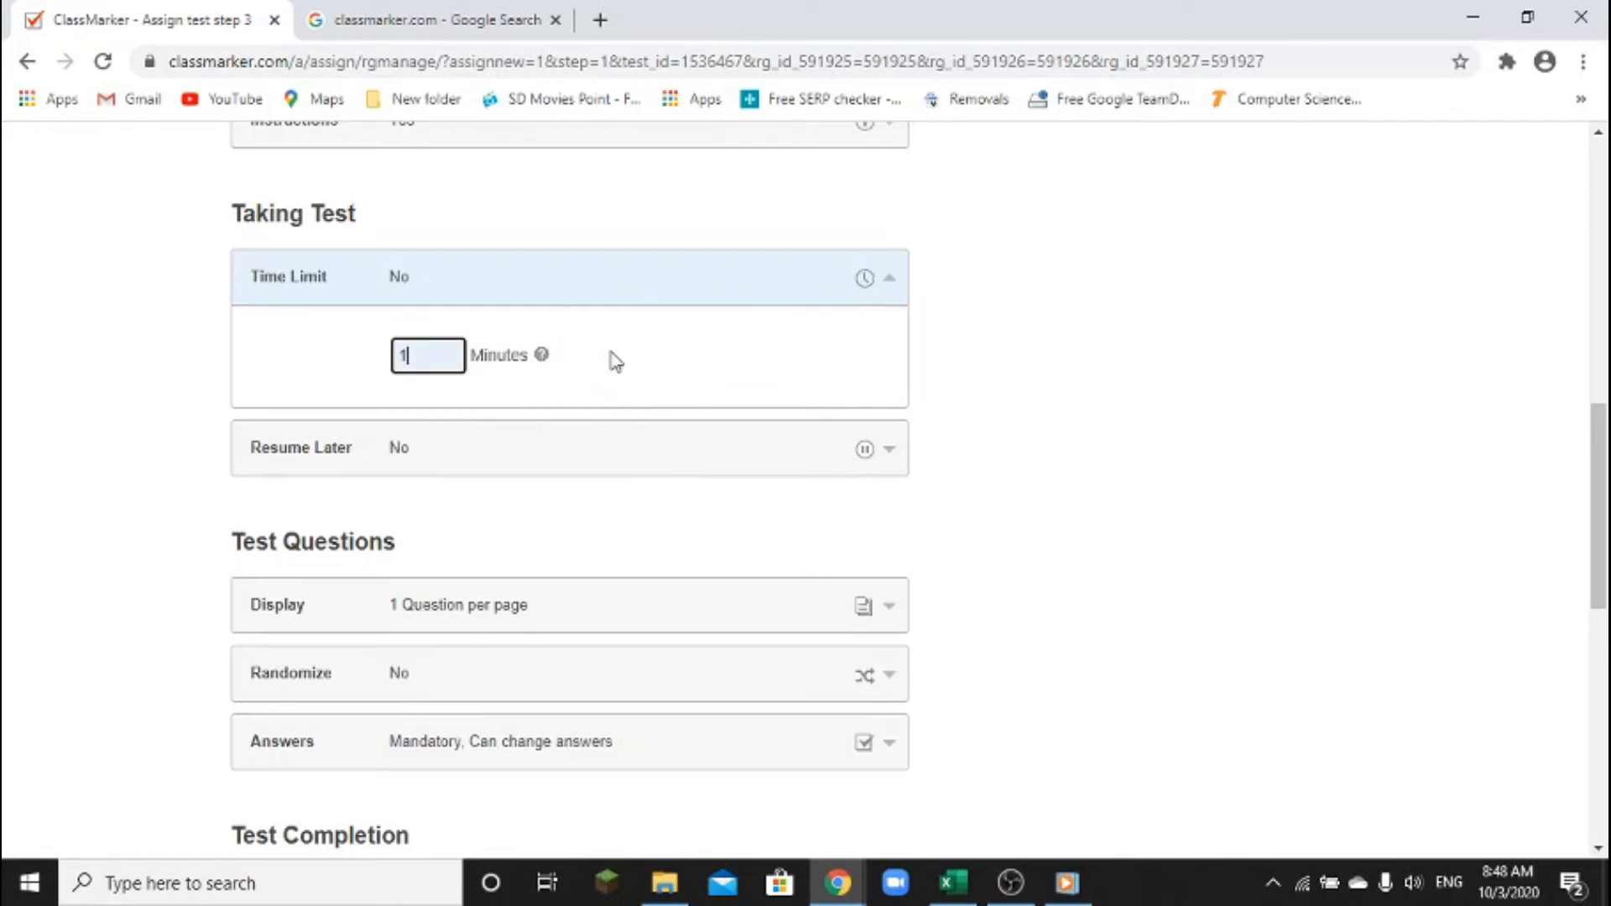
left_click(783, 298)
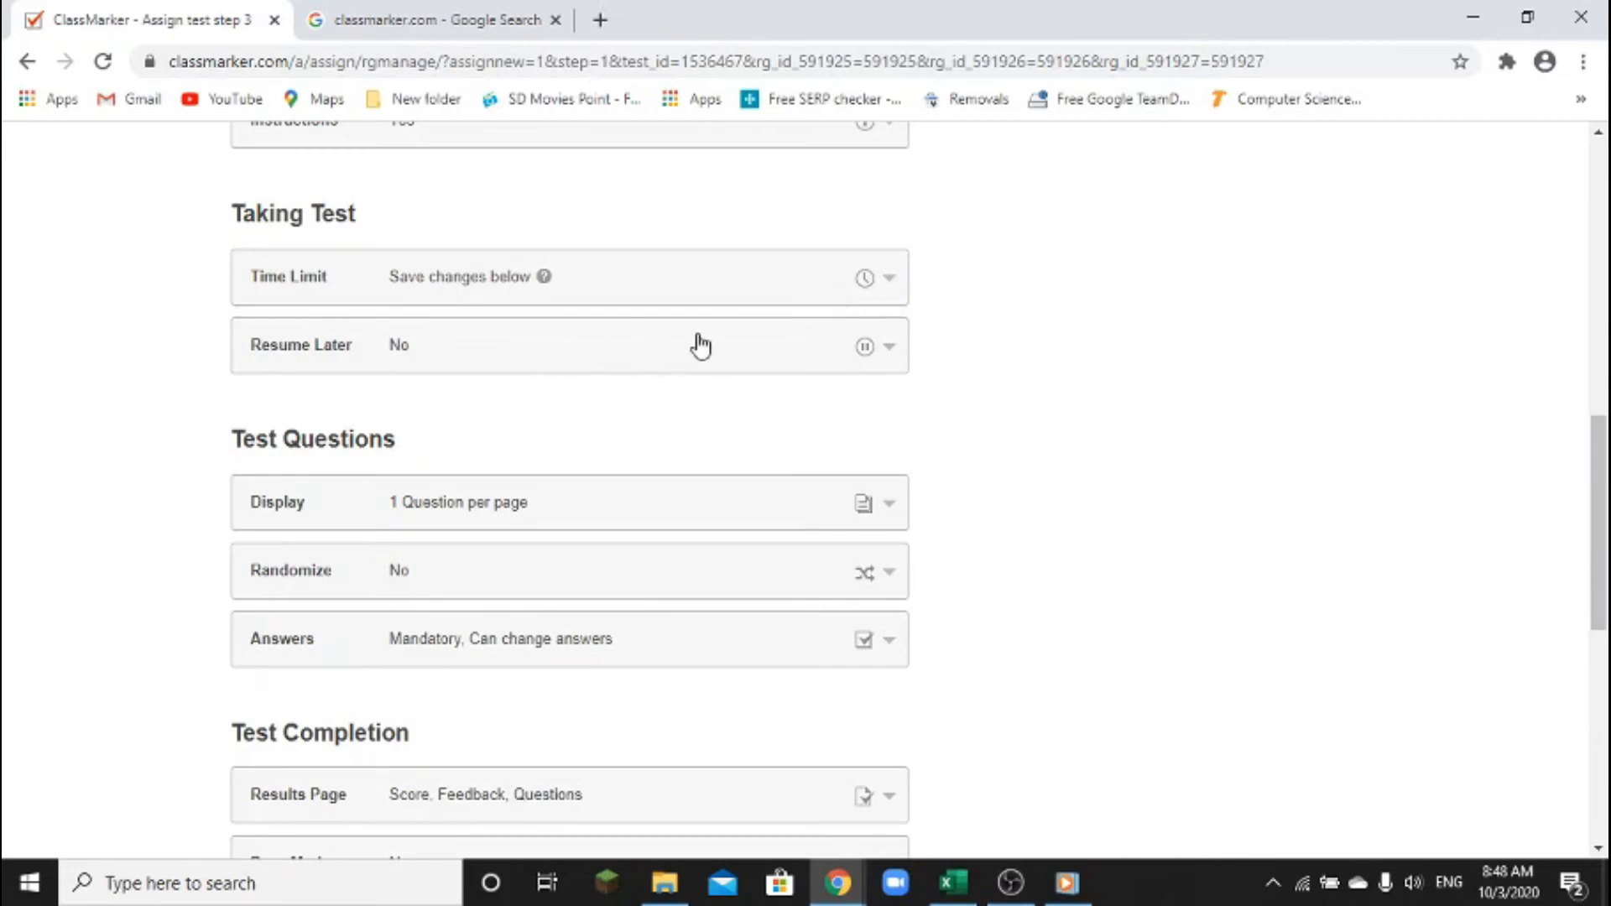
left_click(792, 361)
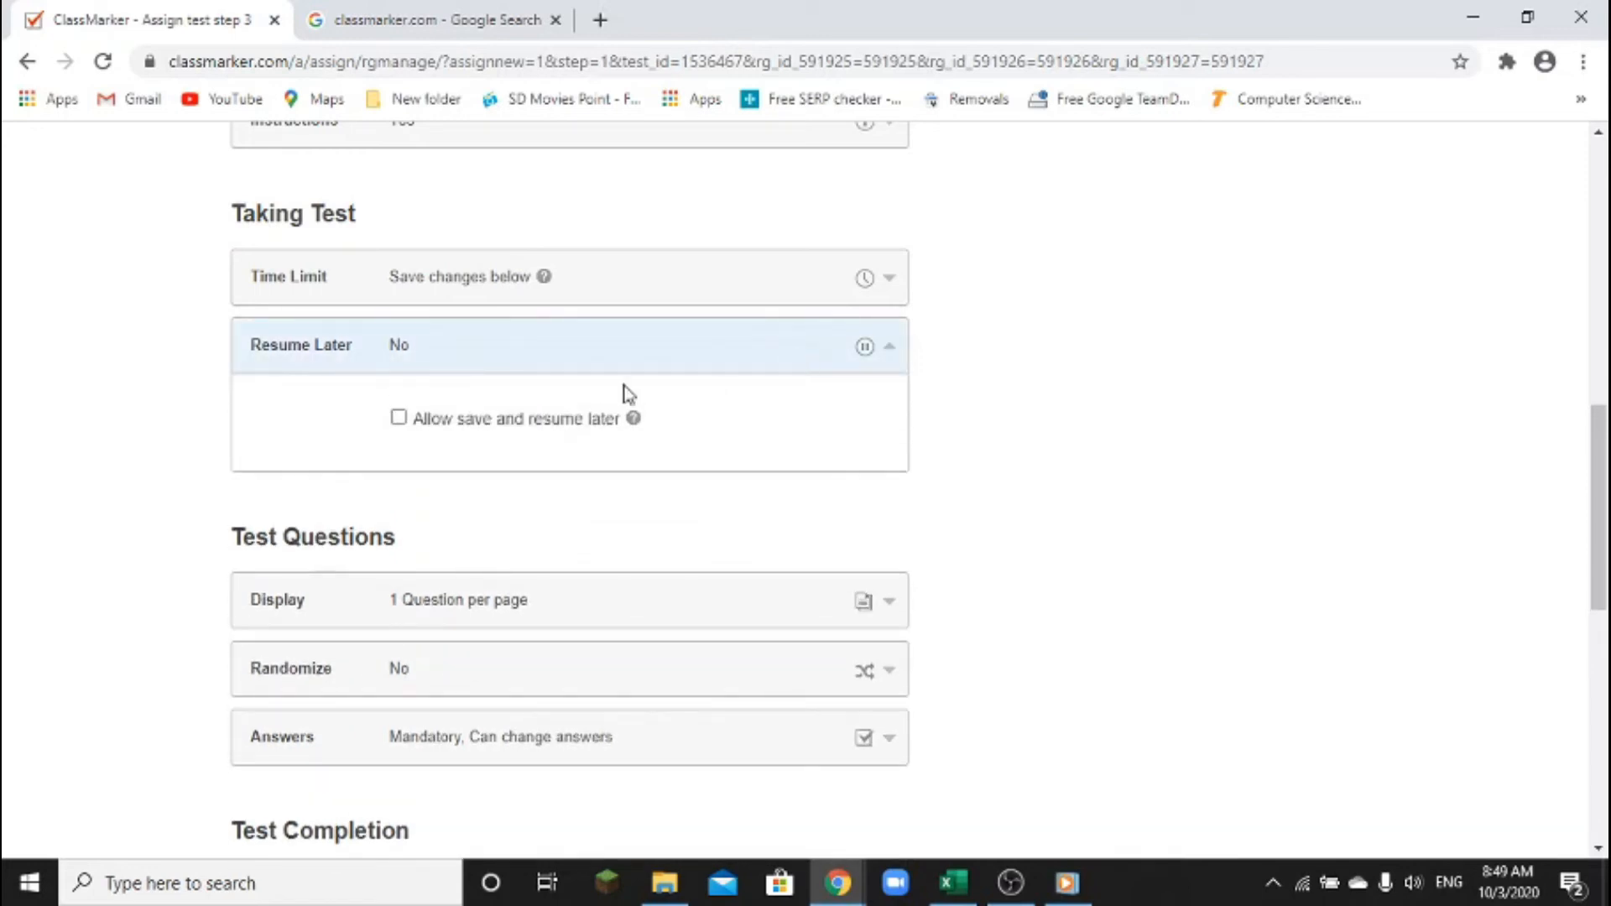
Tick 'Allow save and resume later' under Resume Later and collapse the panel
left_click(398, 418)
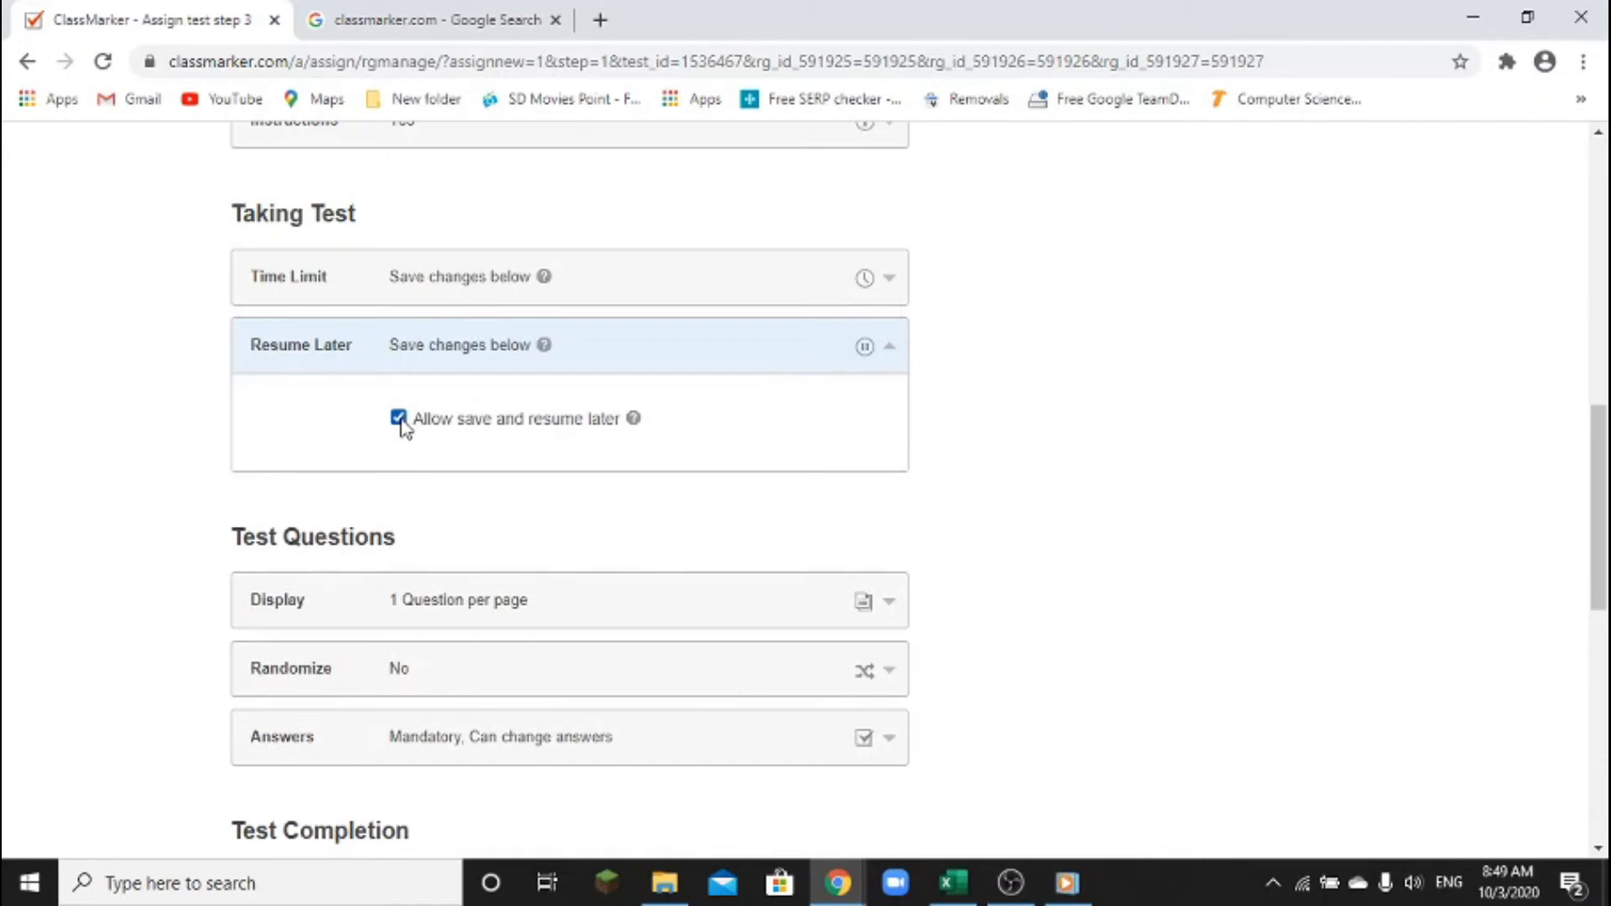
left_click(795, 349)
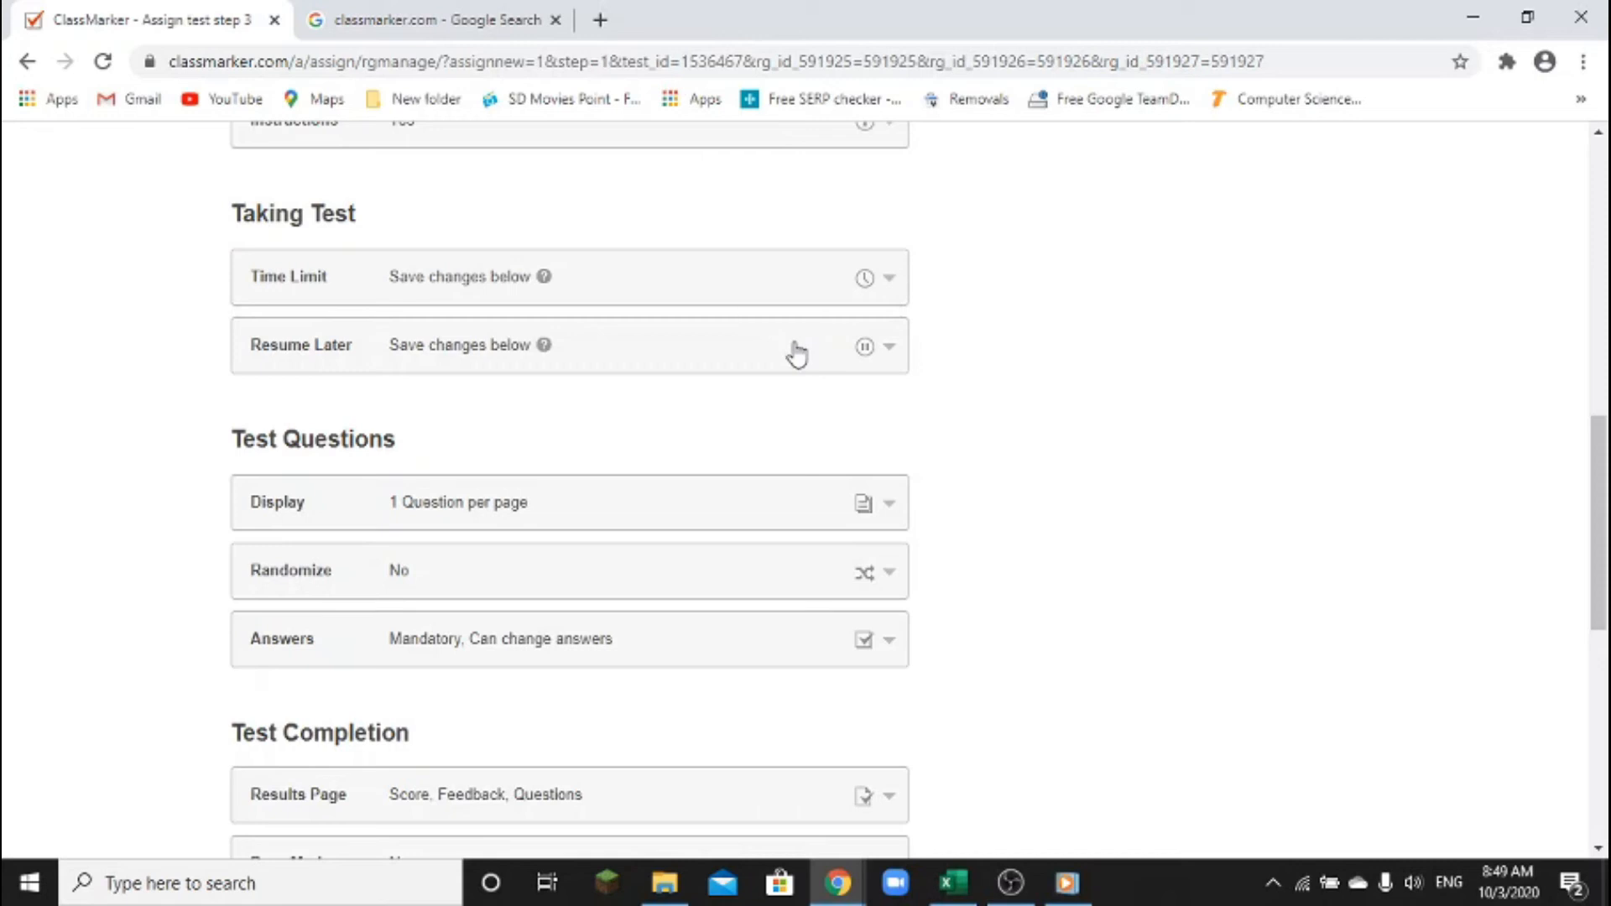
left_click(794, 351)
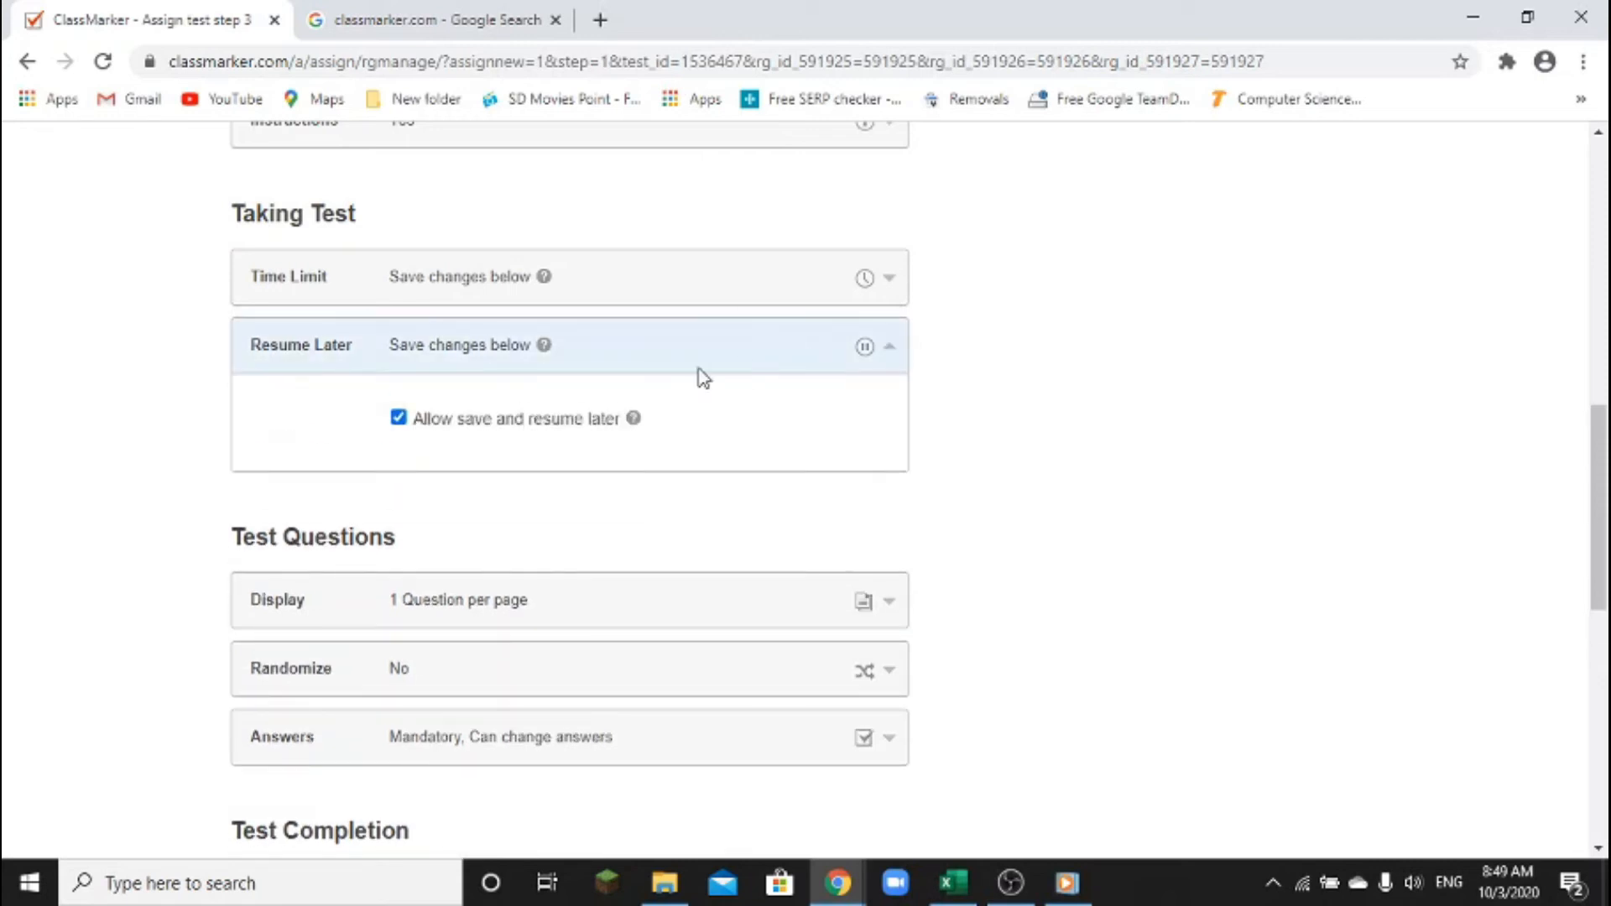
left_click(738, 360)
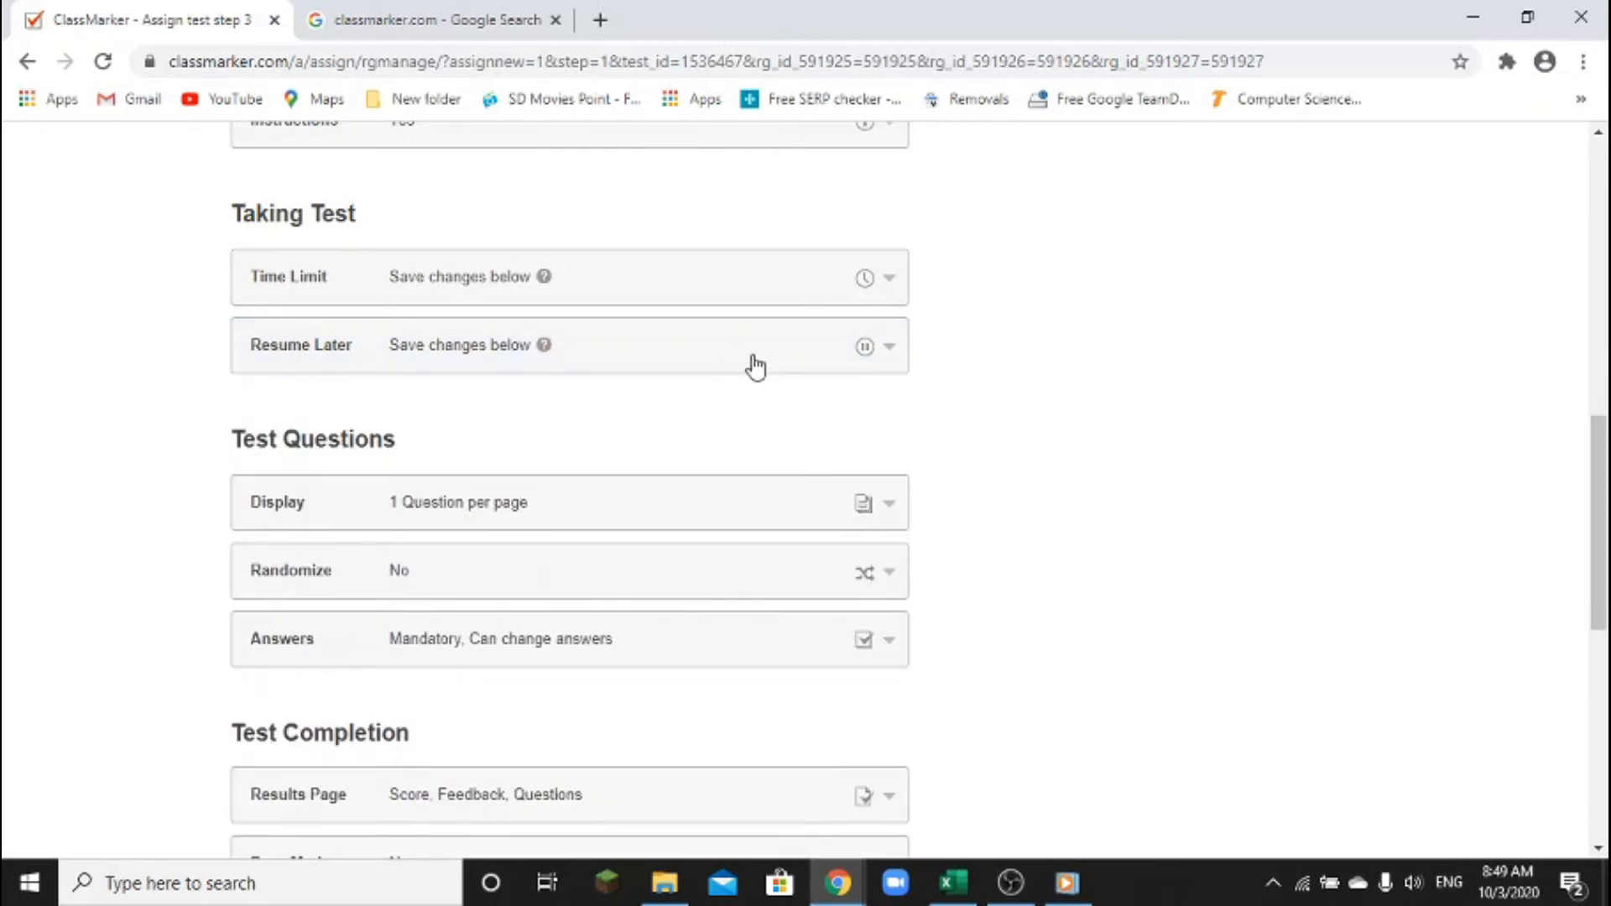
left_click(756, 363)
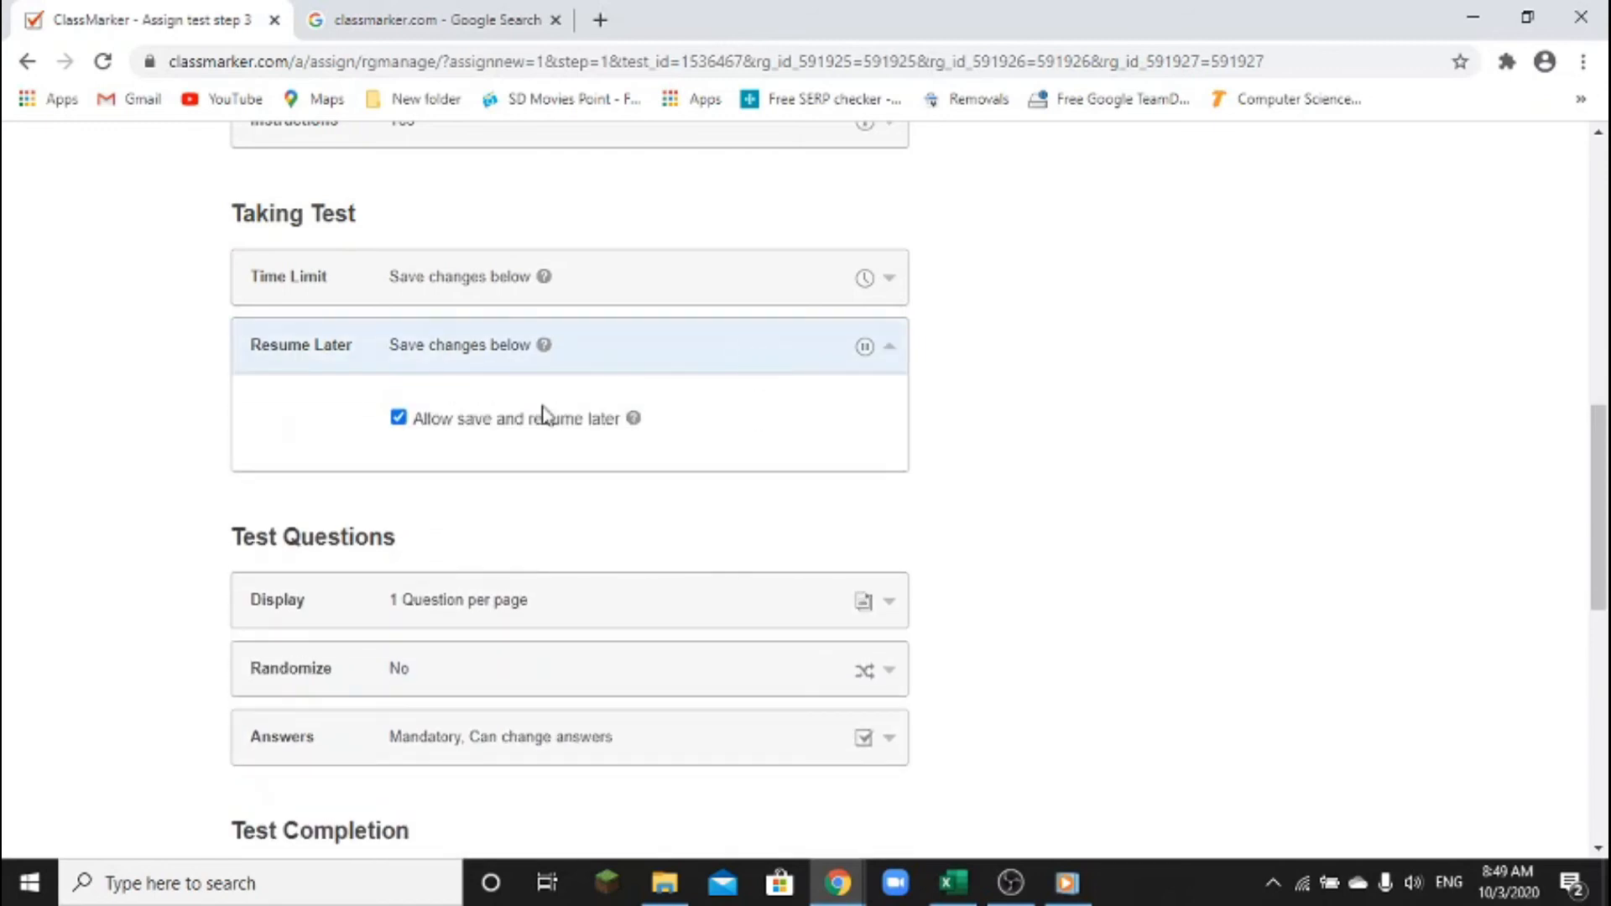
left_click(773, 349)
scroll(740, 433, "down", 1)
Set question Display to 1 per page after briefly choosing 6
scroll(740, 433, "down", 1)
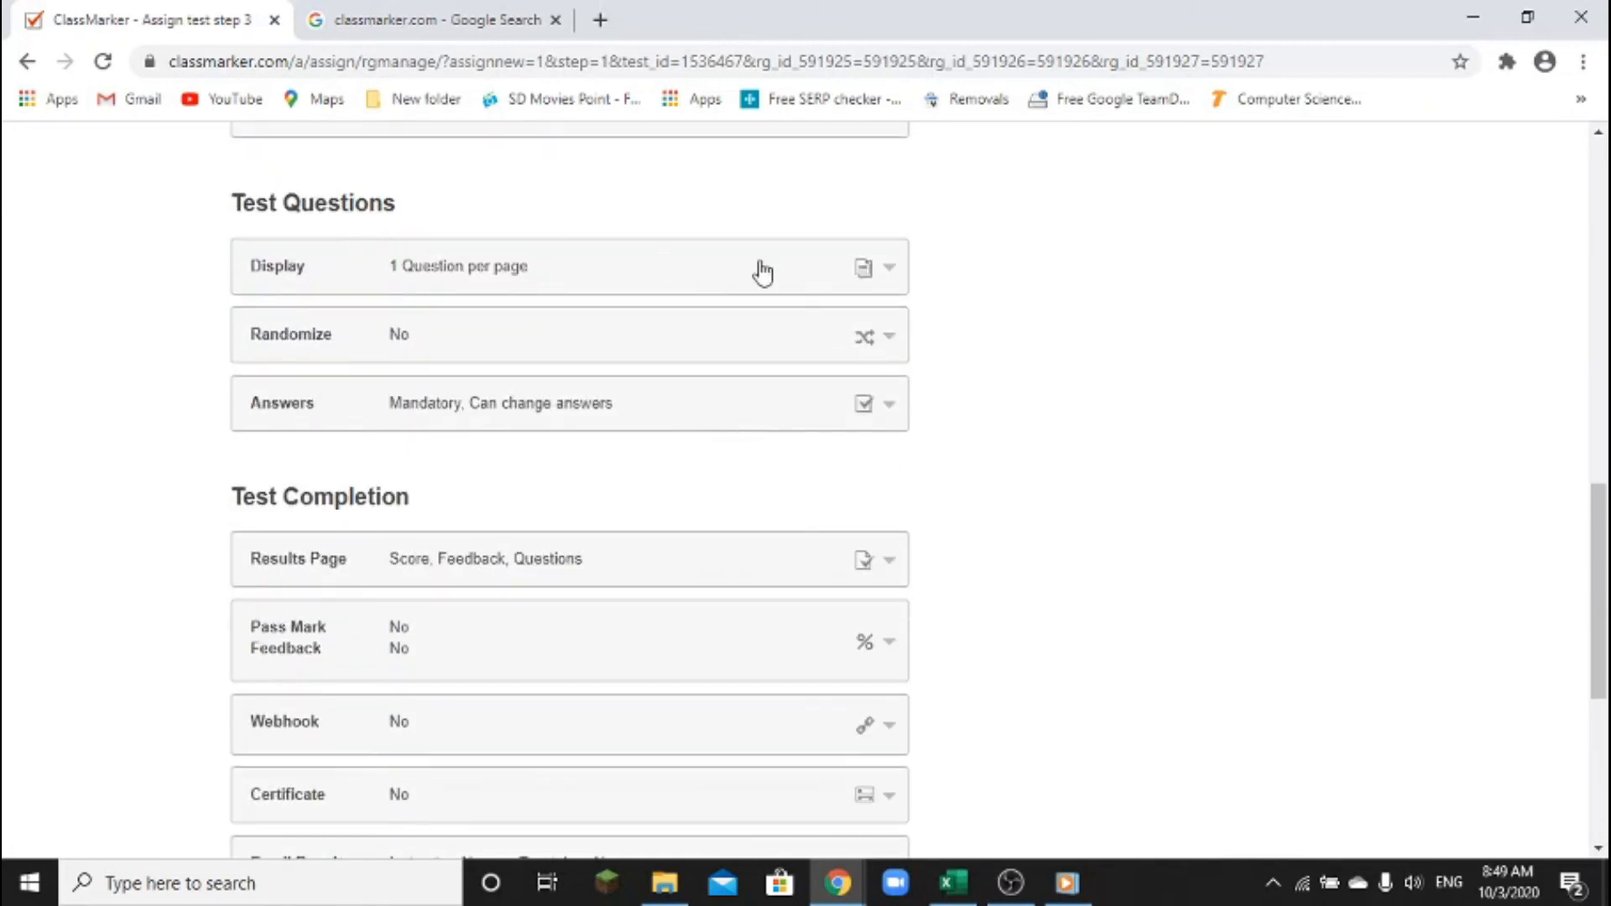
left_click(825, 279)
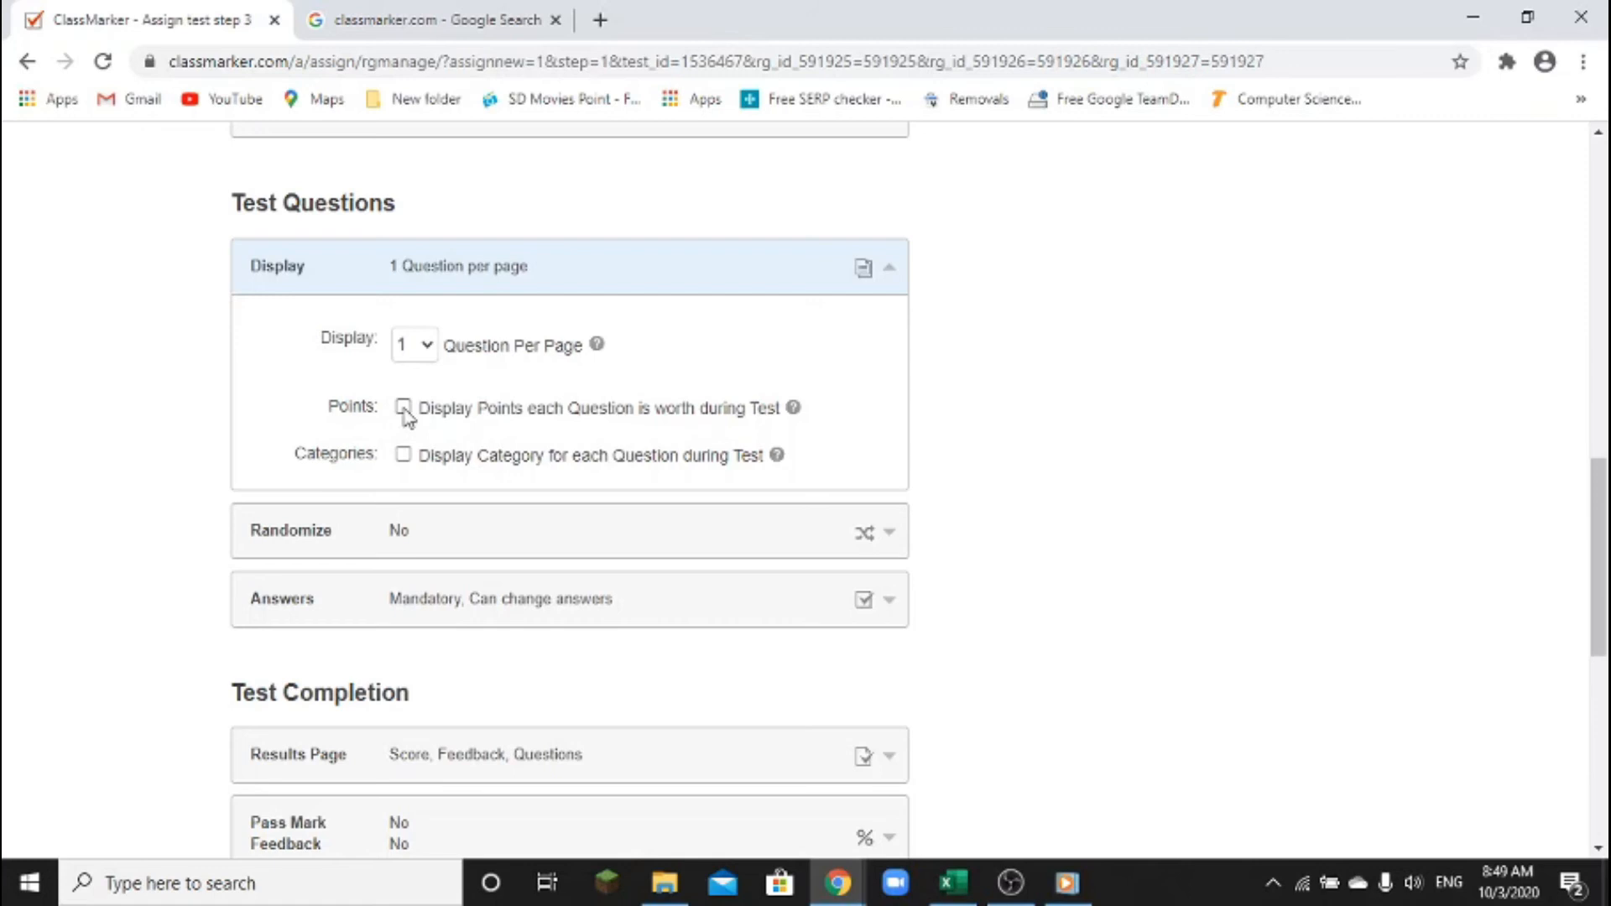
left_click(424, 345)
left_click(405, 485)
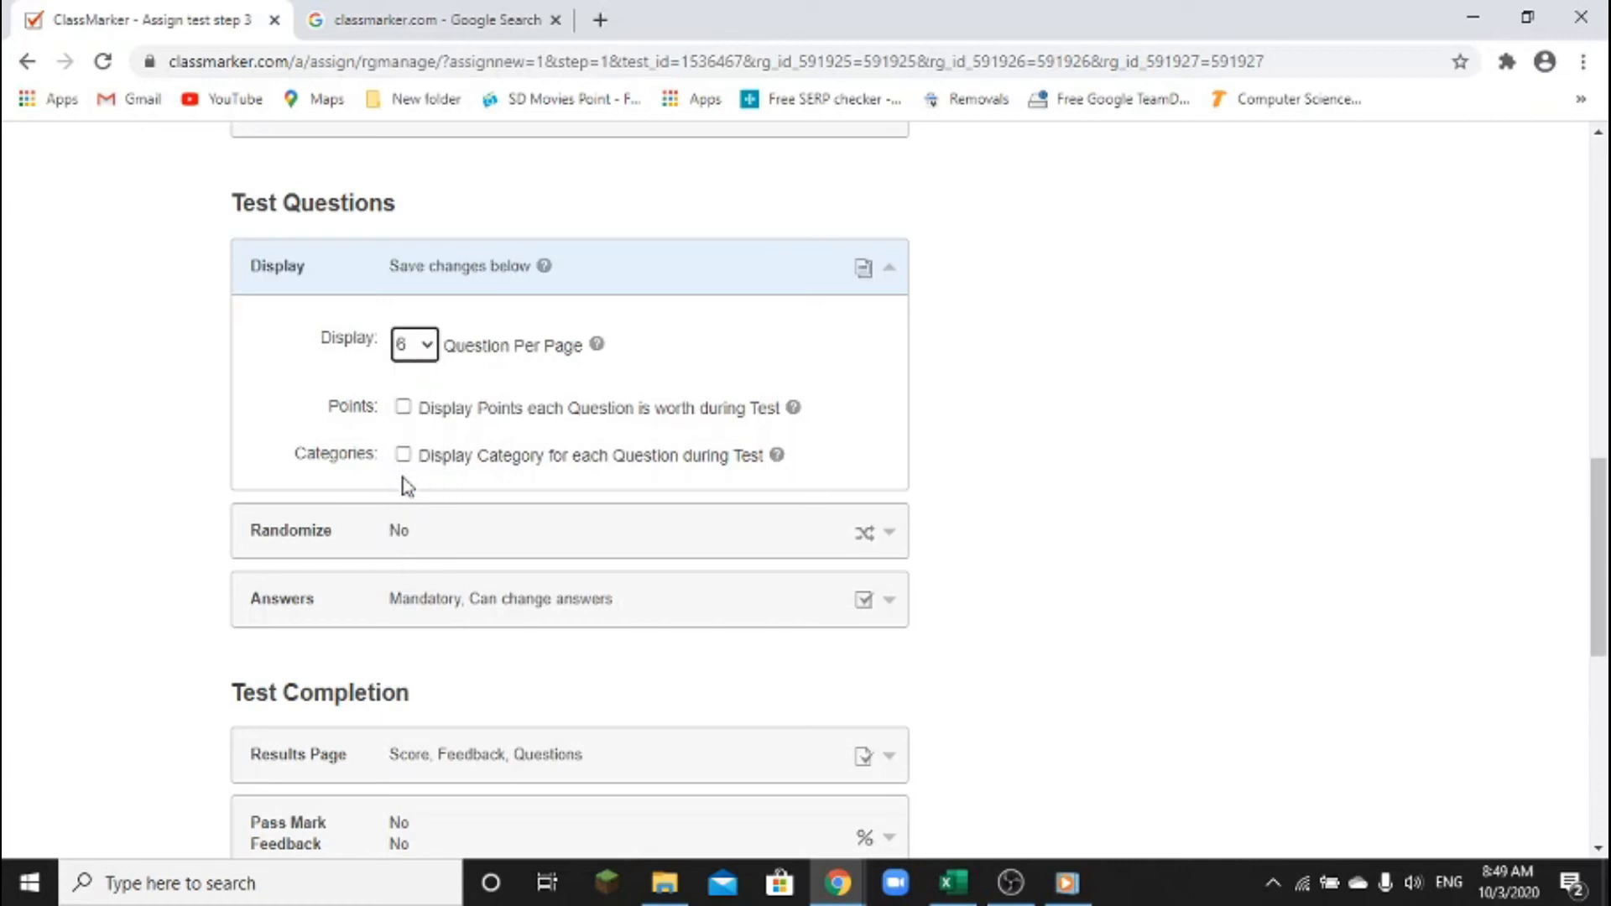
left_click(430, 346)
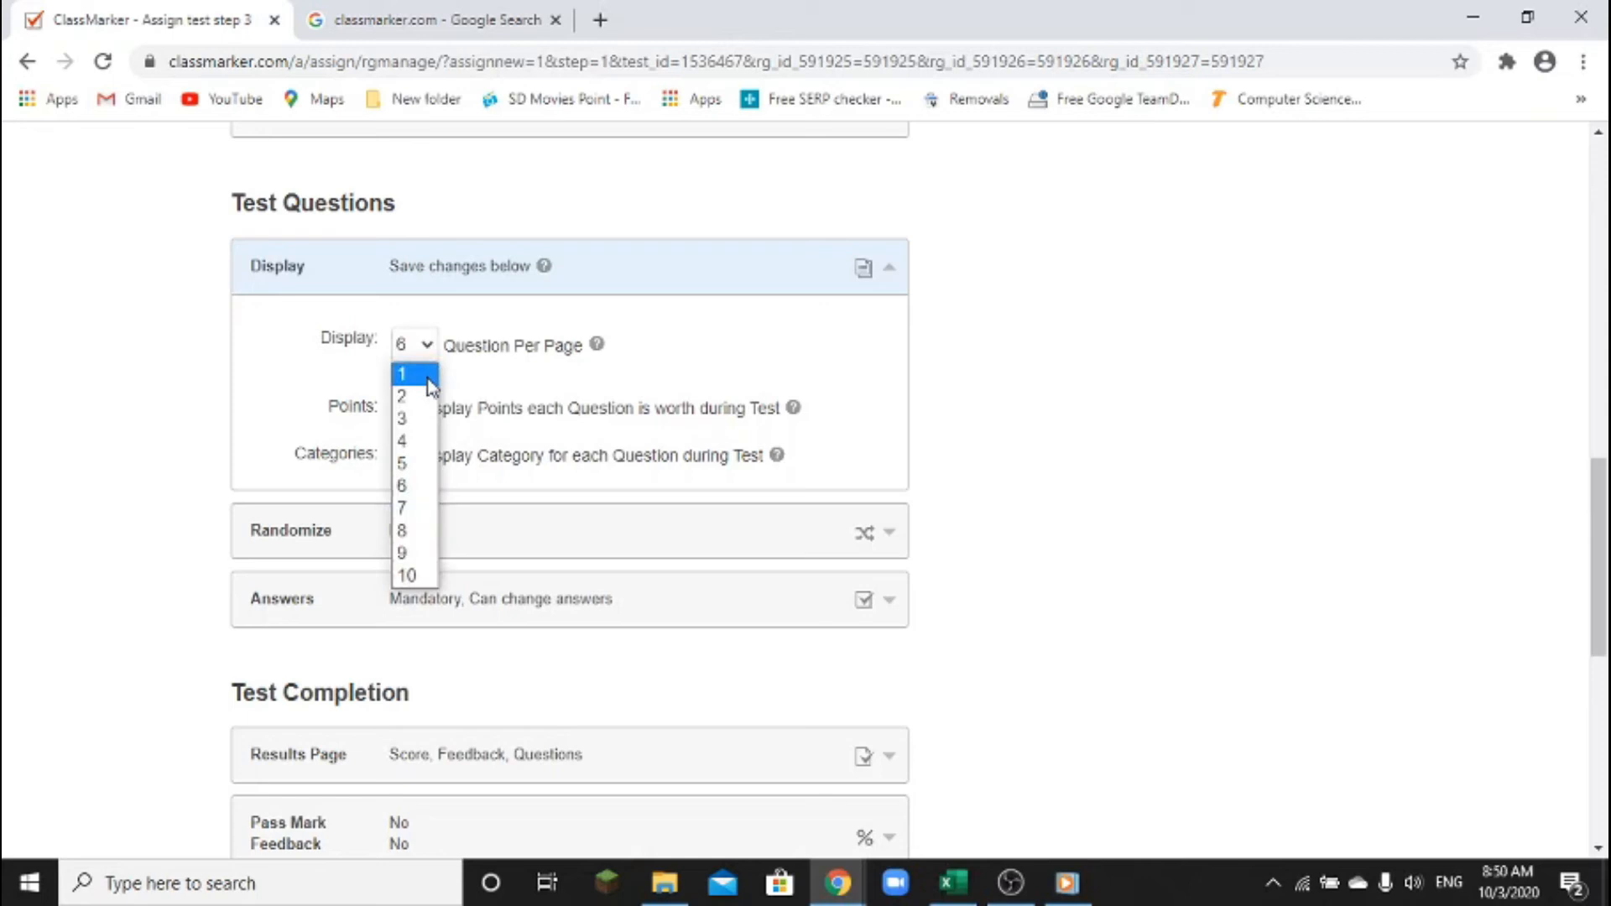
left_click(428, 378)
left_click(807, 272)
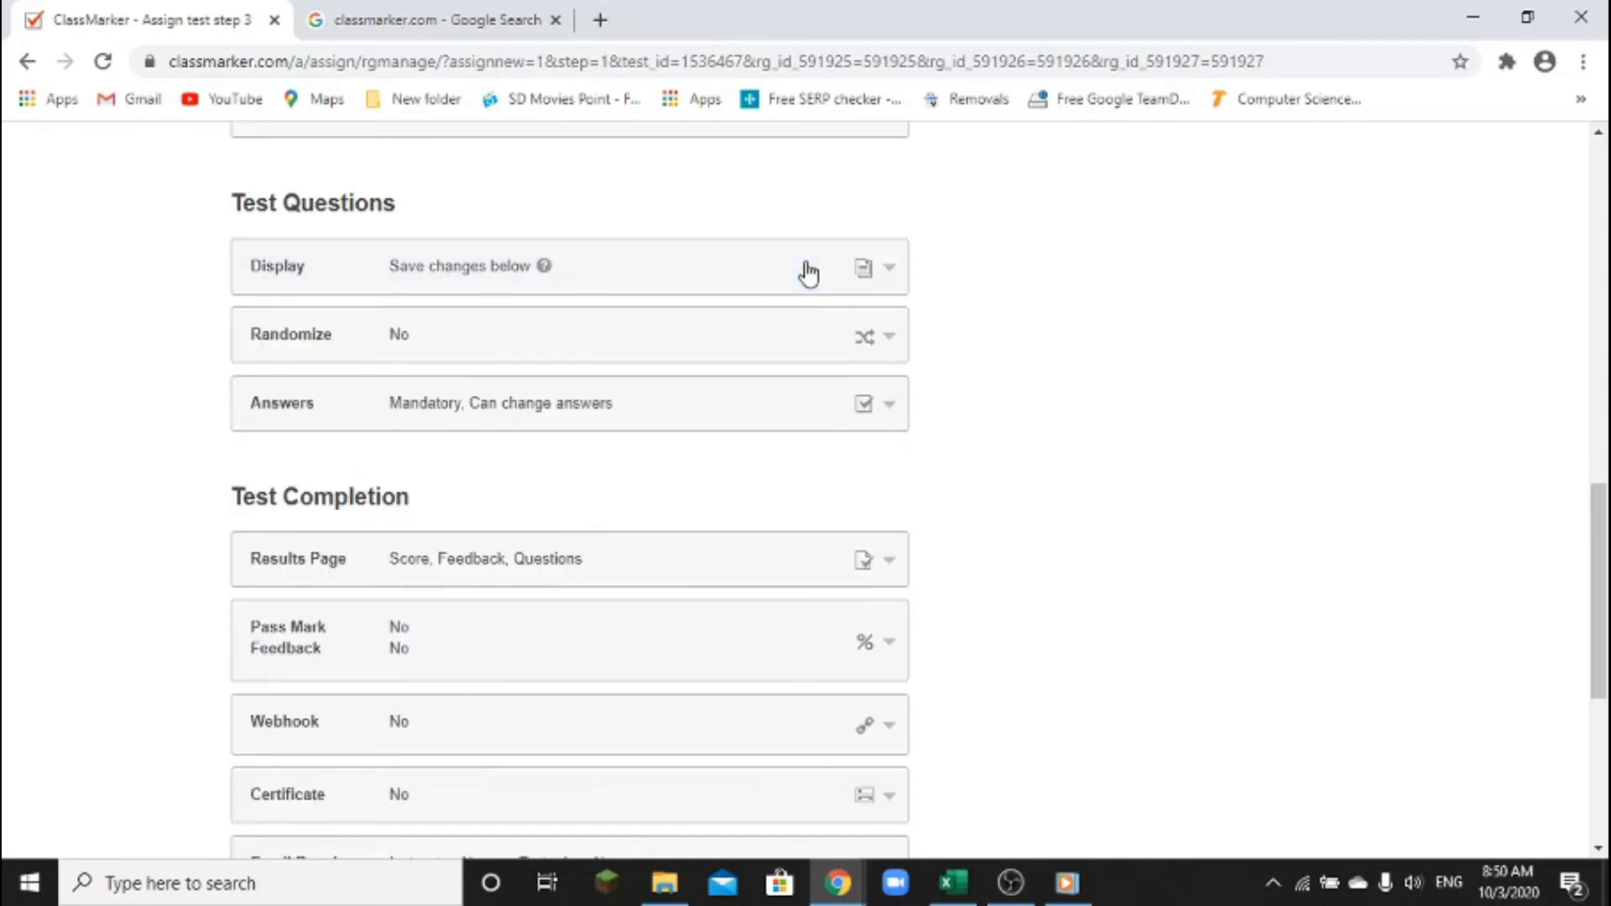
Tick 'Give Questions in random order' under Randomize
left_click(808, 340)
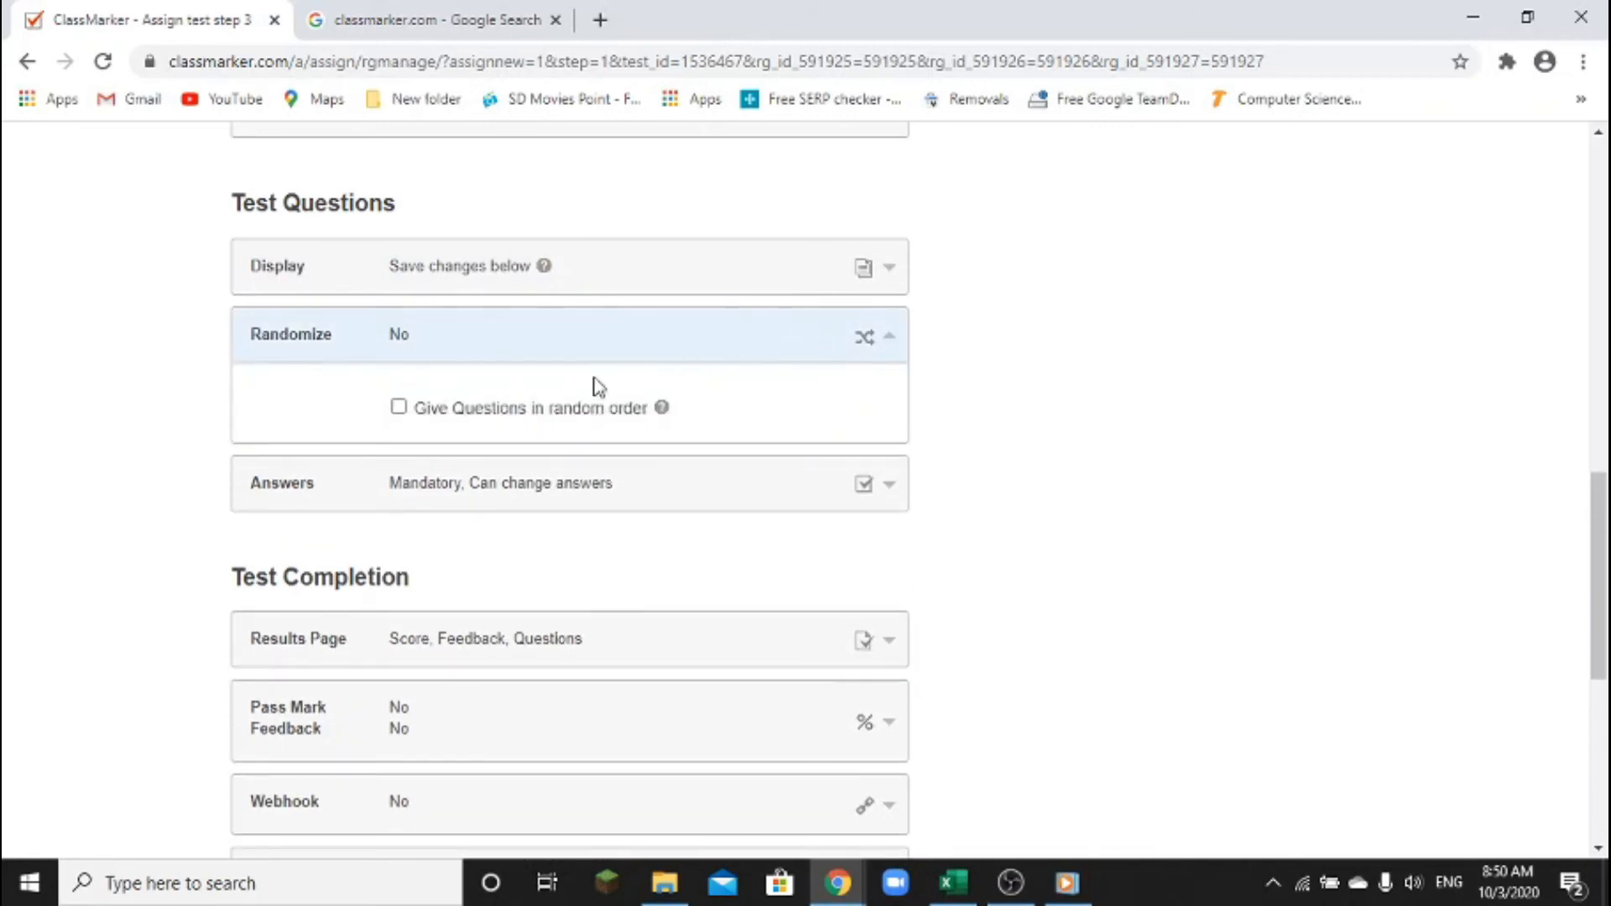
left_click(399, 407)
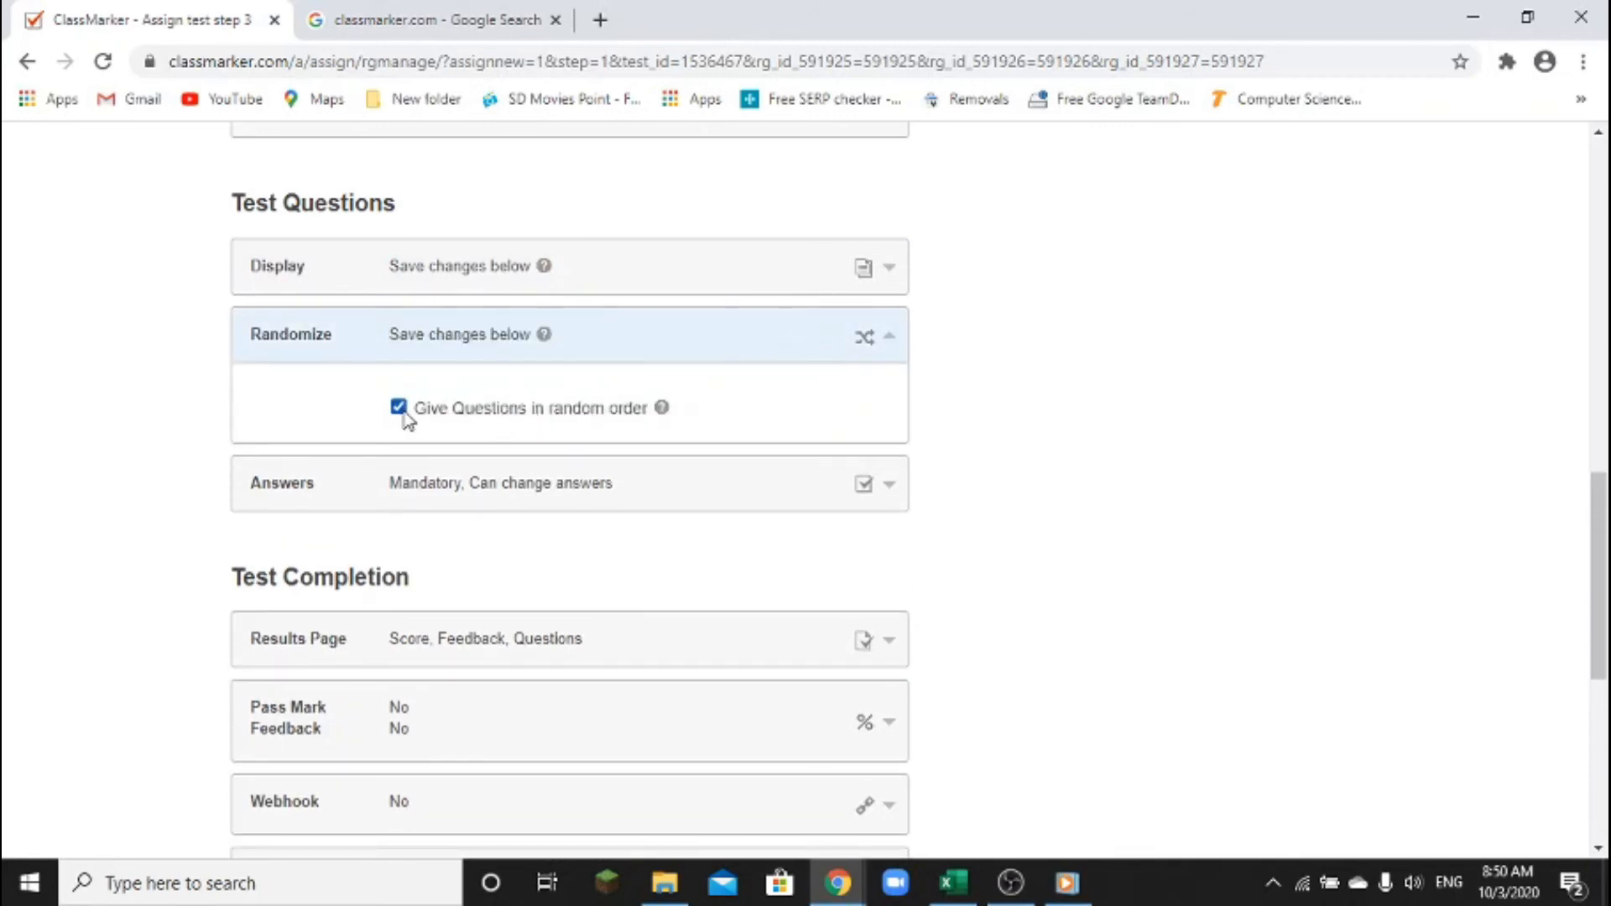
left_click(820, 338)
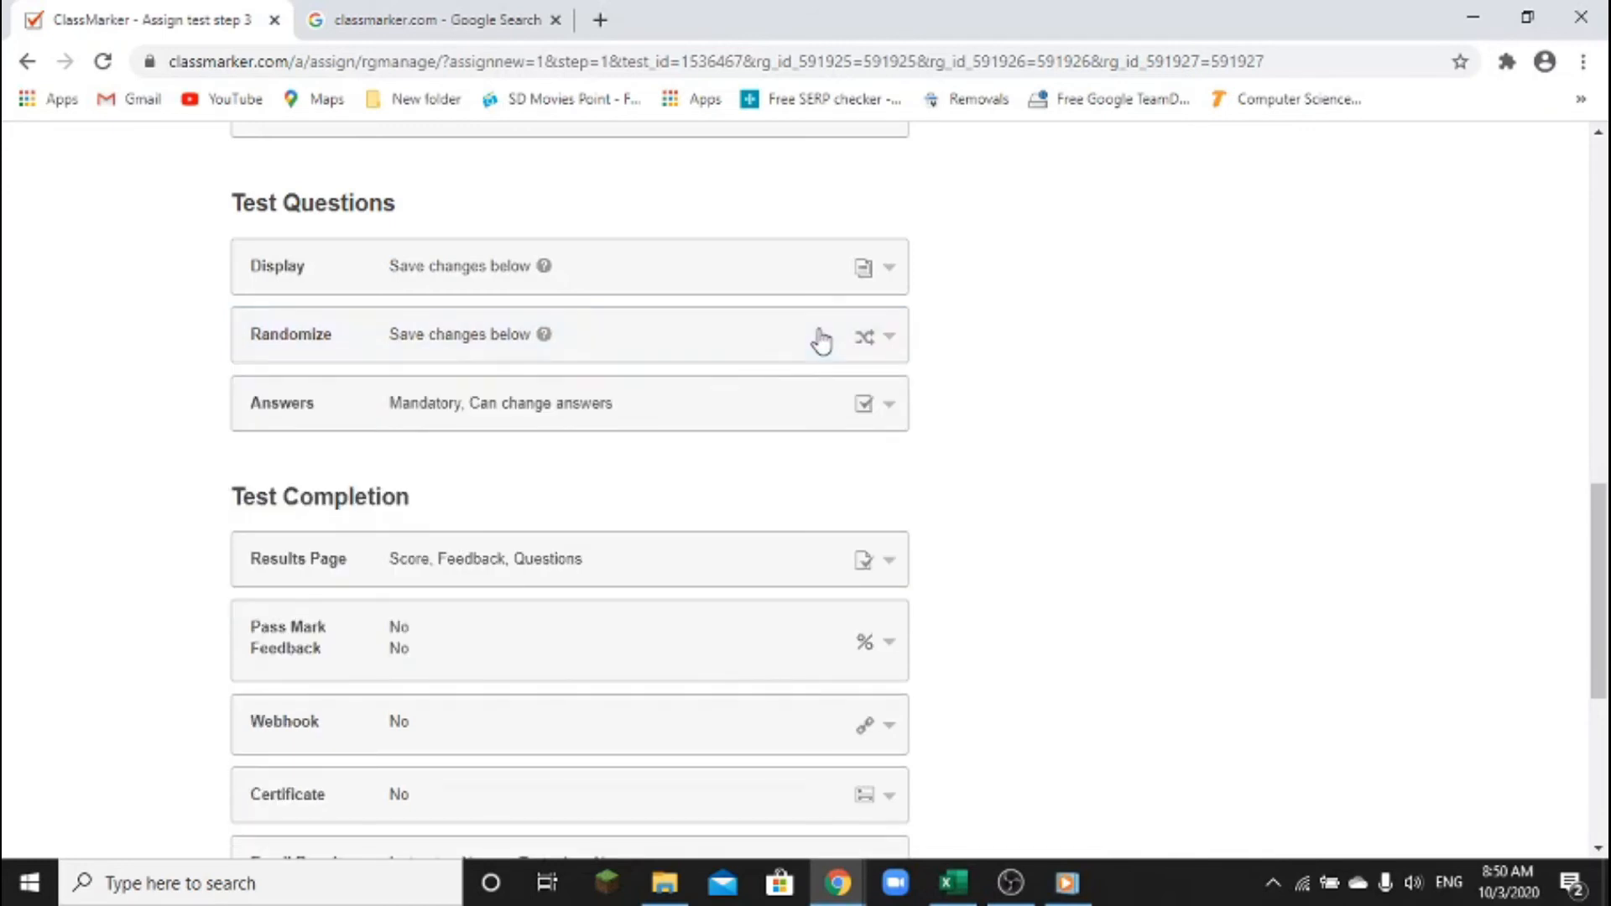
left_click(815, 414)
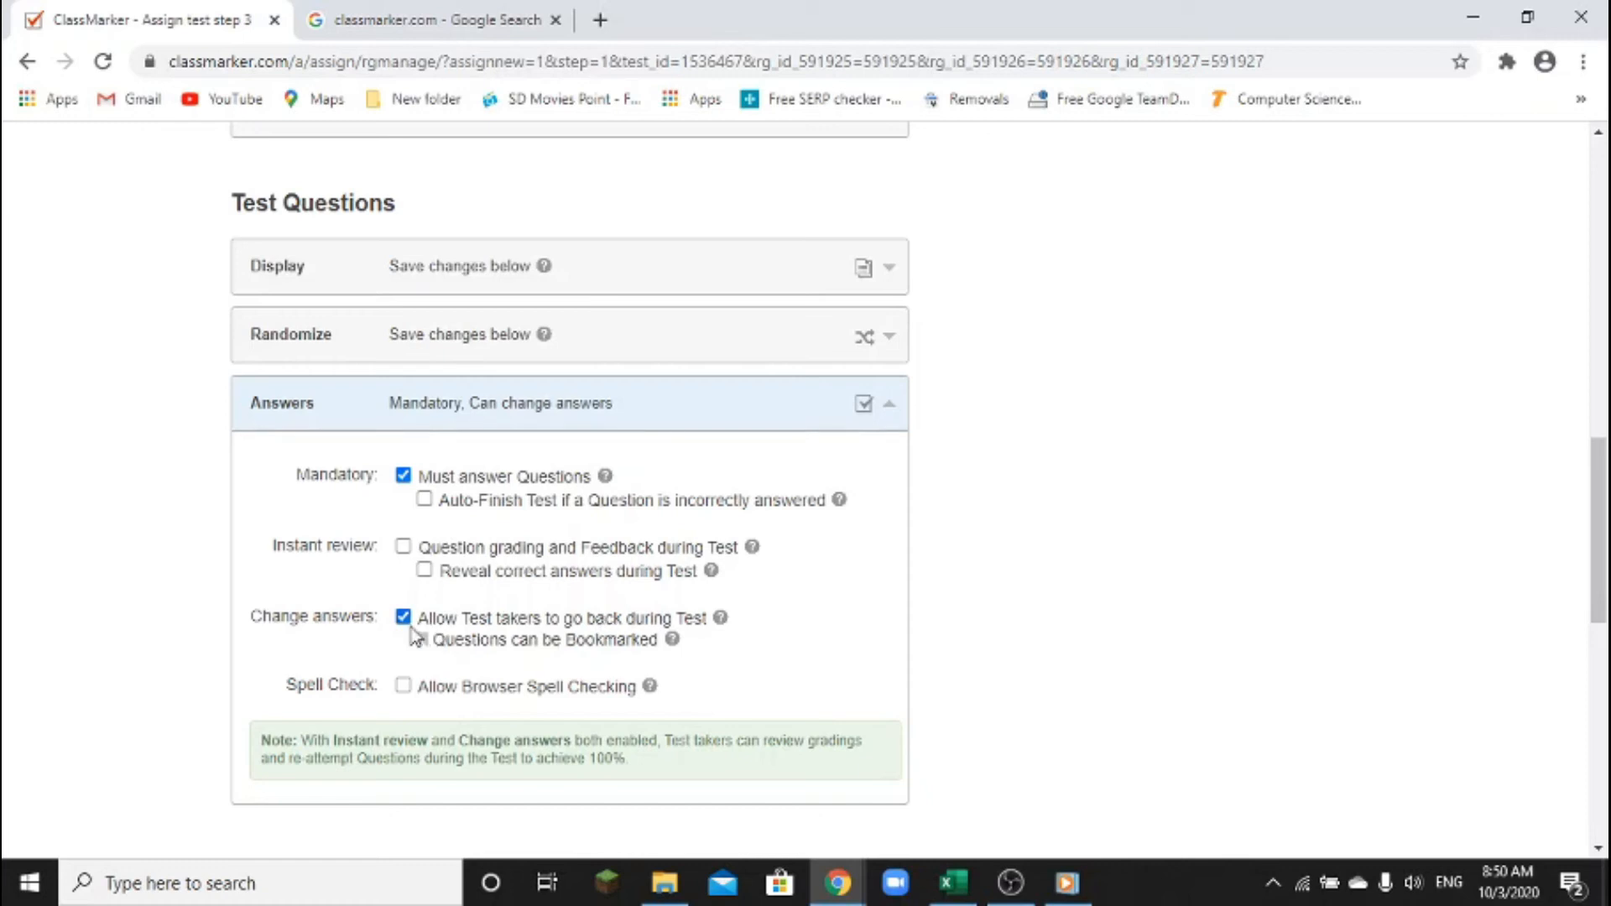
Keep 'Must answer Questions' ticked and untick 'Allow Test takers to go back during Test'
mouse_move(377, 596)
left_mouse_down()
mouse_move(443, 648)
mouse_move(758, 654)
left_mouse_up()
key("Escape")
left_click(404, 620)
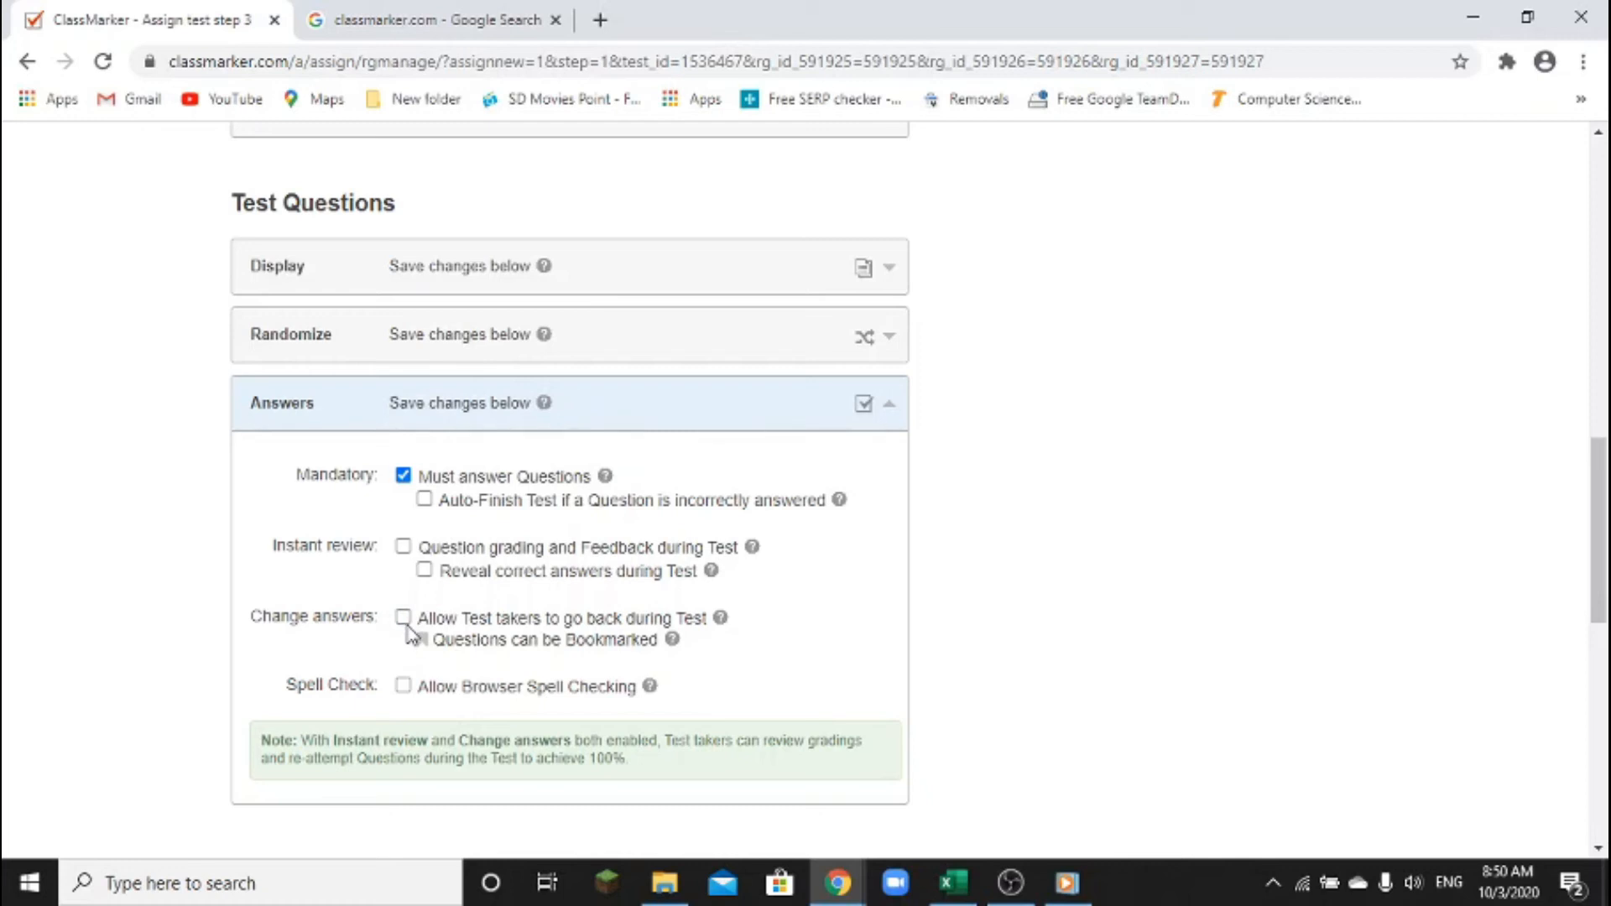
left_click(404, 476)
left_click(404, 475)
left_click(404, 618)
left_click(404, 619)
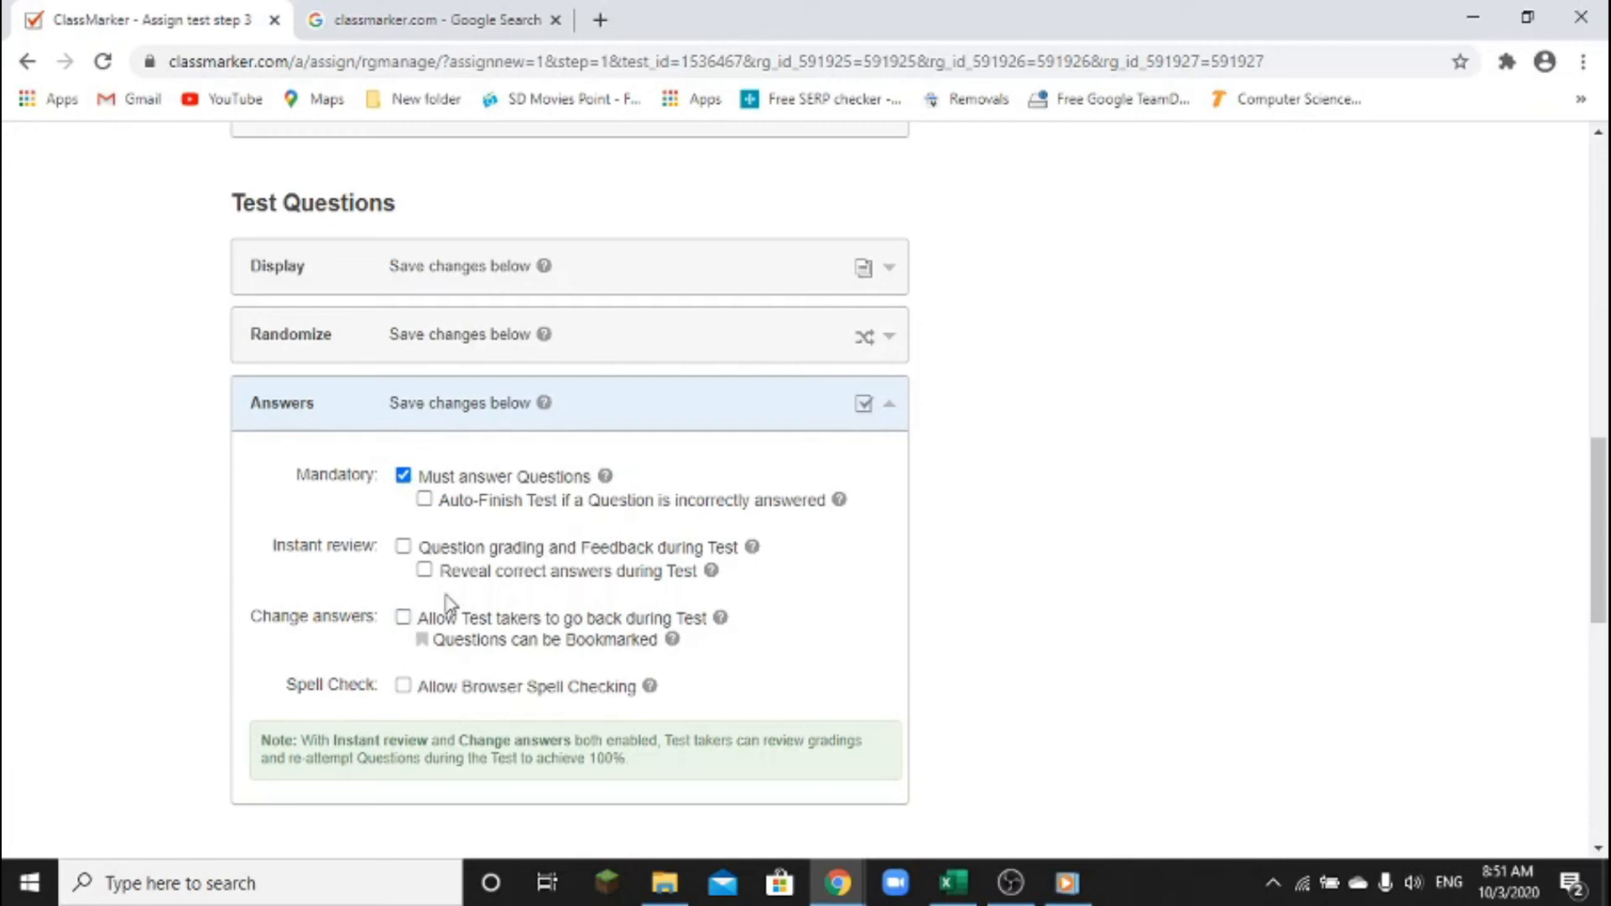
left_click(787, 422)
scroll(743, 525, "down", 3)
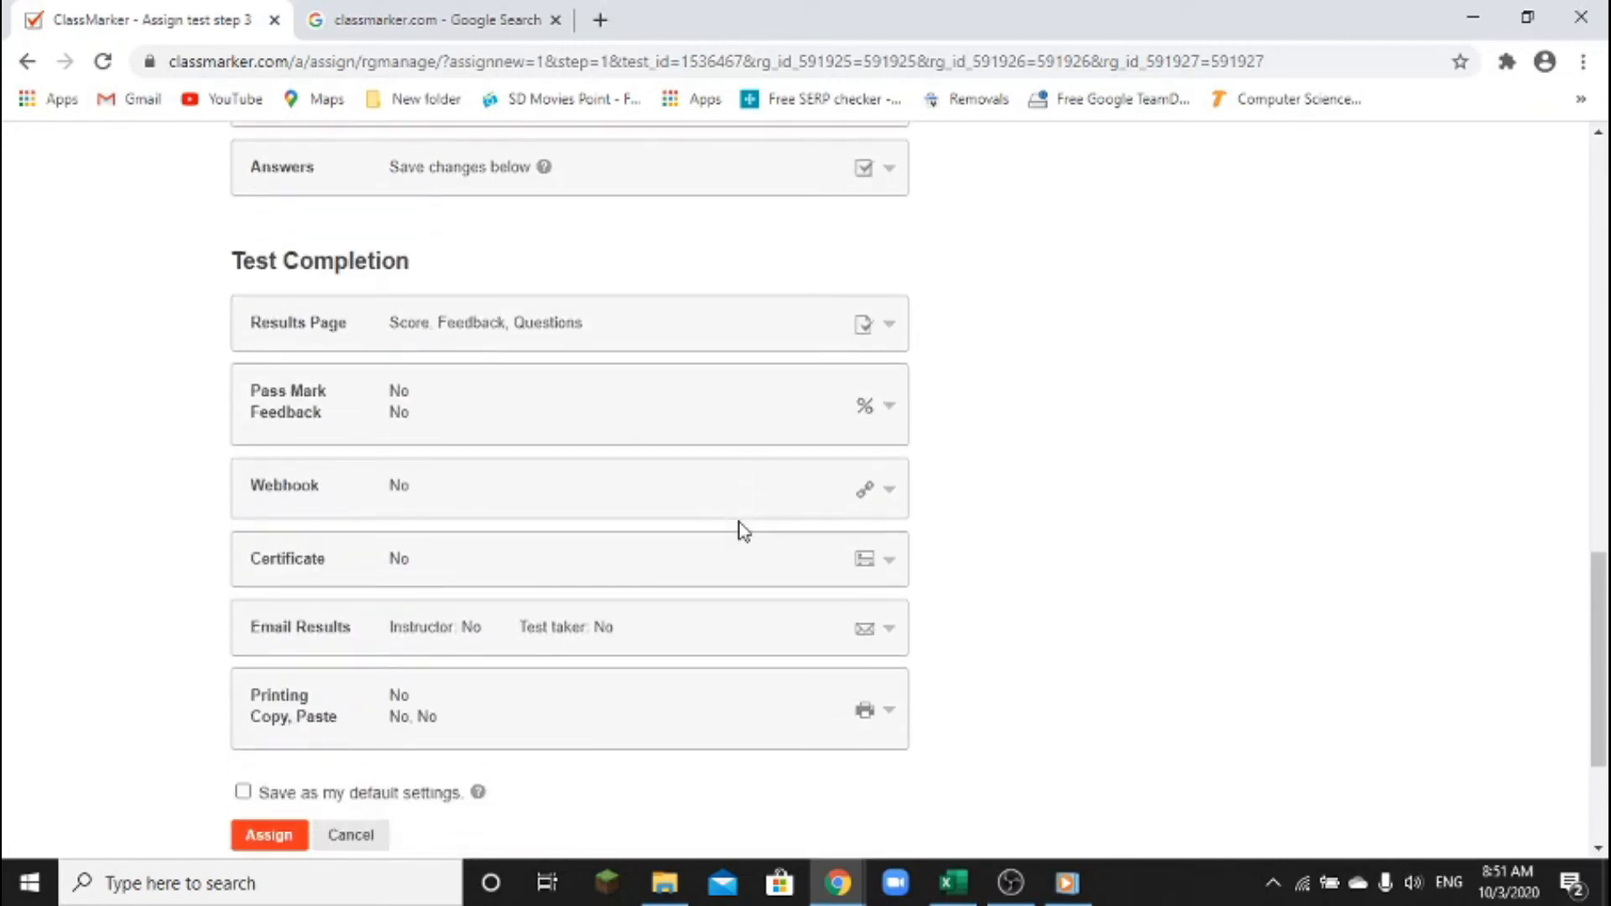
Turn off Reveal correct answers, Graded Questions, Custom Feedback and Percentage on the Results Page
left_click(727, 341)
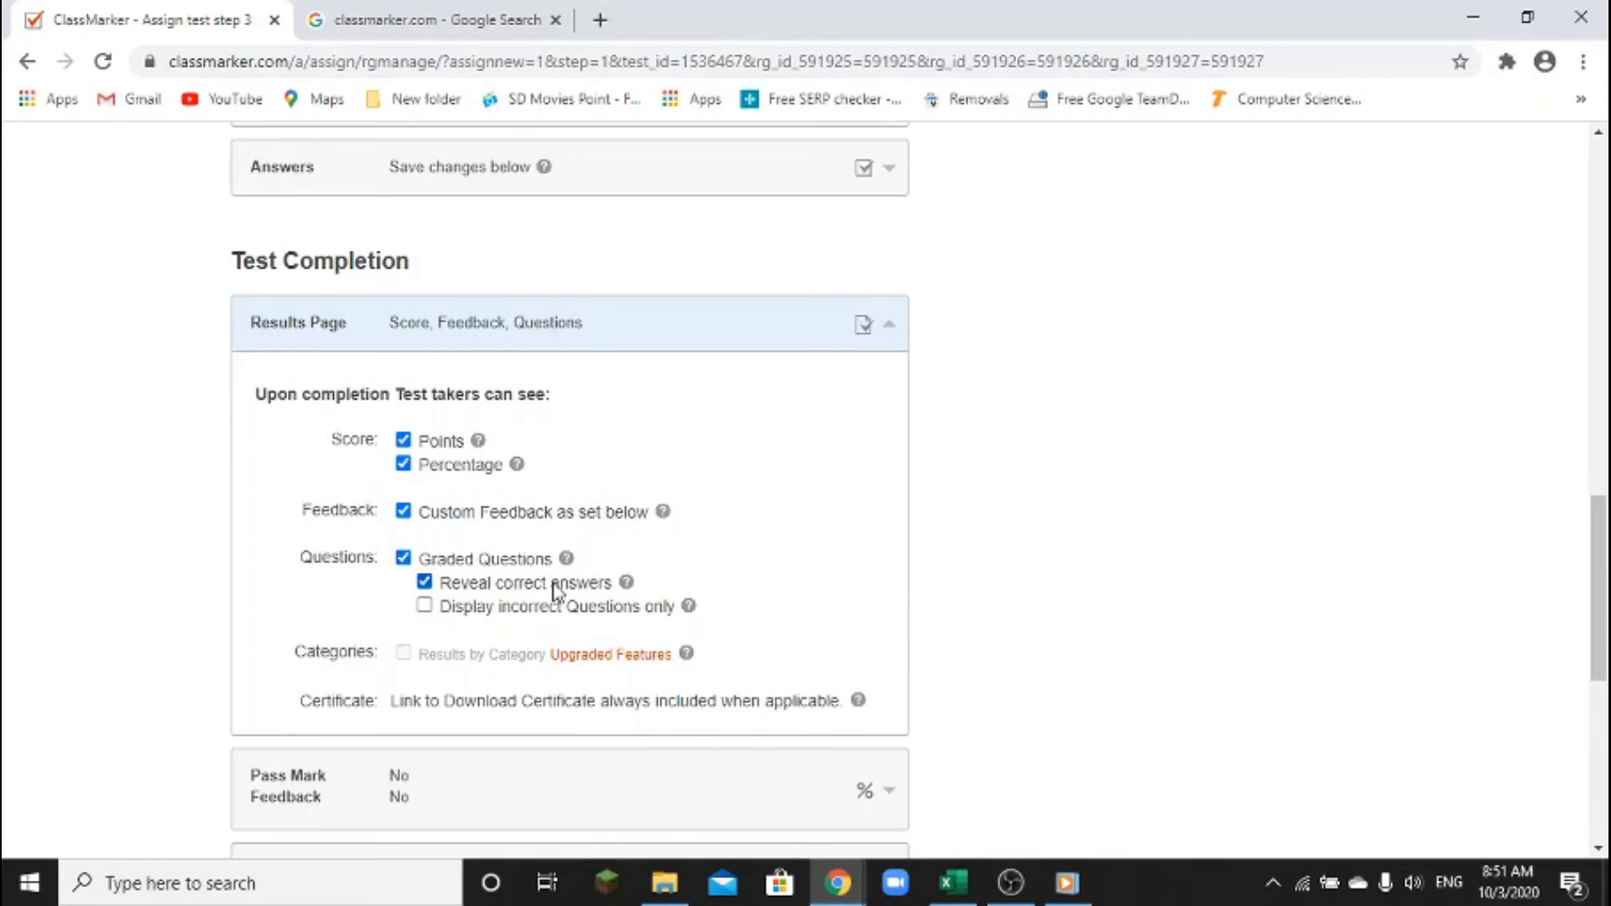
left_click(425, 582)
left_click(404, 558)
left_click(403, 512)
left_click(404, 464)
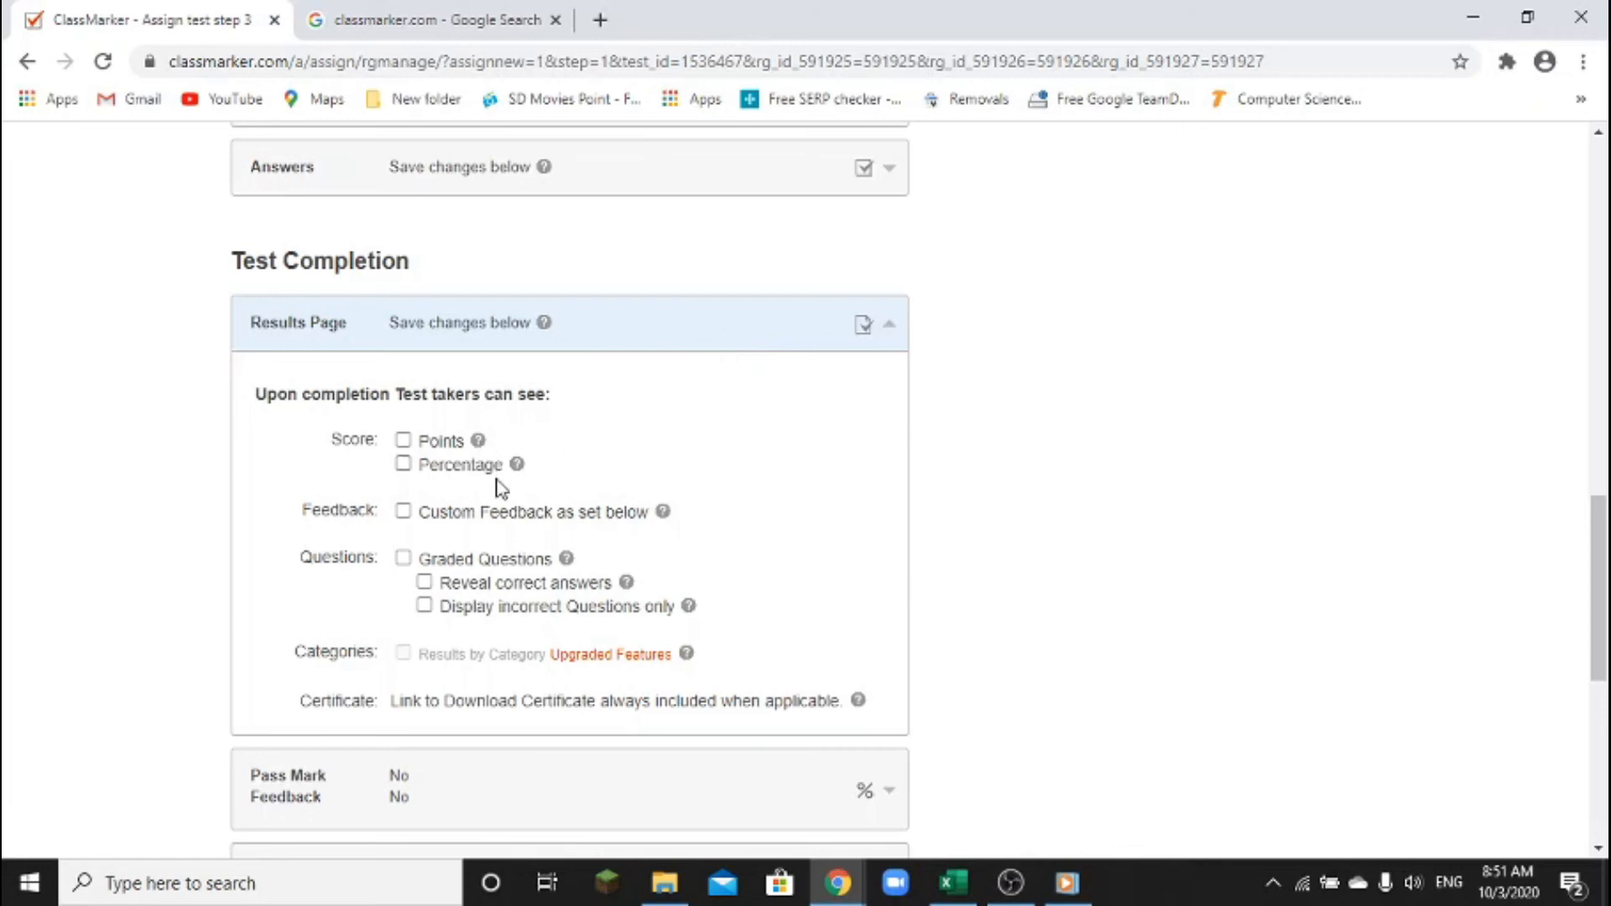
left_click(711, 344)
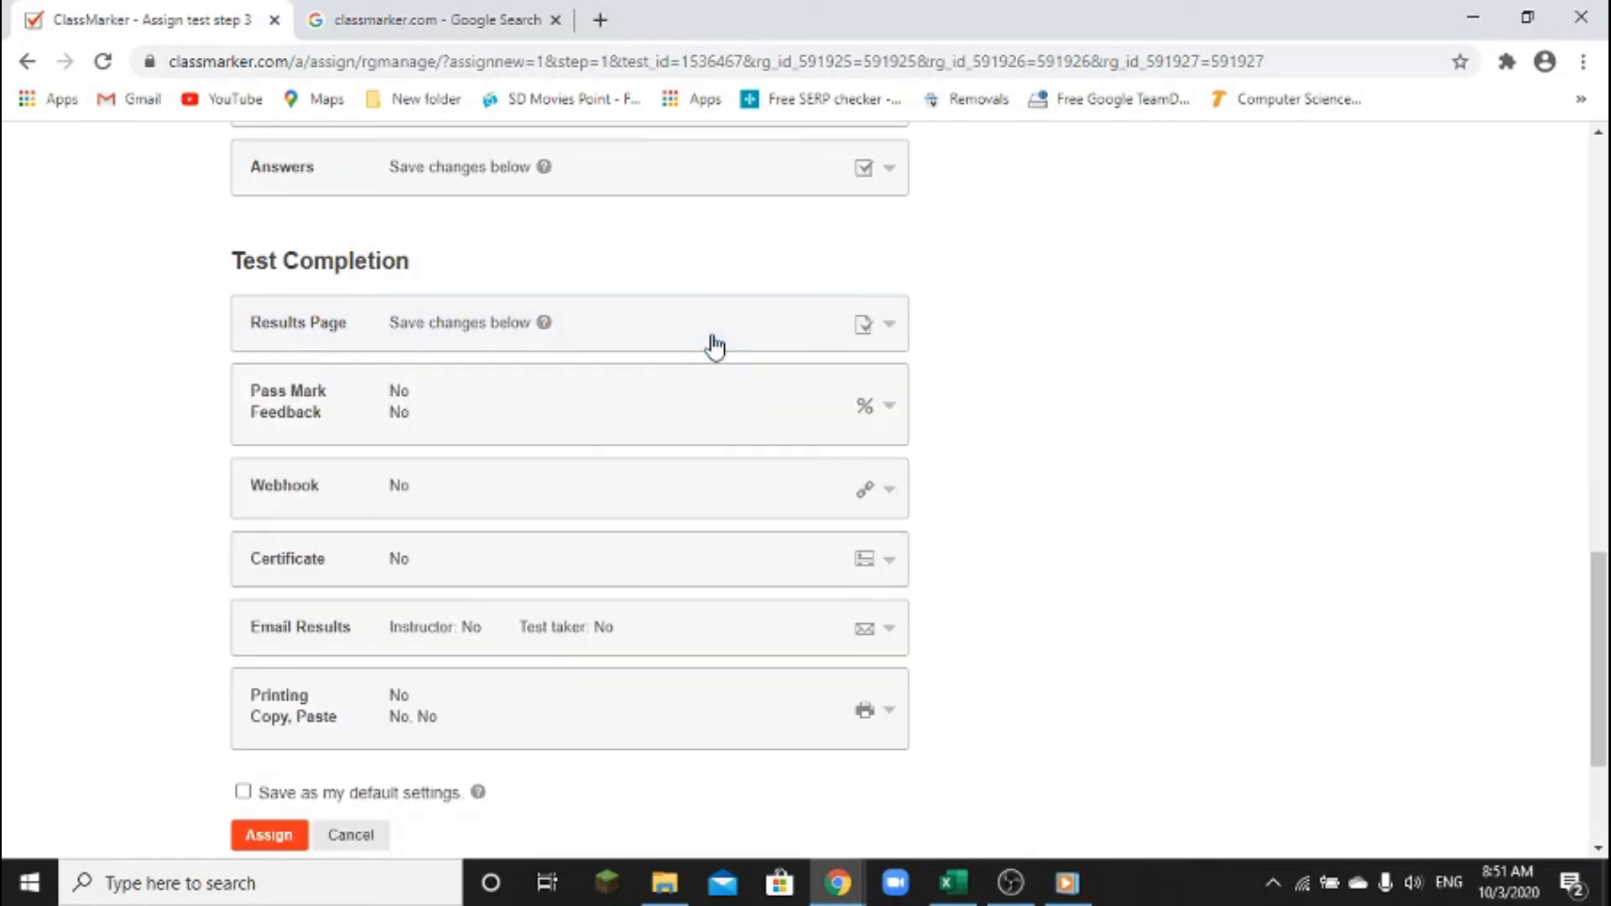
Set the Pass Mark to 40%
left_click(803, 429)
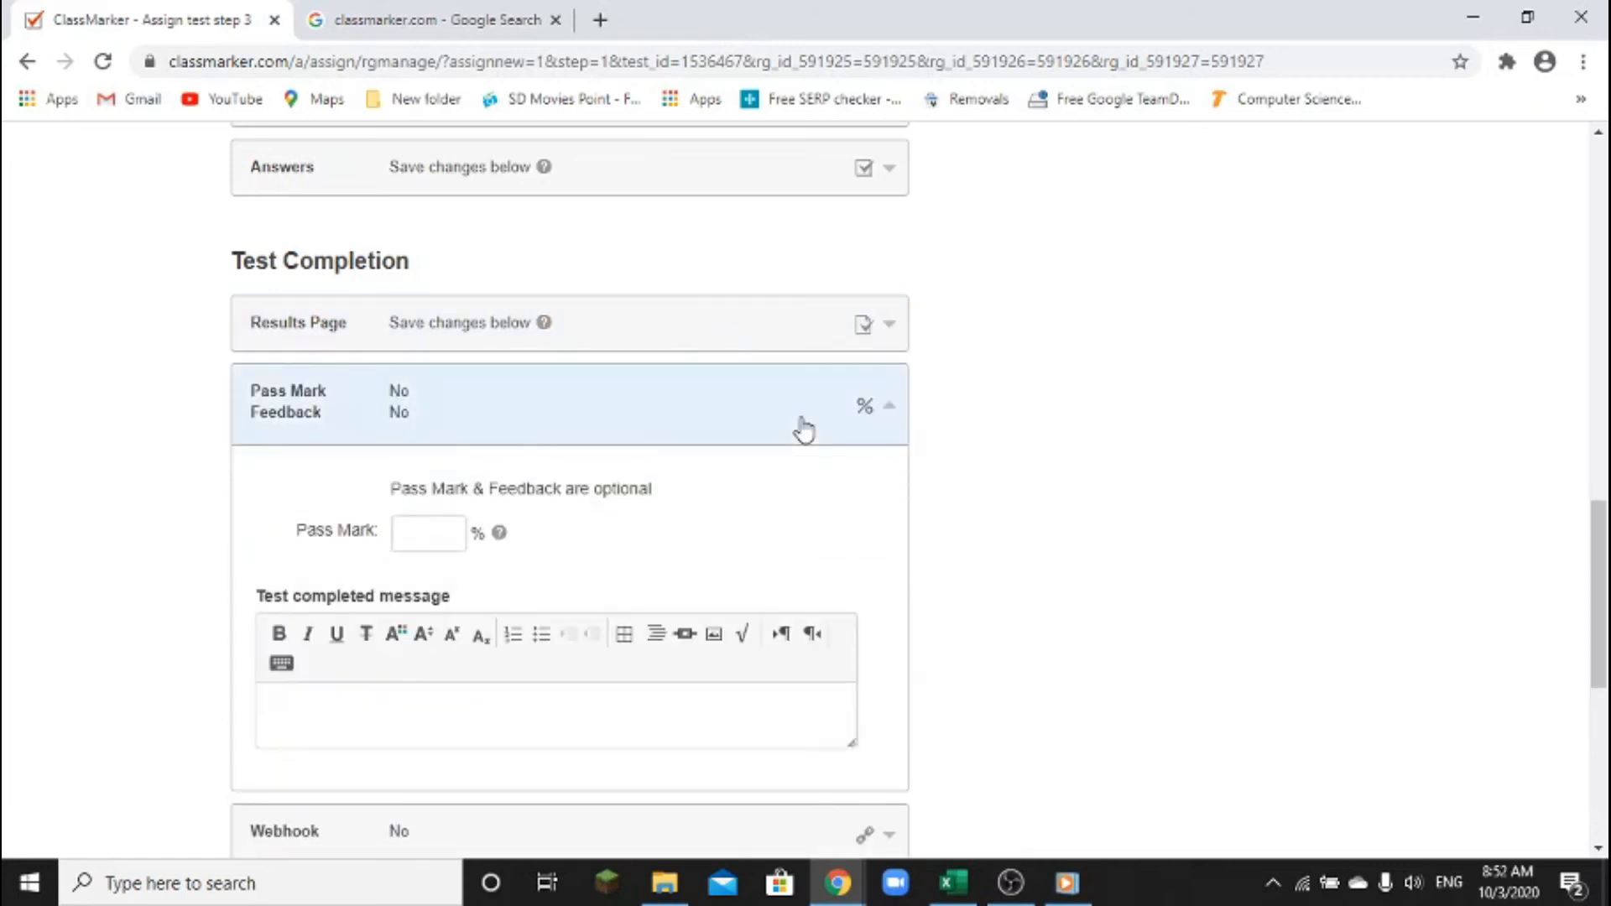
left_click(430, 547)
type("40")
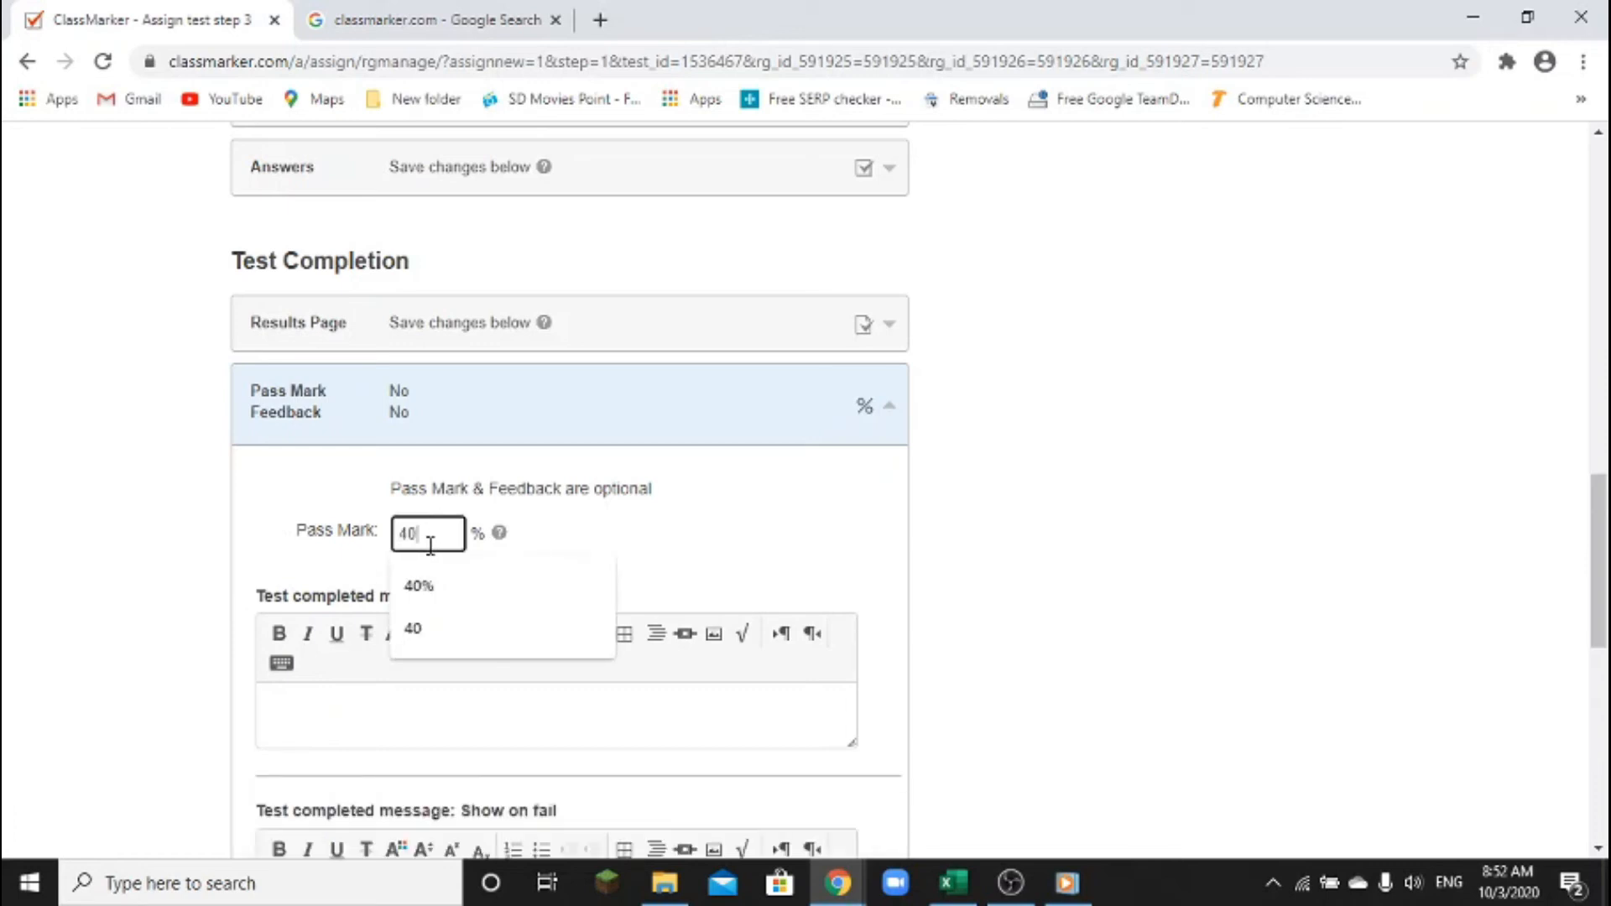
type("%")
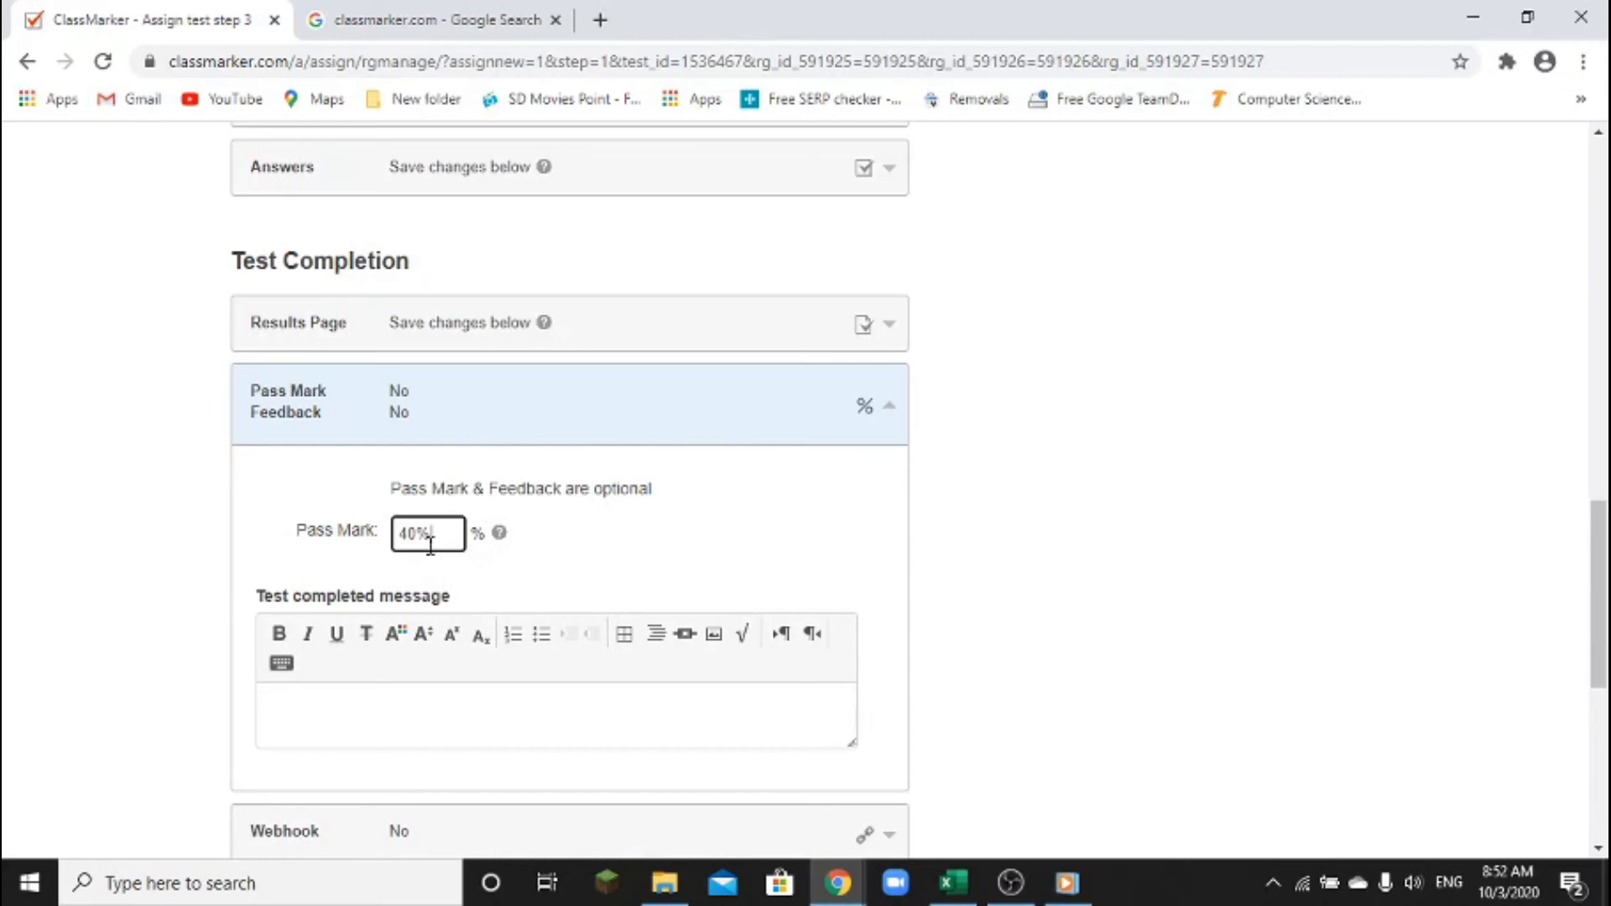
scroll(420, 486, "down", 2)
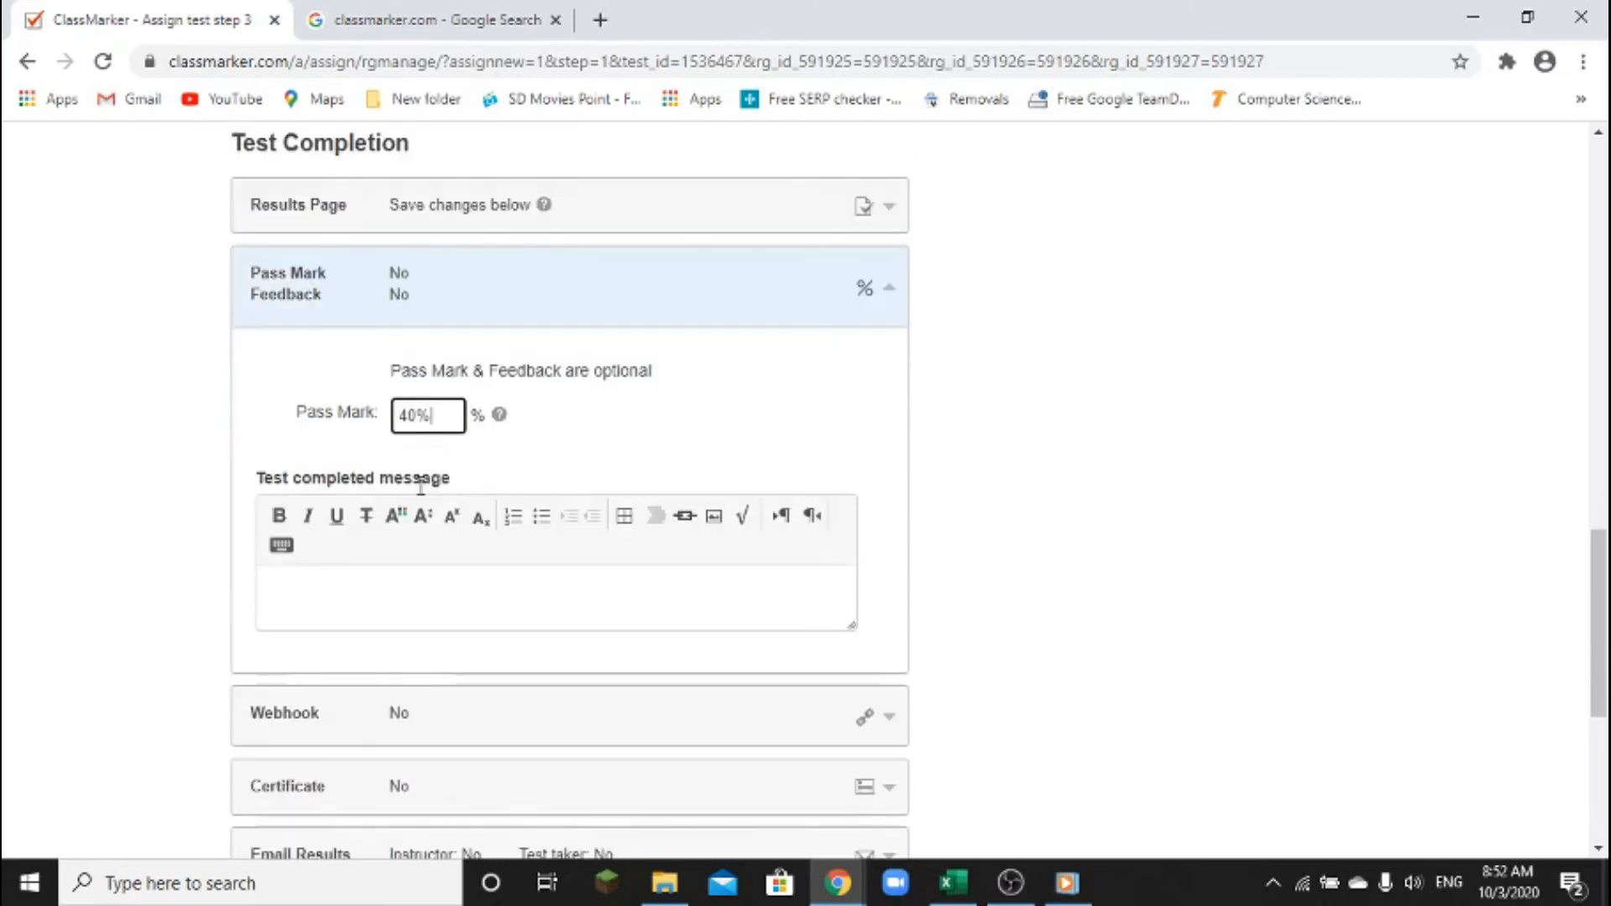
Set the Test completed message to 'Thank You for your submission.'
left_click(402, 596)
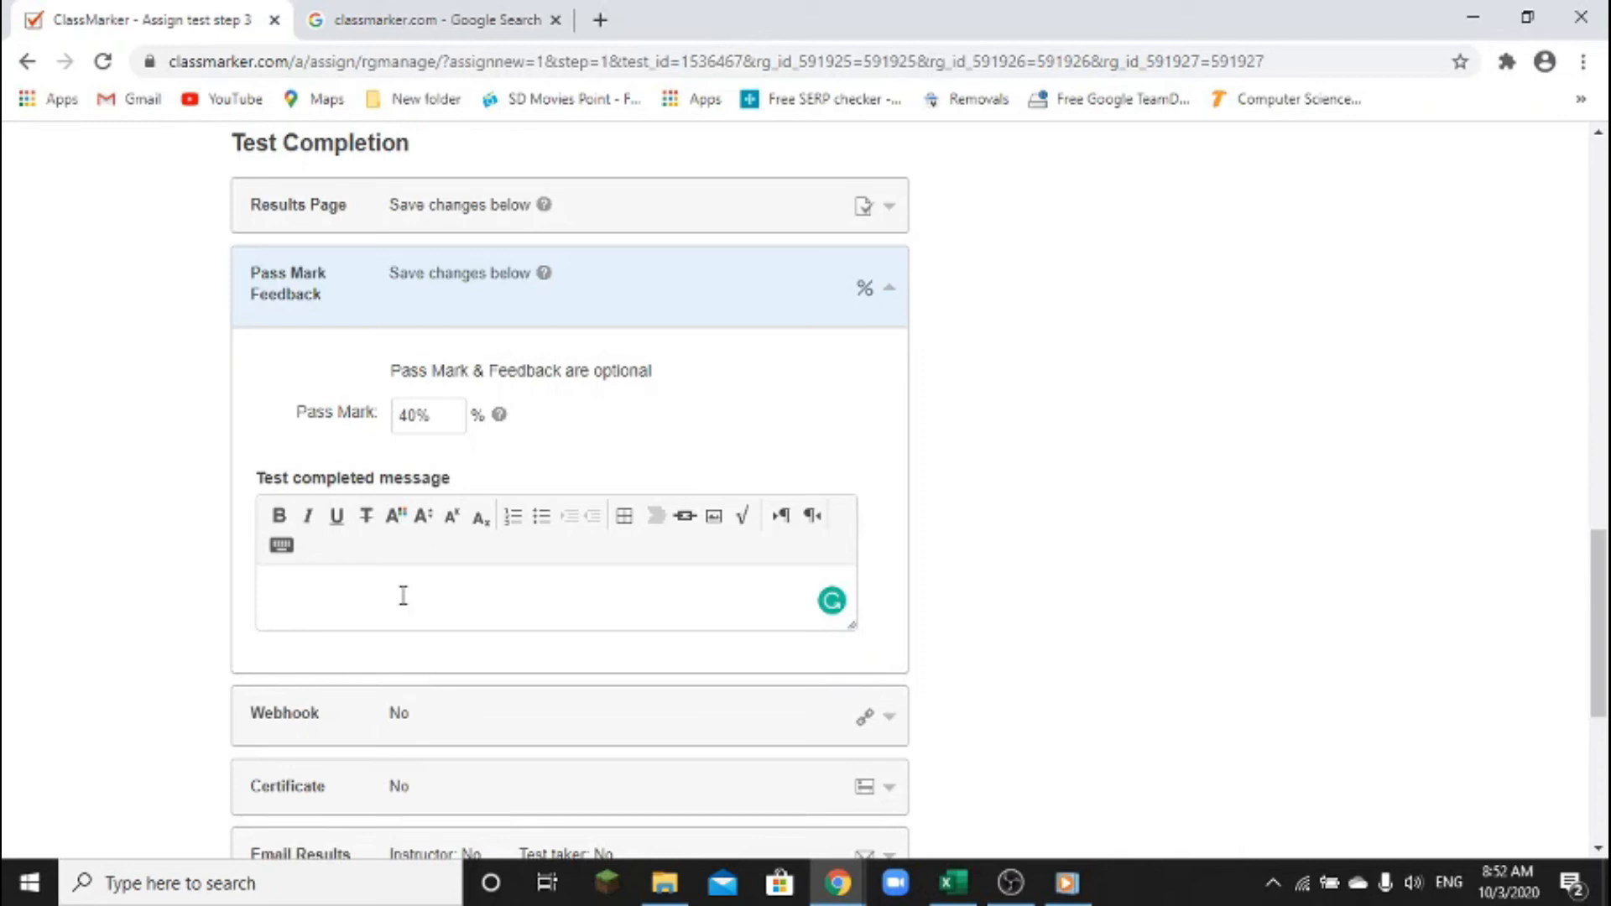
type("Thanks")
key("BackSpace")
type("You for your submis")
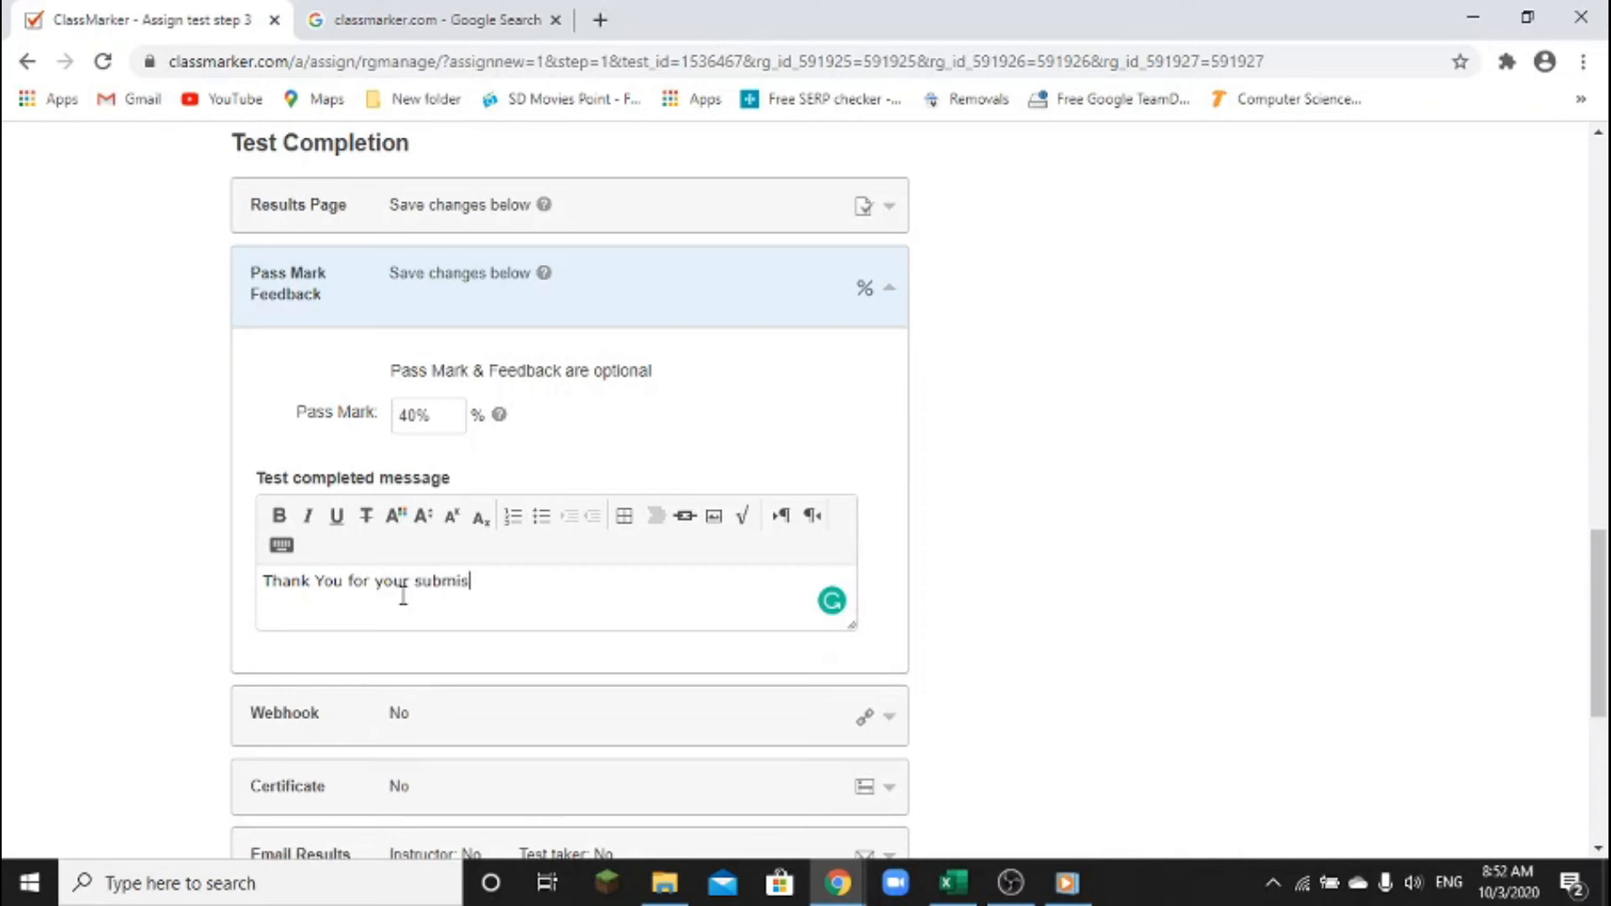
type("sion.")
left_click(804, 309)
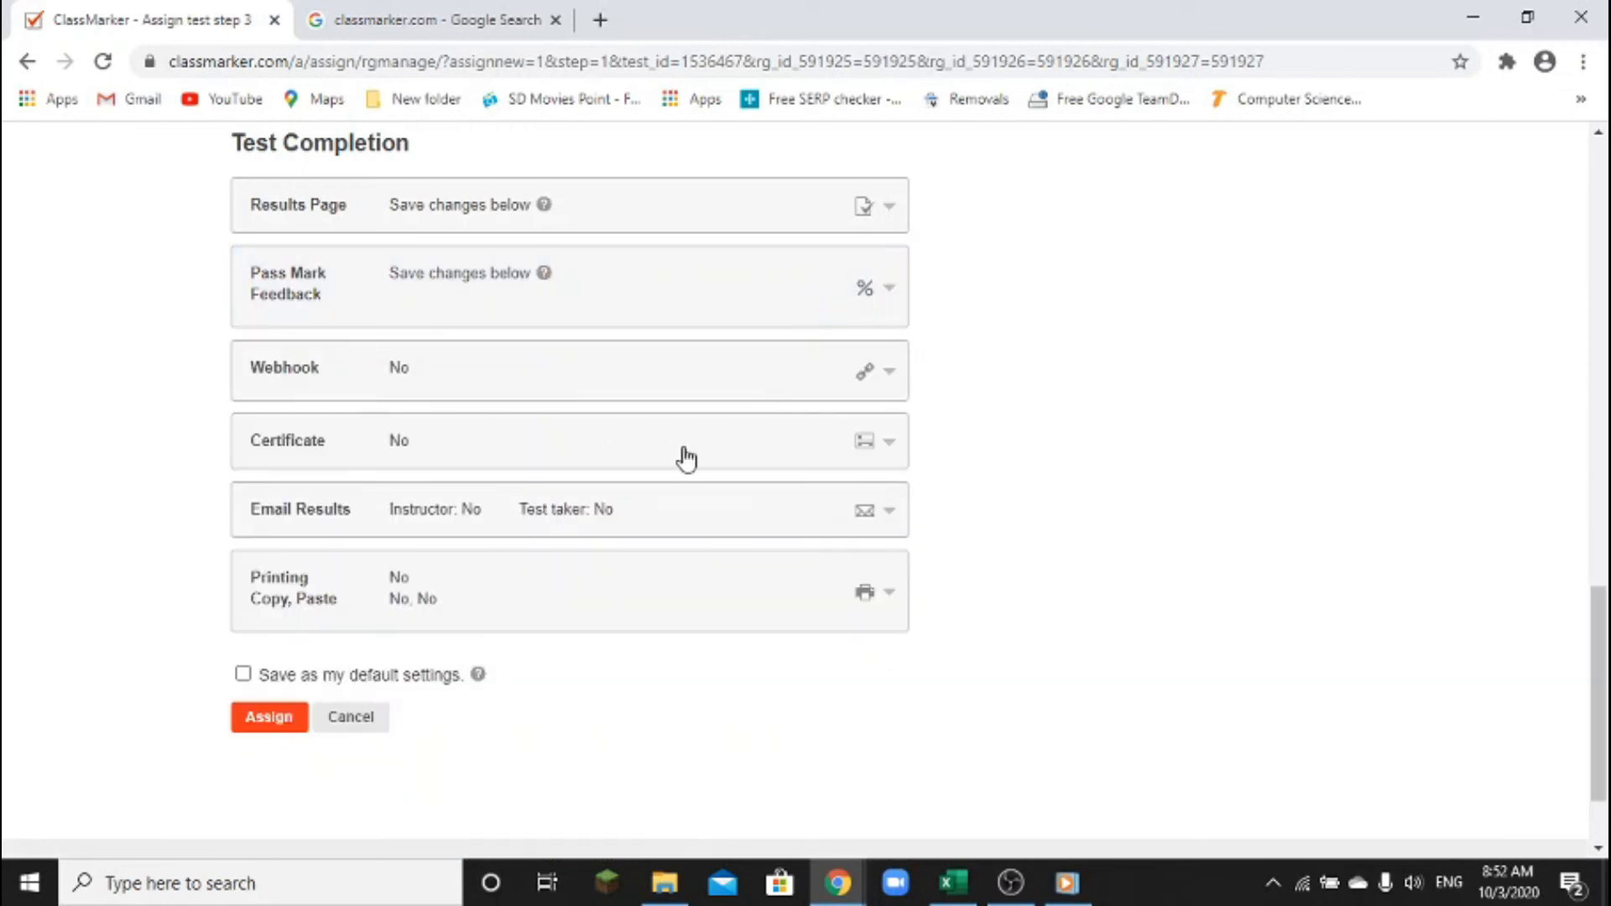
left_click(647, 533)
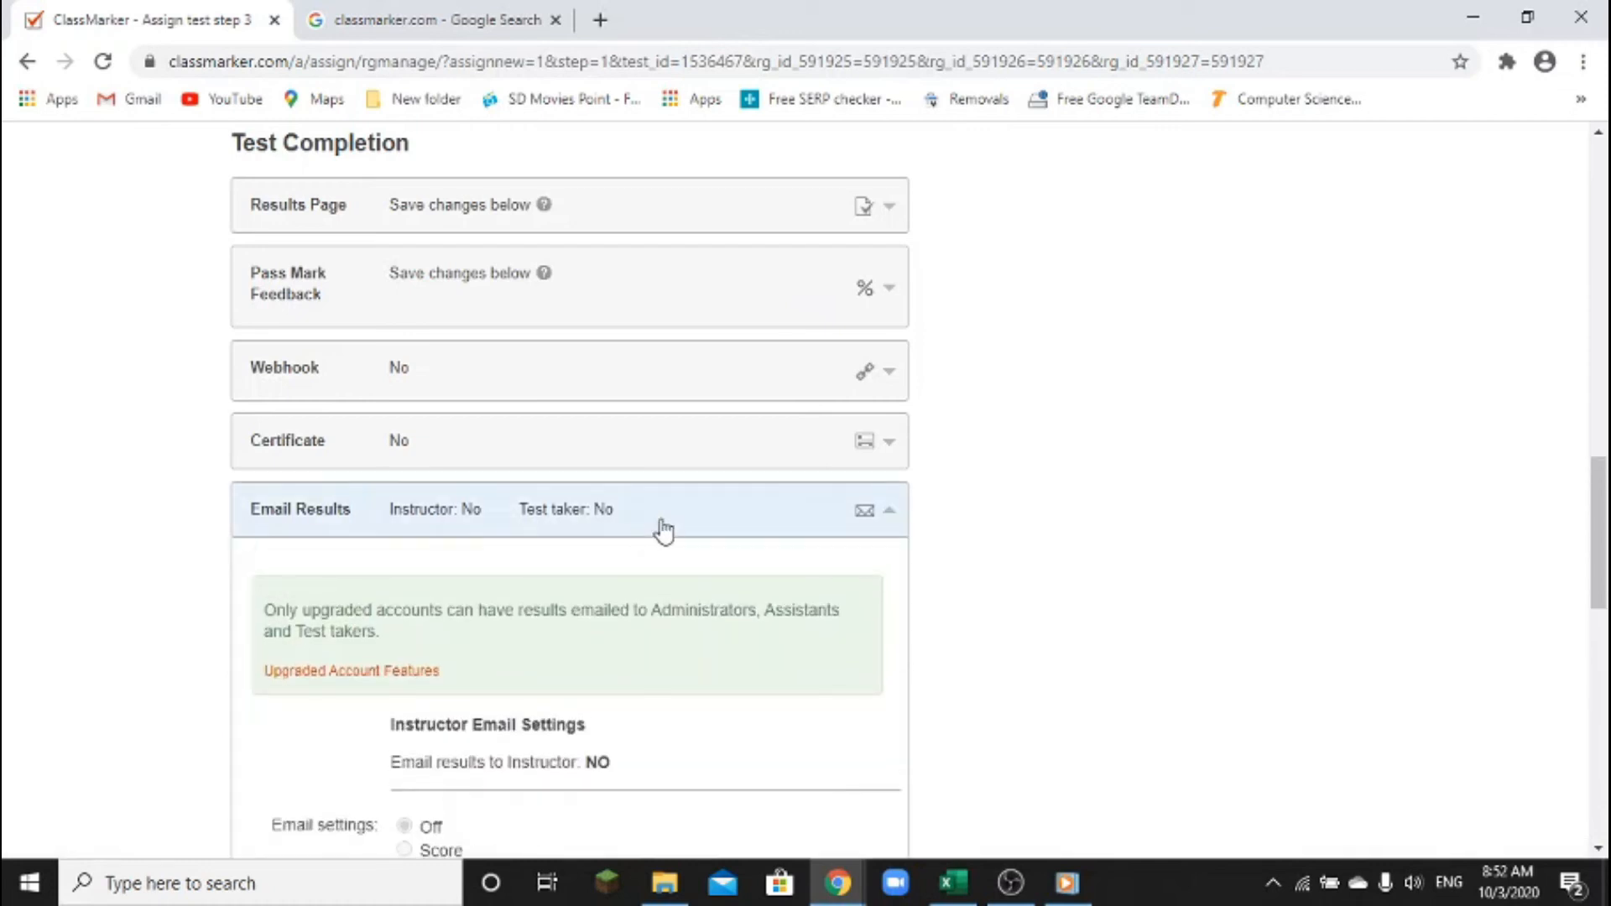
left_click(662, 526)
scroll(663, 527, "down", 2)
scroll(663, 528, "up", 6)
scroll(663, 527, "up", 8)
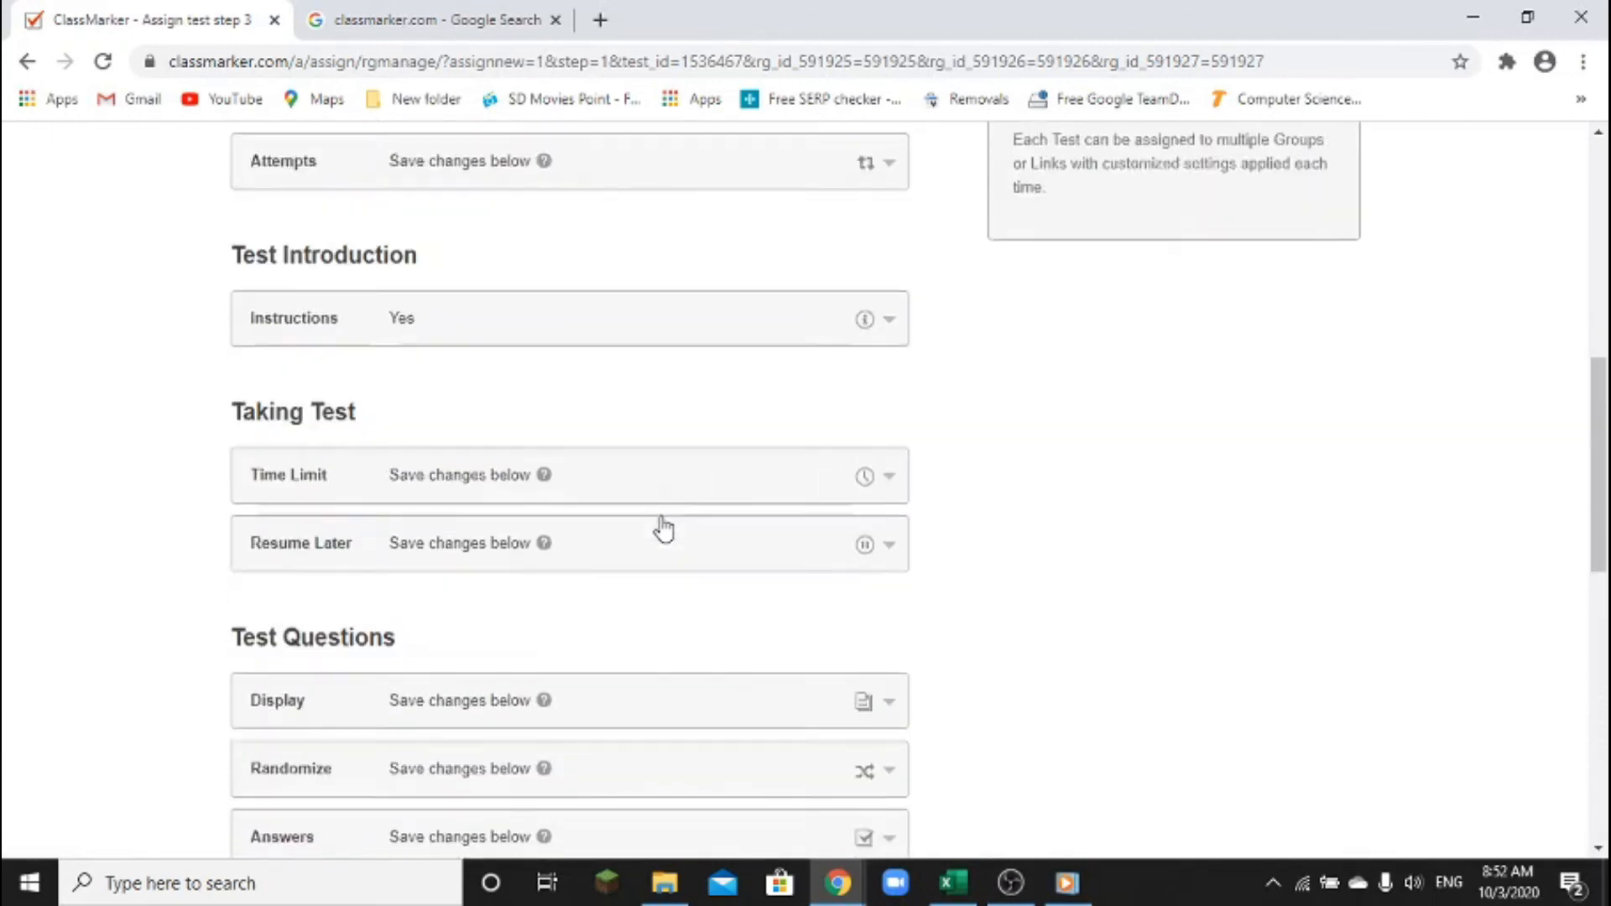
scroll(663, 527, "down", 1)
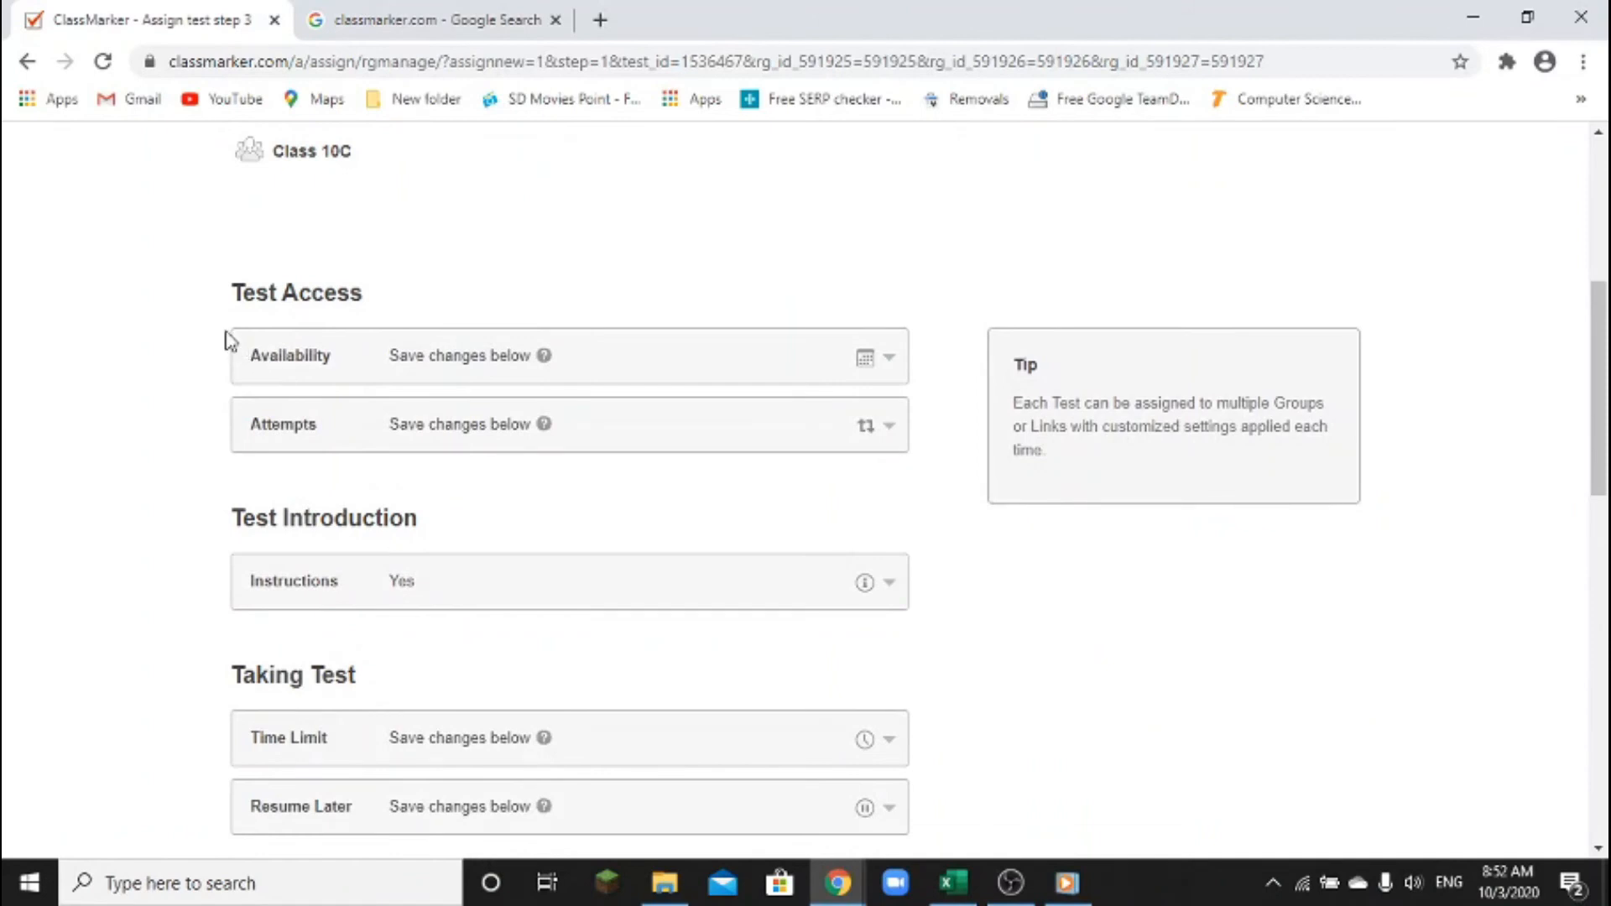
key("ctrl+2")
mouse_move(222, 323)
left_mouse_down()
mouse_move(261, 398)
mouse_move(946, 458)
left_mouse_up()
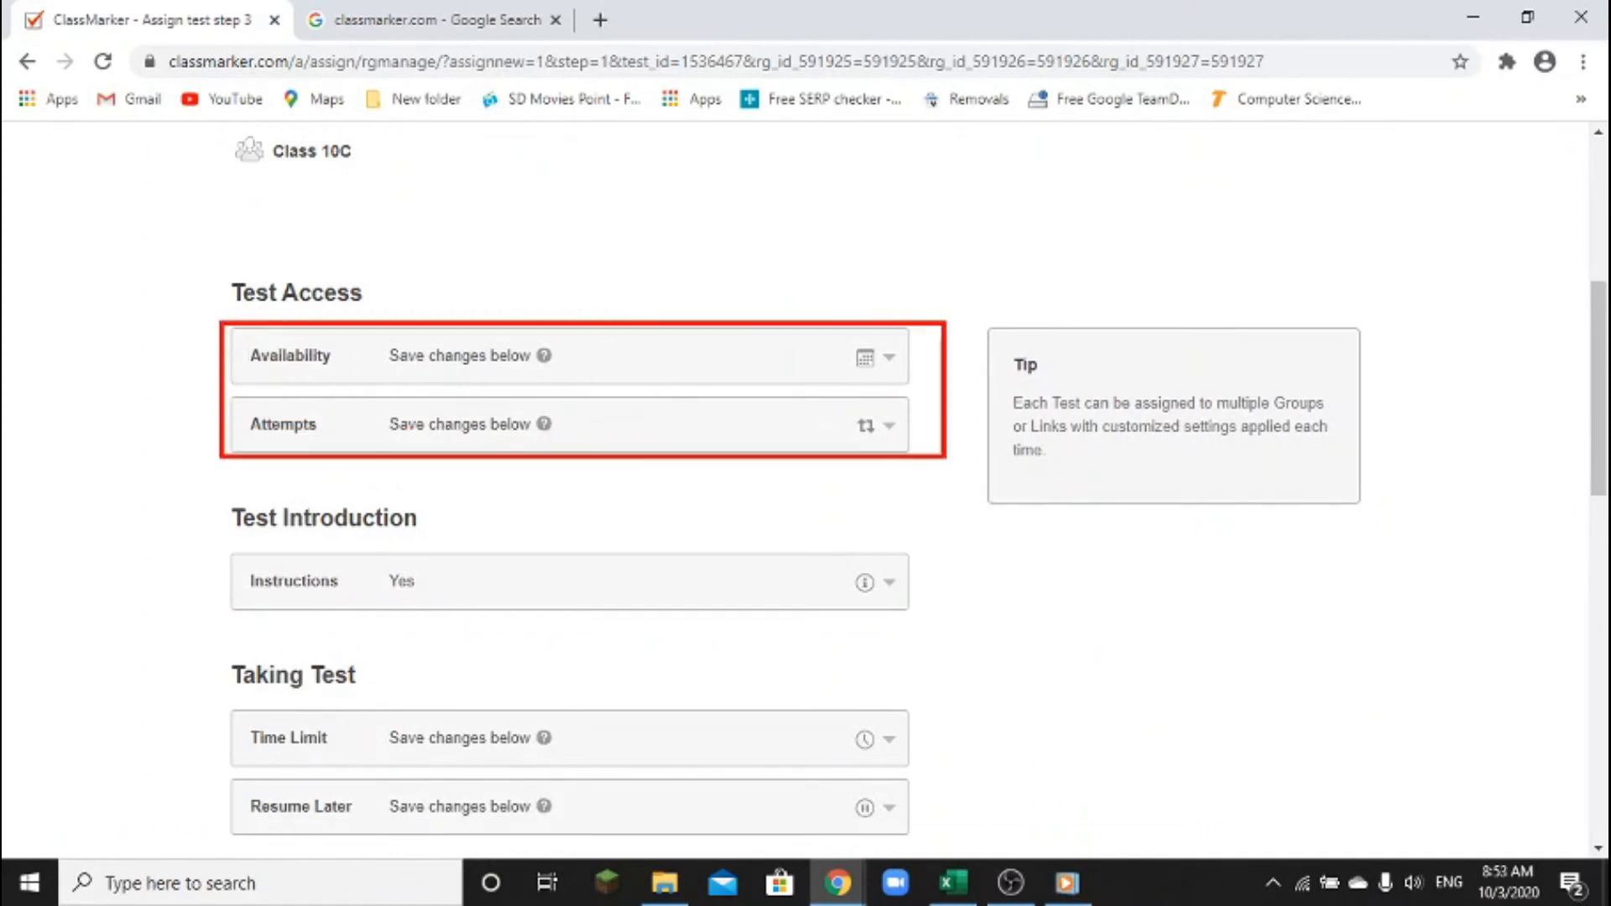
mouse_move(177, 530)
left_mouse_down()
mouse_move(461, 626)
mouse_move(952, 634)
left_mouse_up()
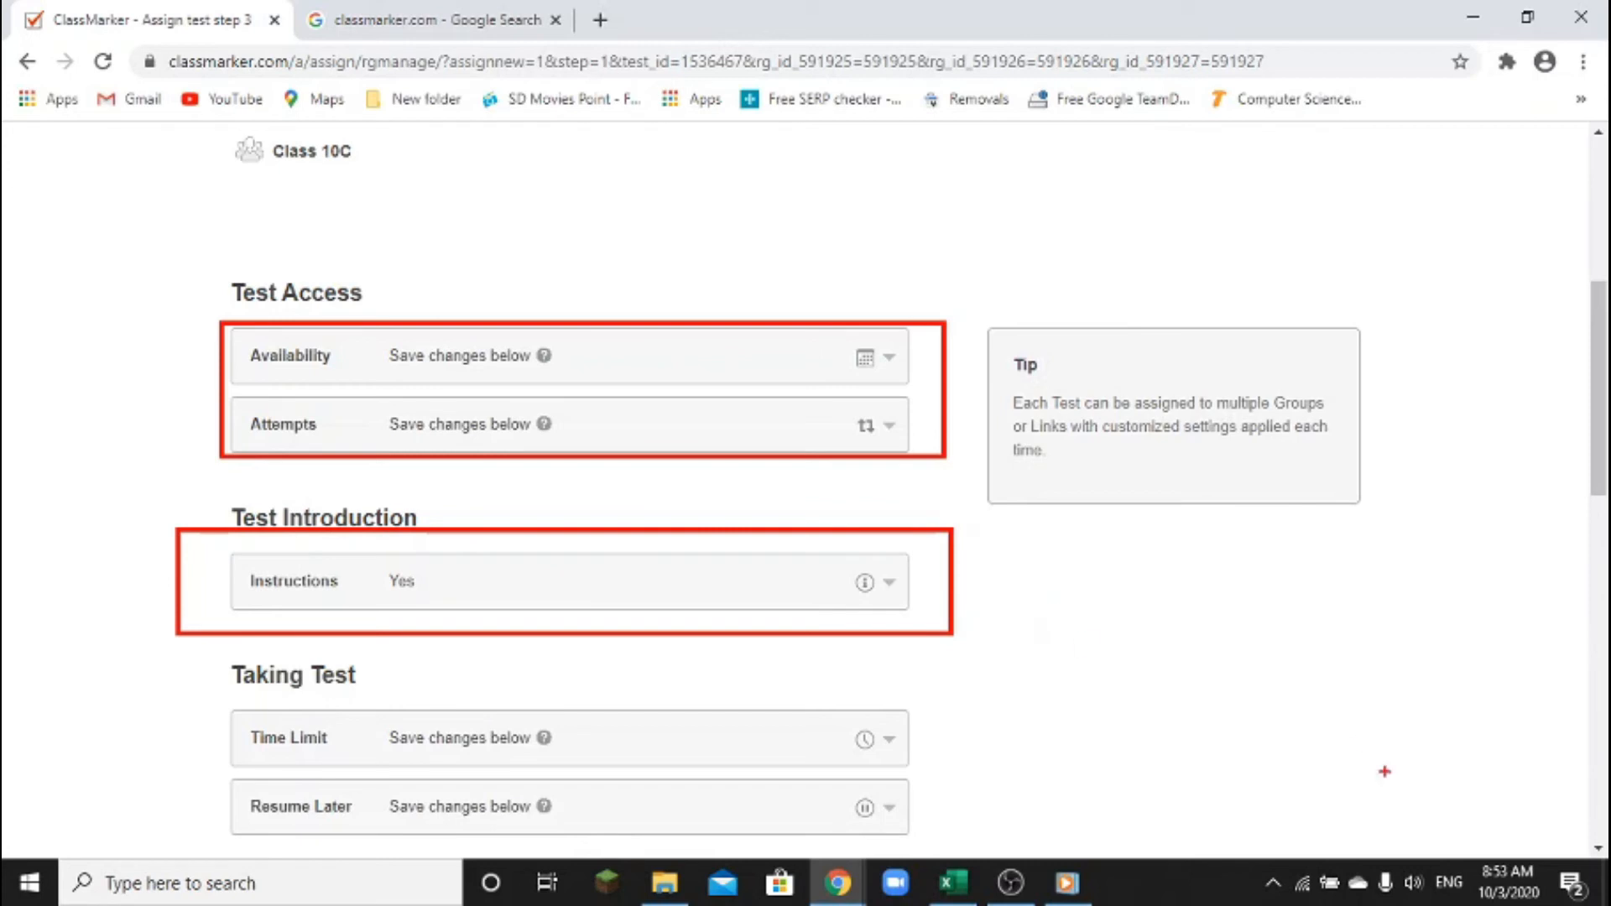
key("Escape")
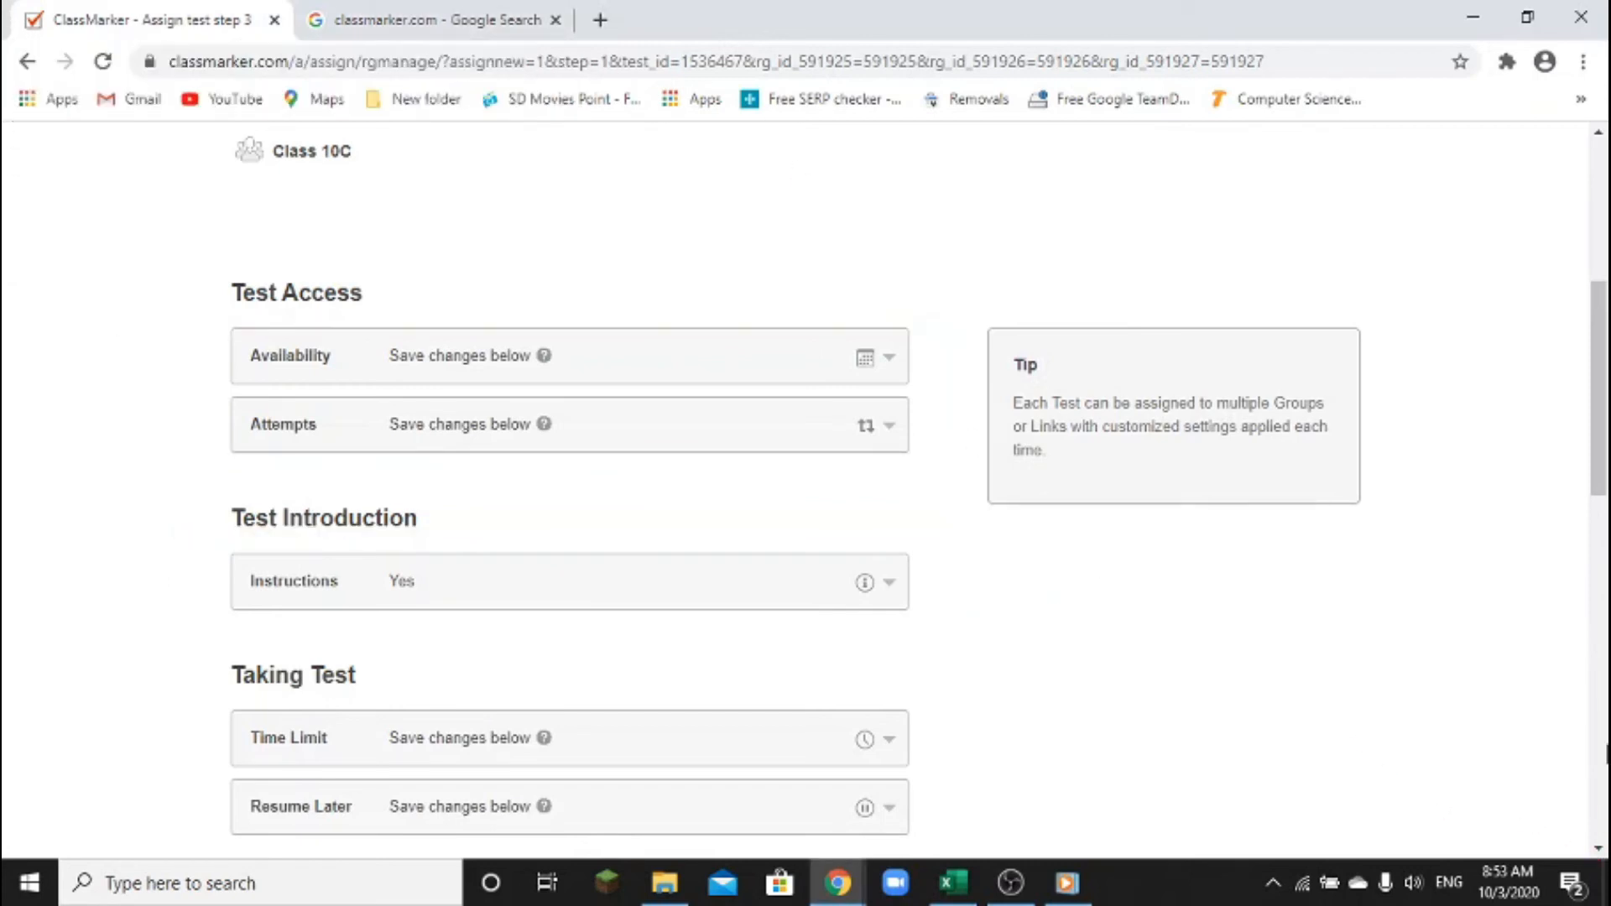
left_click(1599, 849)
scroll(1599, 854, "down", 3)
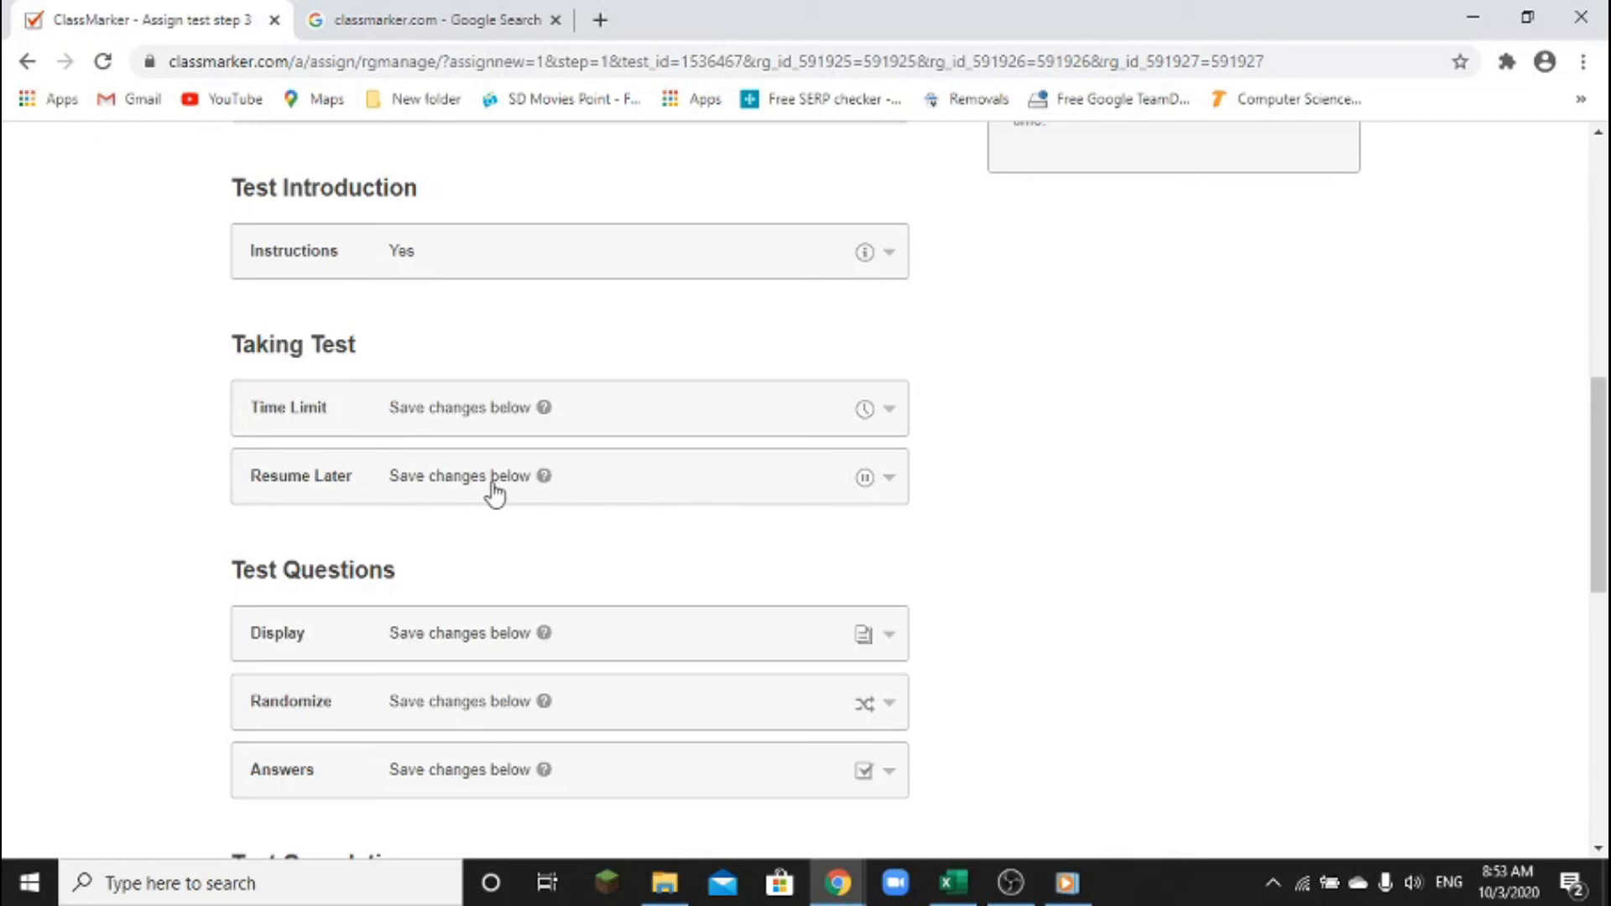
scroll(494, 494, "down", 1)
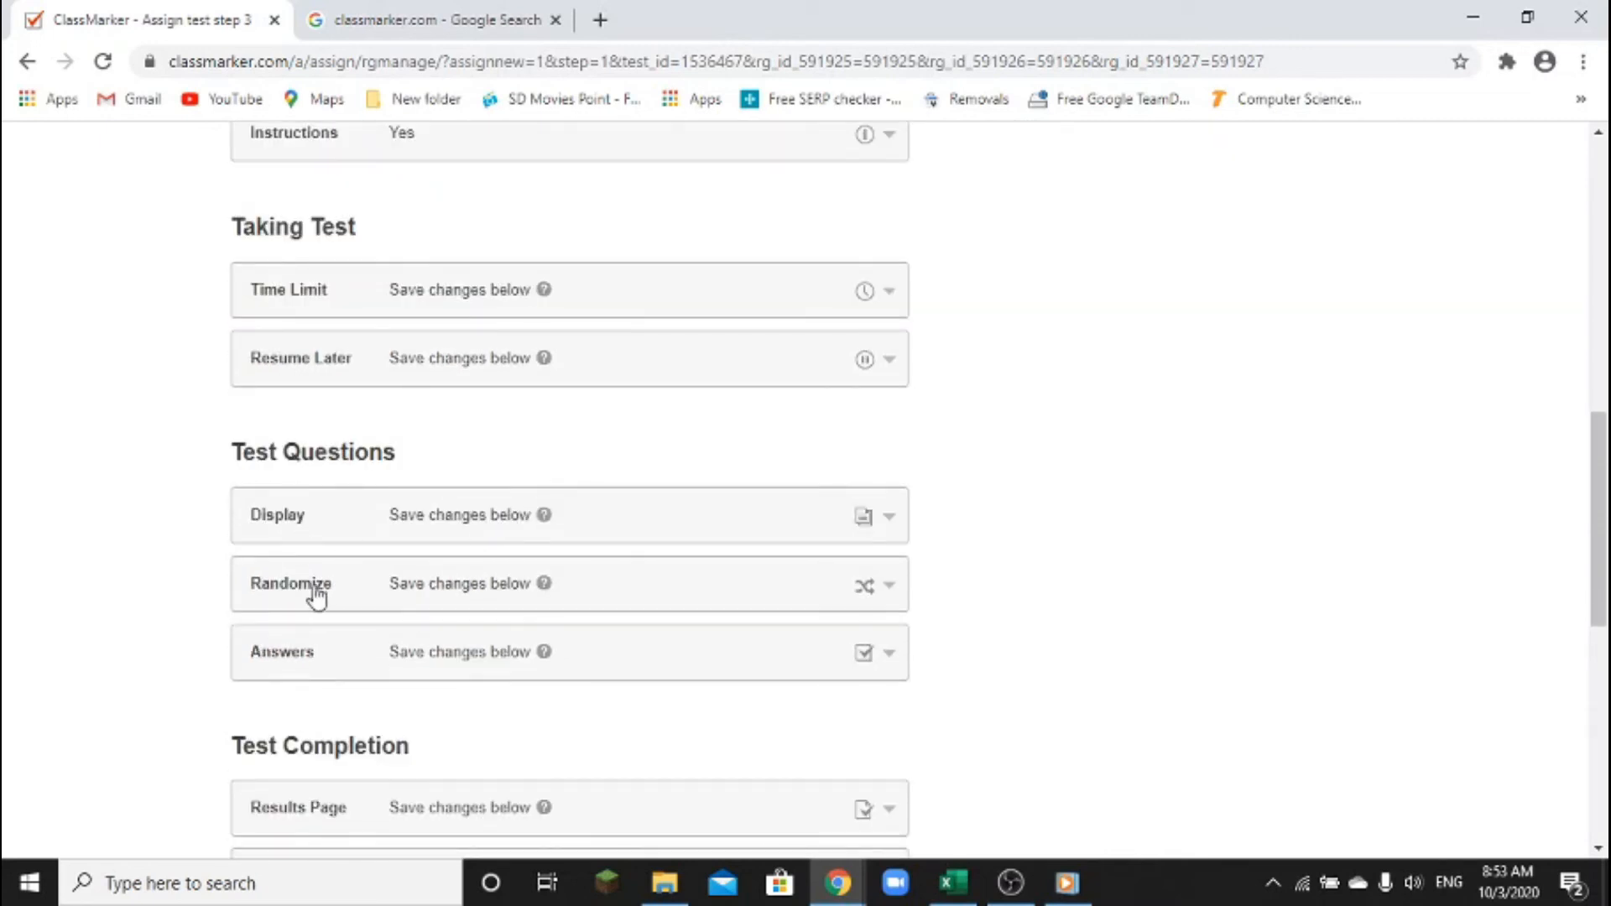
scroll(376, 667, "down", 1)
scroll(376, 644, "down", 2)
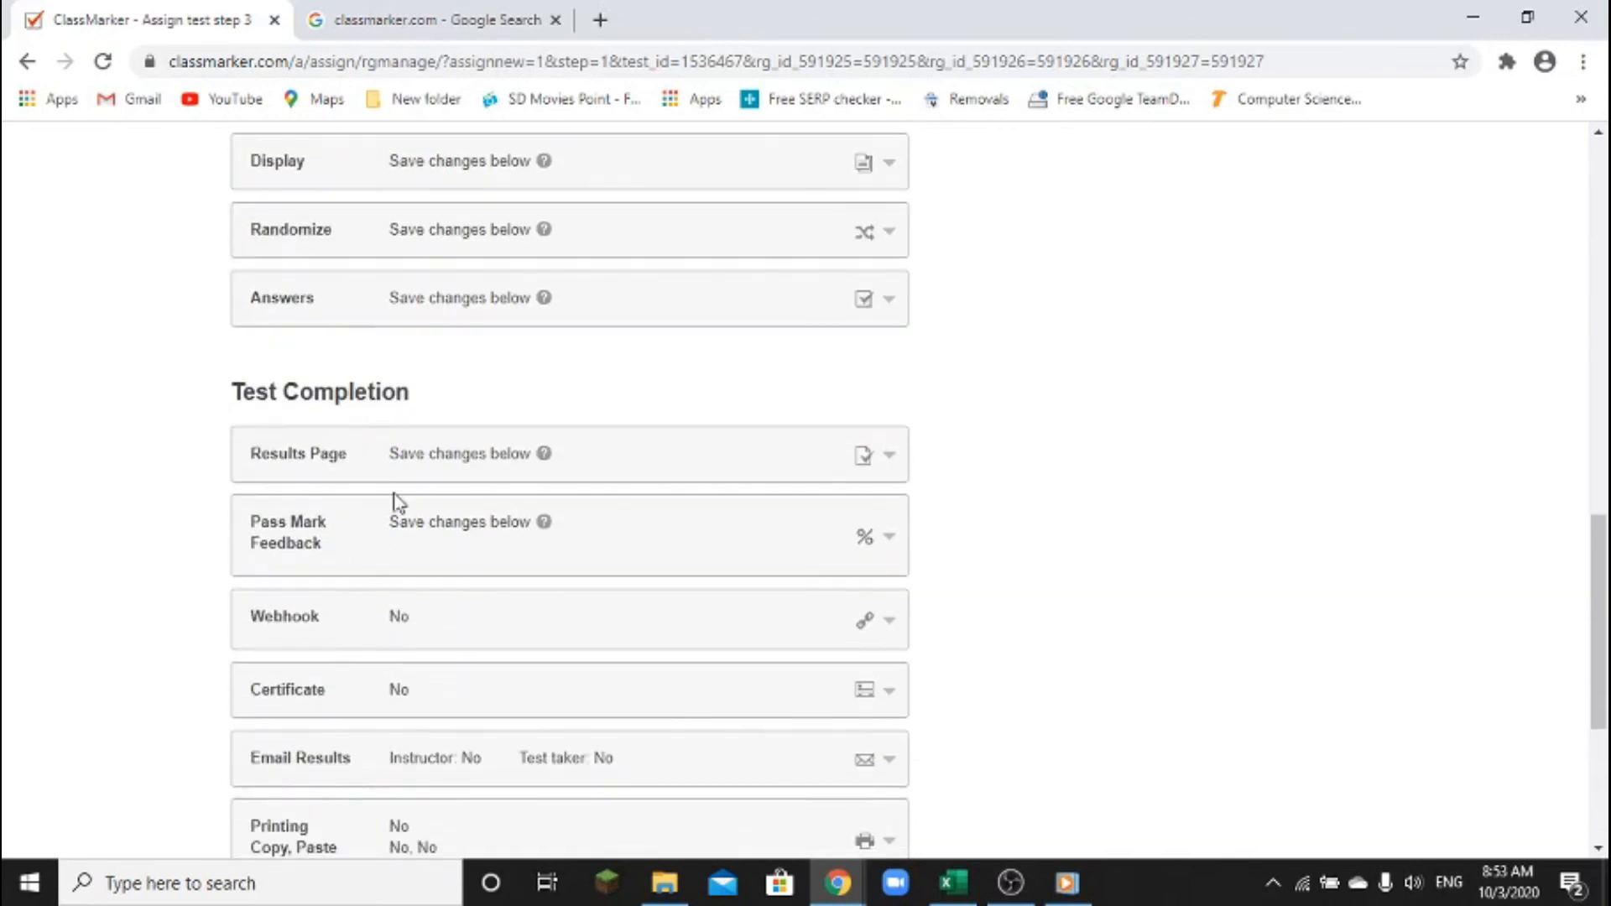
left_click(439, 461)
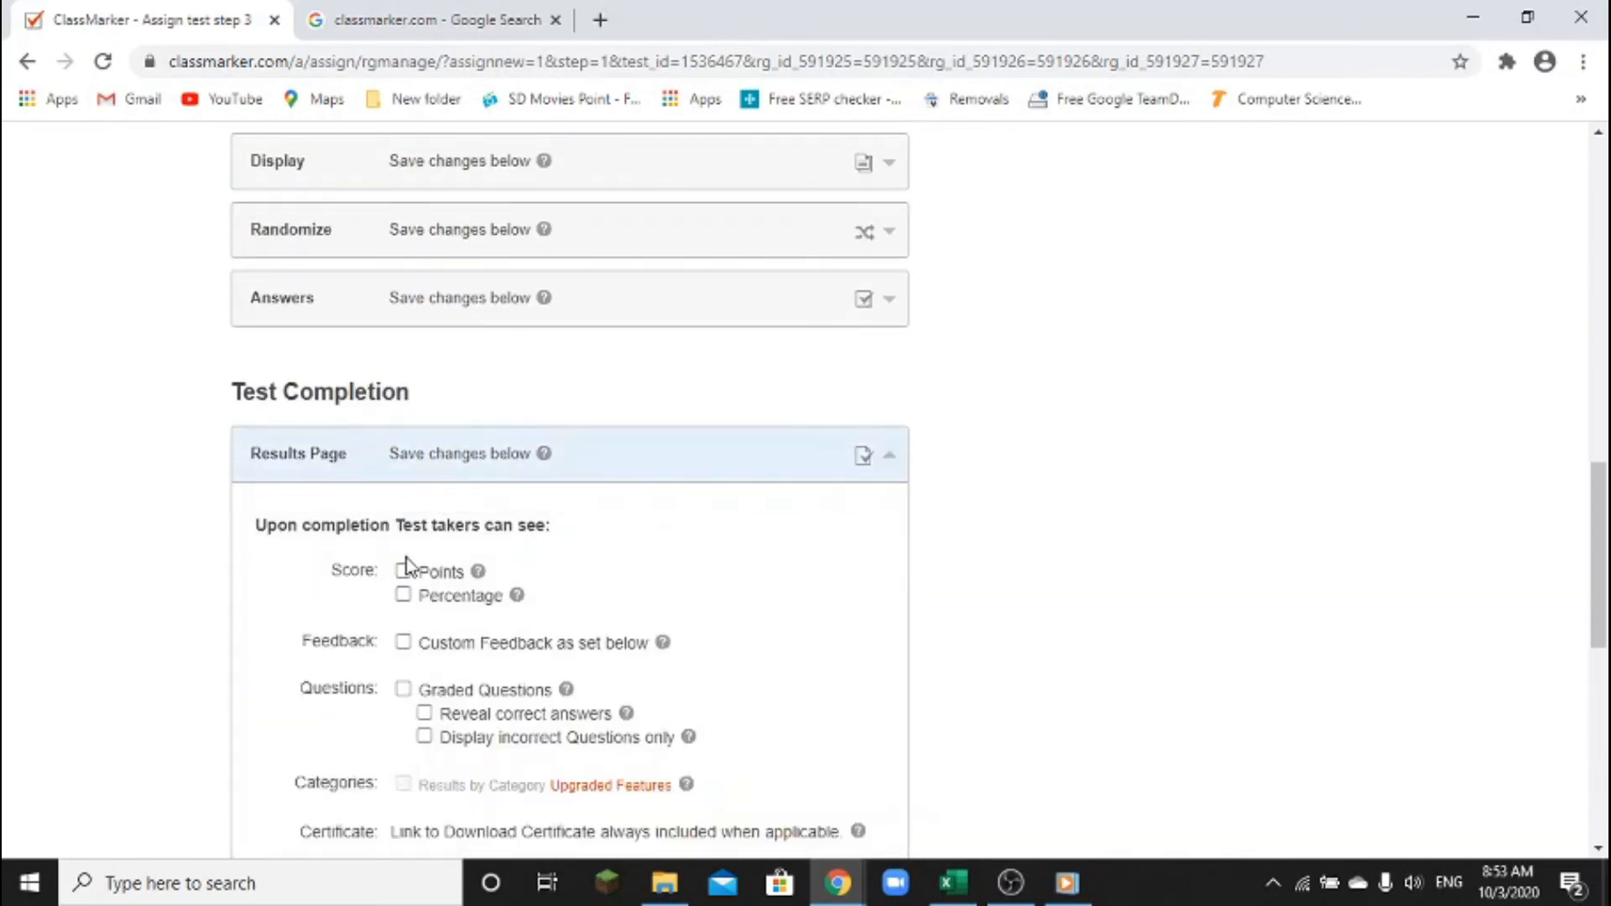
left_click(708, 471)
scroll(991, 540, "down", 1)
scroll(990, 540, "down", 3)
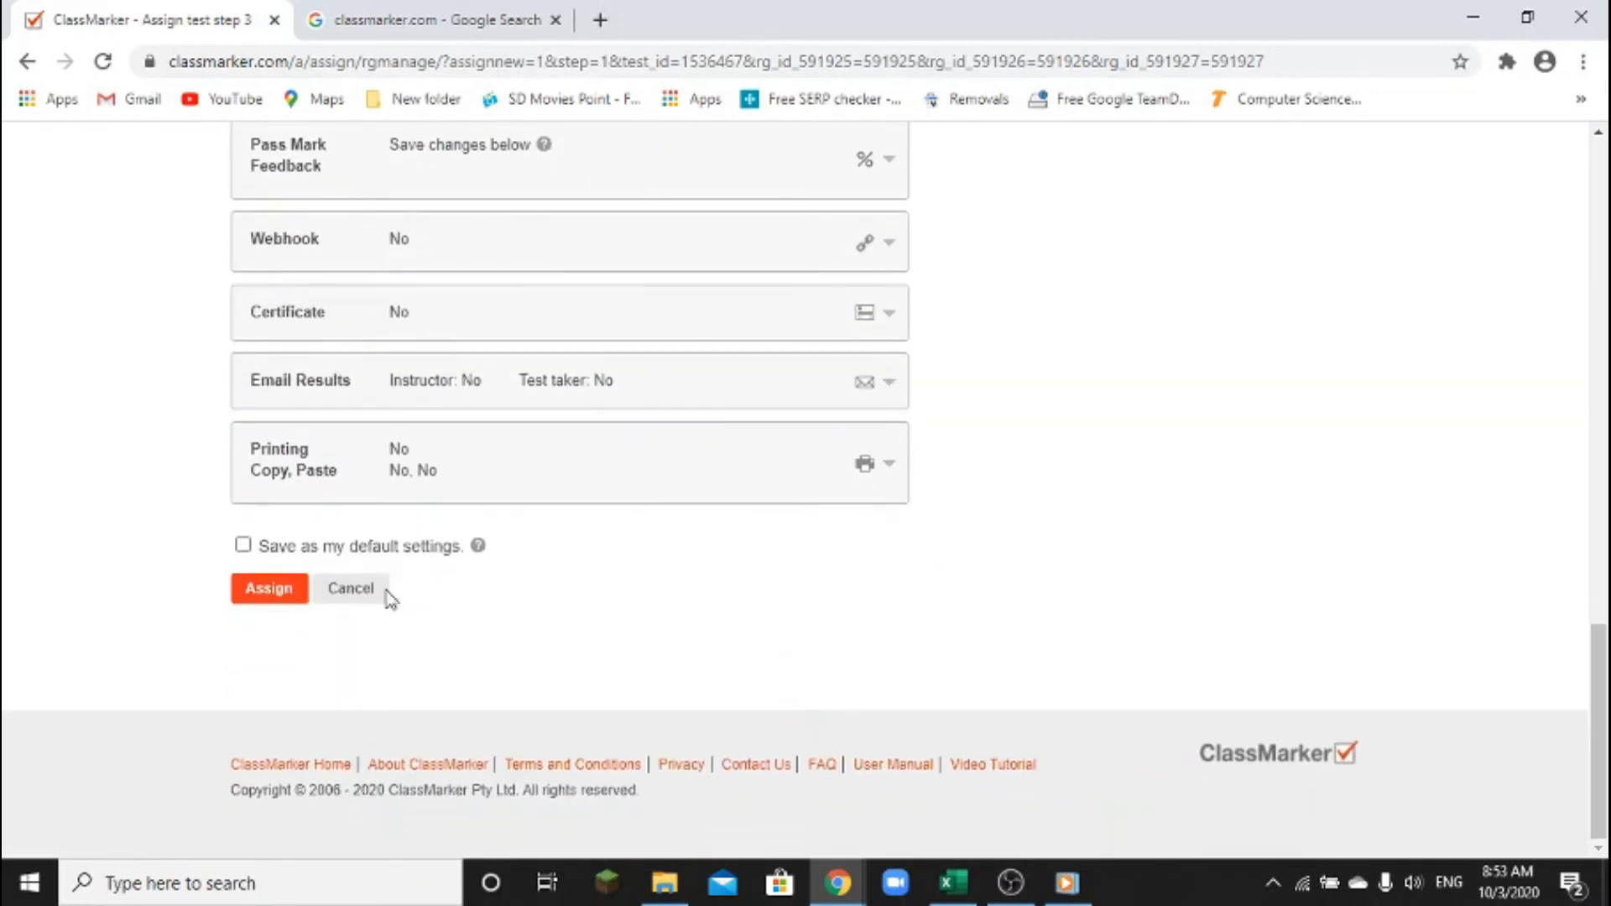
Tick 'Save as my default settings' and submit the science grade 10 assignment to Class 10A–10C
left_click(243, 548)
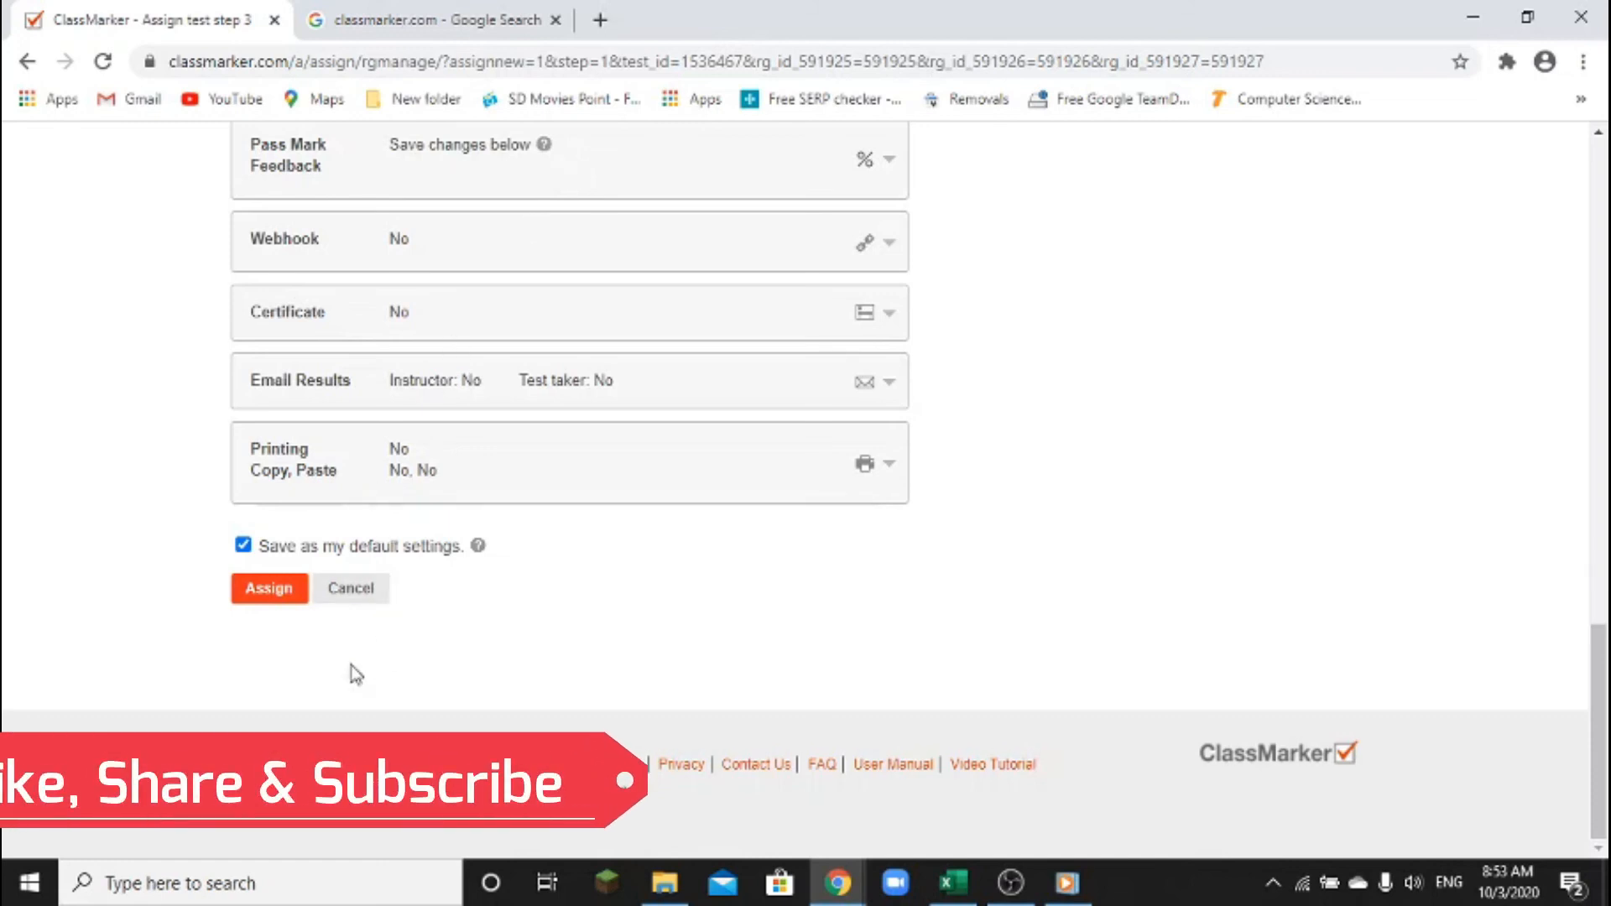
left_click(282, 602)
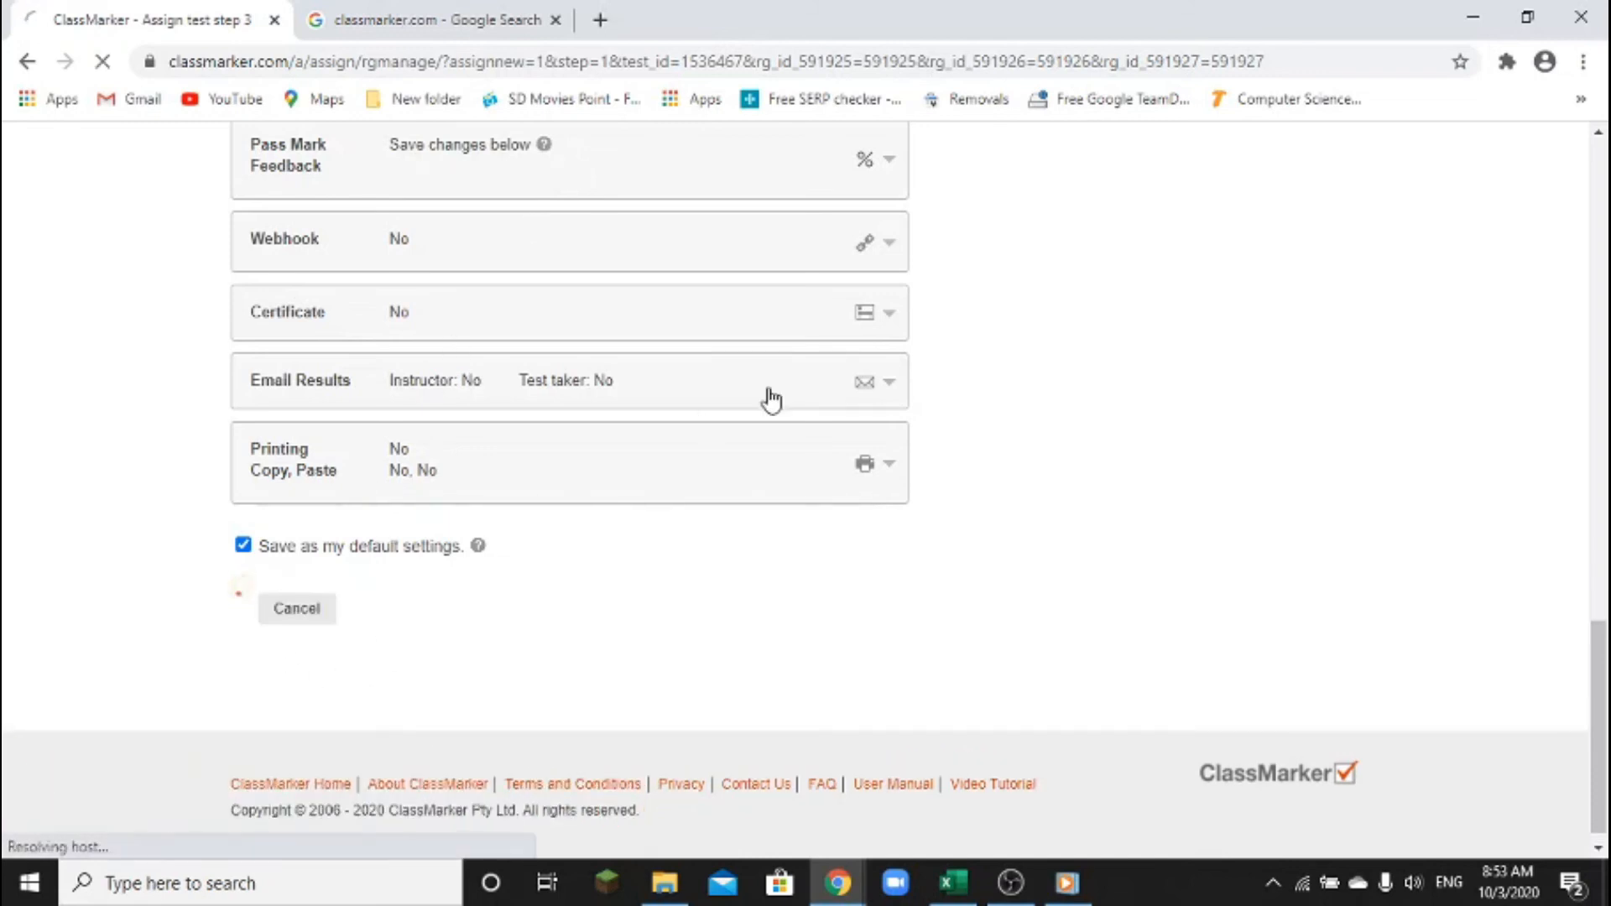
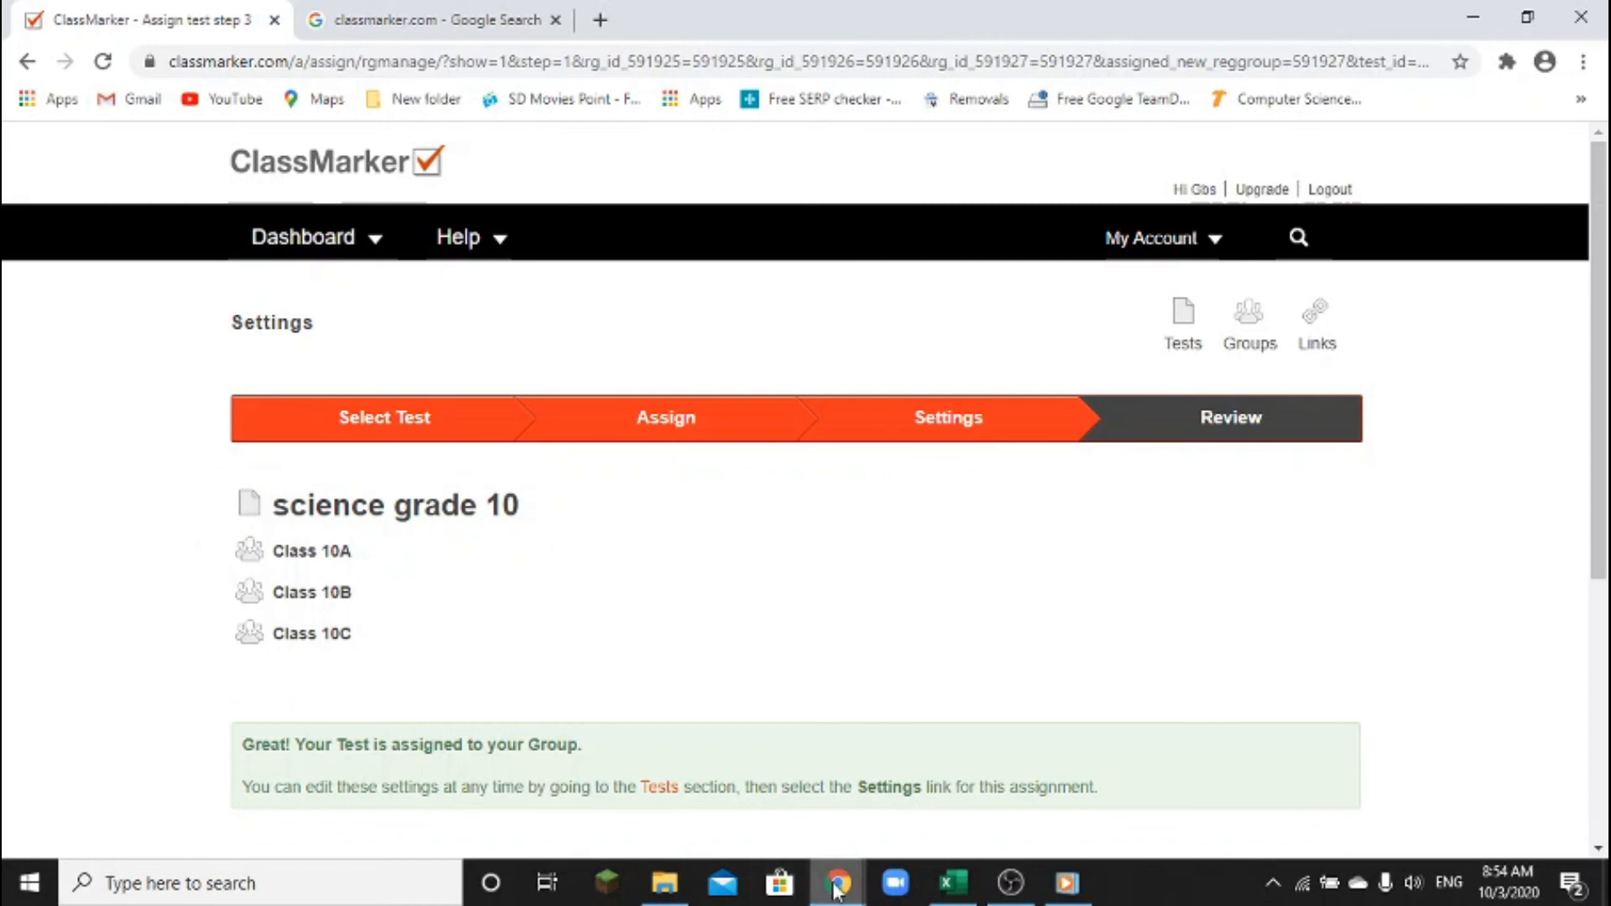
Bring the incognito Gmail window with ClassMarker's login-details email to the front
mouse_move(837, 888)
left_click(934, 833)
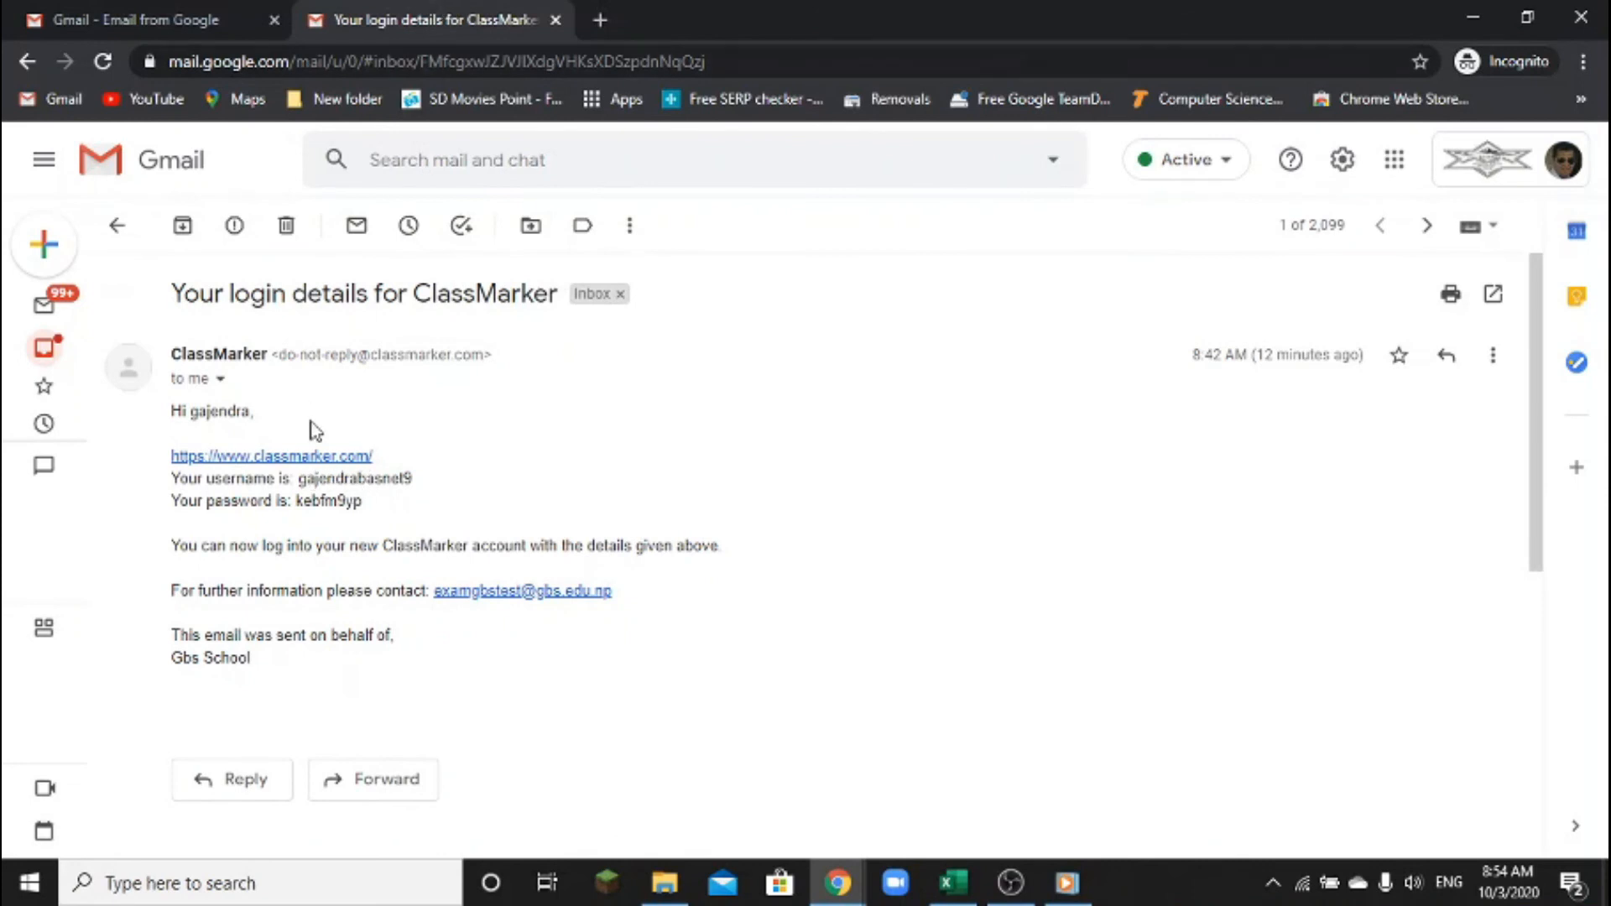
Open the ClassMarker link in a new tab and paste the emailed username into its login form
right_click(335, 462)
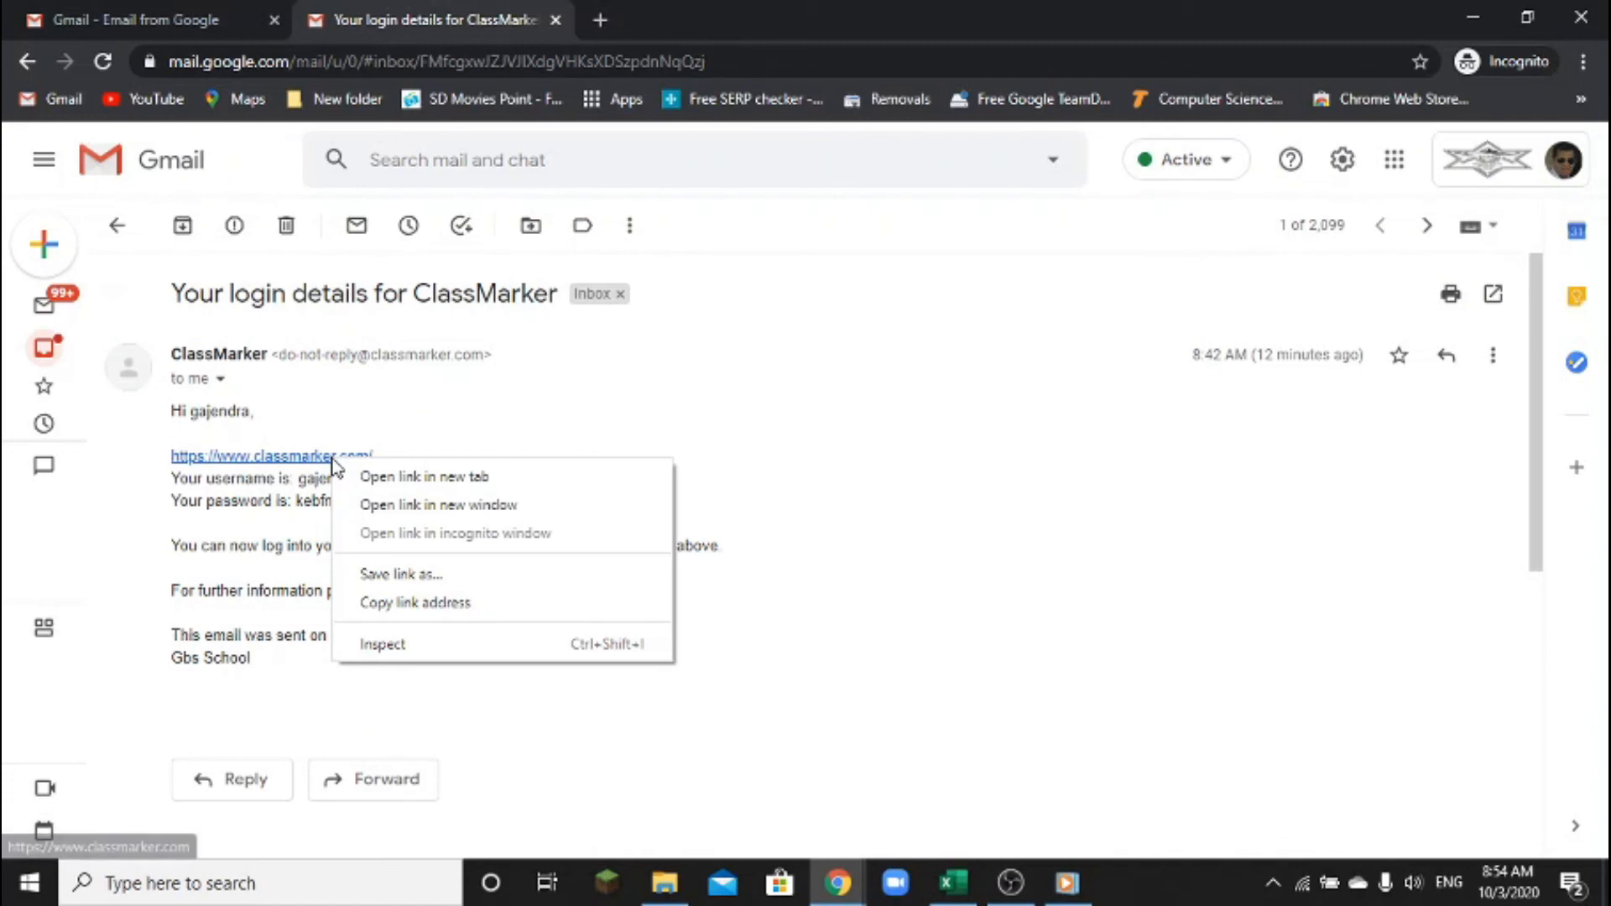
left_click(396, 475)
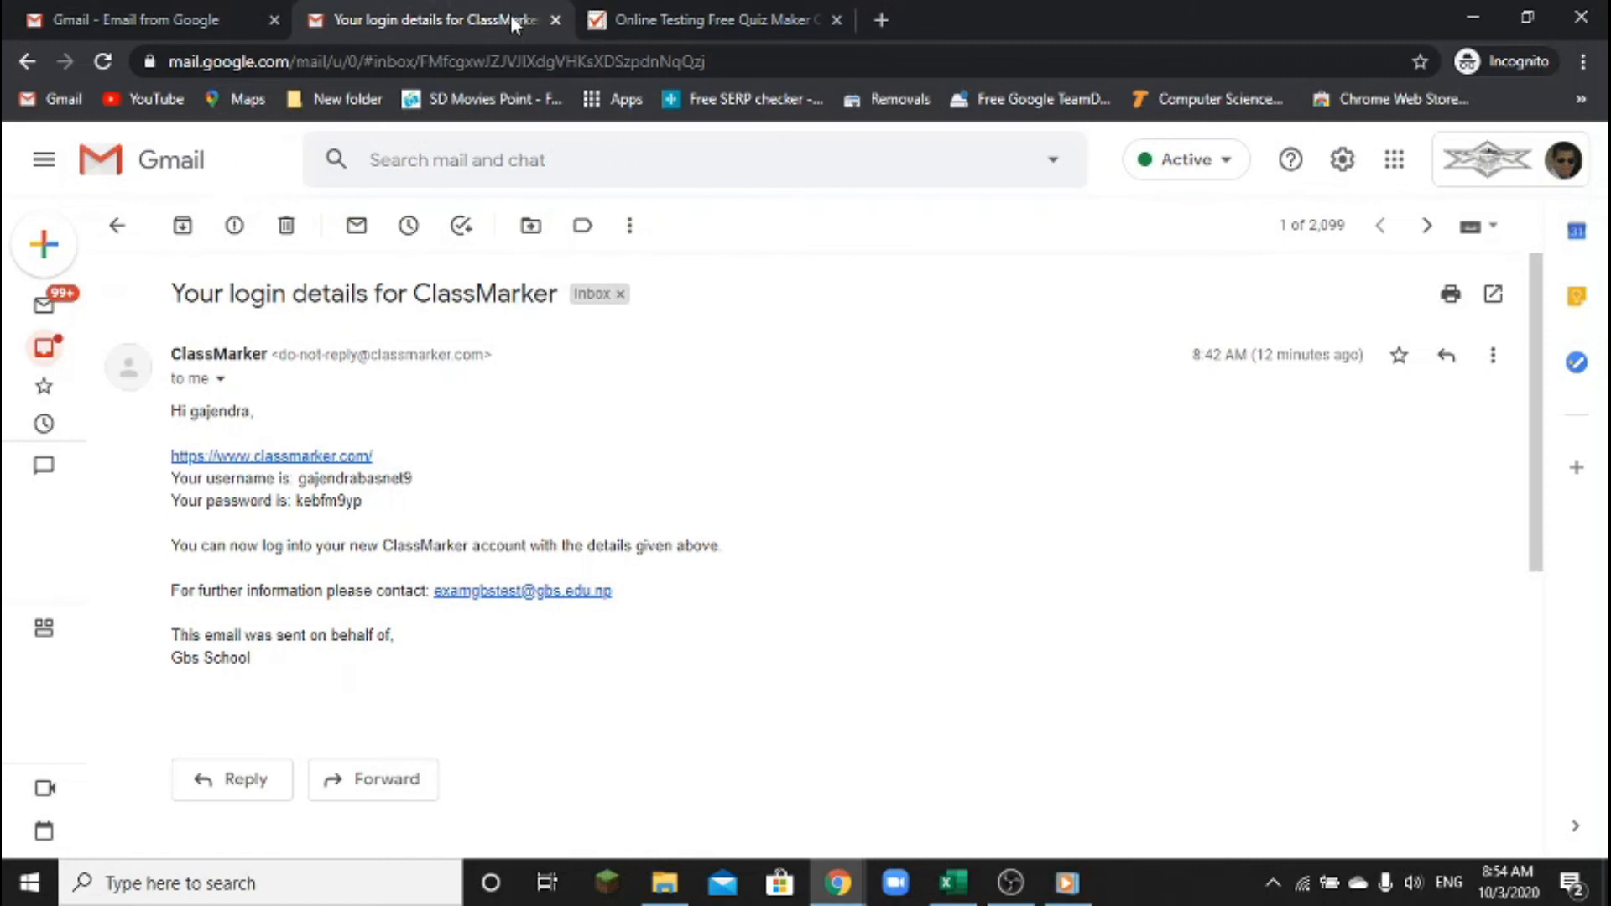
left_click_drag(298, 477, 427, 489)
key("ctrl+c")
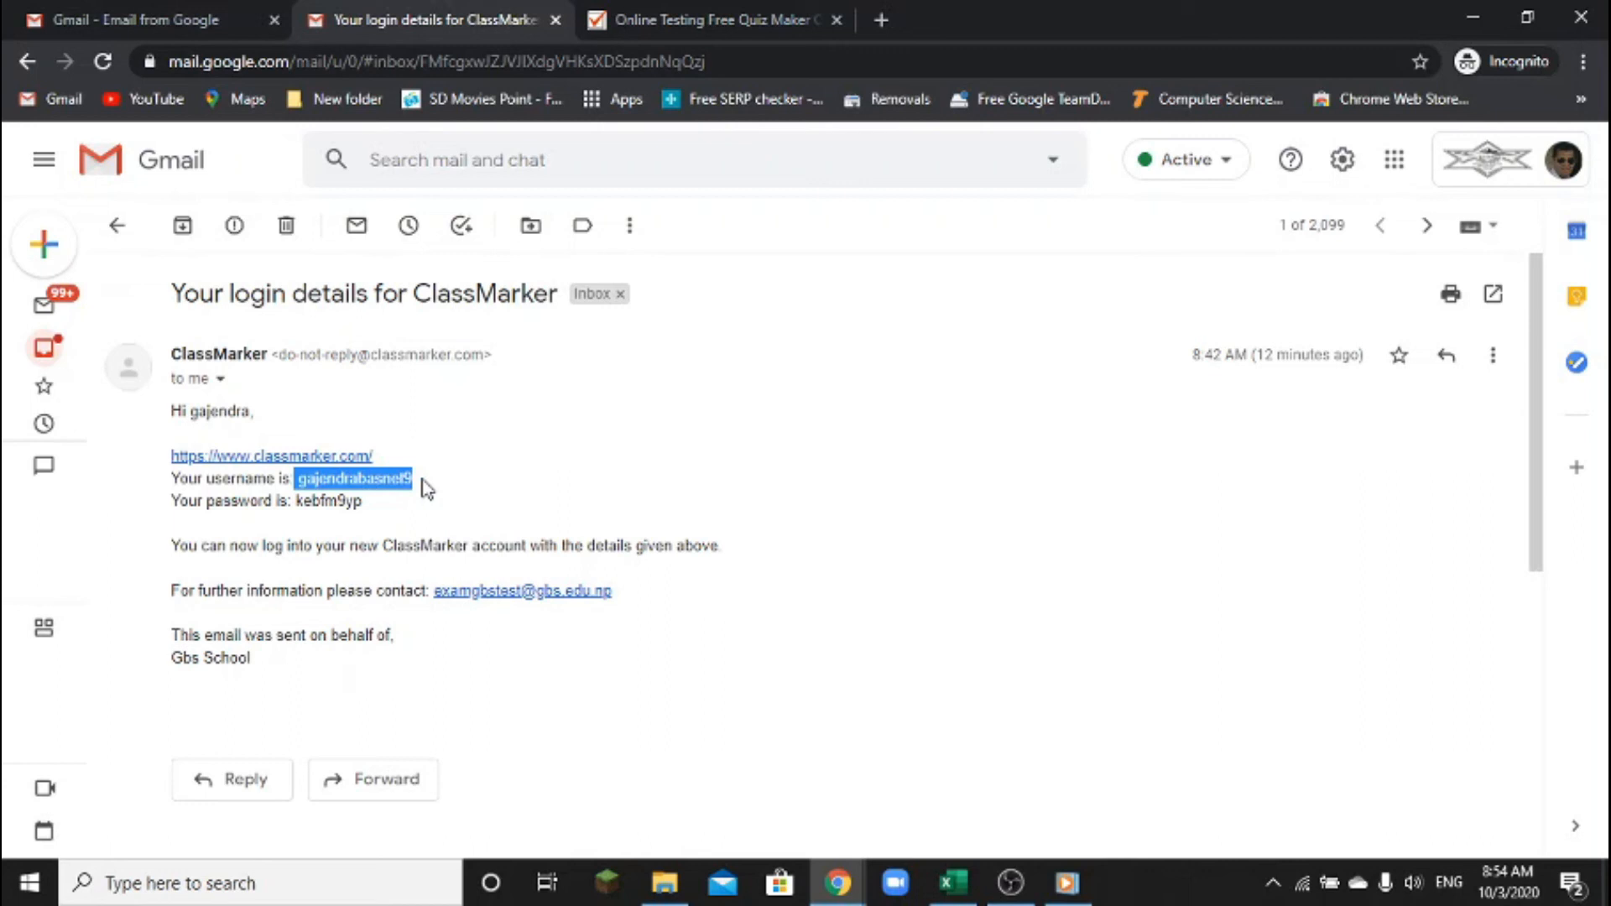
left_click(751, 20)
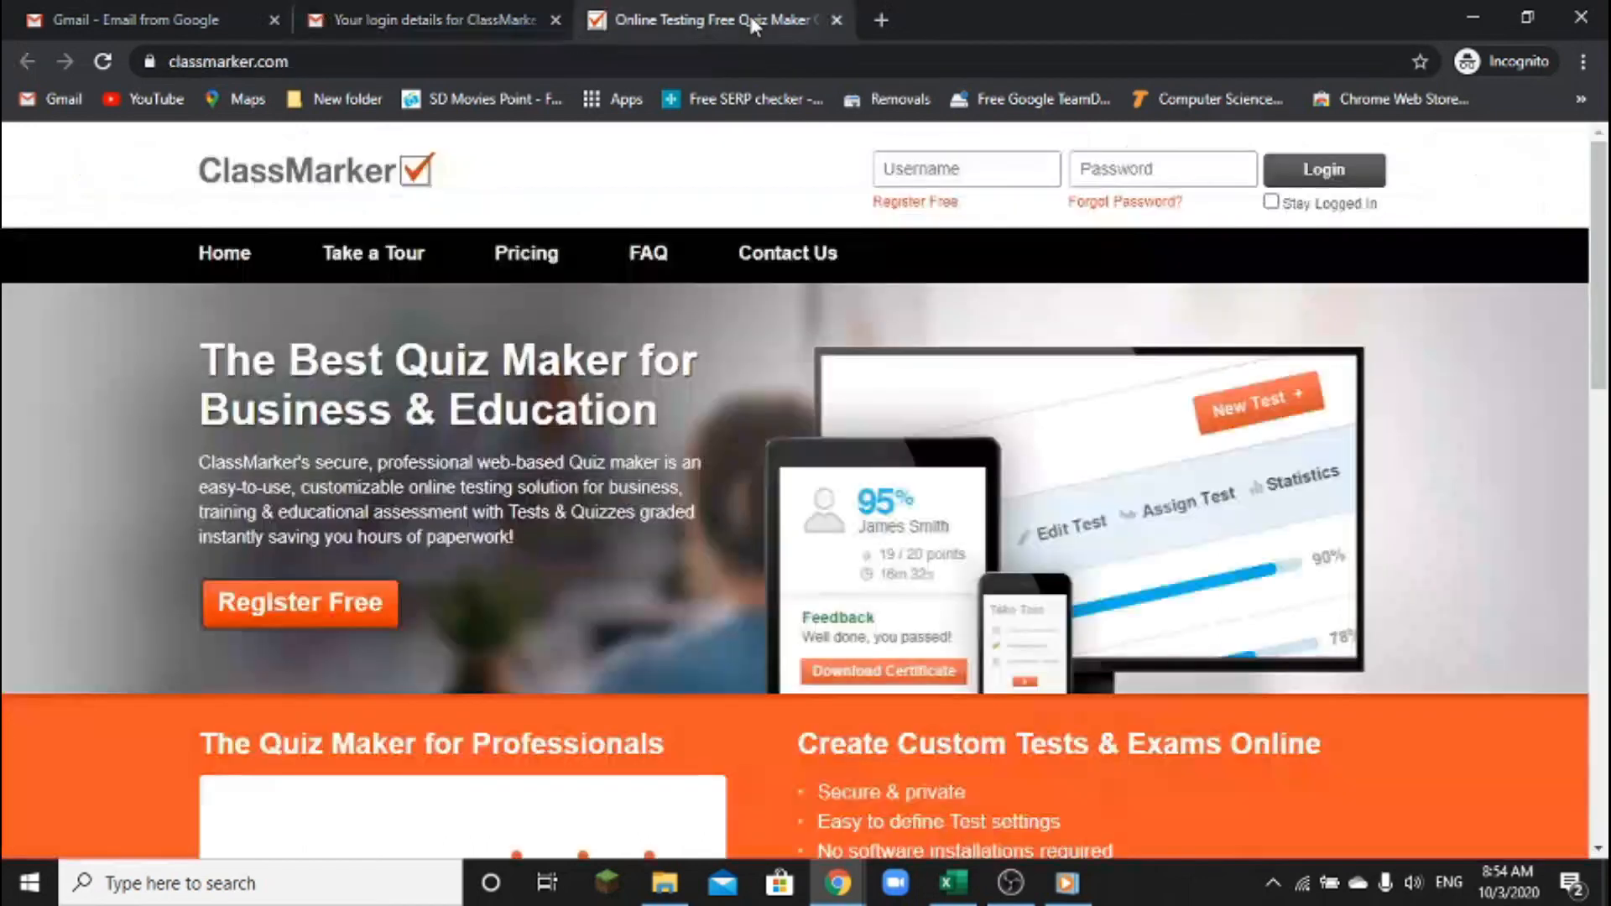
left_click(940, 169)
key("ctrl+v")
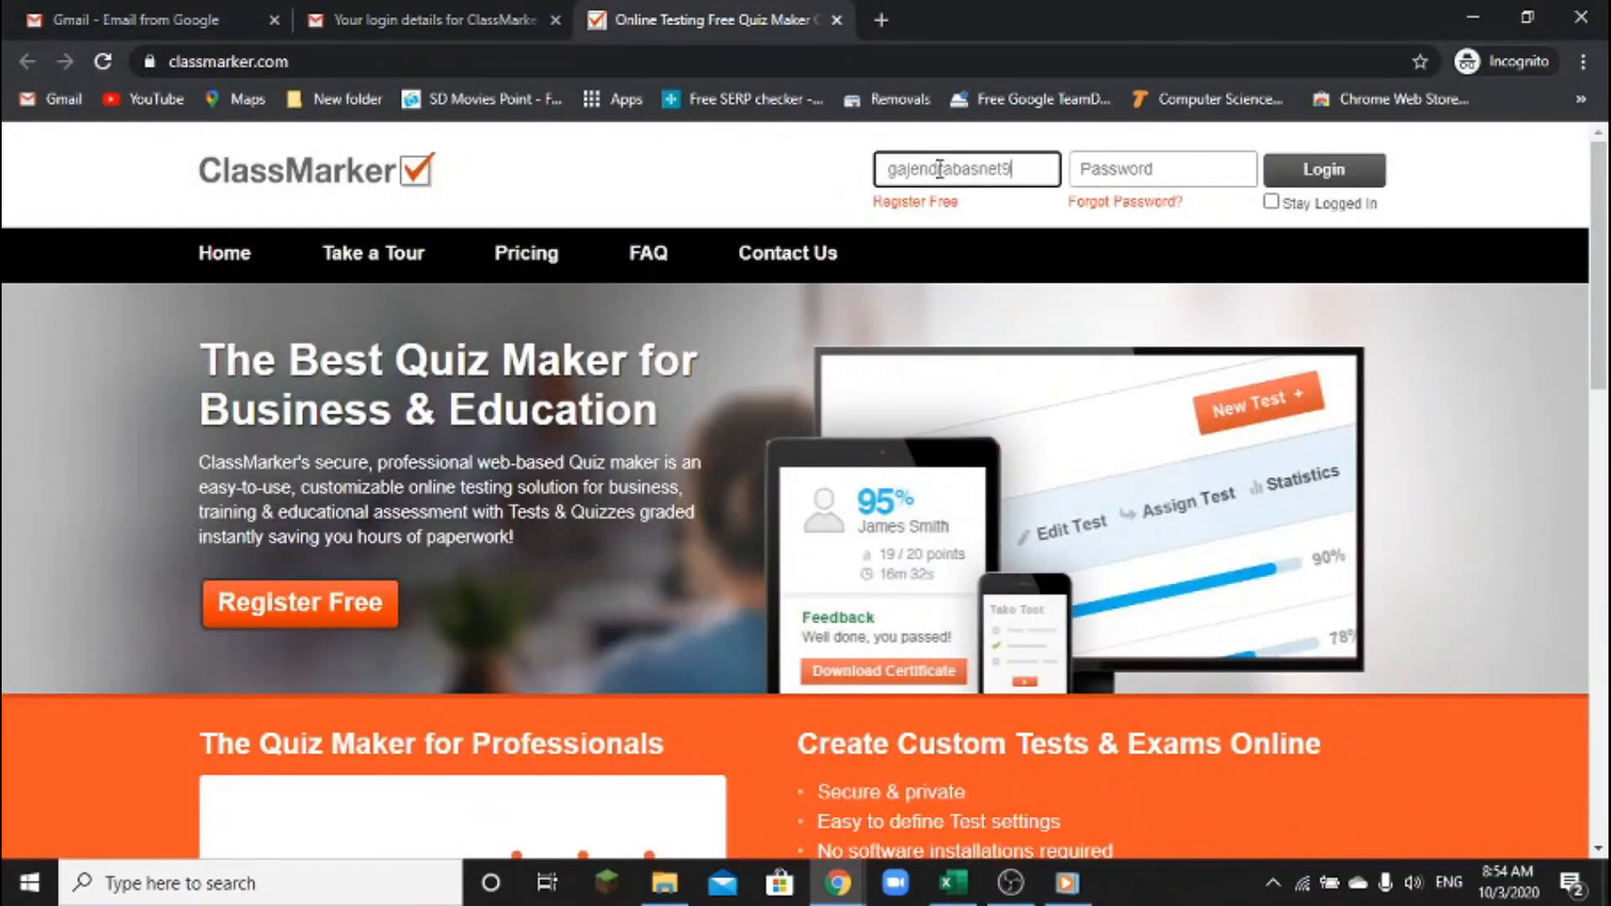
Copy the emailed password into the login form and sign in as the student
left_click(483, 21)
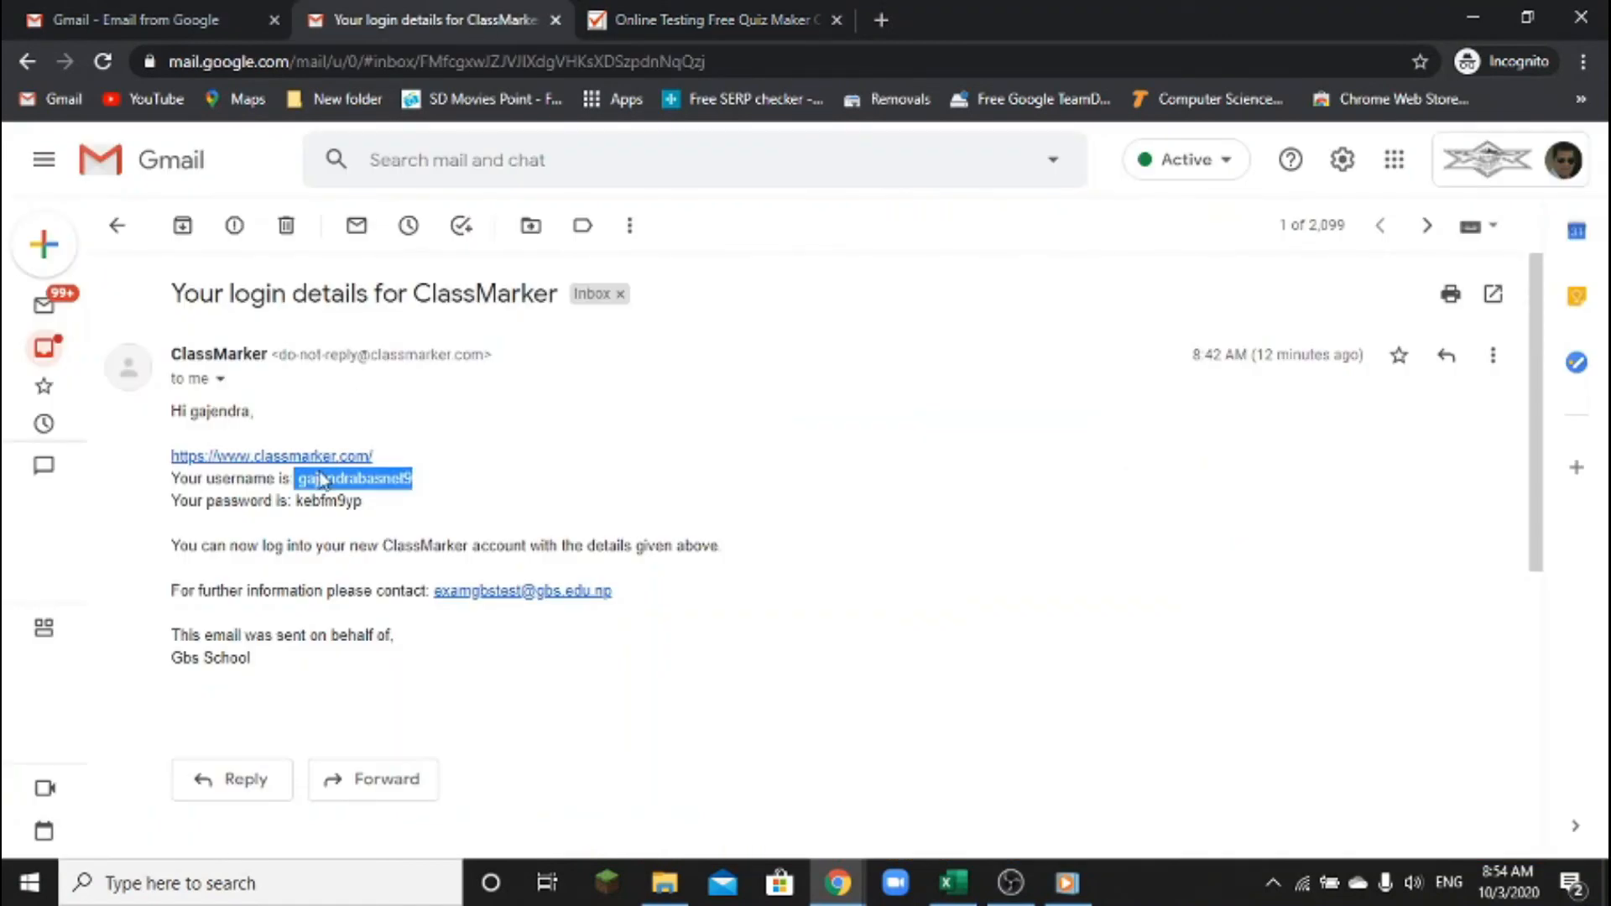
left_click_drag(293, 501, 382, 514)
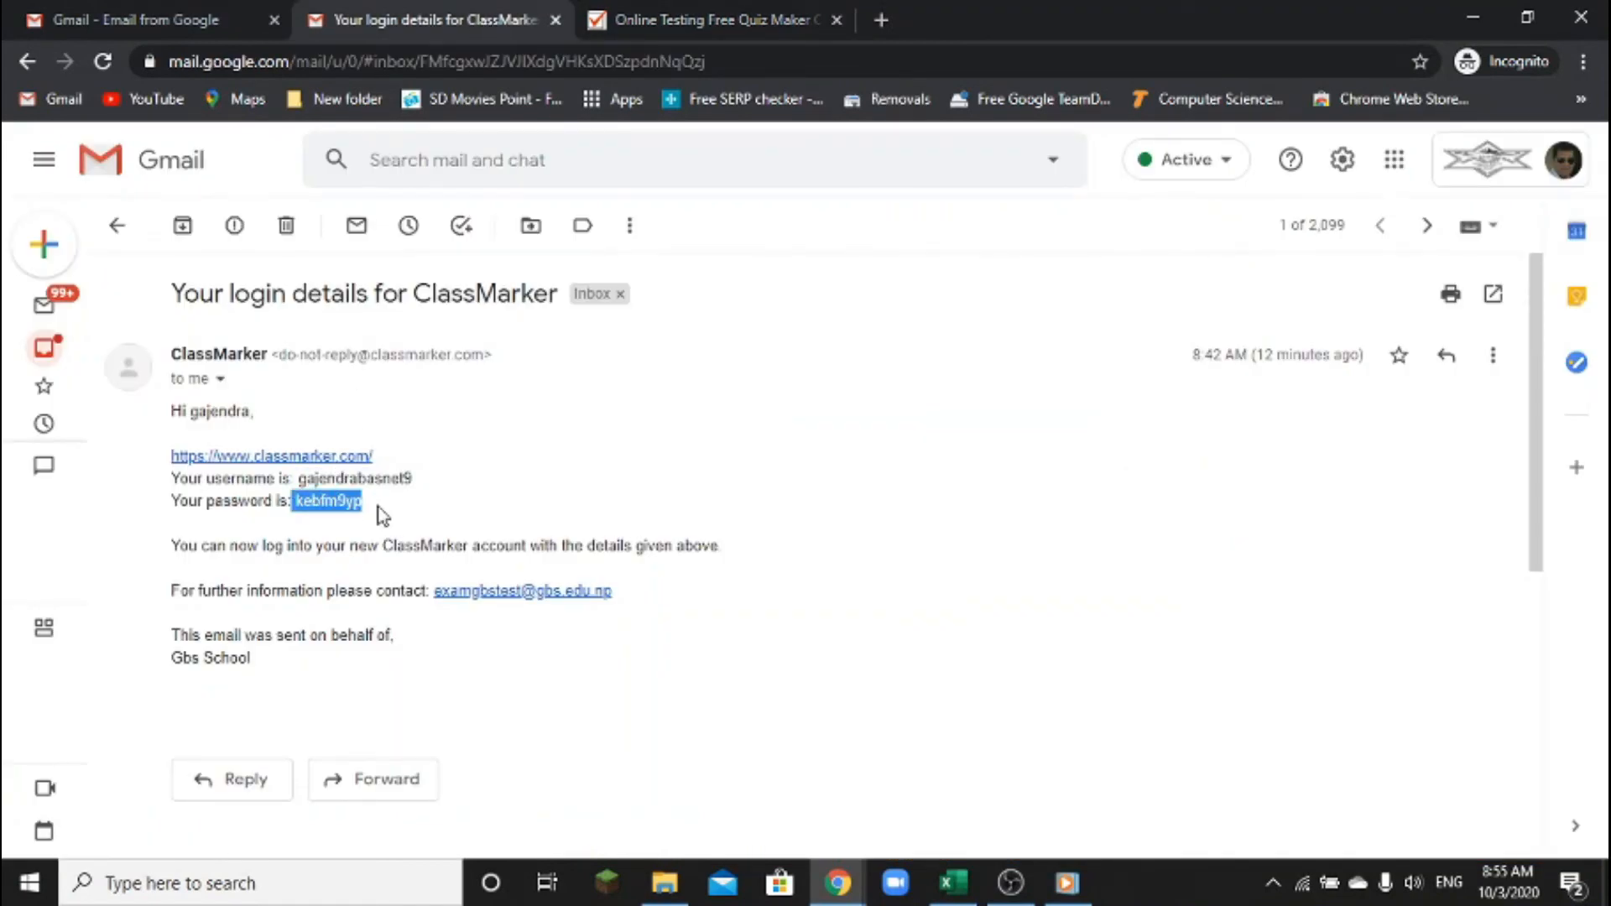
left_click(704, 11)
left_click(1143, 171)
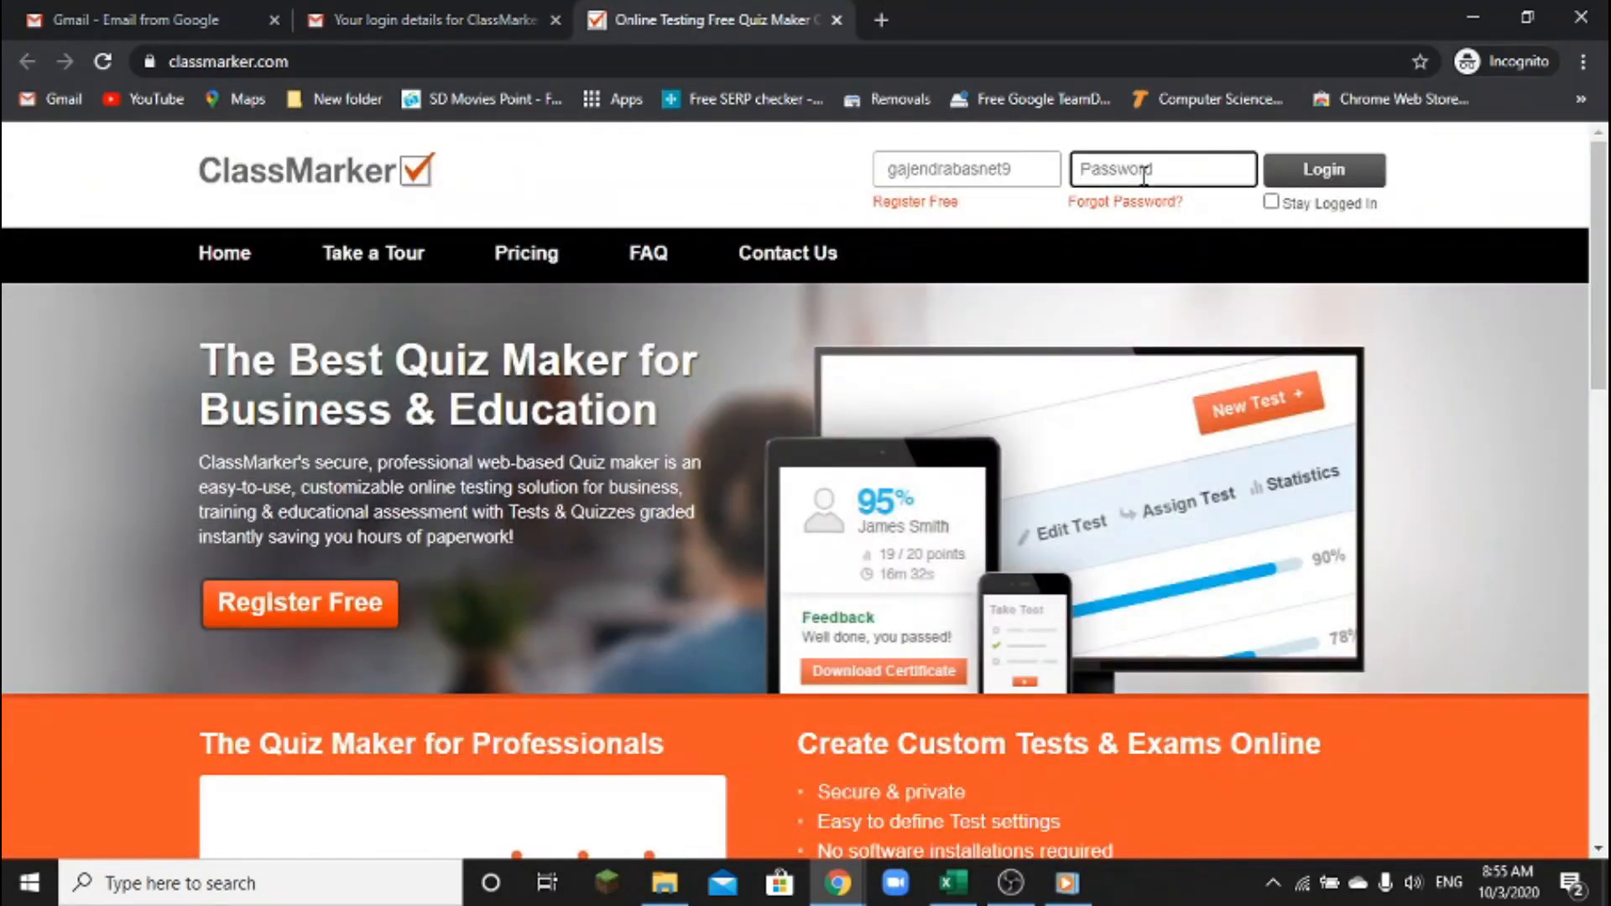
key("ctrl+v")
left_click(1336, 173)
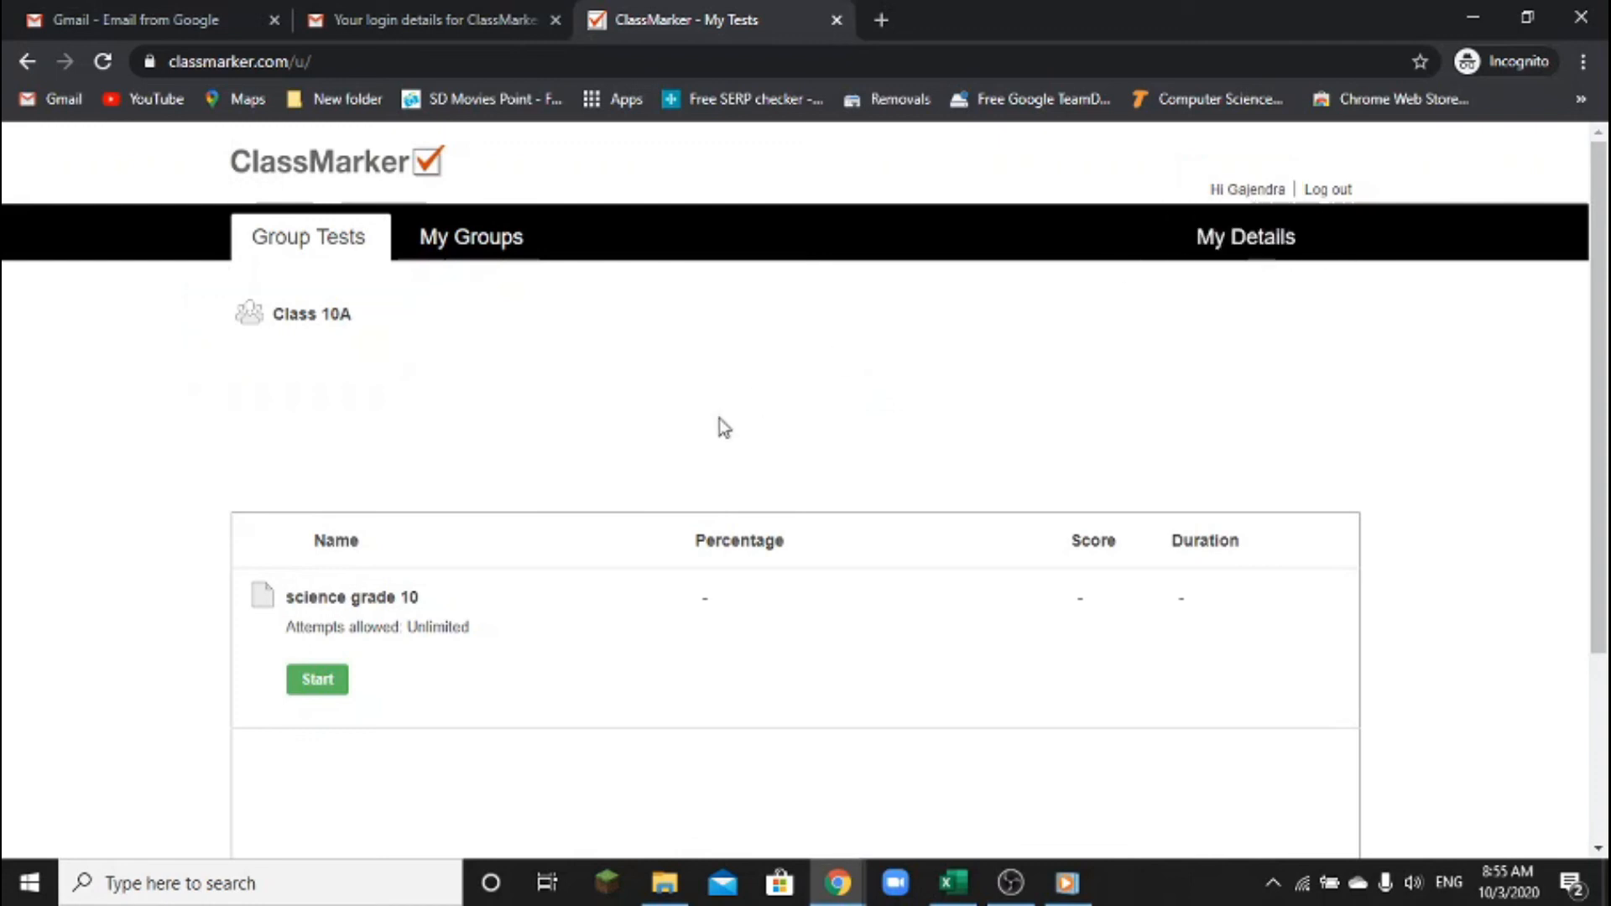
Start 'science grade 10' from Group Tests to reach its introduction page
left_click(317, 680)
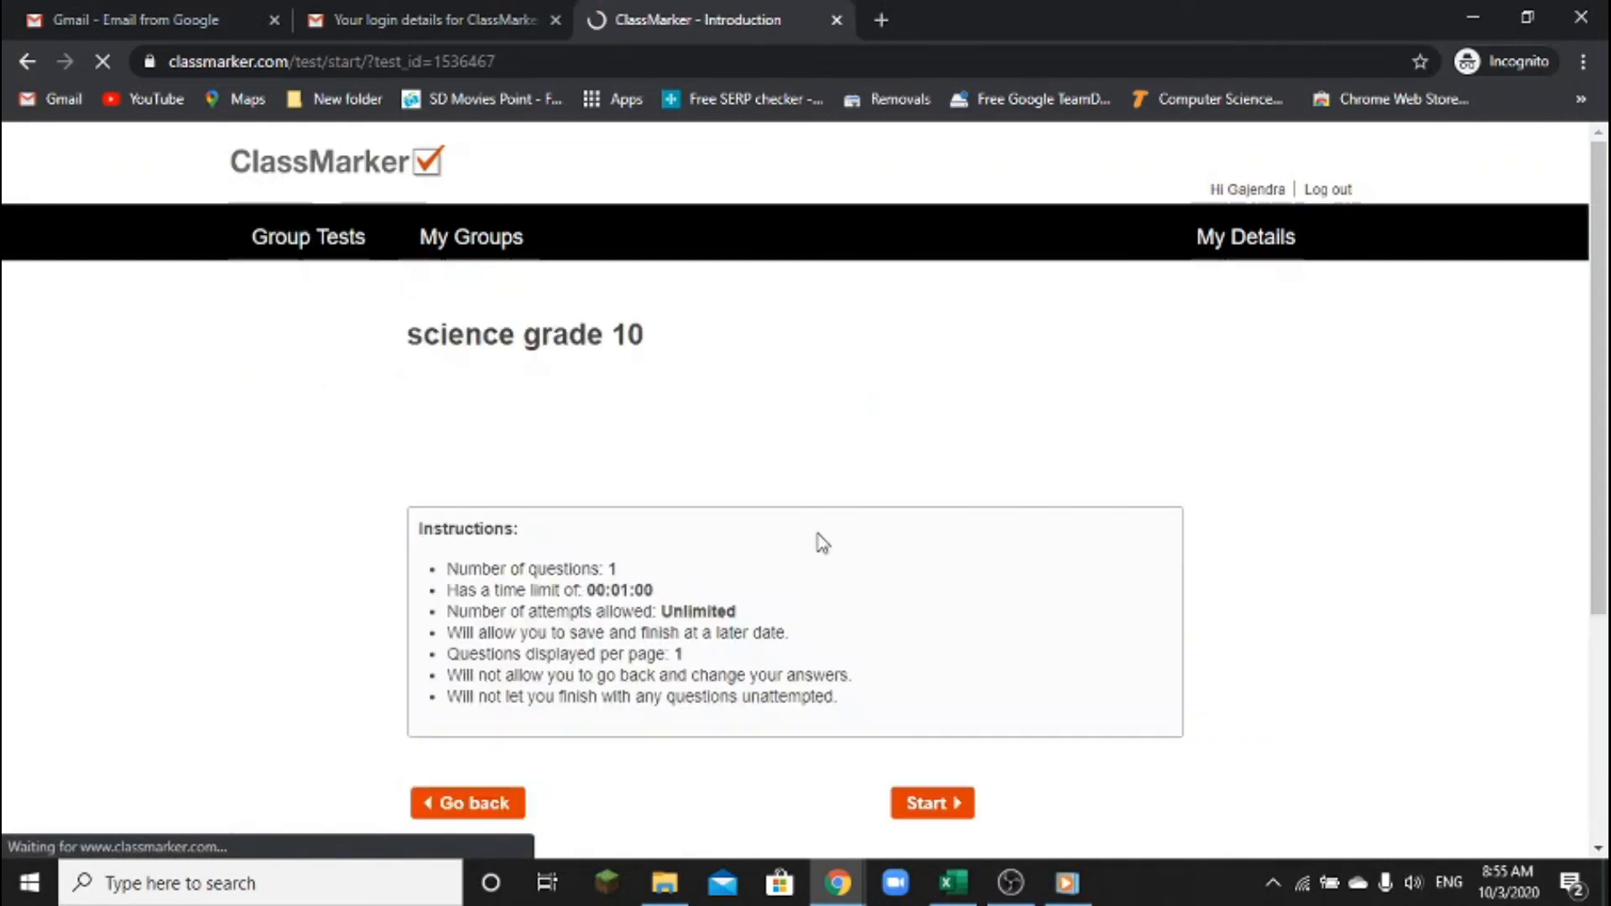
Review the test instructions, including unlimited attempts and the save-and-finish-later rule, then start the timed test
scroll(820, 543, "down", 3)
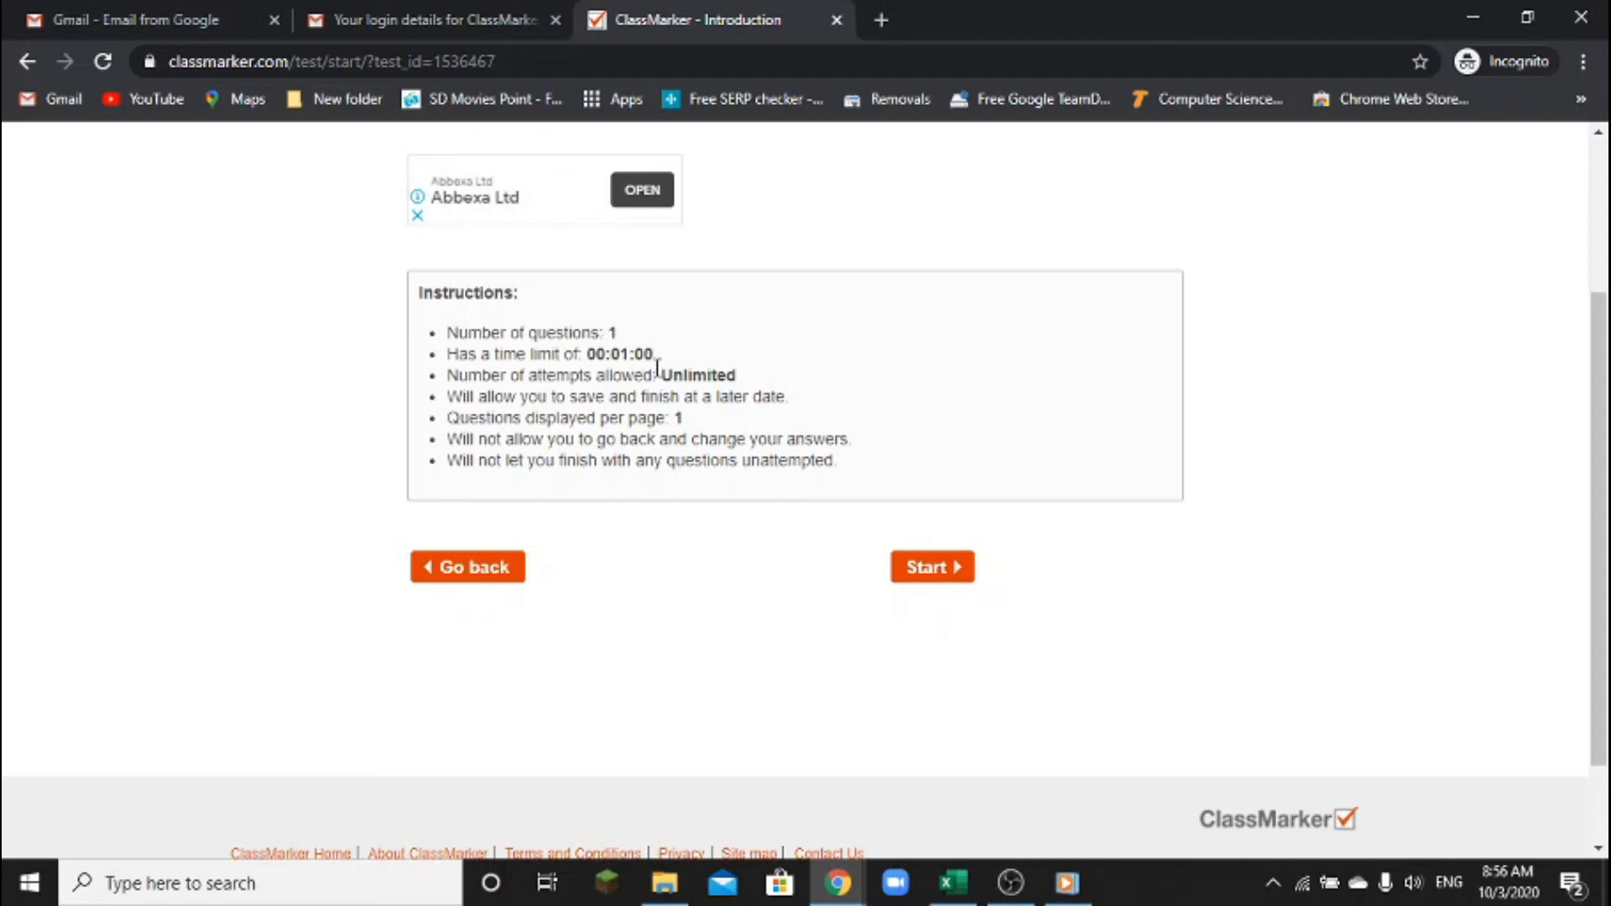
left_click_drag(658, 375, 768, 378)
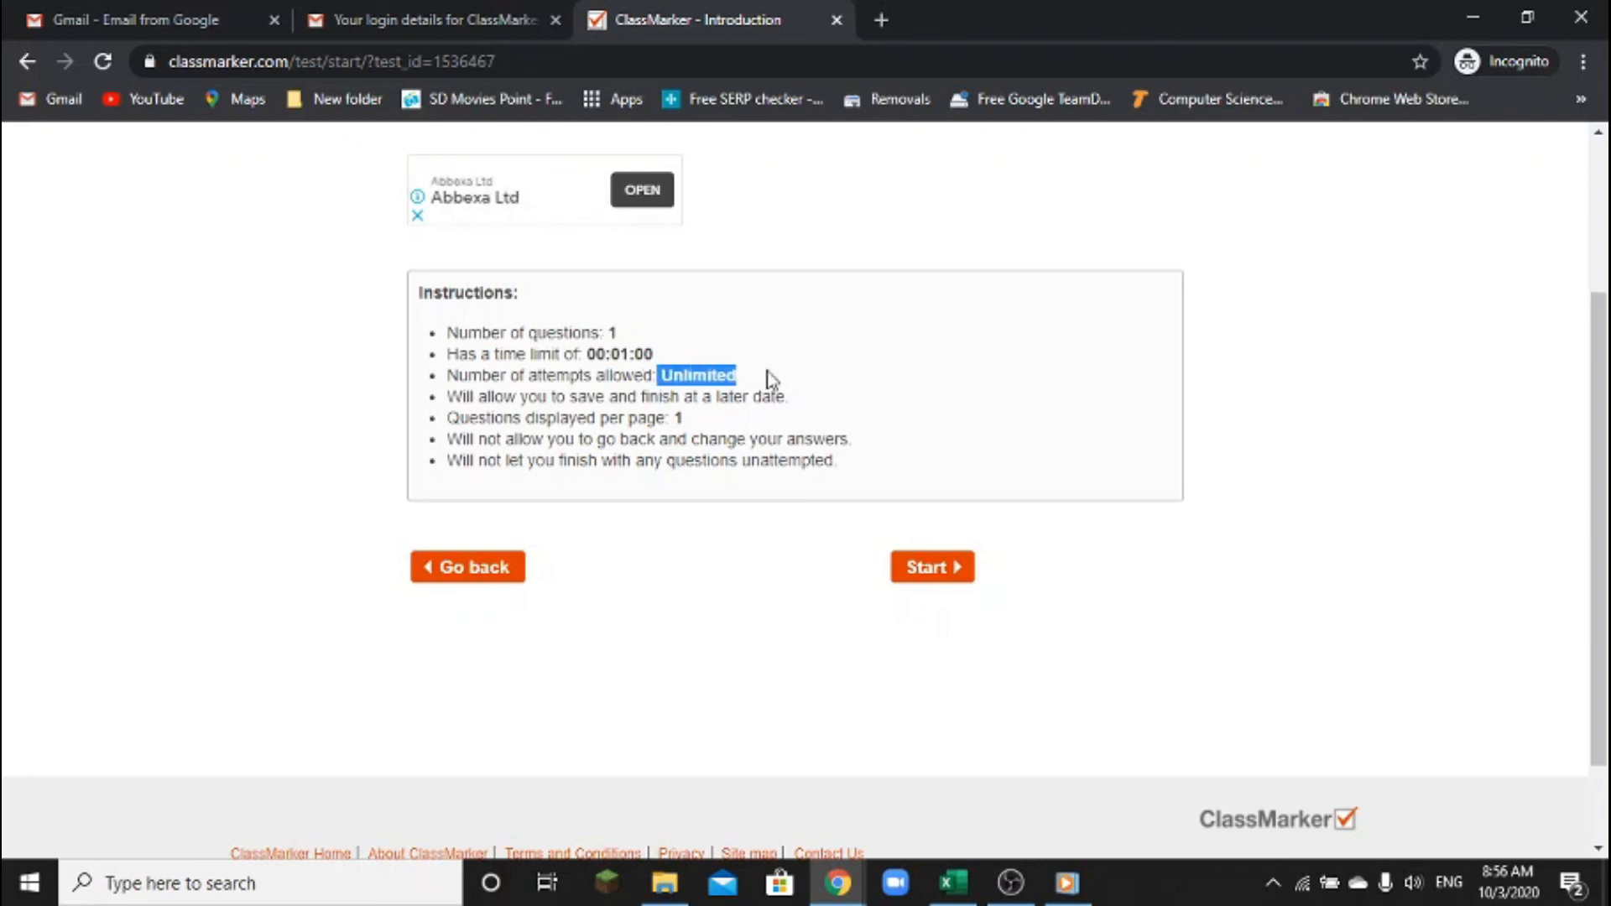
left_click(676, 419)
left_click_drag(578, 397, 782, 398)
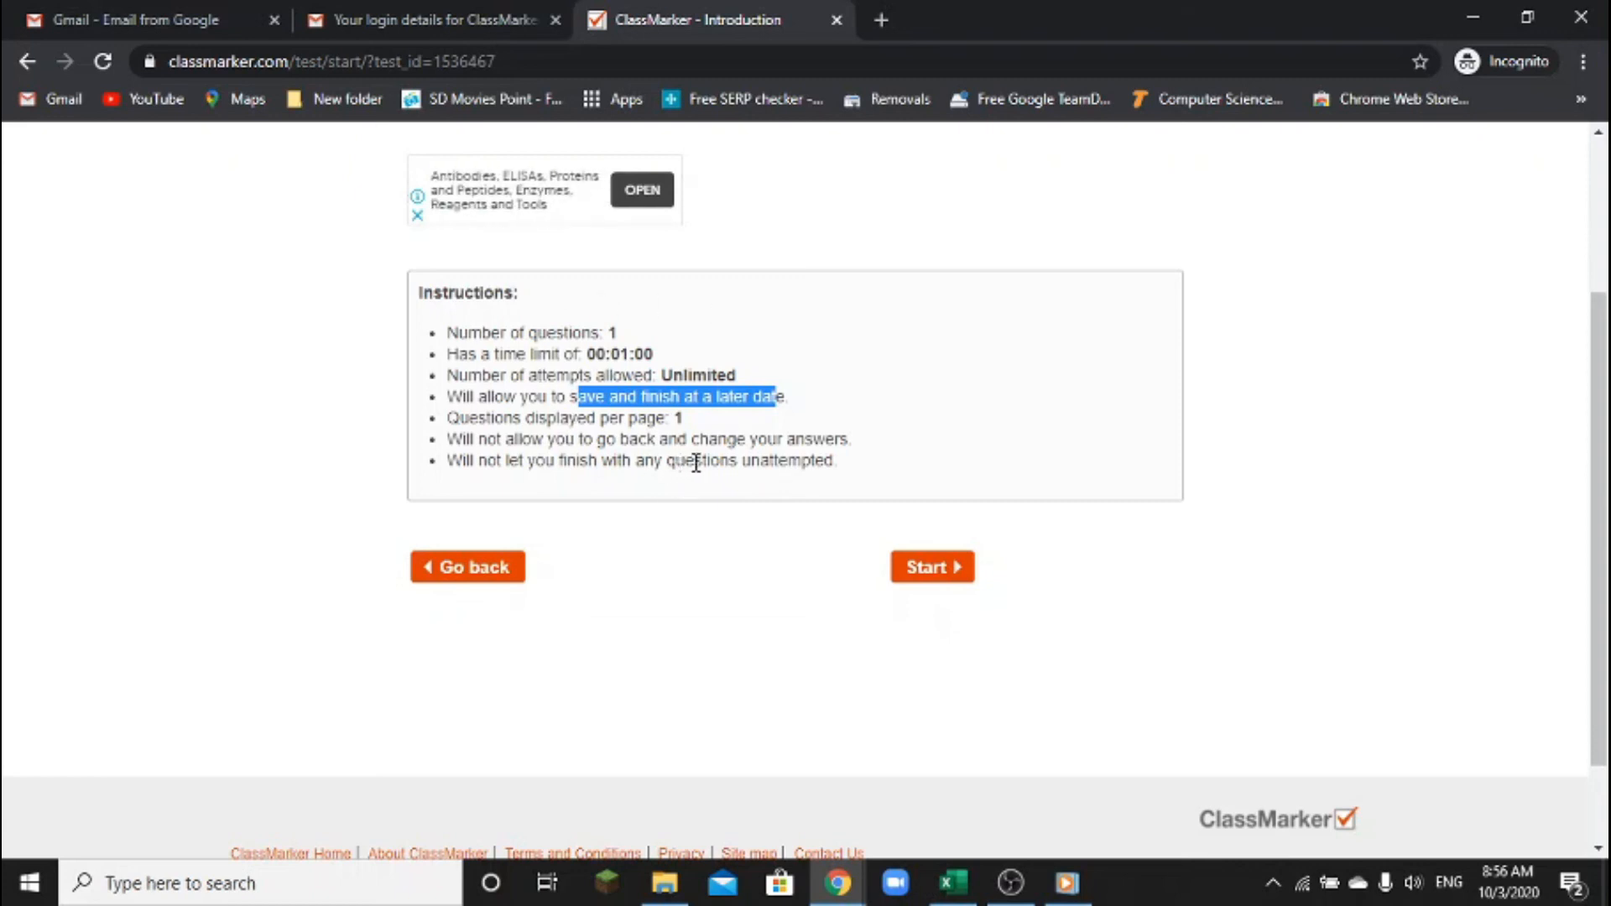
left_click(924, 577)
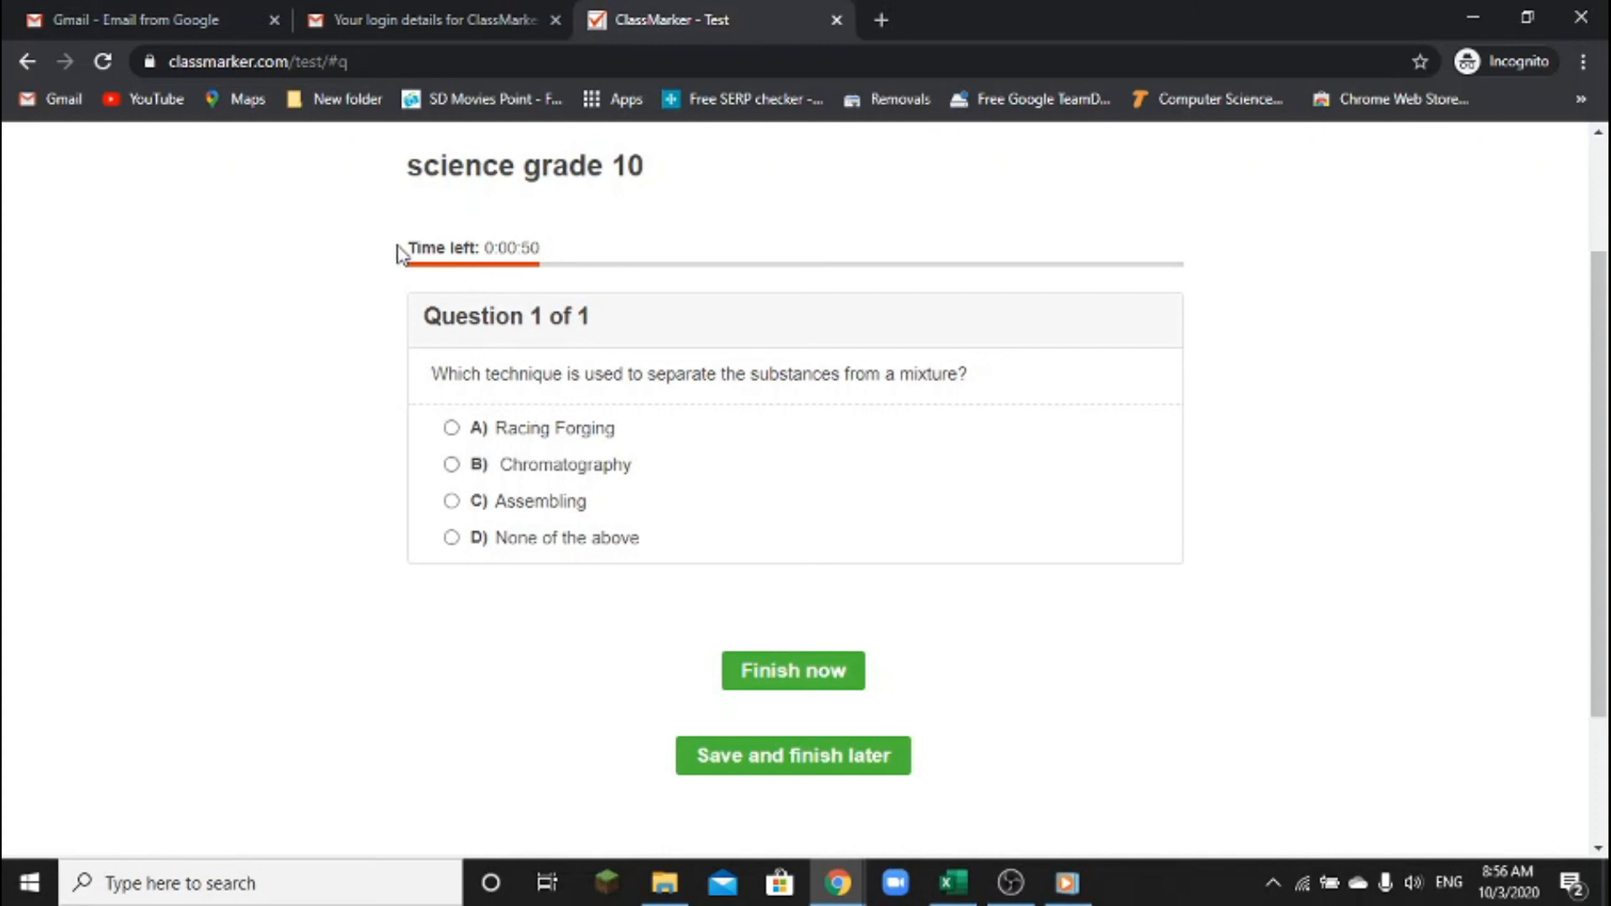
Answer B) Chromatography, finish and submit the test, then return to the teacher's ClassMarker window
mouse_move(390, 214)
left_mouse_down()
mouse_move(421, 276)
mouse_move(775, 276)
left_mouse_up()
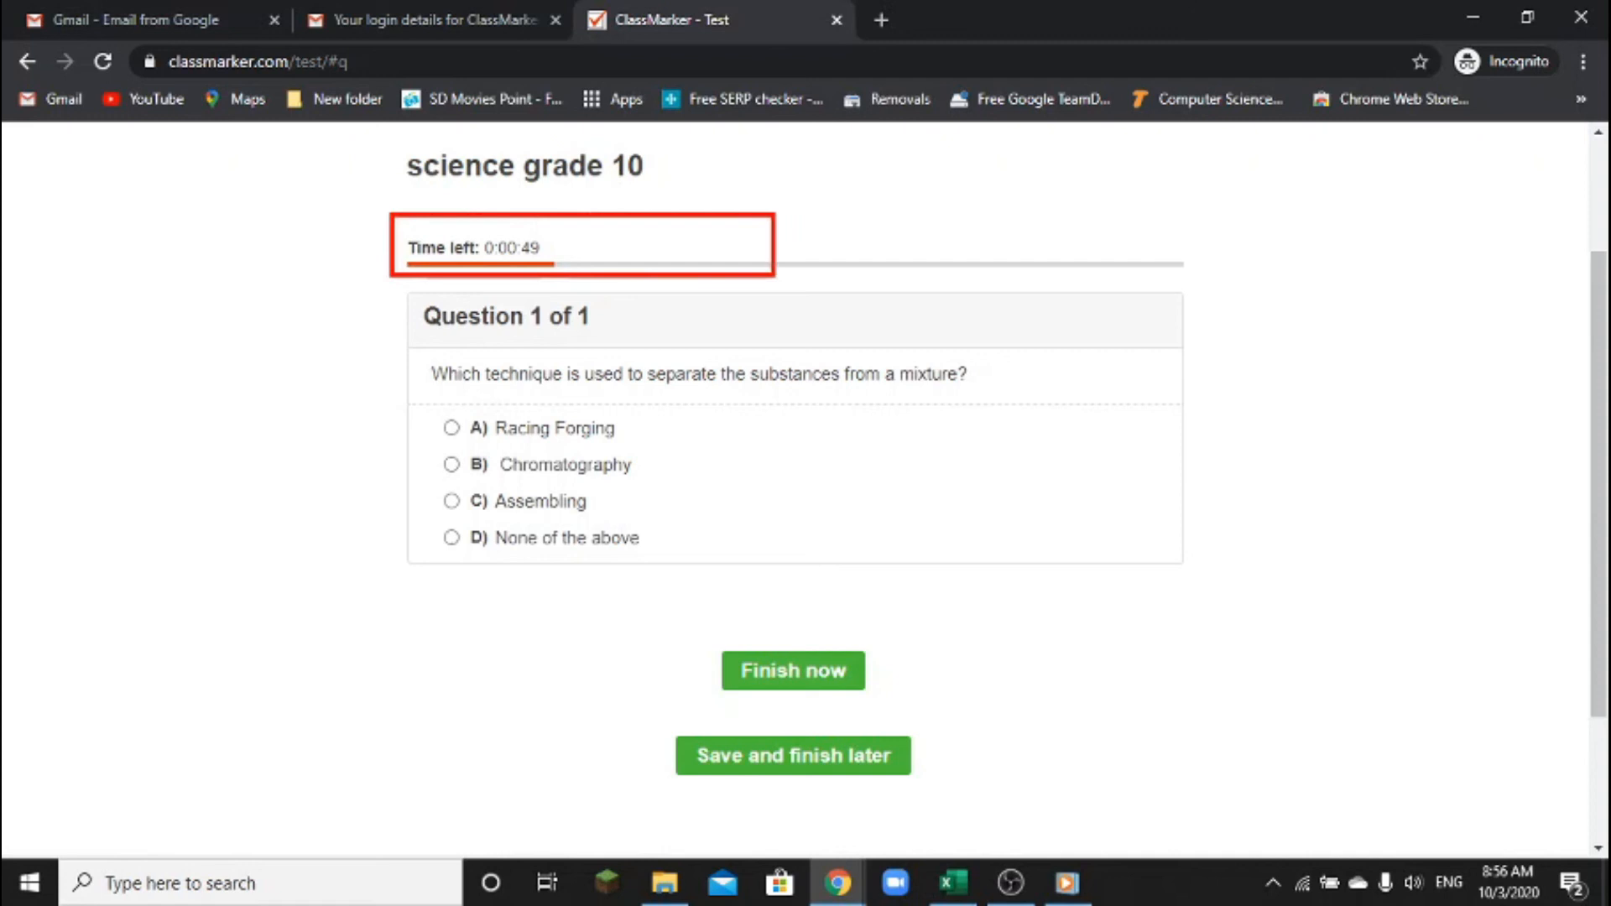
key("Escape")
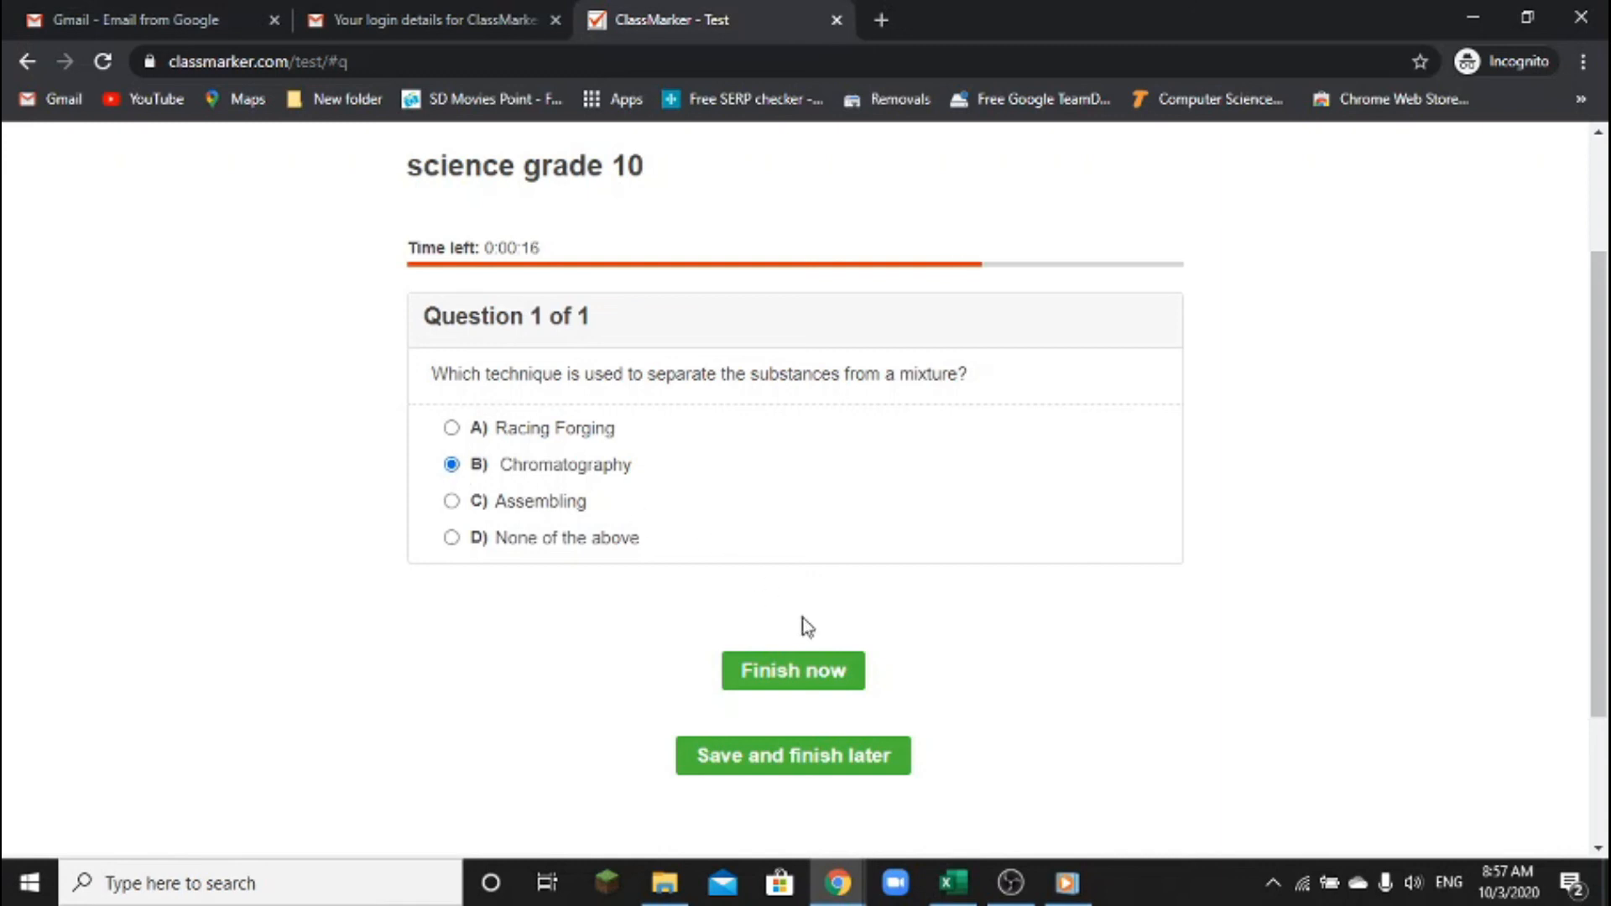
left_click(807, 670)
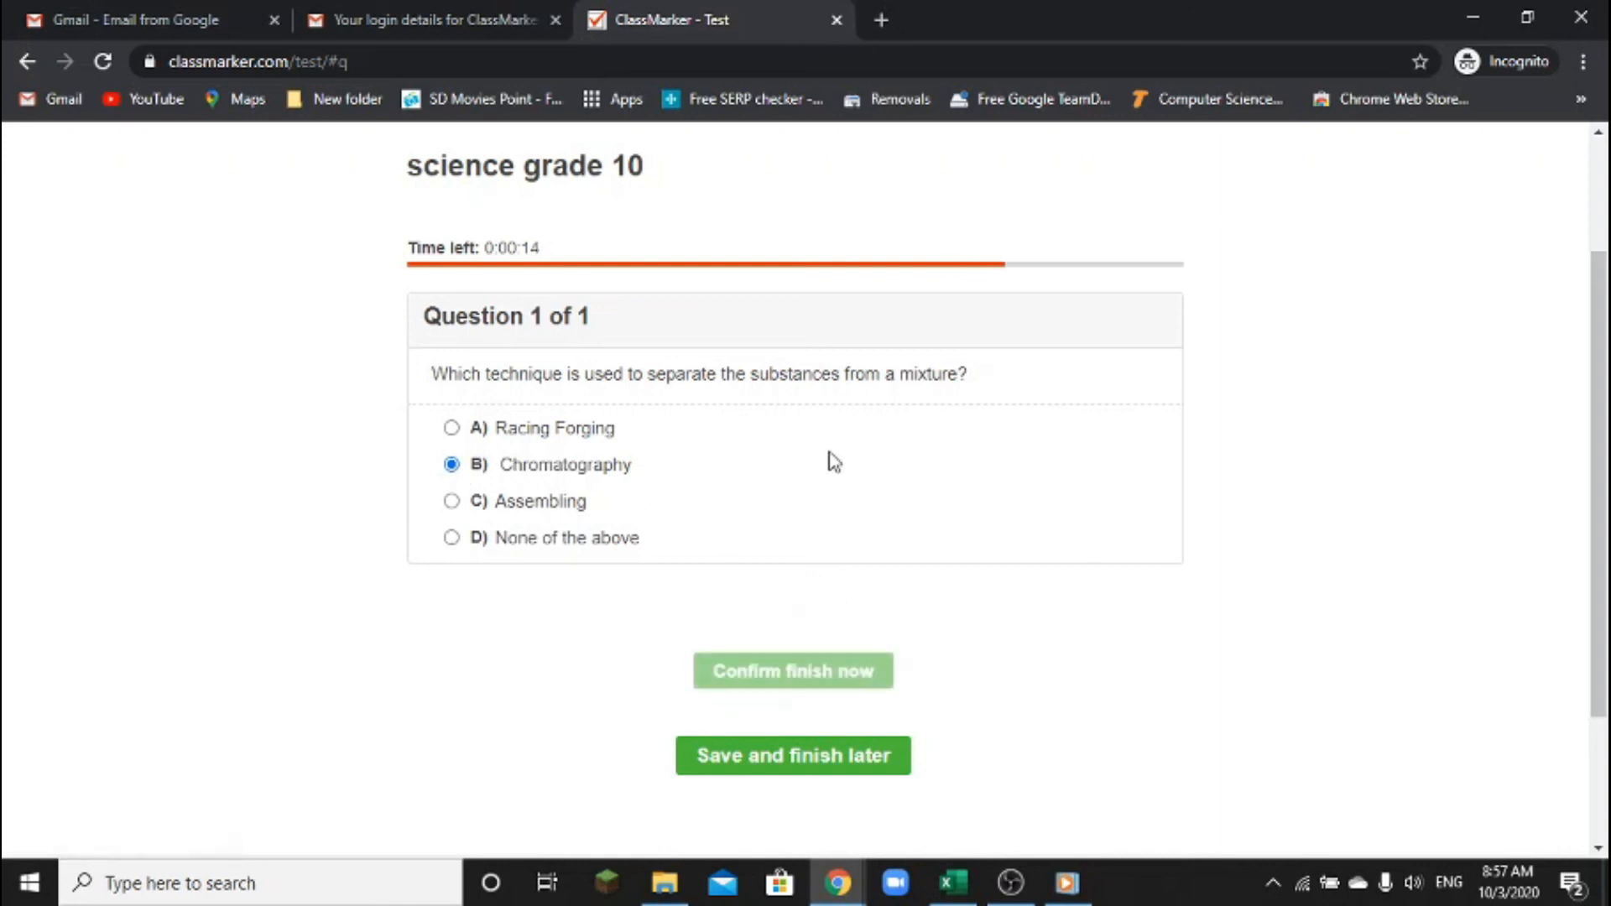
left_click(810, 674)
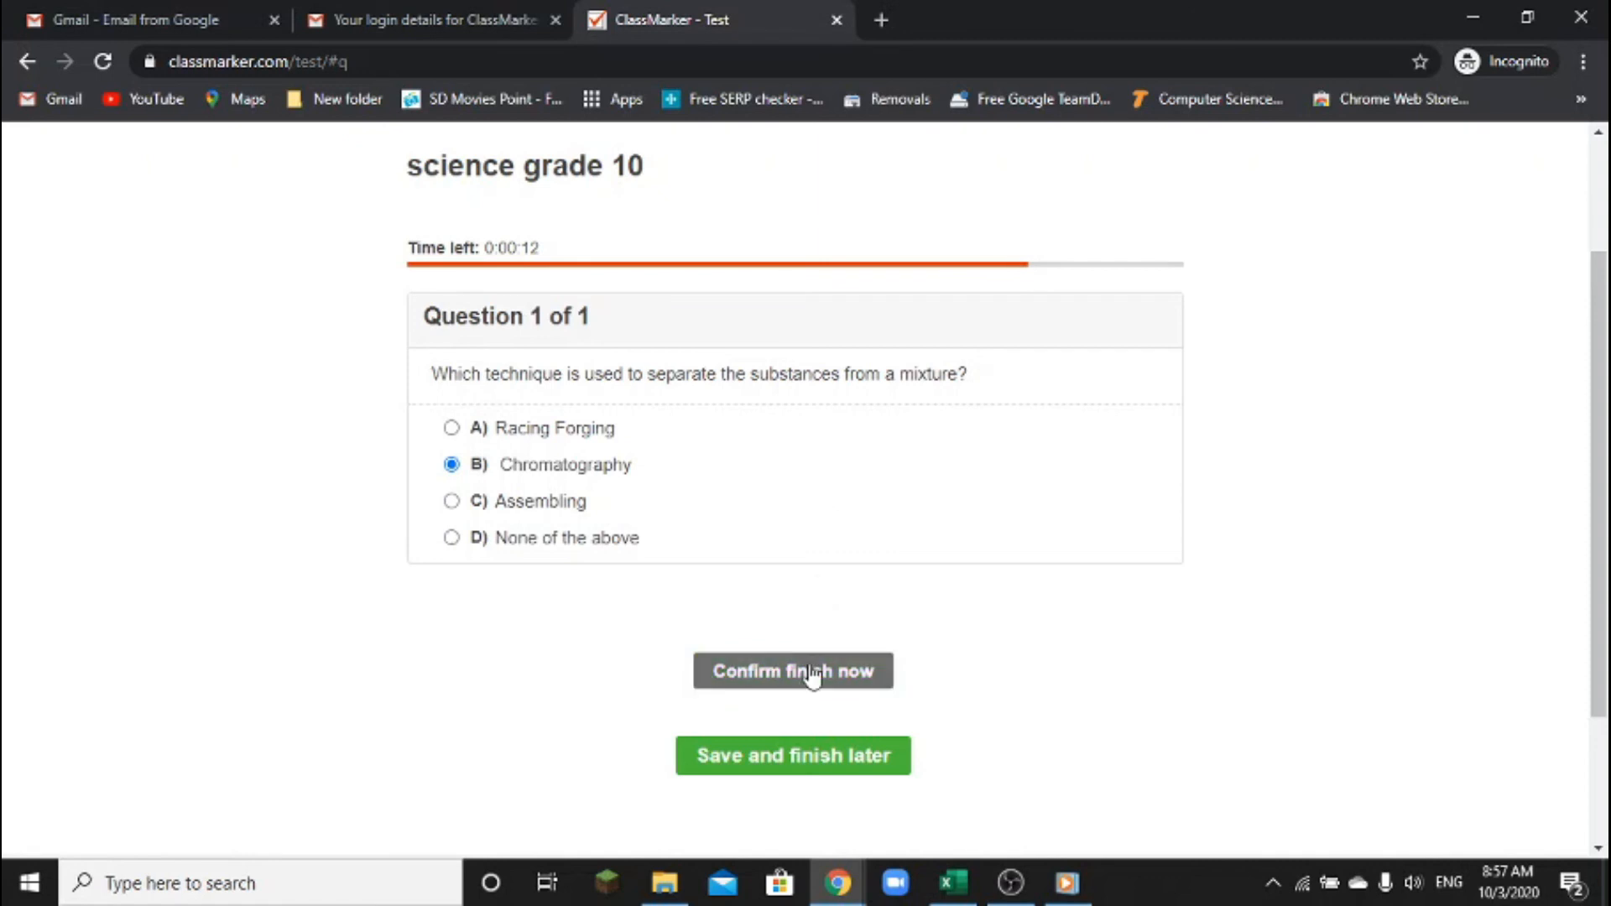
left_click(809, 677)
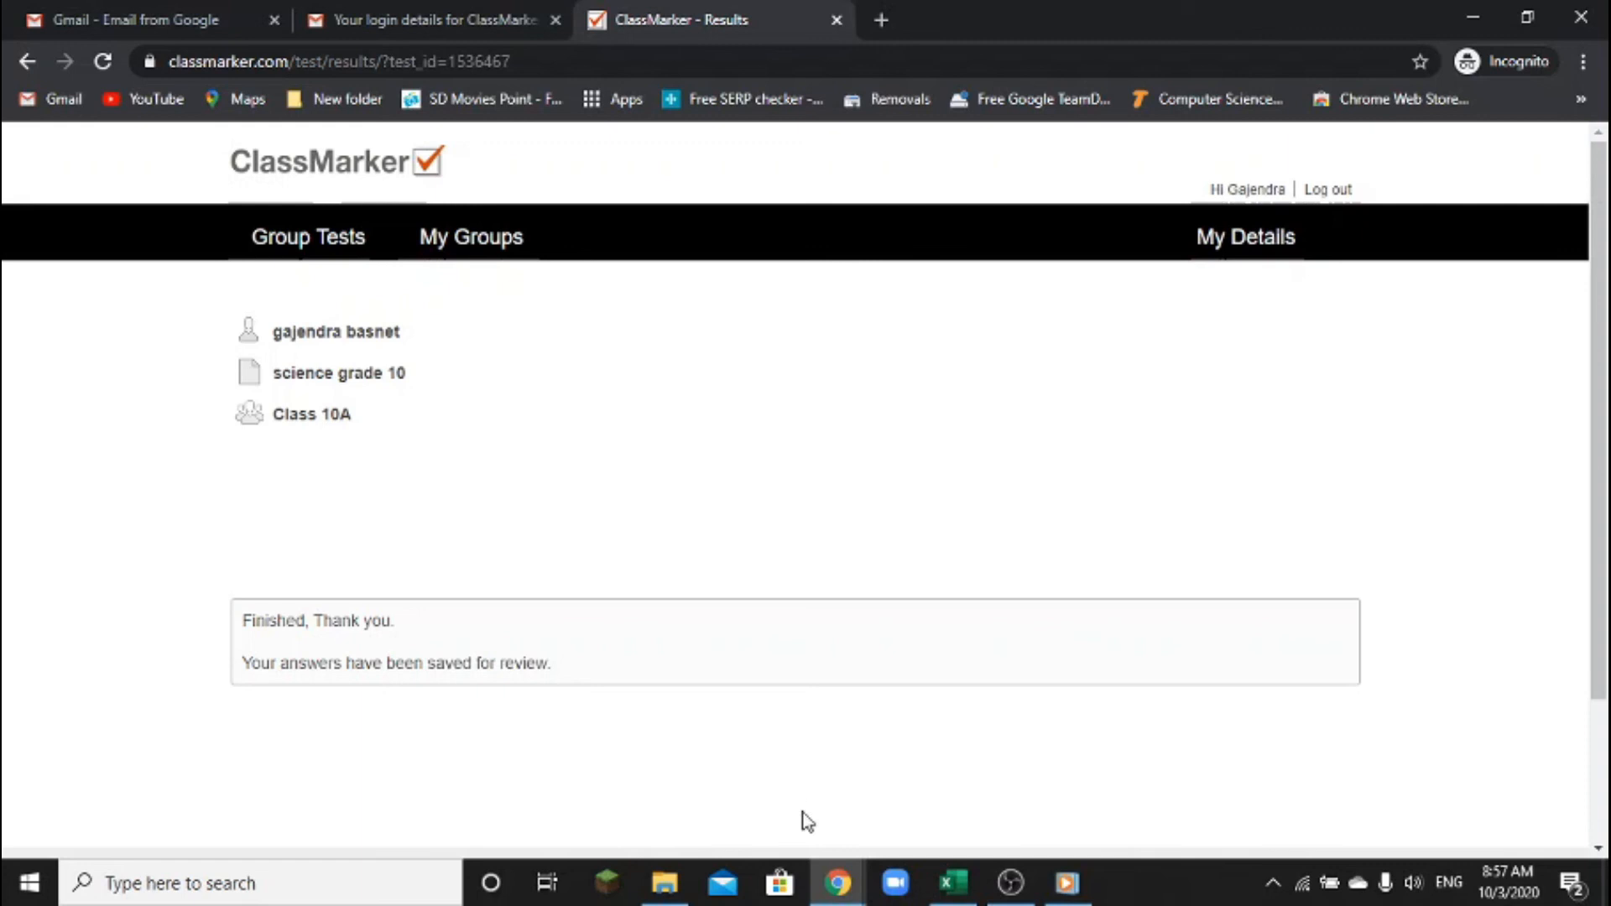
left_click(839, 883)
left_click(758, 829)
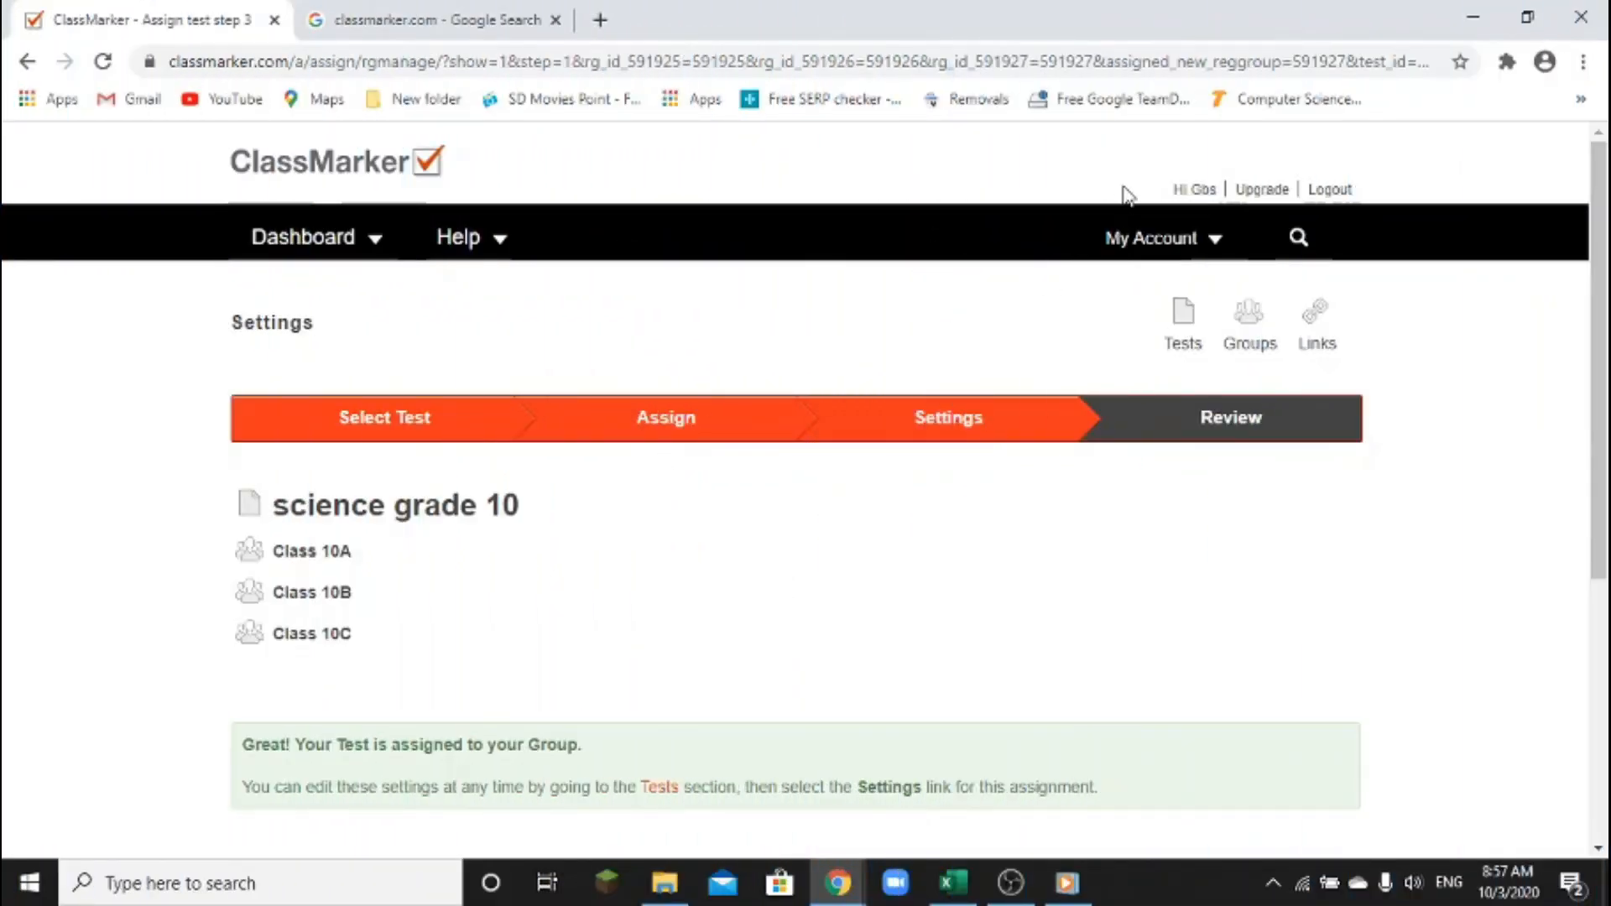
Open the class groups list and expand Class 10A to show its assigned test
left_click_drag(1147, 165, 1243, 205)
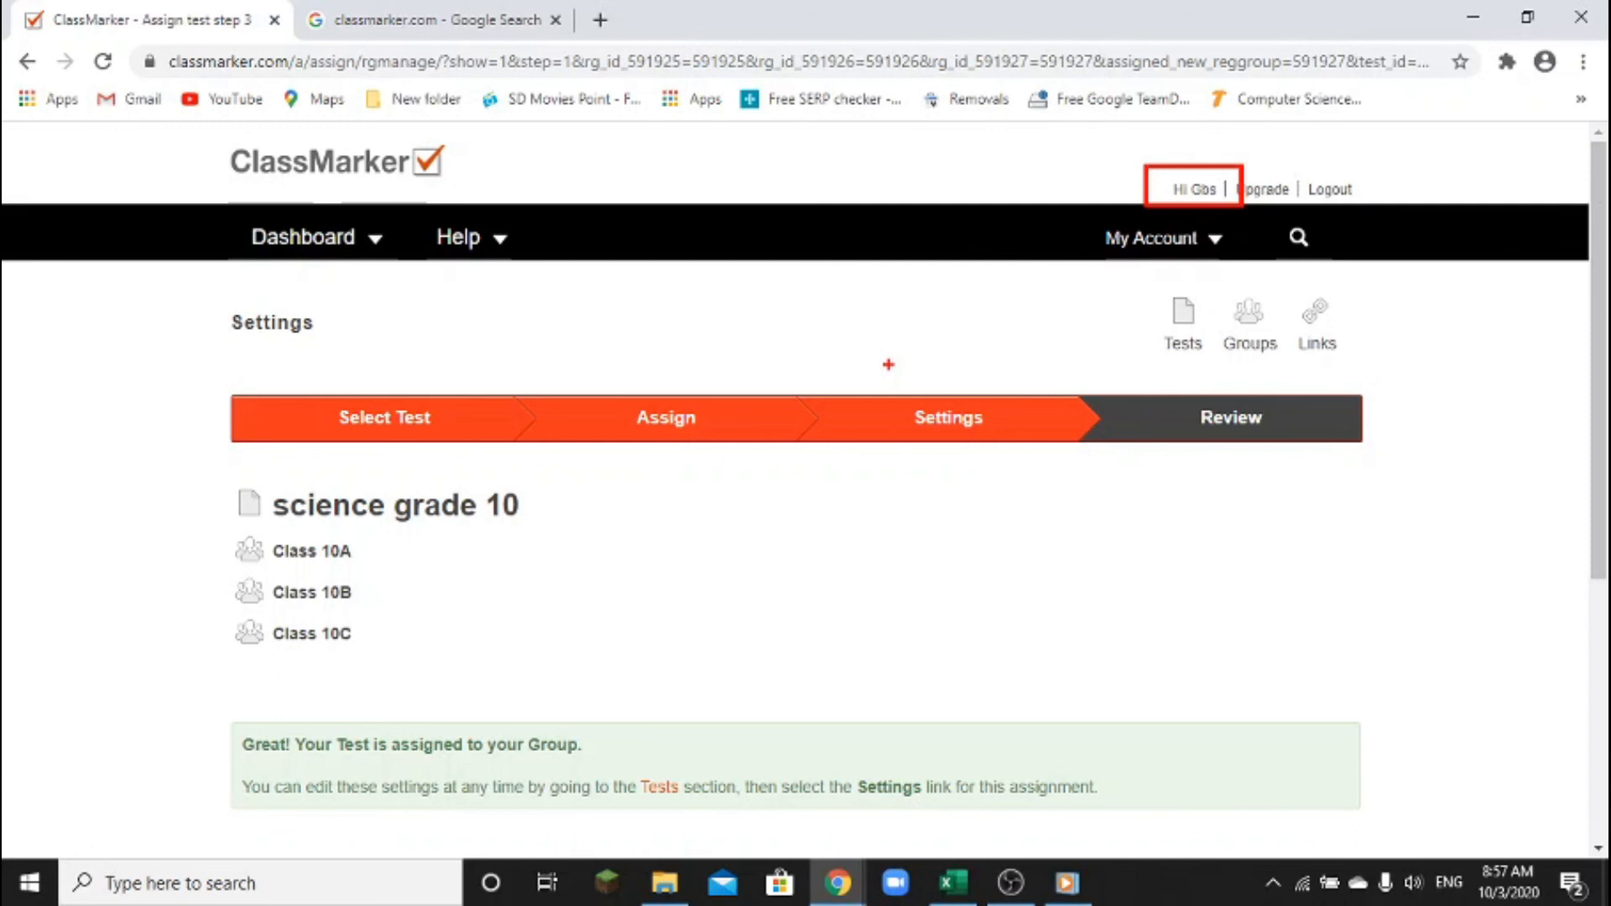
key("Escape")
left_click(1247, 345)
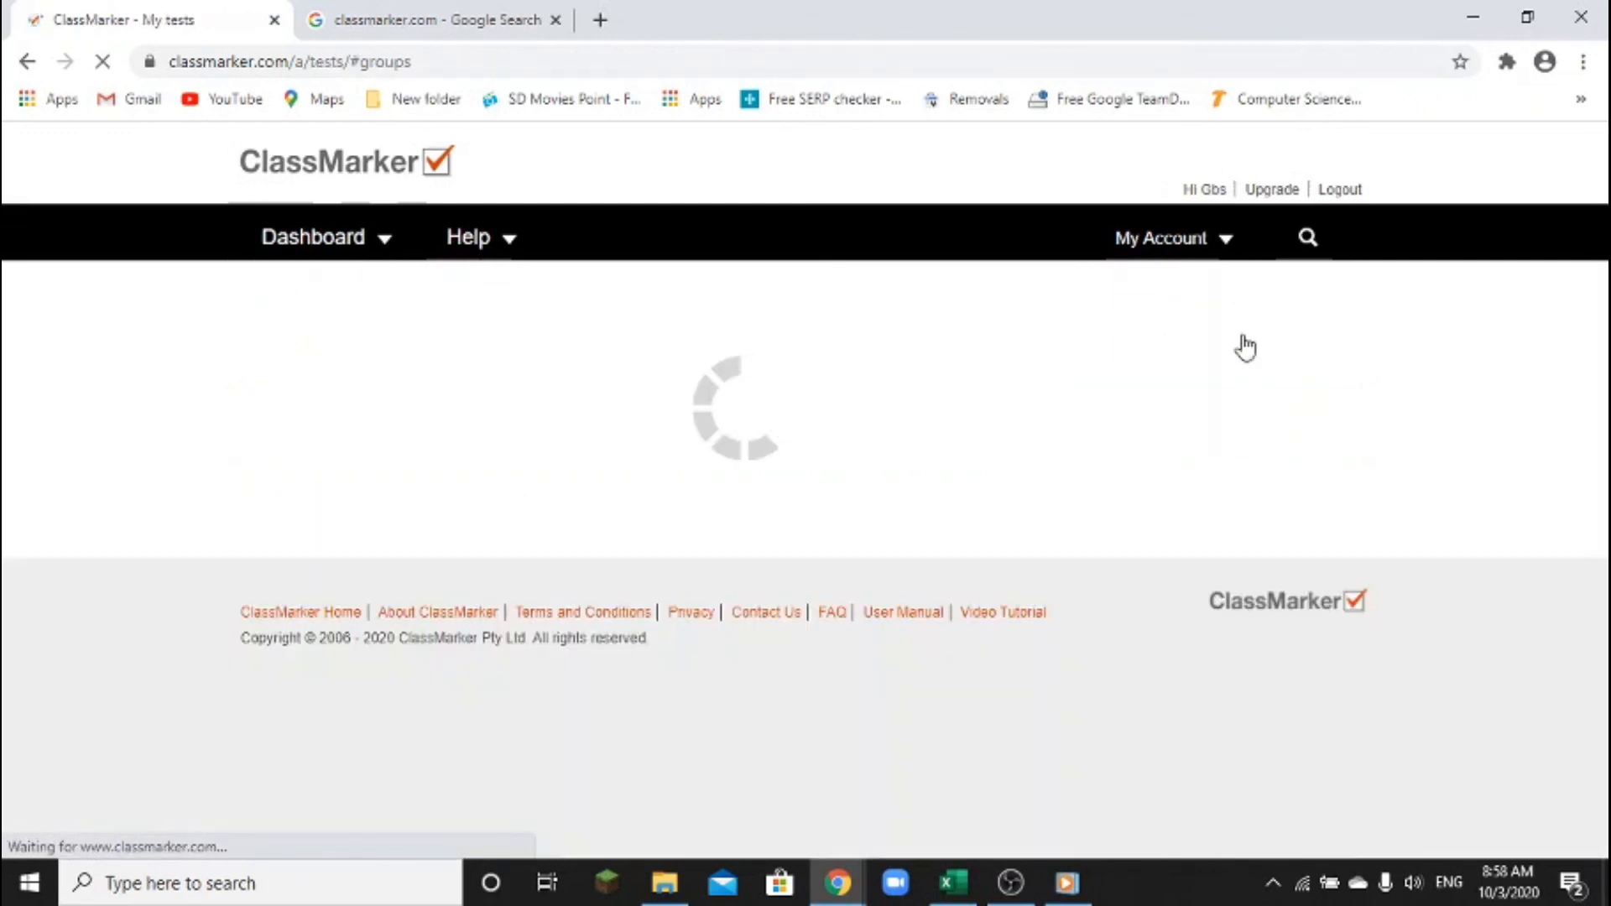
scroll(960, 377, "down", 2)
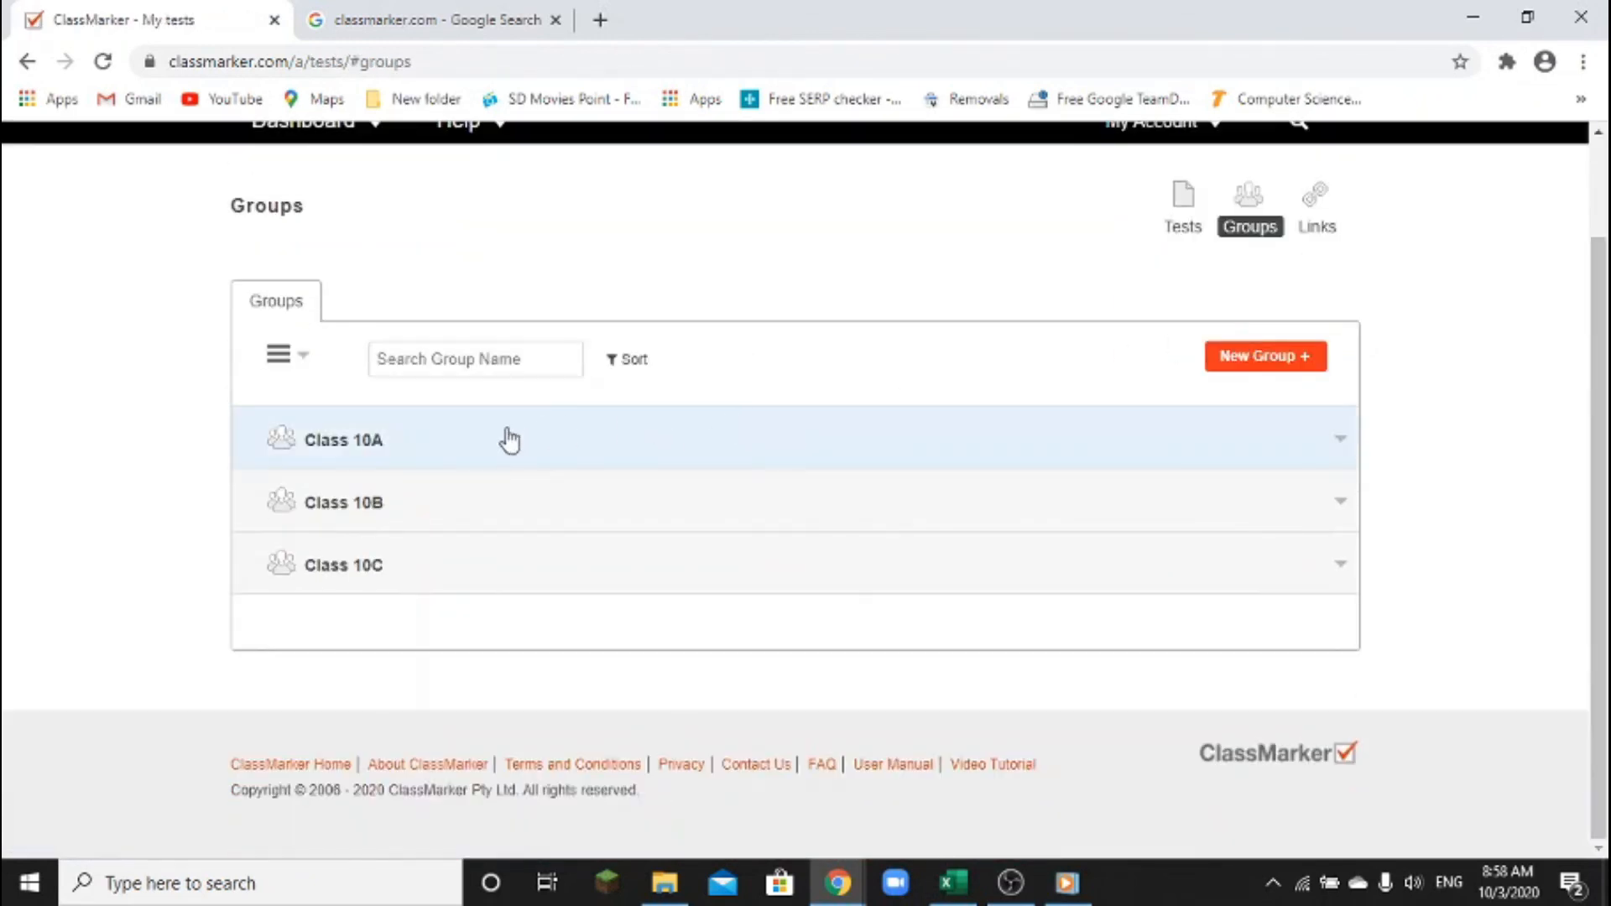
left_click(373, 461)
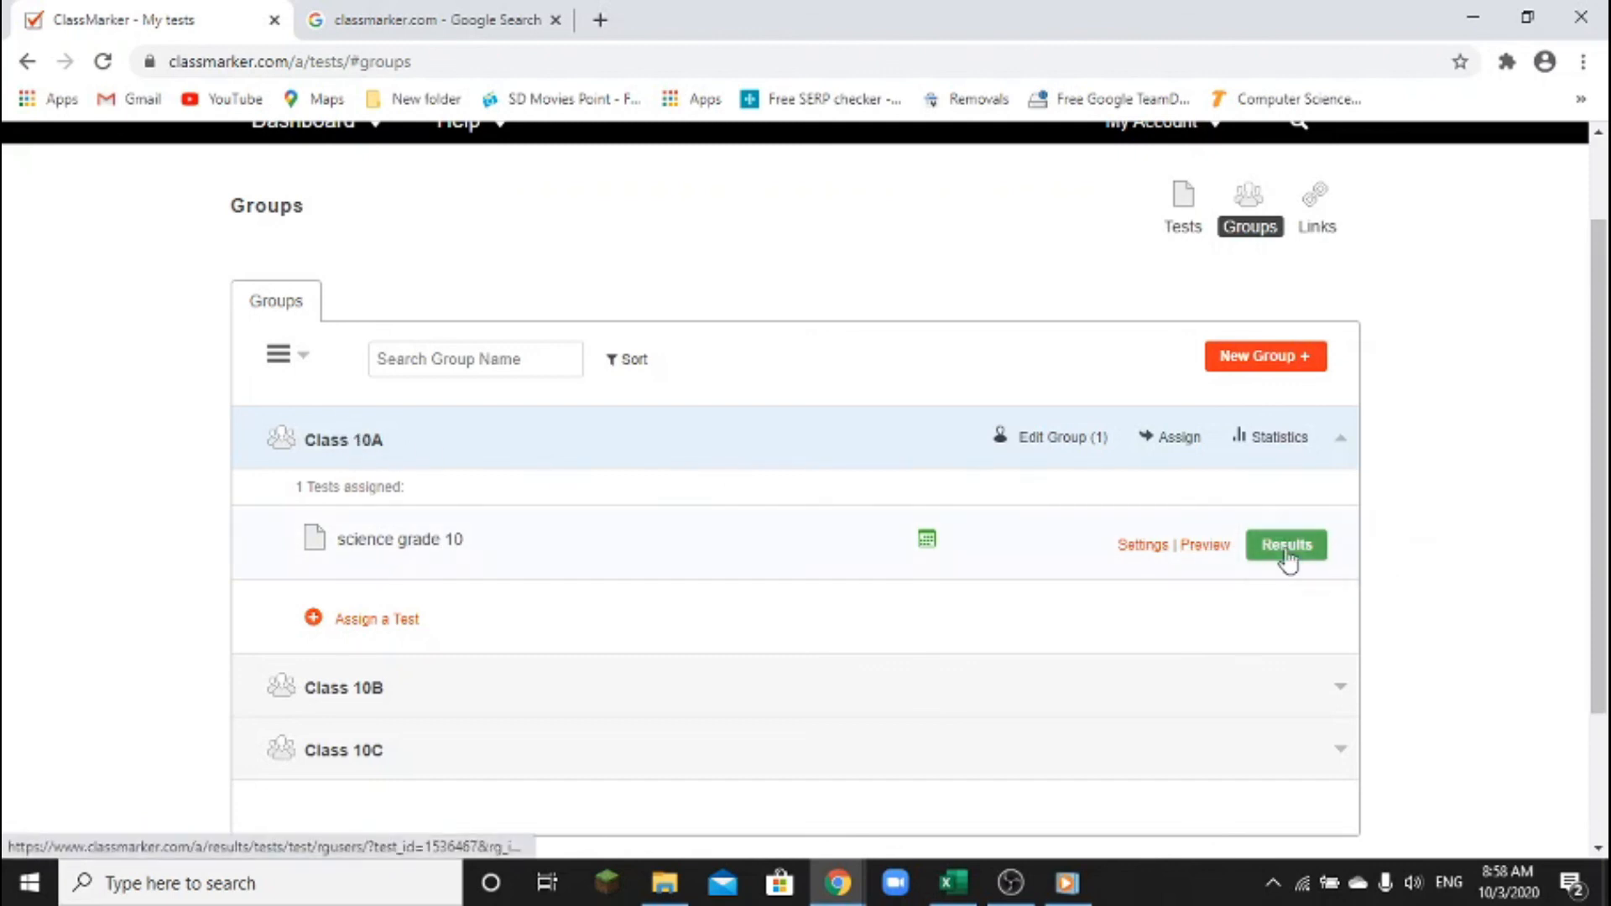
Expand Classes 10B and 10C to show each also has science grade 10 assigned
scroll(604, 526, "down", 1)
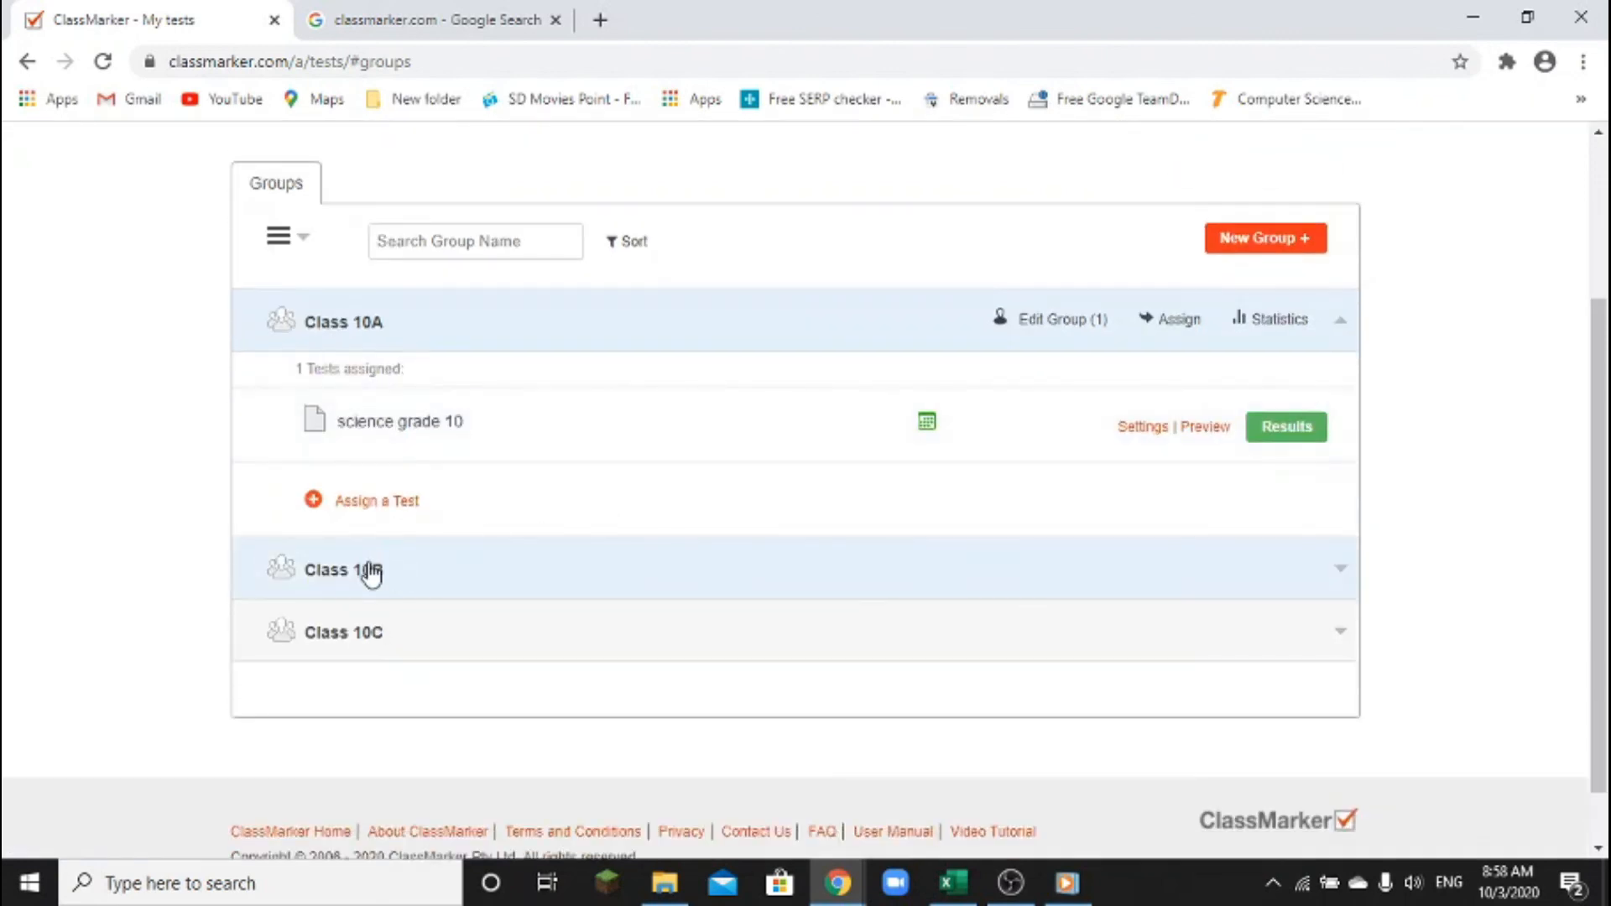
left_click(370, 570)
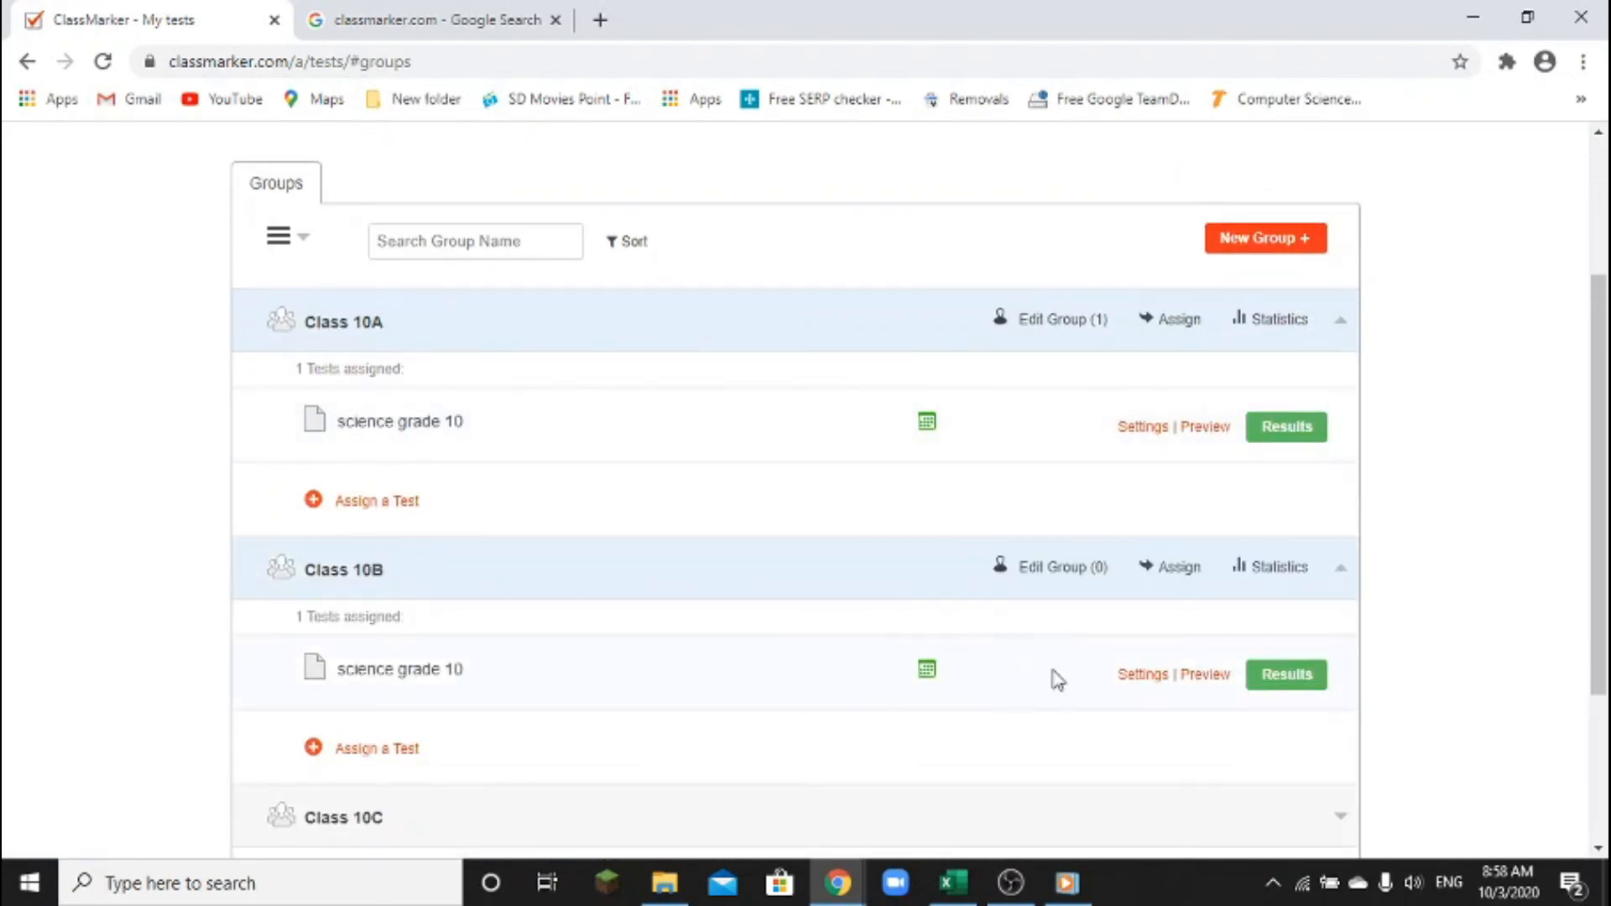
scroll(545, 579, "down", 3)
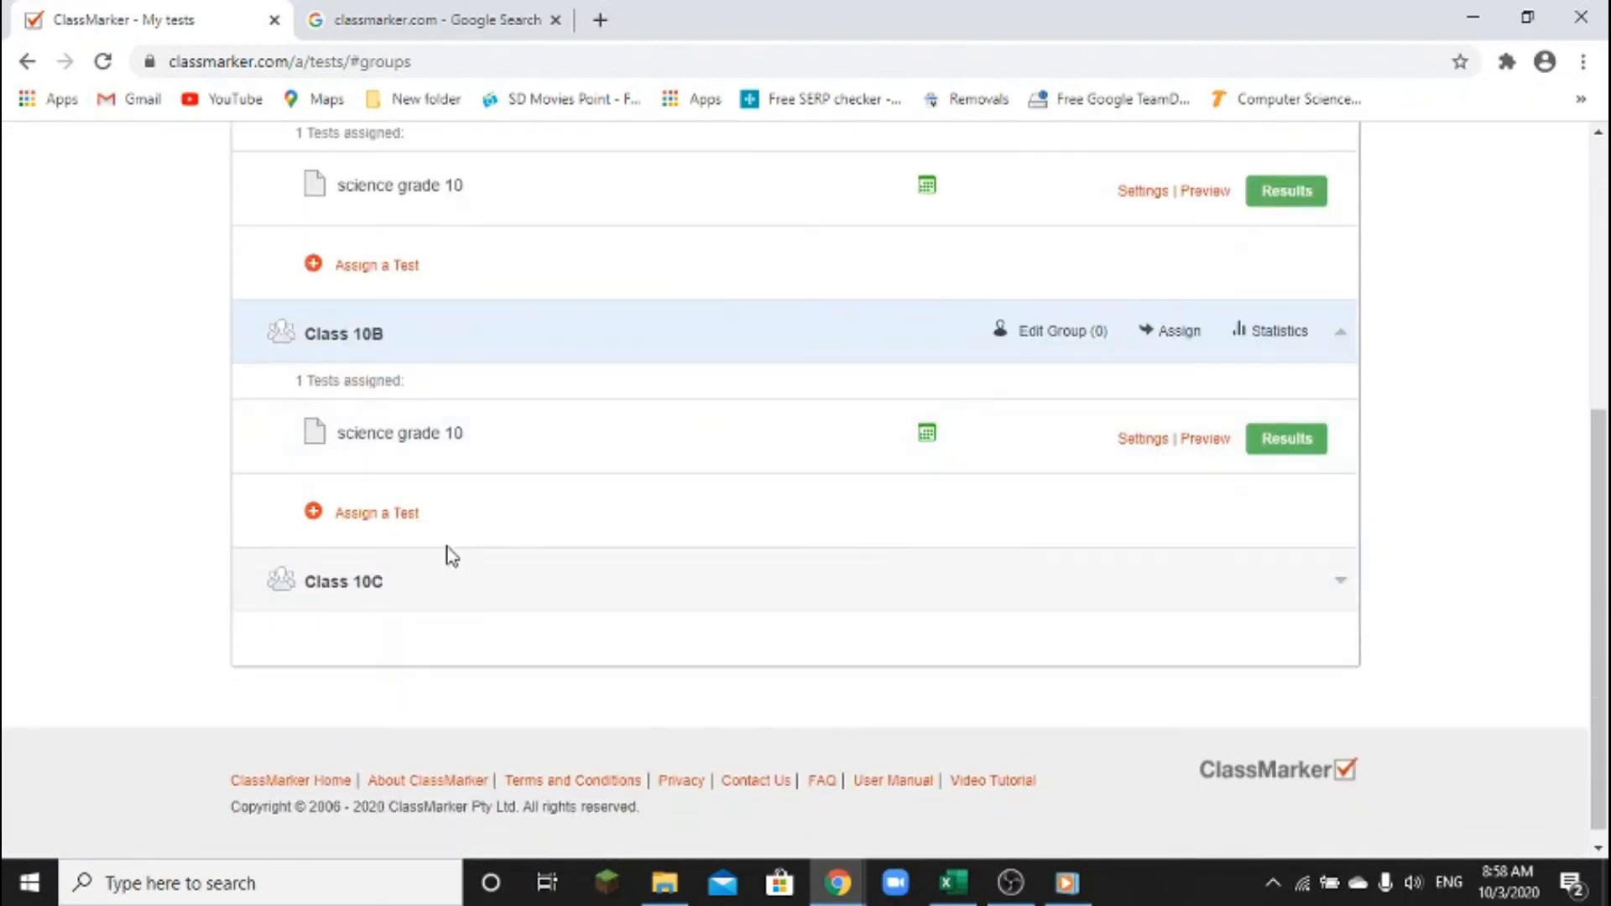
left_click(336, 588)
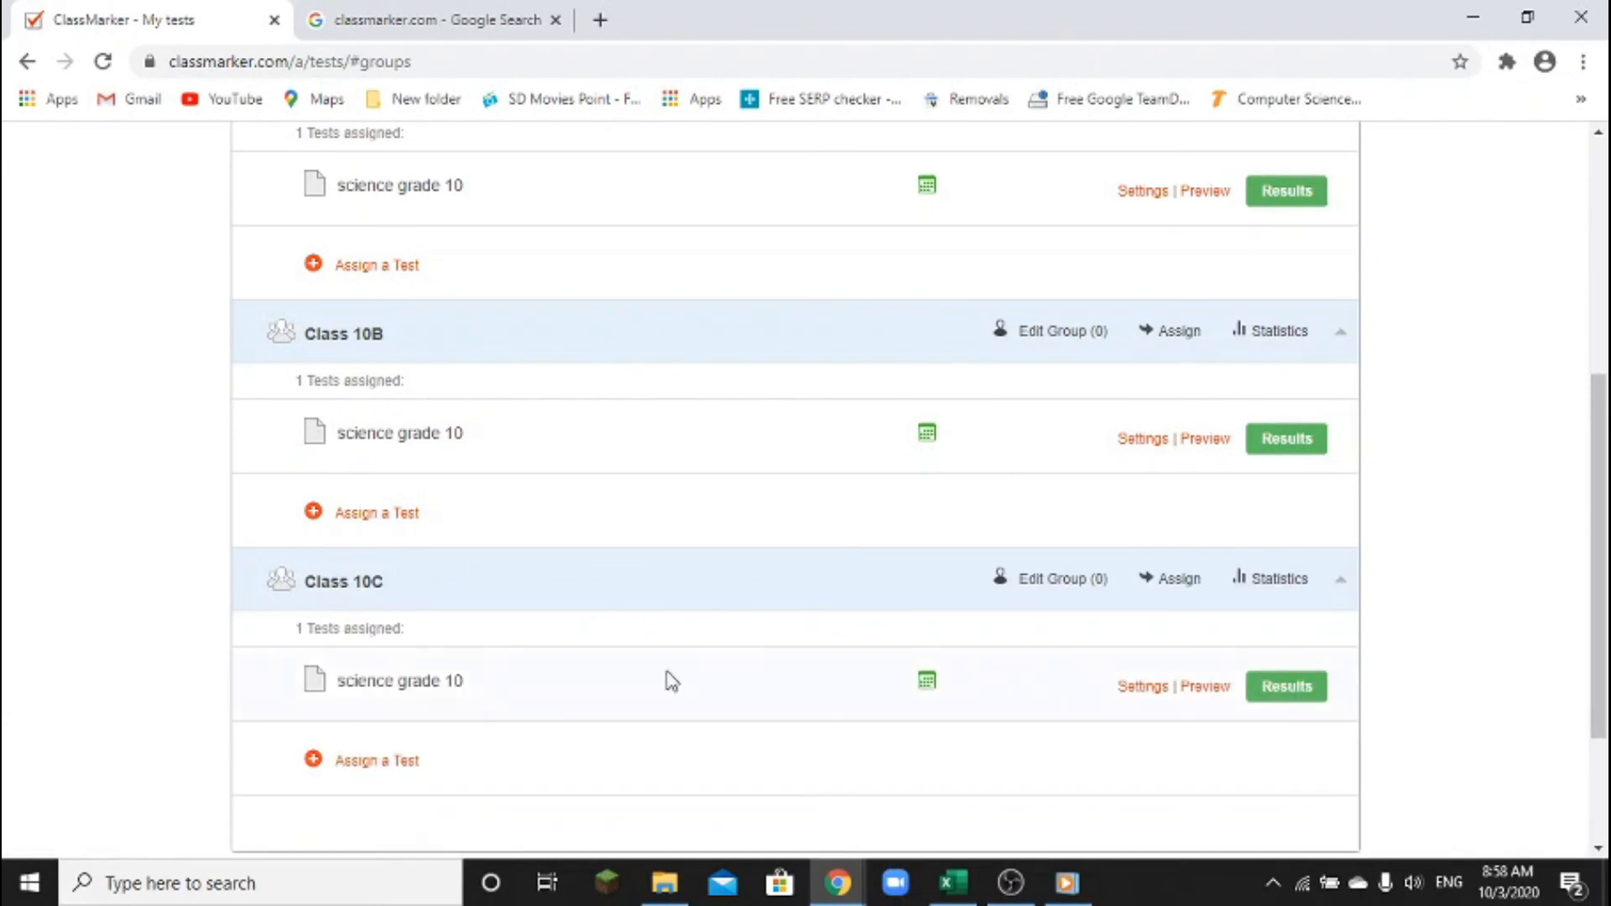
scroll(483, 457, "up", 1)
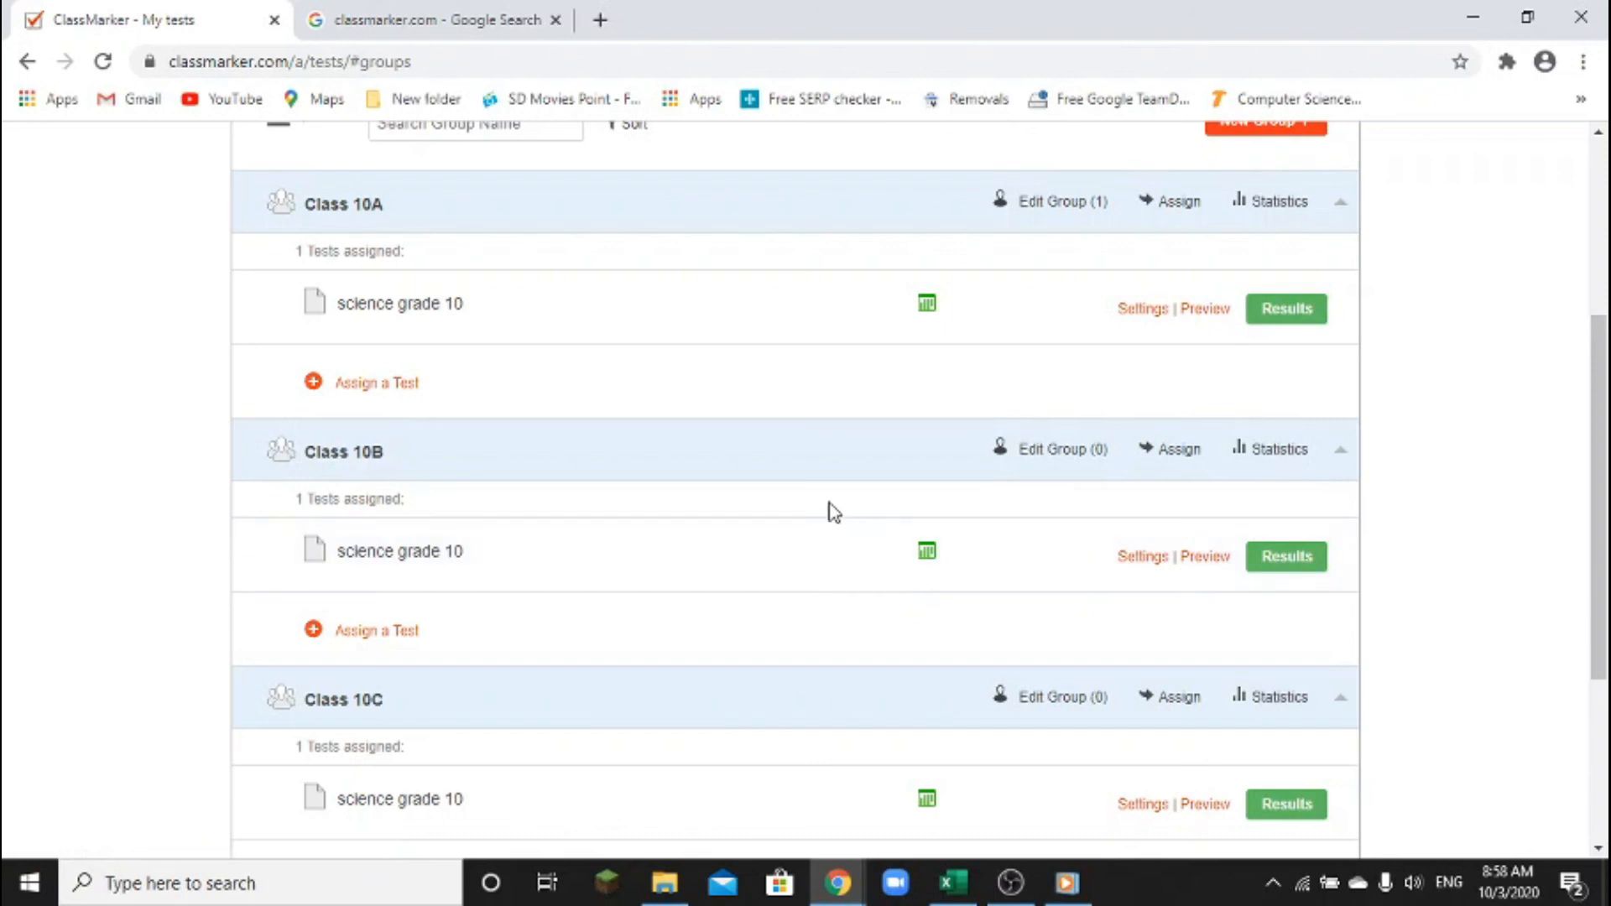
scroll(820, 482, "up", 1)
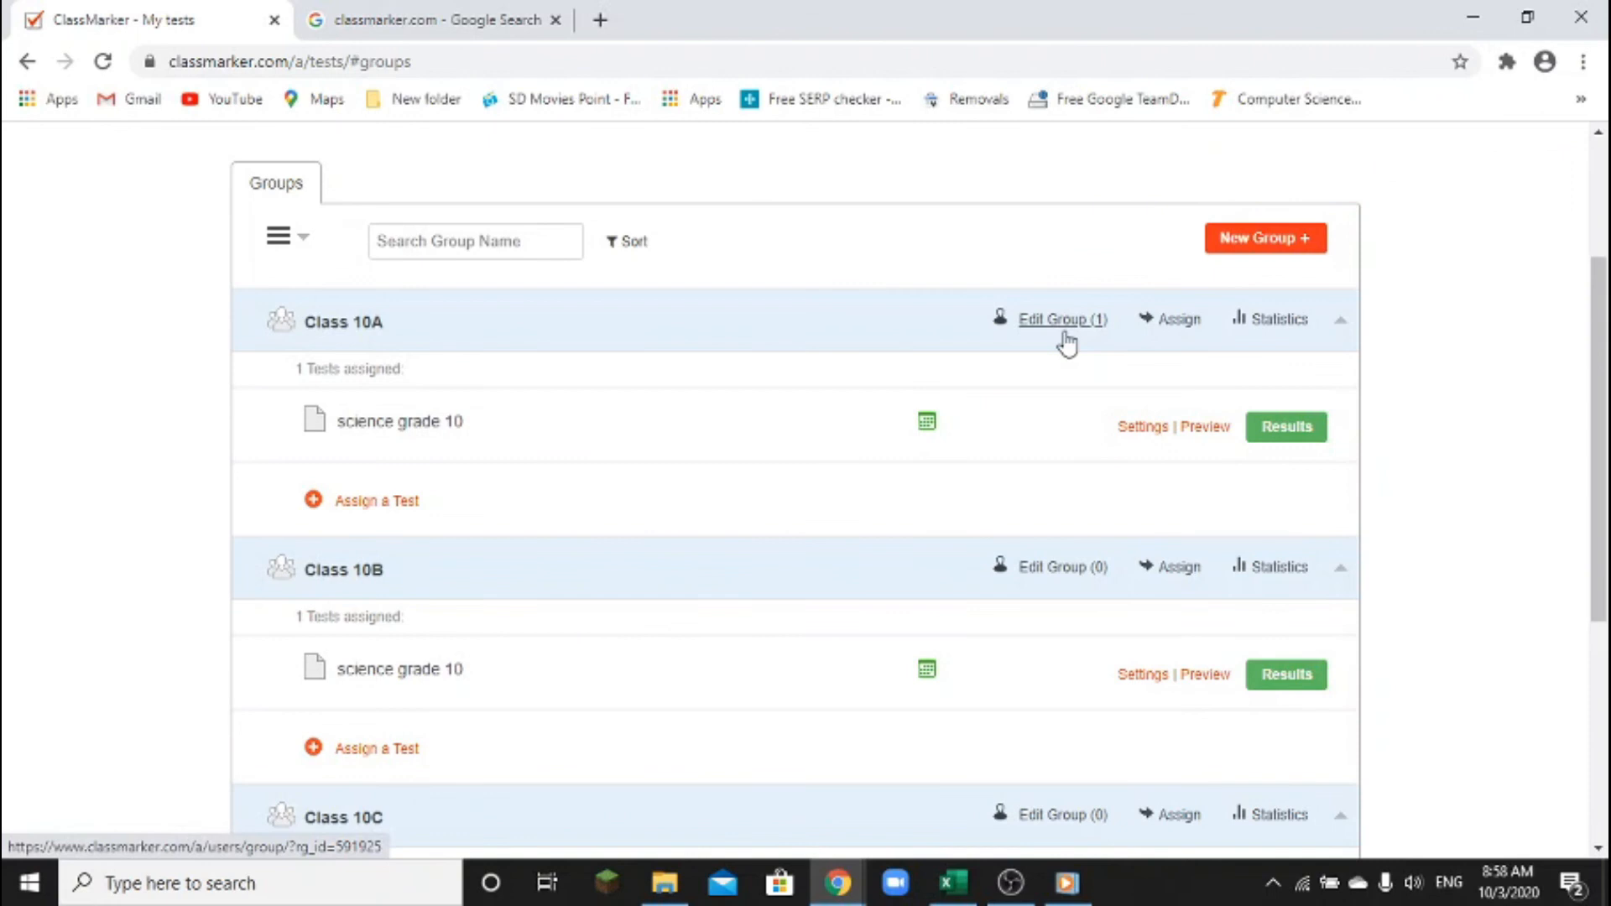
left_click_drag(972, 283, 1115, 366)
mouse_move(978, 529)
left_mouse_down()
mouse_move(1079, 604)
mouse_move(1126, 616)
left_mouse_up()
Open Class 10A's science grade 10 results and review the student's 100%, 1/1 score in 00:00:52
left_click(1286, 426)
scroll(1296, 436, "down", 3)
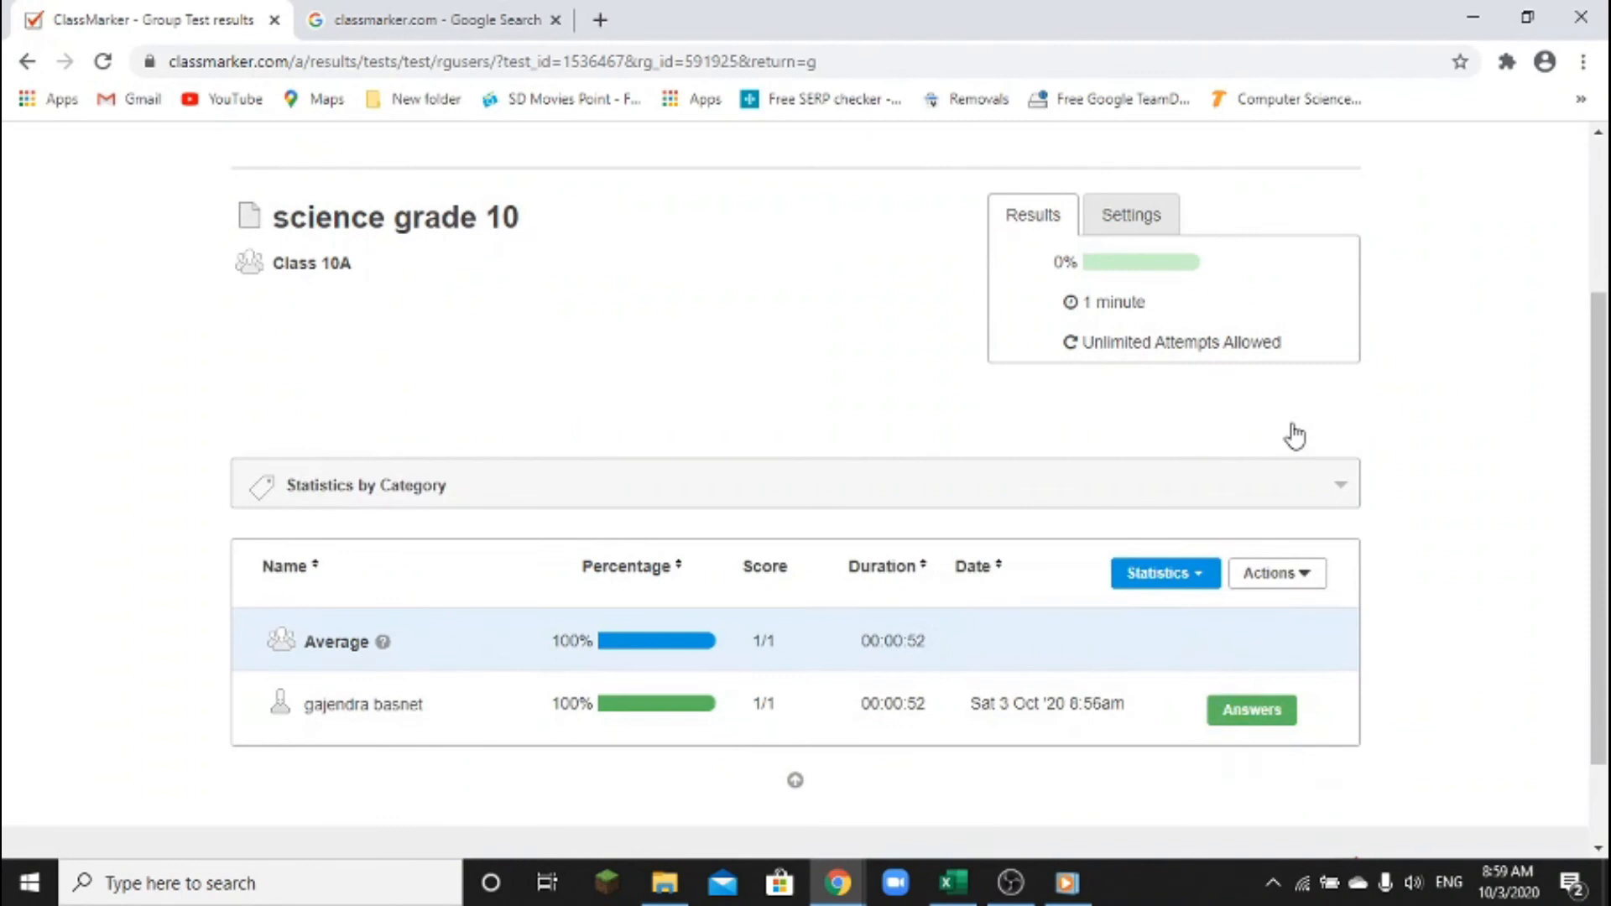
scroll(1295, 436, "down", 2)
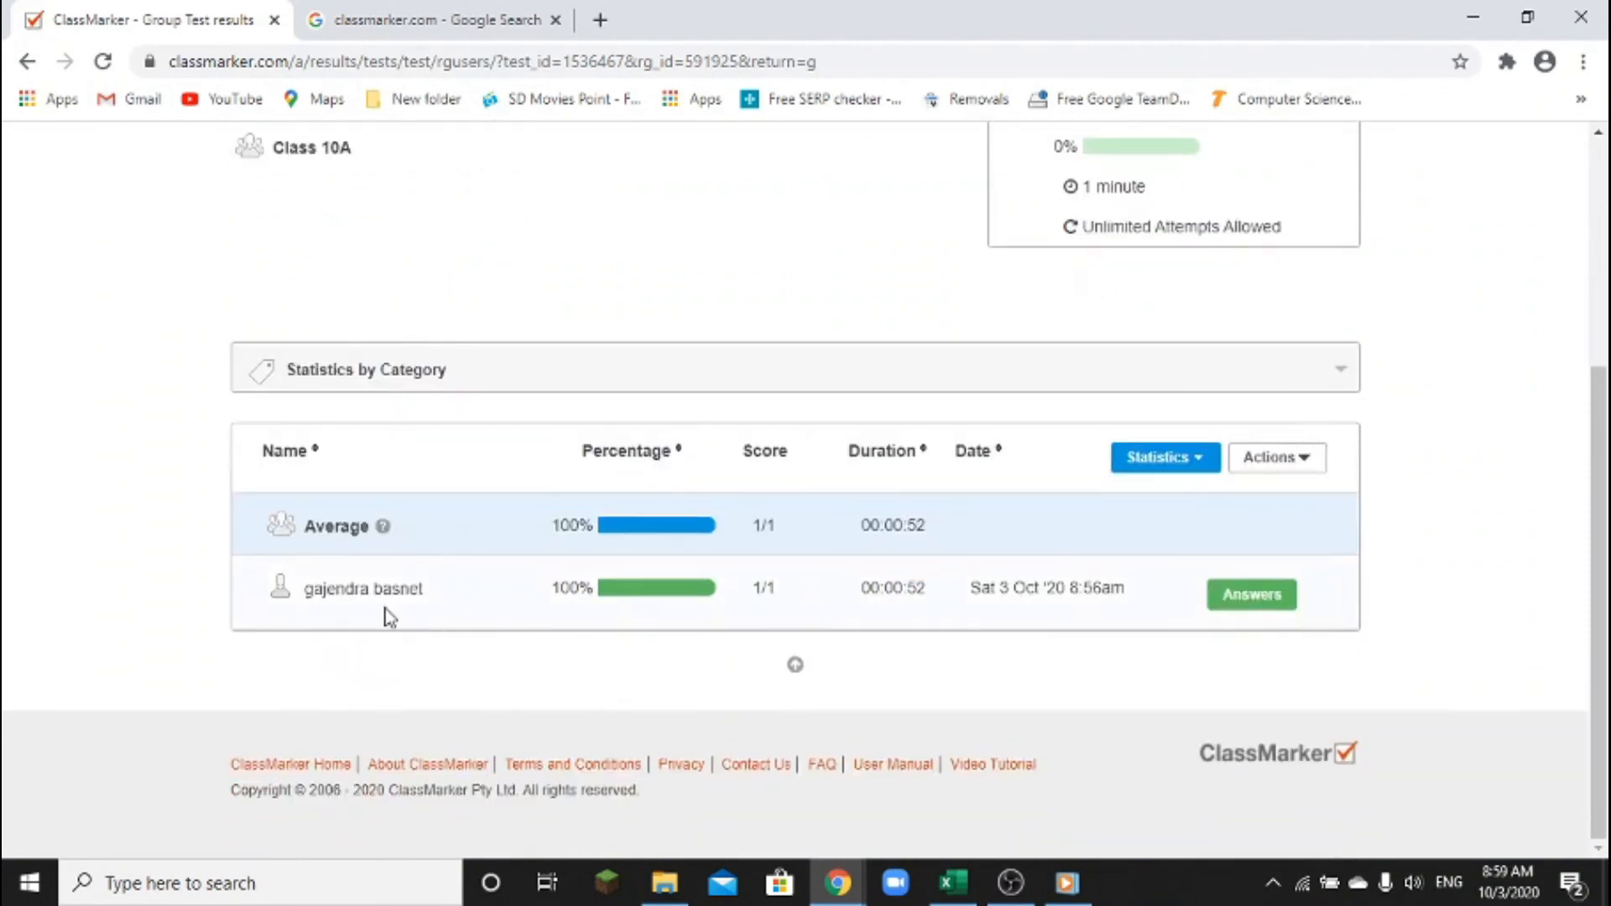
mouse_move(253, 569)
left_mouse_down()
mouse_move(282, 605)
mouse_move(476, 640)
left_mouse_up()
left_click_drag(526, 571, 729, 626)
left_click_drag(744, 569, 780, 629)
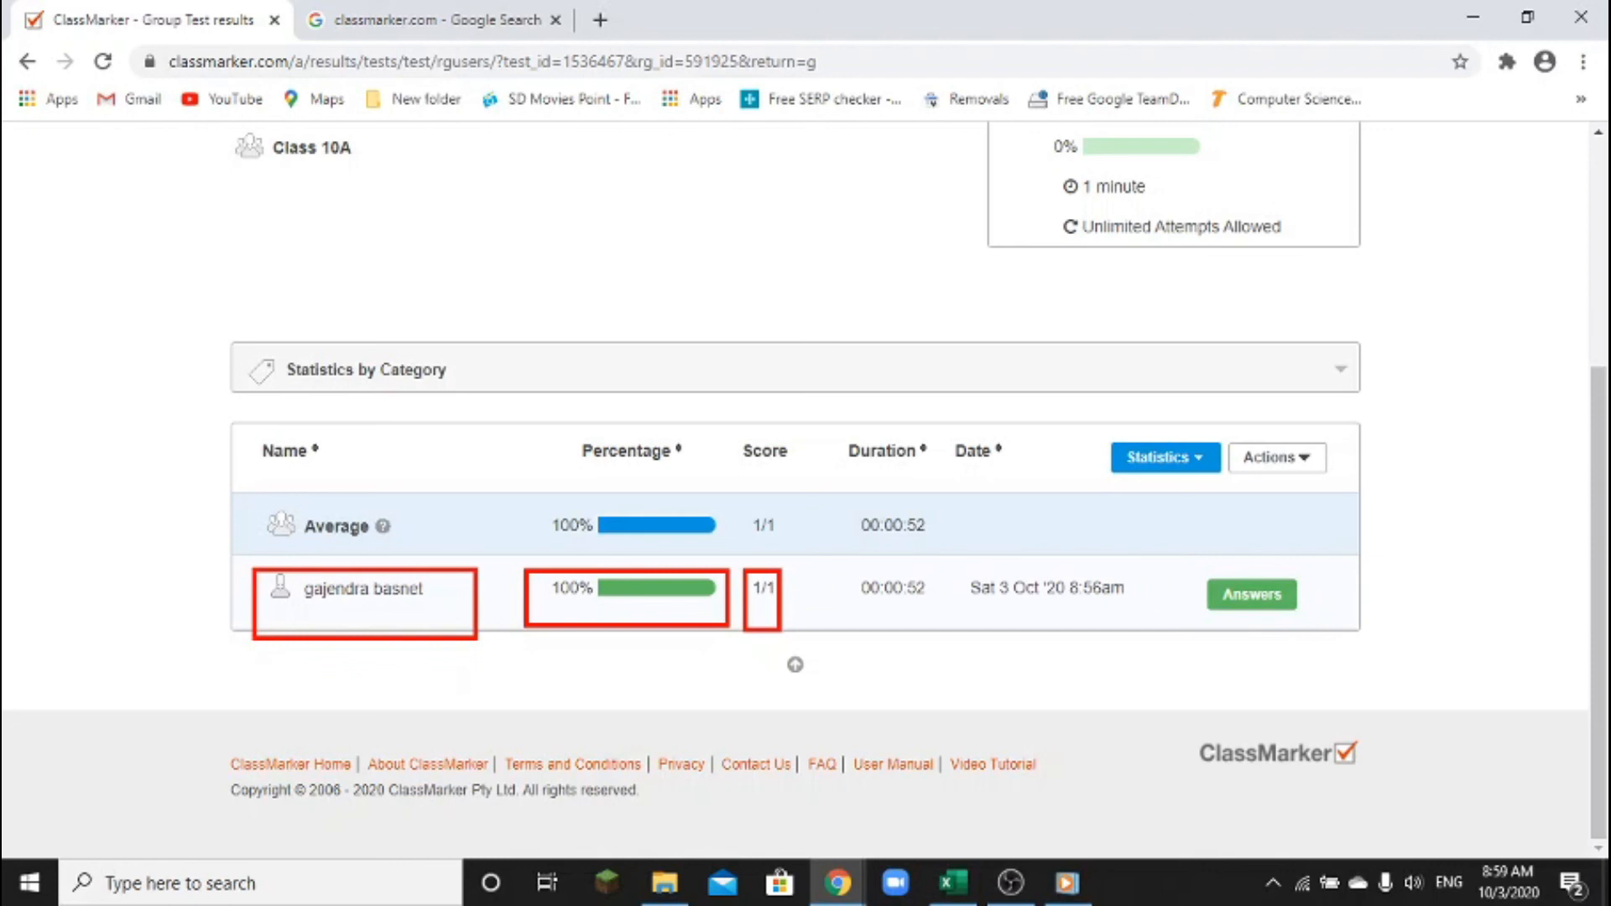
mouse_move(842, 561)
left_mouse_down()
mouse_move(848, 585)
mouse_move(939, 627)
left_mouse_up()
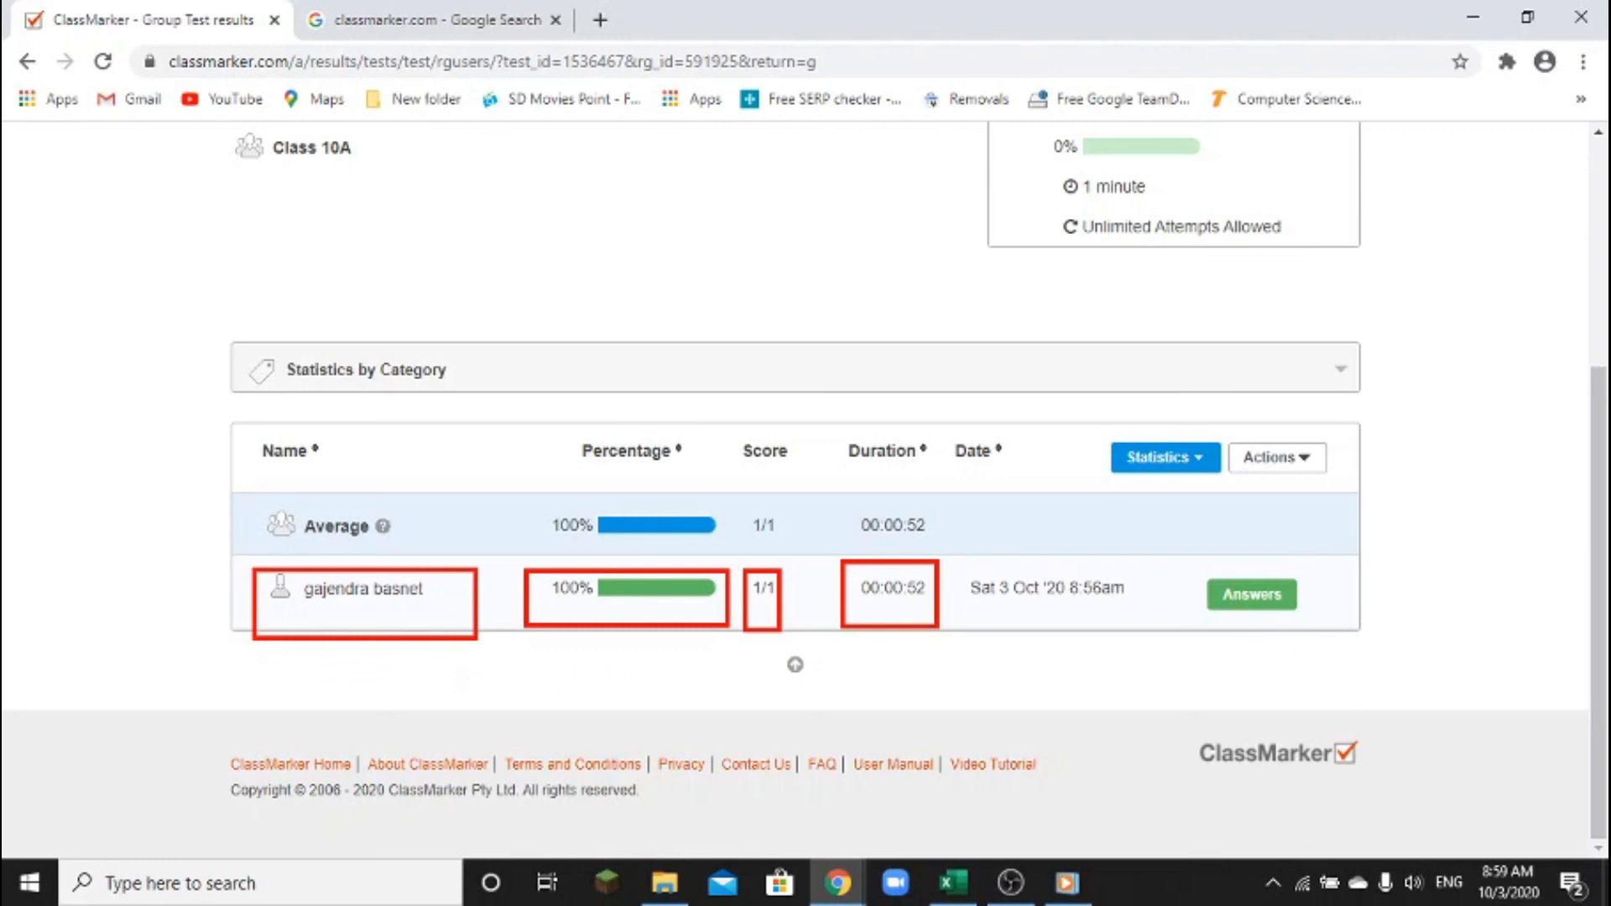
mouse_move(954, 561)
left_mouse_down()
mouse_move(977, 617)
mouse_move(1131, 625)
left_mouse_up()
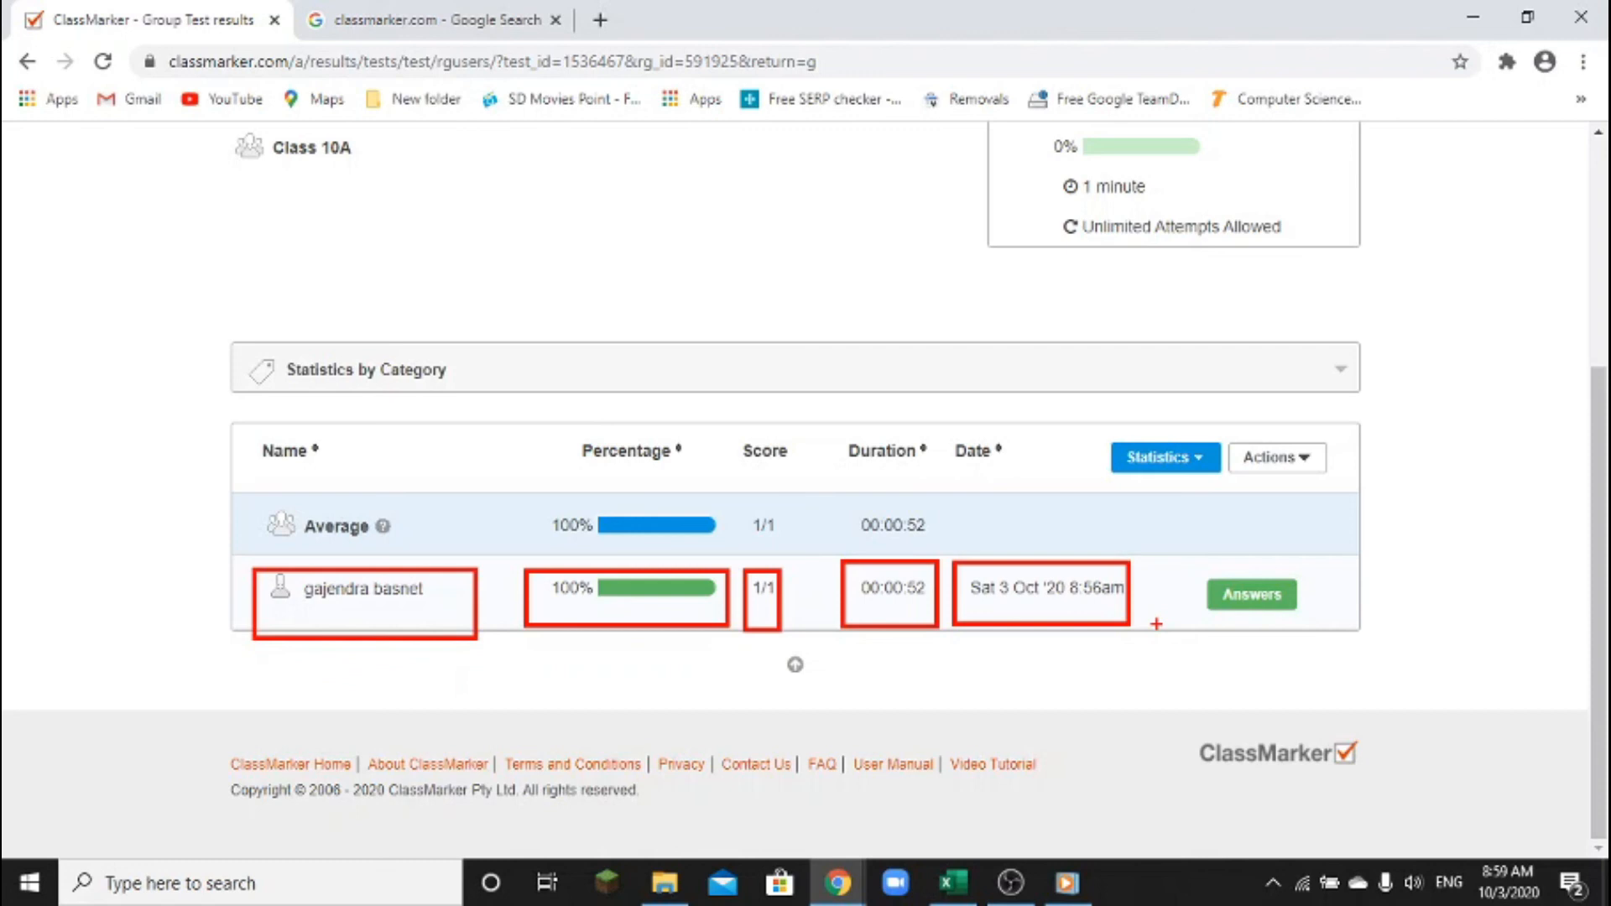
key("Escape")
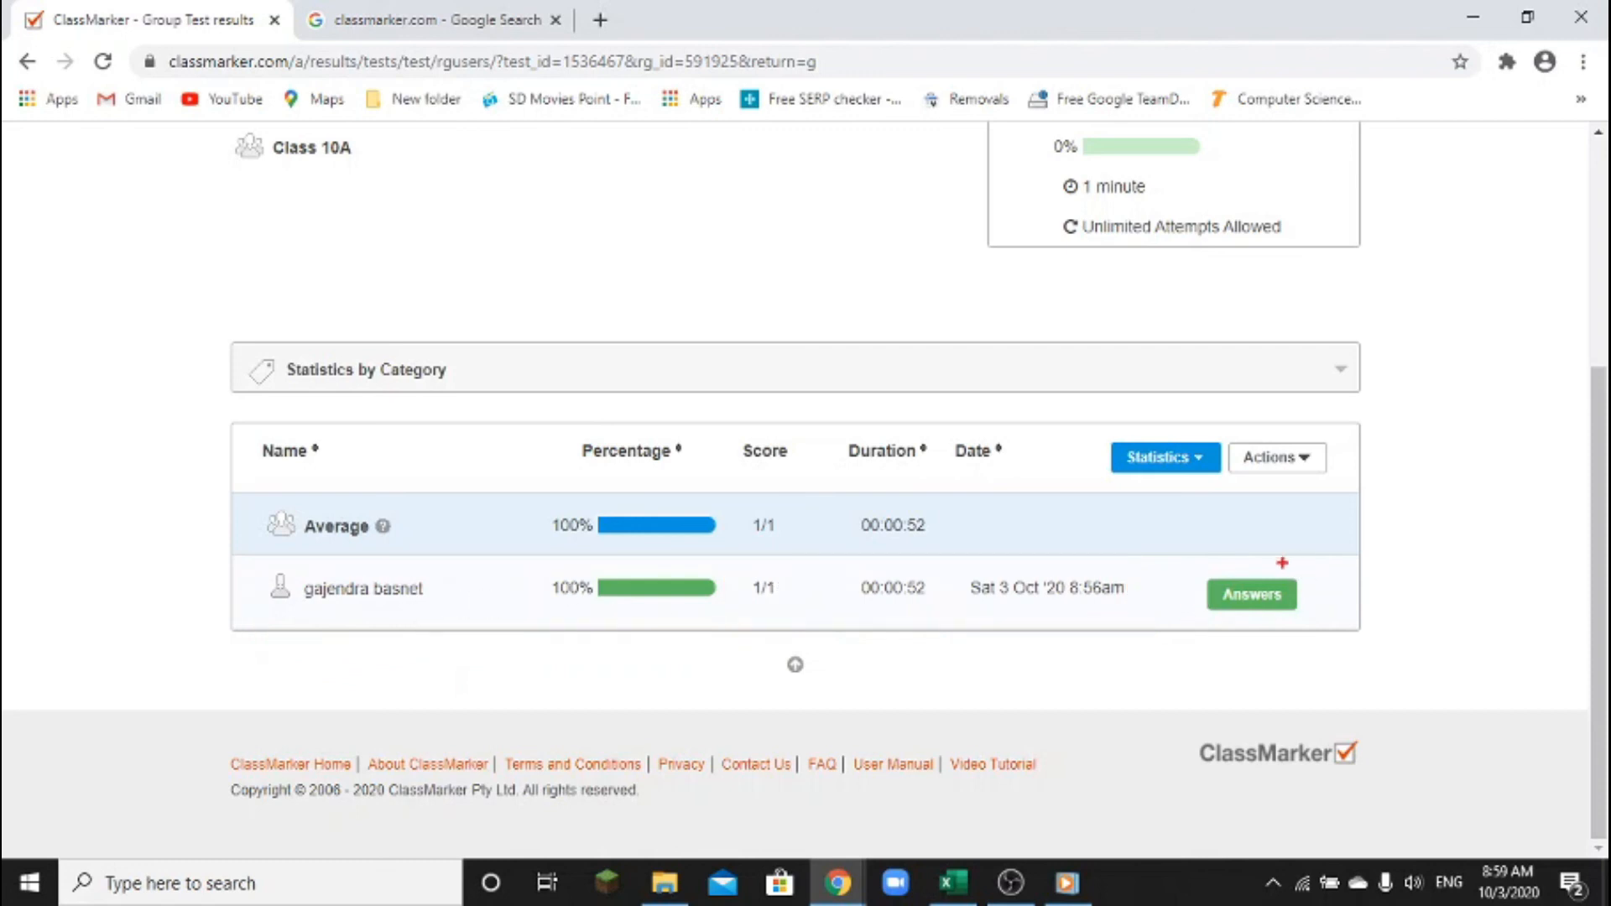
left_click_drag(1187, 574, 1391, 665)
key("Escape")
left_click(1279, 598)
scroll(1274, 558, "down", 4)
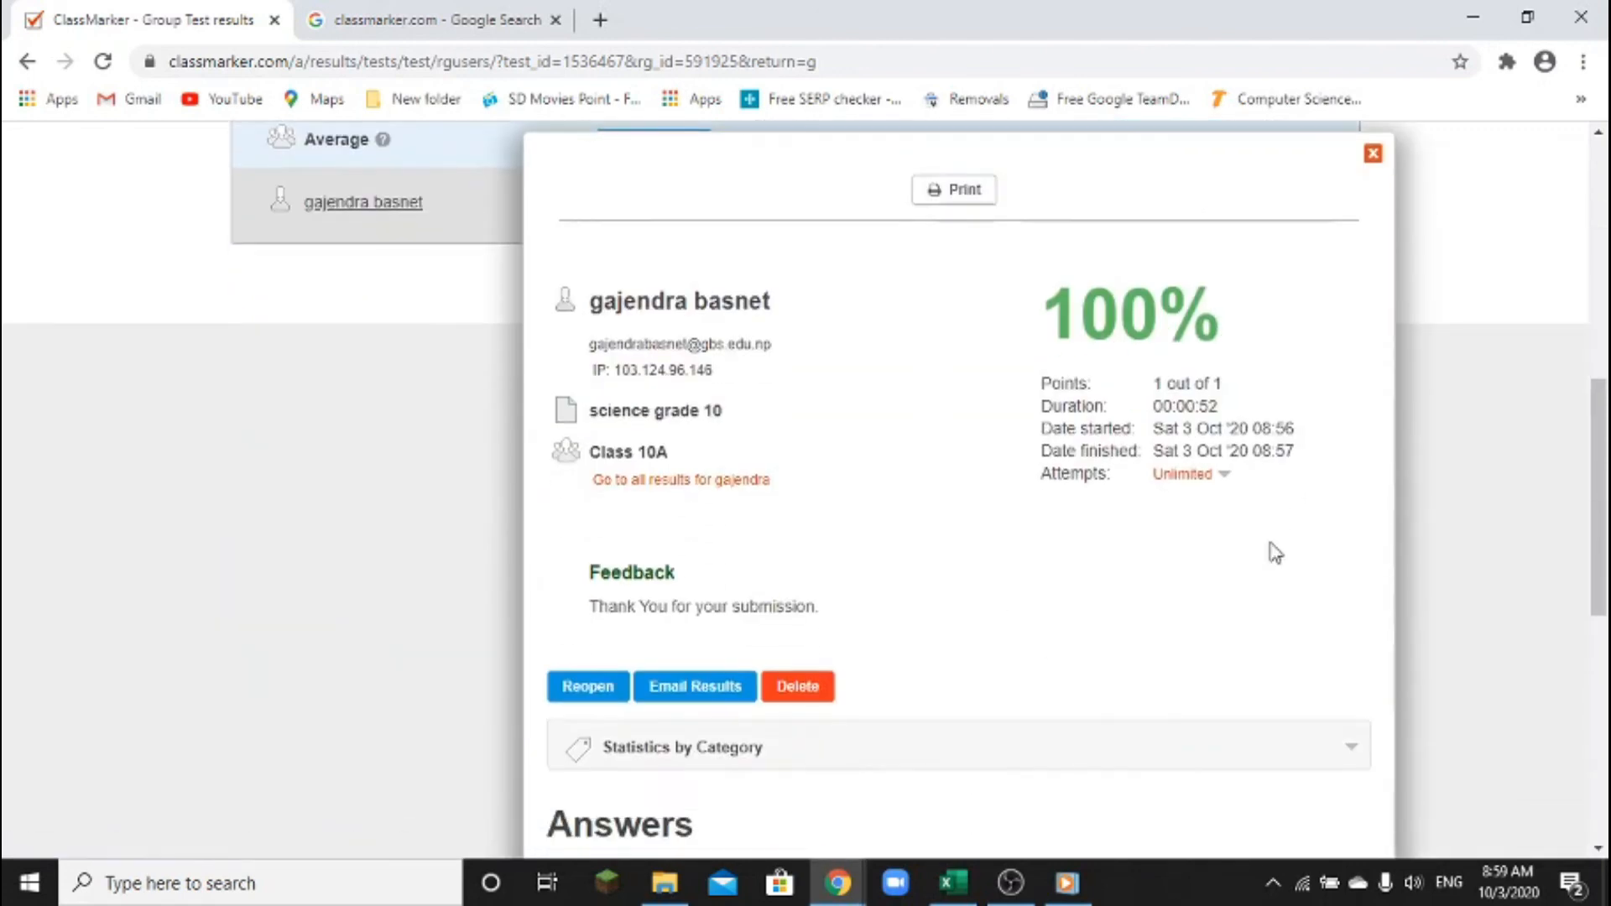
scroll(1276, 546, "down", 2)
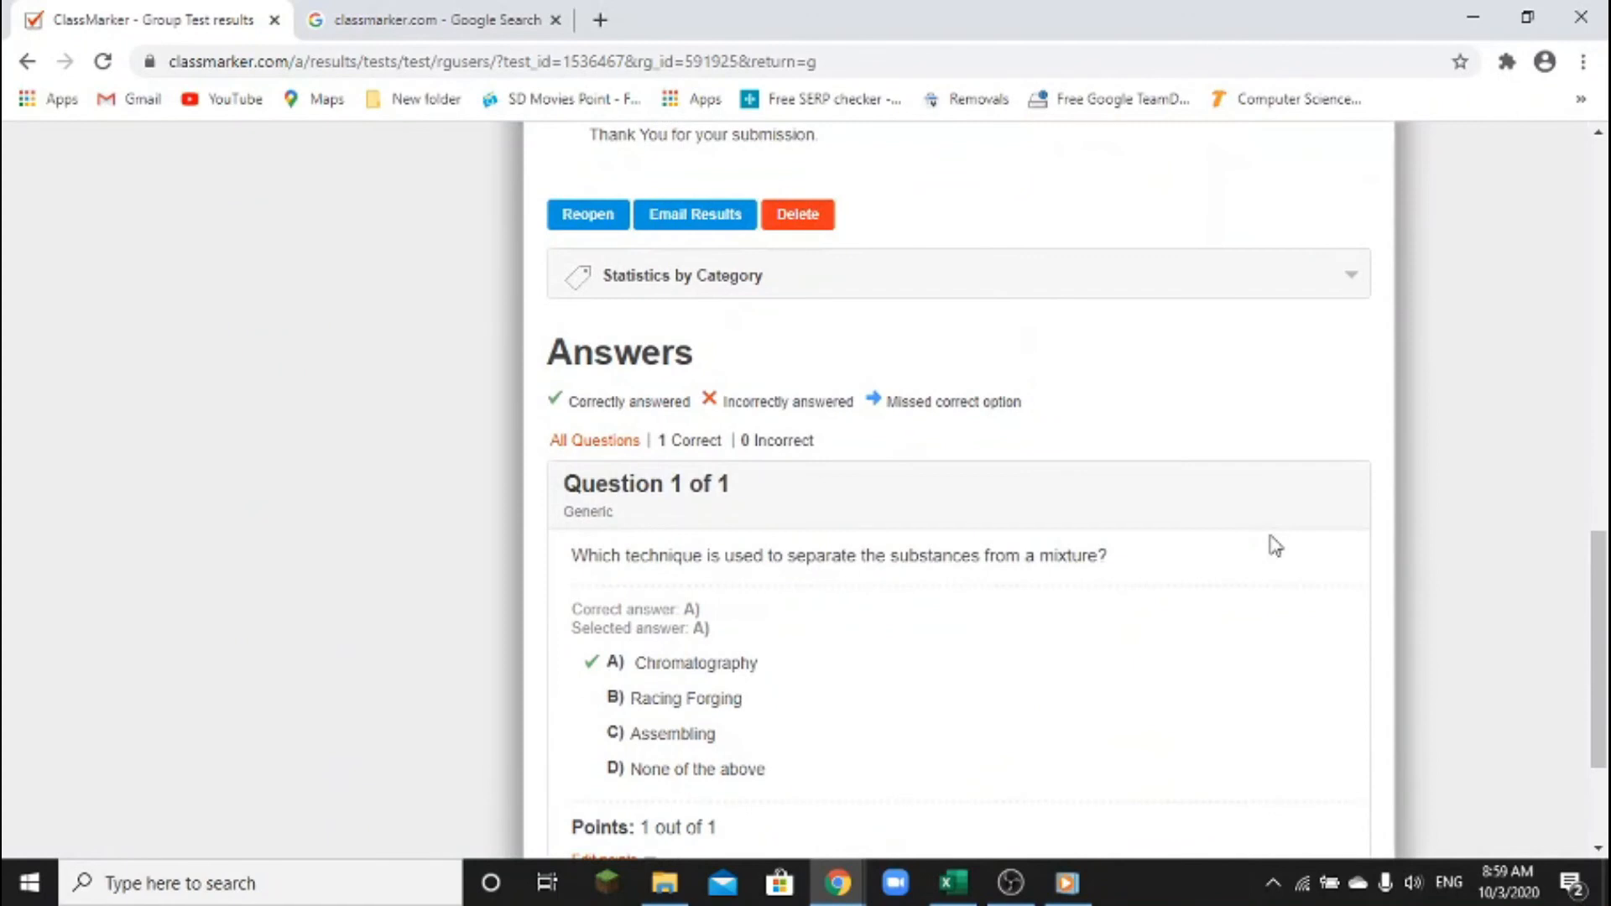
scroll(1272, 546, "down", 1)
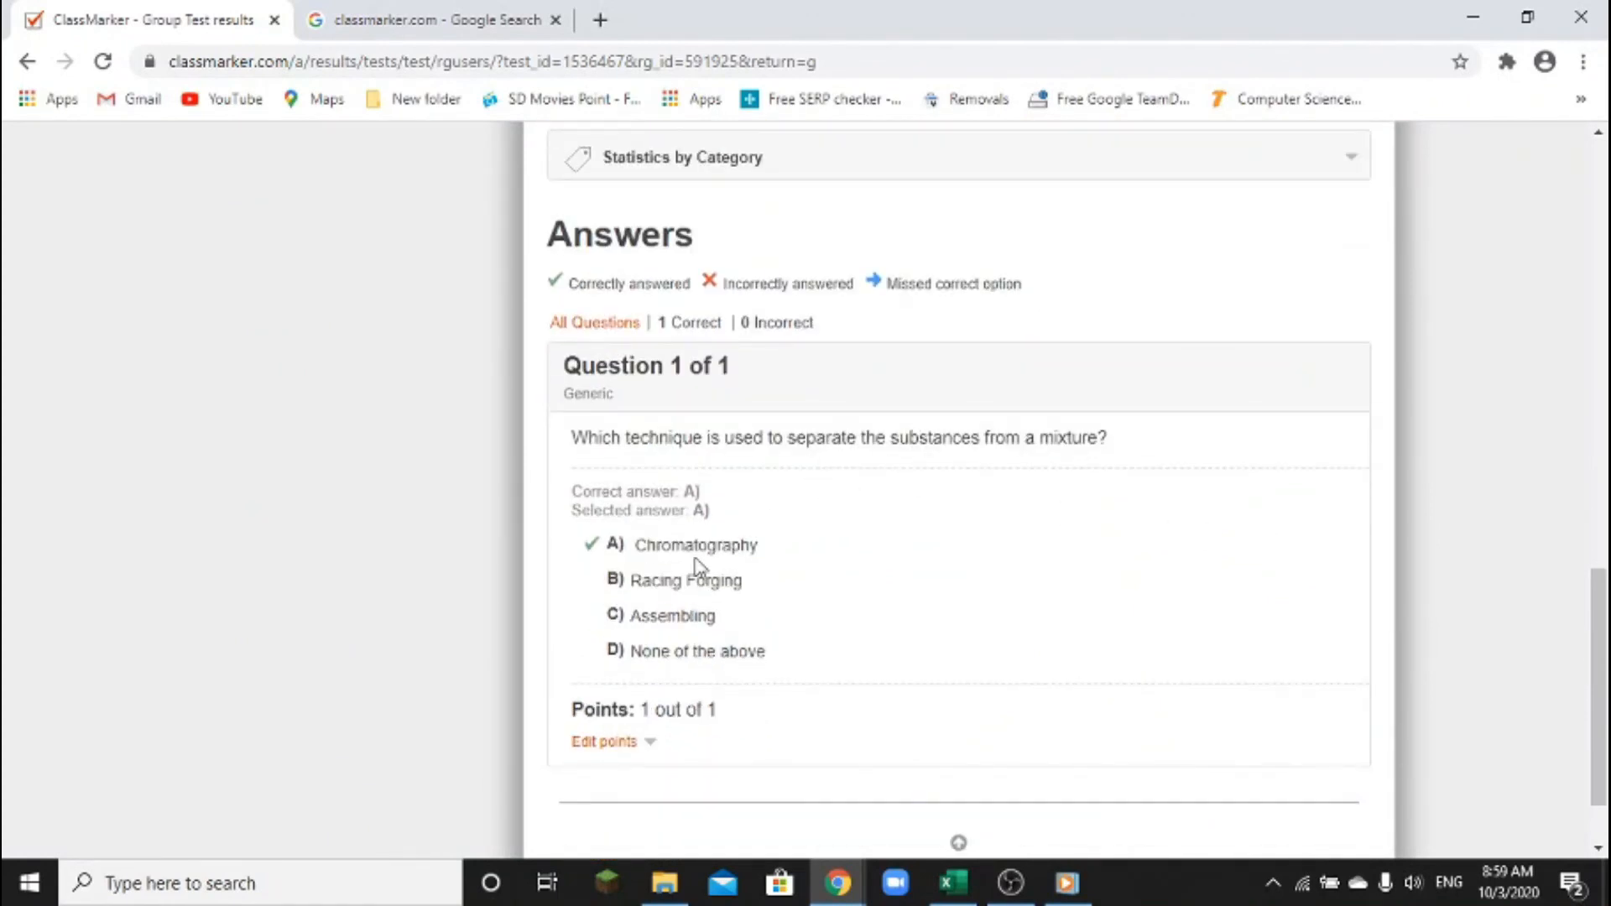
scroll(781, 554, "up", 2)
scroll(780, 556, "up", 2)
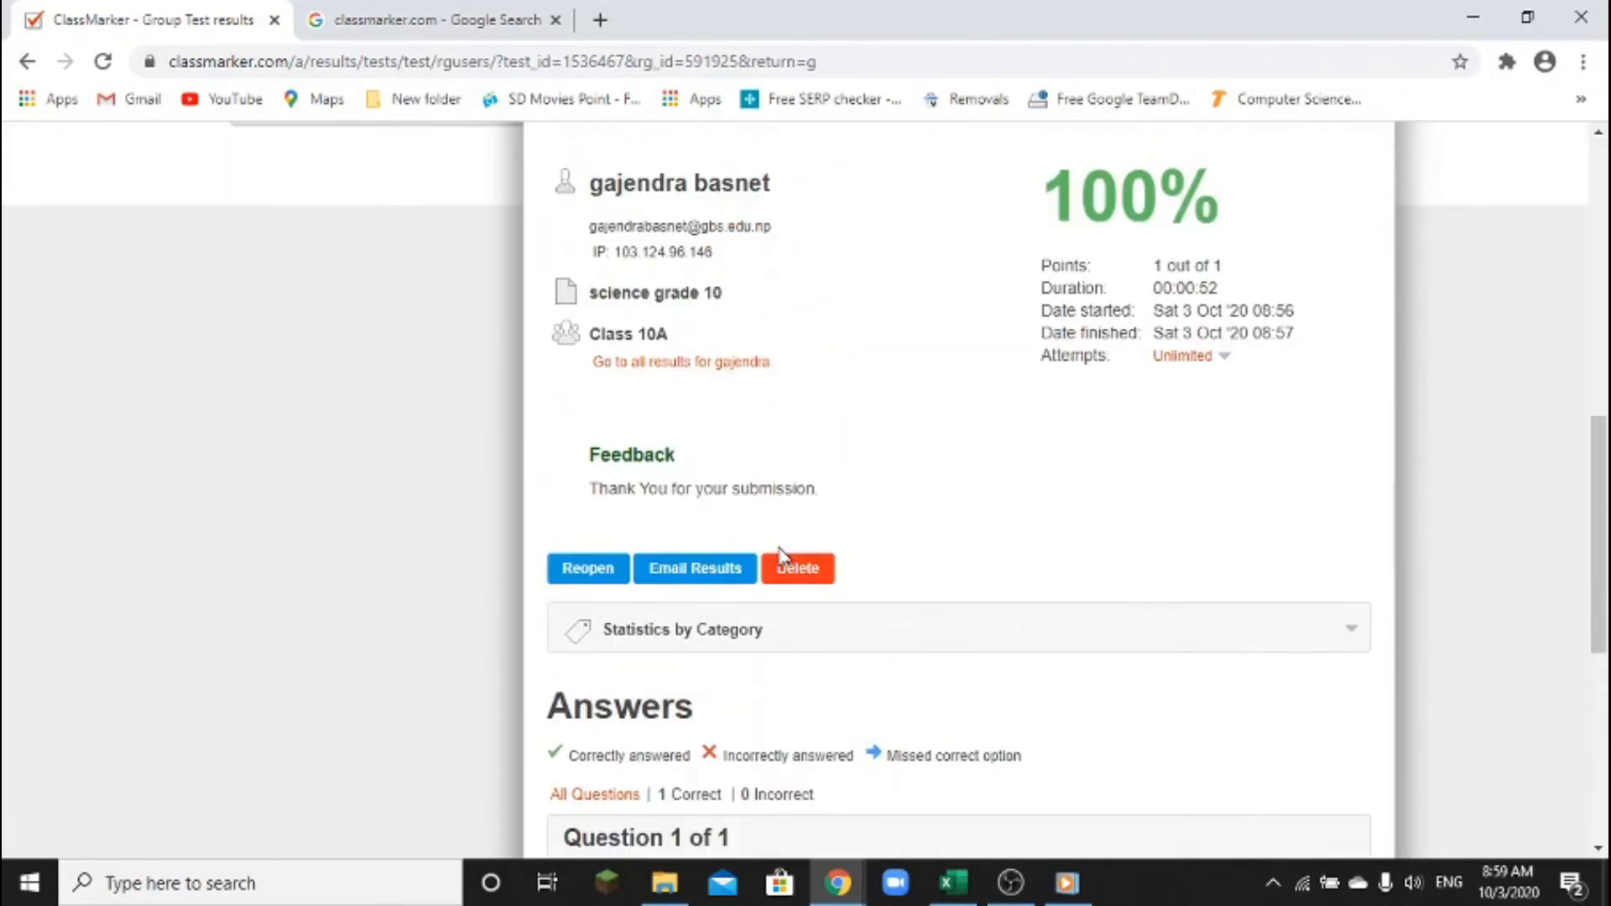
scroll(789, 541, "up", 3)
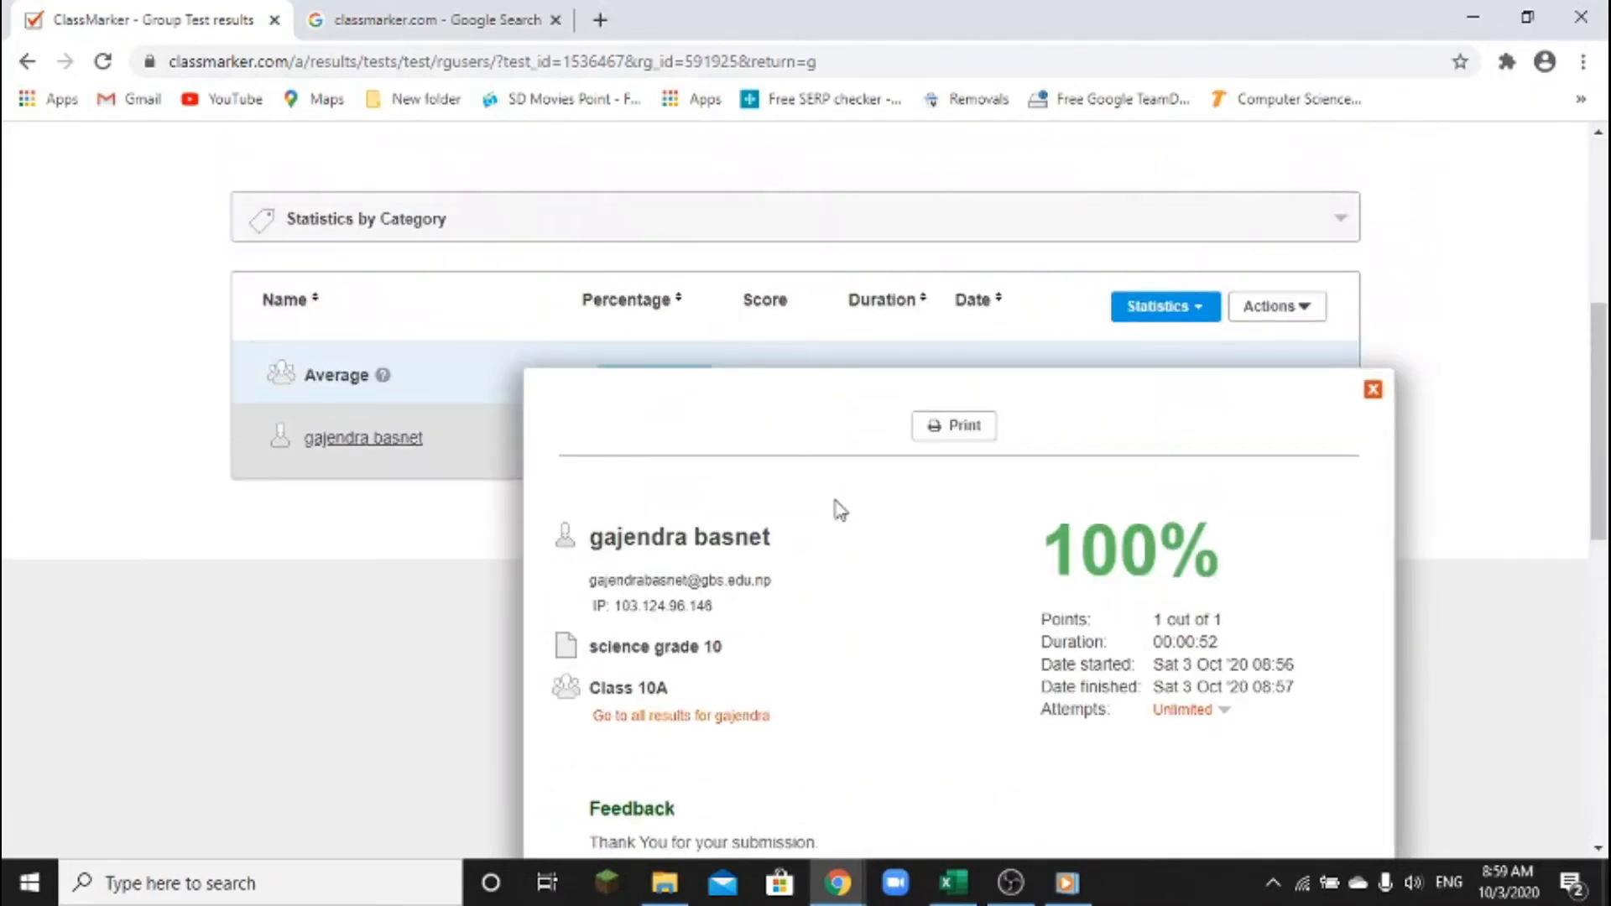
left_click(1372, 394)
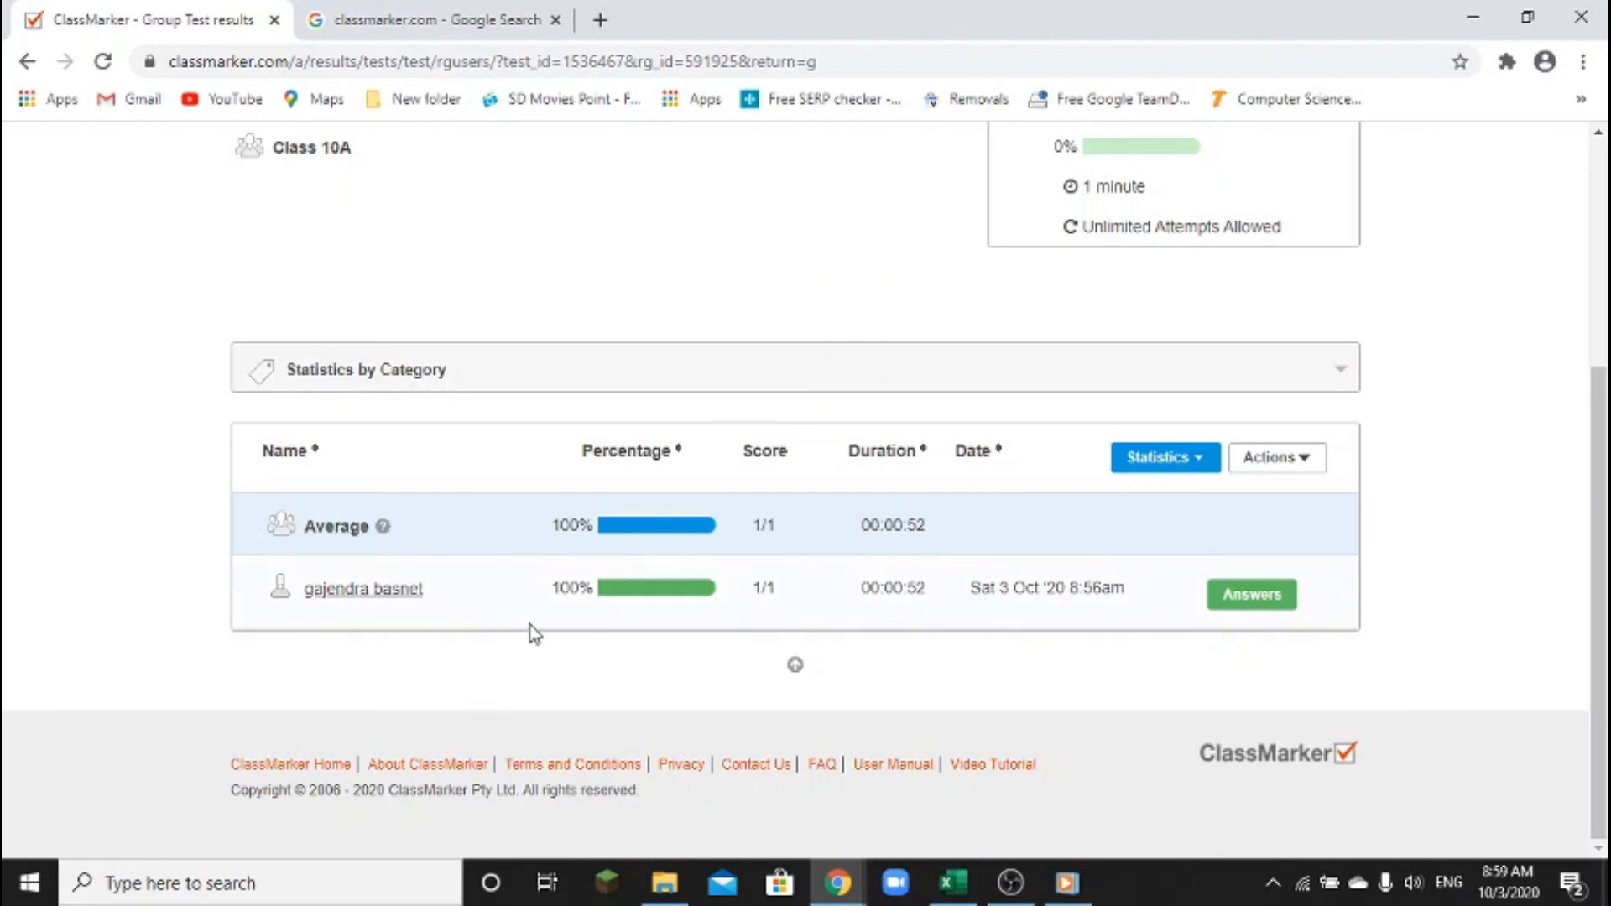
scroll(529, 633, "up", 4)
Return to Groups, expand Class 10B, and open its still-empty science grade 10 results
left_click(1250, 346)
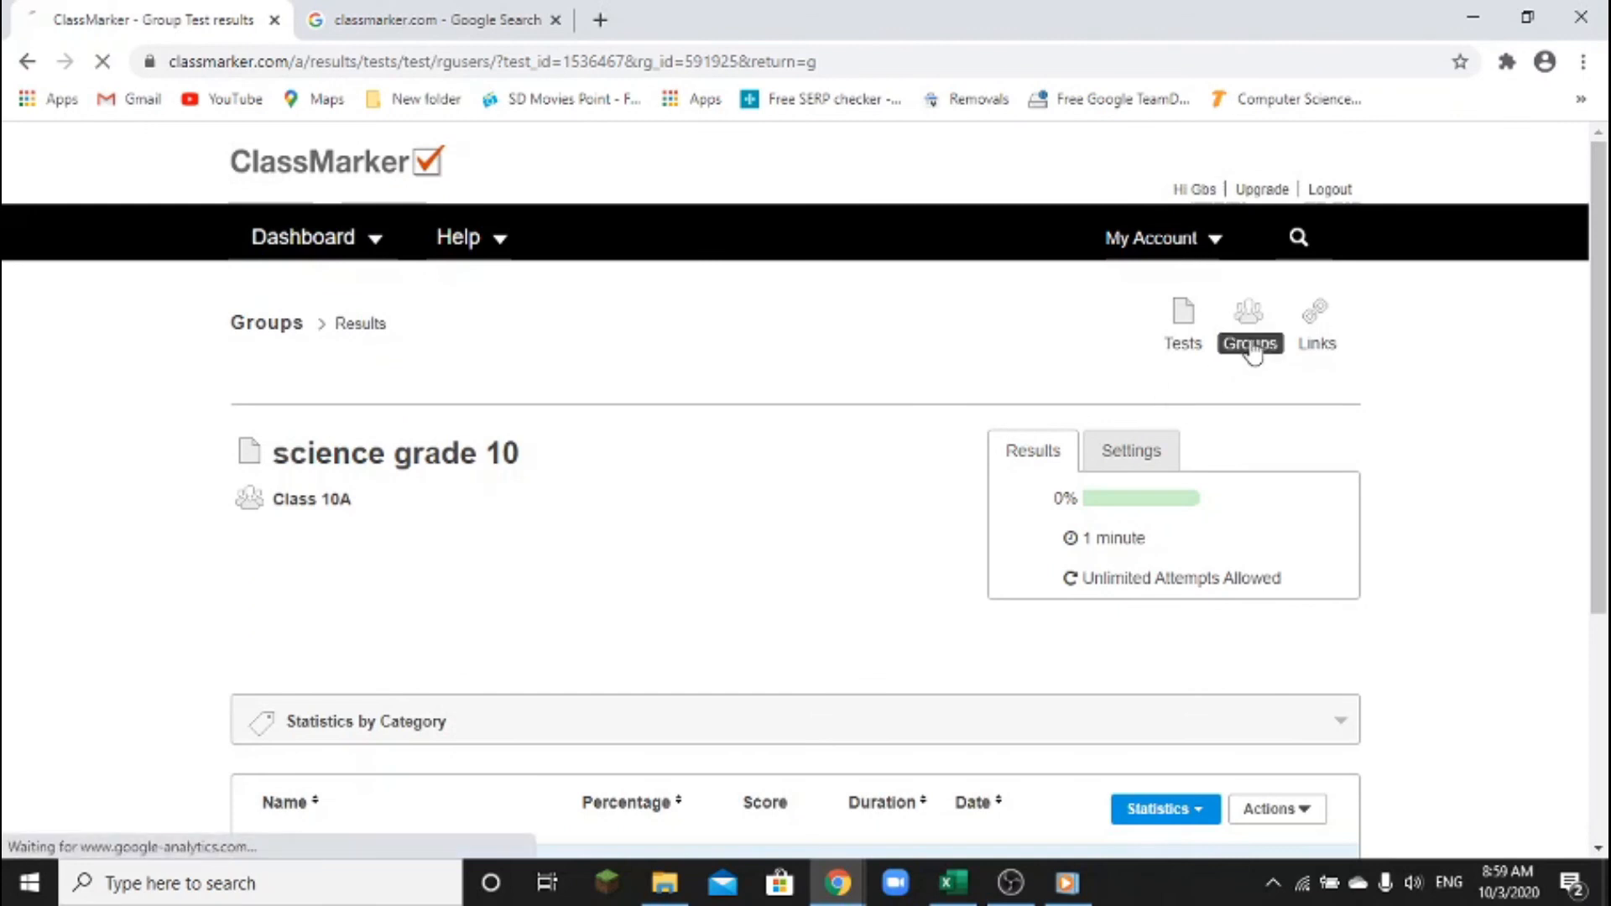
scroll(811, 544, "down", 2)
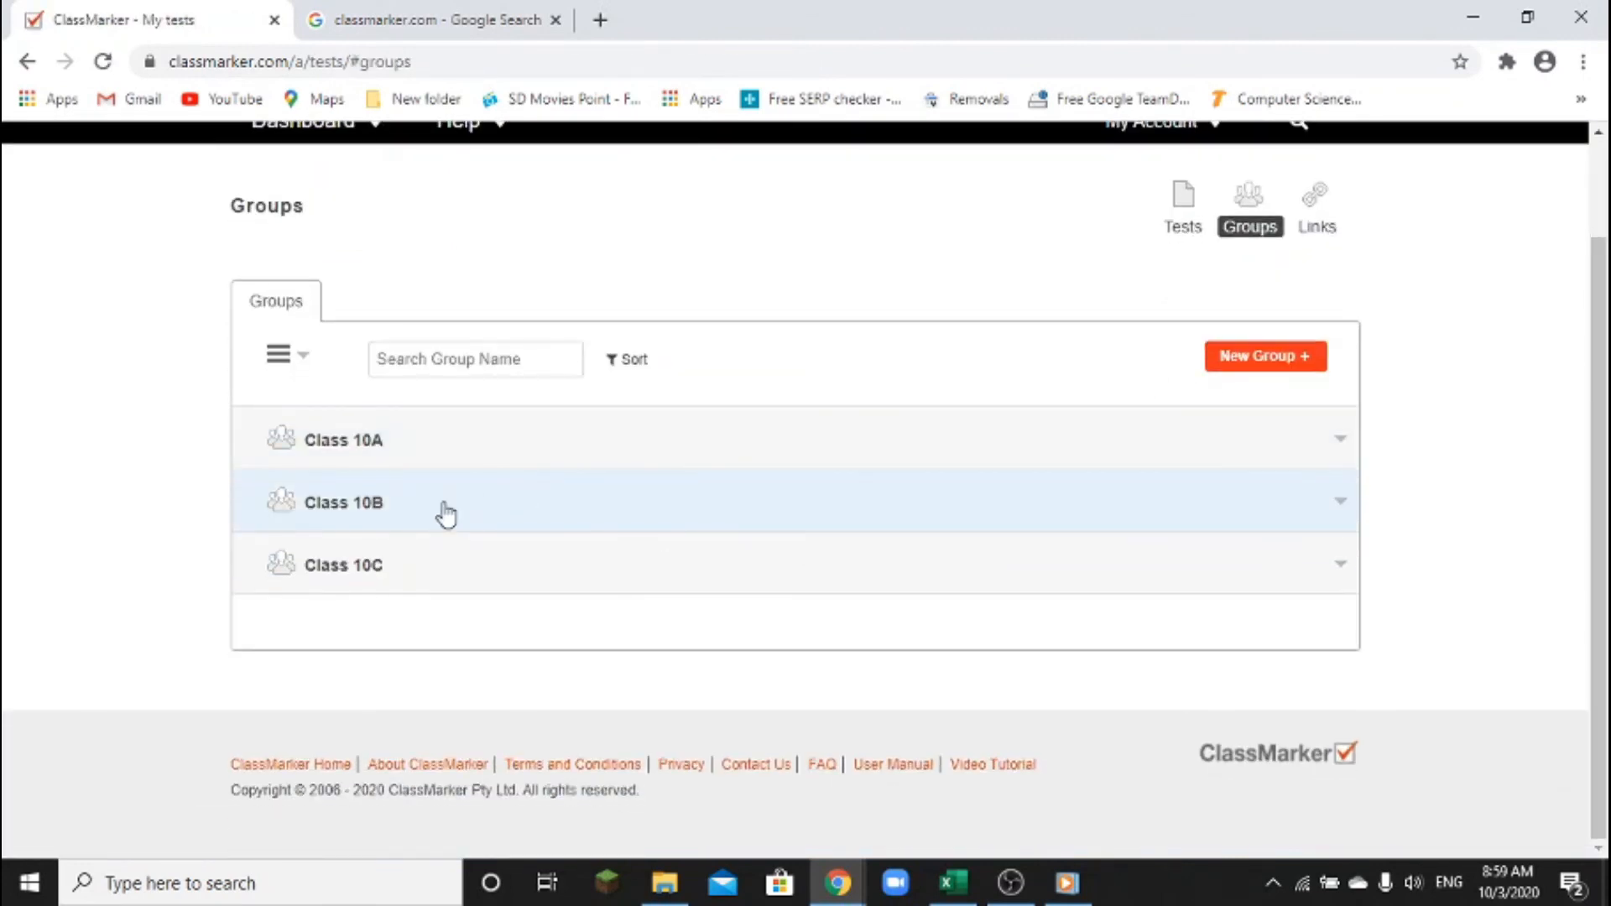
left_click(443, 511)
scroll(901, 551, "down", 1)
scroll(903, 552, "down", 1)
left_click(1292, 496)
scroll(1288, 498, "down", 2)
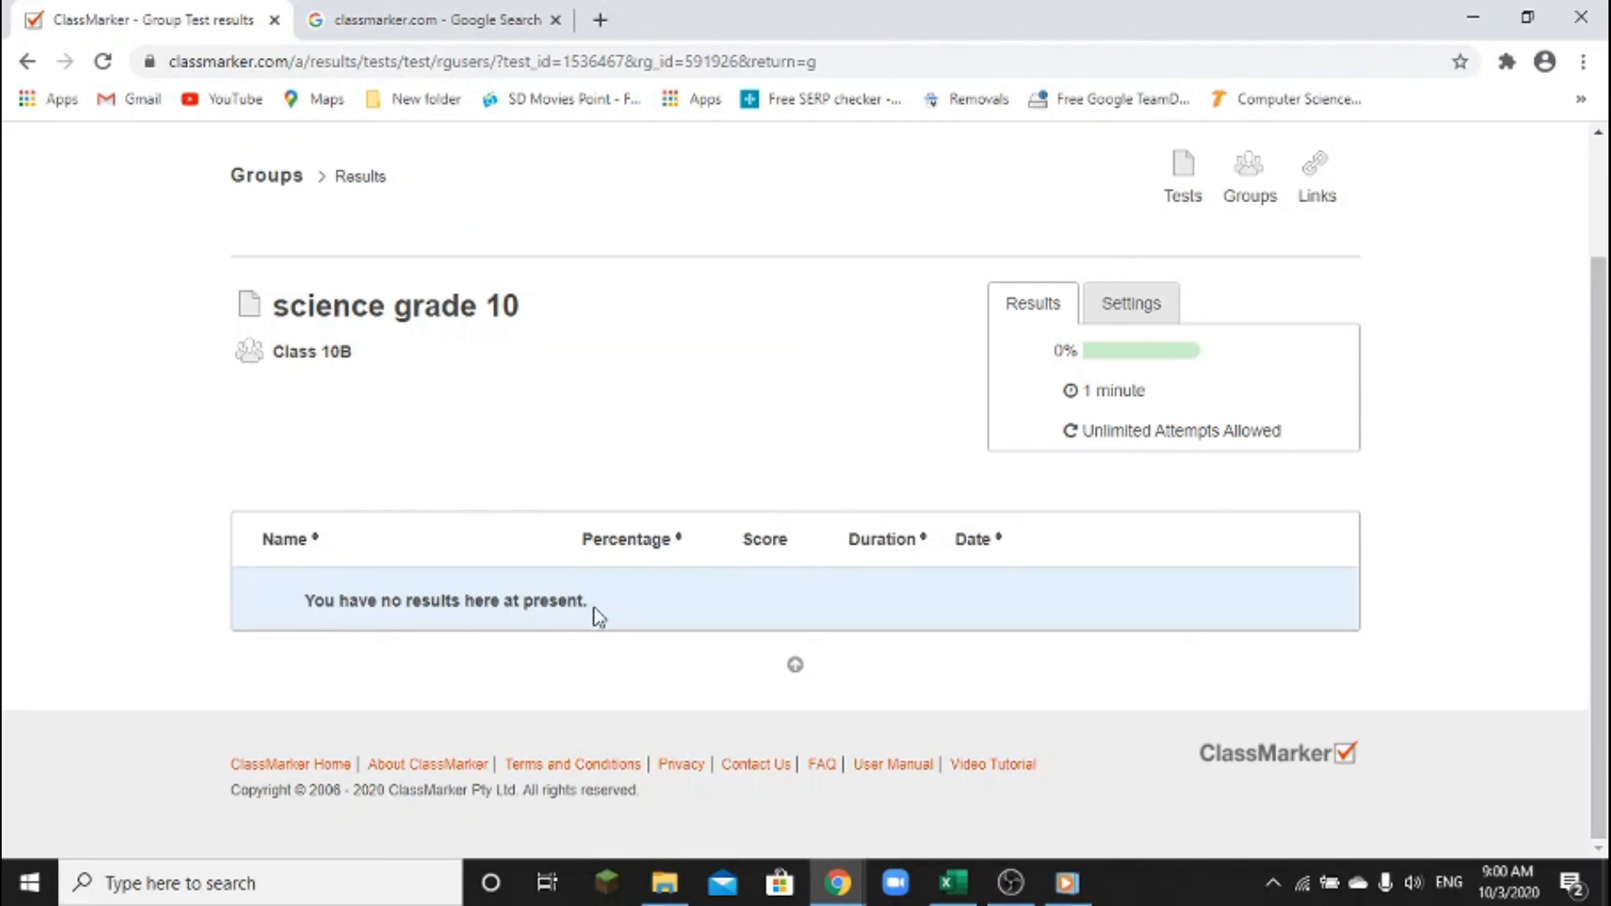
scroll(600, 618, "up", 2)
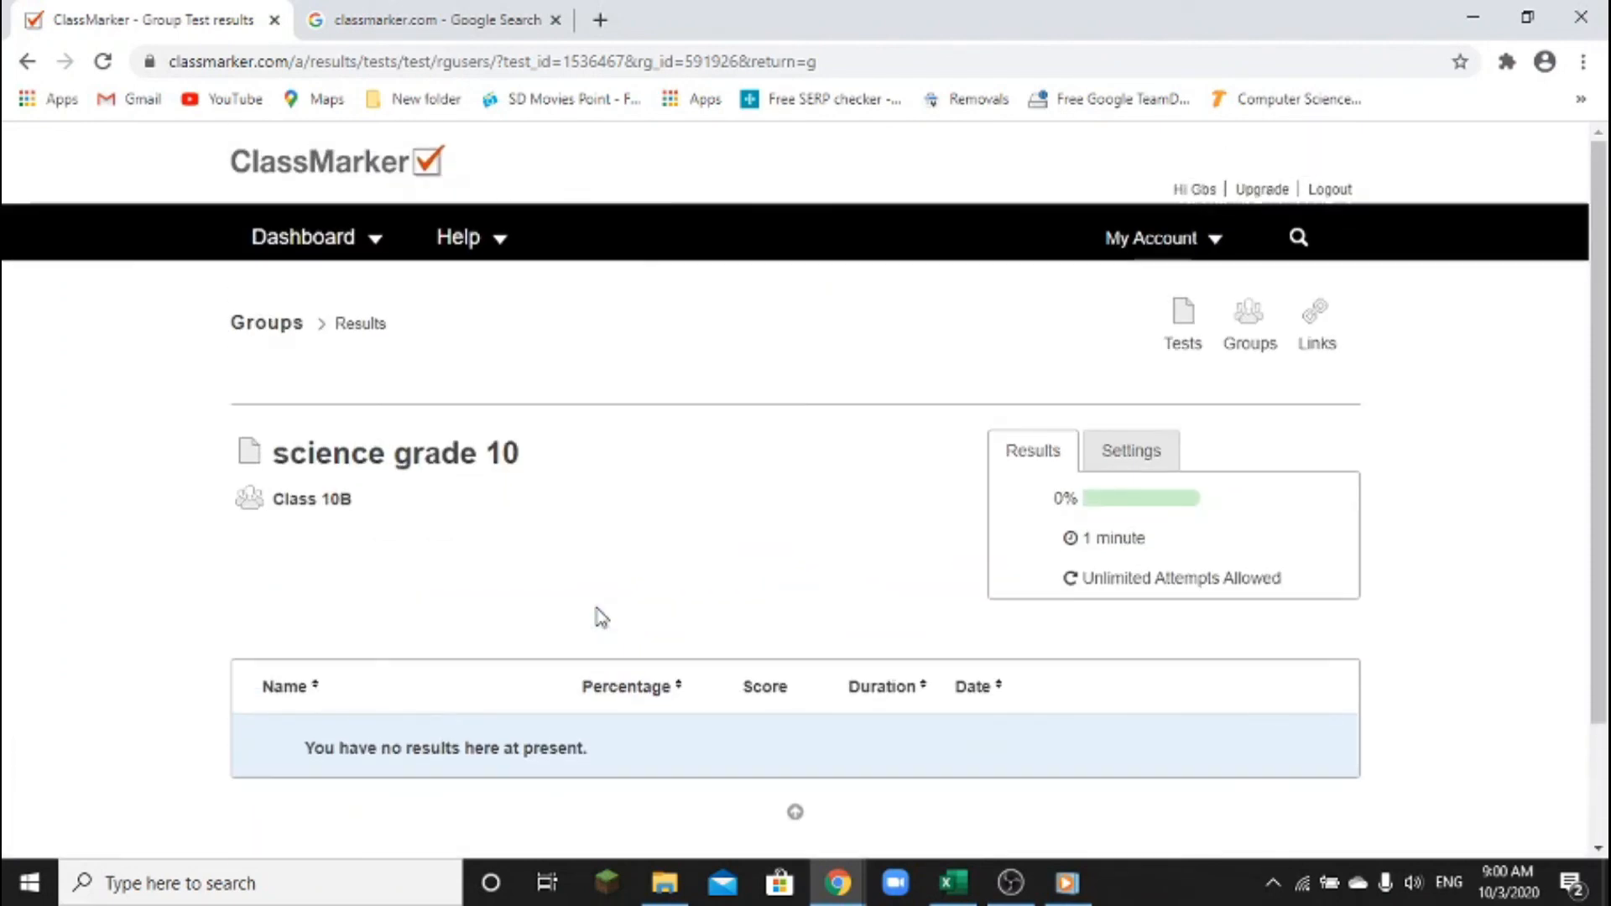